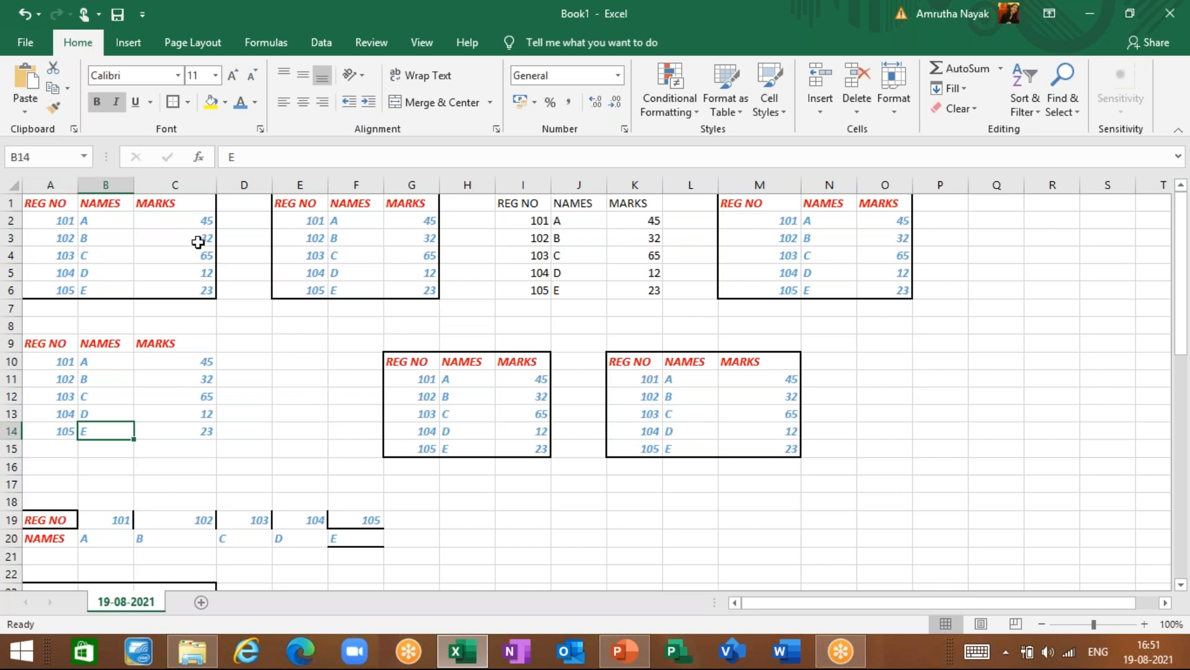
# - Copy the REG NO, NAMES and MARKS table in A1:C6
pyautogui.moveTo(34, 205); pyautogui.dragTo(186, 295)
pyautogui.click(29, 112)
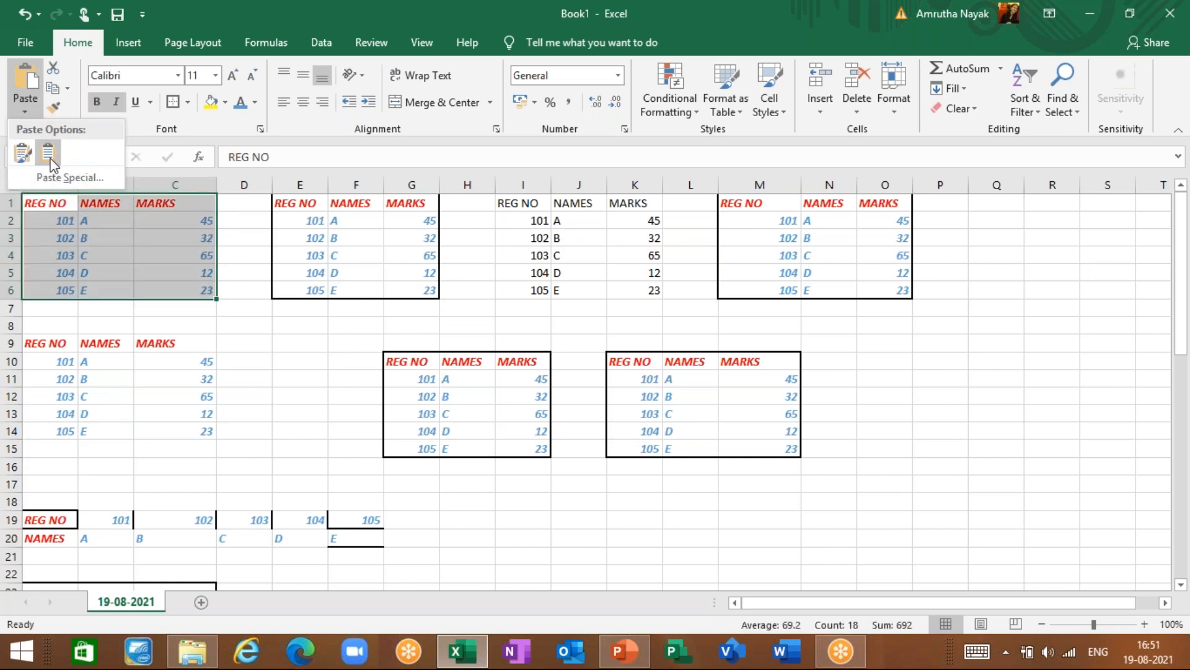
pyautogui.click(32, 112)
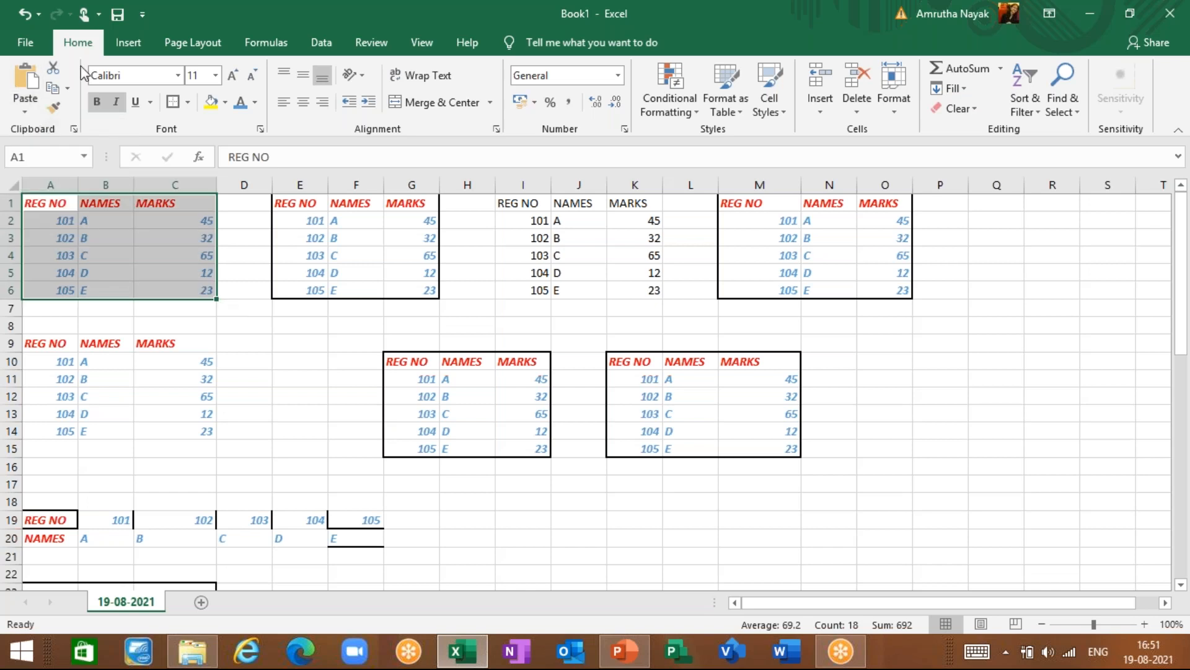
pyautogui.click(53, 88)
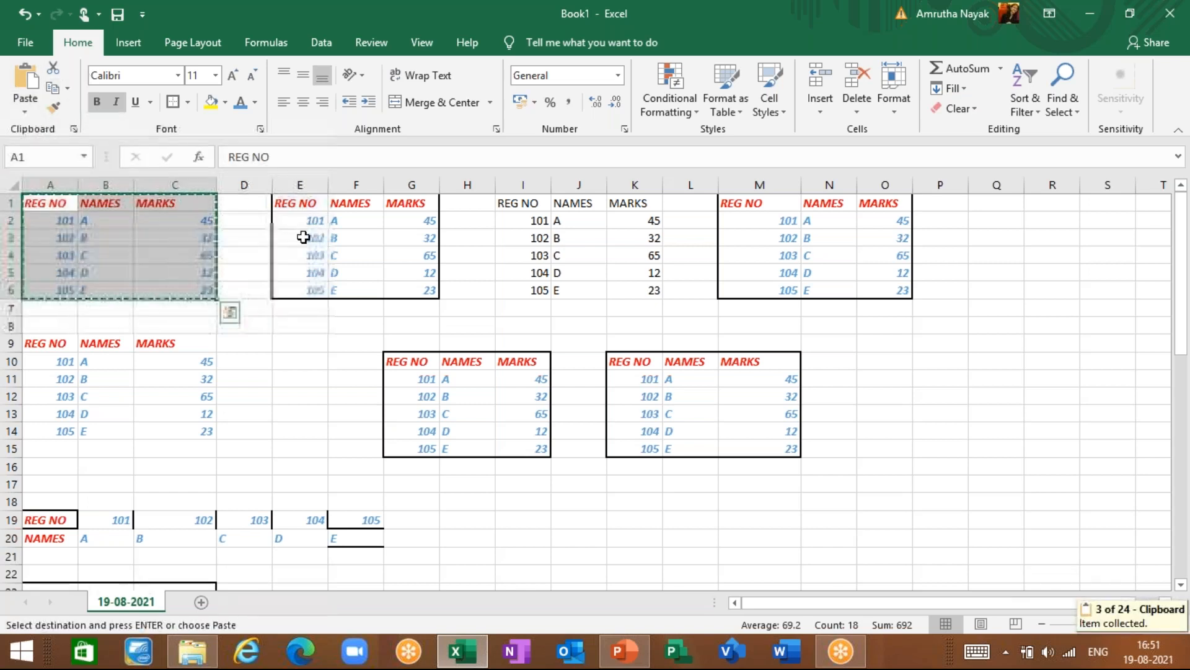
# - Review the available paste options for the copied table with E1 as the destination, without pasting
pyautogui.click(299, 201)
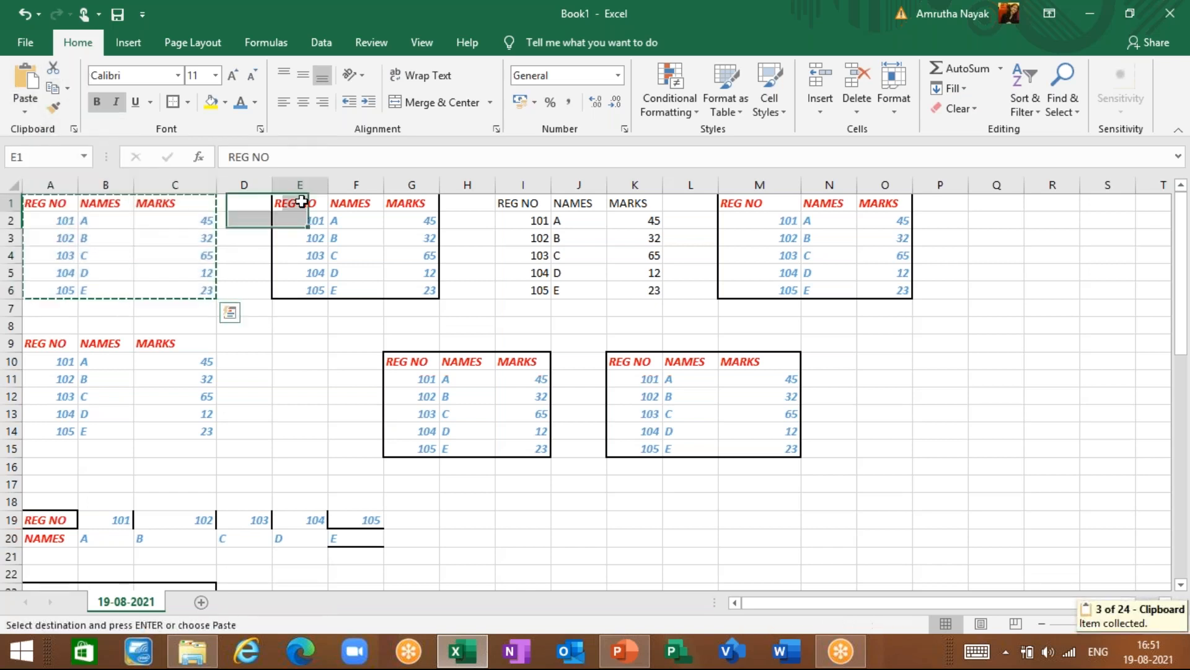
pyautogui.click(27, 106)
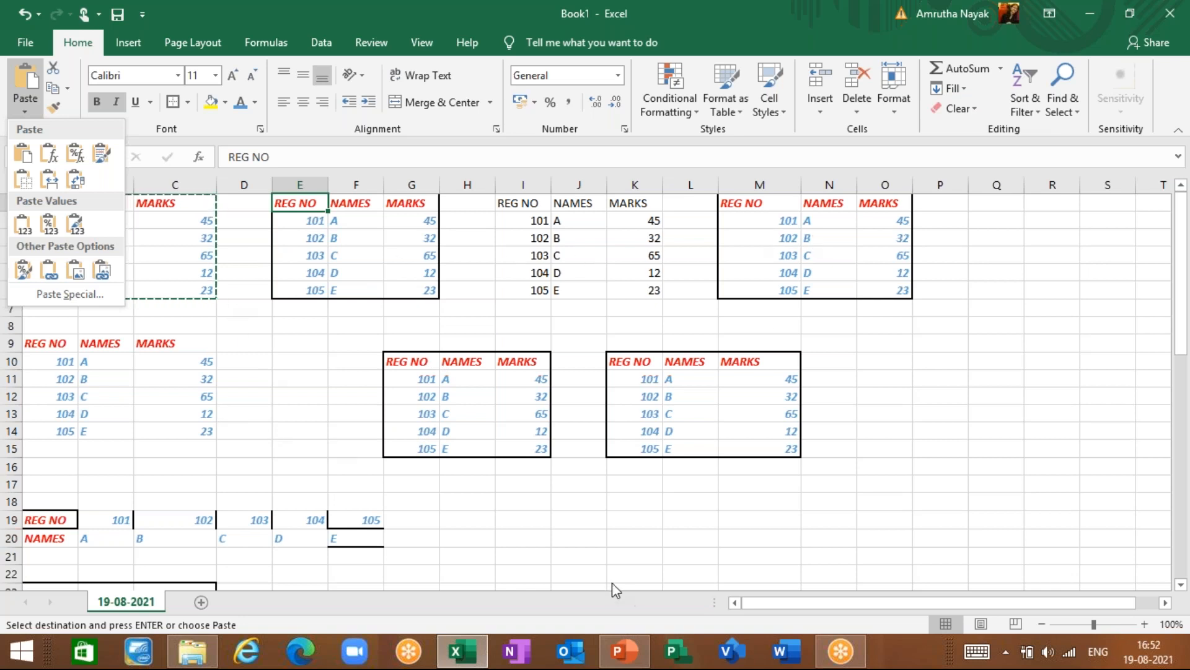
pyautogui.click(409, 525)
pyautogui.click(408, 520)
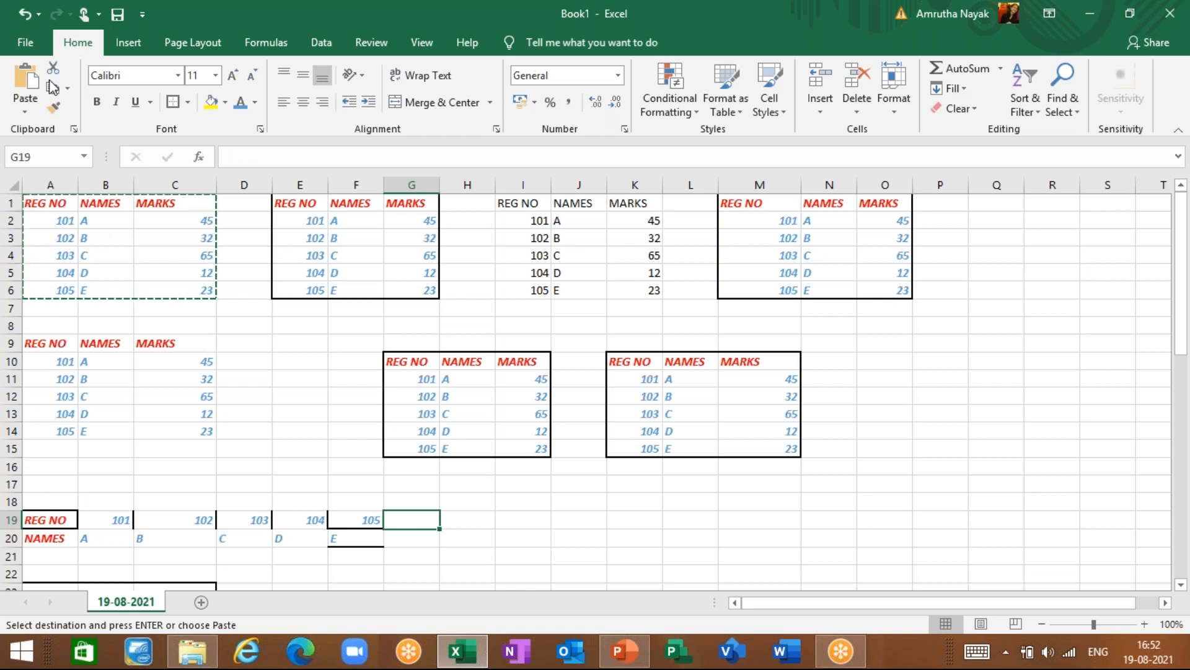
# - Show the collected clipboard items and paste the NICT COMPUTERS entry into E15
pyautogui.click(75, 128)
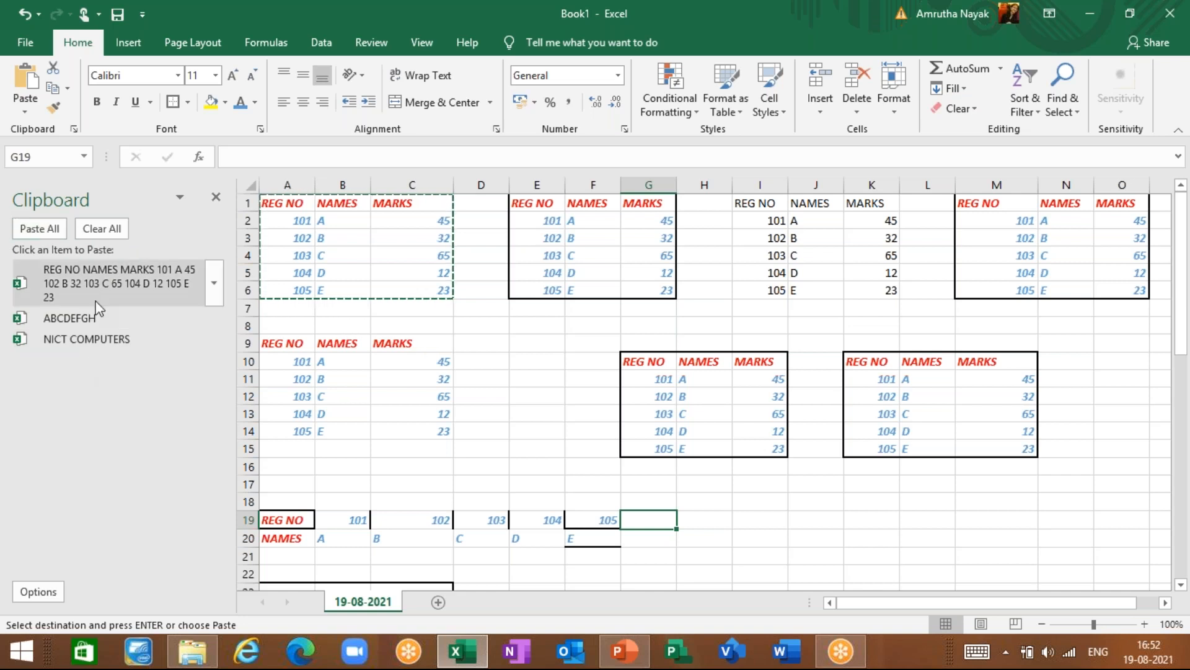
pyautogui.click(526, 446)
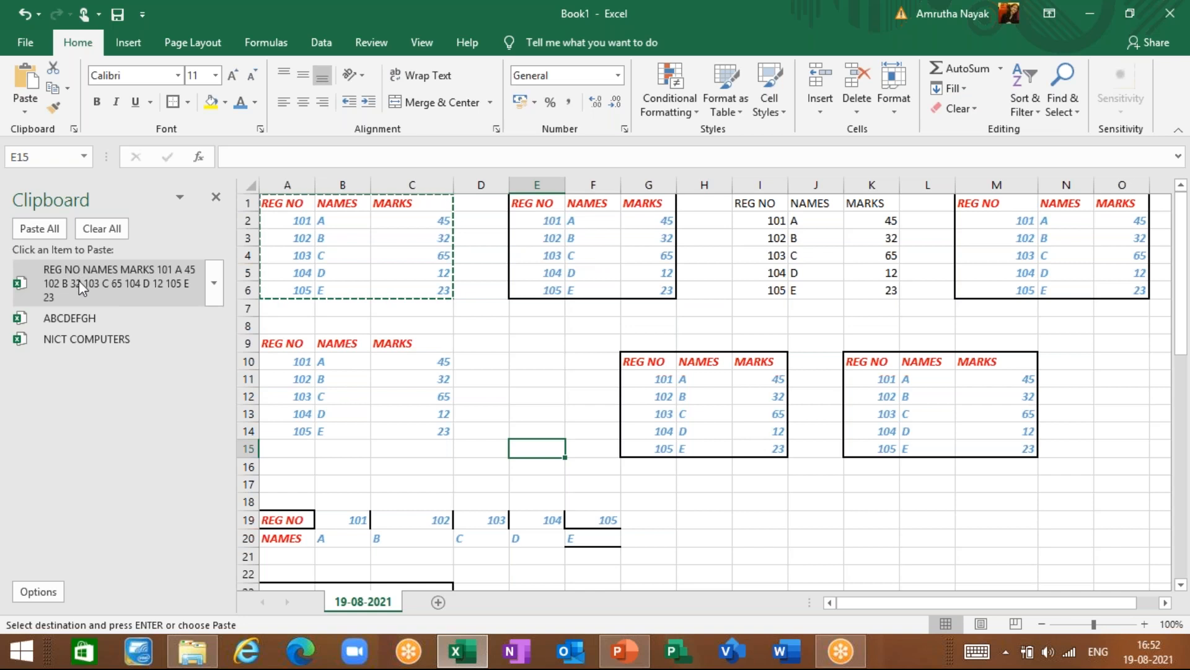
pyautogui.click(74, 336)
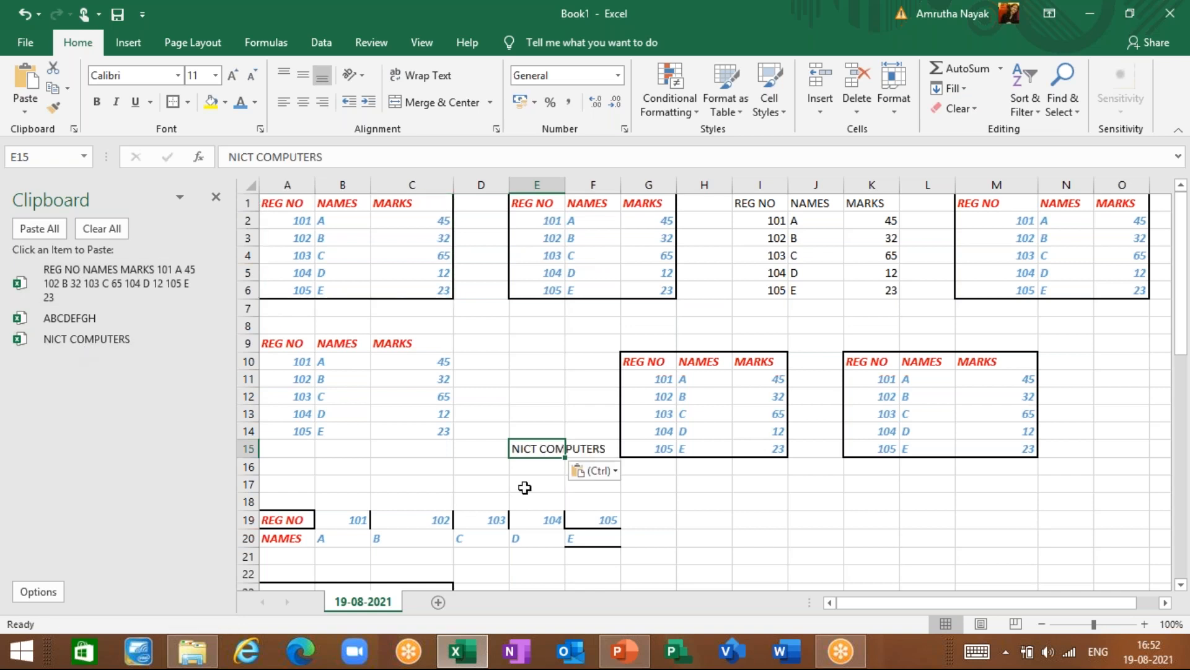
# - Paste all collected clipboard items into the sheet starting at I19
pyautogui.click(769, 521)
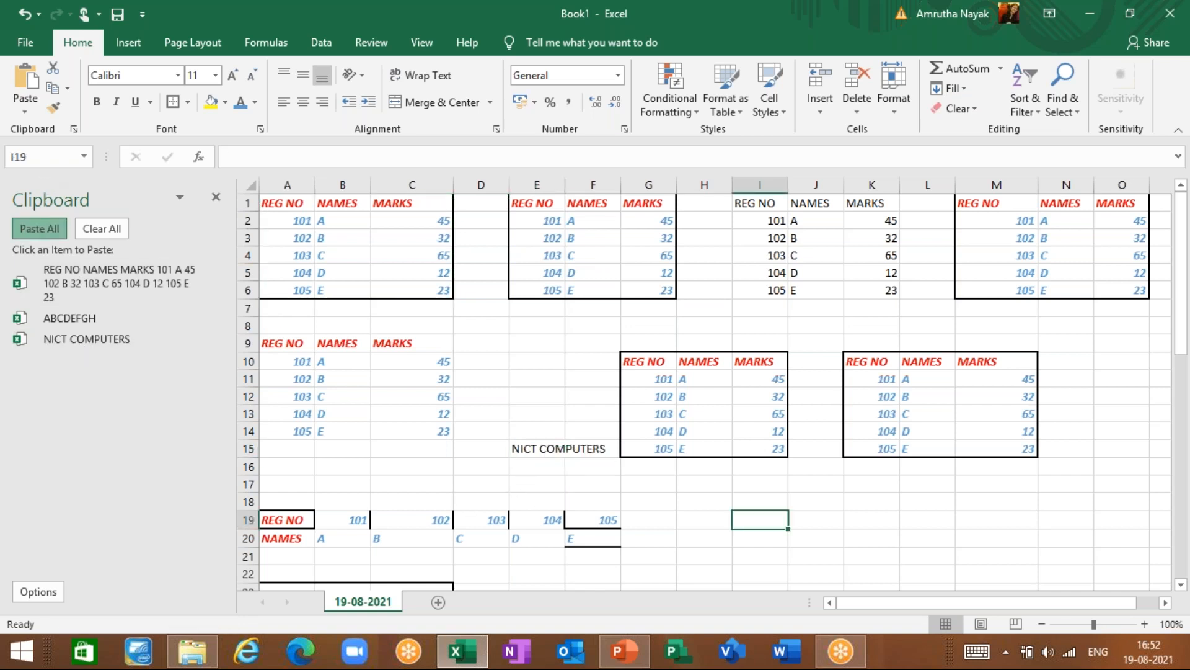
pyautogui.click(39, 228)
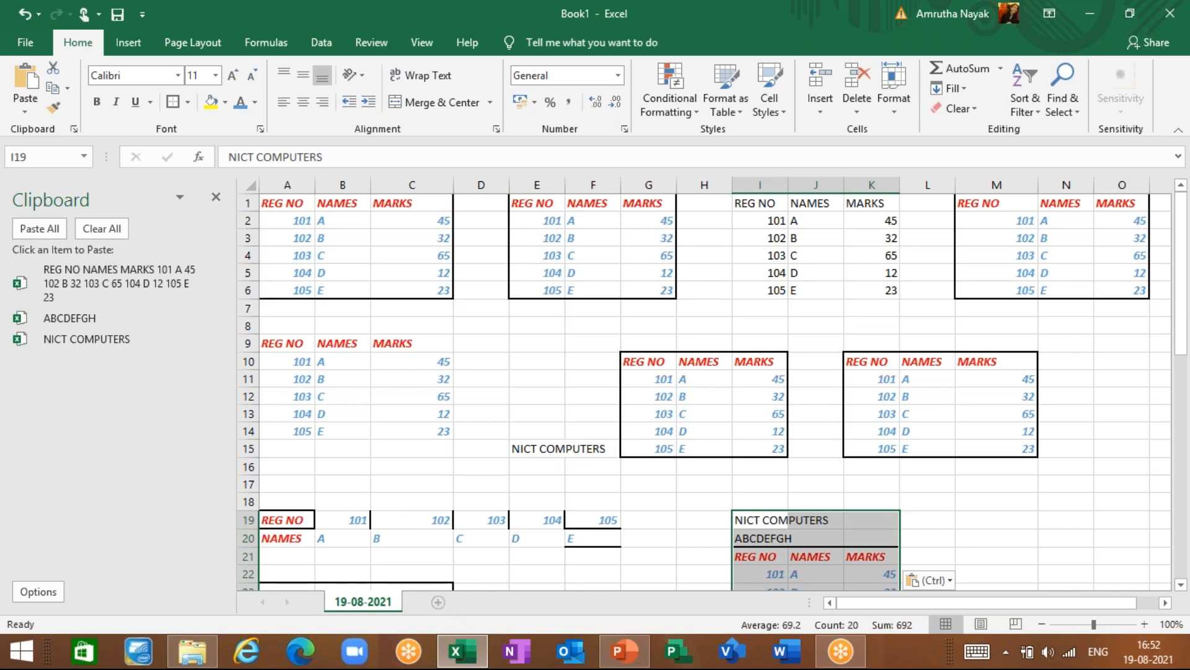
pyautogui.click(28, 112)
pyautogui.click(210, 217)
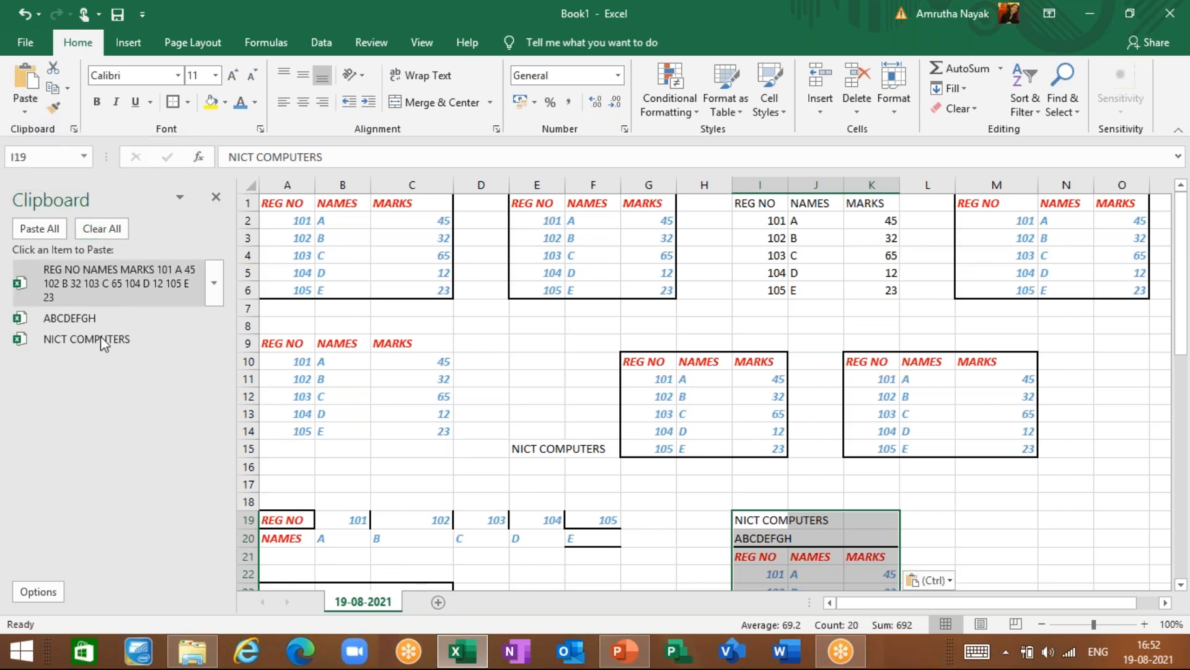
# - Clear all collected clipboard items, close the Clipboard pane and deselect the pasted range
pyautogui.click(96, 228)
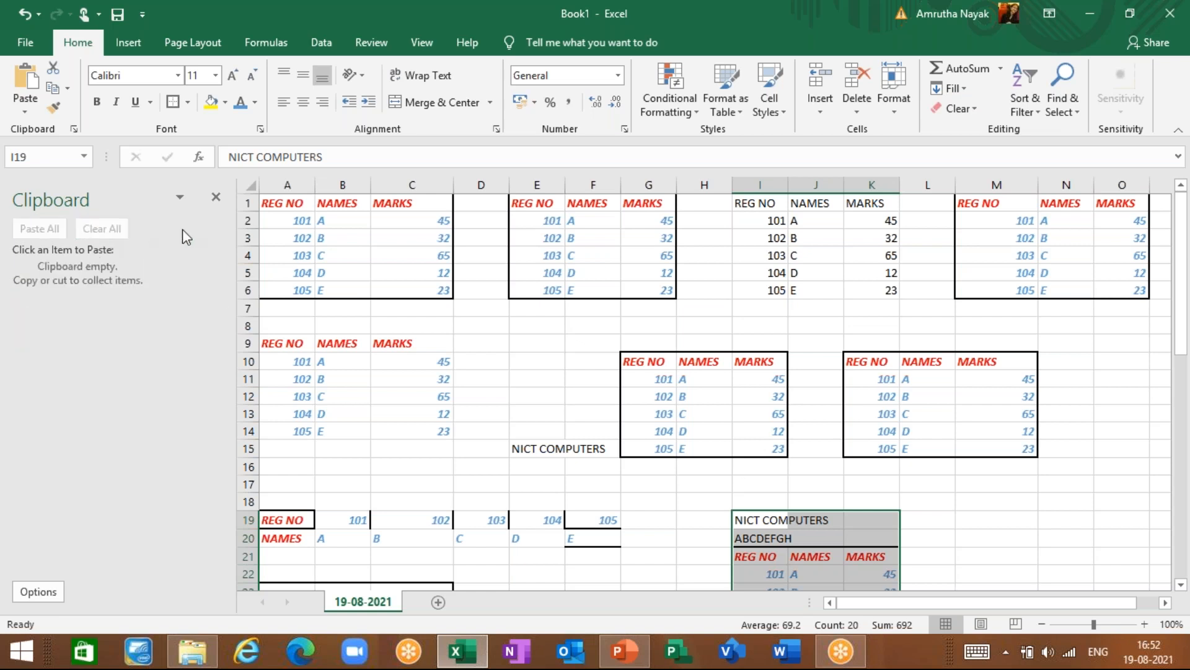
pyautogui.click(215, 197)
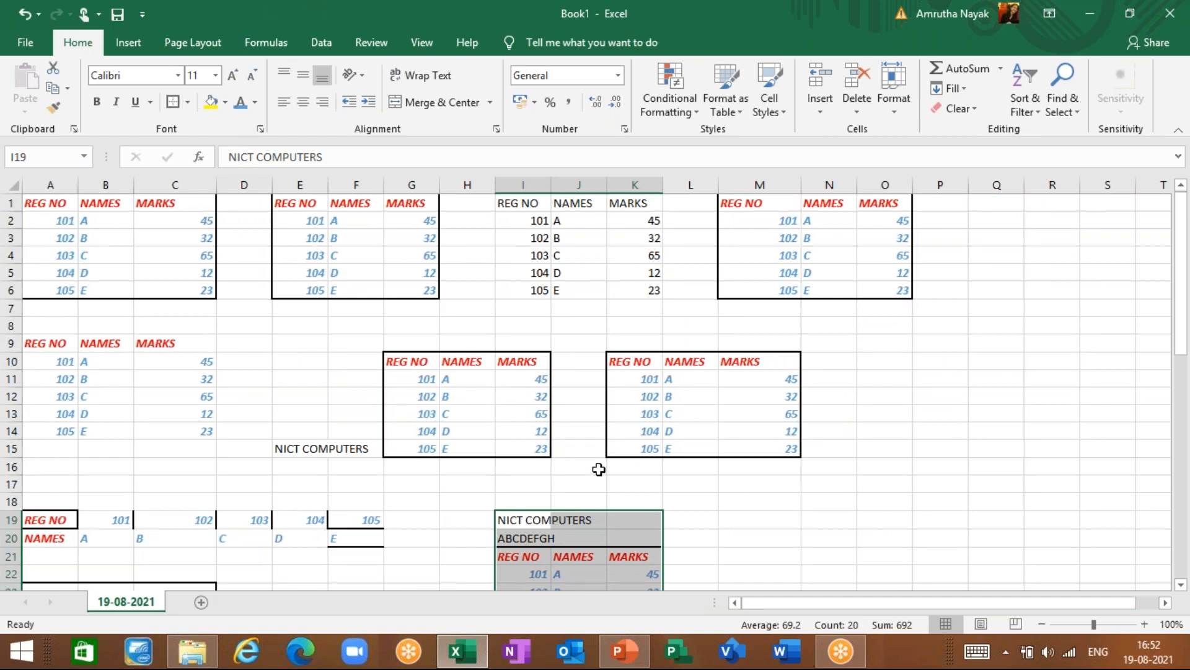
pyautogui.click(754, 543)
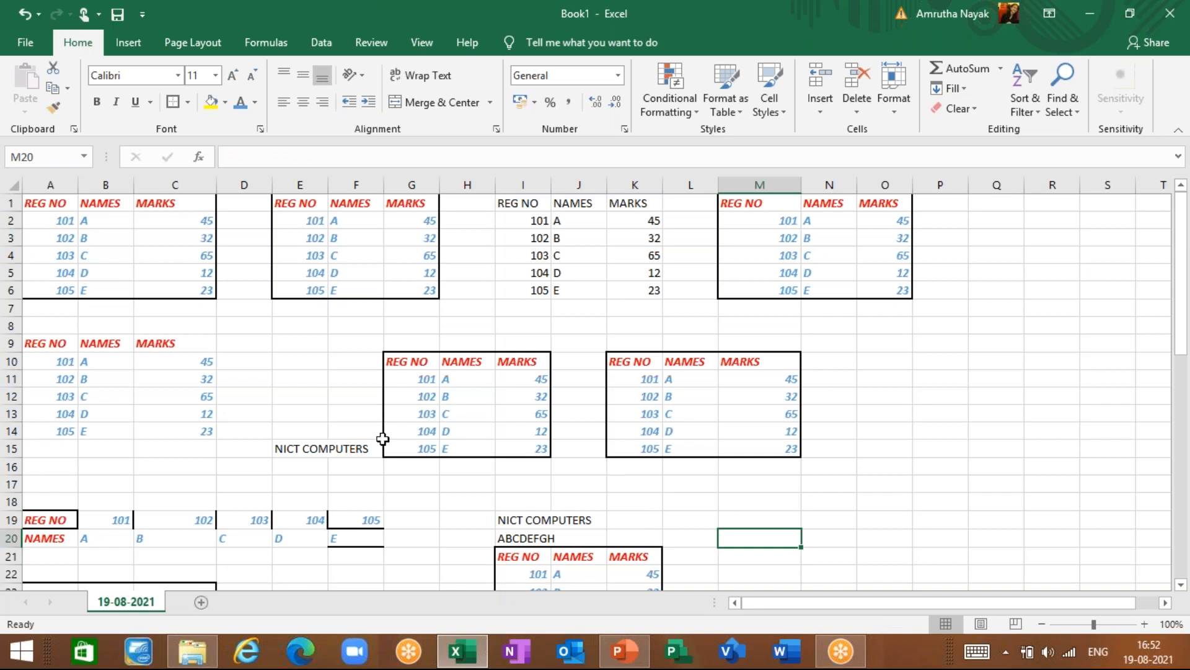
# - Enter JANUARY in cell B49, below the existing data
pyautogui.scroll(-18, 383, 439)
pyautogui.scroll(3, 382, 464)
pyautogui.click(65, 322)
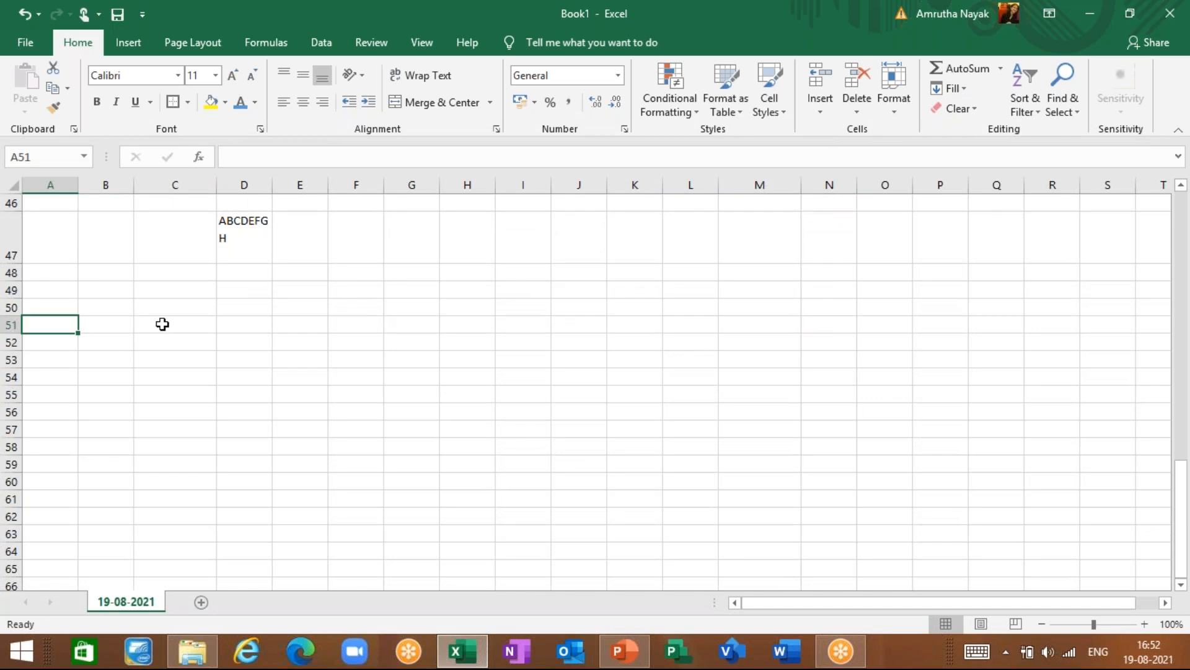
pyautogui.click(162, 323)
pyautogui.click(131, 293)
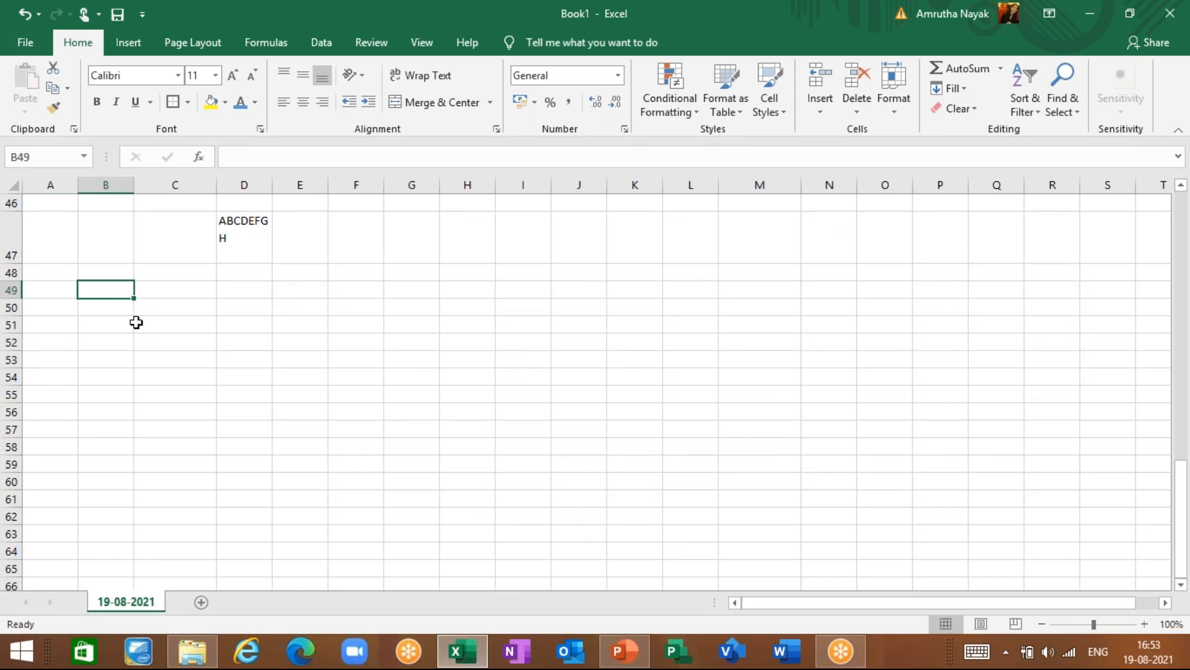
pyautogui.write('JAN')
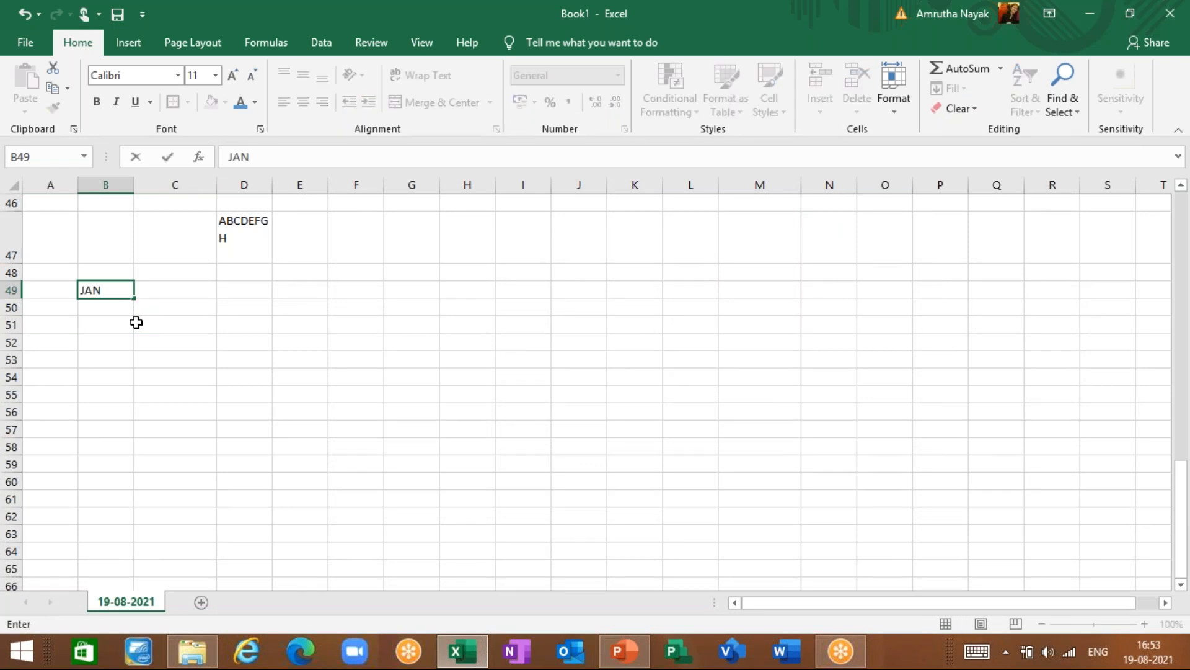
pyautogui.write('UARY')
pyautogui.press('Return')
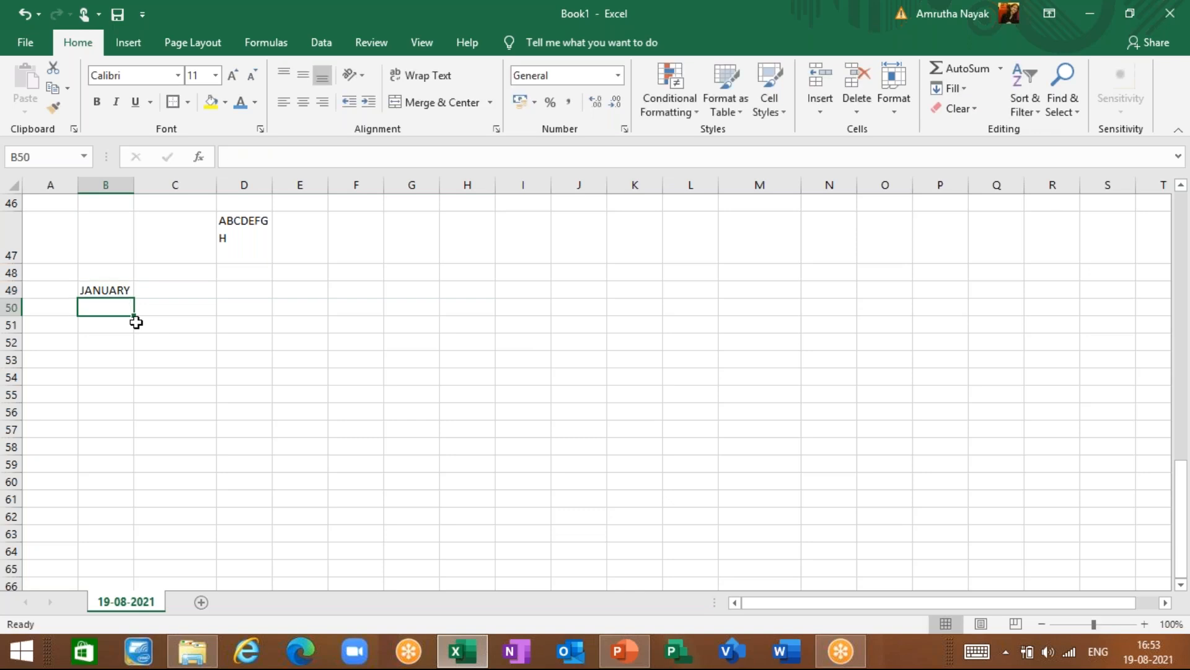
# - Jump directly to cell K10 by entering its cell reference
pyautogui.press('Up')
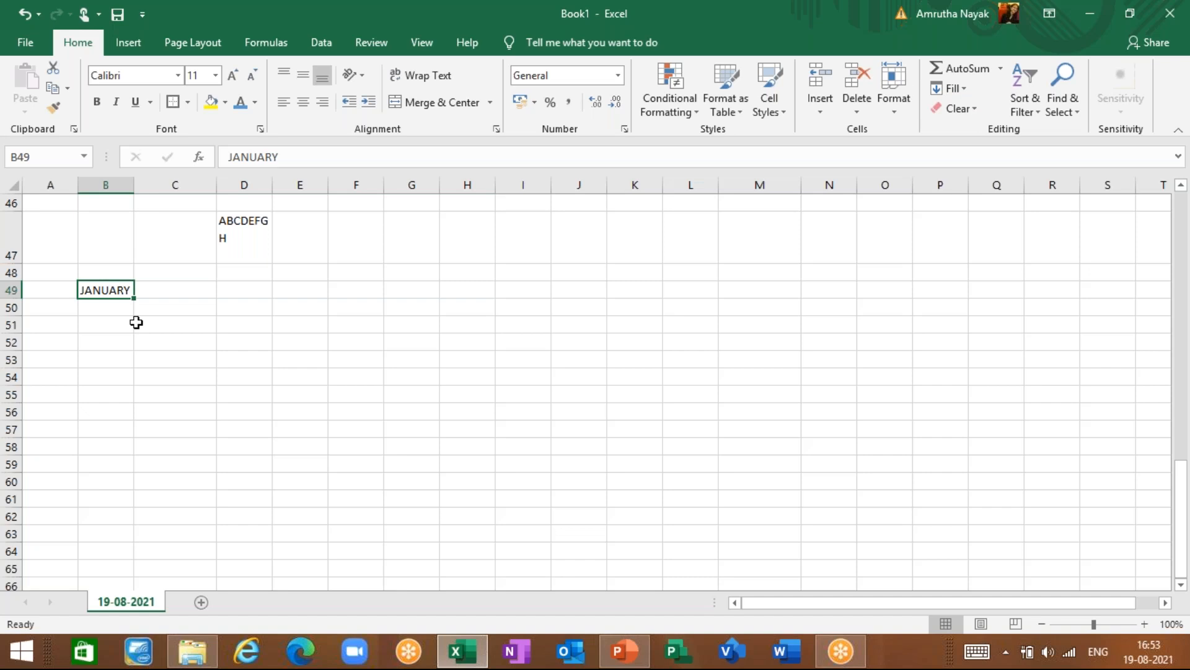
pyautogui.click(22, 158)
pyautogui.press('Return')
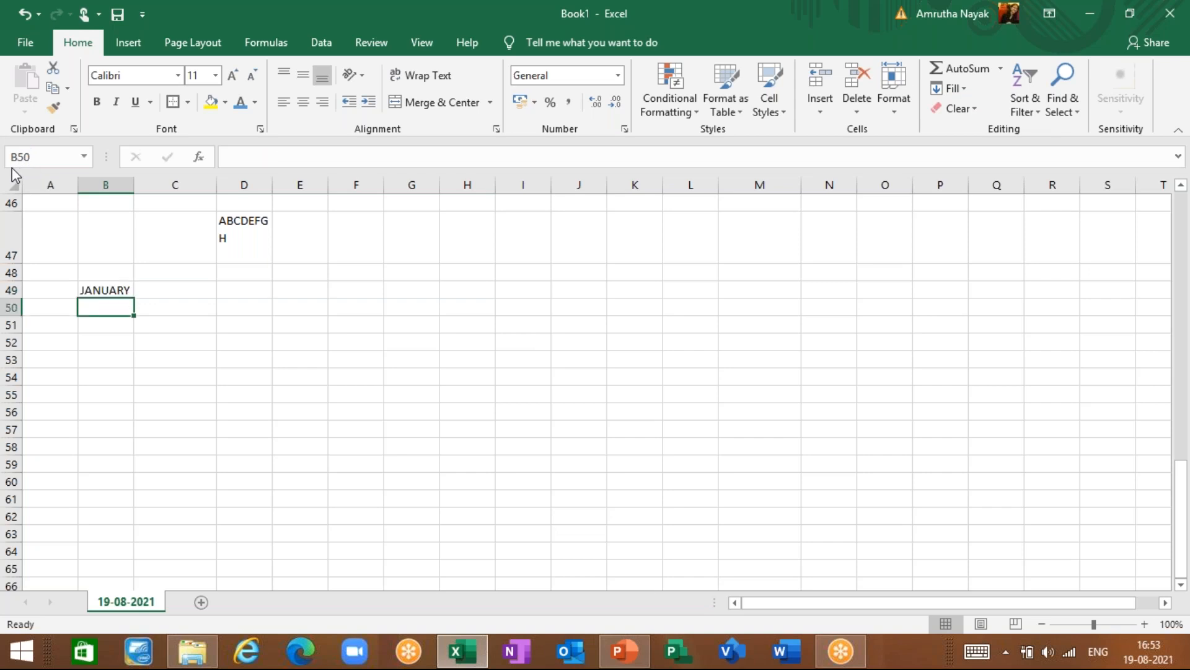
pyautogui.click(21, 158)
pyautogui.write('K10')
pyautogui.press('Return')
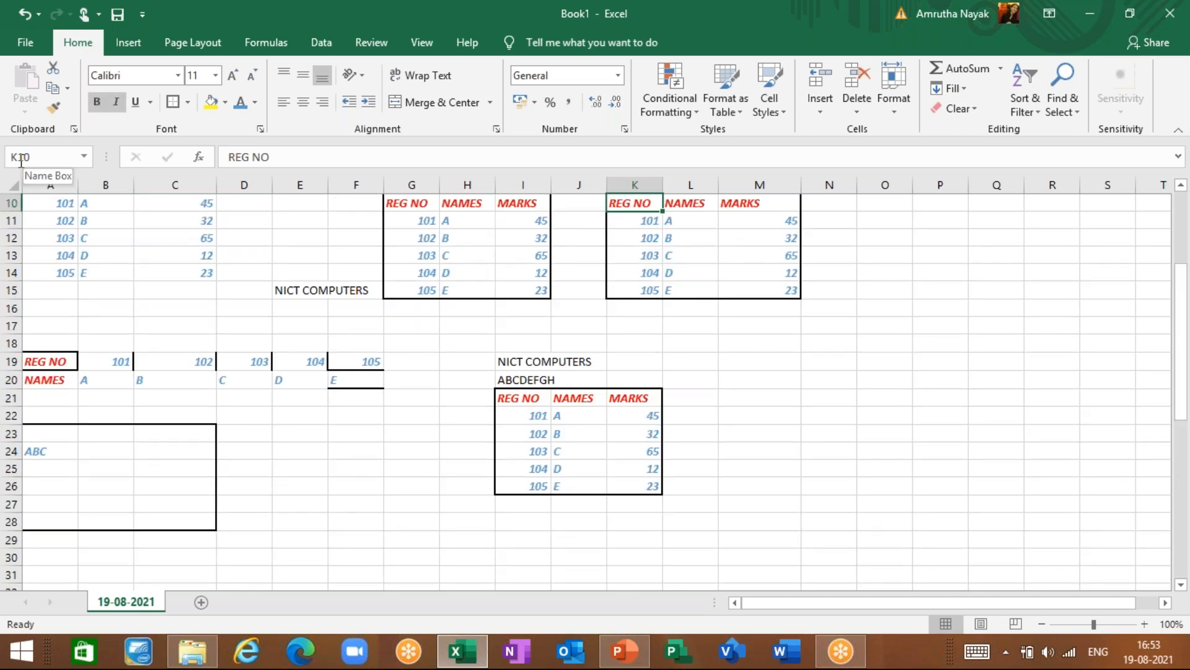
# - Jump back to cell B50 by entering its cell reference
pyautogui.click(21, 161)
pyautogui.write('B50')
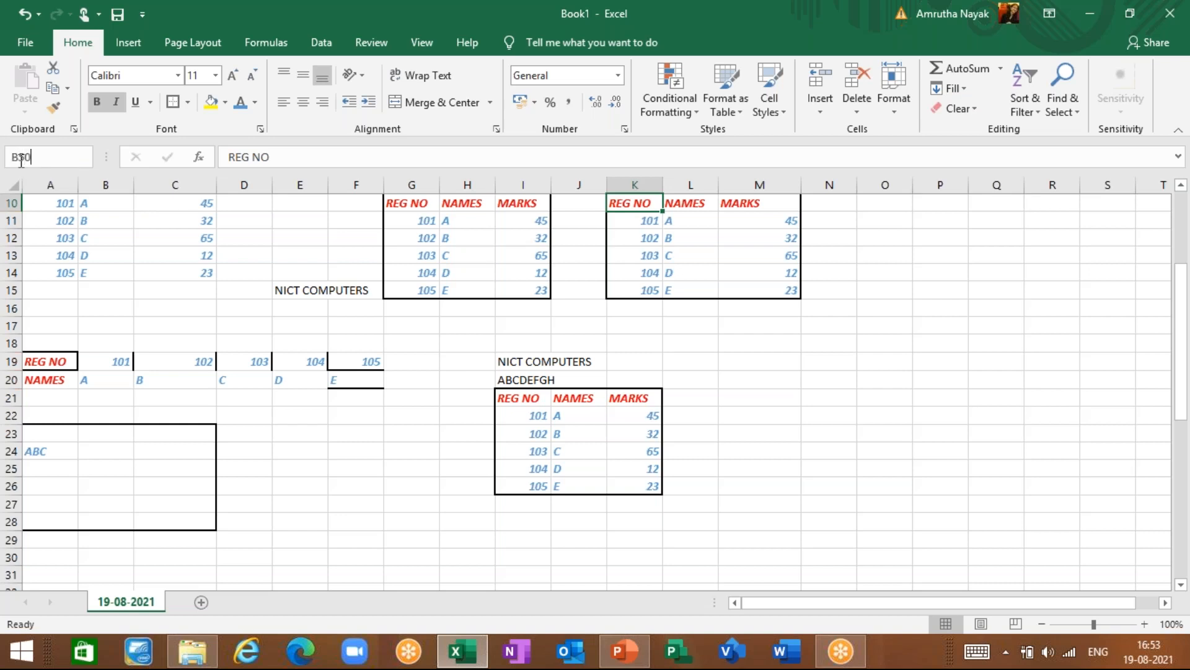
pyautogui.press('Return')
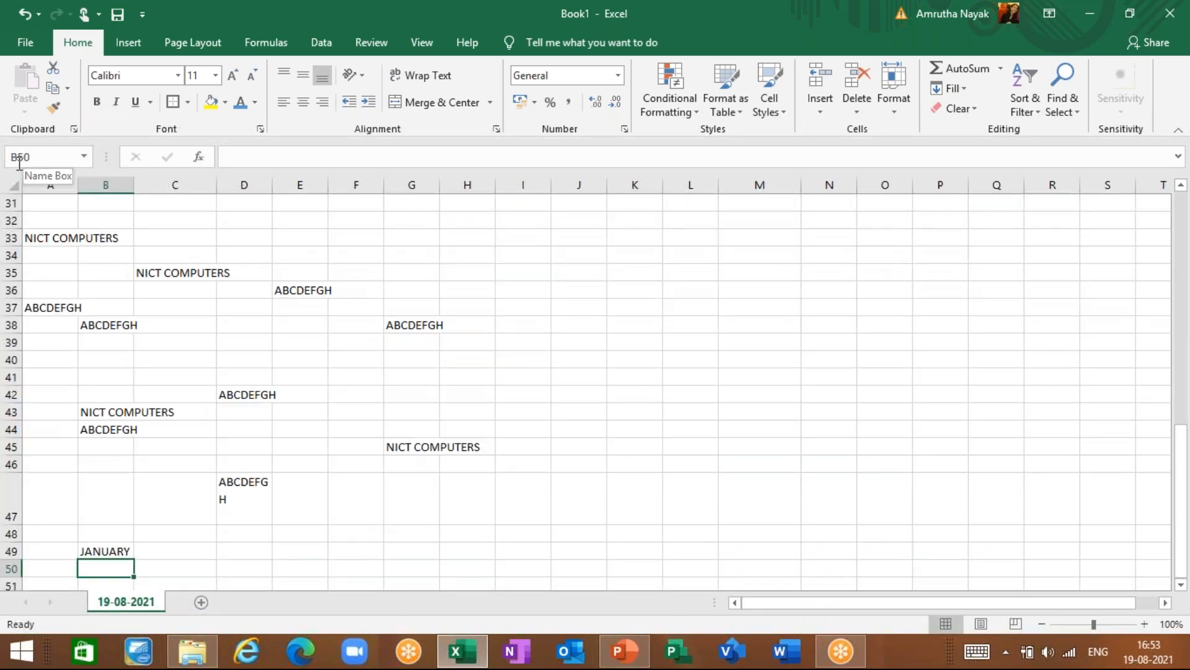
# - Auto-fill the month series from JANUARY in B49 down to SEPTEMBER in B57
pyautogui.scroll(-6, 138, 481)
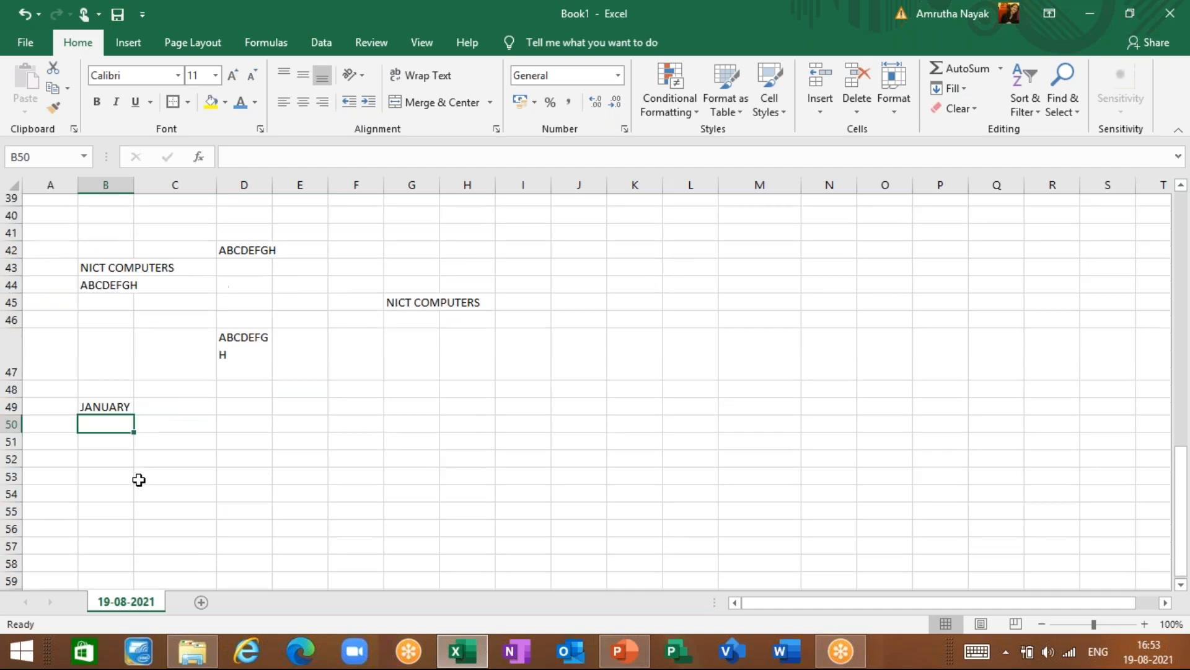
pyautogui.scroll(3, 112, 225)
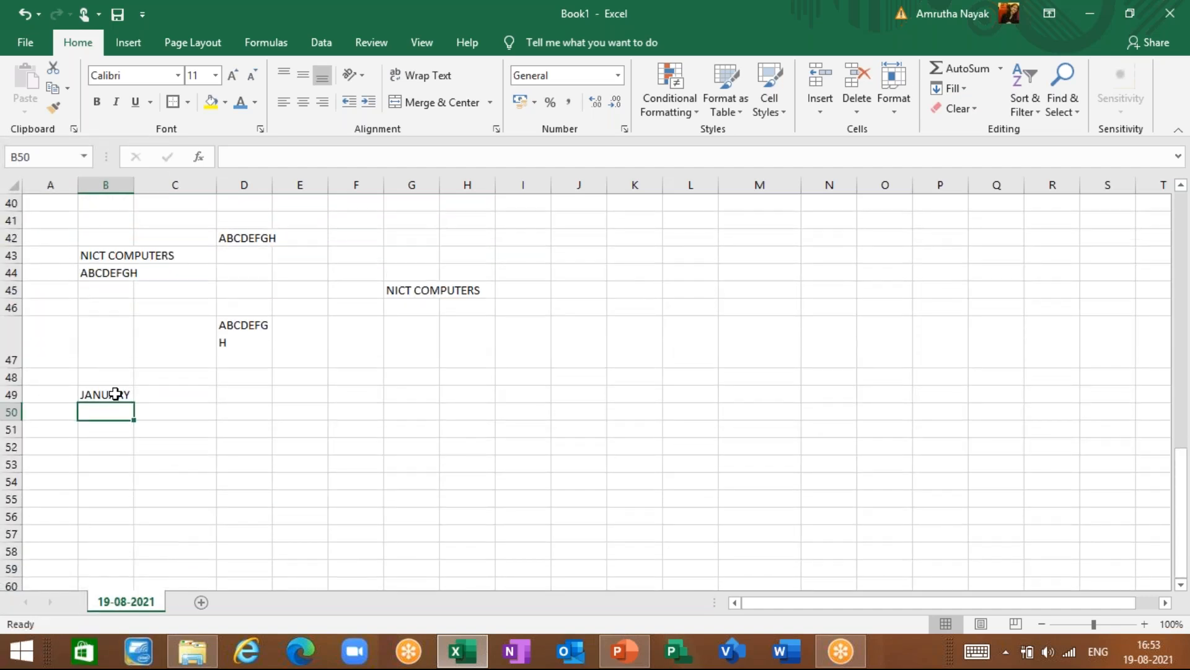
pyautogui.click(117, 394)
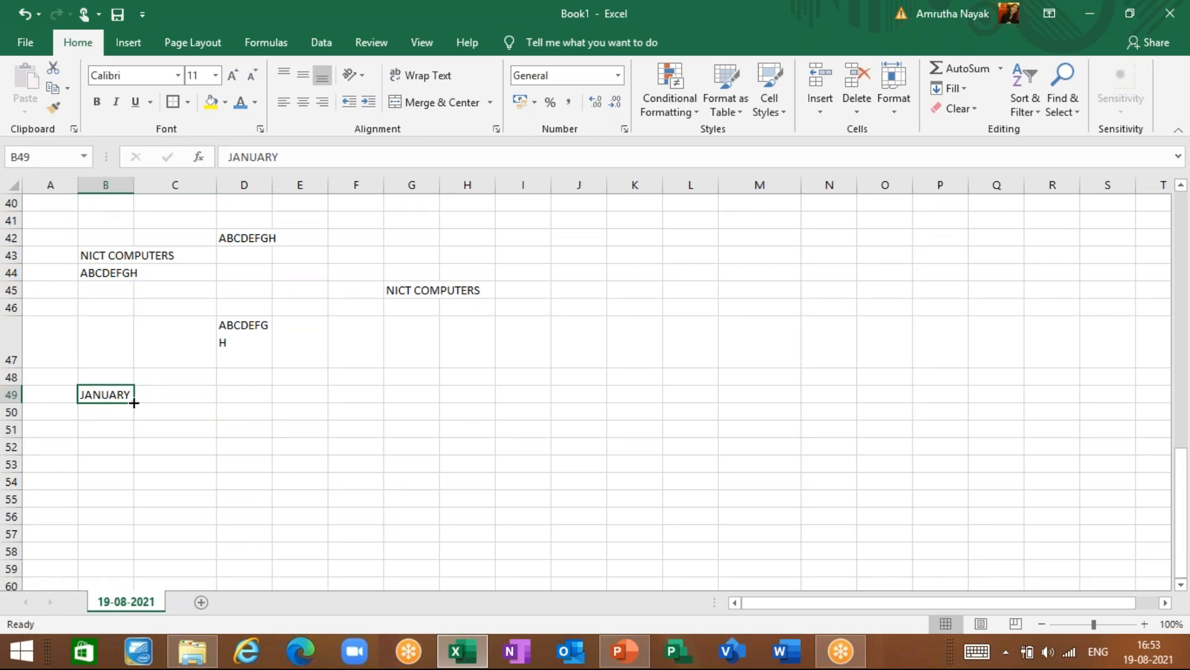
pyautogui.moveTo(134, 403); pyautogui.dragTo(134, 403)
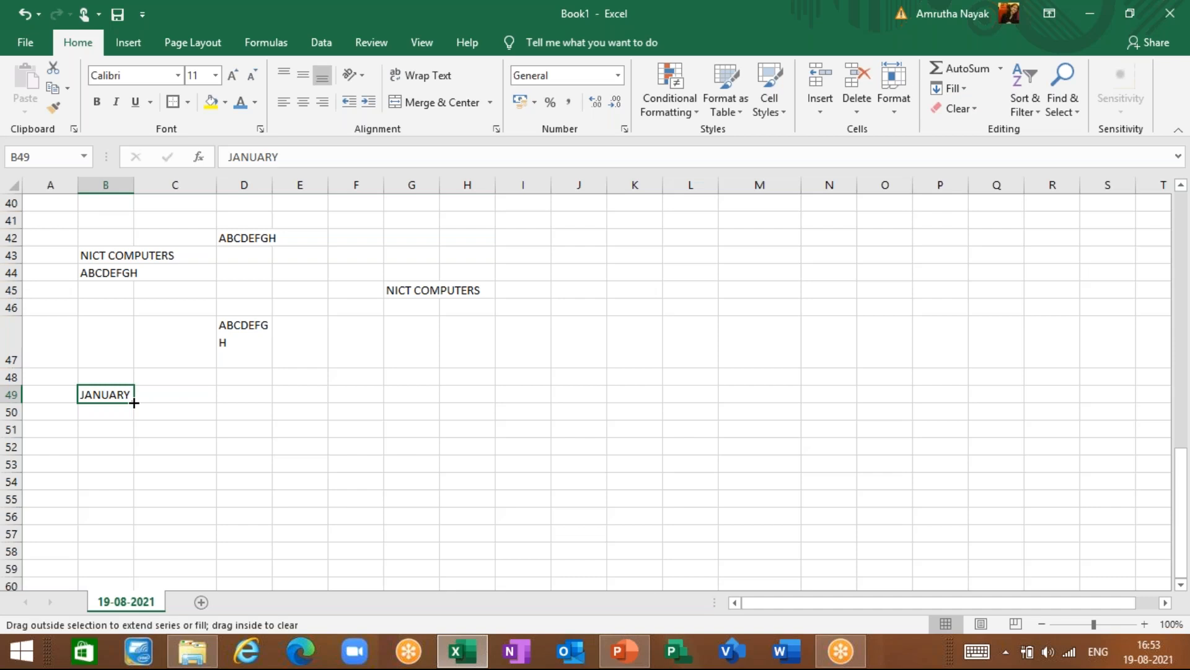
pyautogui.moveTo(138, 425); pyautogui.dragTo(132, 532)
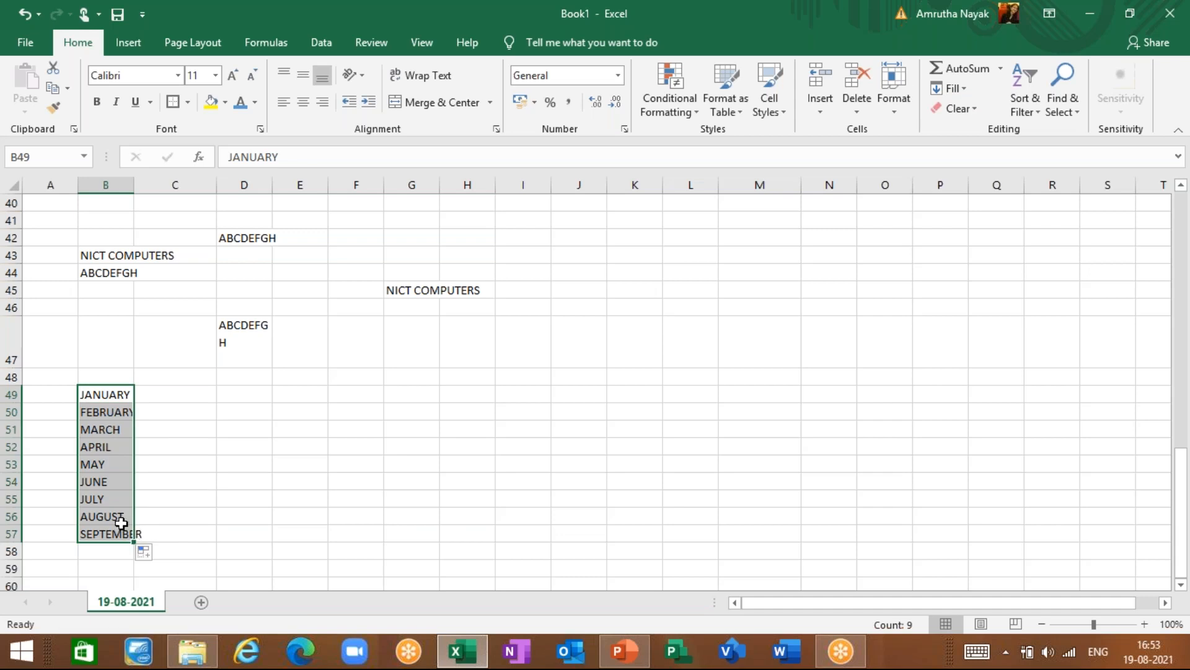
# - Enter JANUARY in C49 and auto-fill the month series down to SEPTEMBER in C57
pyautogui.click(190, 396)
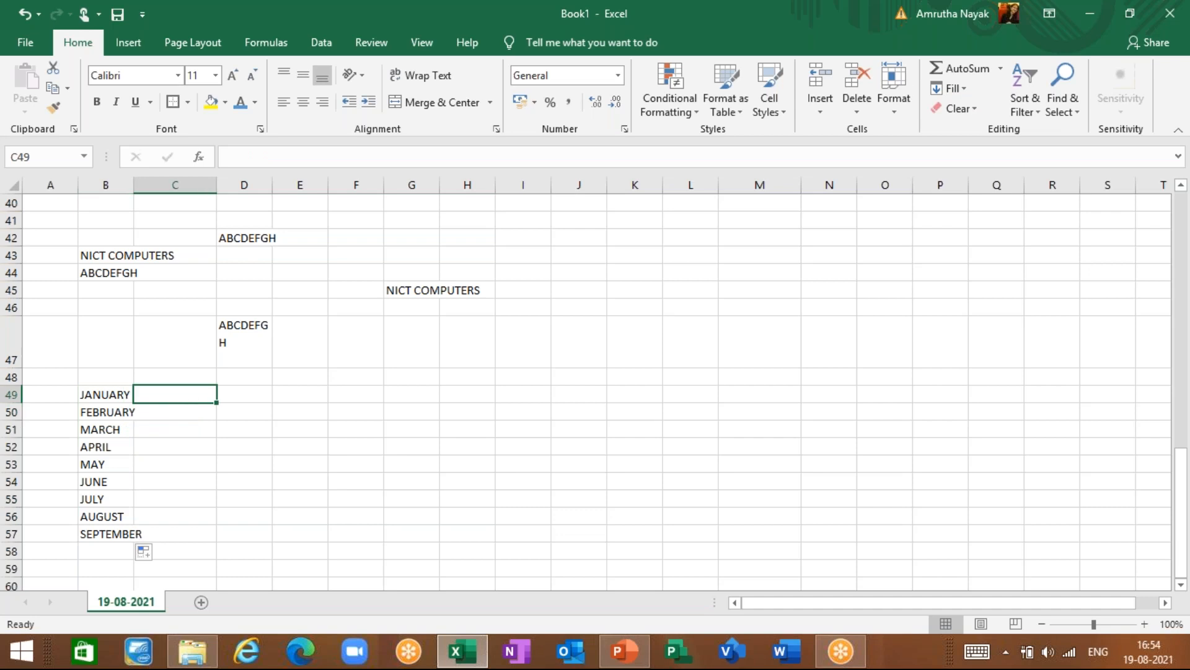
pyautogui.write('JAN')
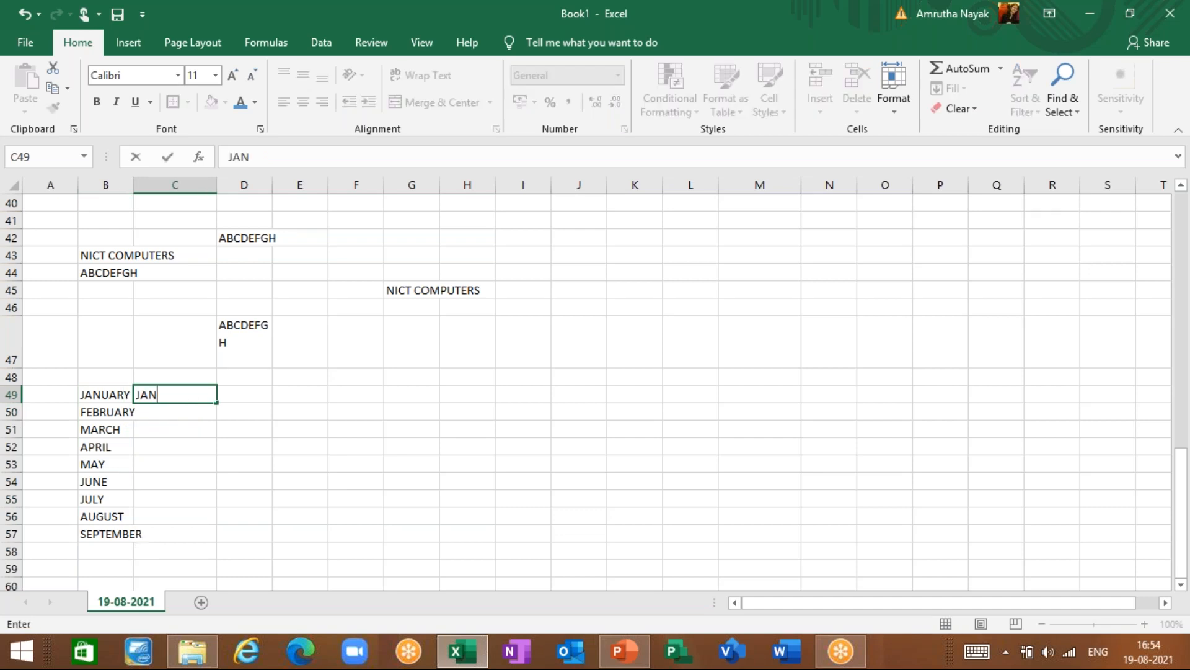
pyautogui.write('UARY')
pyautogui.hotkey('ctrl', 'Return')
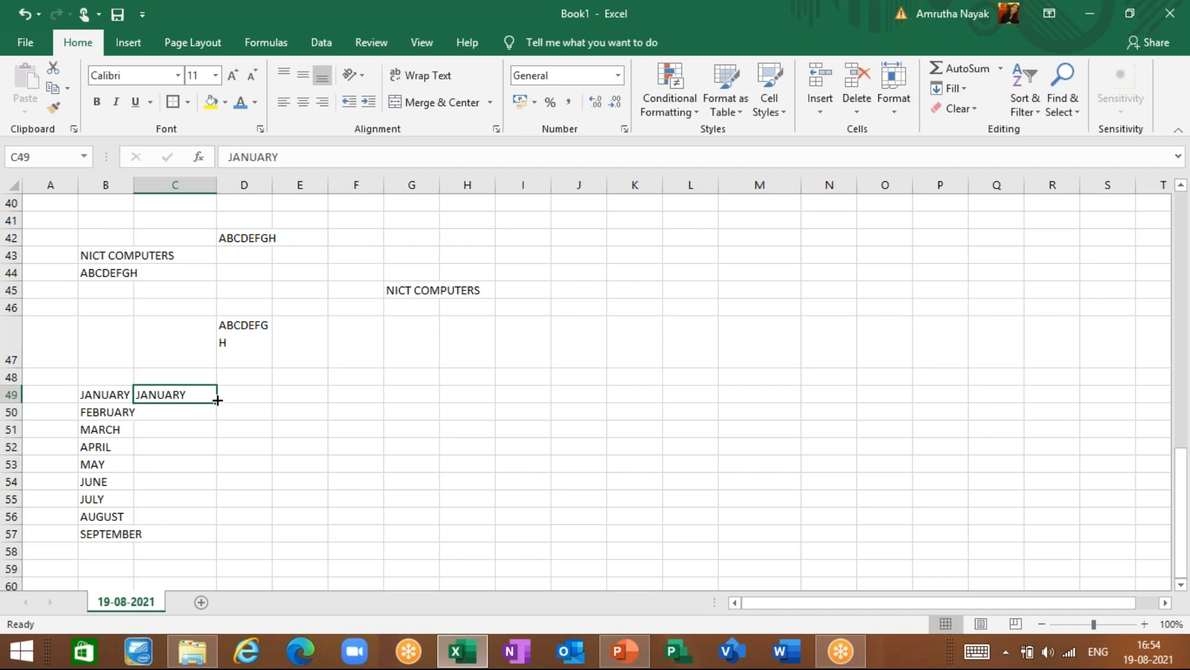
pyautogui.moveTo(215, 401); pyautogui.dragTo(221, 530)
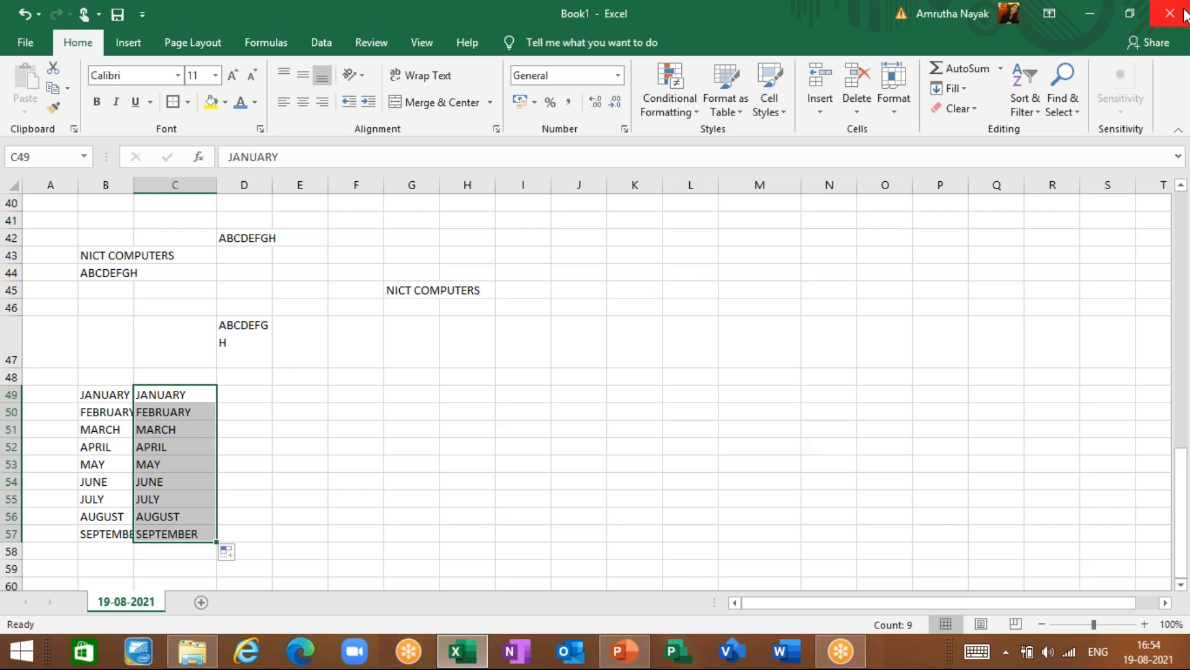
# - Enter JAN in D49 and auto-fill the abbreviated months down to SEP in D57
pyautogui.press('Right')
pyautogui.write('JAN')
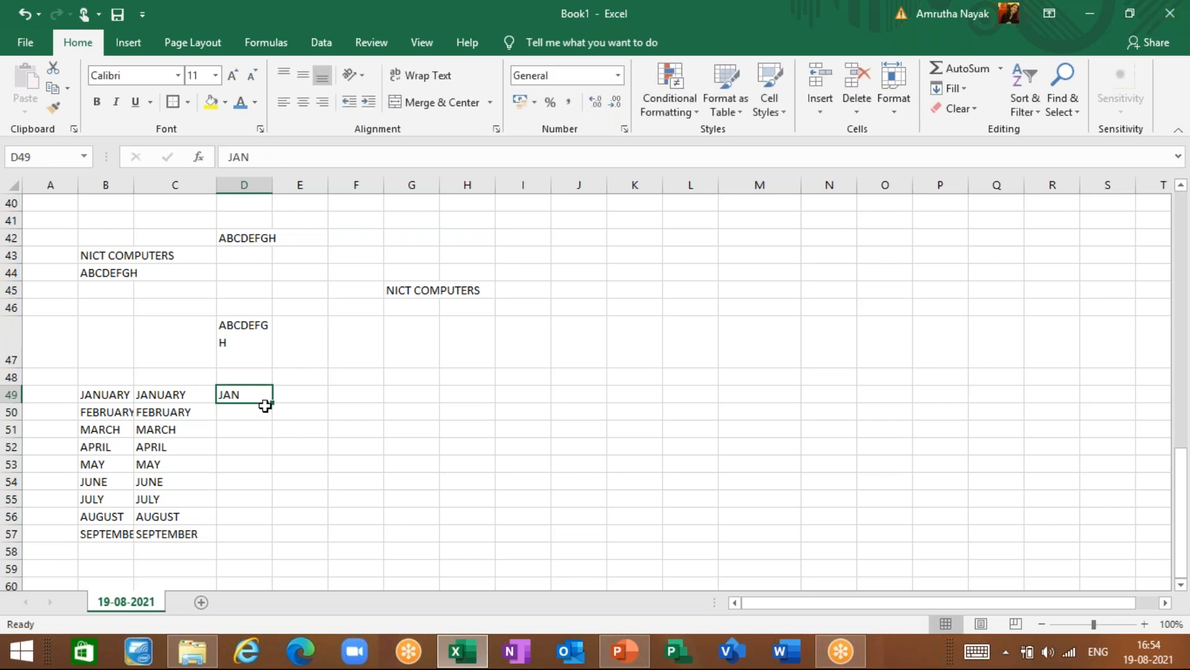
pyautogui.moveTo(274, 404); pyautogui.dragTo(277, 534)
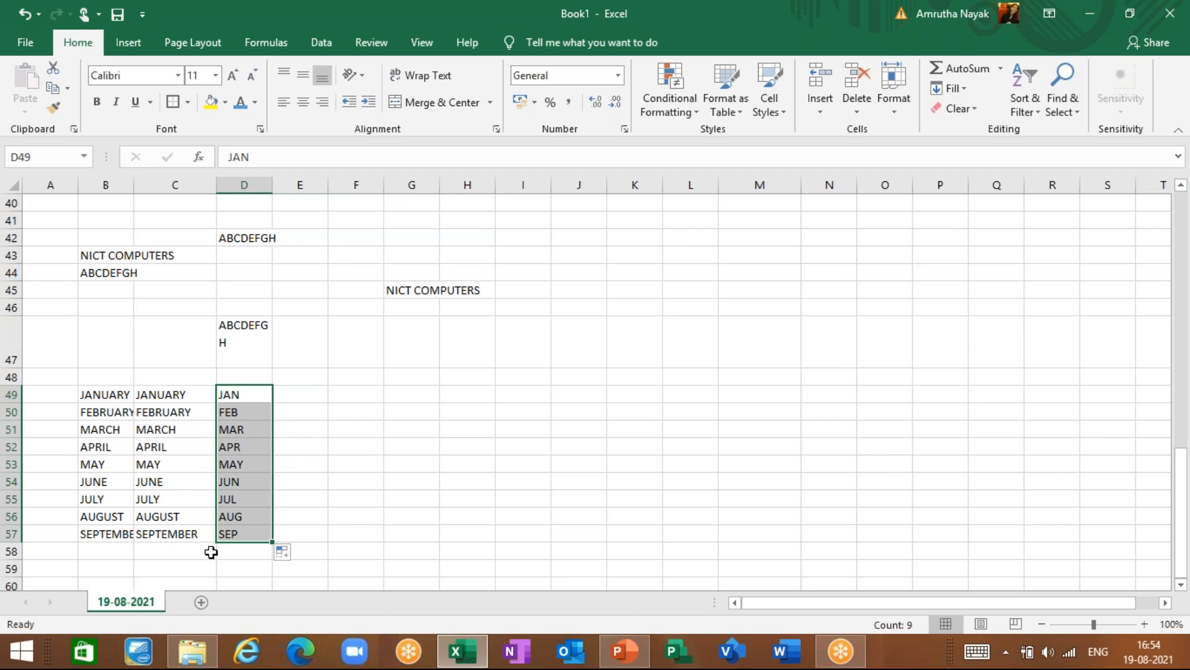
# - Enter SUNDAY in E49 and auto-fill the weekday series down to TUESDAY in E58
pyautogui.click(305, 402)
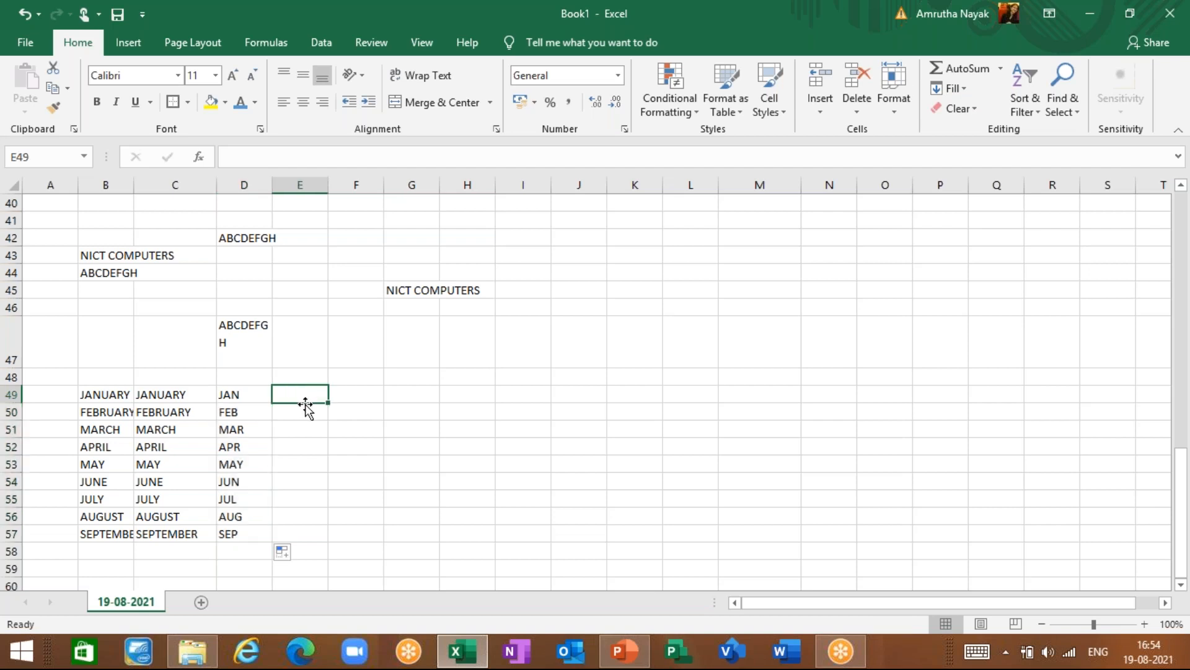
pyautogui.write('SUNDAY')
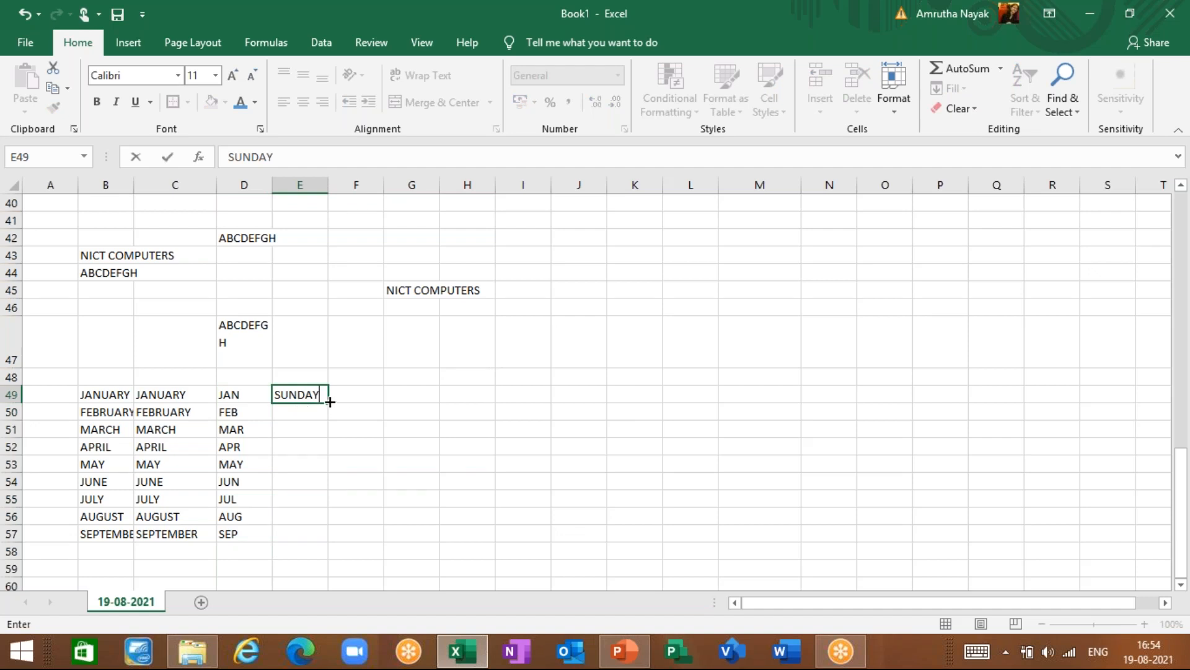
pyautogui.moveTo(328, 403); pyautogui.dragTo(330, 560)
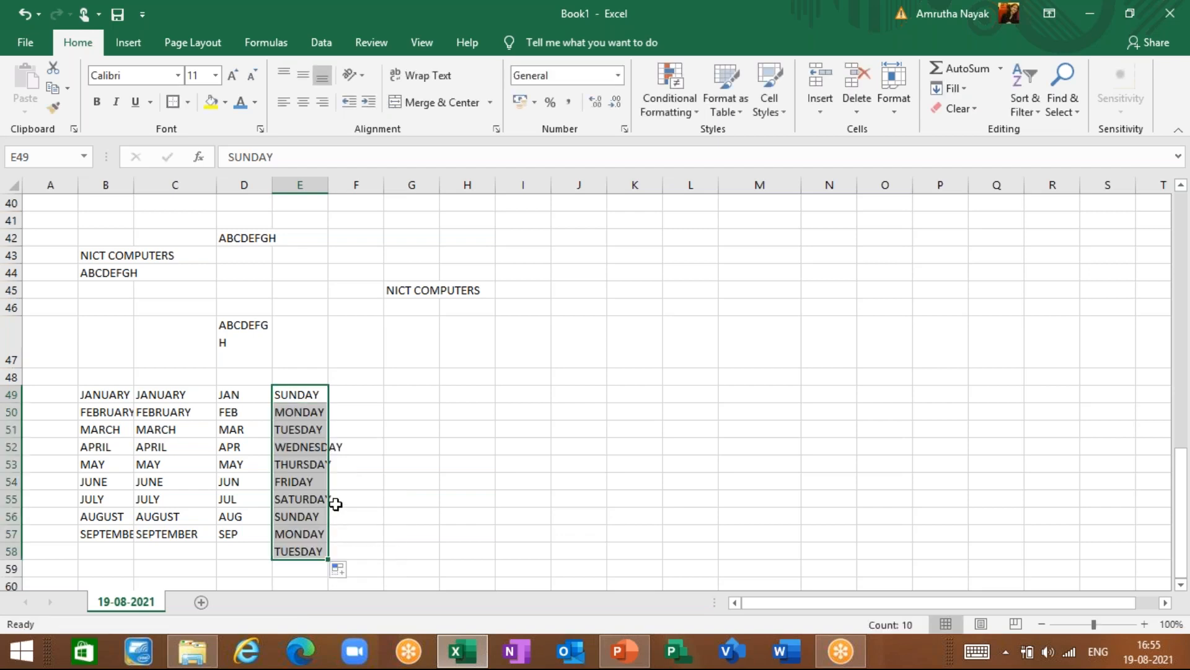
# - Enter 1 in G49 and auto-fill that single value down to G56
pyautogui.click(359, 397)
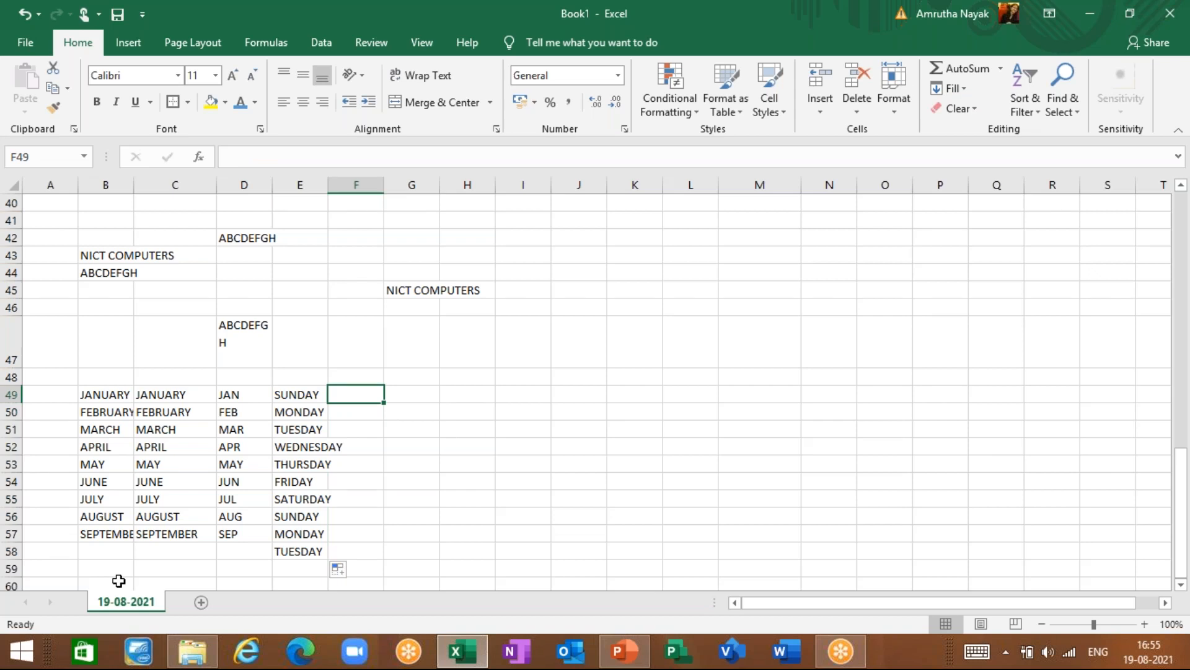
pyautogui.click(437, 397)
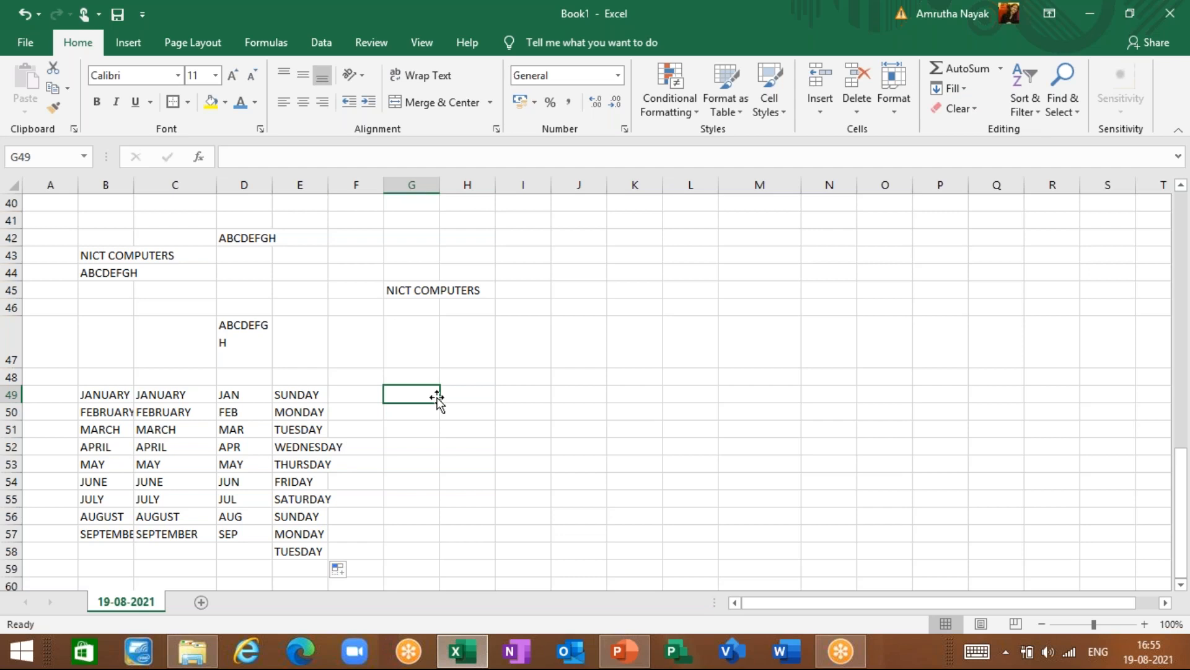
pyautogui.write('1')
pyautogui.press('Return')
pyautogui.press('Up')
pyautogui.moveTo(439, 402); pyautogui.dragTo(444, 525)
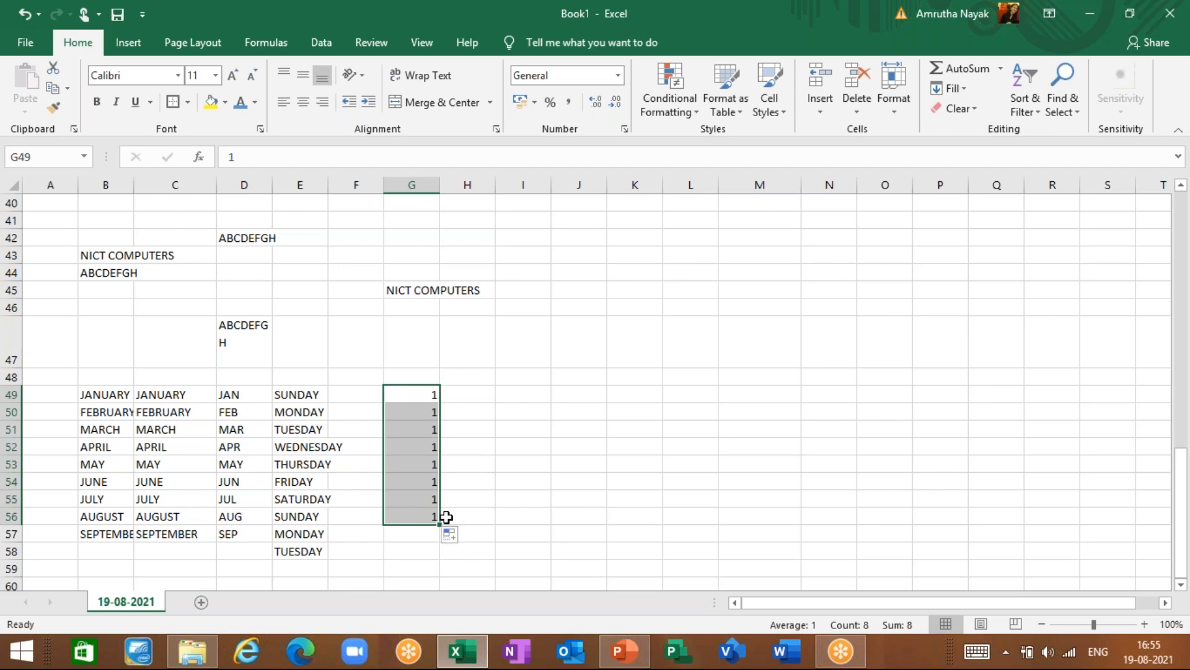
# - Enter 1 and 2 in H49:H50 and auto-fill the number series down to 10 in H58
pyautogui.click(486, 402)
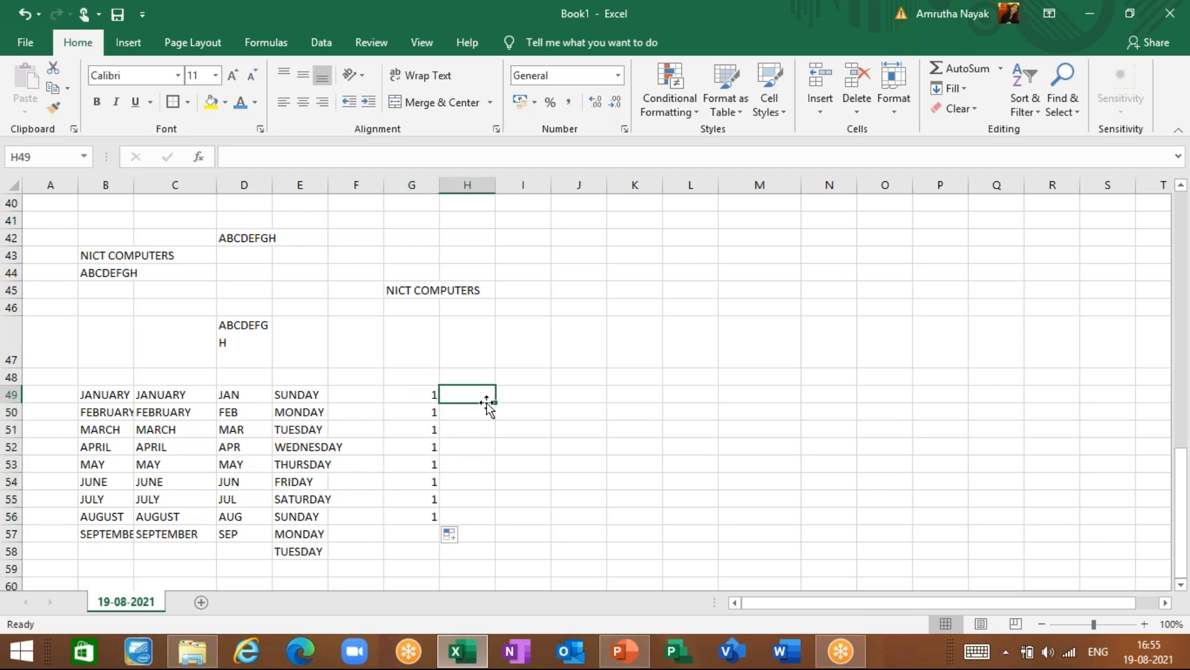
pyautogui.write('1')
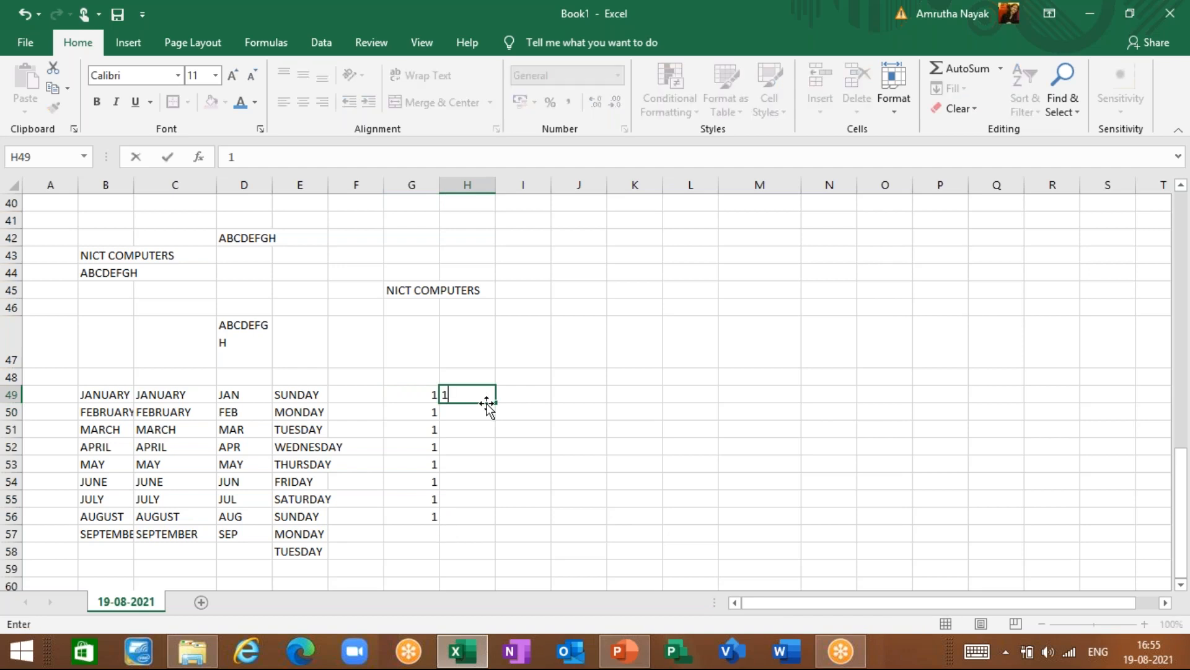
pyautogui.press('Return')
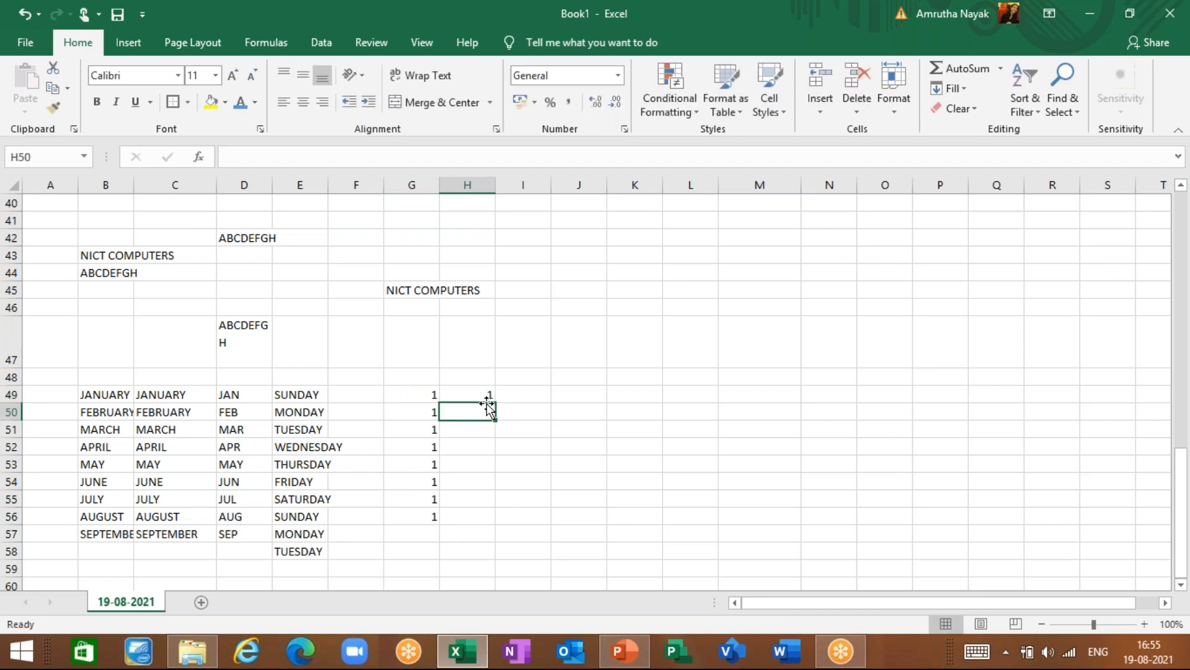
pyautogui.write('2')
pyautogui.press('Up')
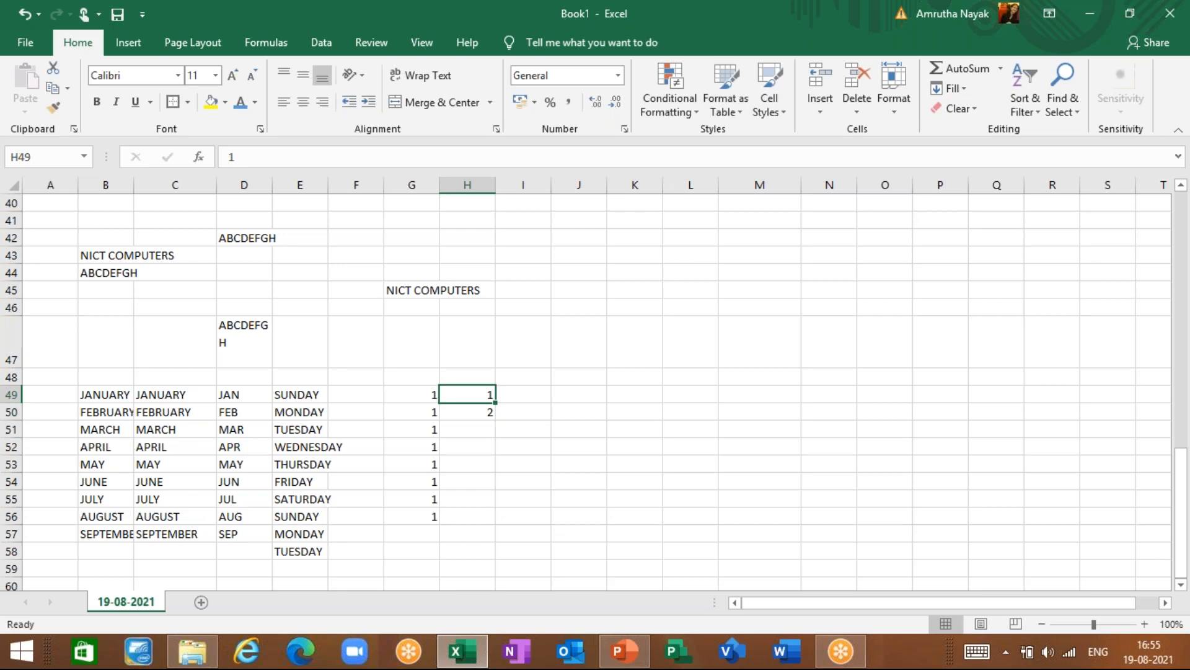
pyautogui.hotkey('shift', 'Down')
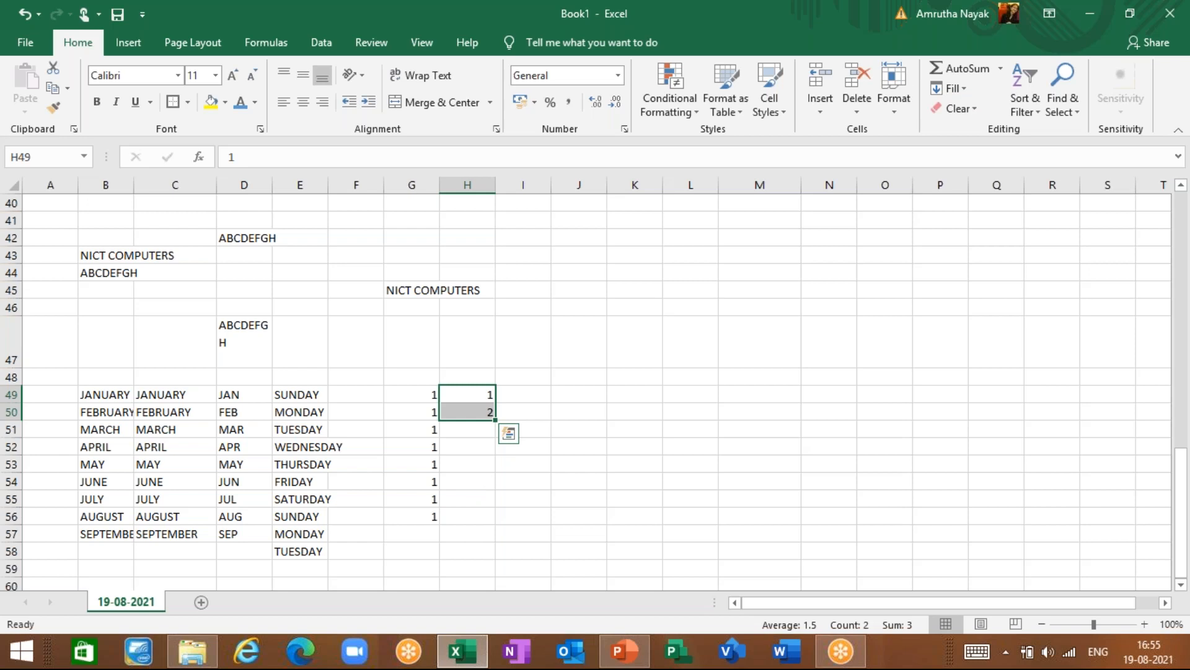
pyautogui.moveTo(495, 420); pyautogui.dragTo(502, 557)
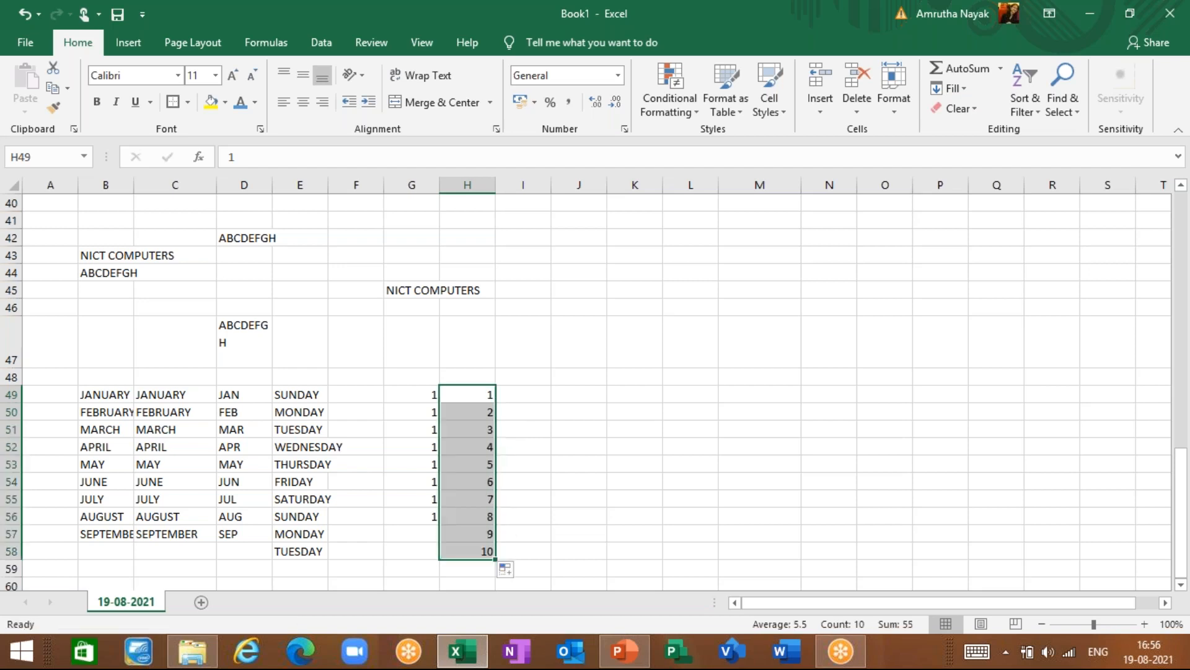
# - Enter 2 and 4 in I49:I50 and auto-fill the even numbers down to 22 in I59
pyautogui.click(529, 397)
pyautogui.write('2')
pyautogui.press('Return')
pyautogui.write('4')
pyautogui.press('Return')
pyautogui.press('Up')
pyautogui.press('Up')
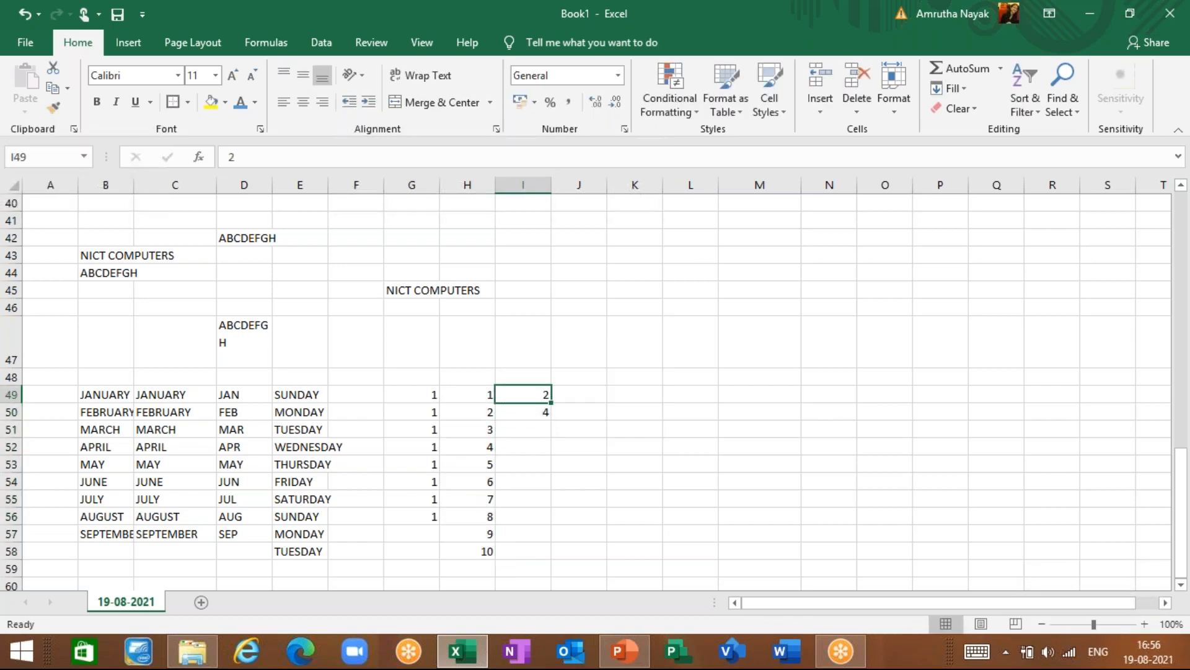
pyautogui.hotkey('shift', 'Down')
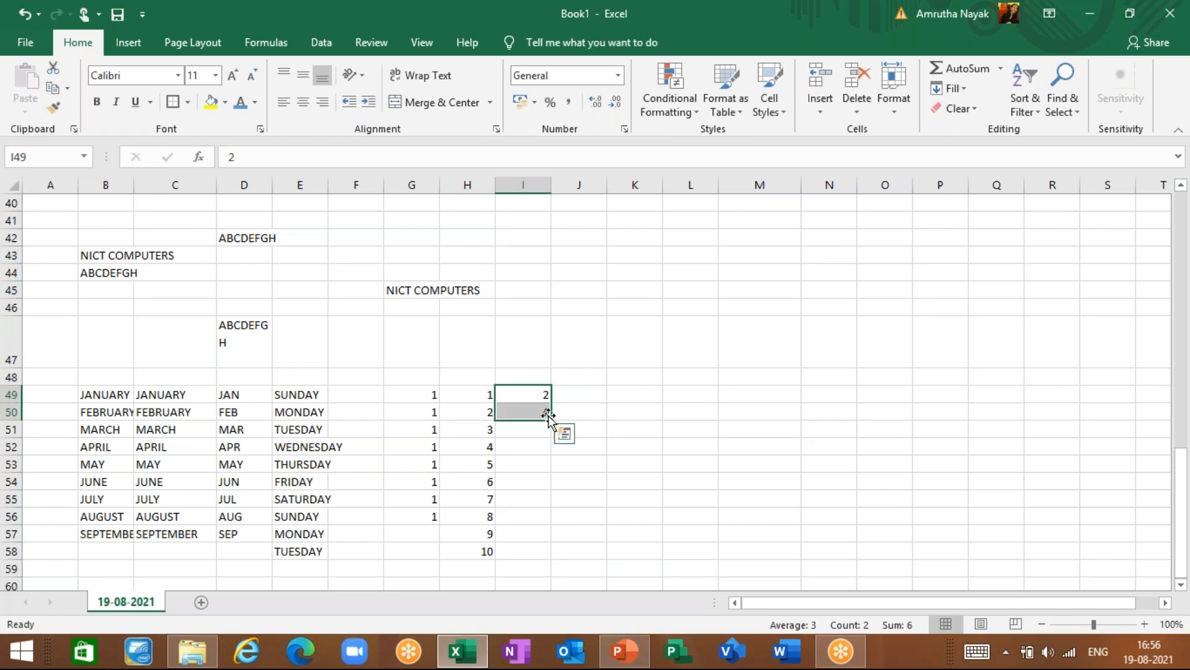
pyautogui.moveTo(551, 423); pyautogui.dragTo(551, 576)
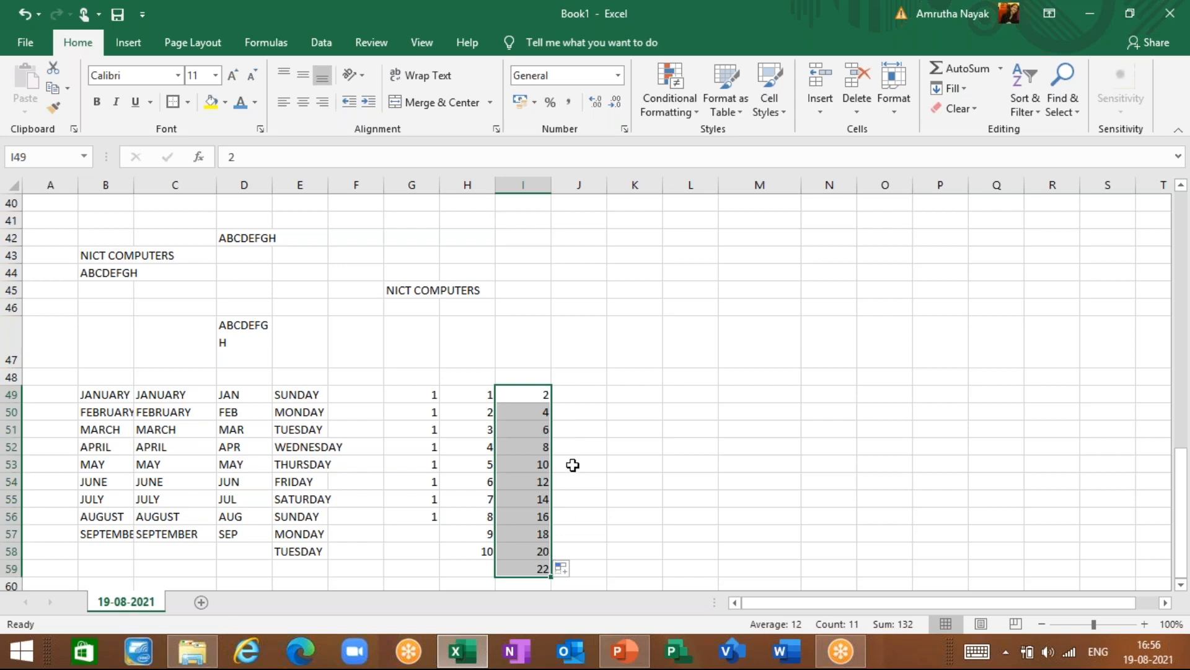
# - Enter 1 and 3 in J49:J50 and auto-fill the odd numbers down to 29 in J63
pyautogui.click(566, 396)
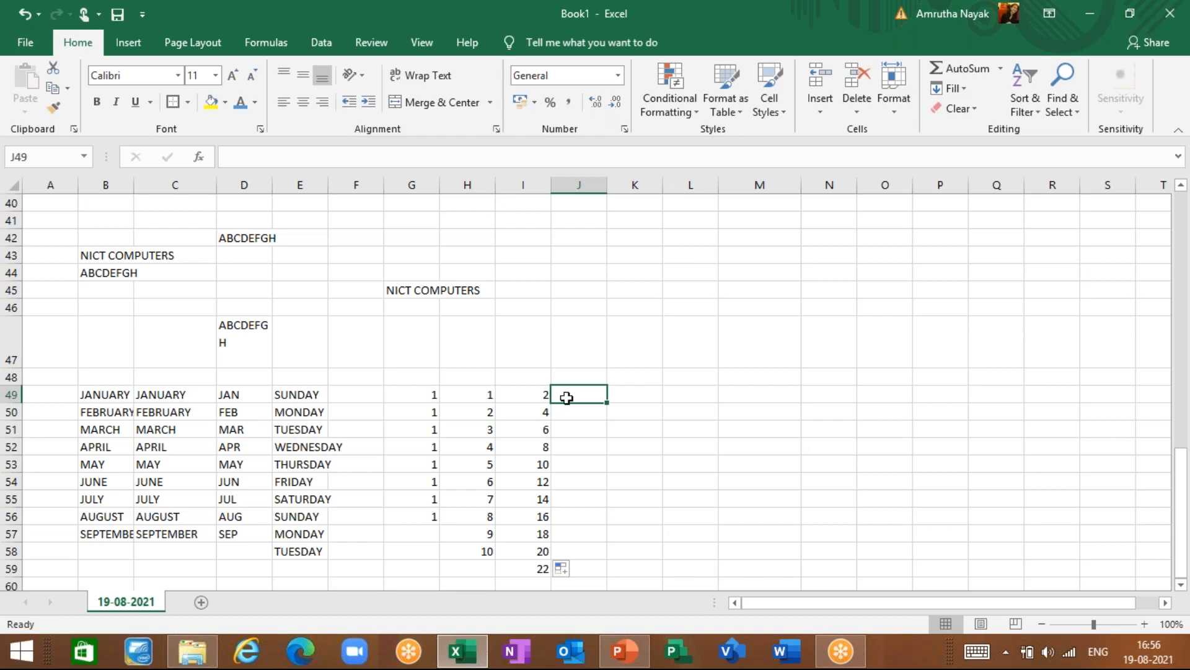
pyautogui.write('1')
pyautogui.press('Return')
pyautogui.write('3')
pyautogui.press('Return')
pyautogui.moveTo(580, 395)
pyautogui.mouseDown()
pyautogui.moveTo(613, 567)
pyautogui.moveTo(607, 554)
pyautogui.mouseUp()
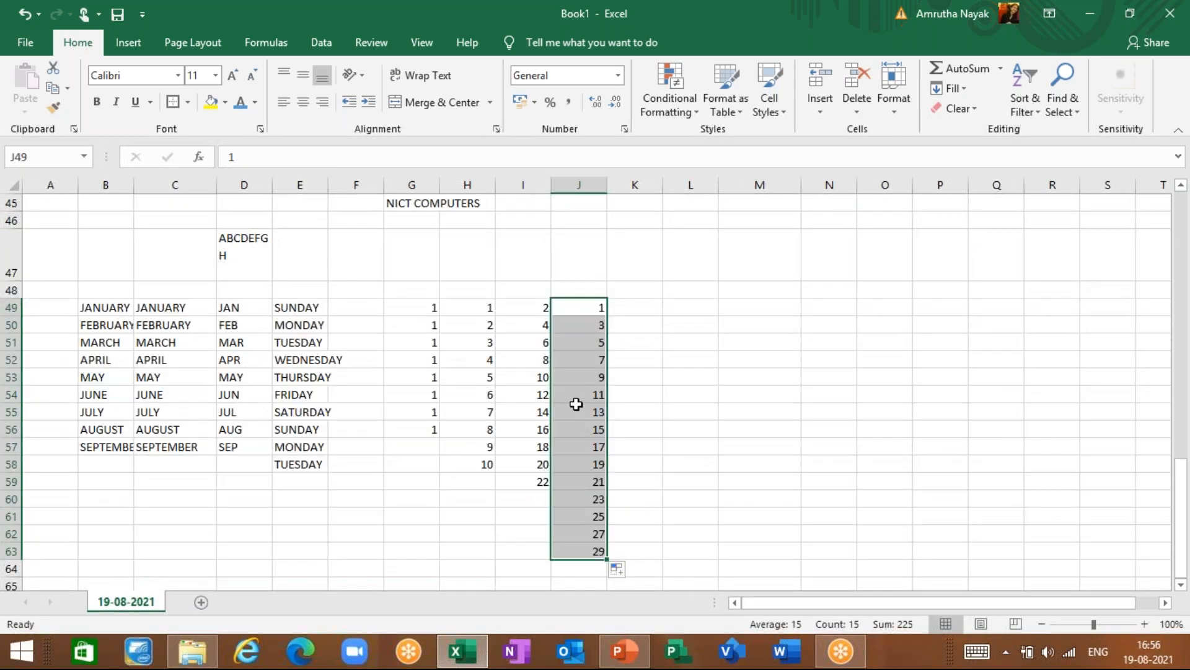
# - Enter 1 in K49 and 2 in K50
pyautogui.click(627, 313)
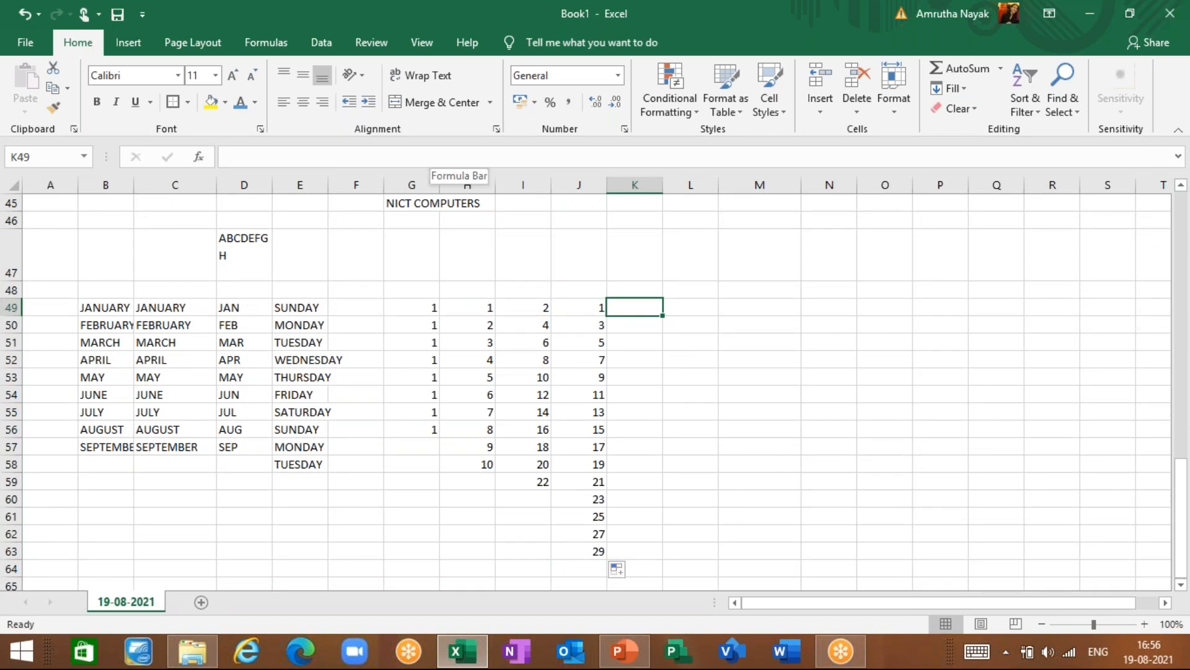
pyautogui.write('1')
pyautogui.press('Return')
pyautogui.write('2')
pyautogui.press('Up')
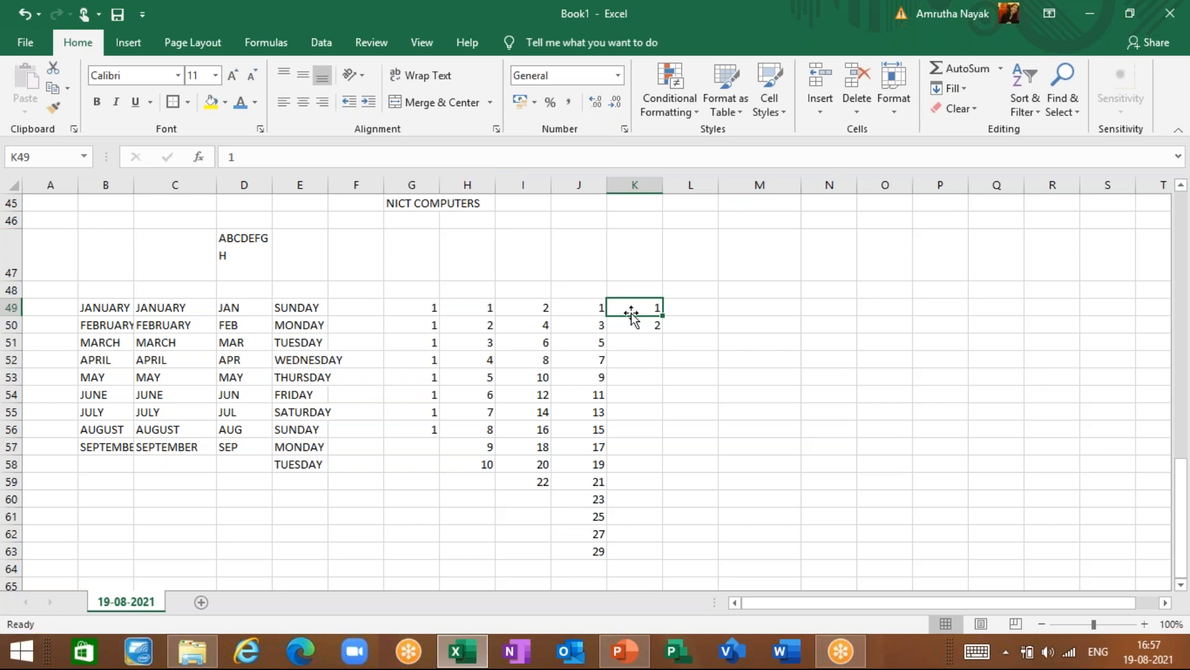
# - Fill the range K49:K57 down with the value 1 from K49
pyautogui.moveTo(633, 313); pyautogui.dragTo(634, 324)
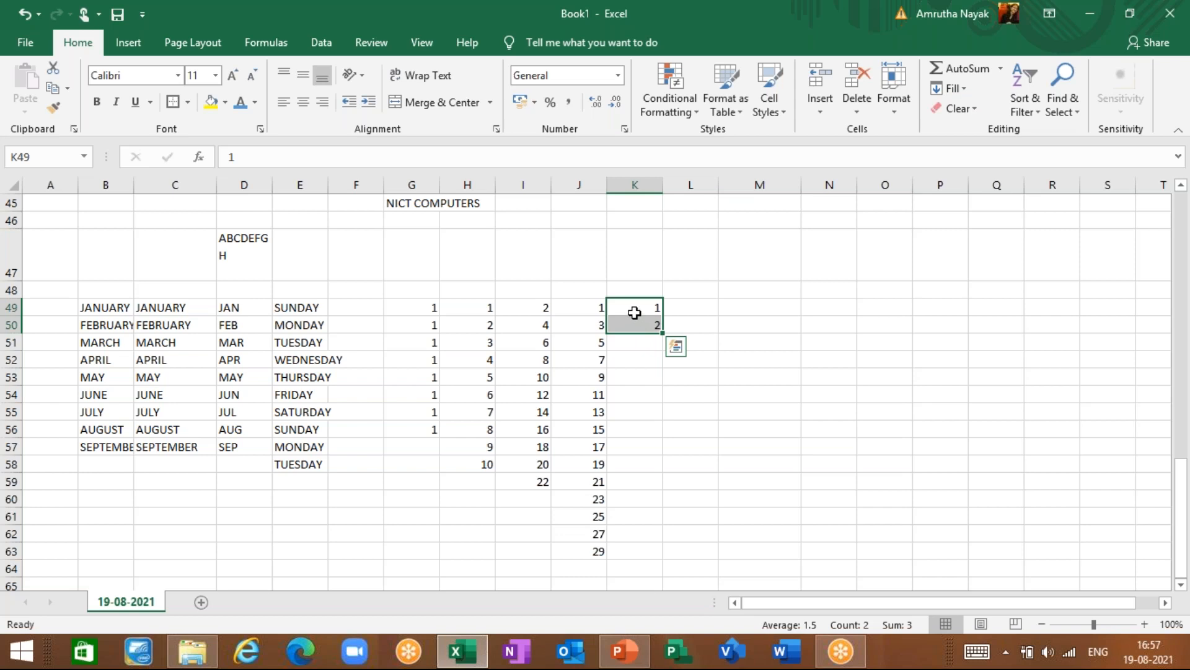
pyautogui.click(634, 312)
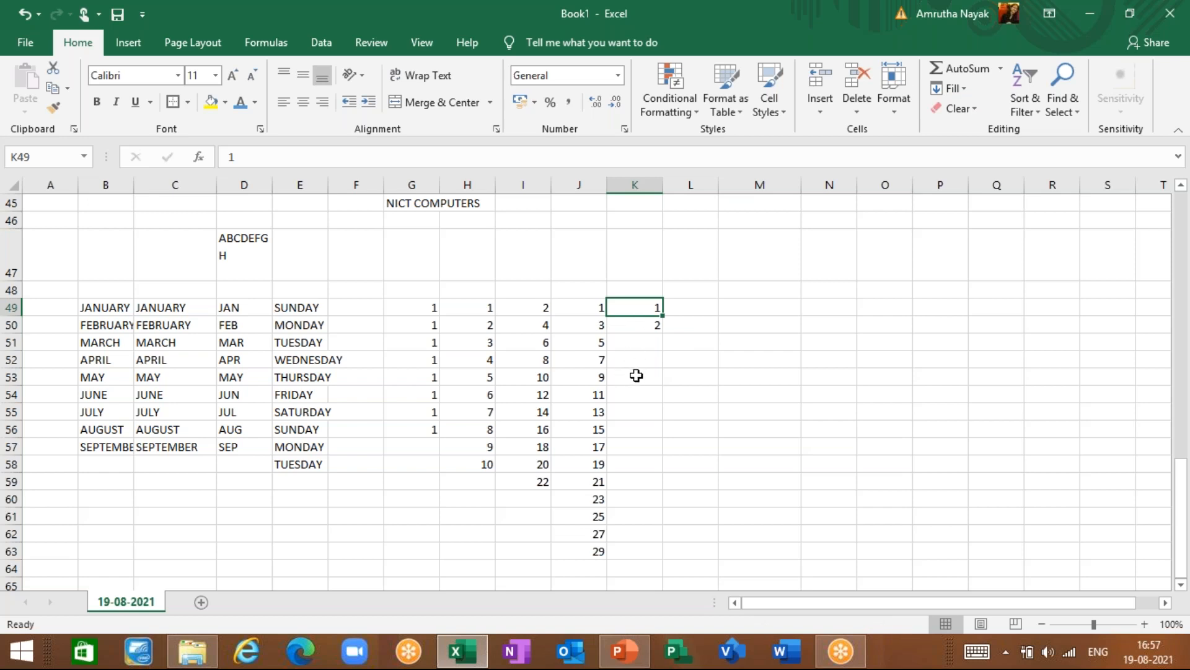
pyautogui.hotkey('shift', 'Down')
pyautogui.press('Down')
pyautogui.press('Up')
pyautogui.hotkey('shift', 'Down')
pyautogui.hotkey('shift', 'Down')
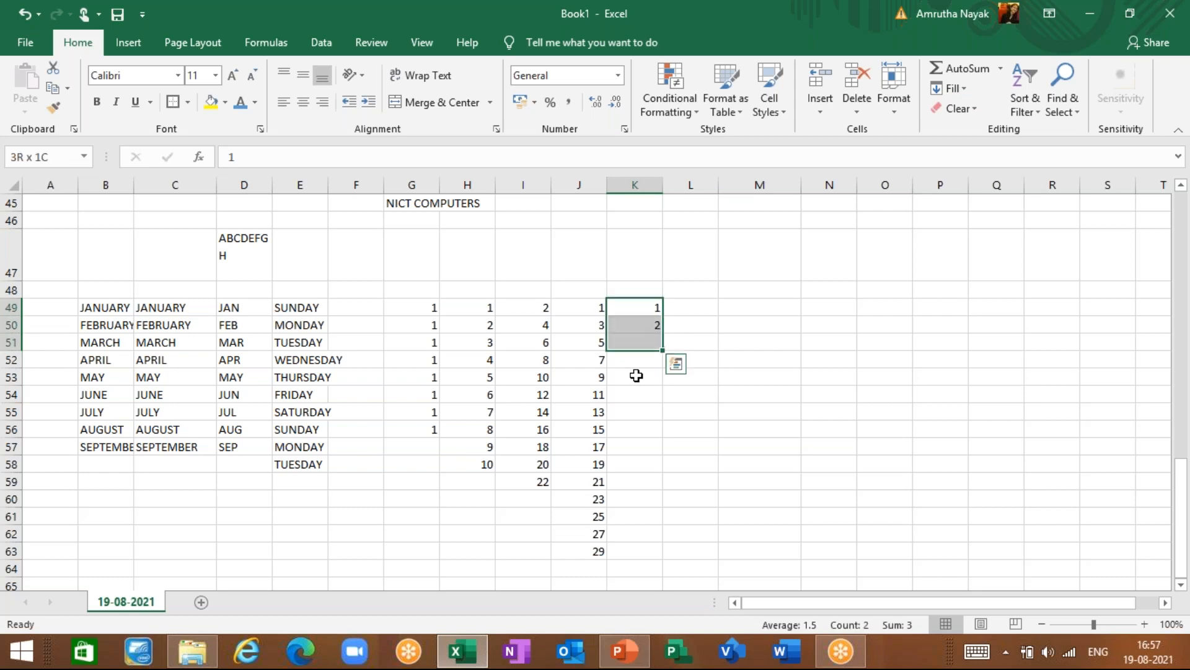
pyautogui.hotkey('shift', 'Down')
pyautogui.hotkey('shift', 'Down')
pyautogui.hotkey('shift', 'Down')
pyautogui.hotkey('shift', 'Down')
pyautogui.hotkey('shift', 'Down')
pyautogui.hotkey('shift', 'Down')
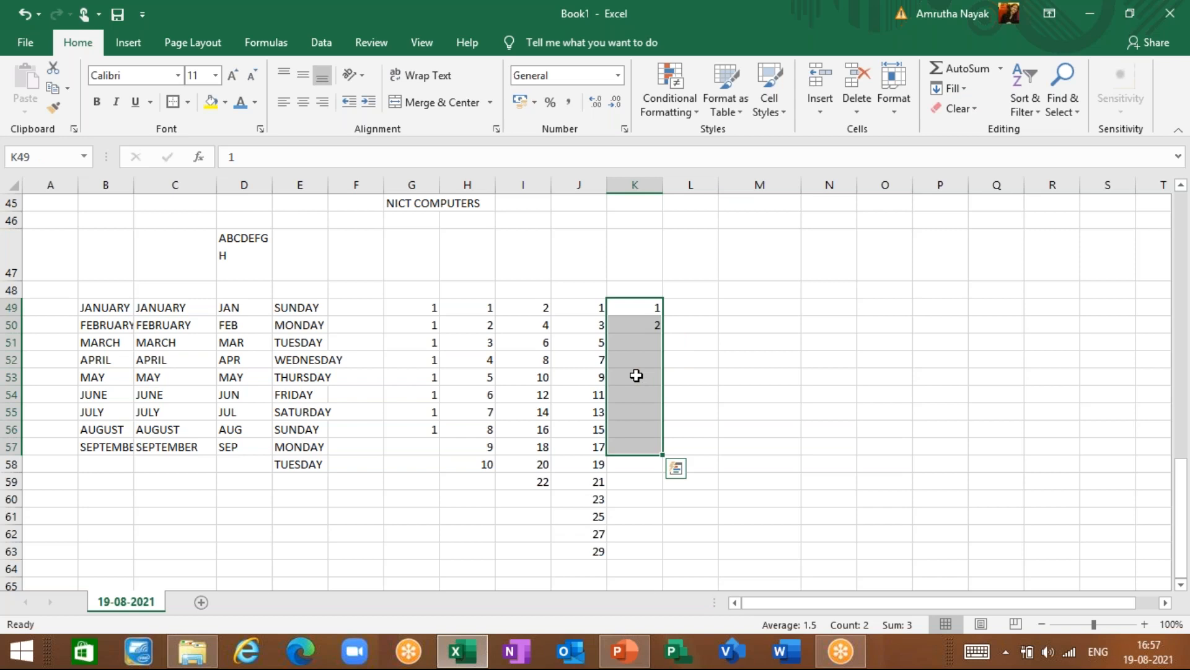
pyautogui.hotkey('ctrl', 'd')
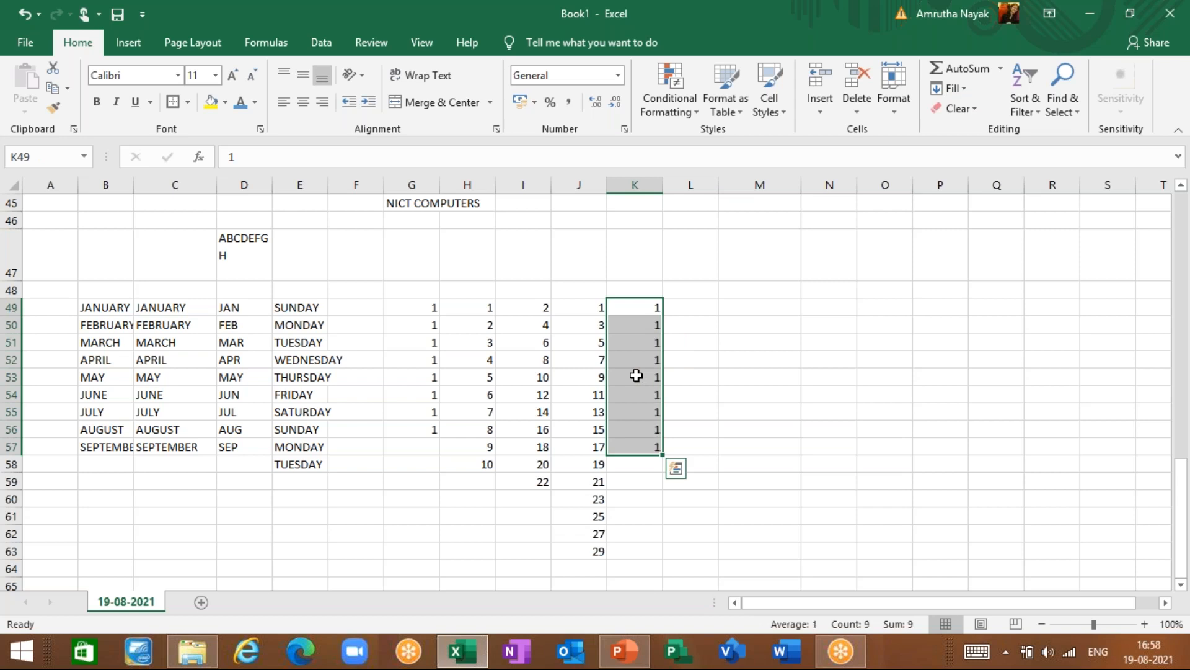
# - Enter SUNDAY in L49 and fill the same text down through L57 without creating a series
pyautogui.click(681, 308)
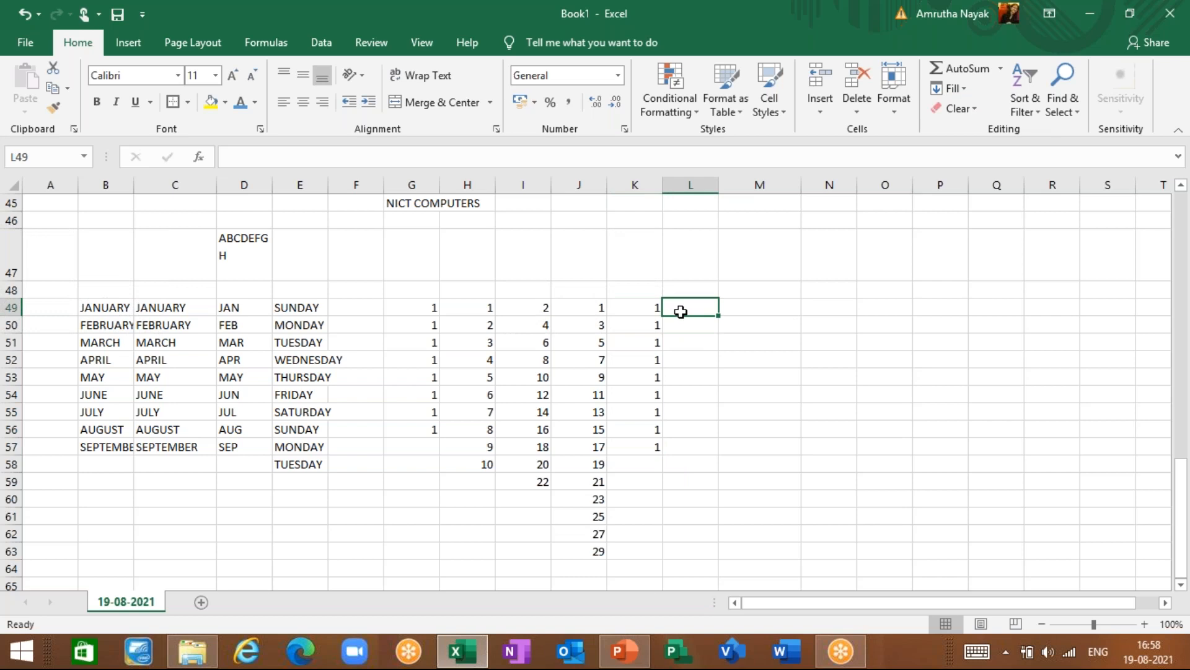
pyautogui.write('SUNDAY')
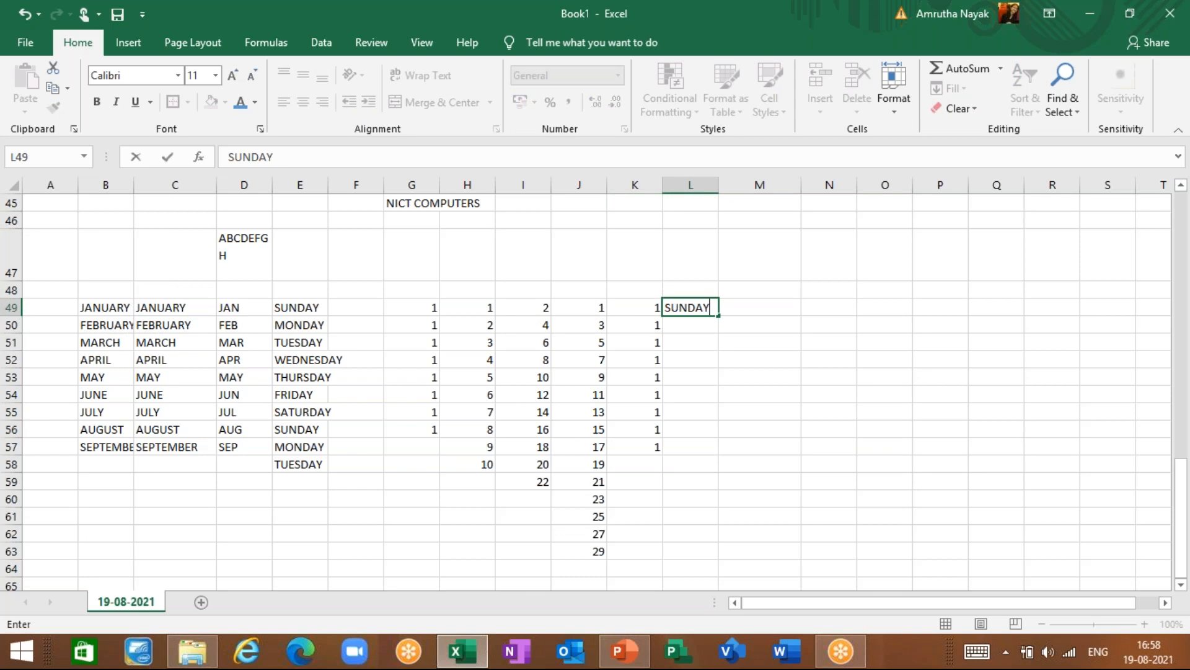
pyautogui.moveTo(682, 308); pyautogui.dragTo(691, 447)
pyautogui.hotkey('ctrl', 'd')
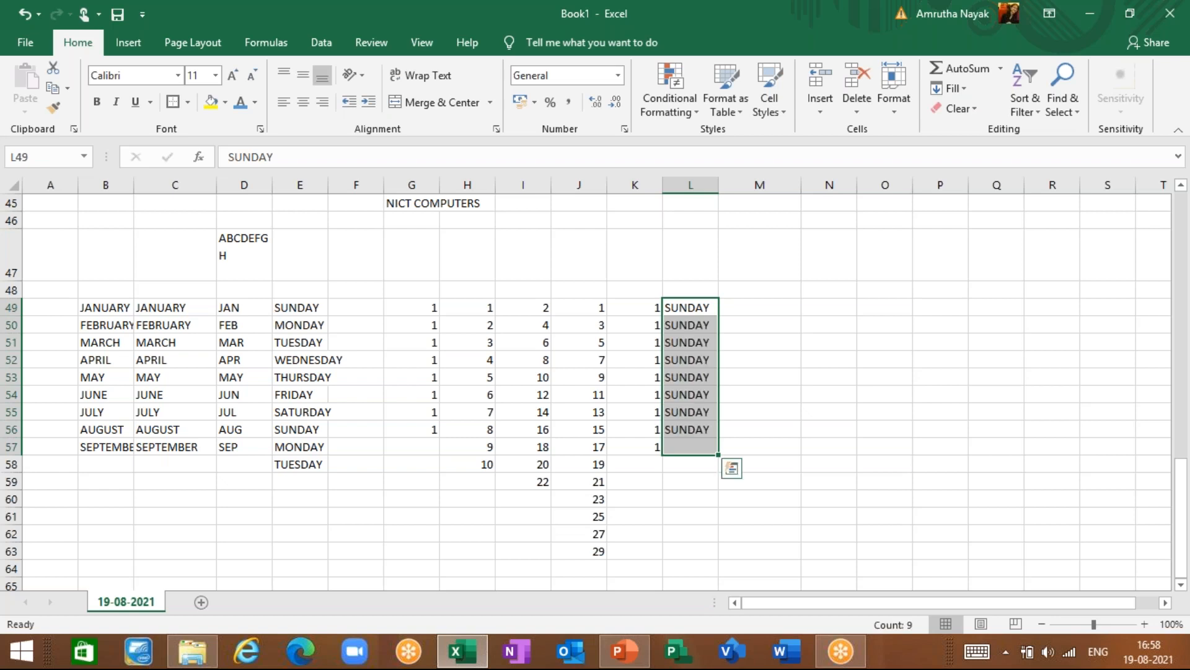
# - Enter MONDAY in M49, replacing the SUNDAY entry started there
pyautogui.click(760, 307)
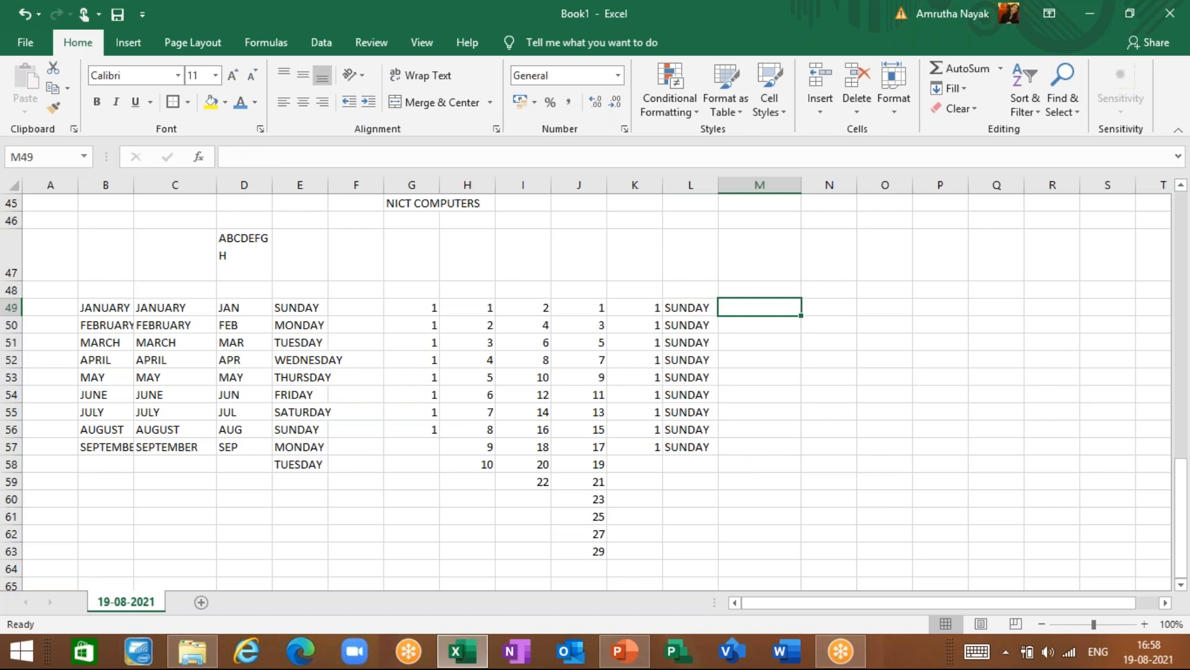
pyautogui.write('SUNDAY')
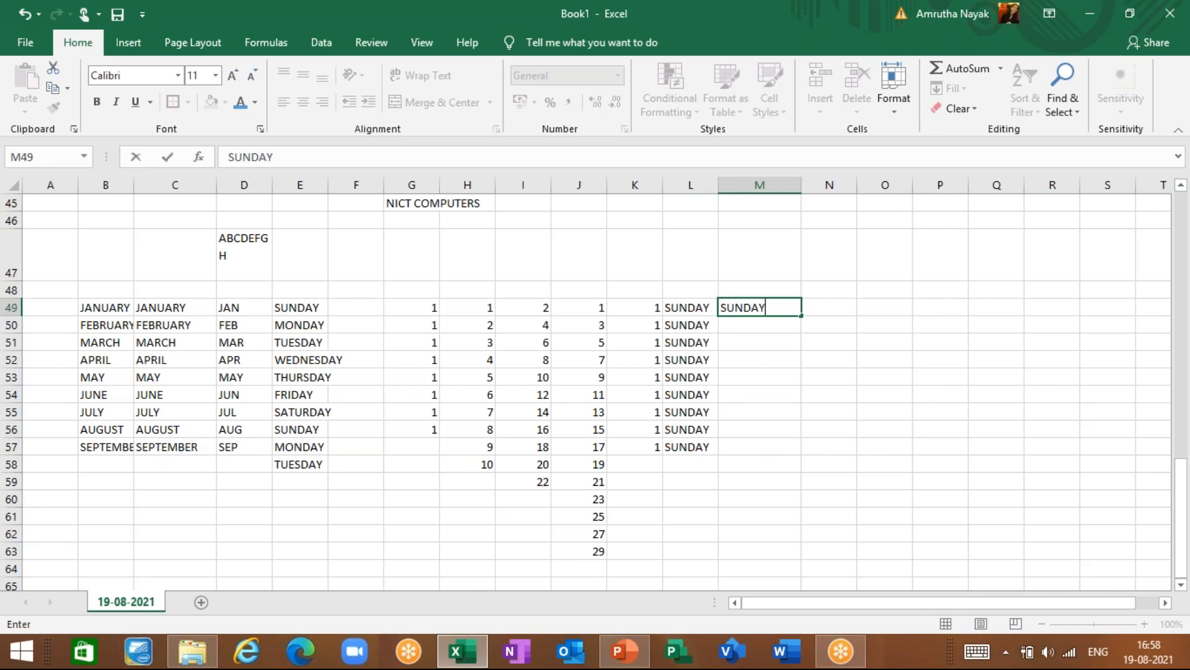
pyautogui.press('BackSpace')
pyautogui.press('BackSpace')
pyautogui.press('BackSpace')
pyautogui.press('BackSpace')
pyautogui.press('BackSpace')
pyautogui.press('BackSpace')
pyautogui.write('MONDAY')
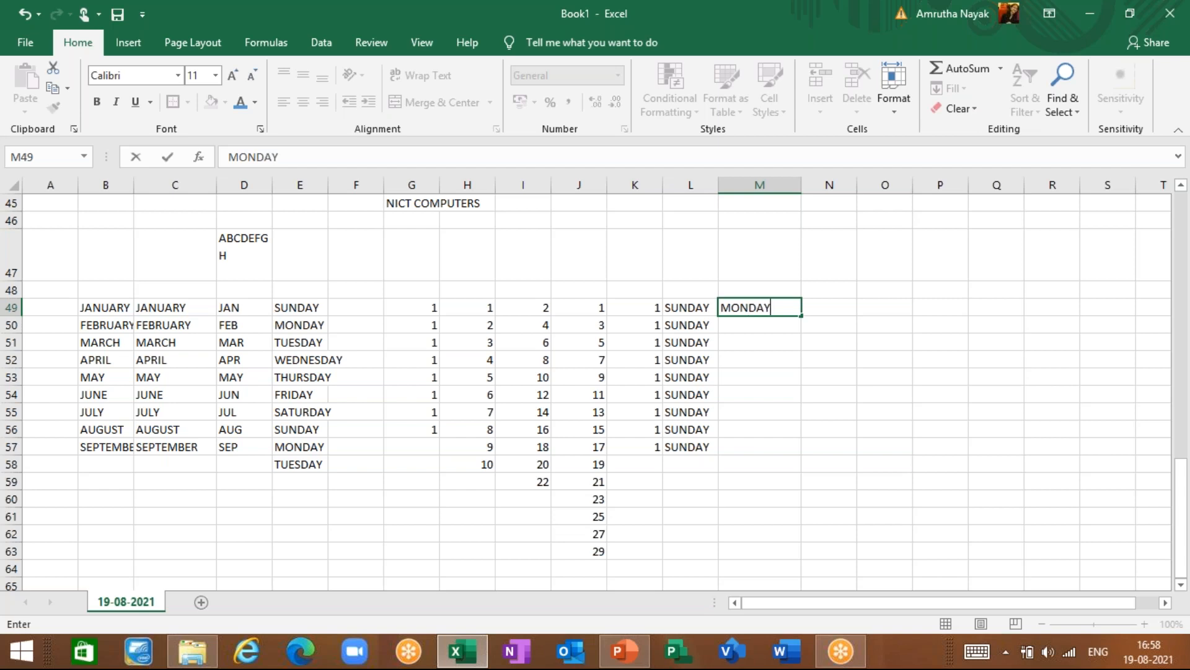
# - Fill the range M49:M59 down with MONDAY from M49
pyautogui.hotkey('shift', 'Down')
pyautogui.hotkey('shift', 'Down')
pyautogui.hotkey('shift', 'Down')
pyautogui.hotkey('shift', 'Down')
pyautogui.hotkey('shift', 'Down')
pyautogui.hotkey('shift', 'Down')
pyautogui.hotkey('shift', 'Down')
pyautogui.hotkey('shift', 'Down')
pyautogui.hotkey('shift', 'Down')
pyautogui.hotkey('shift', 'Down')
pyautogui.hotkey('shift', 'Down')
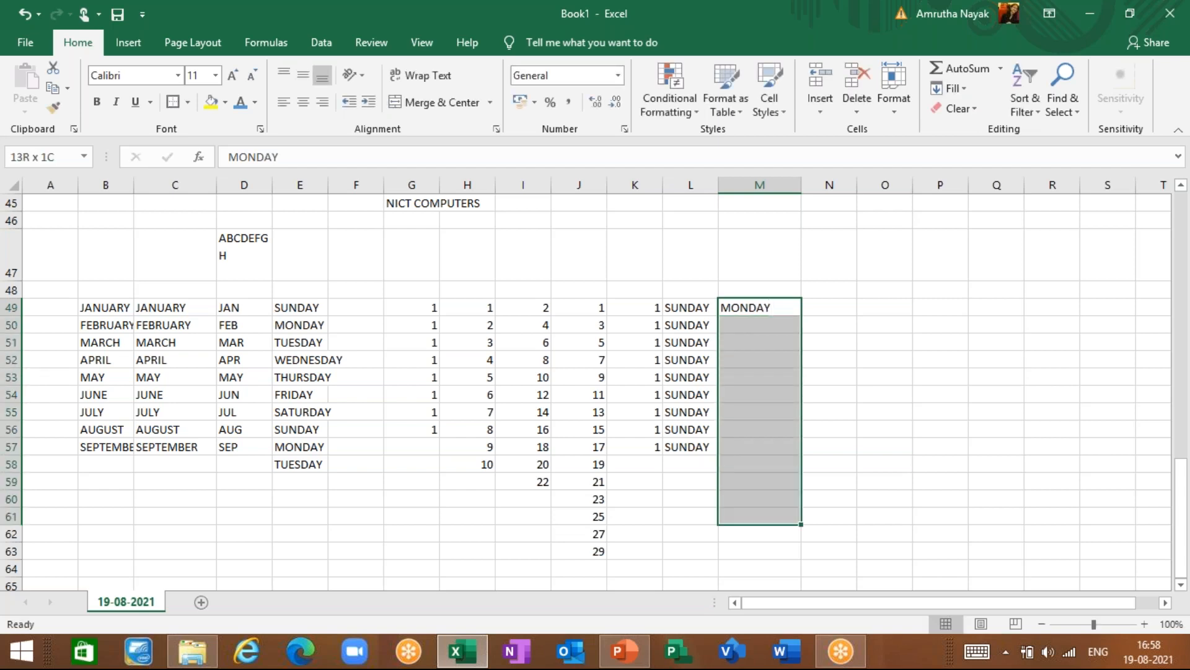
pyautogui.hotkey('shift', 'Up')
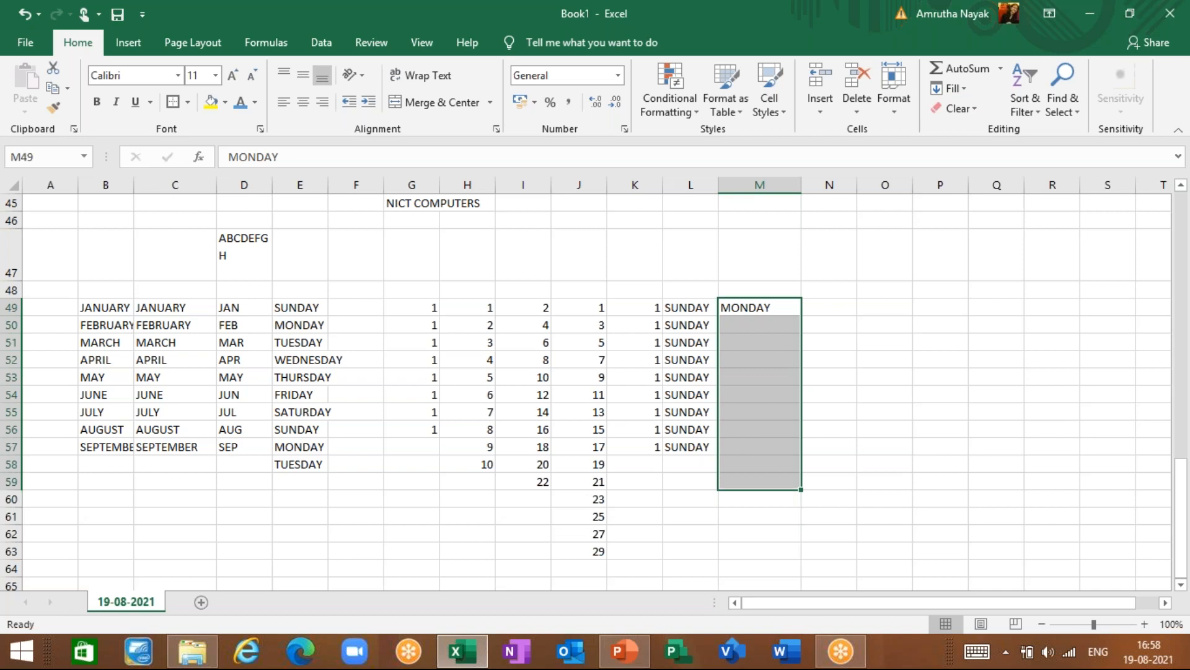
pyautogui.hotkey('ctrl', 'd')
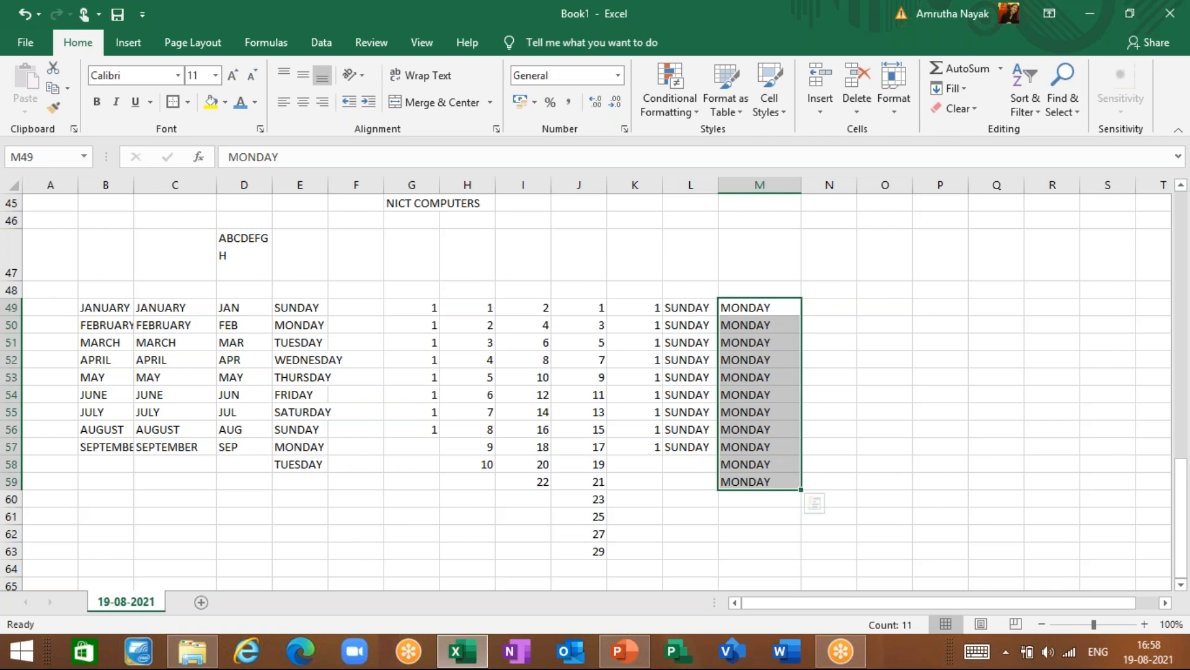
# - Fill the number series down again through H58 from the starting pair in H49:H50
pyautogui.click(543, 312)
pyautogui.moveTo(543, 312); pyautogui.dragTo(545, 325)
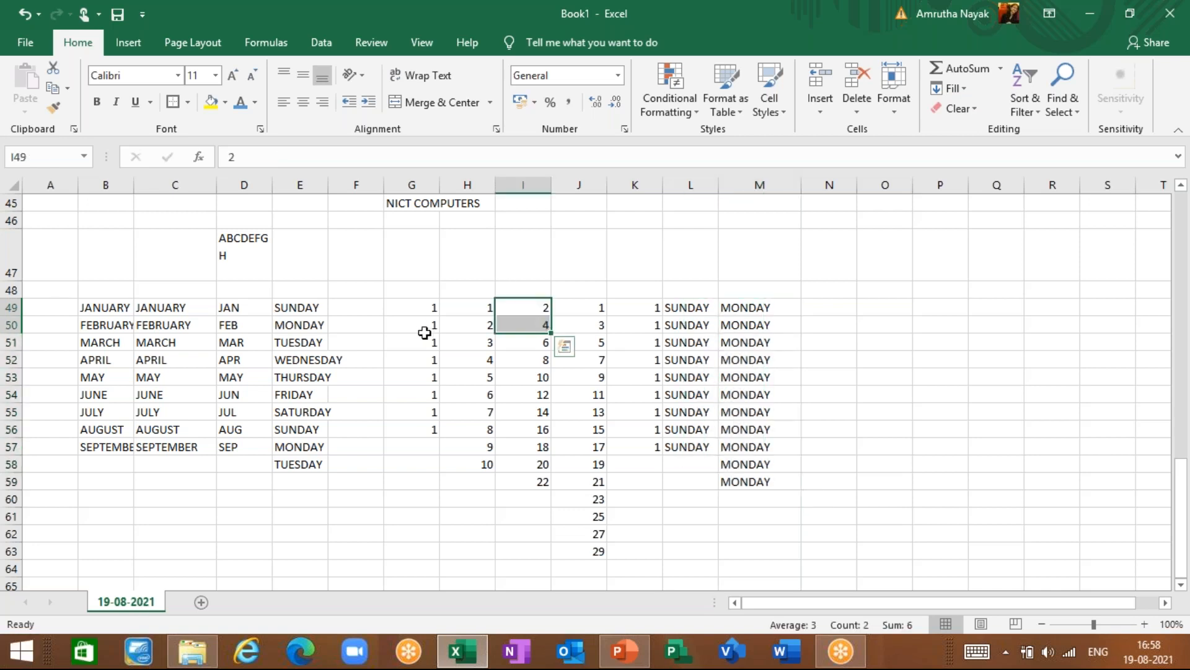
pyautogui.moveTo(467, 308); pyautogui.dragTo(505, 472)
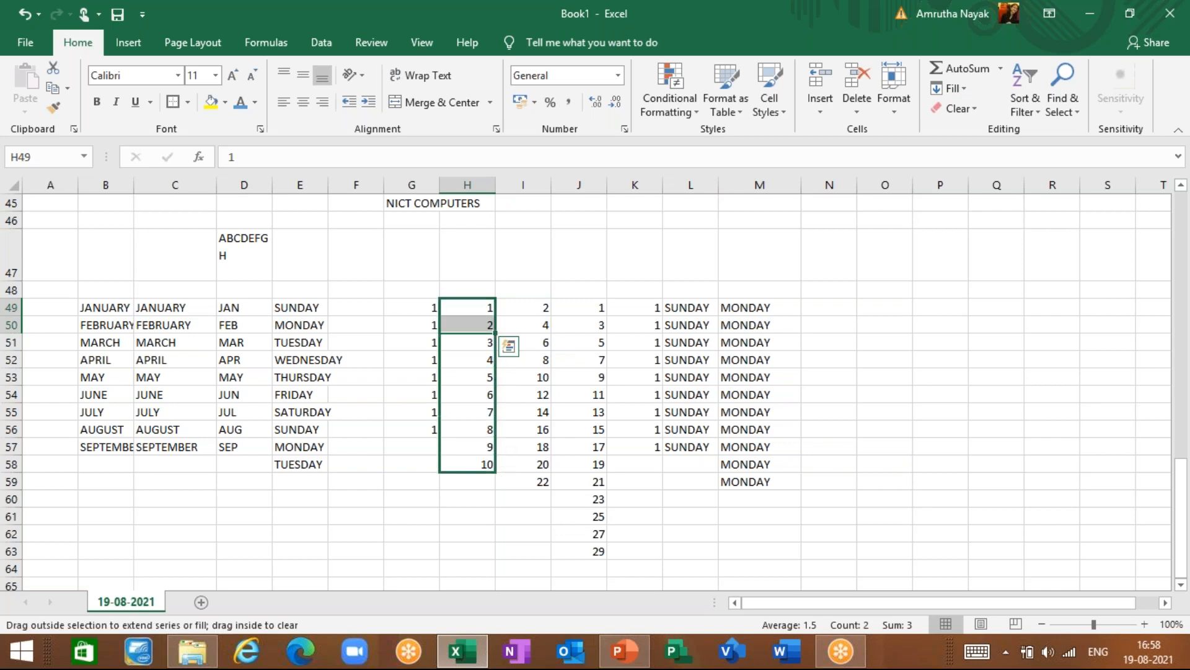
pyautogui.click(779, 380)
pyautogui.click(814, 320)
pyautogui.click(813, 308)
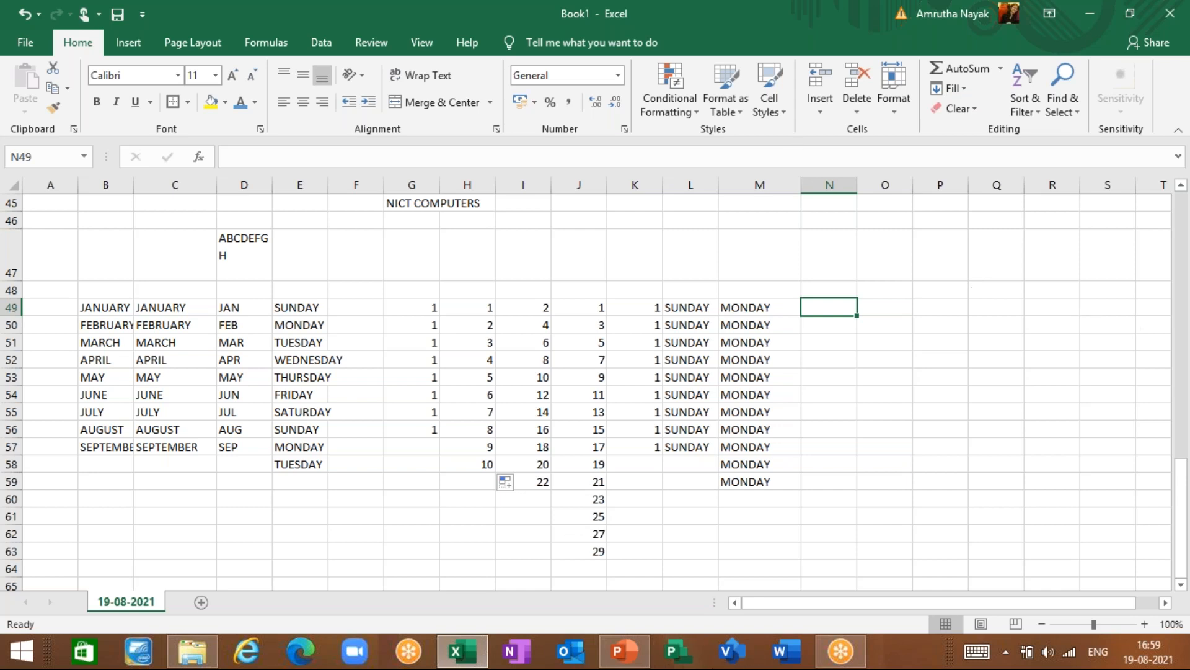
# - Enter A in C60 and B in C61, and fill the pair down through C72
pyautogui.click(124, 499)
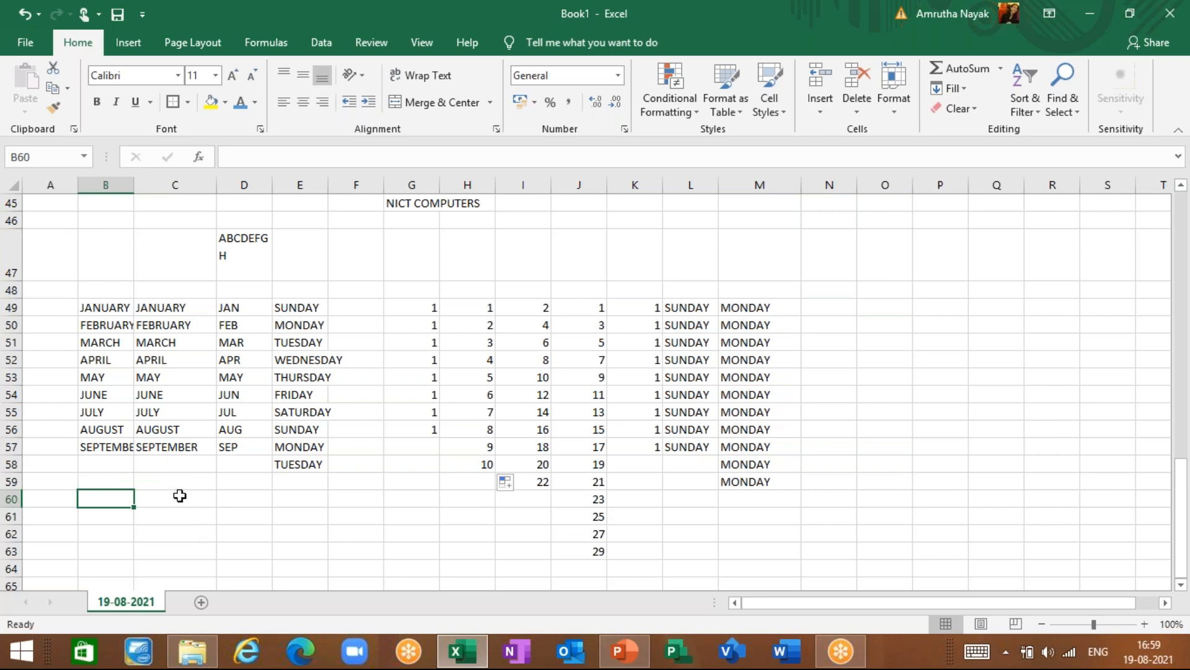
pyautogui.click(180, 500)
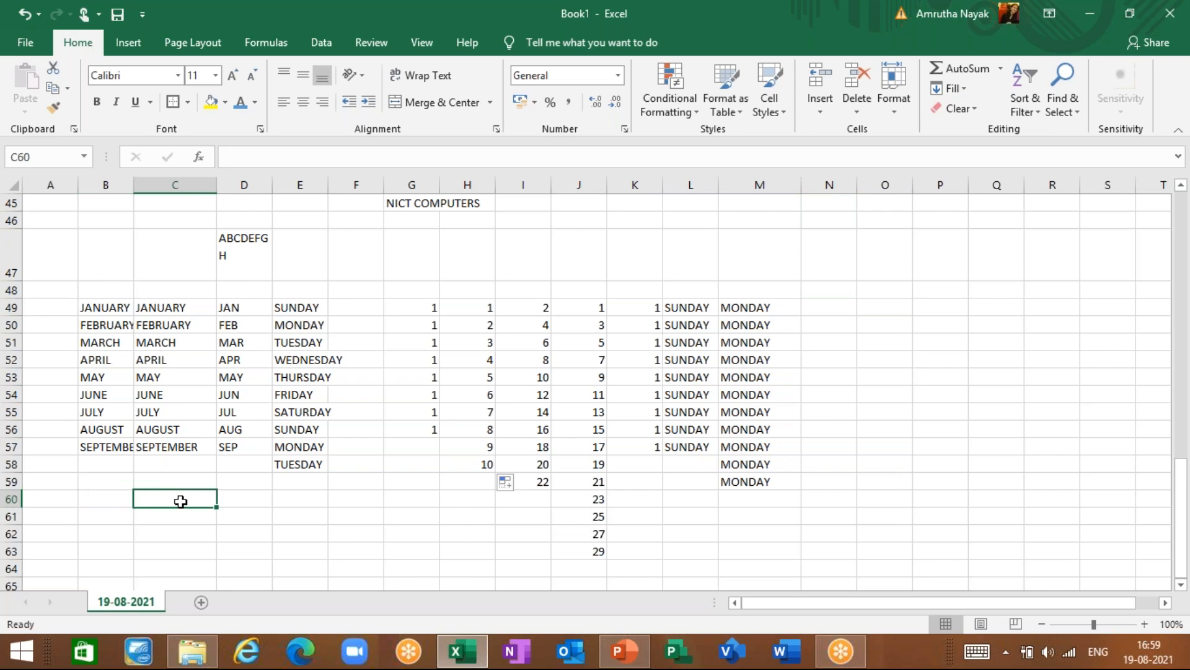
pyautogui.write('A')
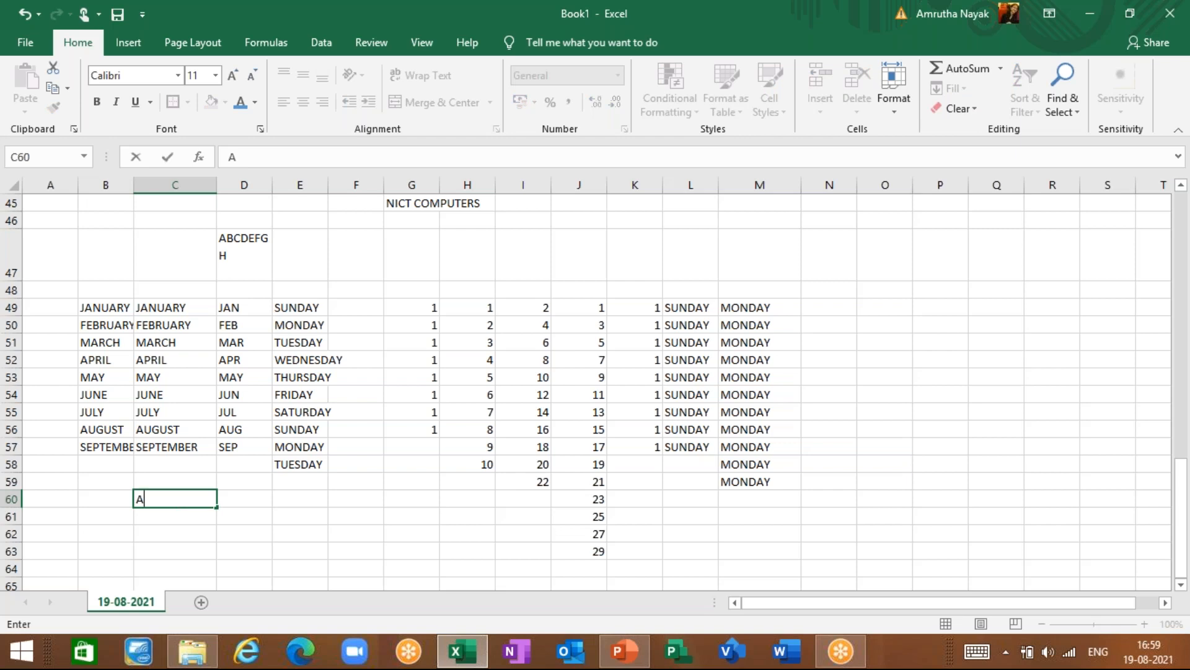
pyautogui.press('Return')
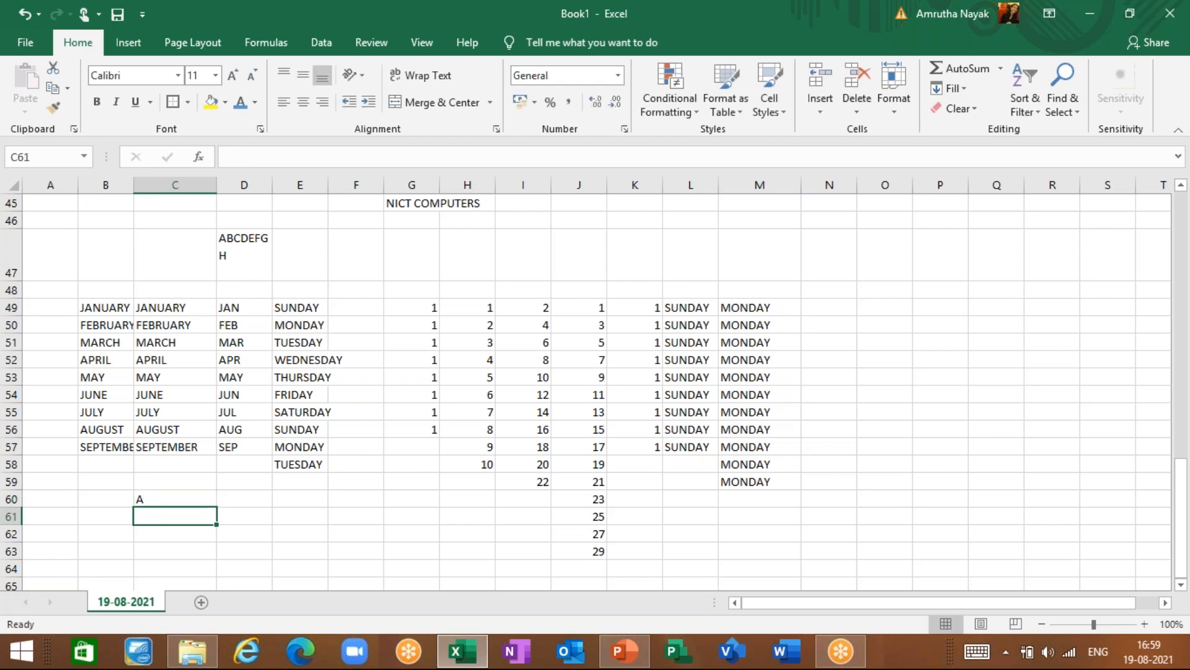
pyautogui.write('B')
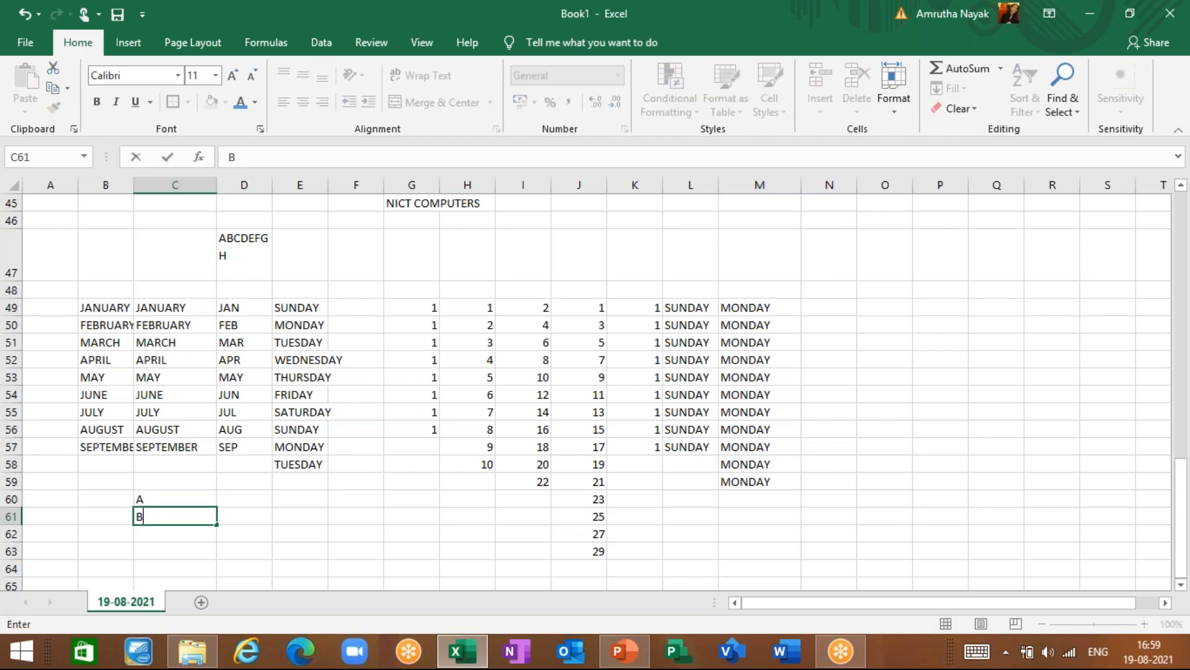
pyautogui.press('Up')
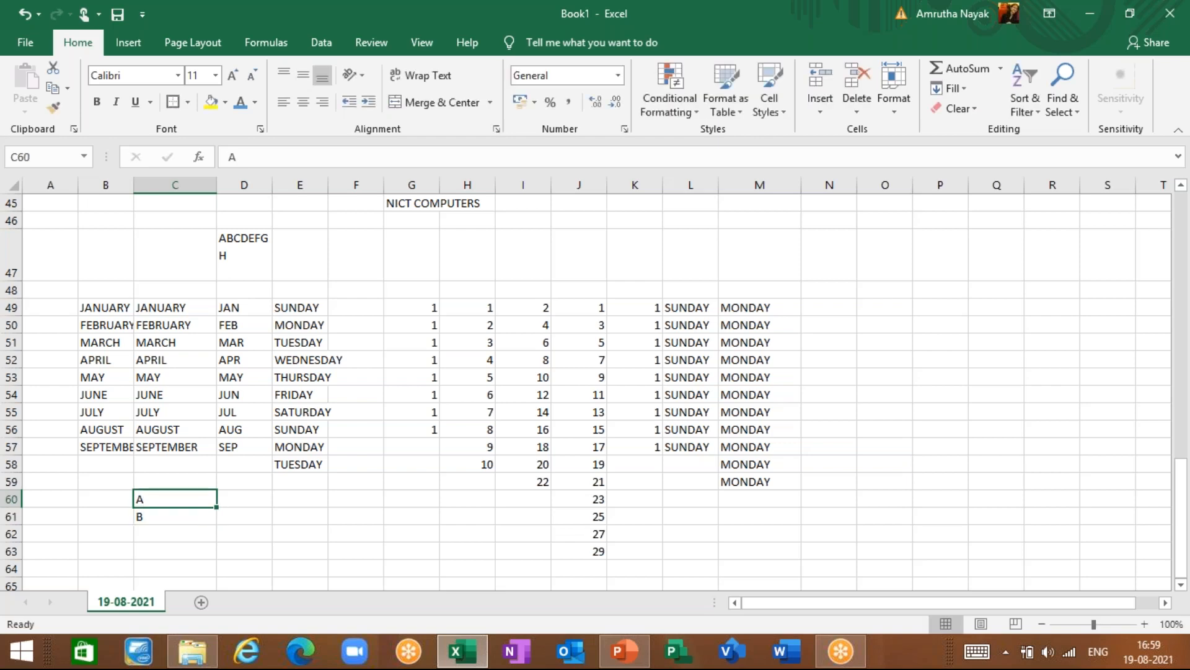
pyautogui.hotkey('shift', 'Down')
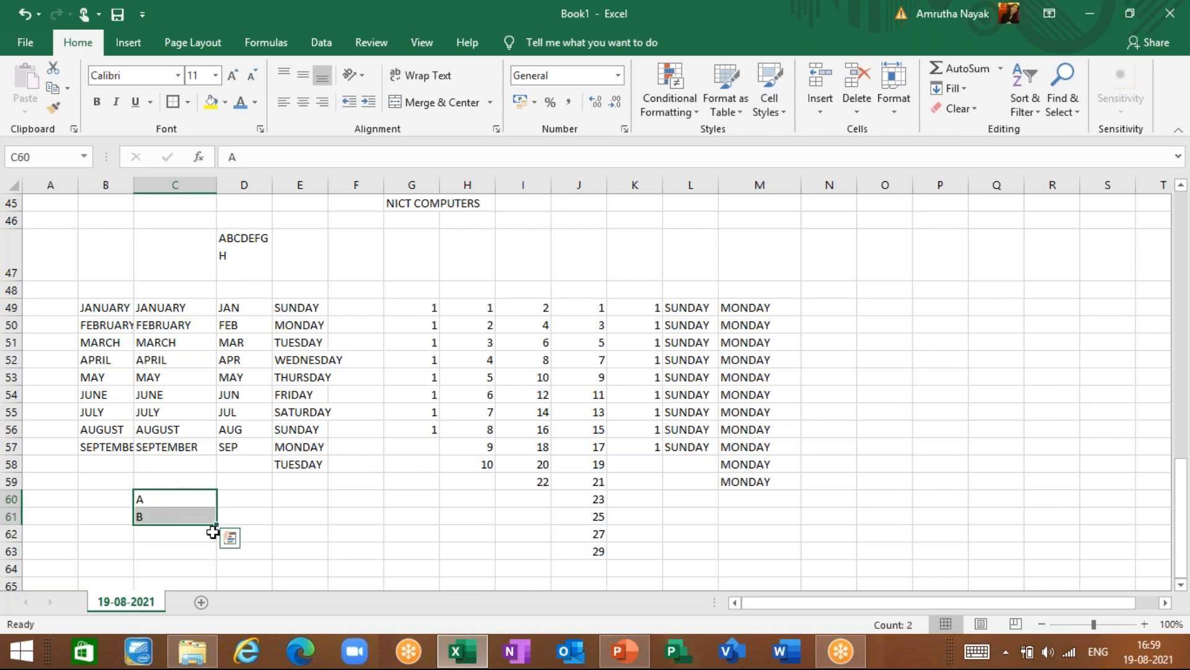
pyautogui.moveTo(217, 524); pyautogui.dragTo(217, 561)
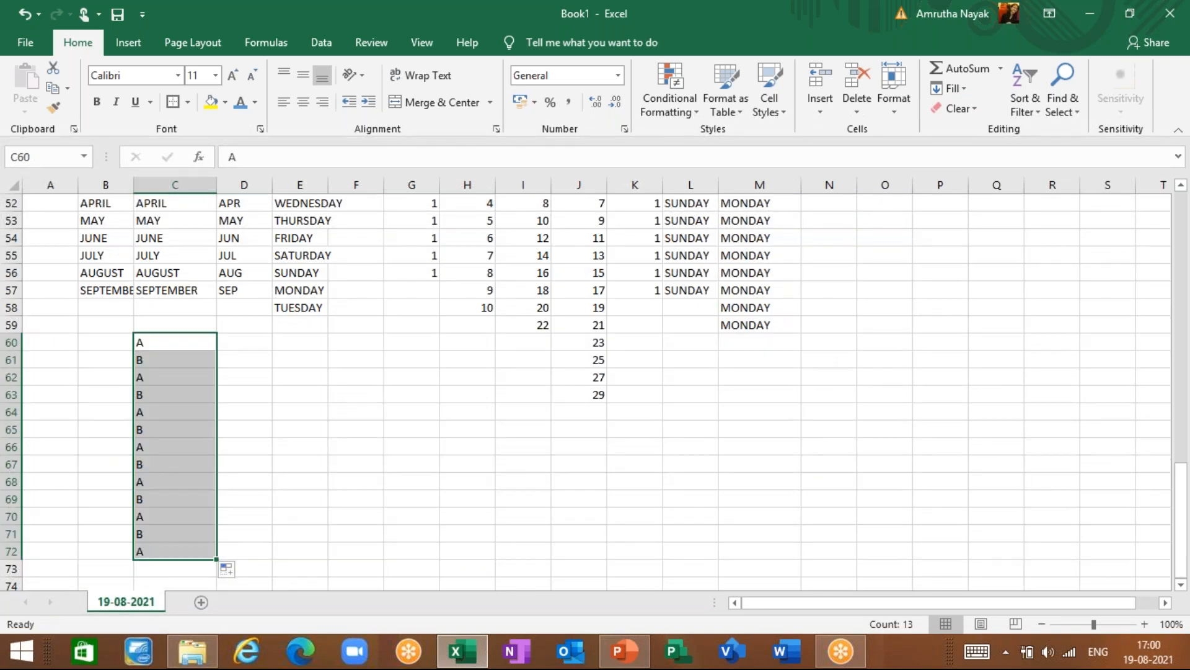
# - Enter A in D60 and fill it down through D71
pyautogui.click(260, 343)
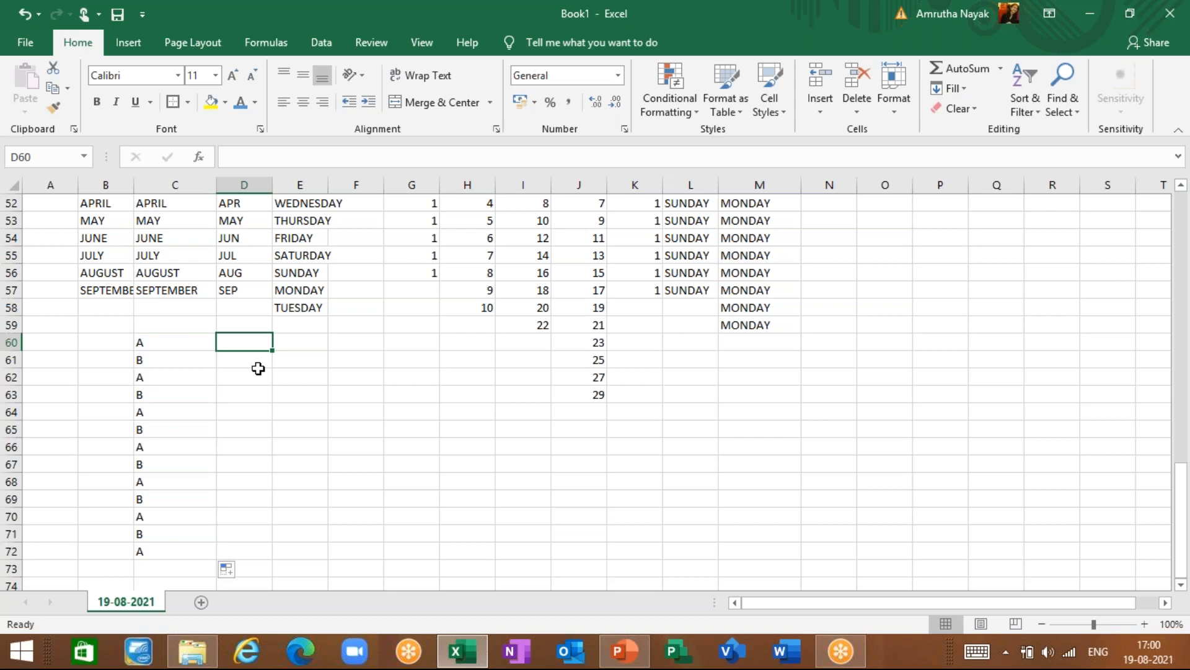
pyautogui.write('A')
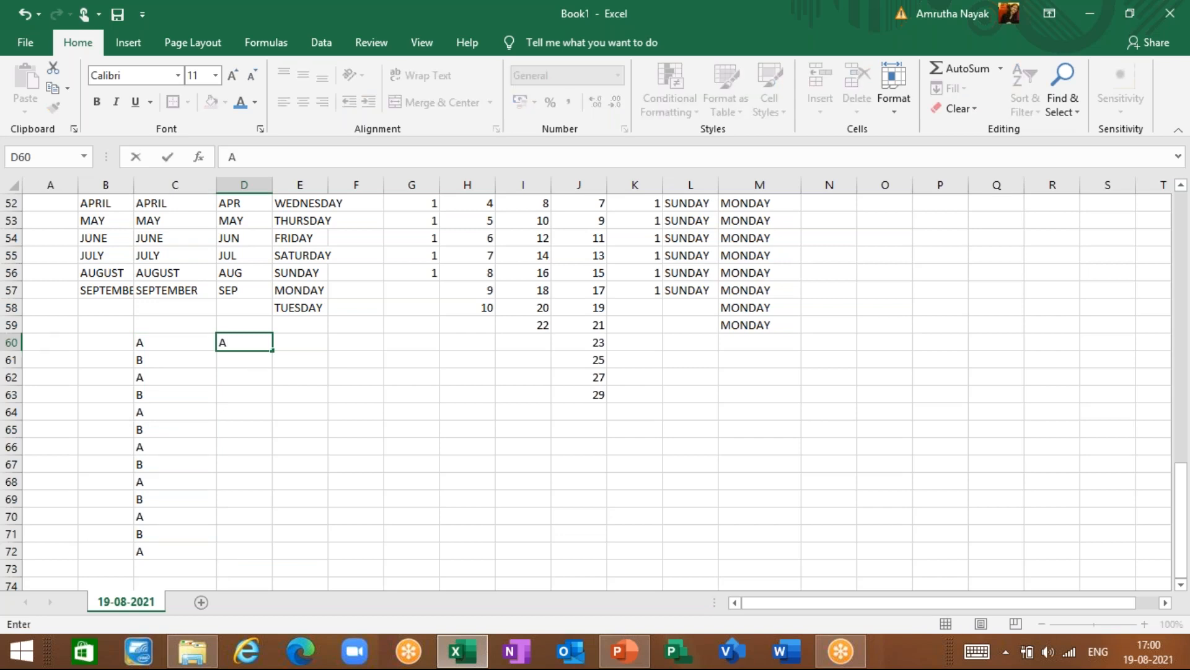
pyautogui.press('Return')
pyautogui.click(260, 345)
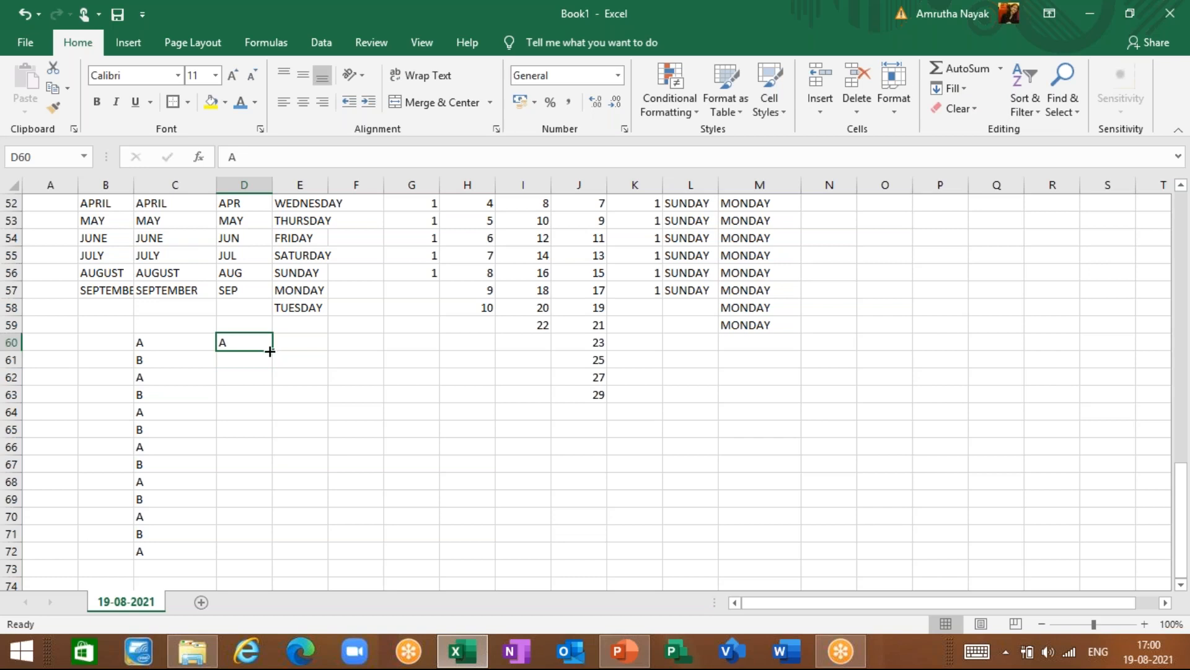
pyautogui.moveTo(275, 350); pyautogui.dragTo(275, 542)
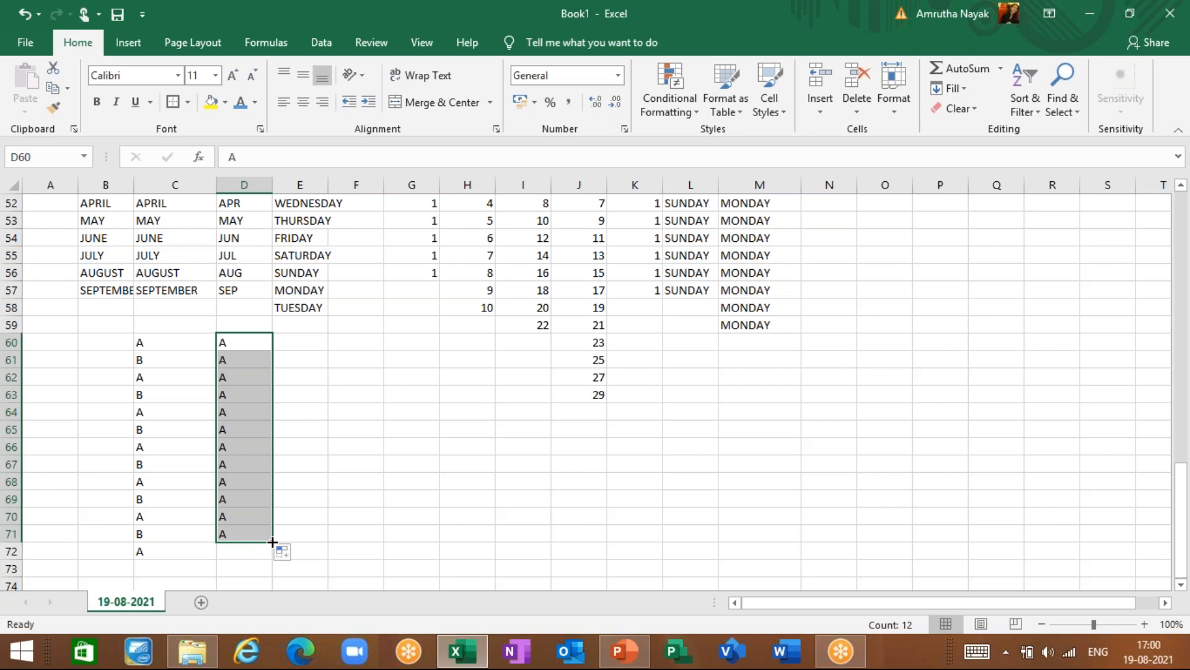
# - Select E60 and open the custom lists editor from the advanced Excel options
pyautogui.click(306, 364)
pyautogui.press('Up')
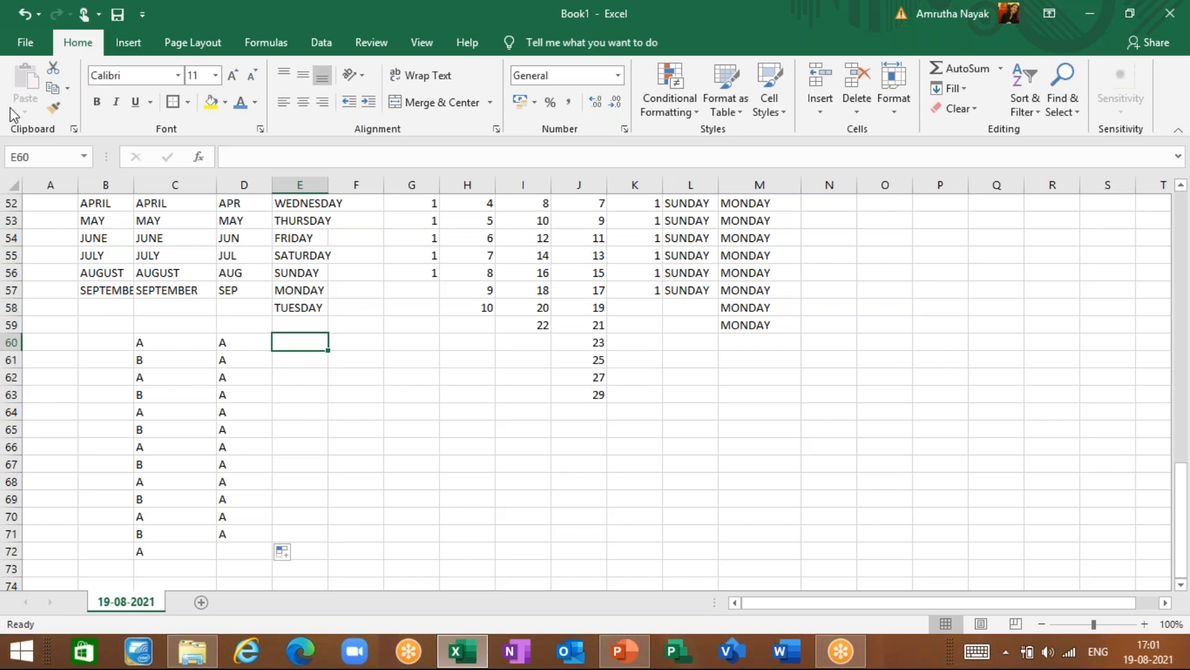
pyautogui.click(27, 43)
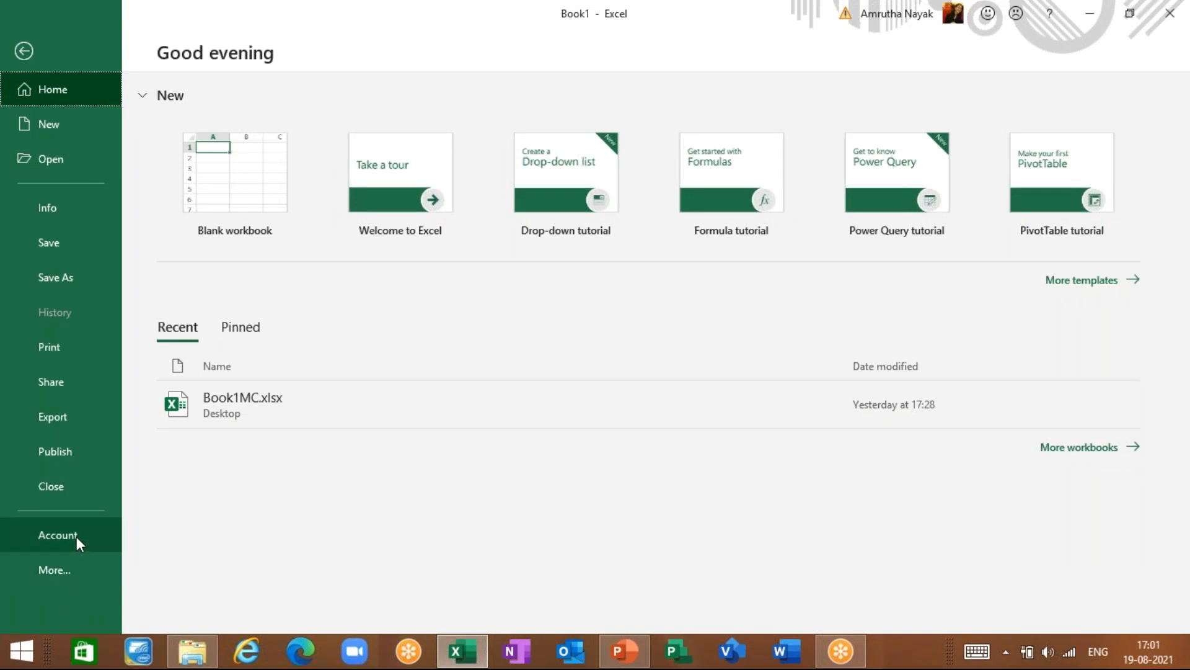
pyautogui.click(71, 563)
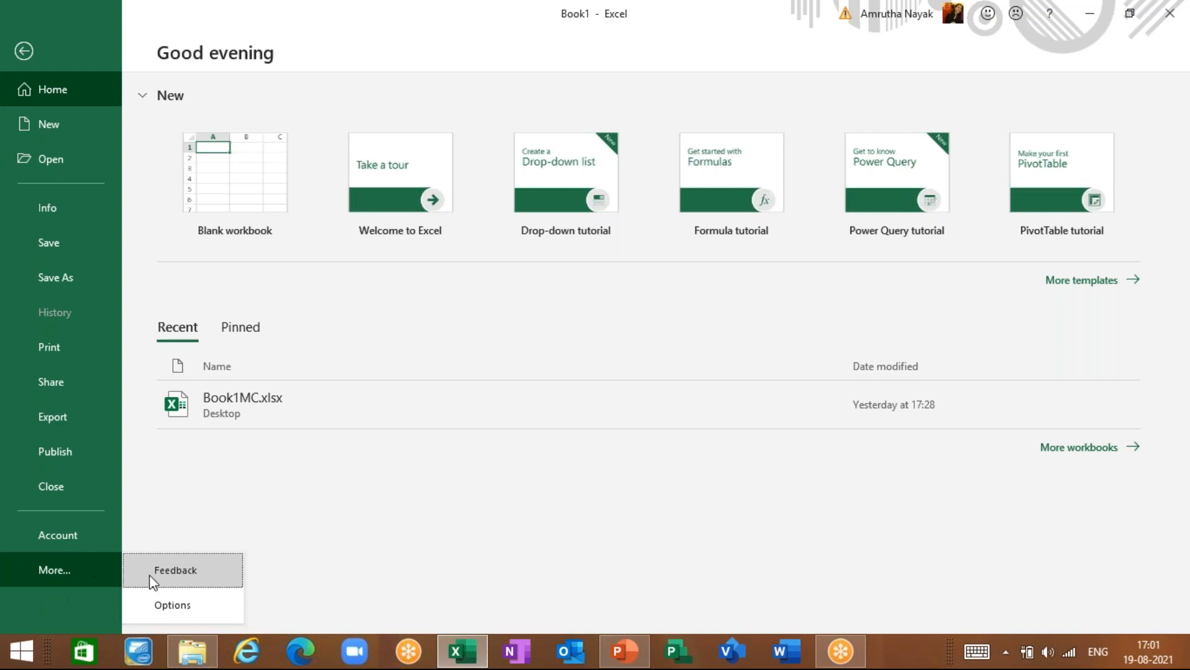
pyautogui.click(186, 604)
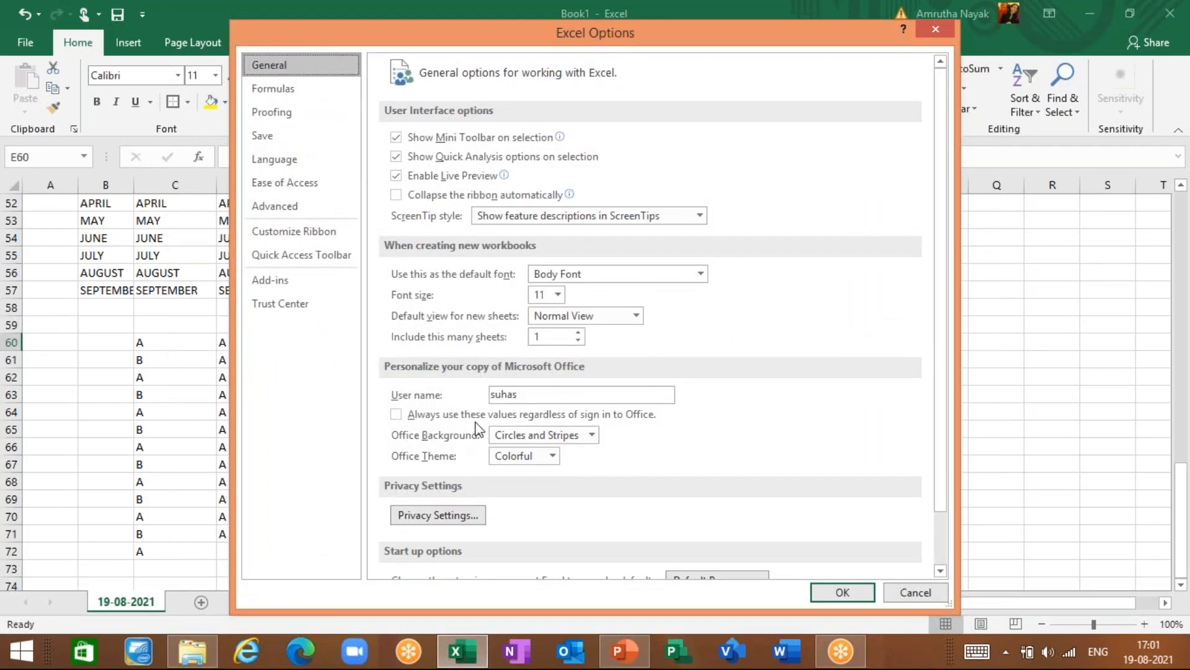
pyautogui.scroll(-3, 487, 428)
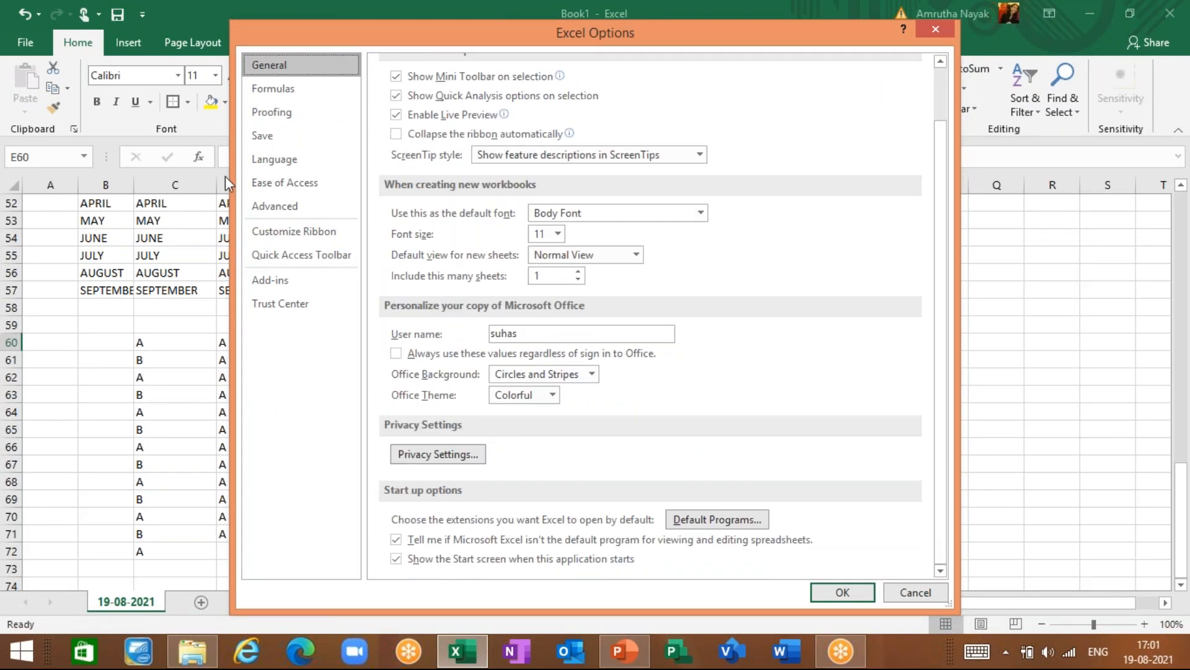
pyautogui.click(275, 206)
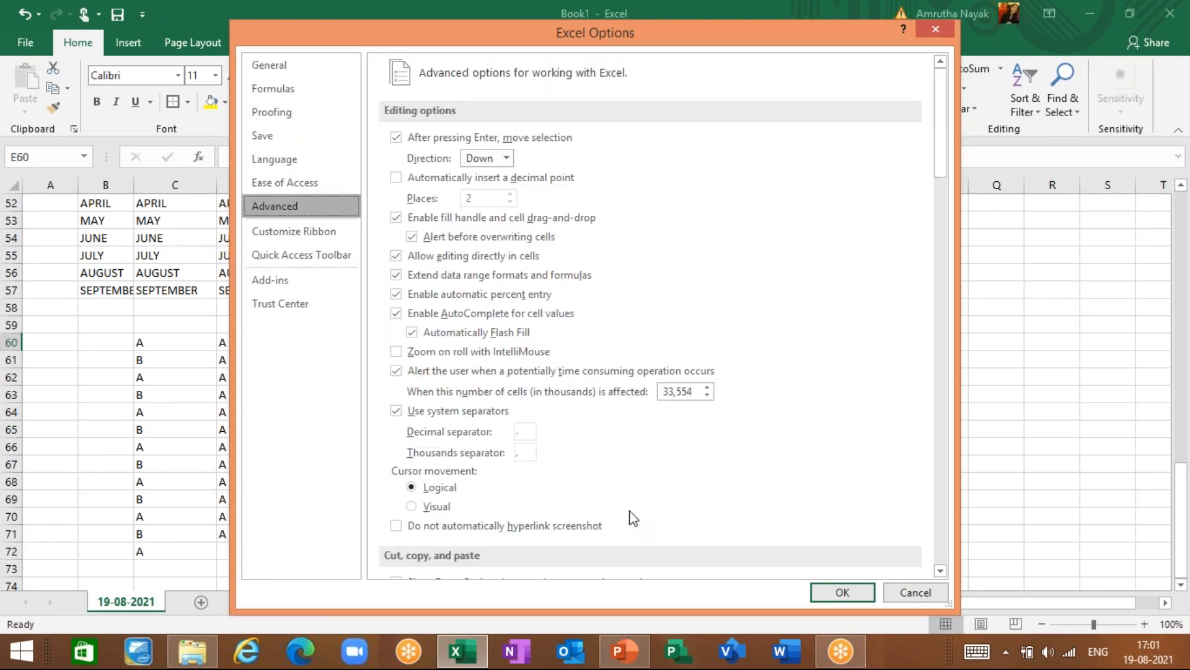
pyautogui.scroll(-10, 548, 434)
pyautogui.scroll(-3, 545, 430)
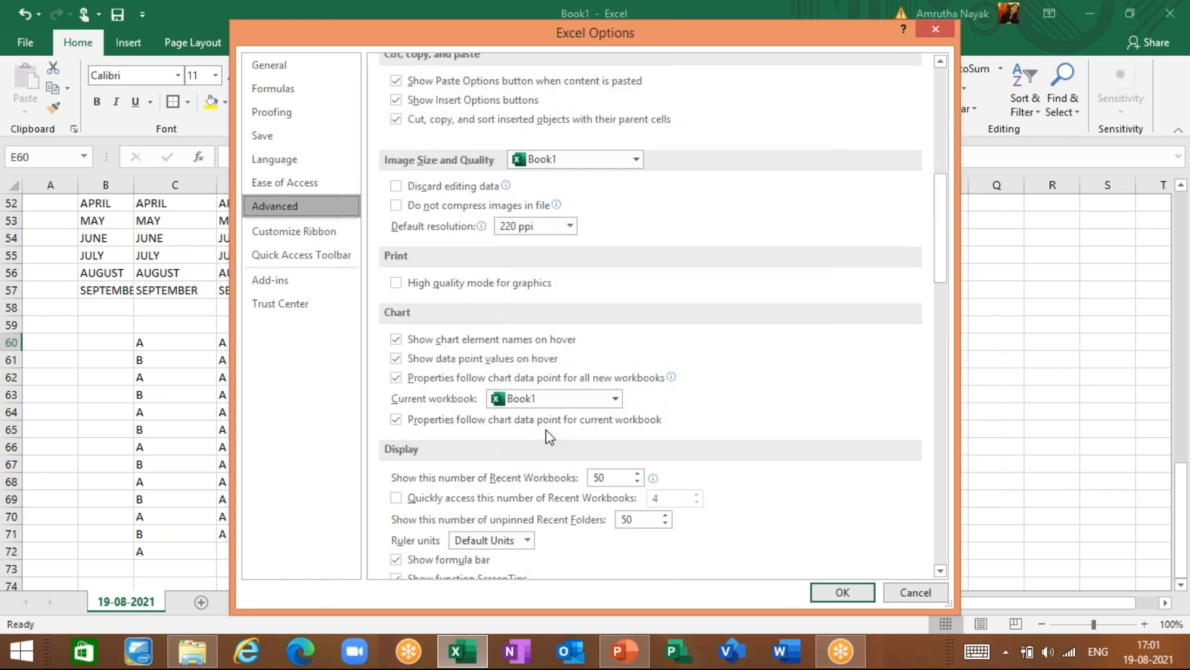
pyautogui.scroll(-15, 548, 437)
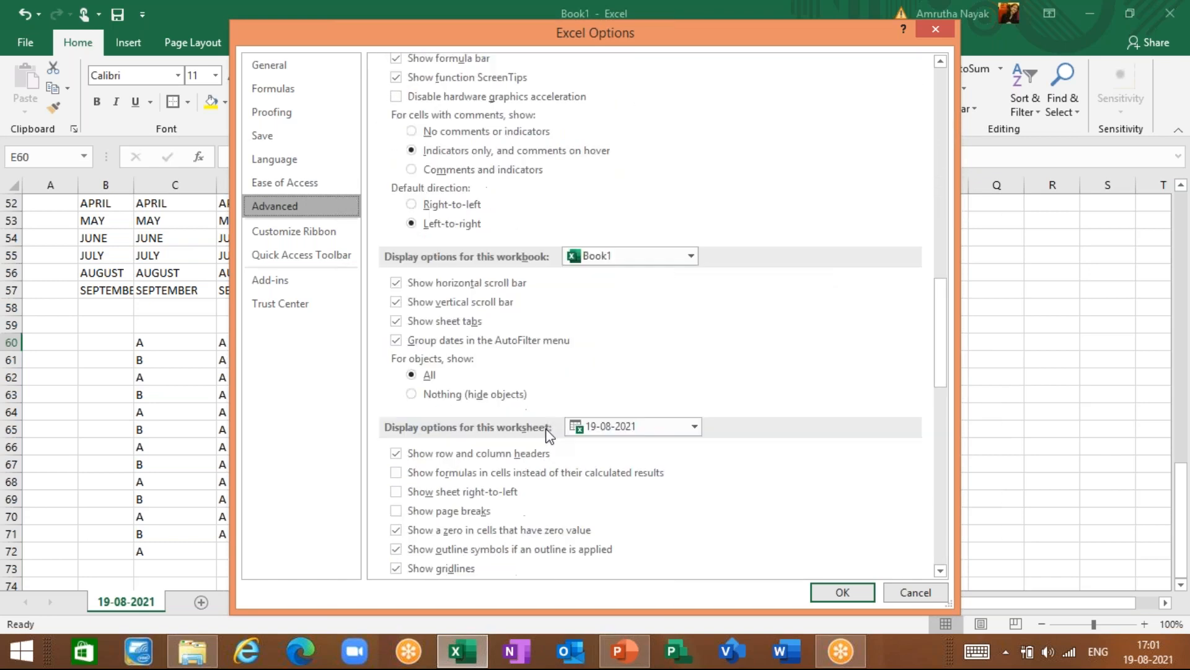
pyautogui.scroll(-15, 548, 436)
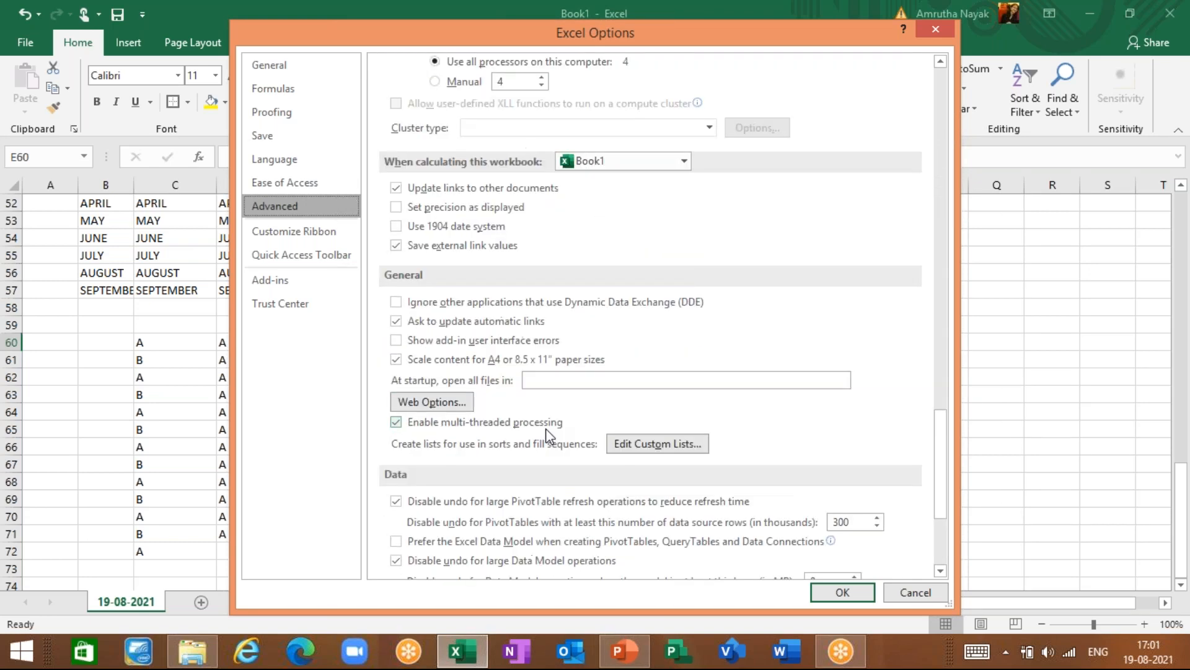
pyautogui.click(654, 444)
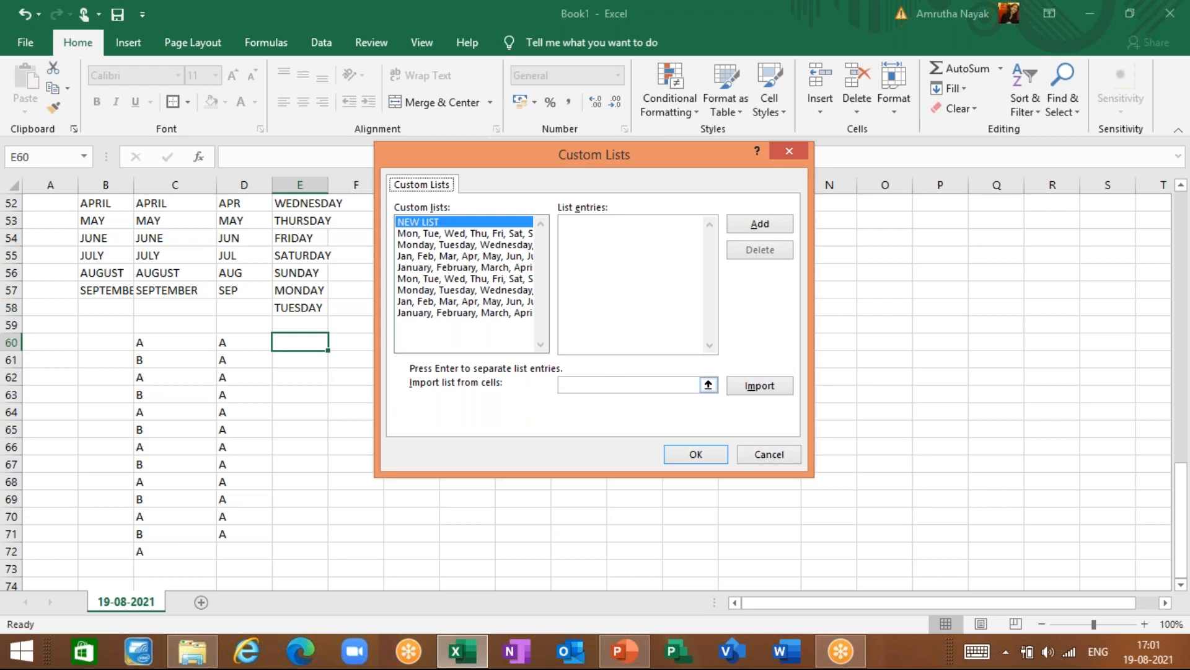
# - Add a new custom list with the entries A, B, D, E and accept the options changes
pyautogui.click(594, 248)
pyautogui.write('A,B,D,E')
pyautogui.click(758, 225)
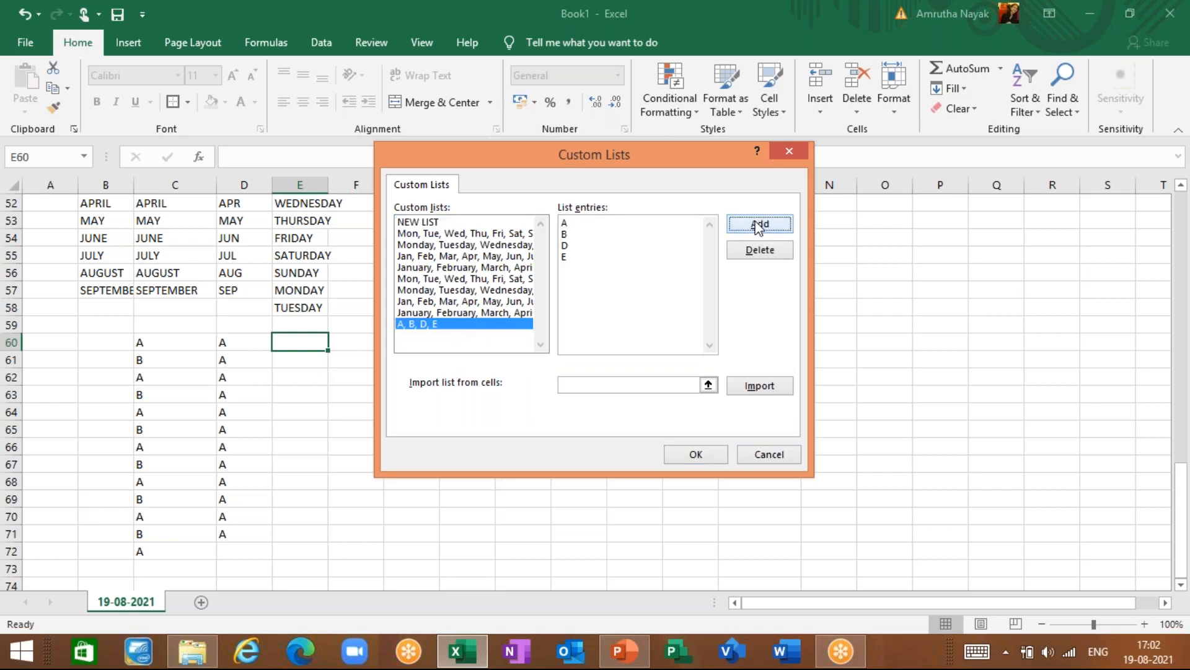
pyautogui.click(696, 455)
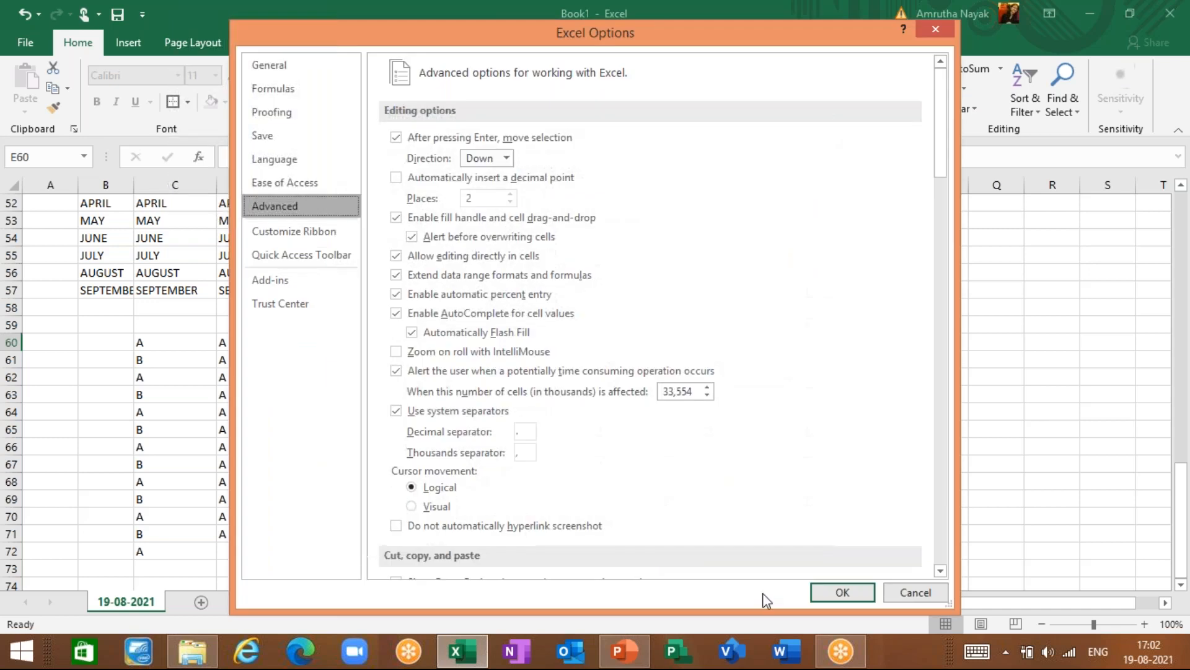
pyautogui.click(818, 592)
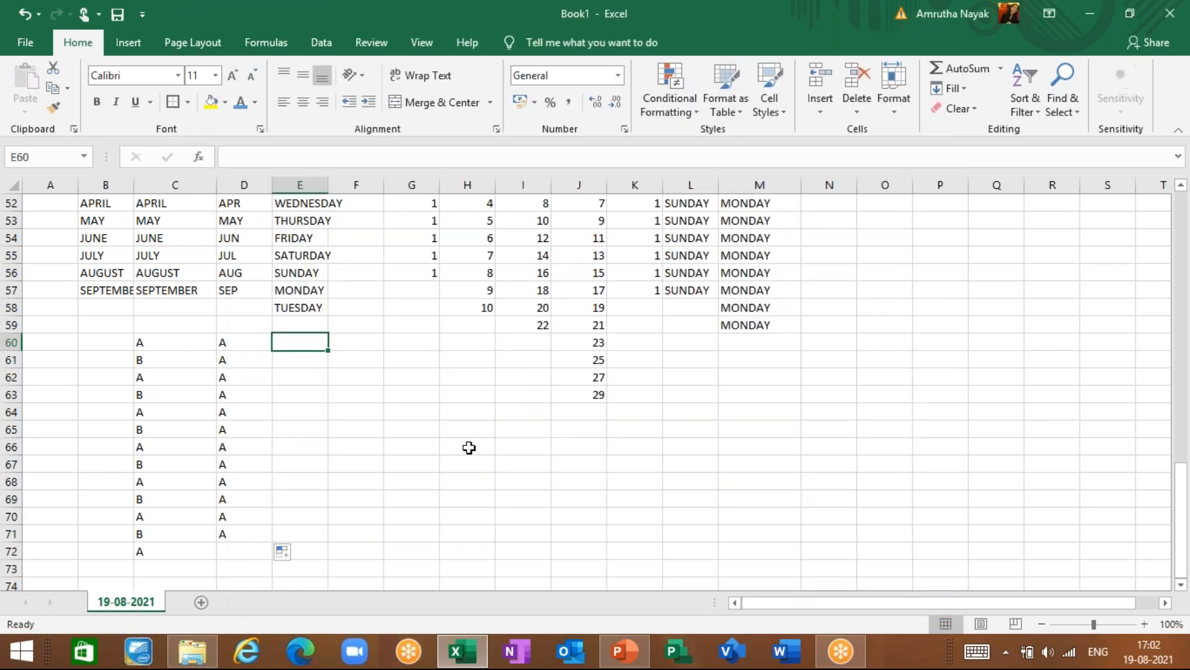
# - Enter A in E60 and fill the custom list sequence down through E68
pyautogui.write('A')
pyautogui.press('Return')
pyautogui.press('Up')
pyautogui.moveTo(331, 353); pyautogui.dragTo(313, 490)
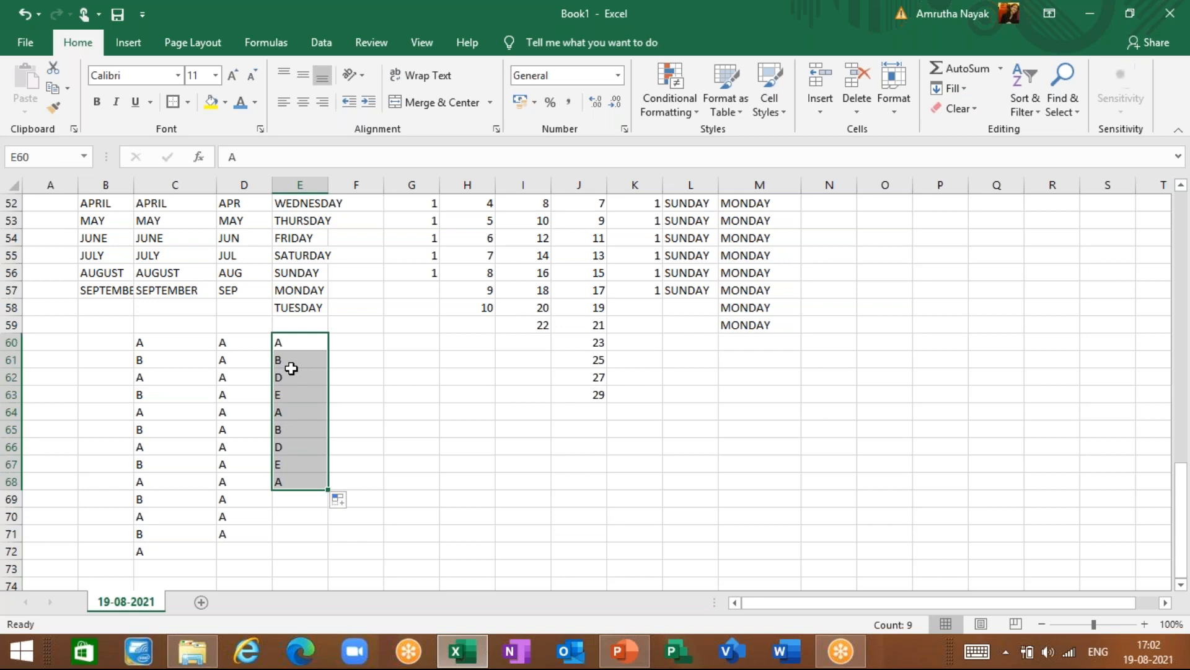
# - Select F60 and reopen the custom lists editor from the advanced Excel options
pyautogui.click(369, 345)
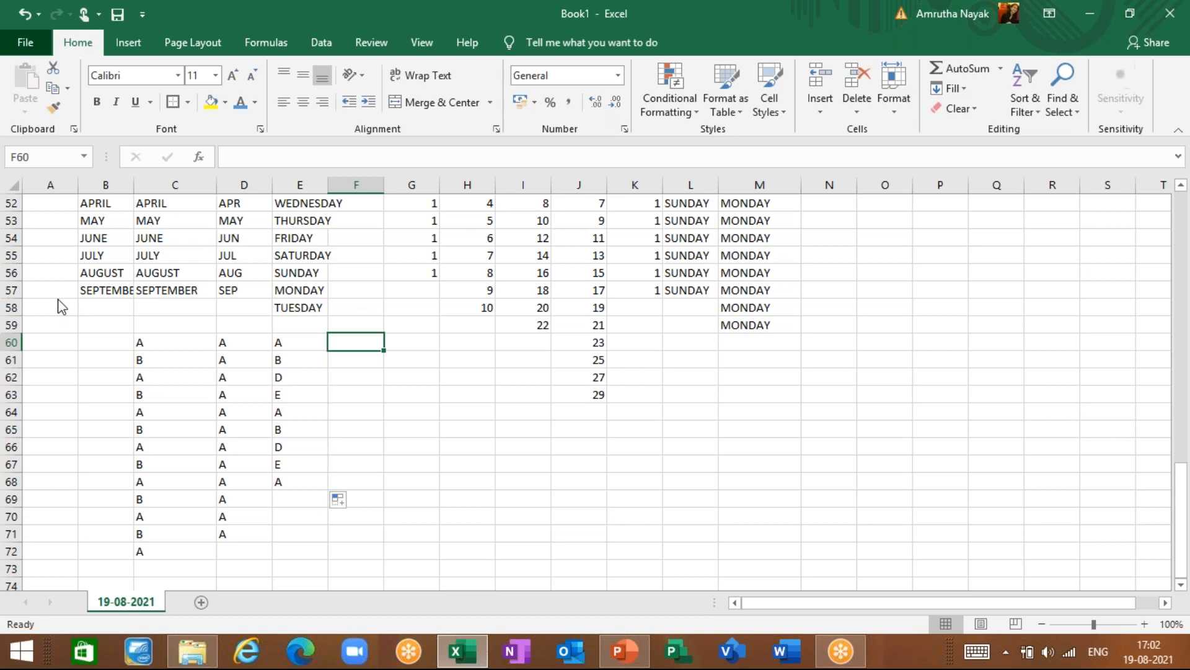
pyautogui.hotkey('alt', 'f')
pyautogui.click(61, 569)
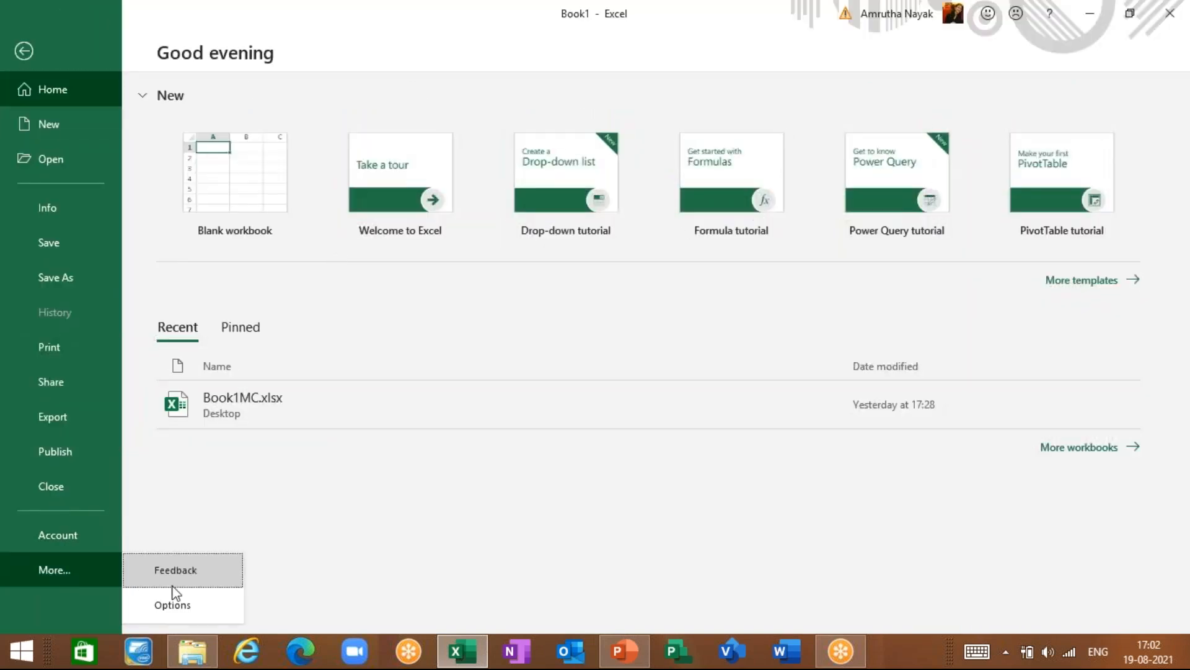
pyautogui.click(179, 604)
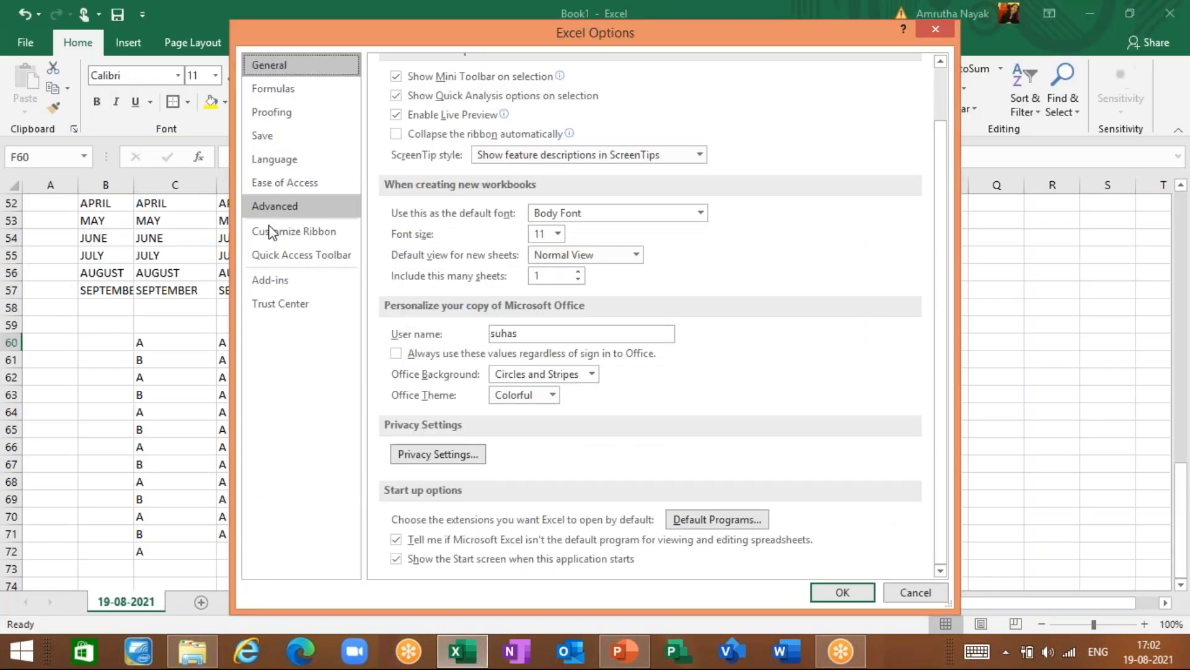
pyautogui.click(274, 206)
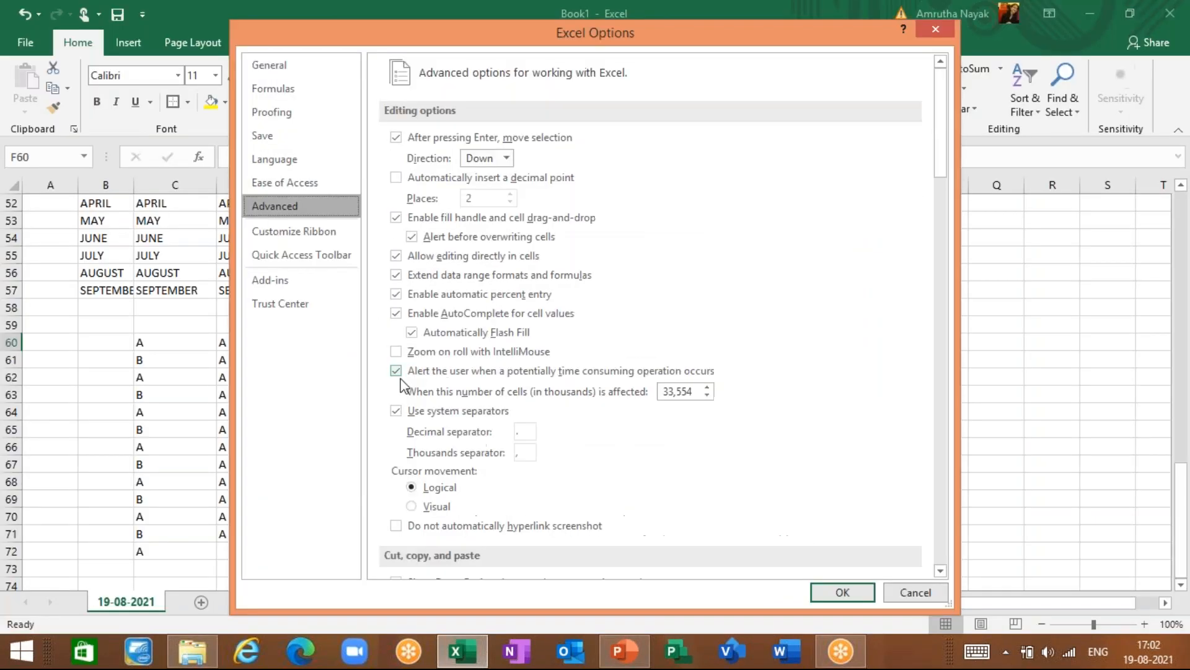
pyautogui.scroll(-15, 401, 386)
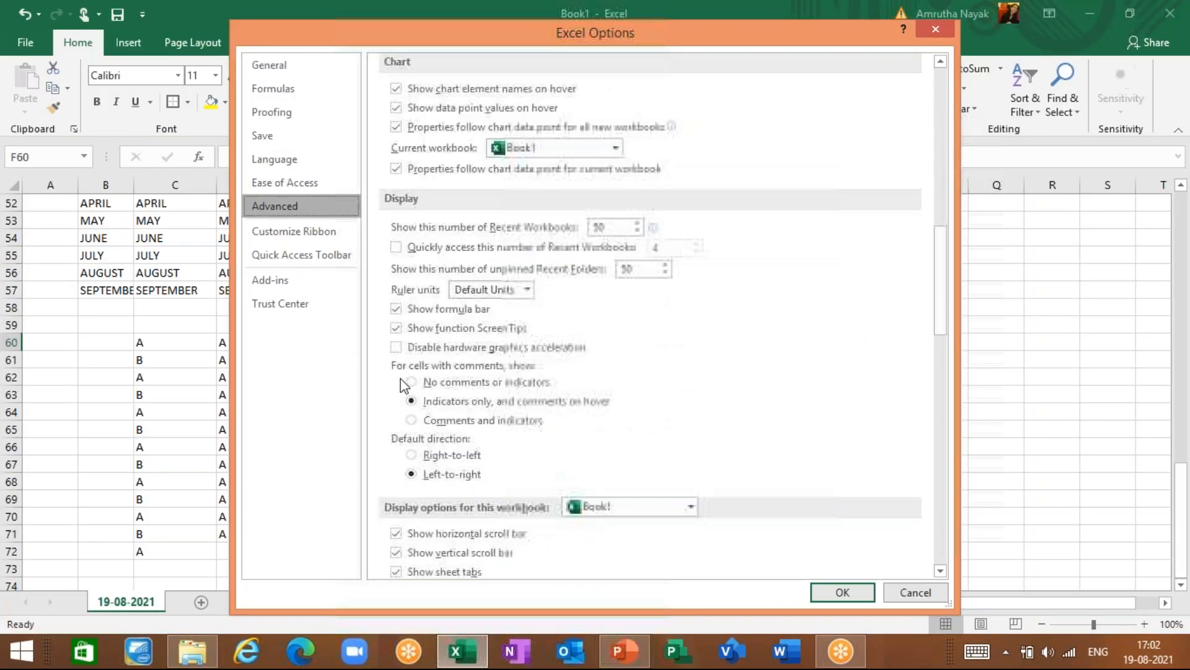
pyautogui.scroll(-8, 402, 384)
pyautogui.scroll(-9, 401, 375)
pyautogui.click(661, 324)
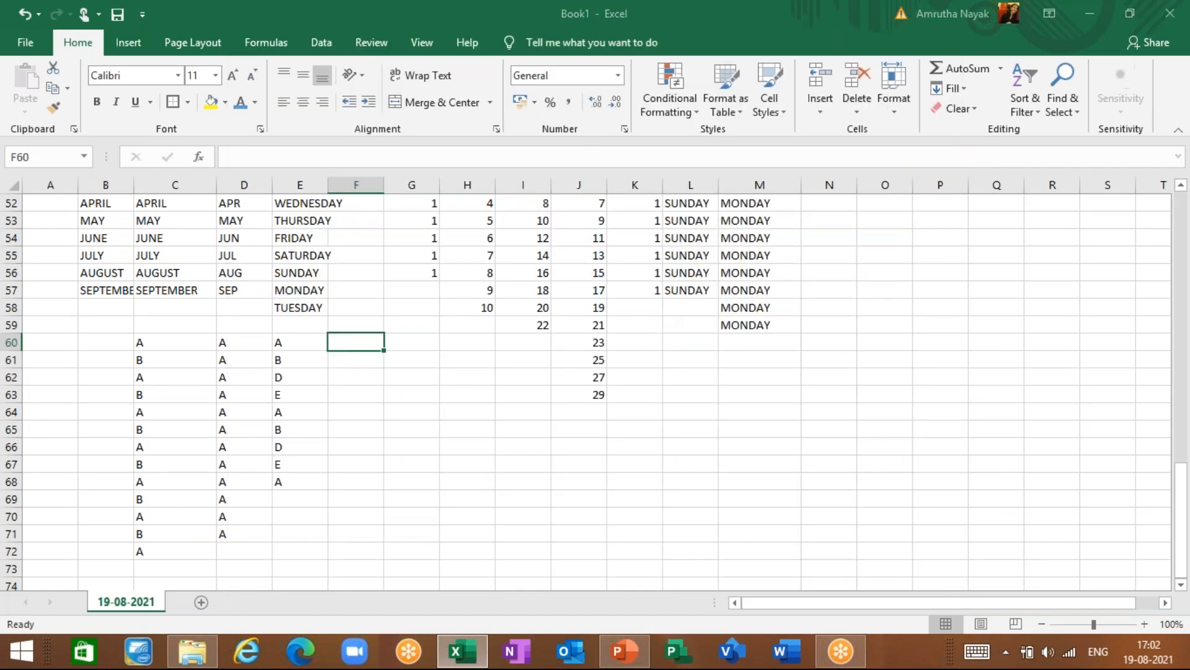
# - Insert C between B and D in the custom list A, B, D, E and accept the list and options changes
pyautogui.click(427, 323)
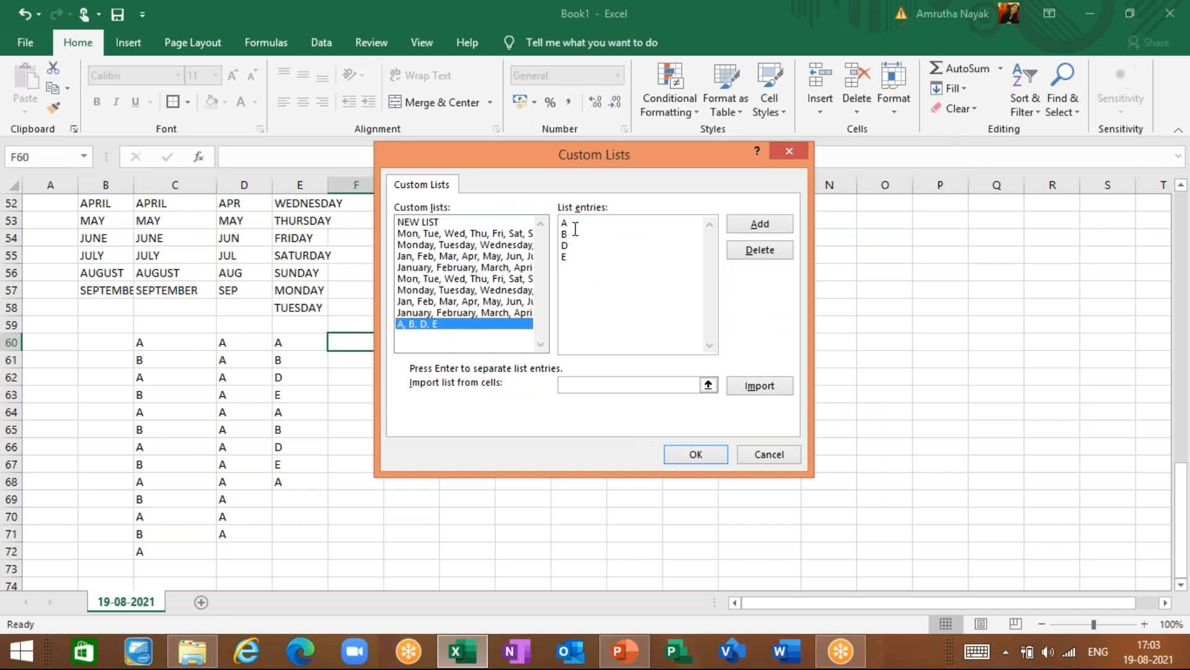
pyautogui.press('Return')
pyautogui.press('Down')
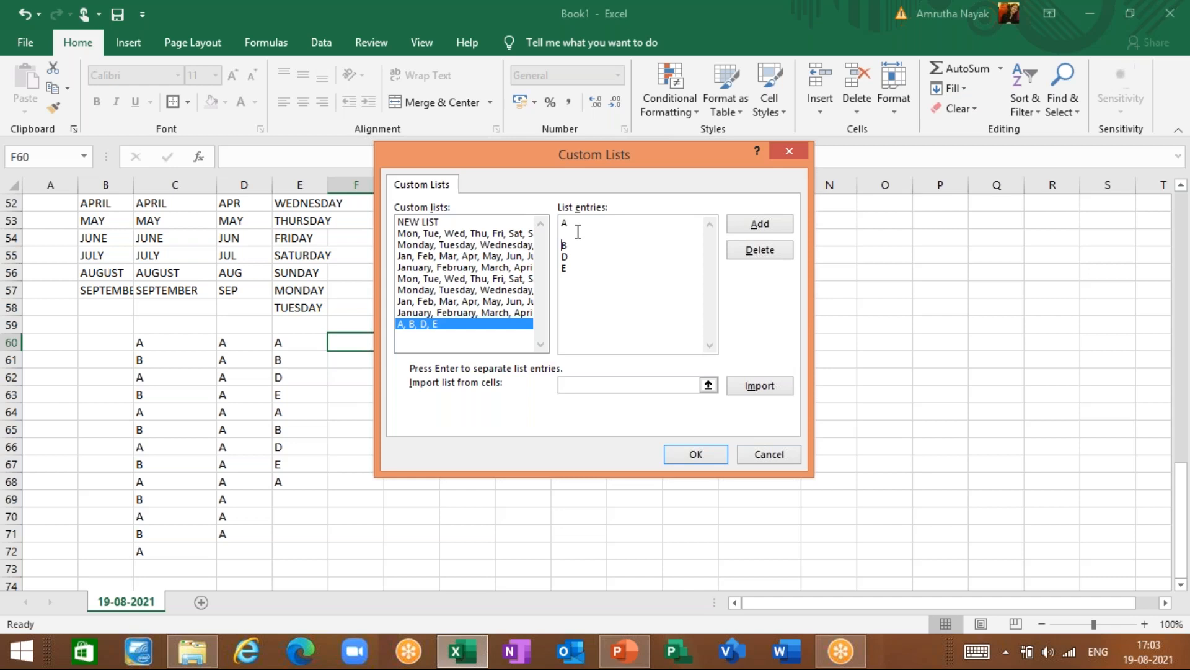
pyautogui.press('Delete')
pyautogui.write('C')
pyautogui.press('Return')
pyautogui.press('Up')
pyautogui.write('B')
pyautogui.press('Return')
pyautogui.press('Down')
pyautogui.press('Down')
pyautogui.press('BackSpace')
pyautogui.press('Up')
pyautogui.press('Up')
pyautogui.press('BackSpace')
pyautogui.click(685, 459)
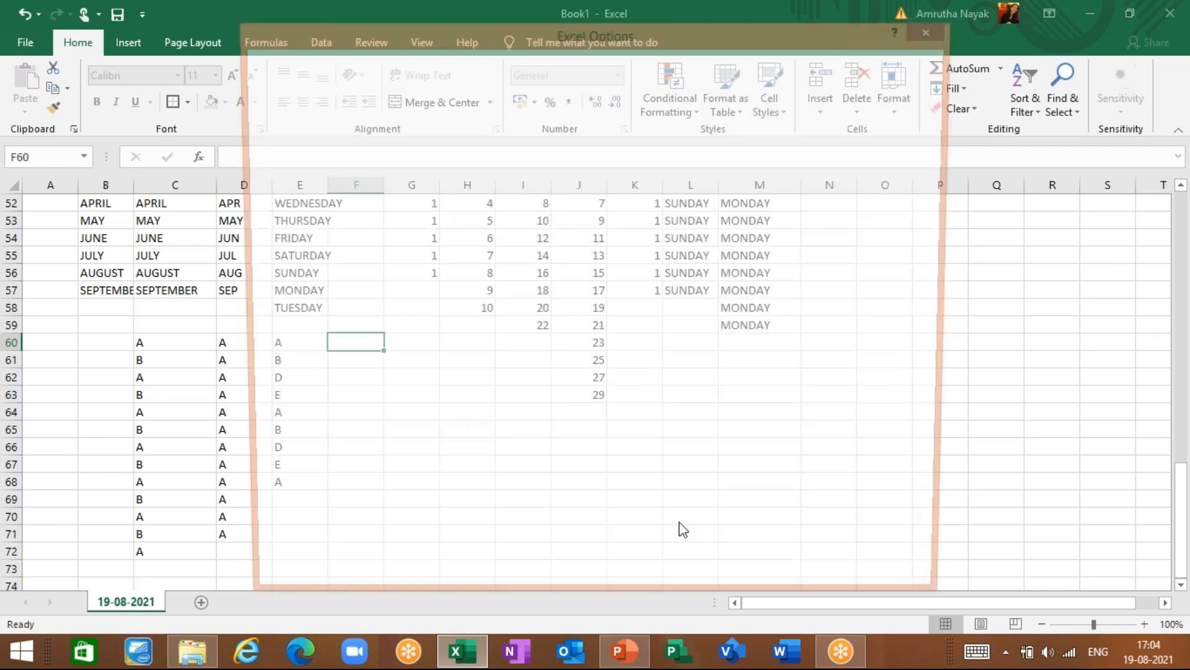
pyautogui.click(827, 590)
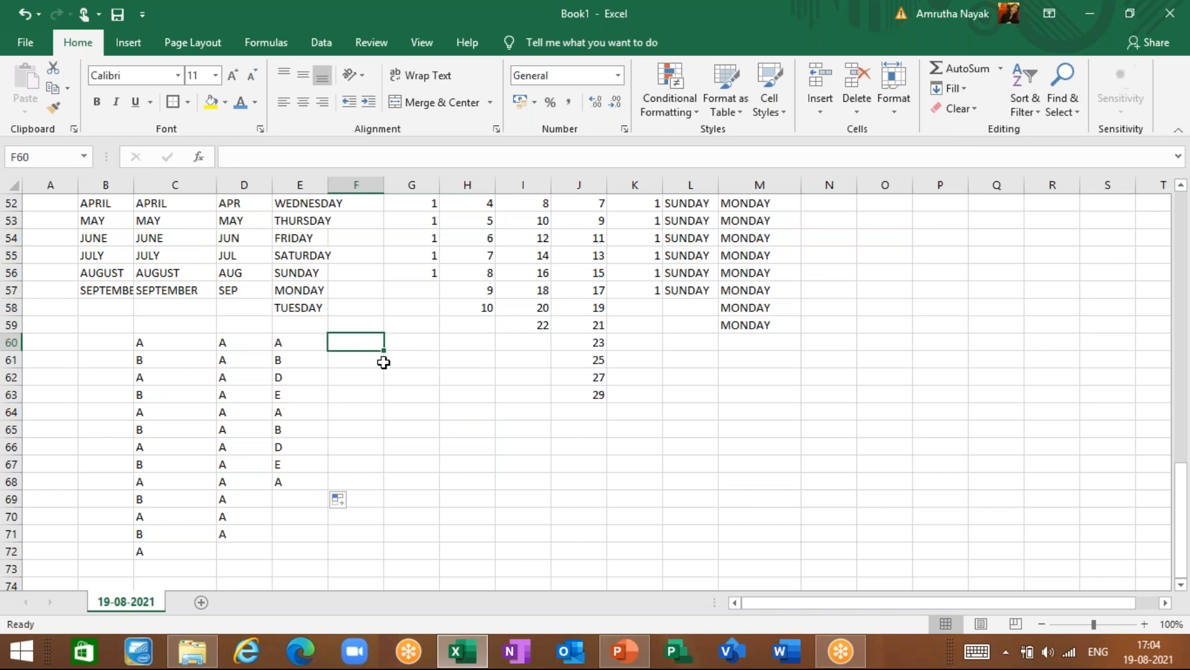
# - Enter A in F60 and fill the updated custom list sequence down through F67
pyautogui.write('A')
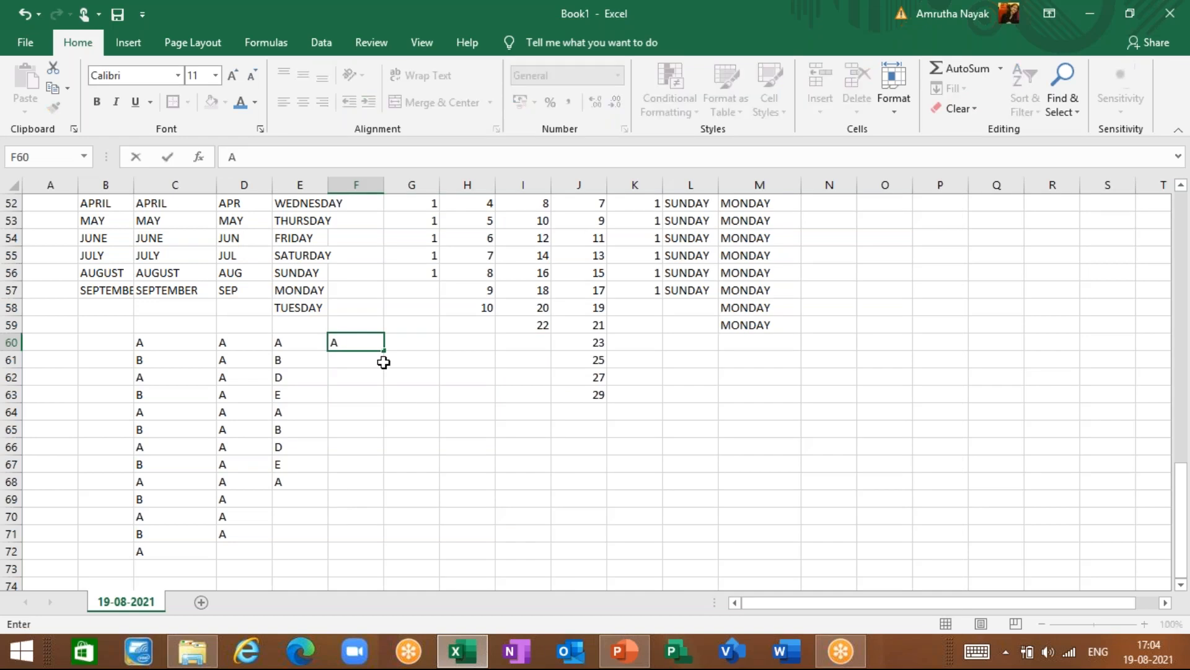
pyautogui.hotkey('ctrl', 'Return')
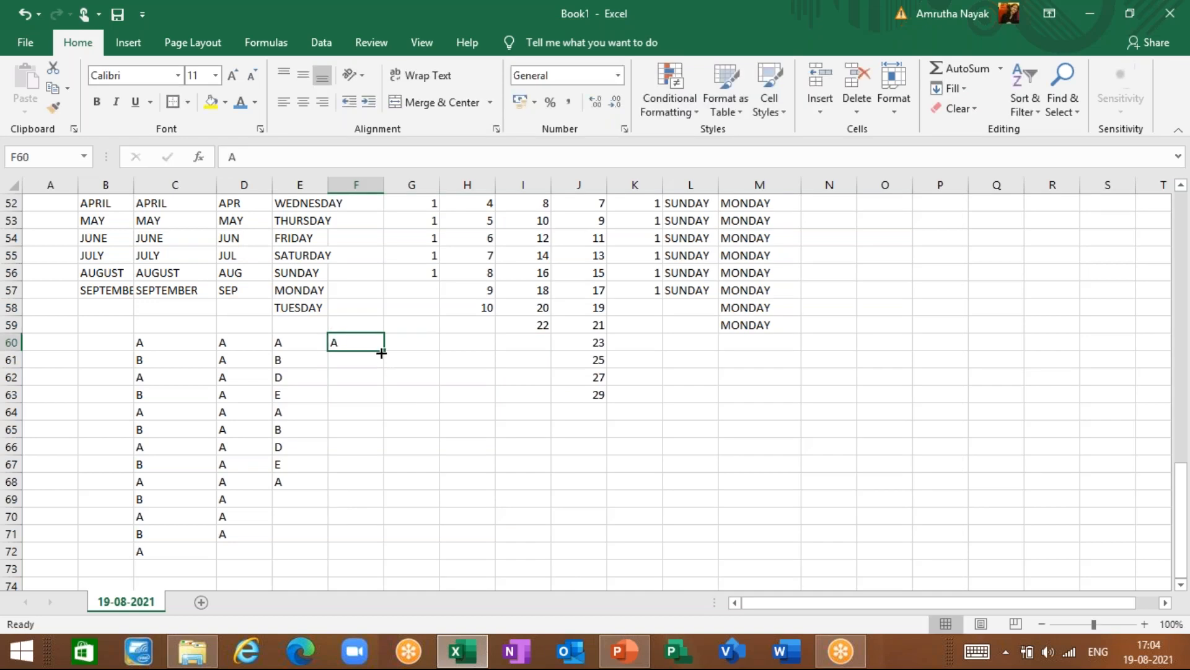
pyautogui.moveTo(385, 350); pyautogui.dragTo(392, 474)
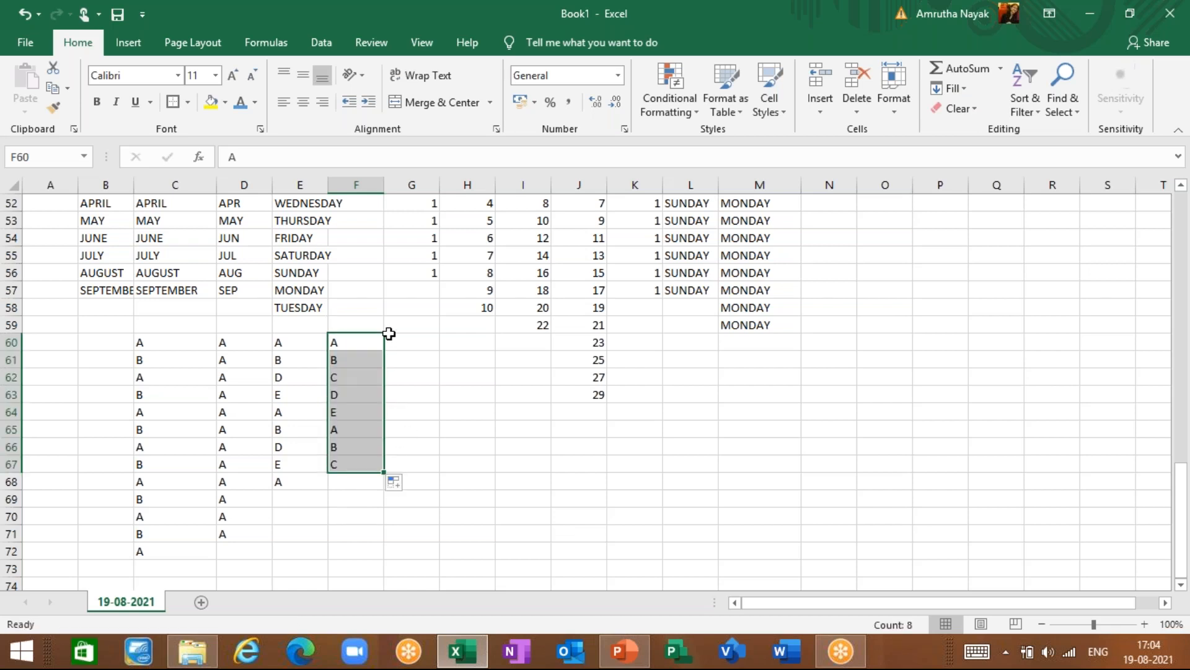
pyautogui.click(504, 380)
# - Enter 2 and 4 in H61 and H62 and fill the even number series down through H70
pyautogui.click(464, 362)
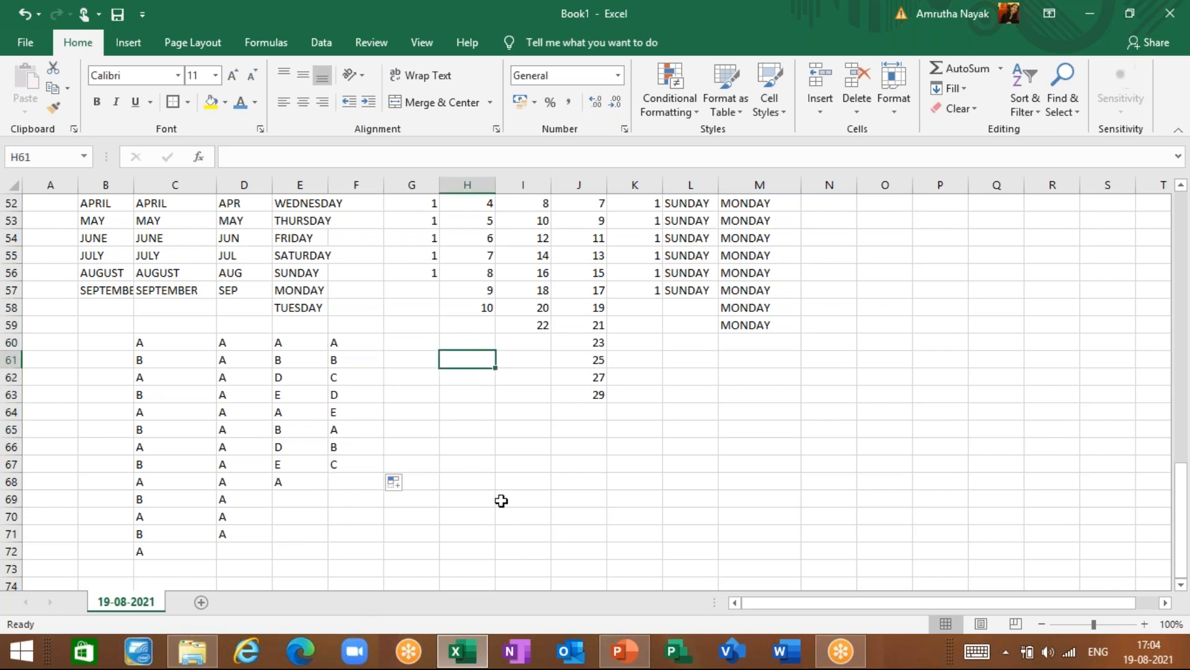
pyautogui.write('2')
pyautogui.press('Return')
pyautogui.write('4')
pyautogui.press('Return')
pyautogui.press('Up')
pyautogui.press('Up')
pyautogui.hotkey('shift', 'Down')
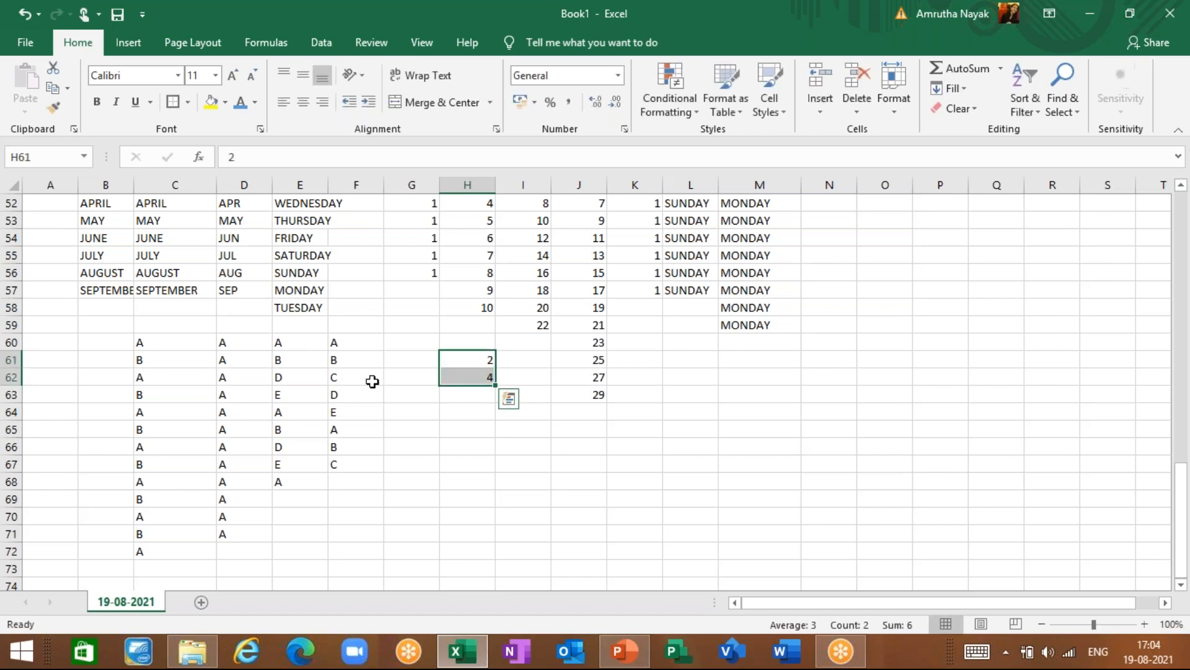
pyautogui.moveTo(494, 387); pyautogui.dragTo(504, 524)
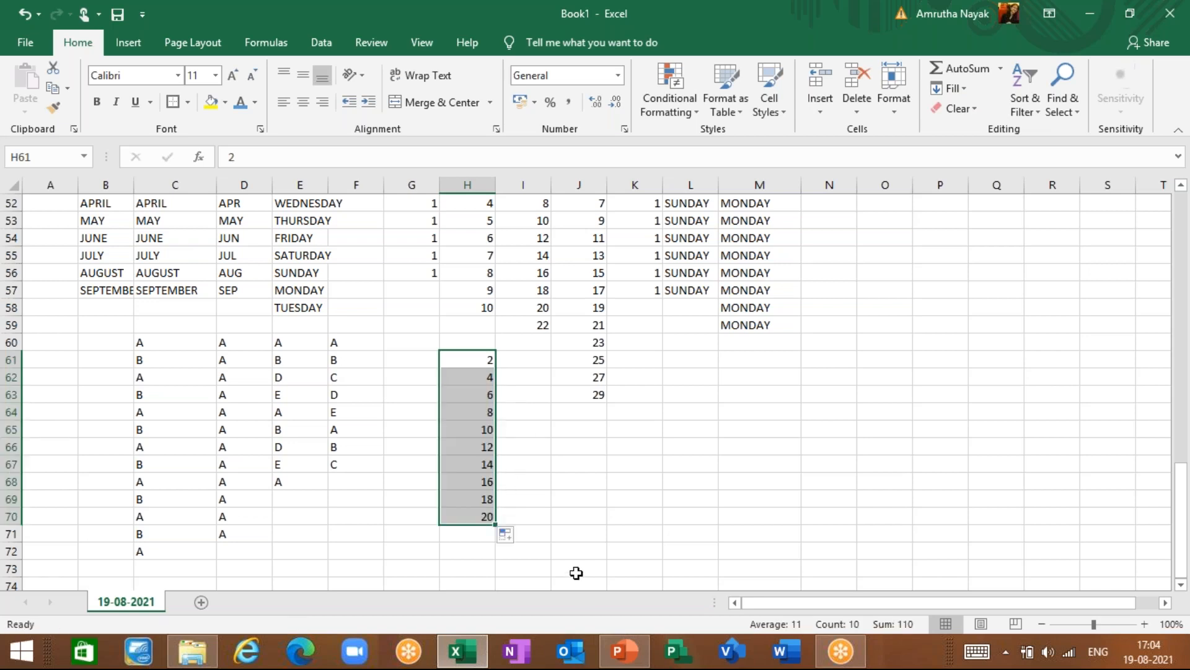
pyautogui.click(376, 400)
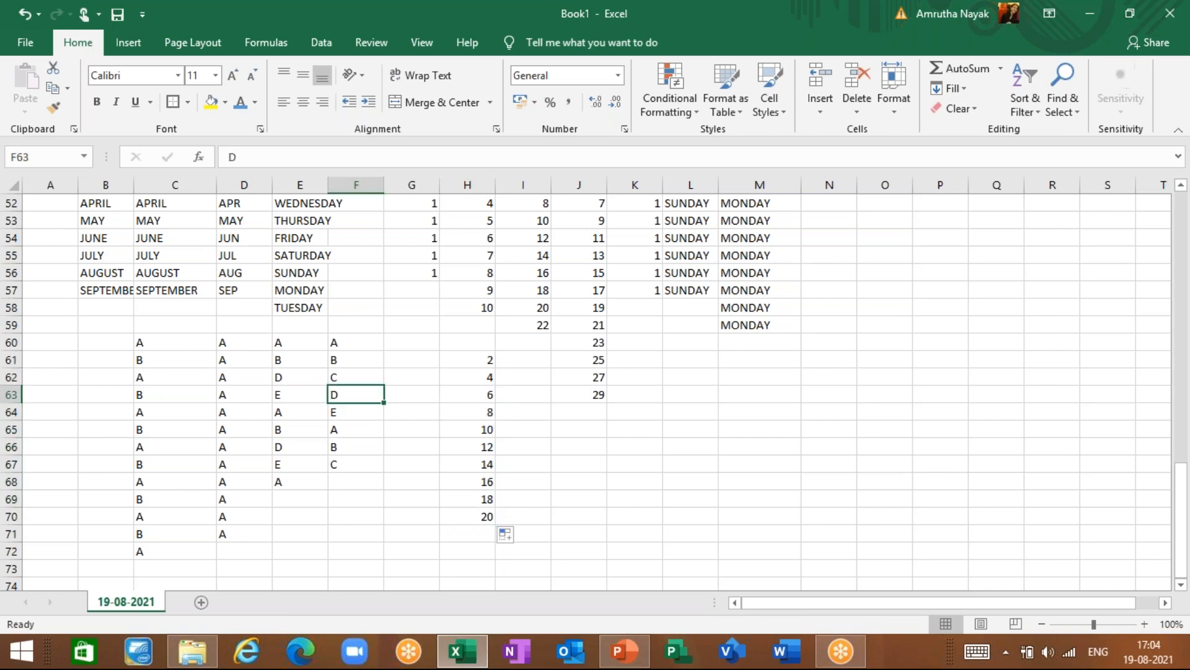
pyautogui.click(401, 349)
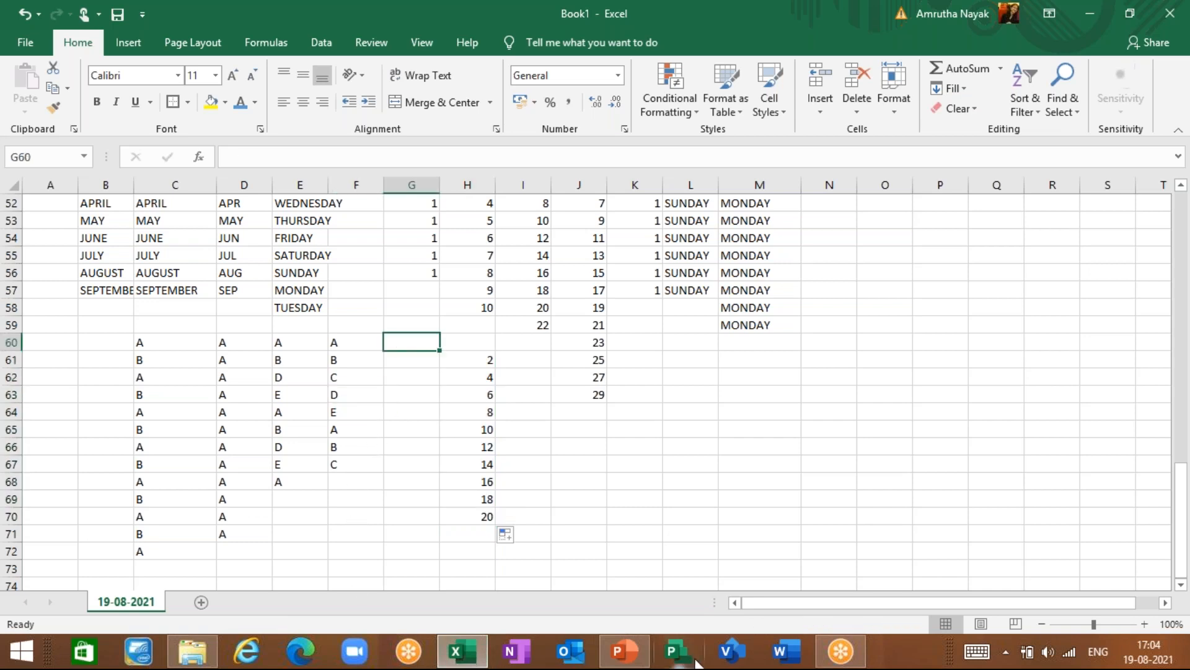
pyautogui.moveTo(858, 650)
pyautogui.click(516, 360)
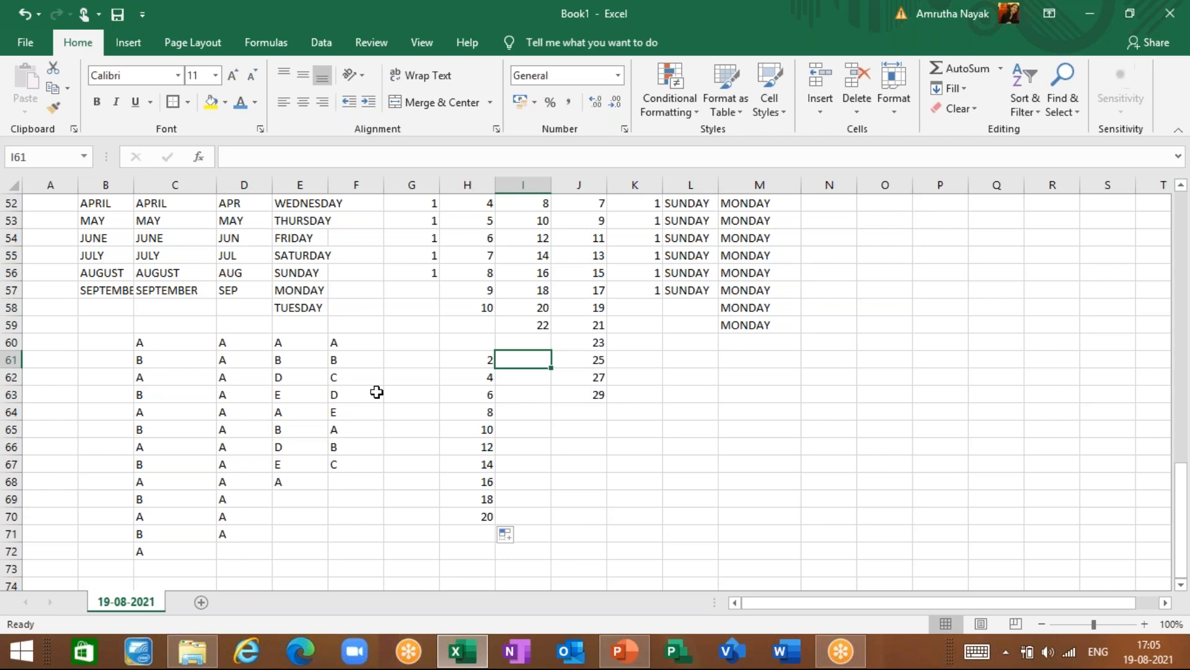
pyautogui.click(409, 377)
pyautogui.moveTo(412, 362); pyautogui.dragTo(414, 344)
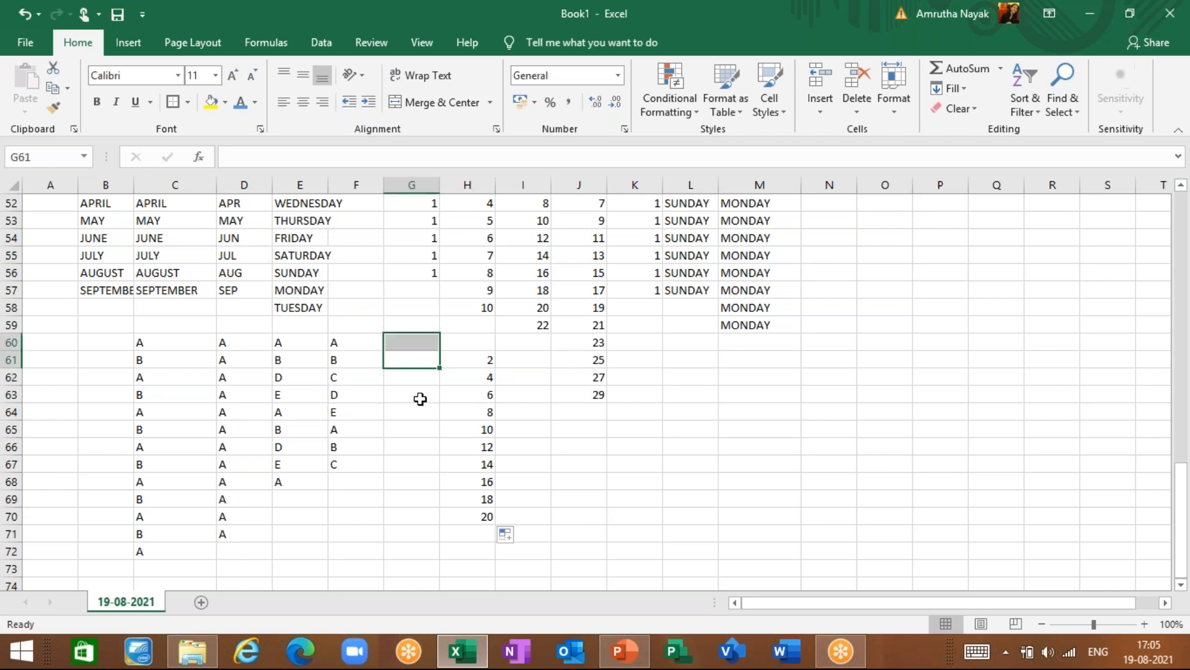
# - Enter 2 and 4 in L35 and L36 and fill the even number series down through L45
pyautogui.scroll(12, 420, 398)
pyautogui.scroll(-3, 534, 403)
pyautogui.click(539, 414)
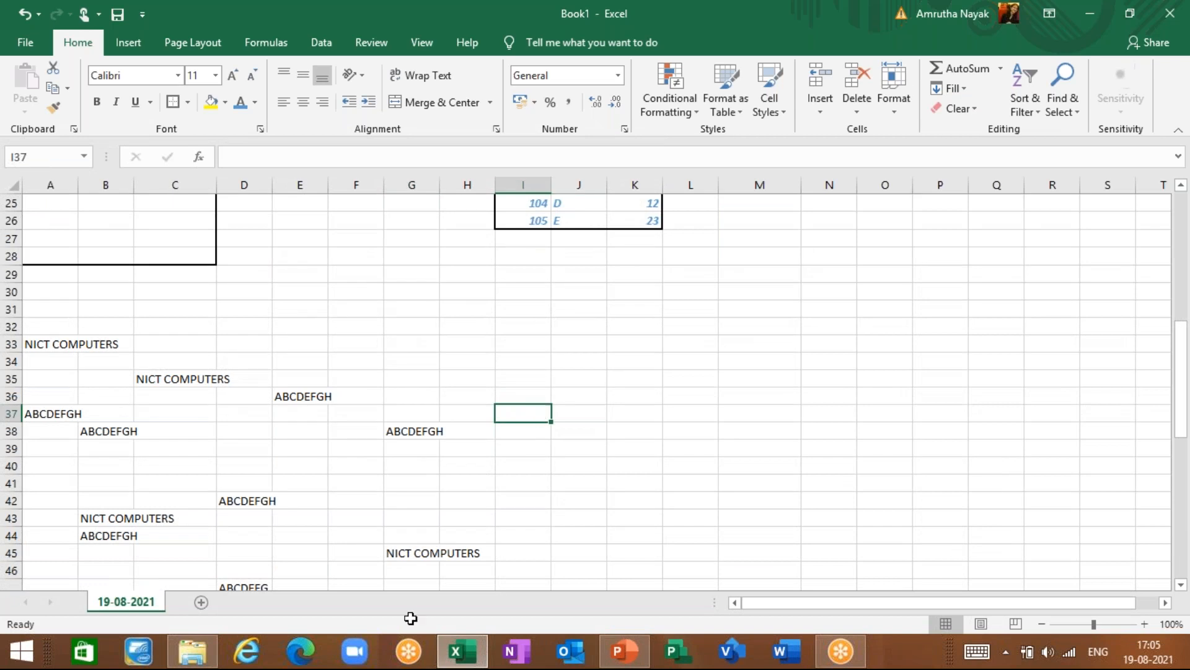
pyautogui.moveTo(788, 605); pyautogui.dragTo(837, 603)
pyautogui.click(643, 380)
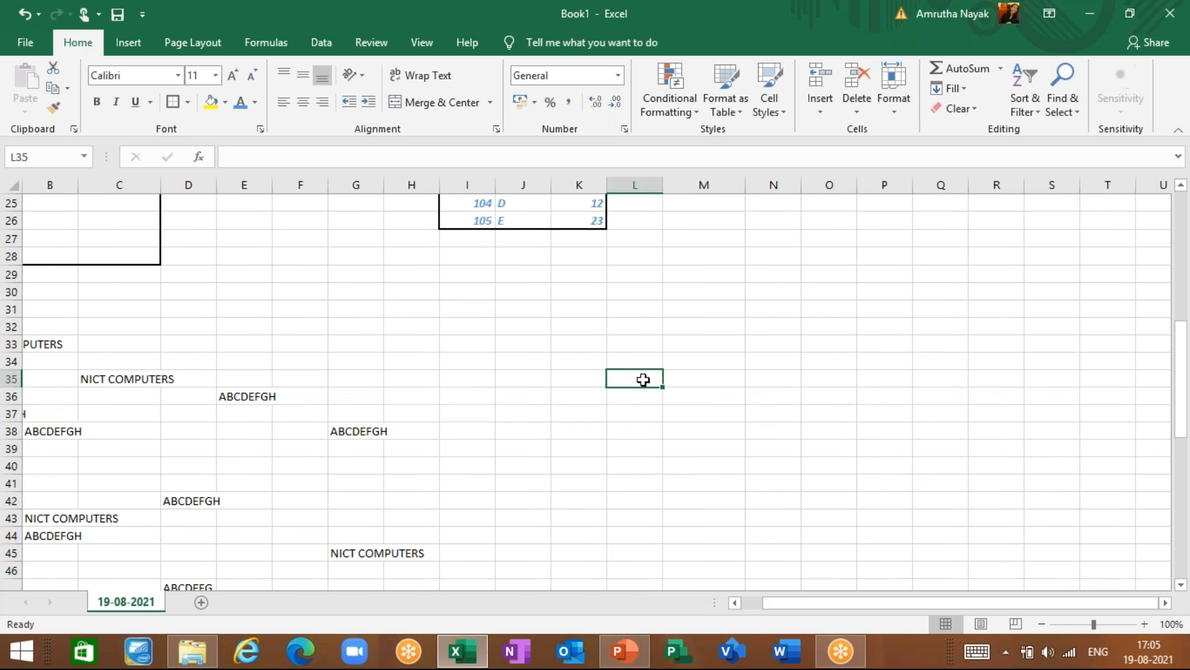
pyautogui.write('2')
pyautogui.press('Return')
pyautogui.write('4')
pyautogui.press('Return')
pyautogui.press('Up')
pyautogui.press('Up')
pyautogui.hotkey('shift', 'Down')
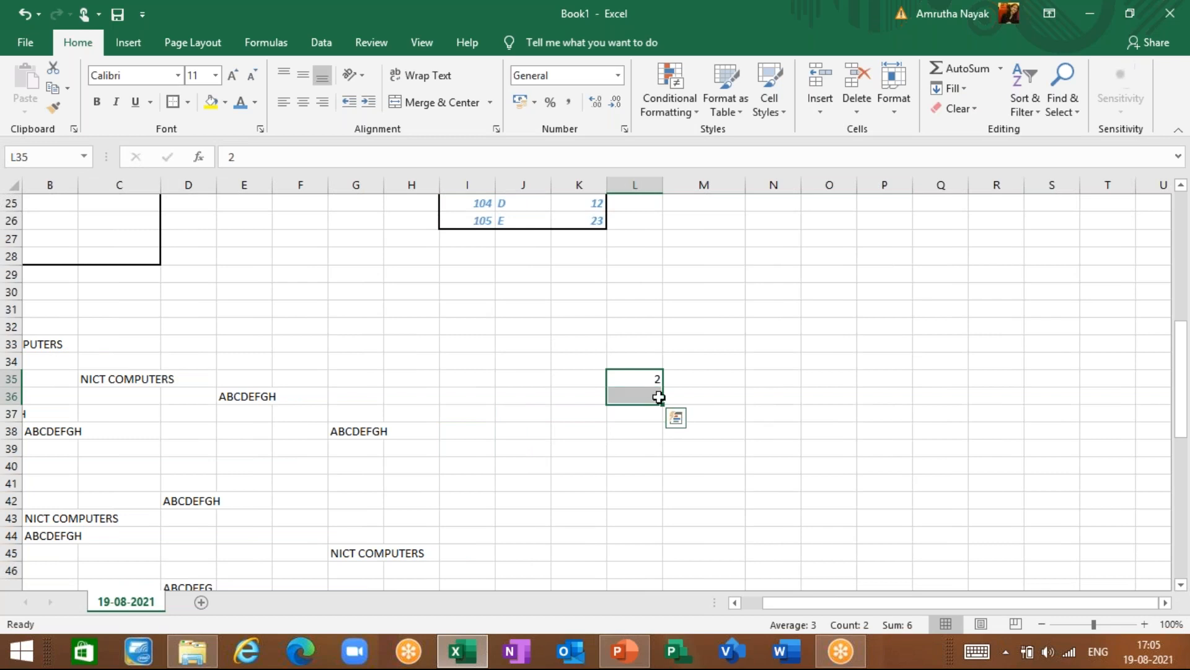
pyautogui.moveTo(662, 404); pyautogui.dragTo(675, 556)
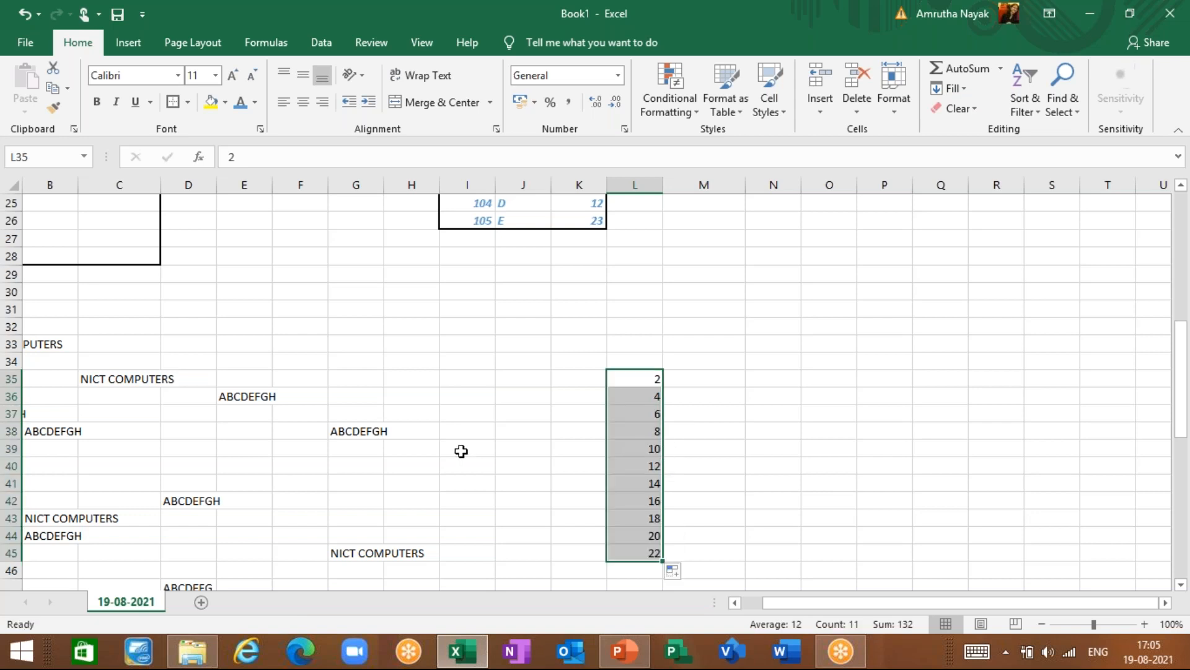
# - Select G60 and open the custom lists editor from the advanced Excel options
pyautogui.scroll(-12, 461, 447)
pyautogui.scroll(3, 461, 448)
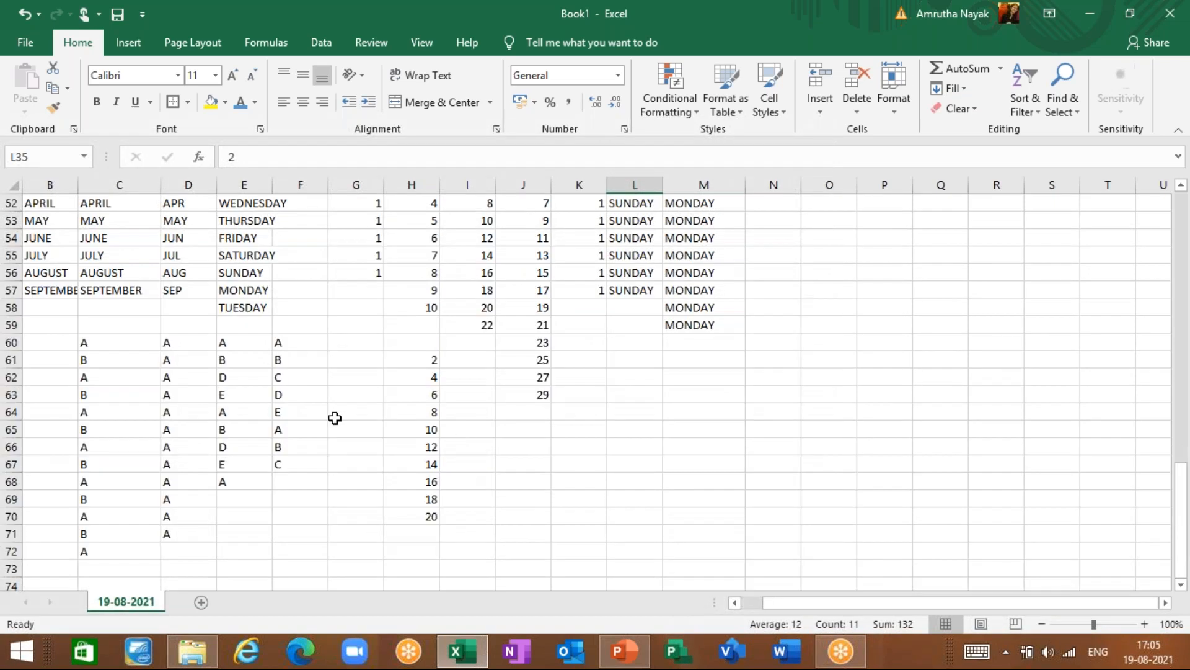
pyautogui.click(359, 341)
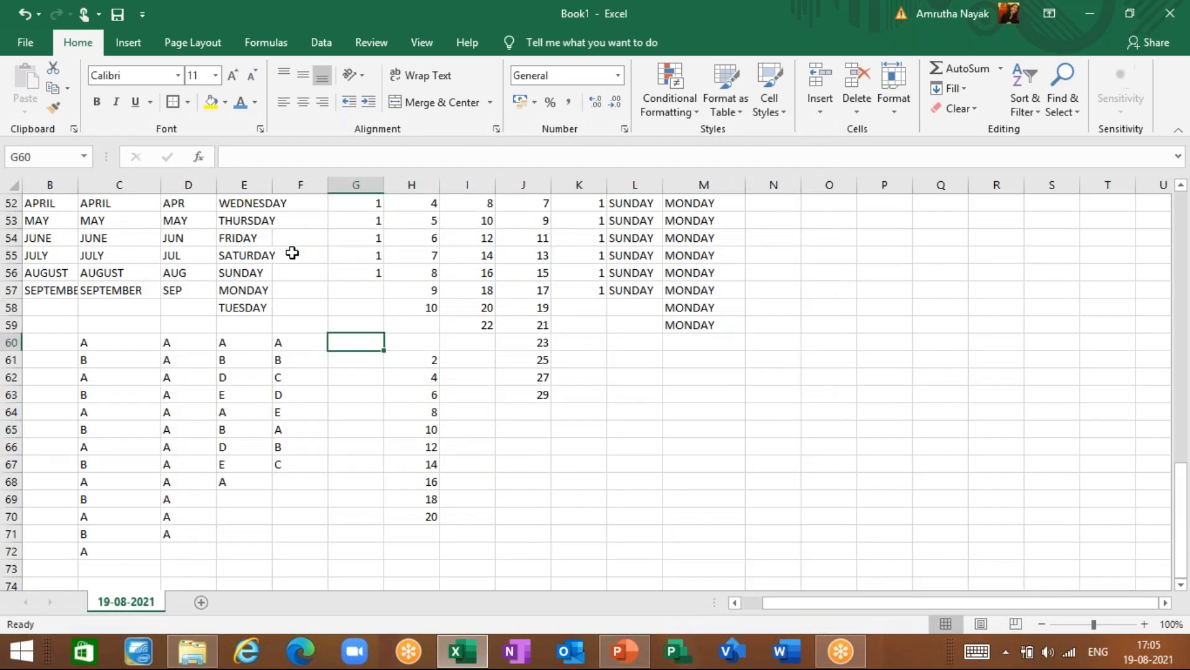
pyautogui.click(24, 43)
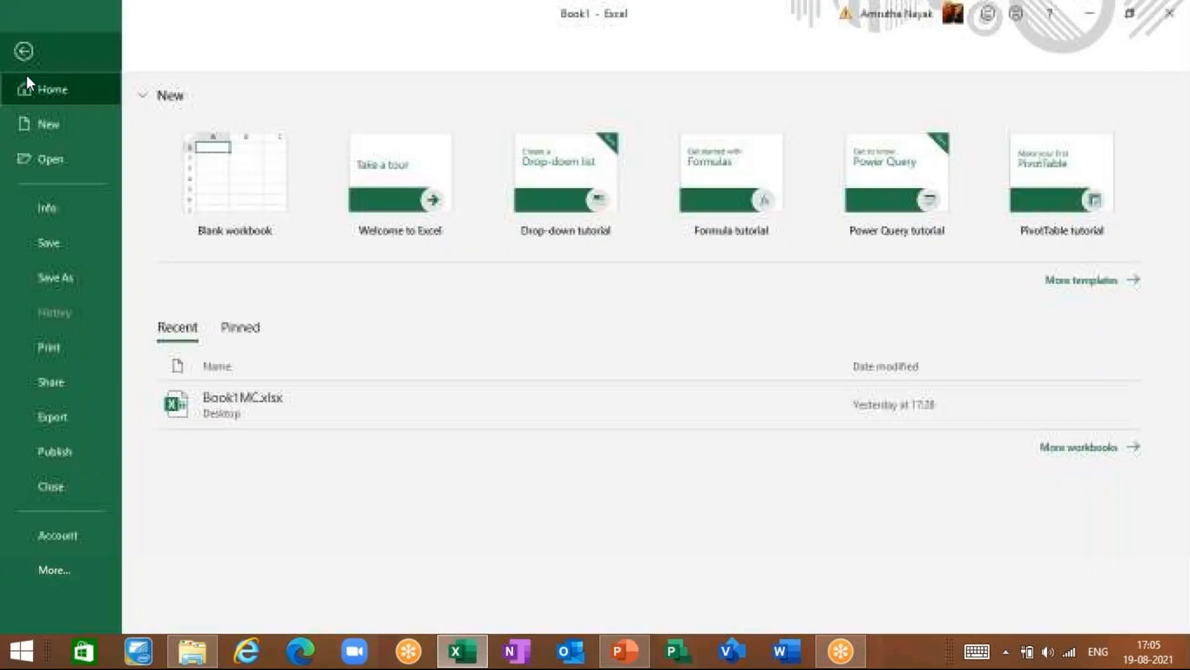
pyautogui.click(54, 571)
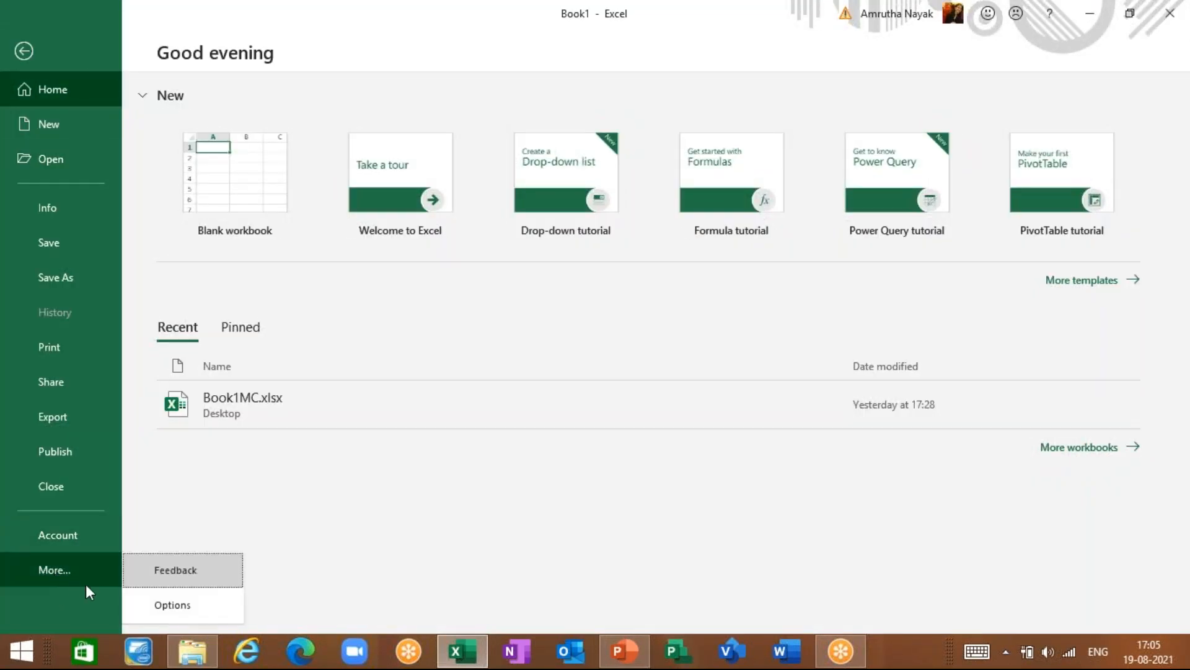
pyautogui.click(178, 605)
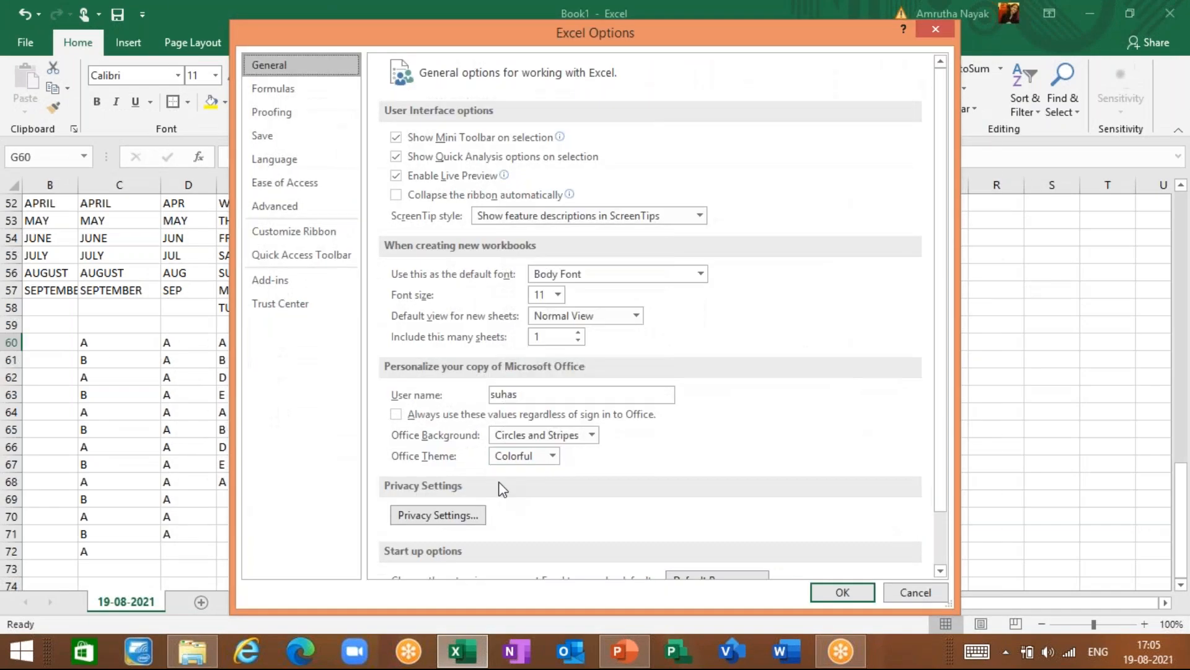
pyautogui.scroll(-3, 494, 508)
pyautogui.scroll(3, 494, 471)
pyautogui.click(274, 206)
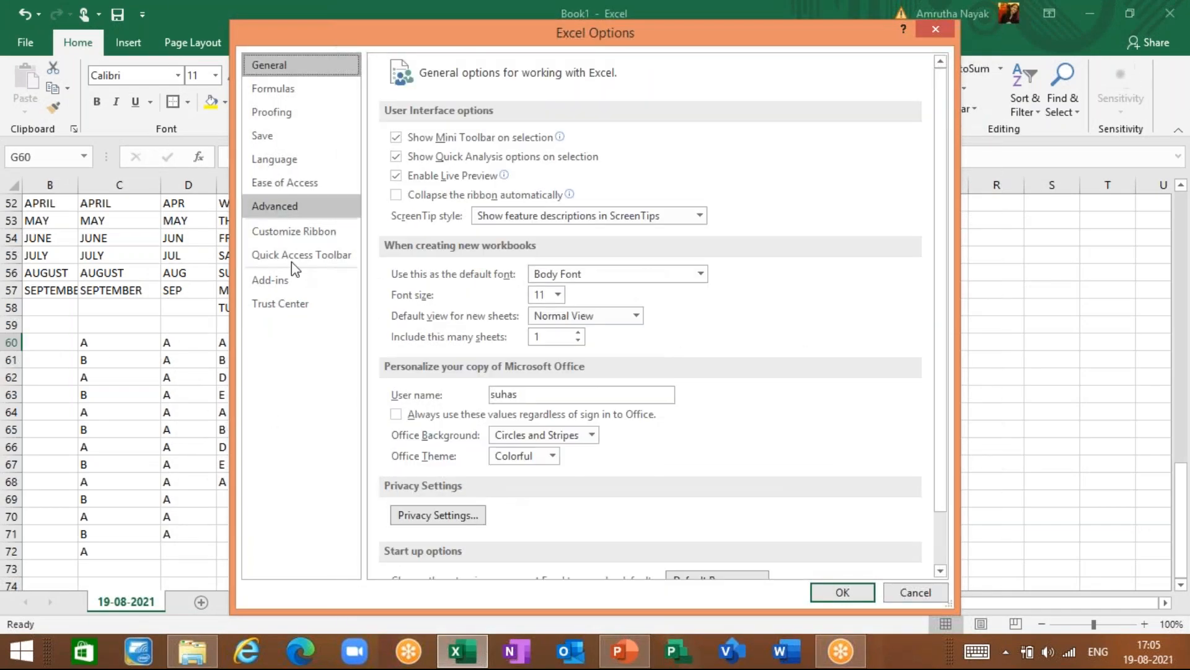
pyautogui.scroll(-15, 501, 470)
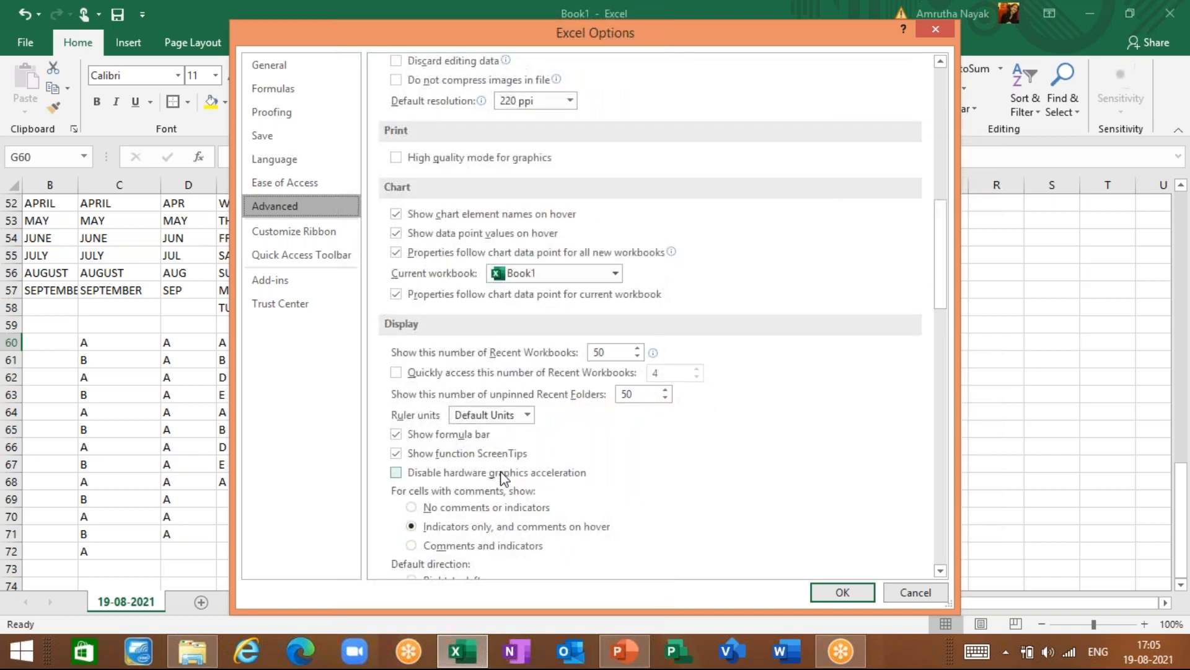
pyautogui.scroll(-10, 503, 477)
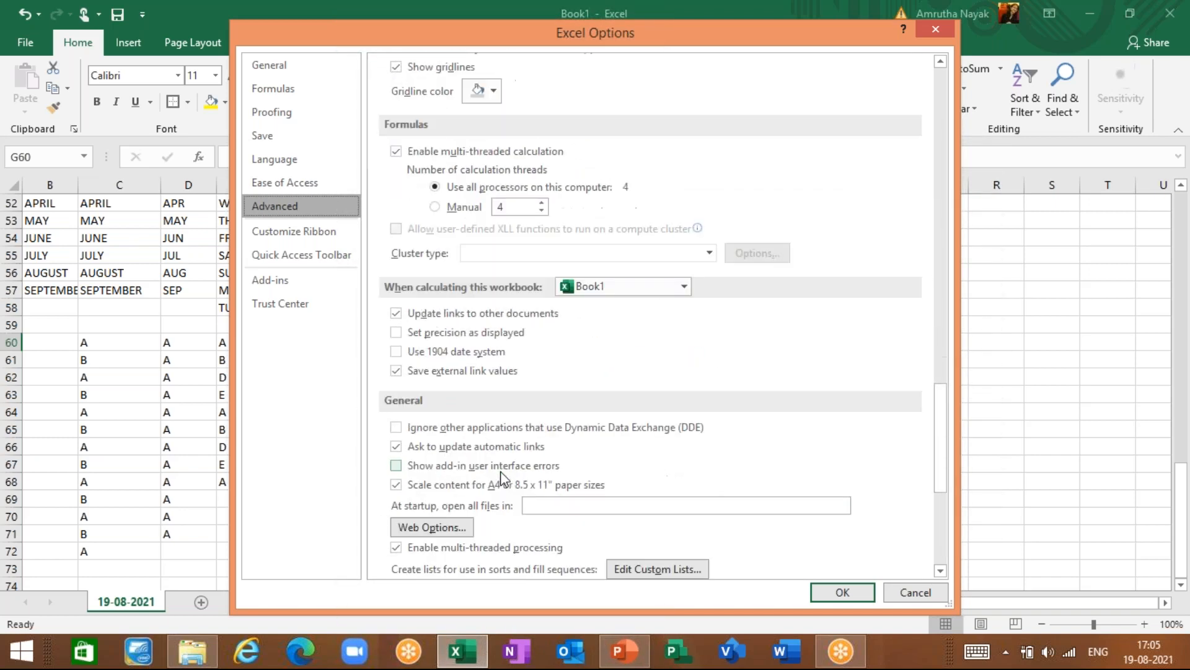
pyautogui.scroll(-5, 503, 479)
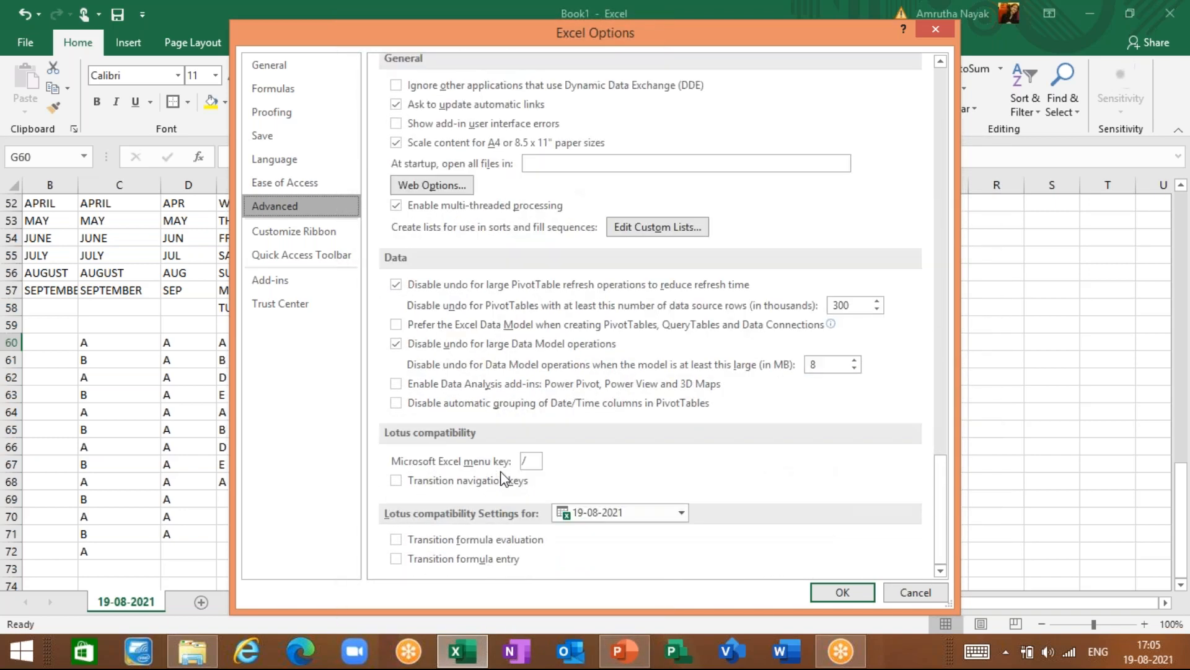
pyautogui.scroll(2, 503, 479)
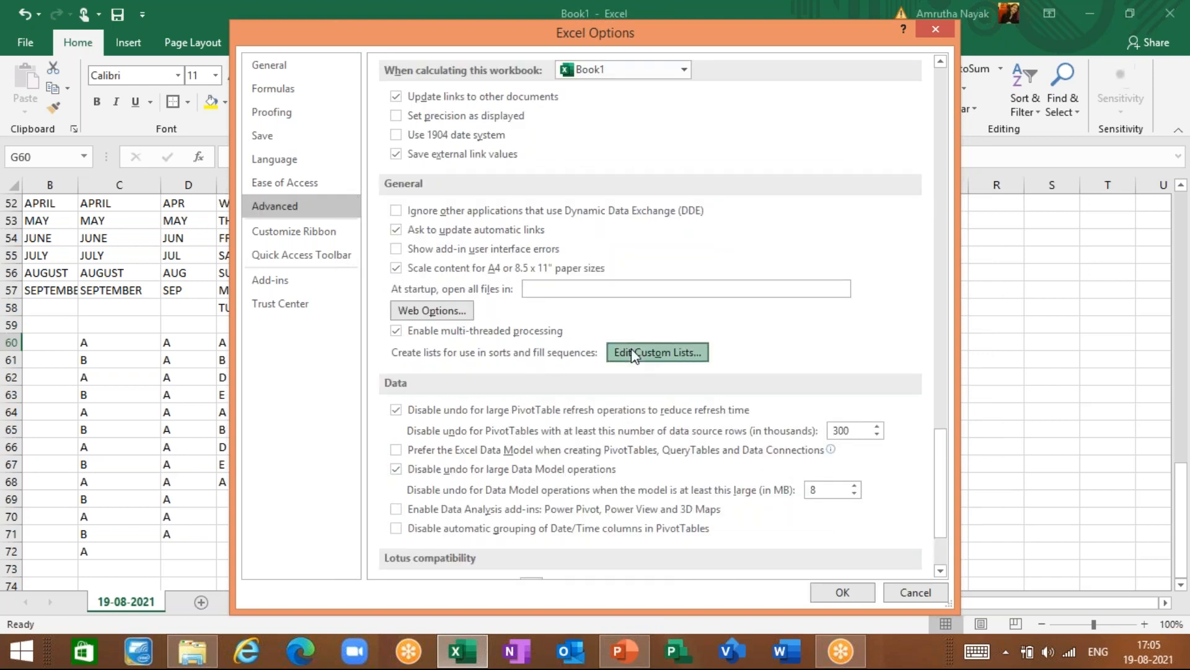
pyautogui.click(636, 353)
# - Permanently delete the custom list A, B, C, D, E
pyautogui.click(599, 227)
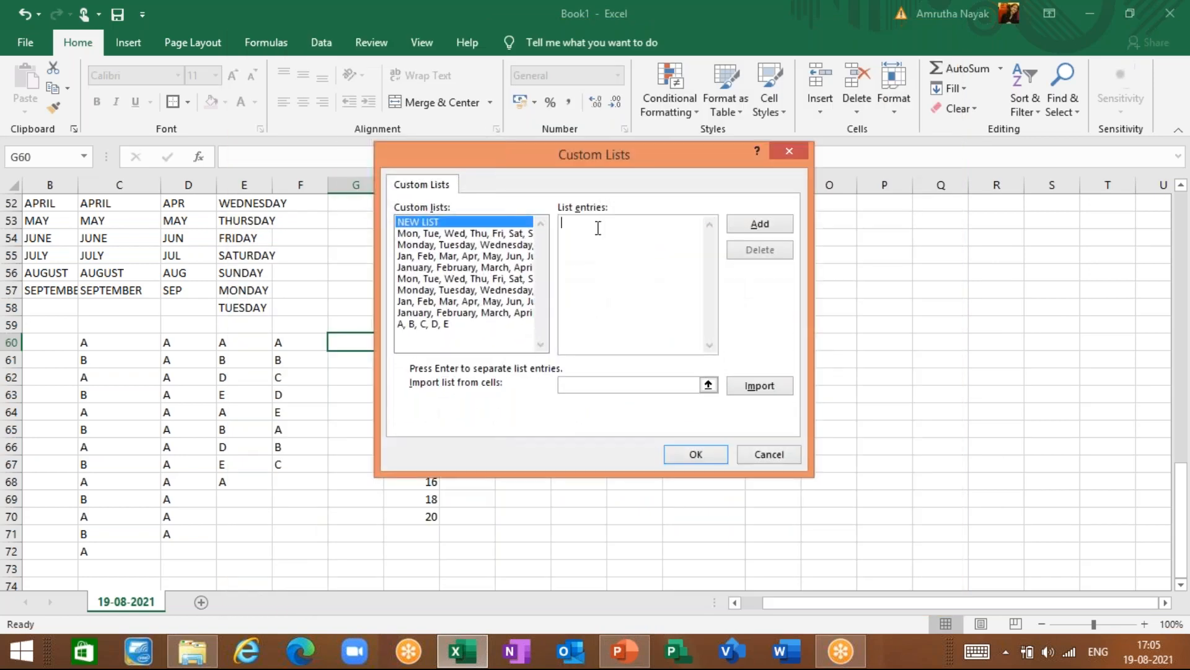
pyautogui.click(440, 327)
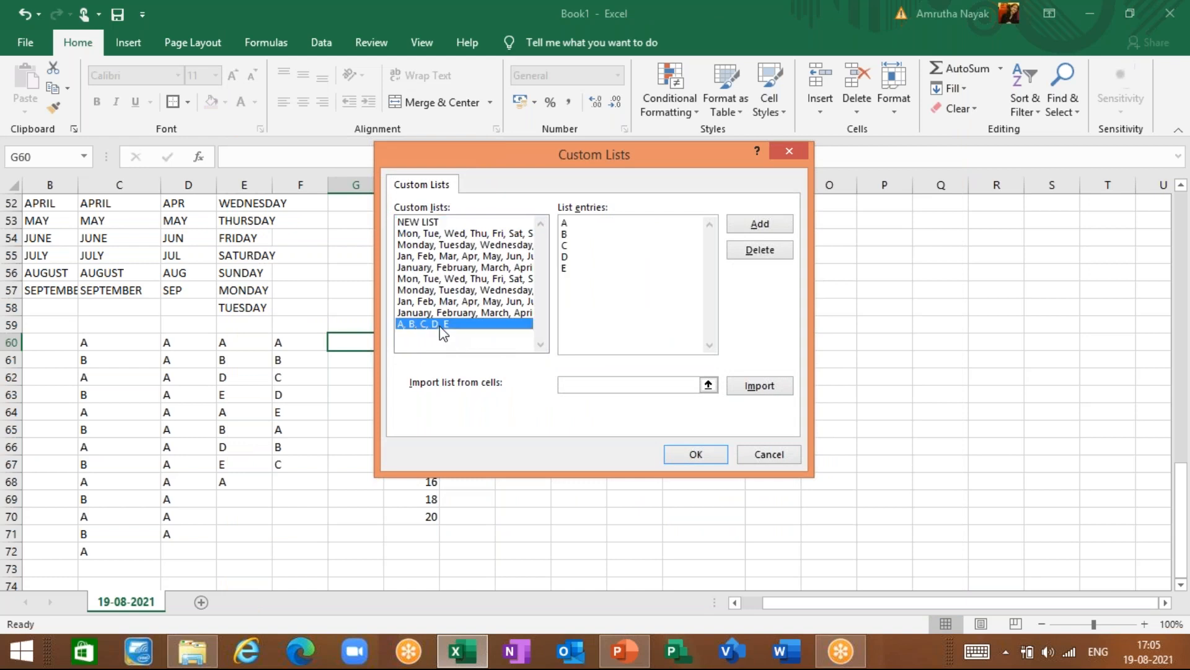
pyautogui.click(769, 251)
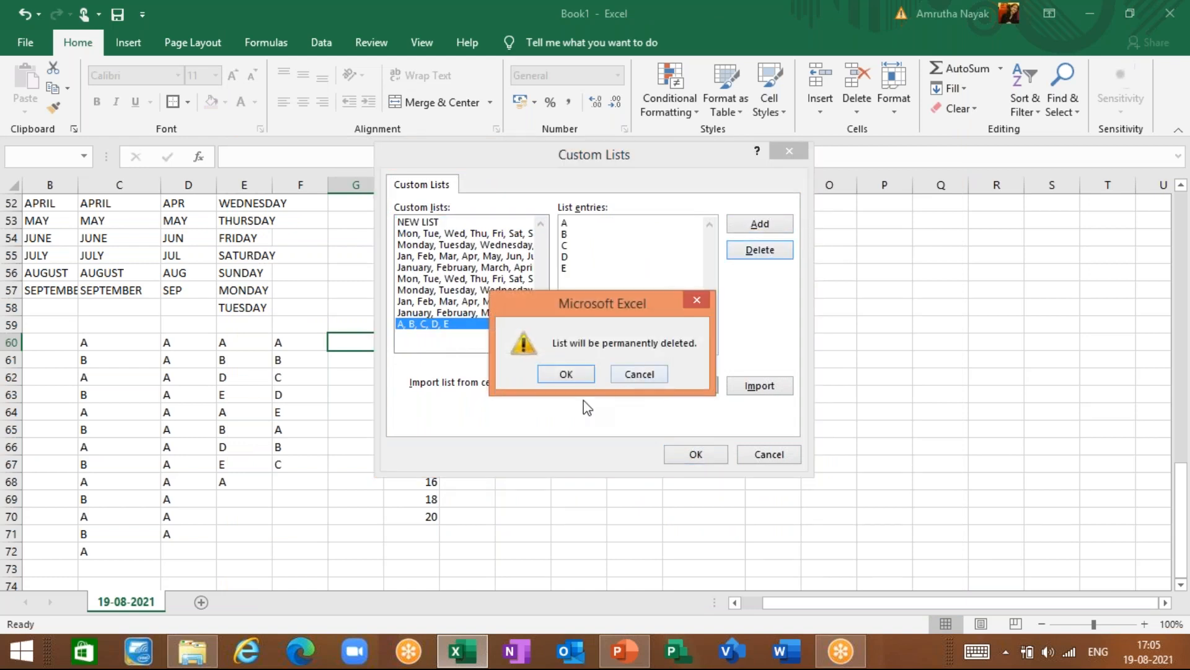
pyautogui.click(566, 374)
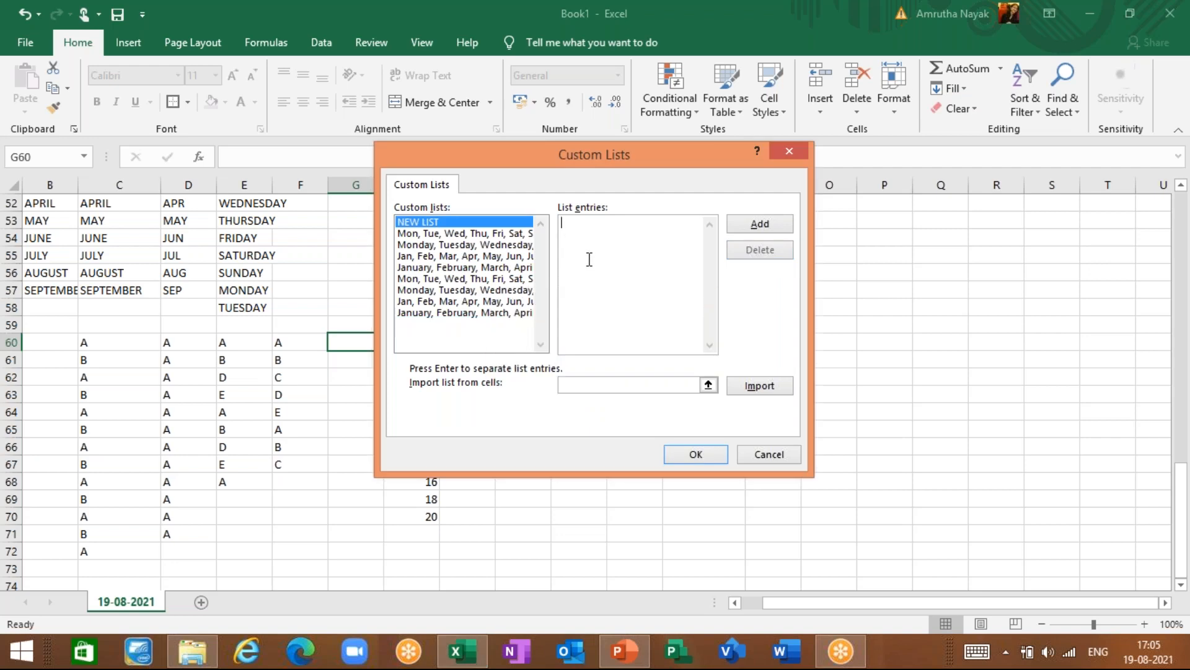
# - Add a new custom list with the entries A.B.C, D, E, accept the options changes and select K66
pyautogui.write('A.B.V')
pyautogui.press('BackSpace')
pyautogui.write('C,D,E,')
pyautogui.click(773, 226)
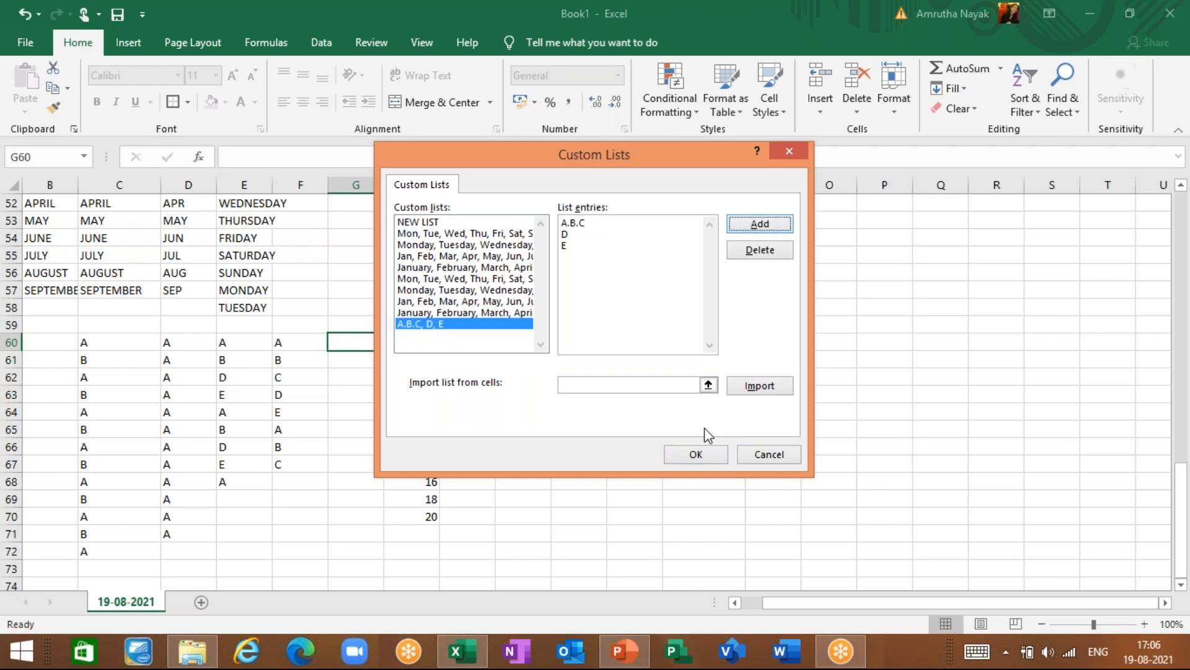
pyautogui.click(711, 457)
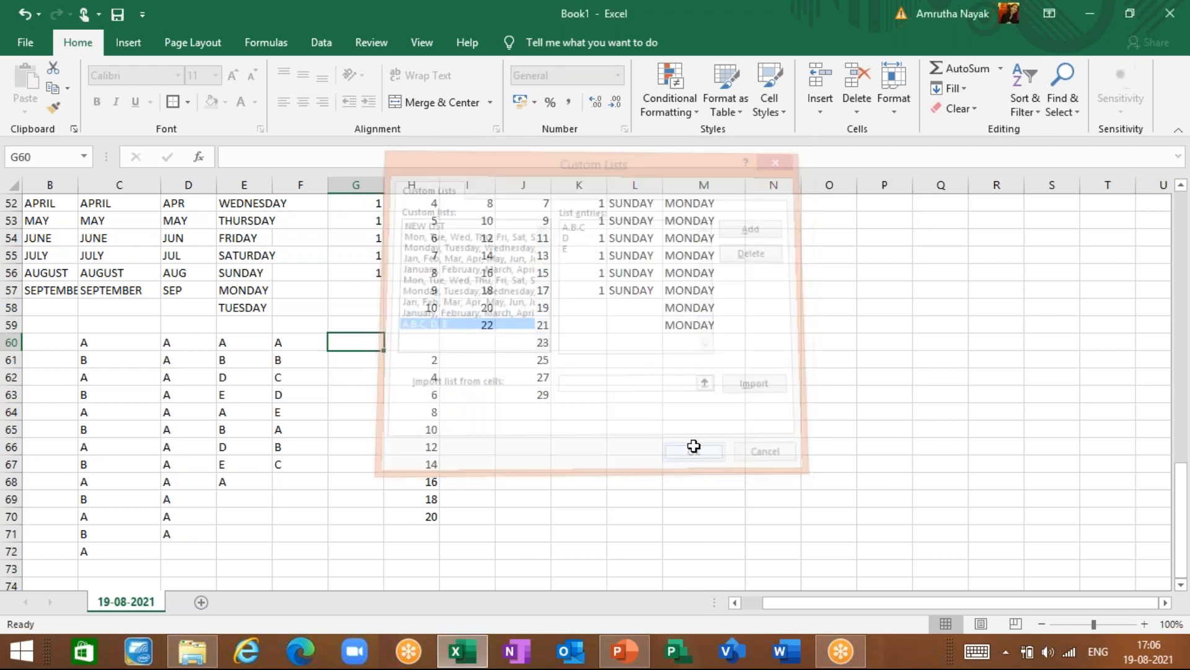
pyautogui.click(841, 592)
pyautogui.click(594, 441)
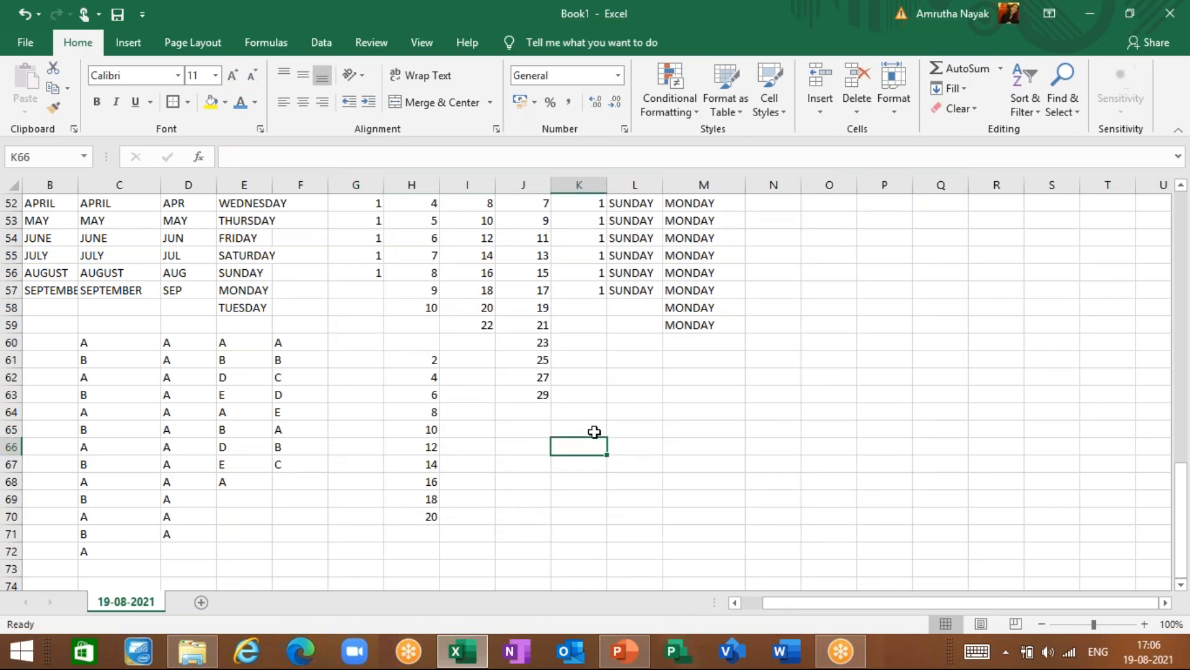
# - Select K68 and open the custom lists editor from the advanced Excel options
pyautogui.write('A')
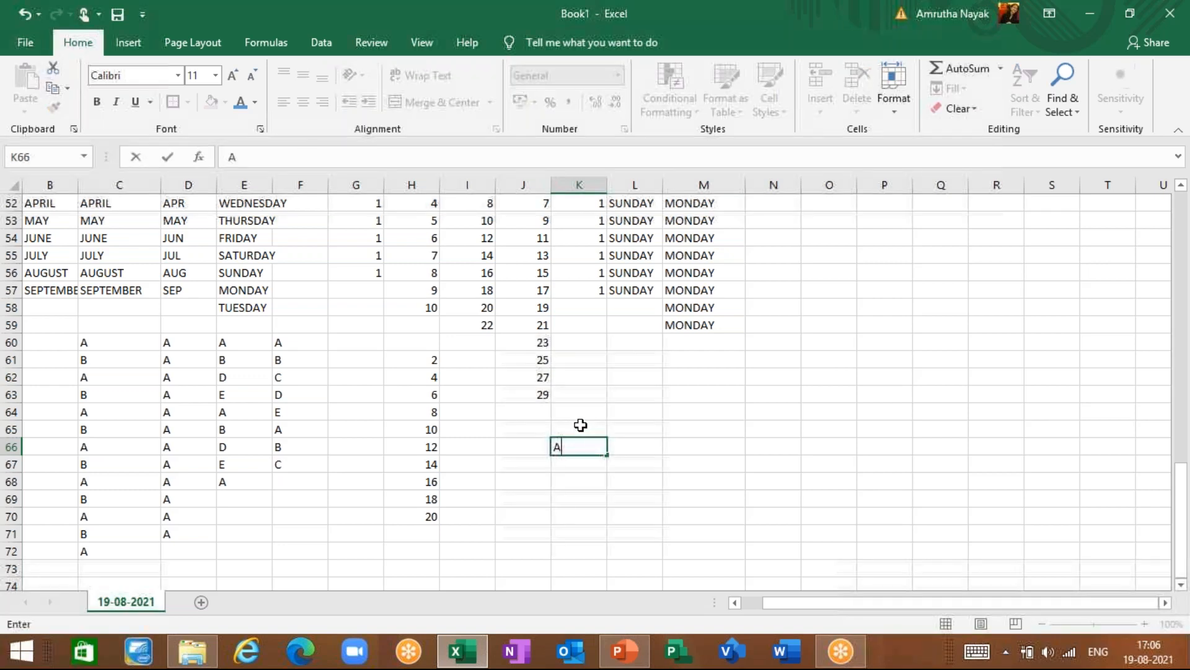
pyautogui.press('BackSpace')
pyautogui.press('Return')
pyautogui.press('Return')
pyautogui.click(28, 42)
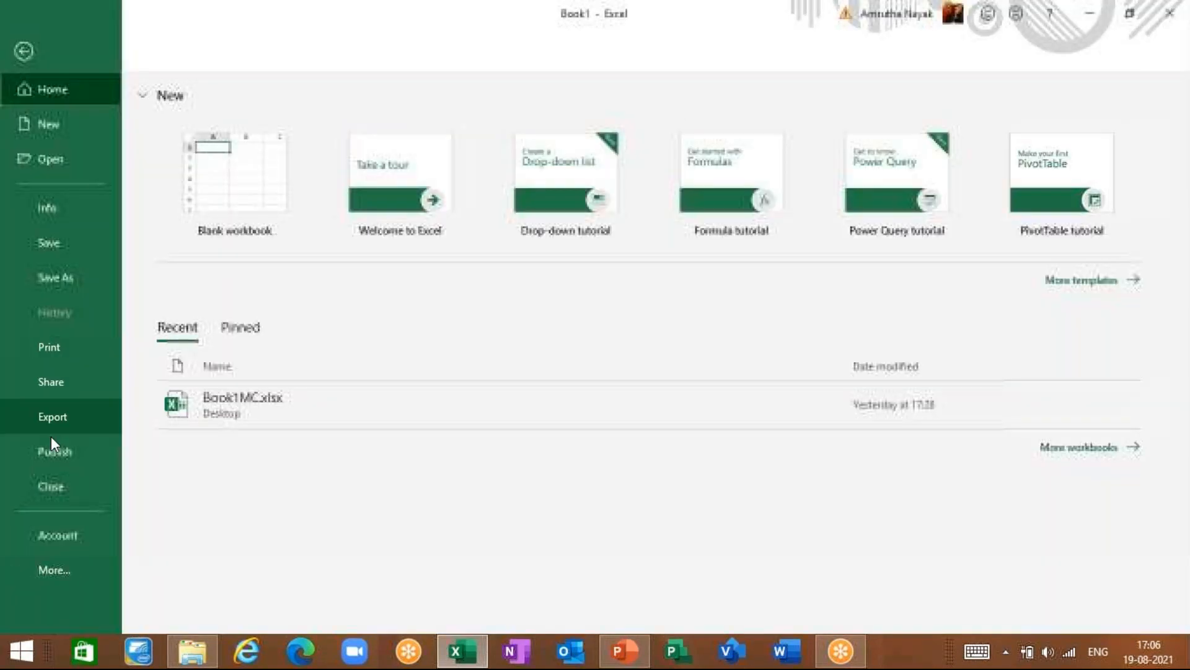
pyautogui.click(54, 571)
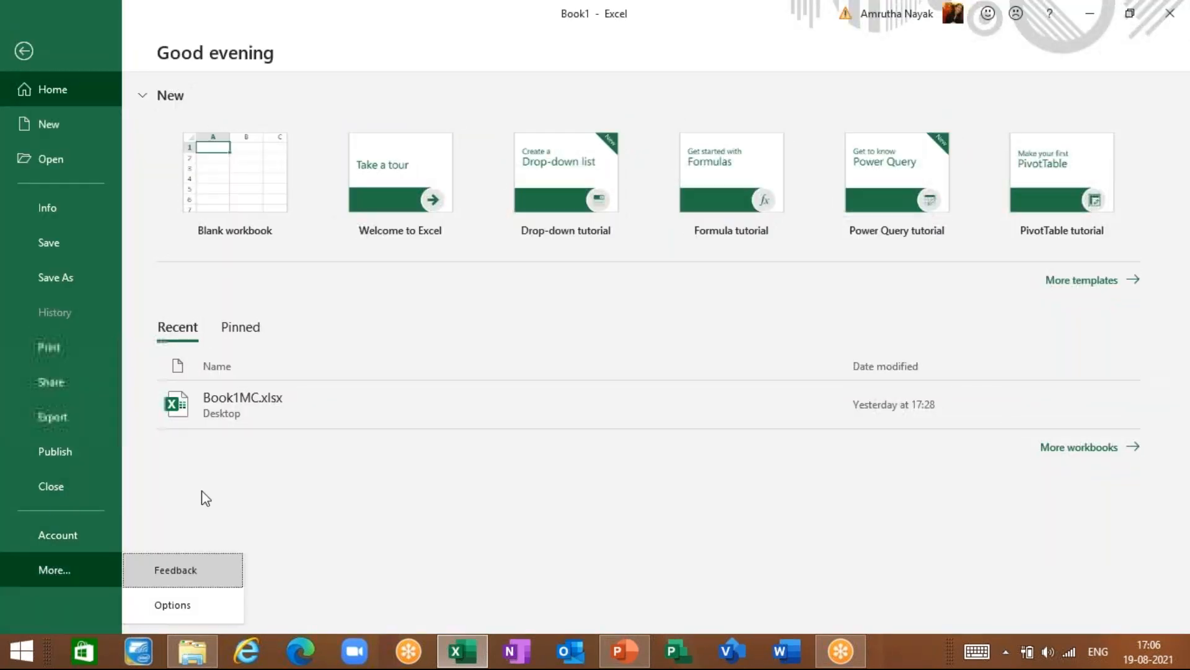
pyautogui.click(177, 604)
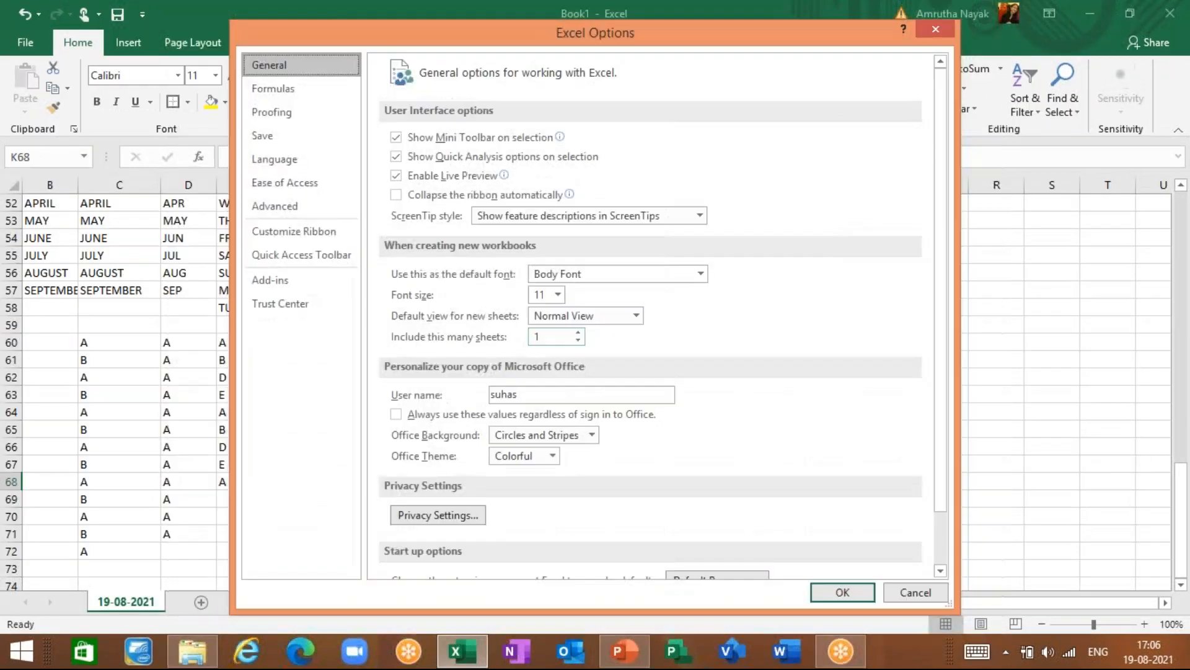
pyautogui.scroll(-1, 599, 325)
pyautogui.click(299, 205)
pyautogui.scroll(-12, 462, 313)
pyautogui.scroll(-15, 459, 303)
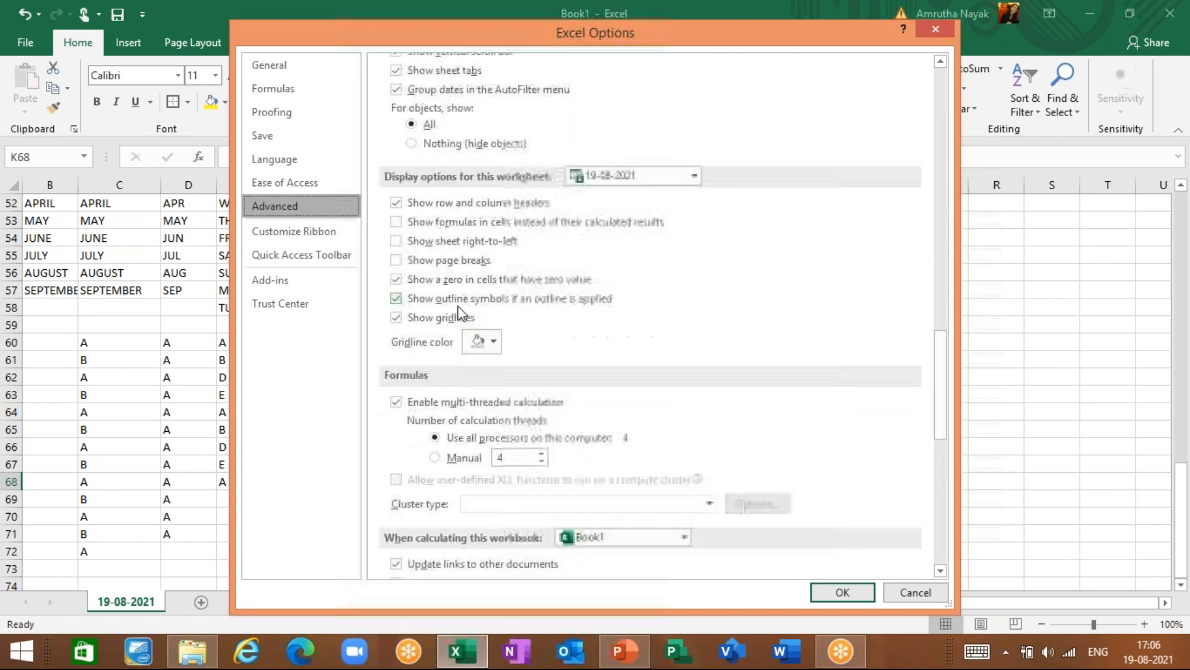
pyautogui.click(692, 452)
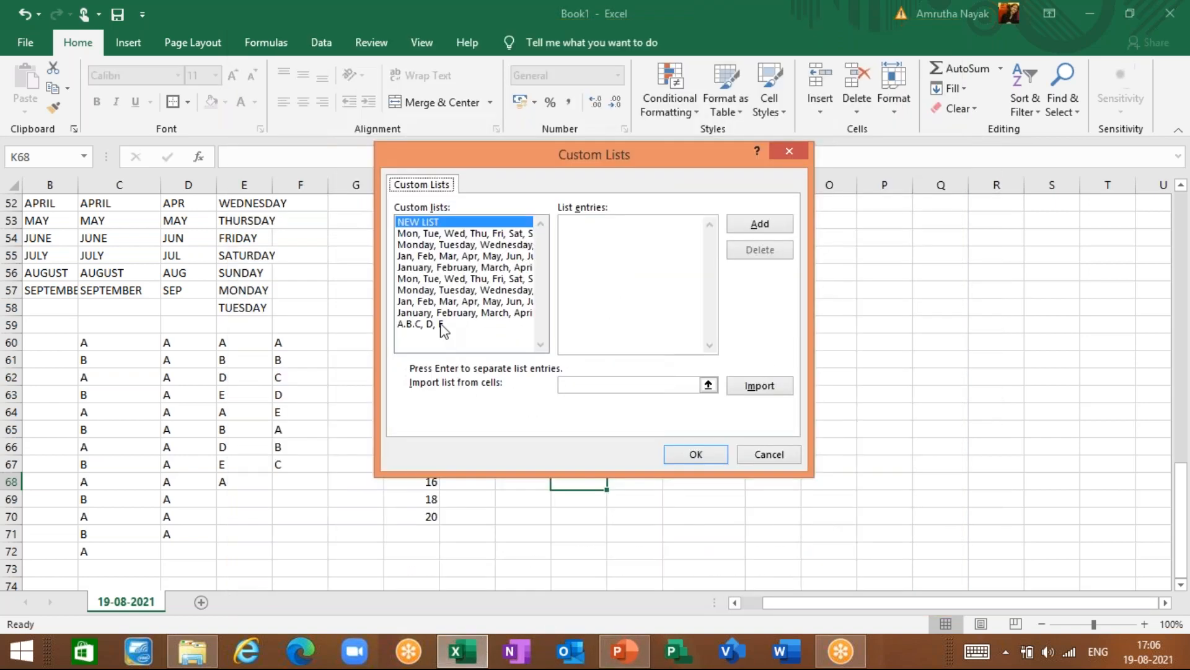
# - Change the custom list A.B.C, D, E to the entries A, B.C, D, E and accept the options changes
pyautogui.click(443, 325)
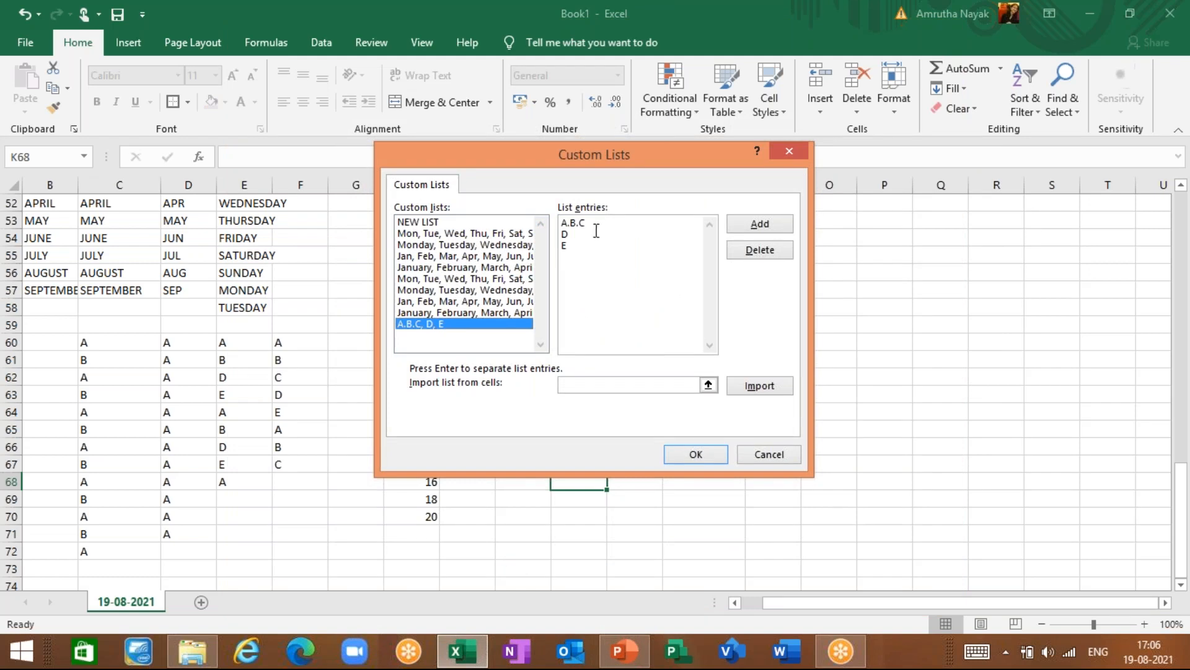
pyautogui.press('BackSpace')
pyautogui.press('BackSpace')
pyautogui.press('BackSpace')
pyautogui.press('BackSpace')
pyautogui.press('Return')
pyautogui.write('B.C')
pyautogui.click(760, 223)
pyautogui.click(696, 454)
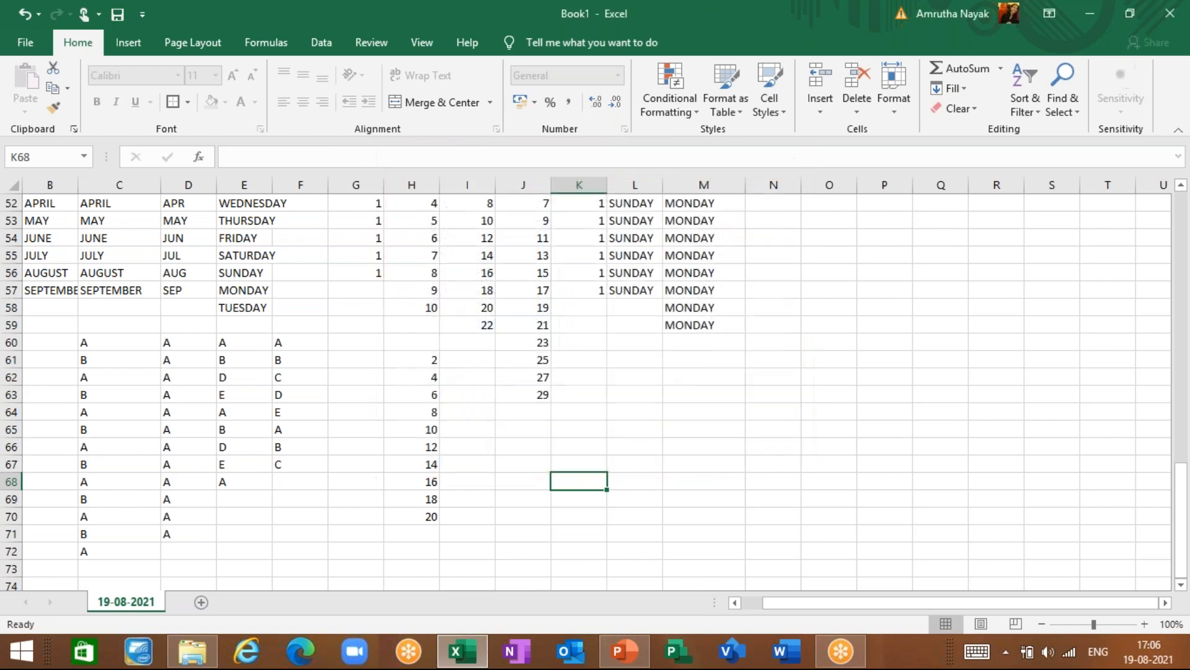
pyautogui.click(839, 590)
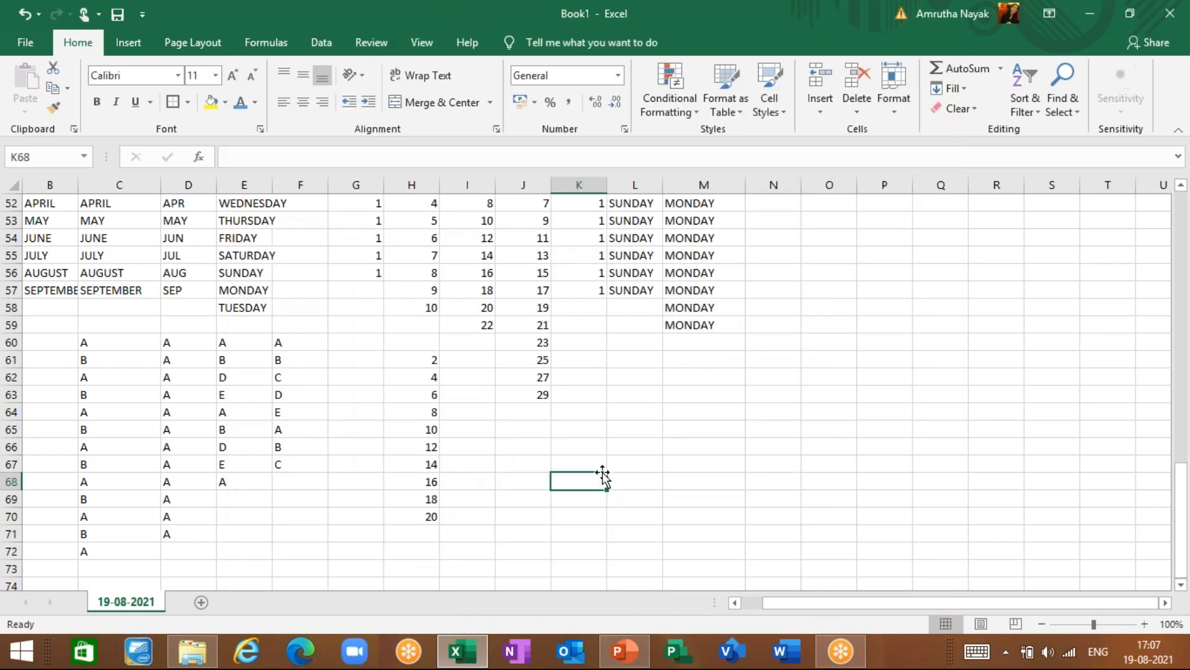
# - Enter A in K68 and fill the custom list series down through K72
pyautogui.write('A')
pyautogui.press('Return')
pyautogui.click(604, 482)
pyautogui.moveTo(611, 488); pyautogui.dragTo(608, 553)
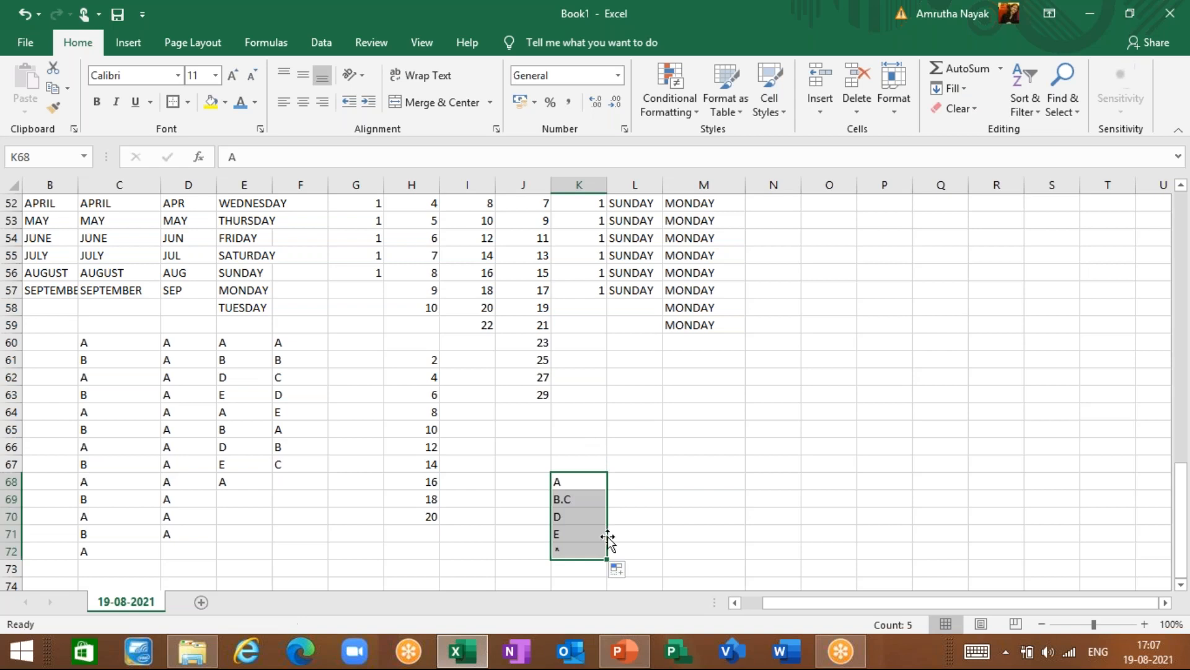
# - Add a new blank worksheet after the 19-08-2021 sheet
pyautogui.scroll(-3, 608, 533)
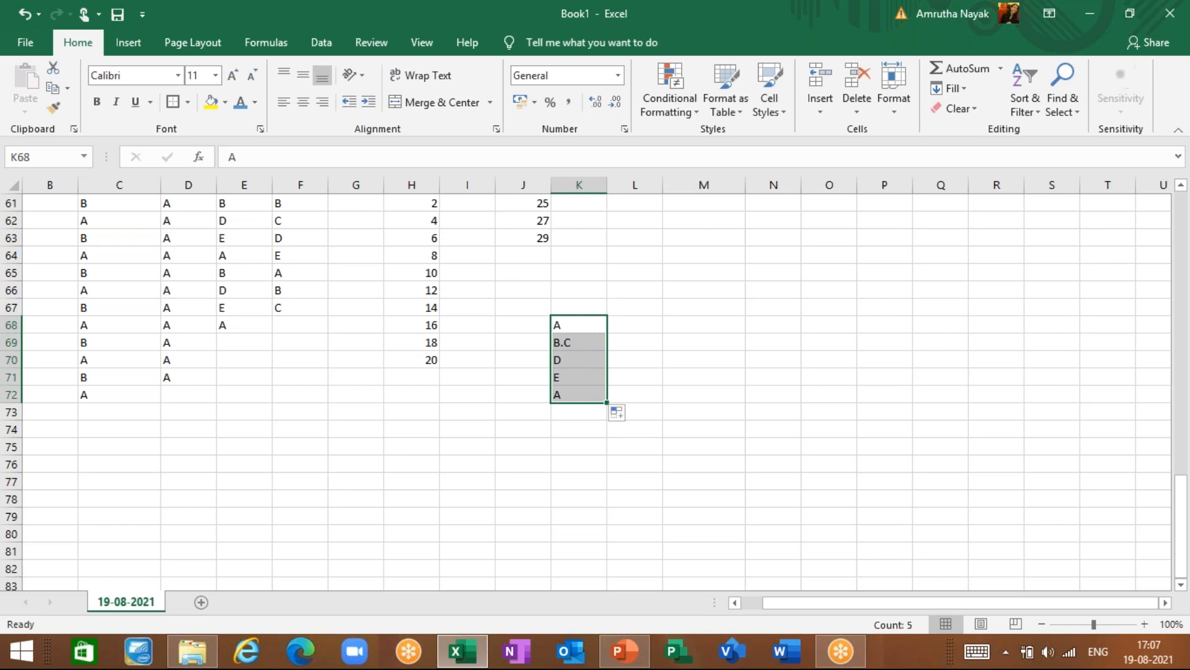
pyautogui.moveTo(638, 662)
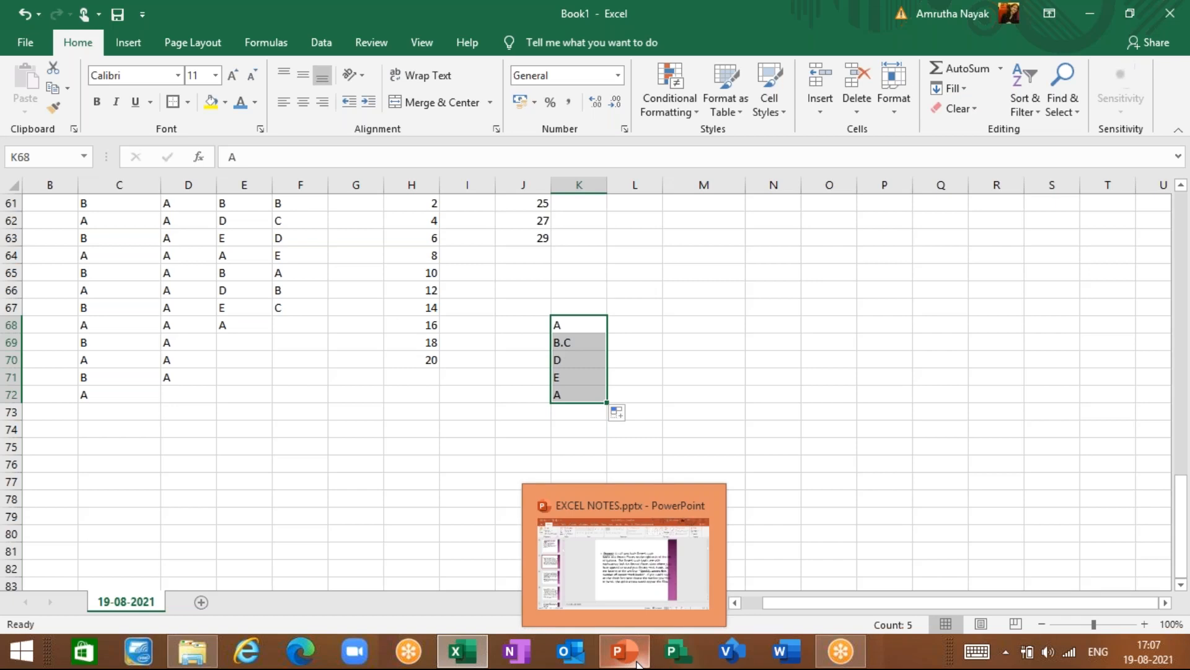
pyautogui.click(466, 444)
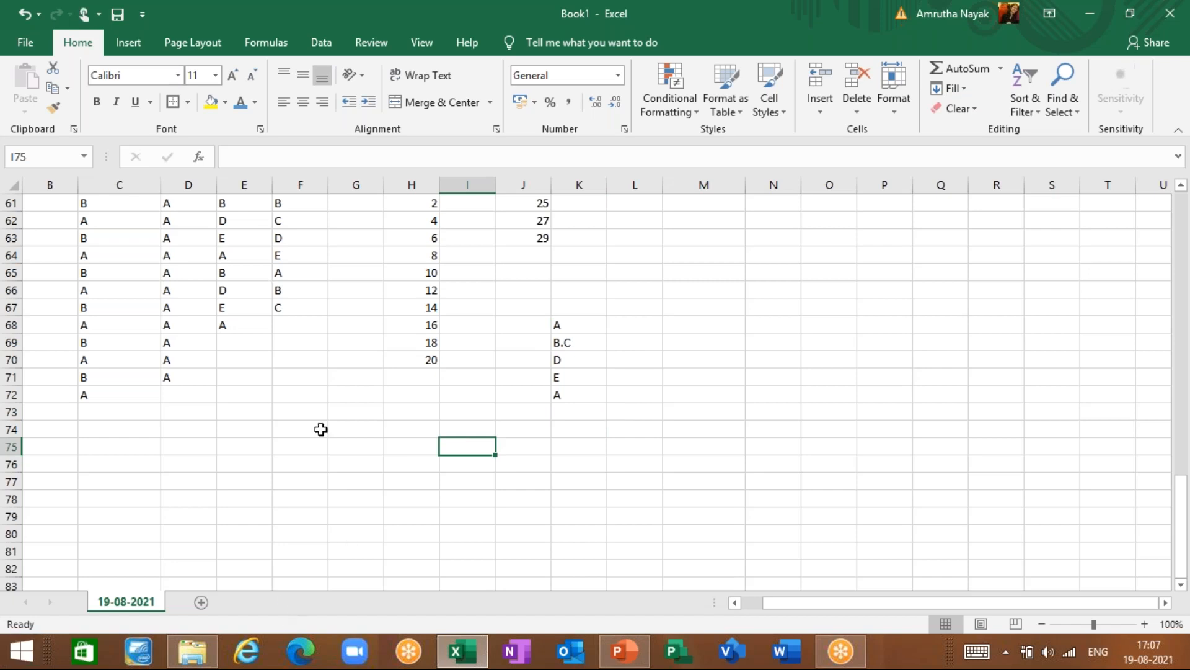
pyautogui.scroll(12, 321, 429)
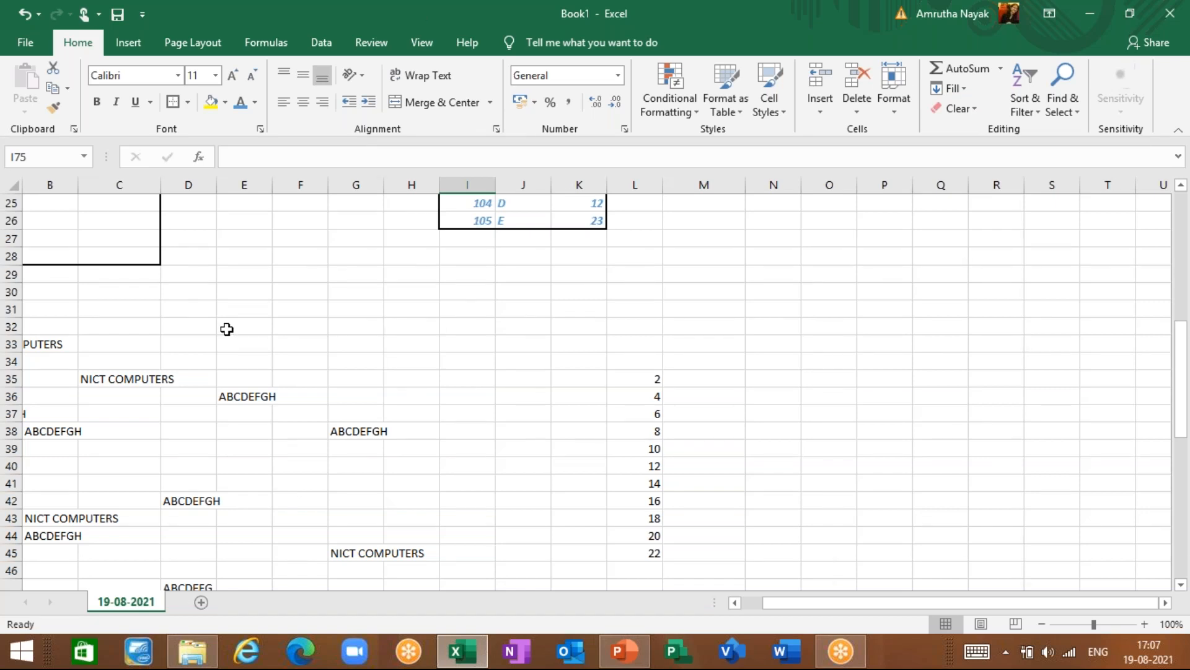
pyautogui.click(294, 335)
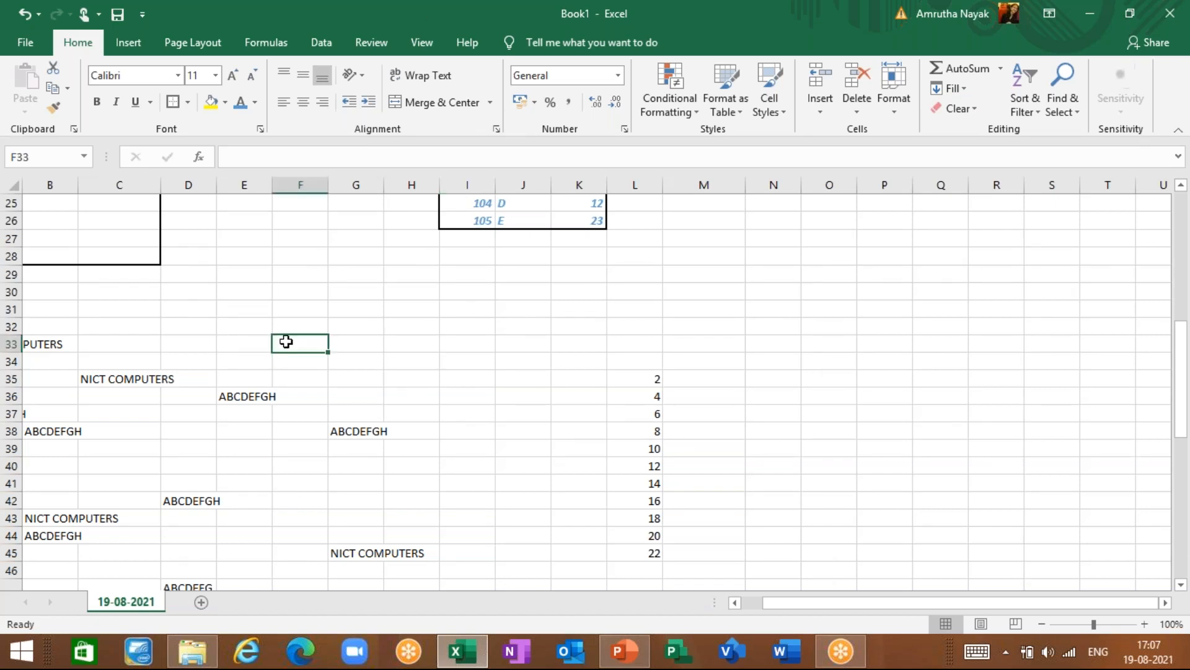
pyautogui.scroll(8, 291, 347)
pyautogui.scroll(-3, 279, 404)
pyautogui.click(201, 602)
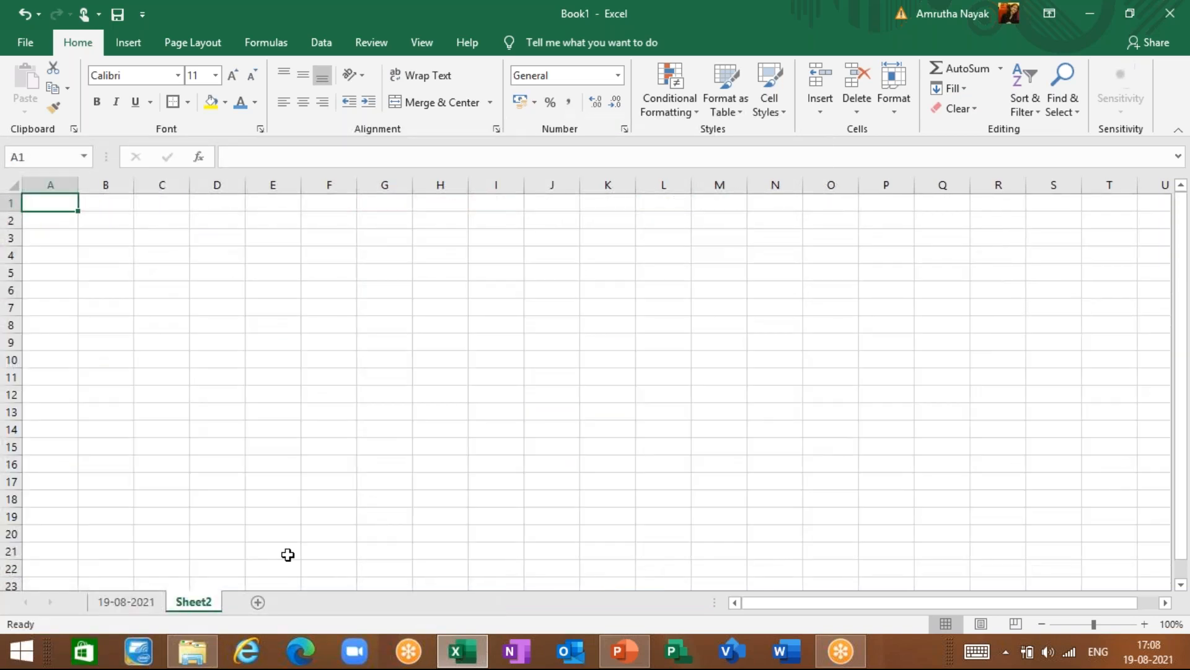
# - Return to the 19-08-2021 sheet and select cell C87 in the empty area below the data
pyautogui.click(148, 602)
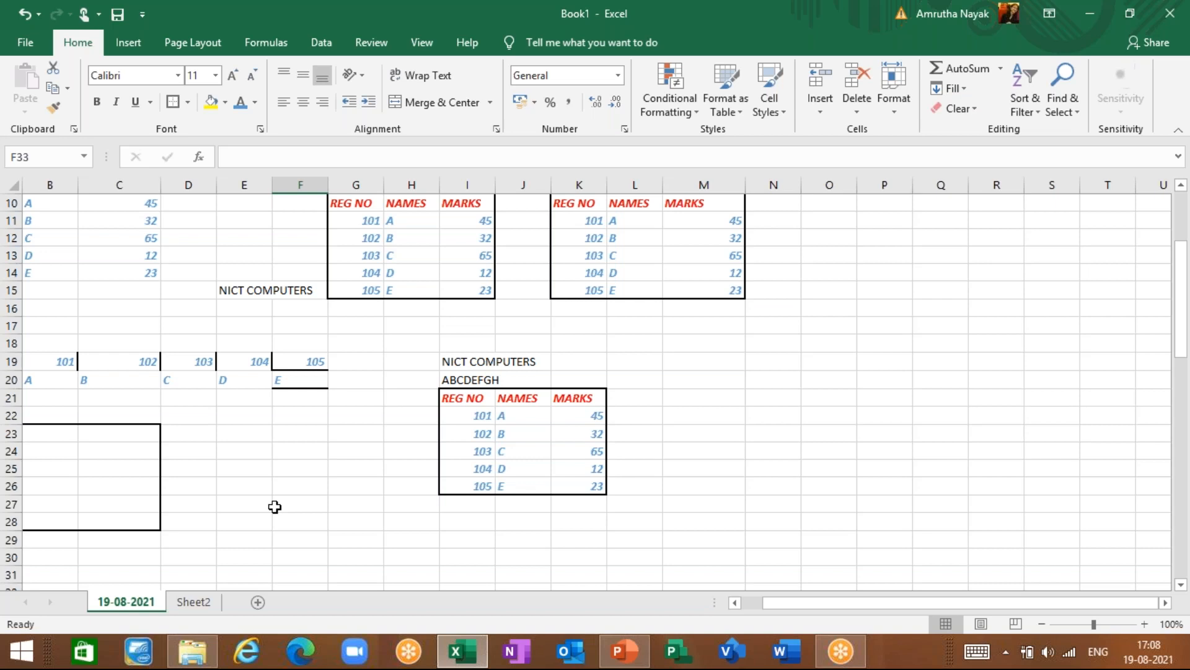
pyautogui.click(293, 534)
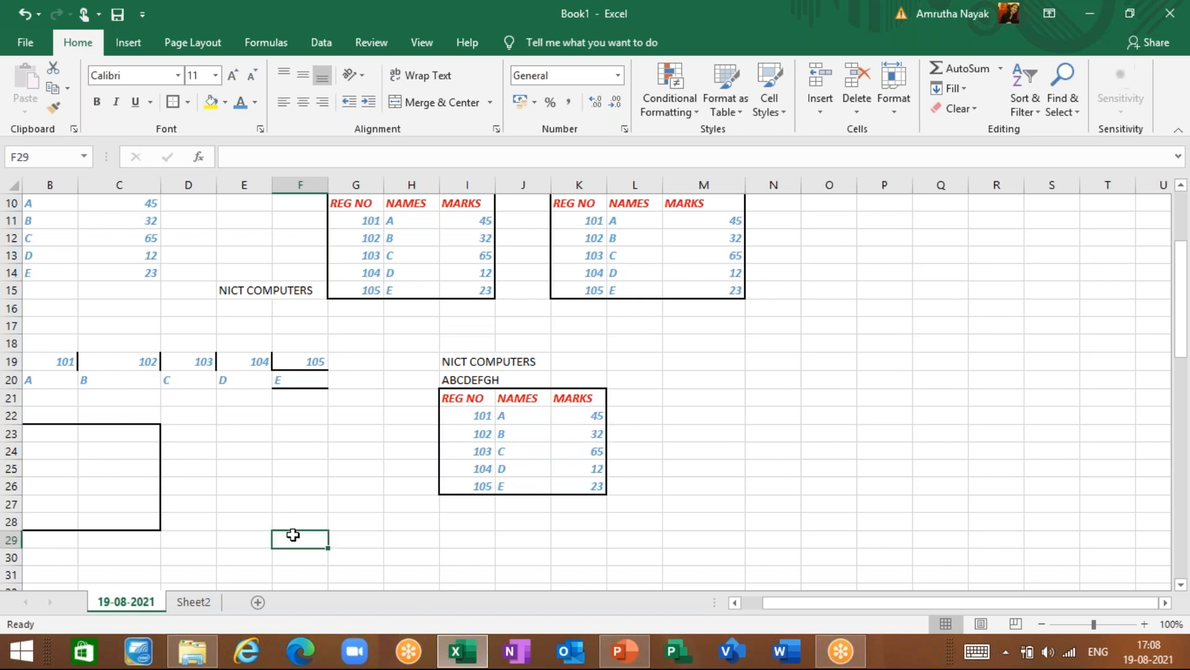
pyautogui.scroll(-20, 293, 534)
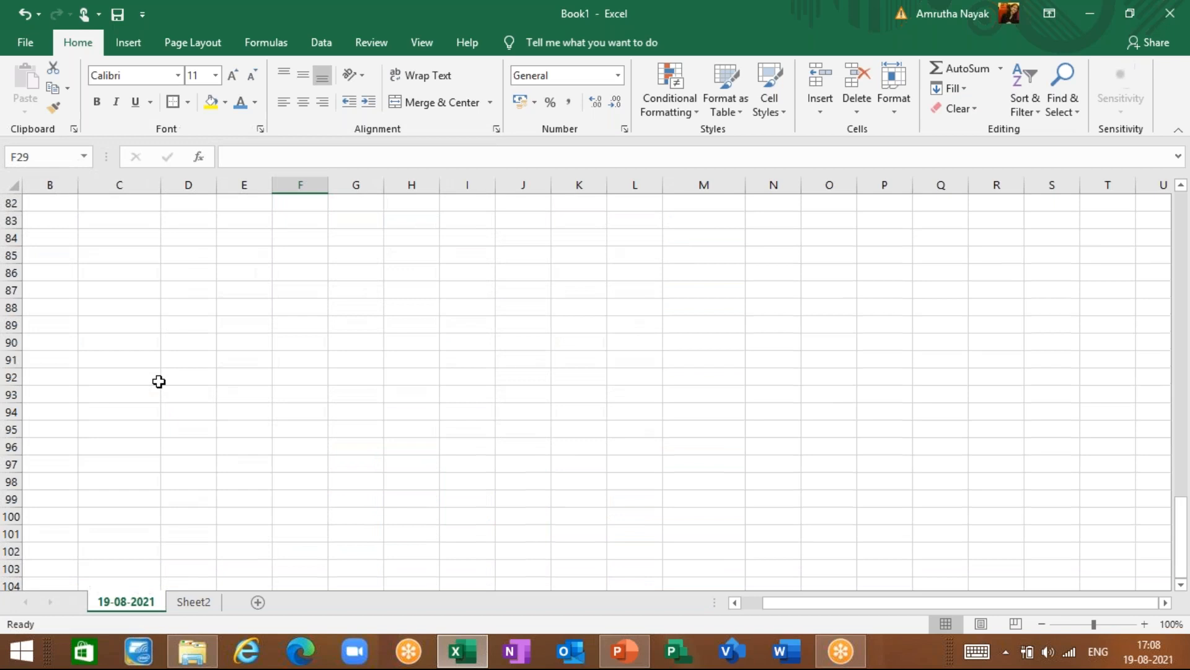
pyautogui.click(155, 378)
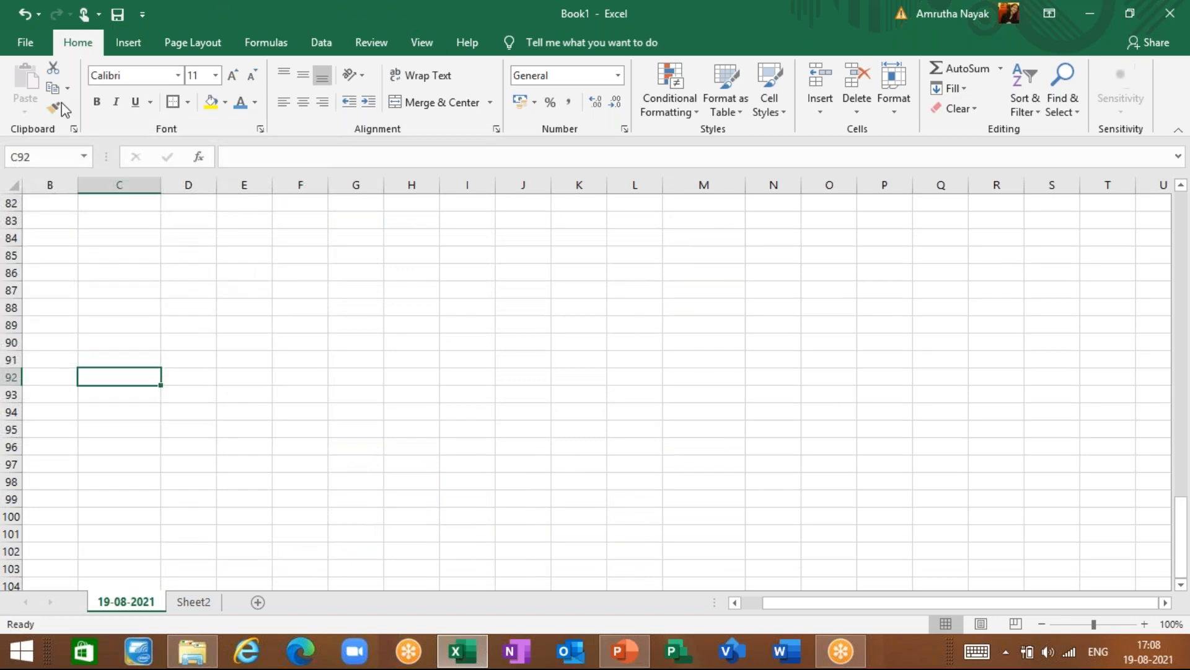
pyautogui.click(111, 291)
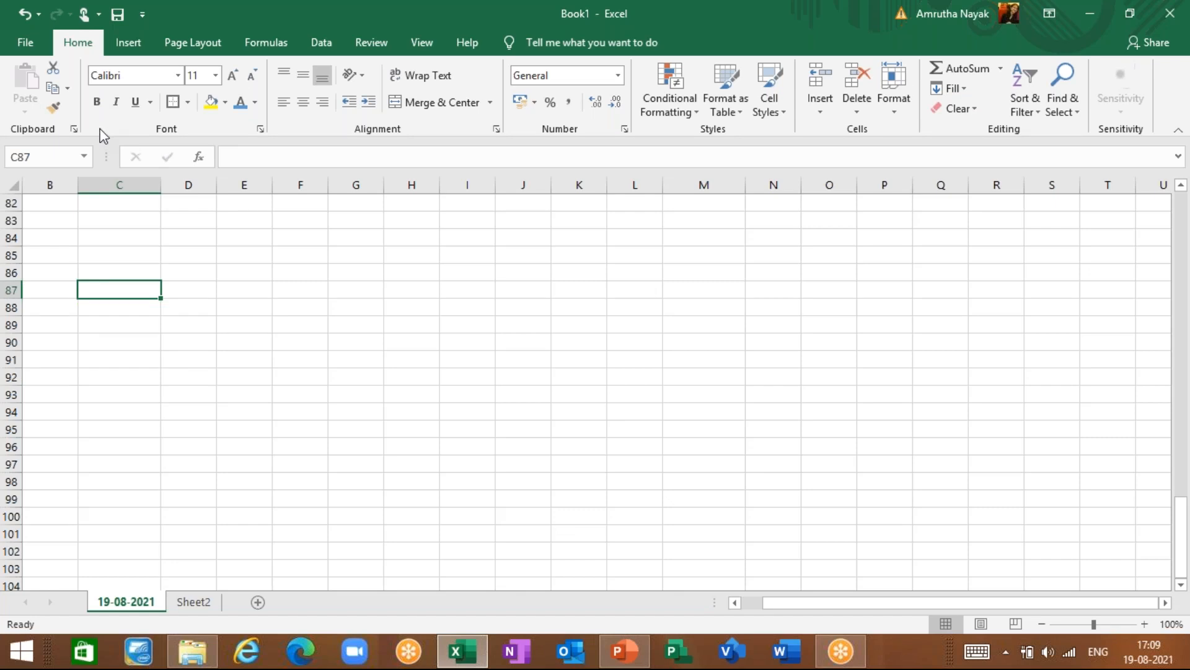
# - Switch to the EXCEL NOTES presentation in PowerPoint and review slides 15 to 21, ending at the Home tab clipboard notes
pyautogui.click(644, 651)
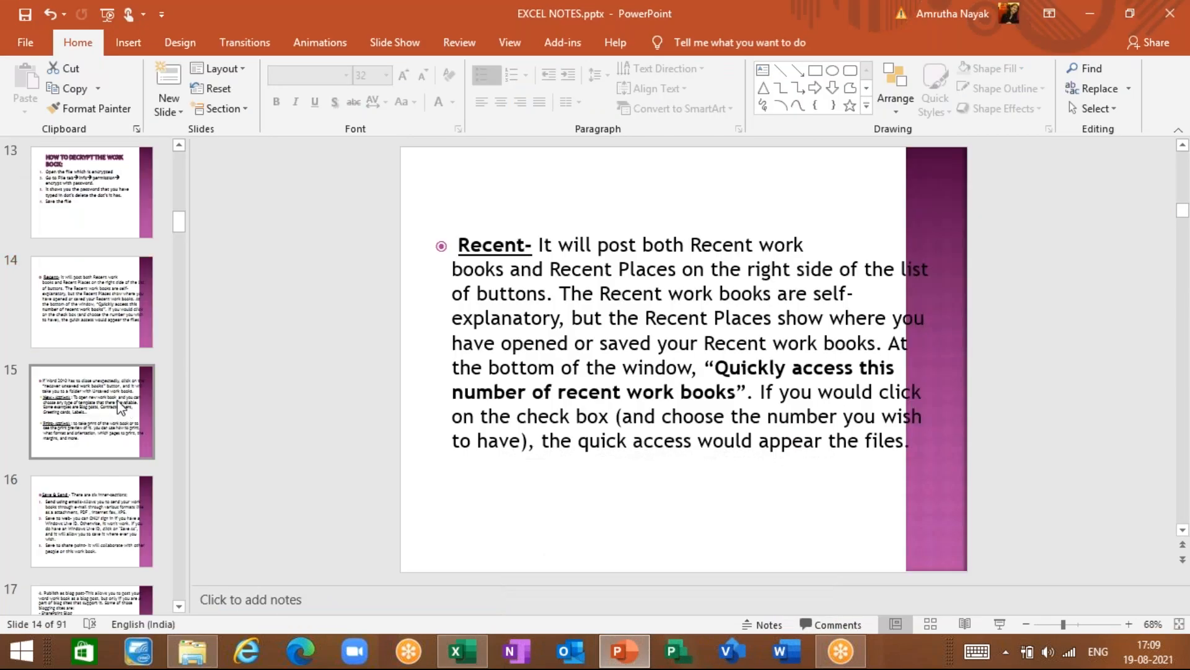
pyautogui.click(89, 410)
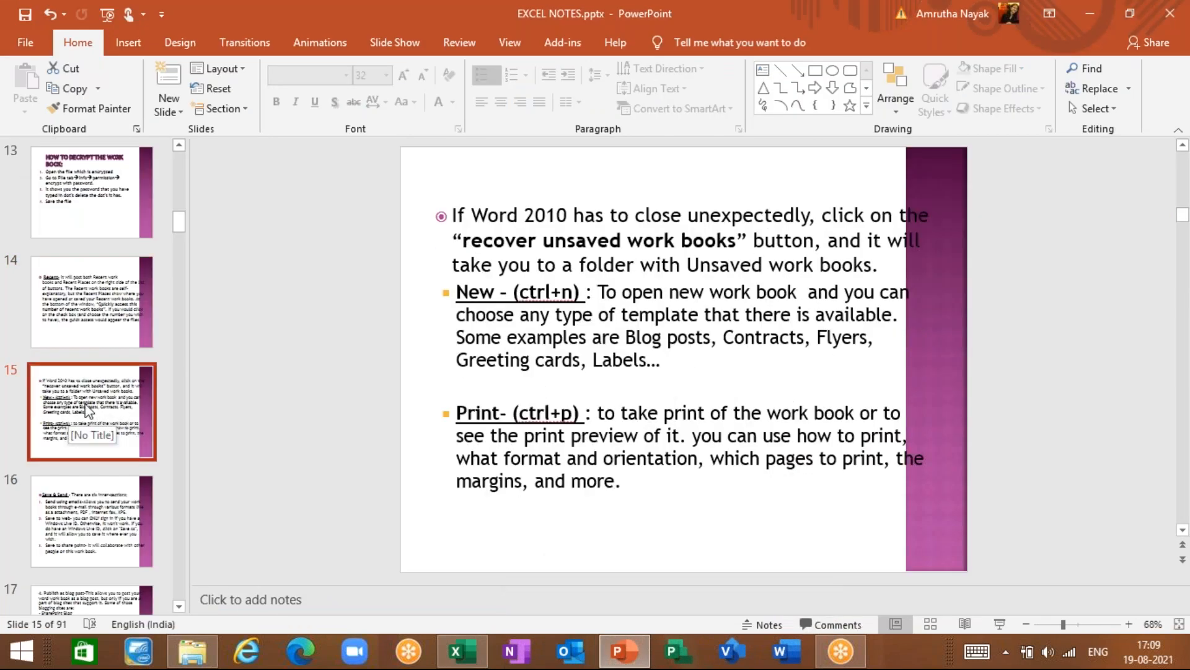
pyautogui.press('Down')
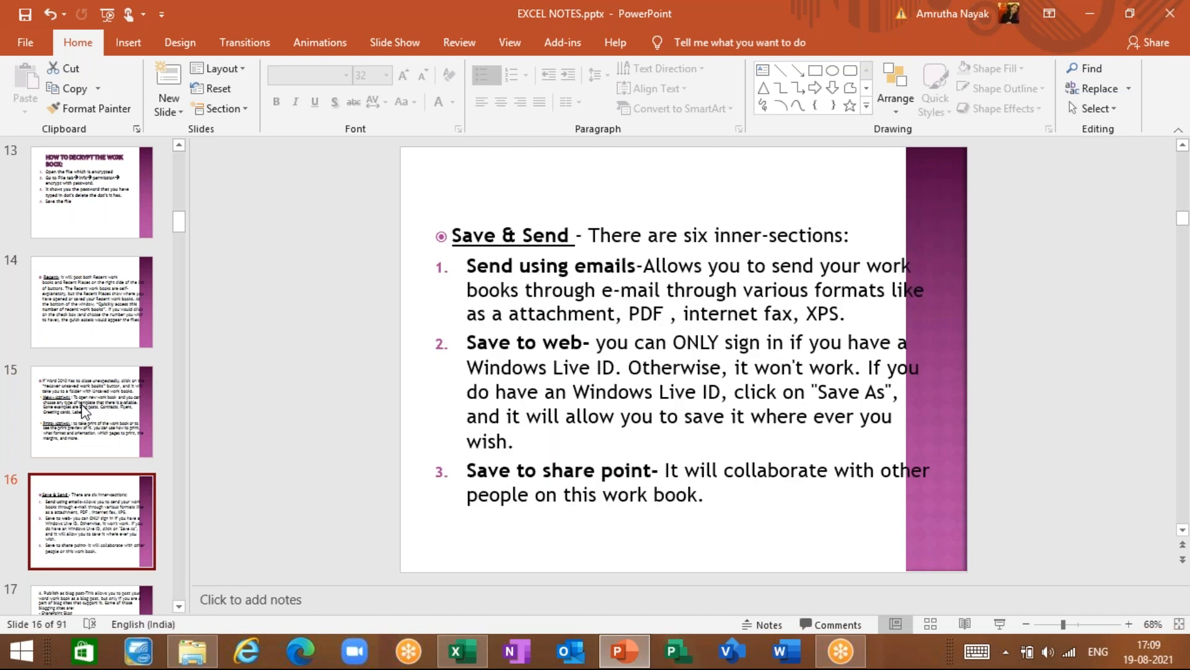
pyautogui.press('Down')
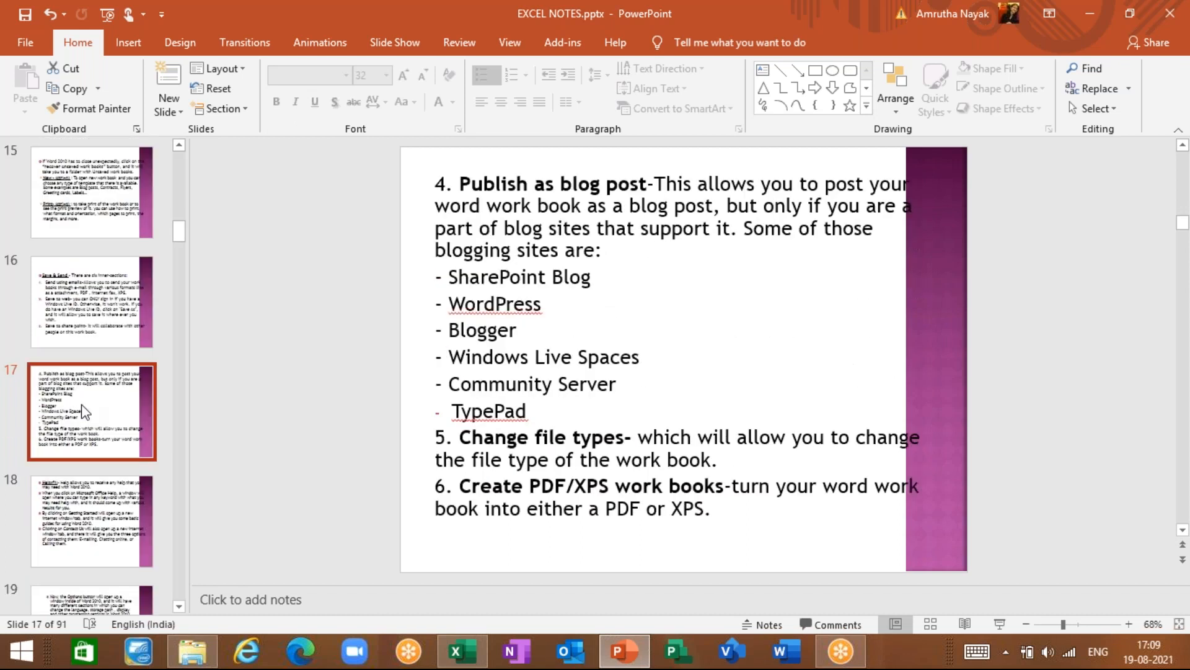
pyautogui.press('Down')
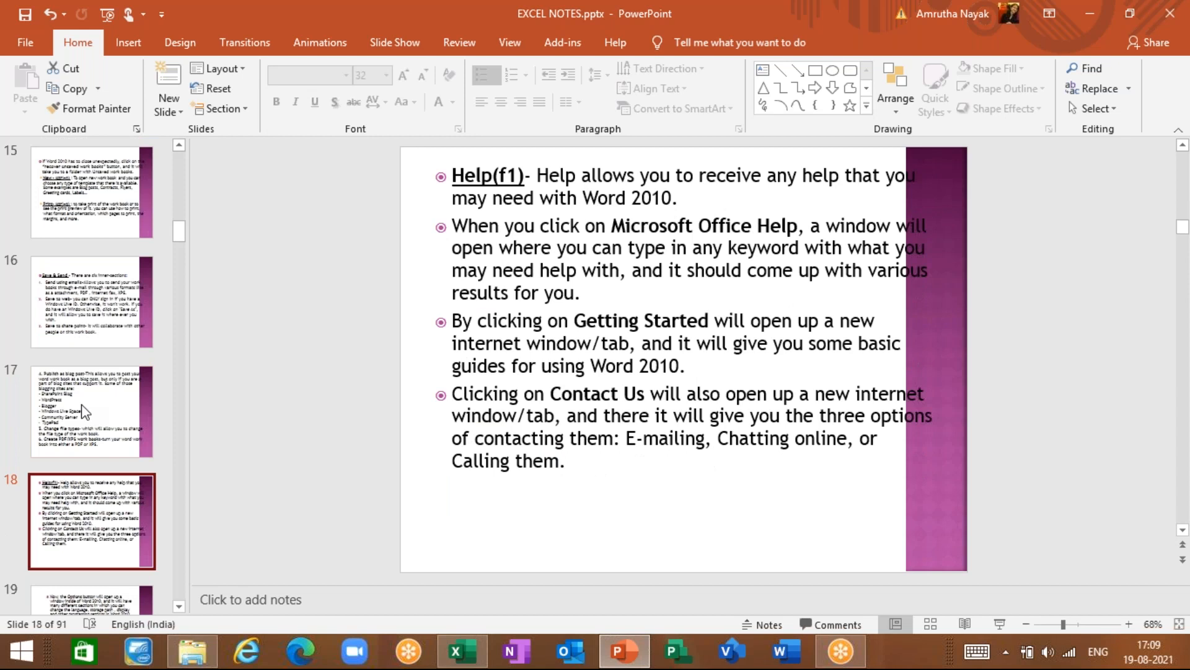
pyautogui.press('Down')
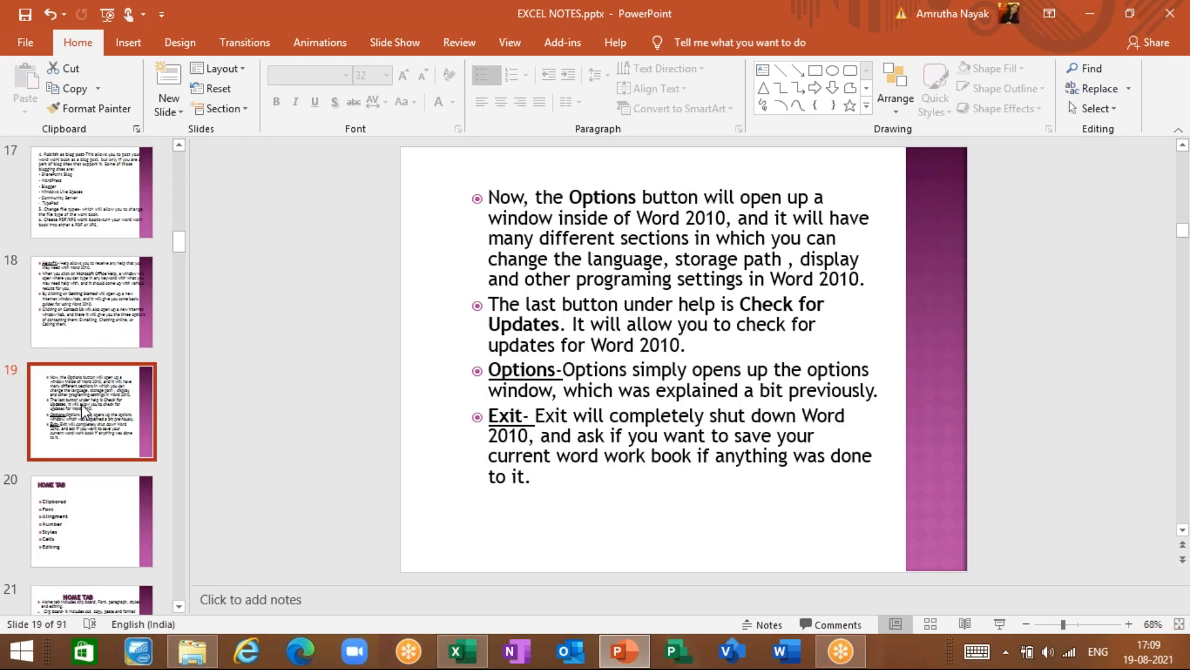
pyautogui.press('Down')
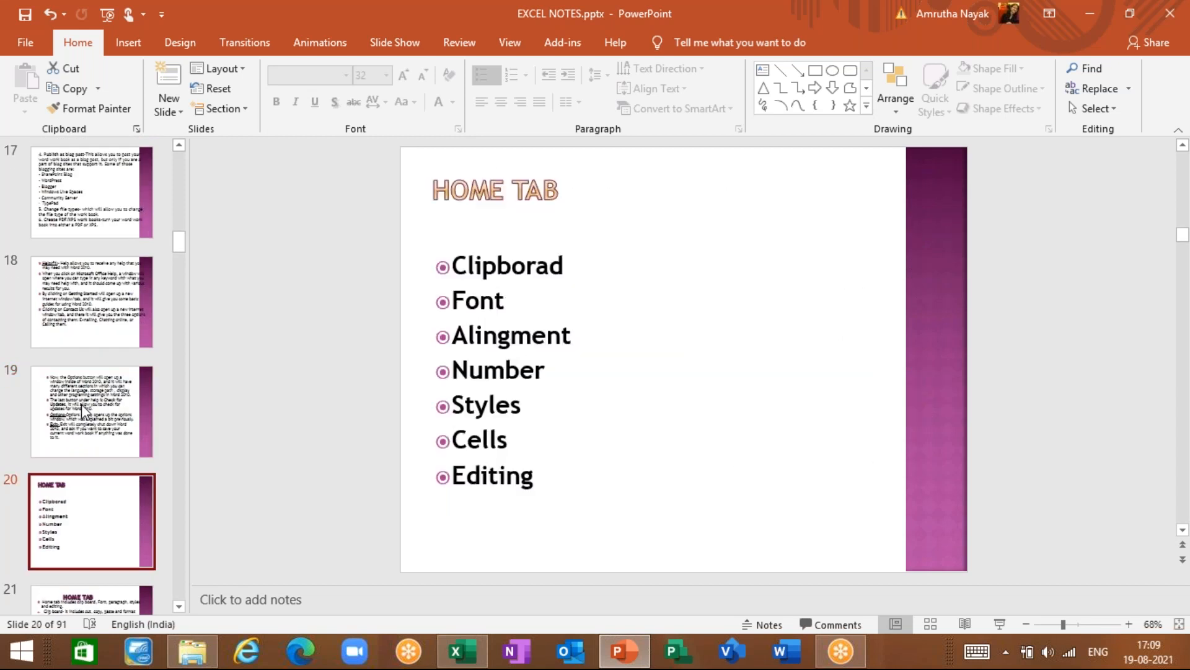
pyautogui.press('Down')
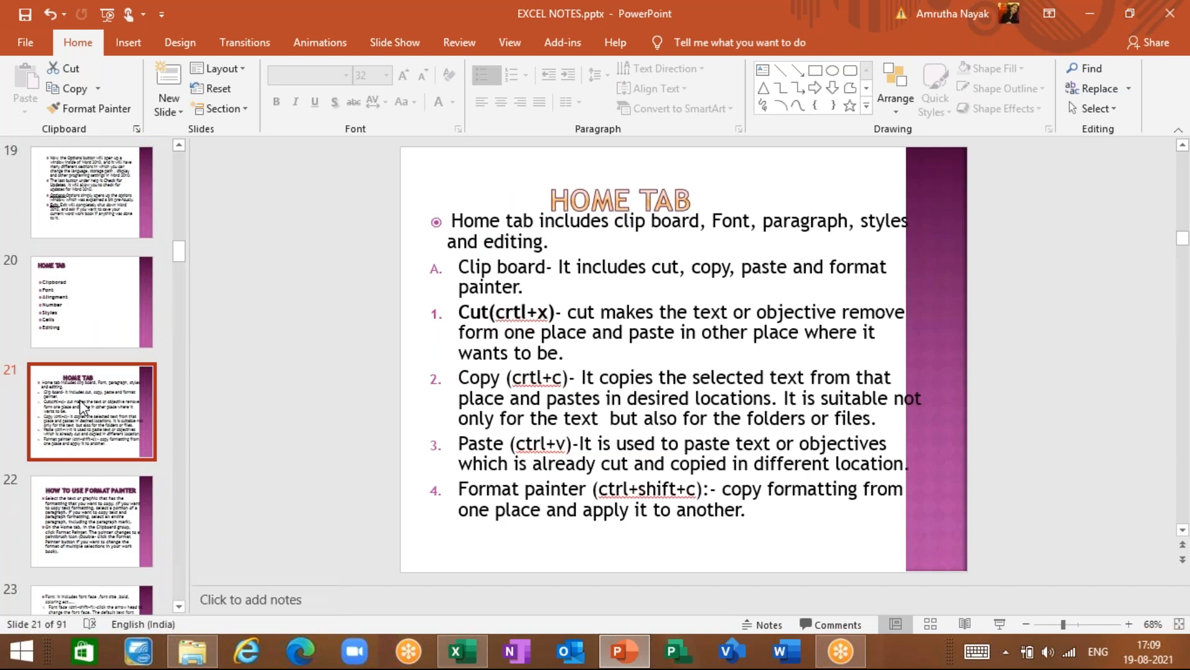
# - Present the slides from the Home tab clipboard notes through the font notes, end the show and switch back to the Excel workbook
pyautogui.hotkey('shift', 'F5')
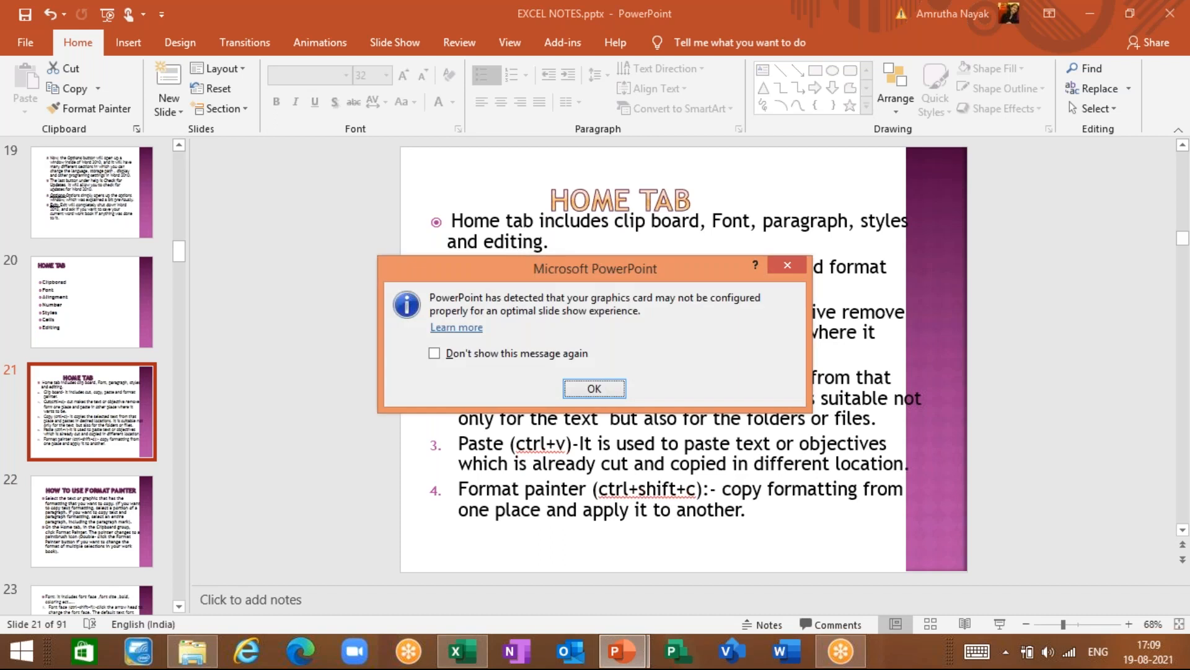
pyautogui.press('Return')
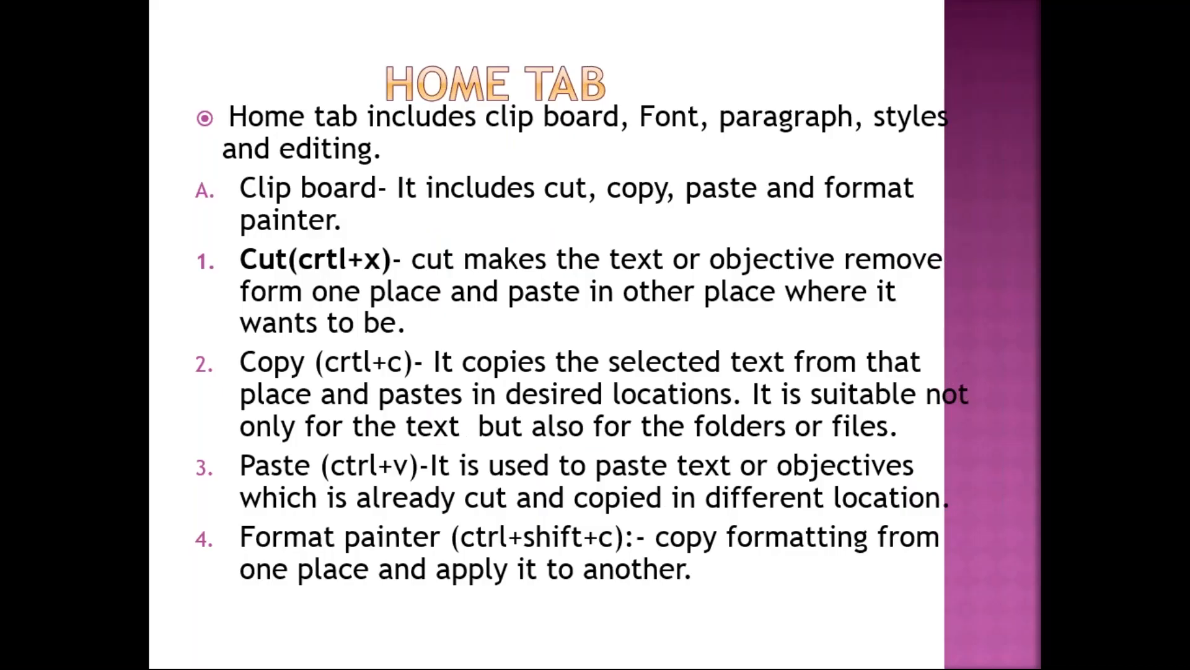
pyautogui.press('Right')
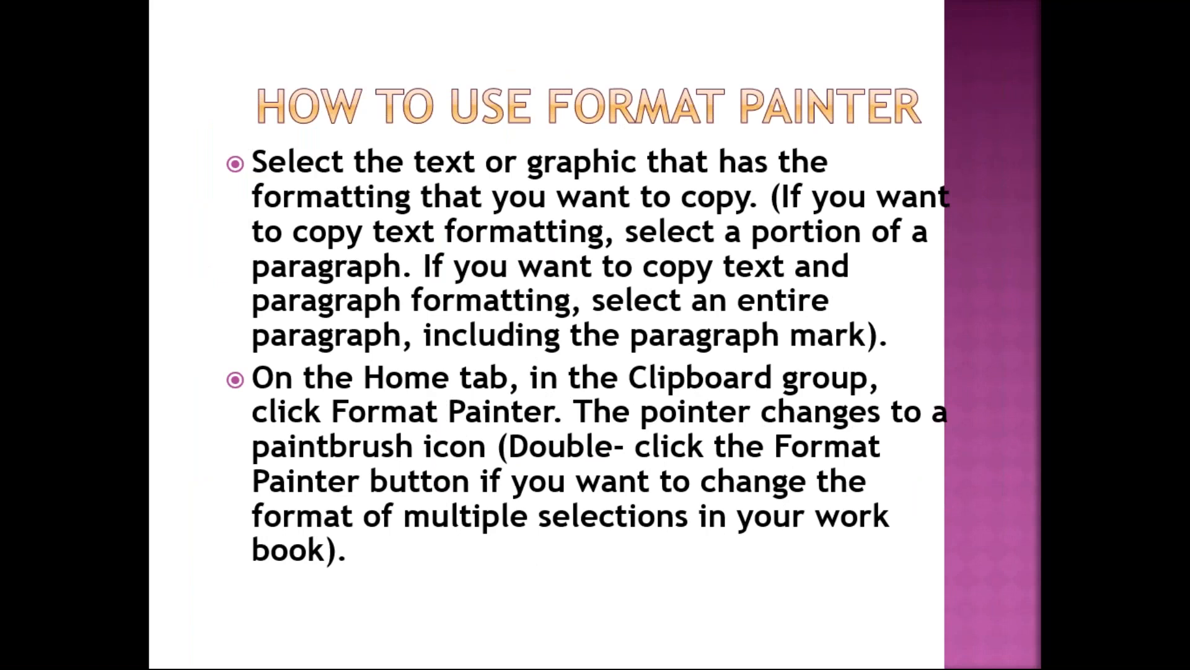
pyautogui.press('Right')
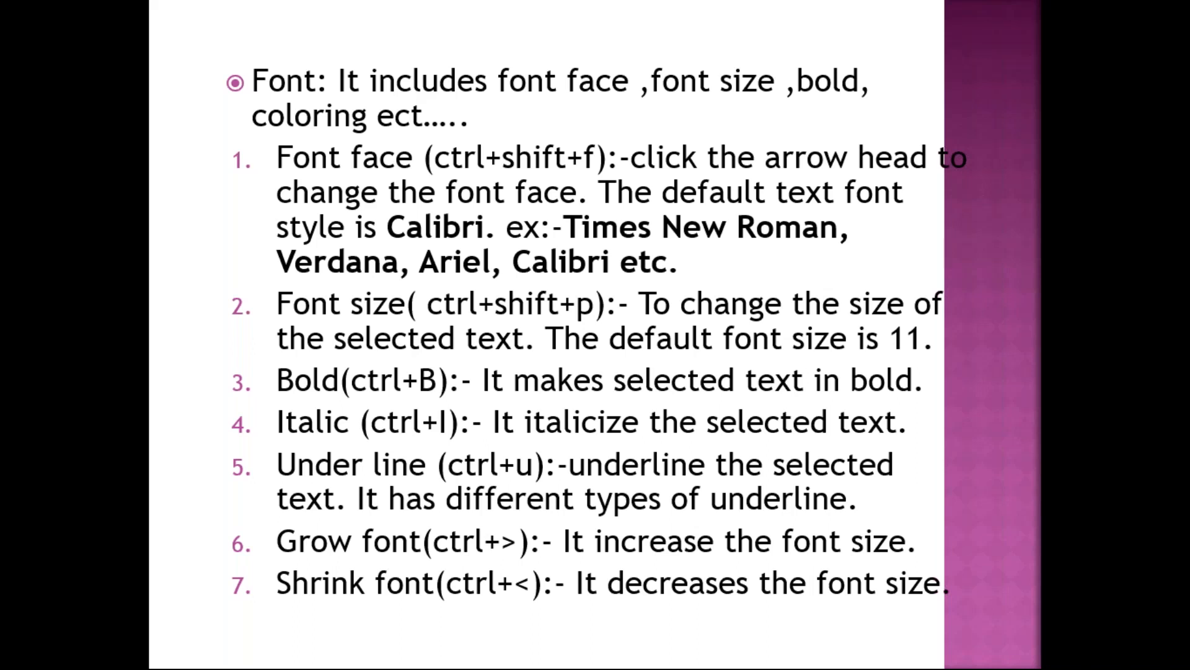
pyautogui.press('Escape')
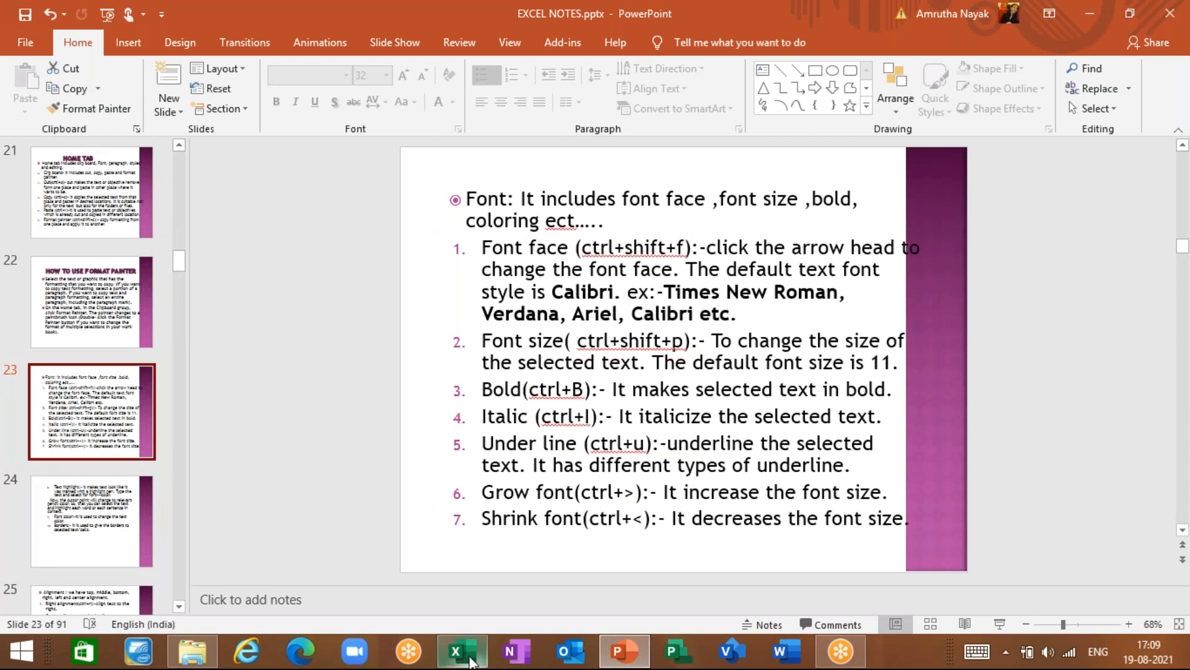
pyautogui.click(463, 652)
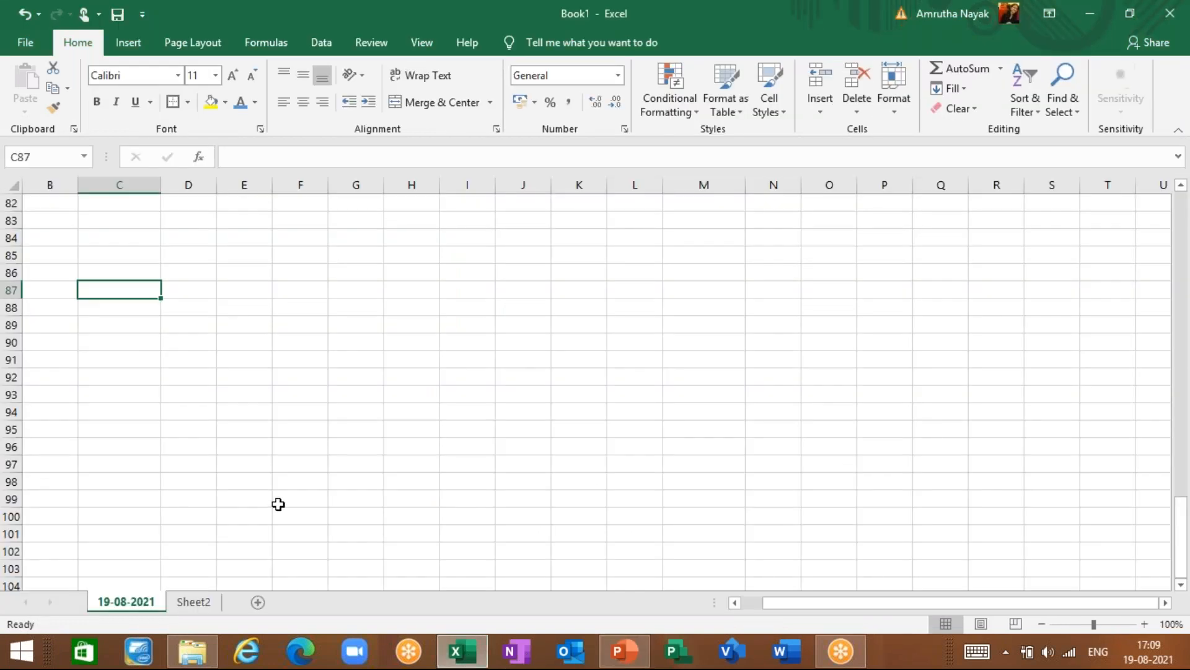
pyautogui.write('CV')
pyautogui.press('BackSpace')
pyautogui.press('BackSpace')
pyautogui.write('NICT')
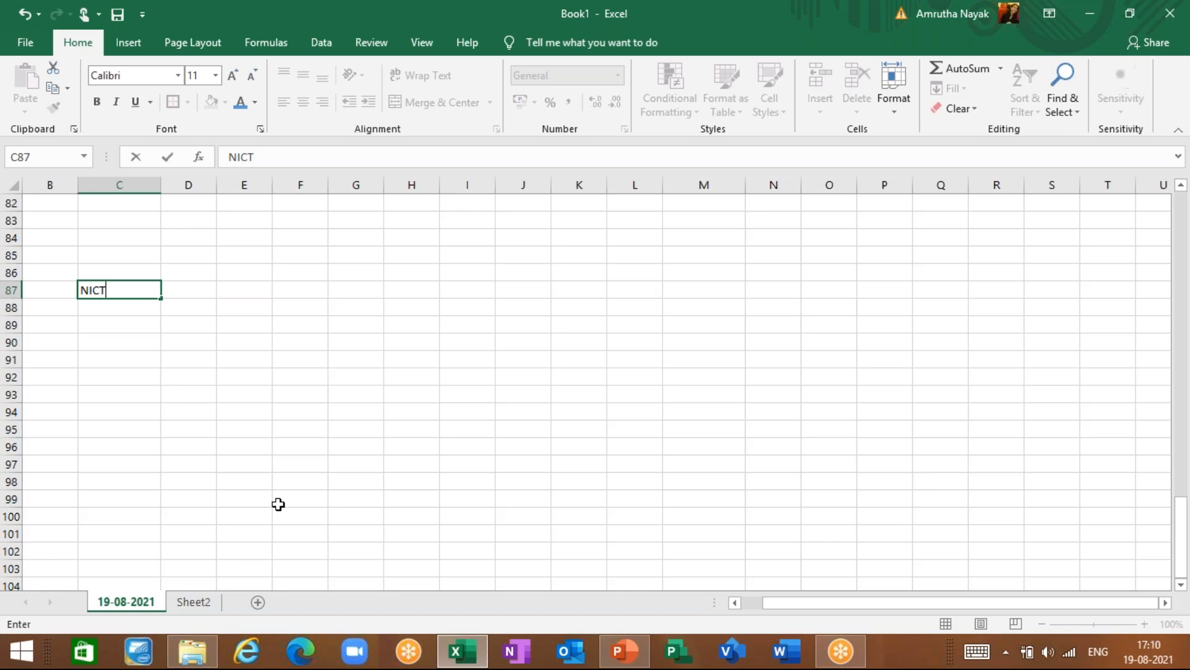
pyautogui.press('Return')
pyautogui.press('Up')
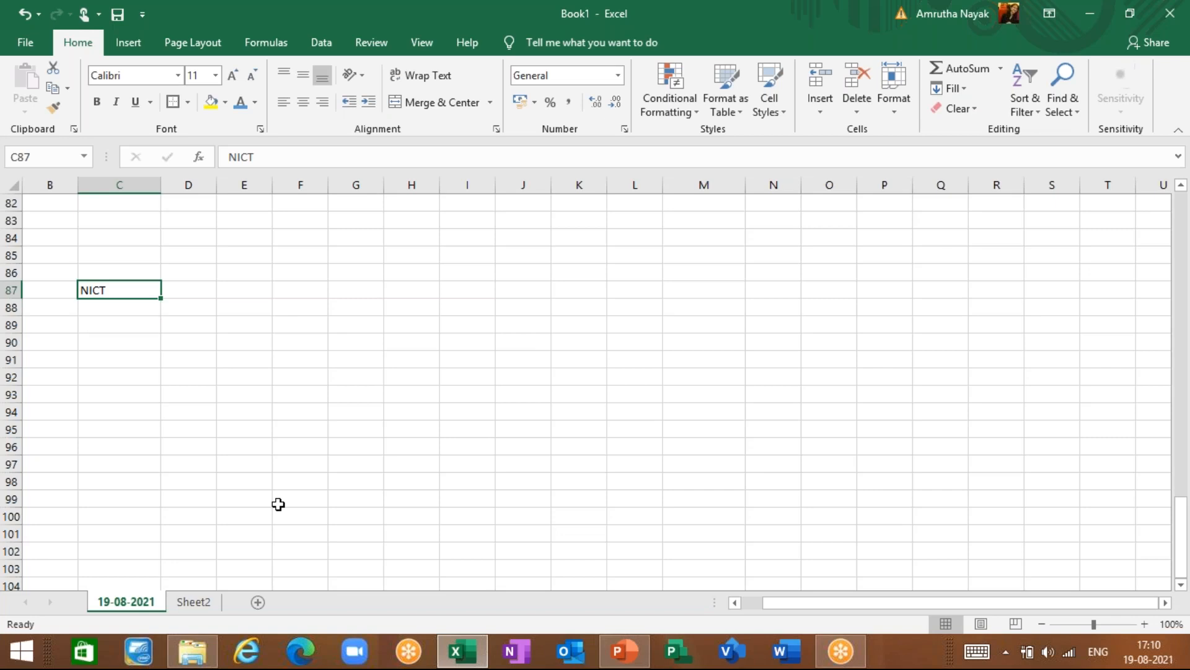
pyautogui.press('BackSpace')
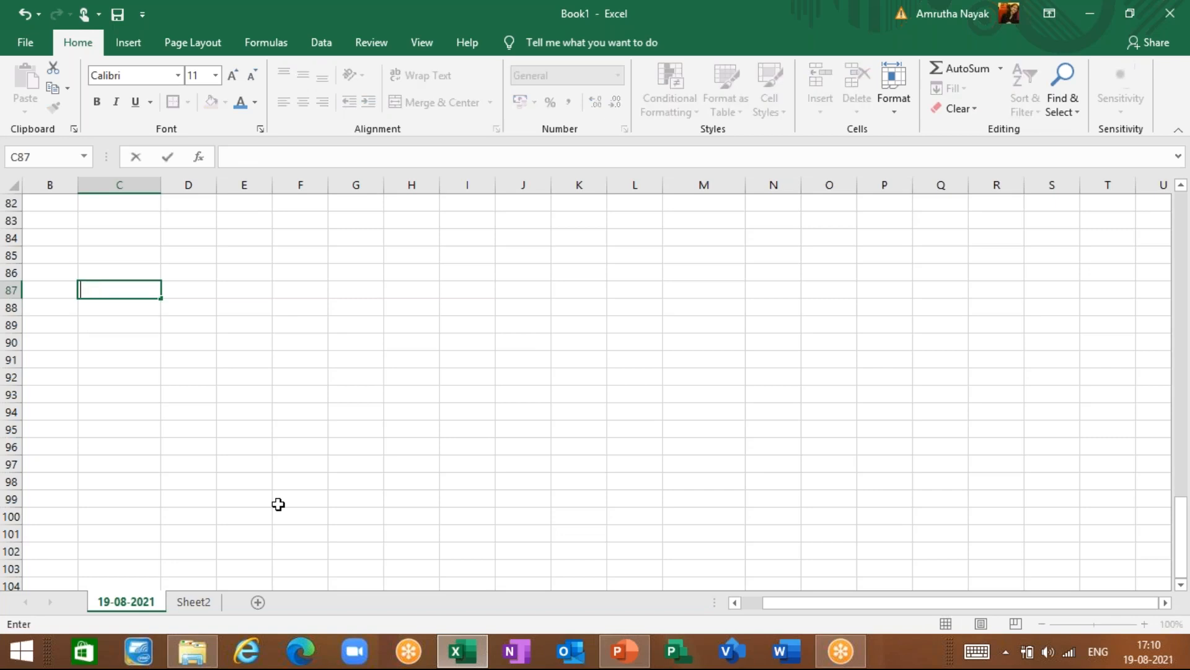
pyautogui.click(134, 323)
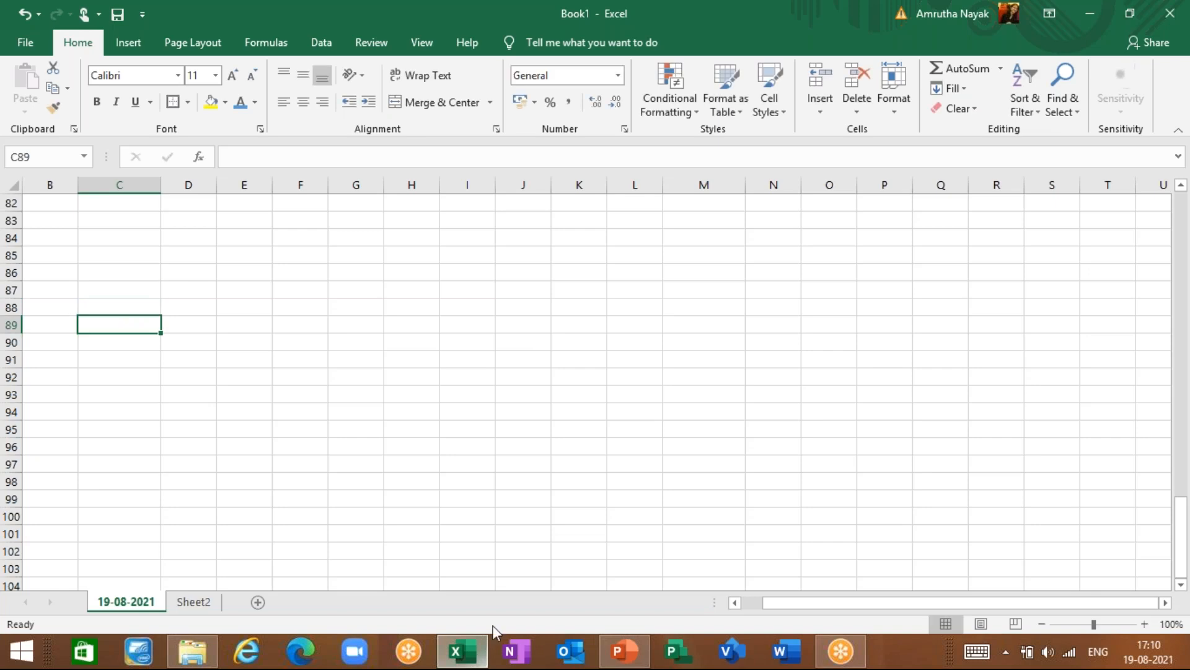
# - Switch to the EXCEL NOTES presentation in PowerPoint and present slide 24 on text highlight, font color and borders
pyautogui.click(624, 651)
pyautogui.click(102, 524)
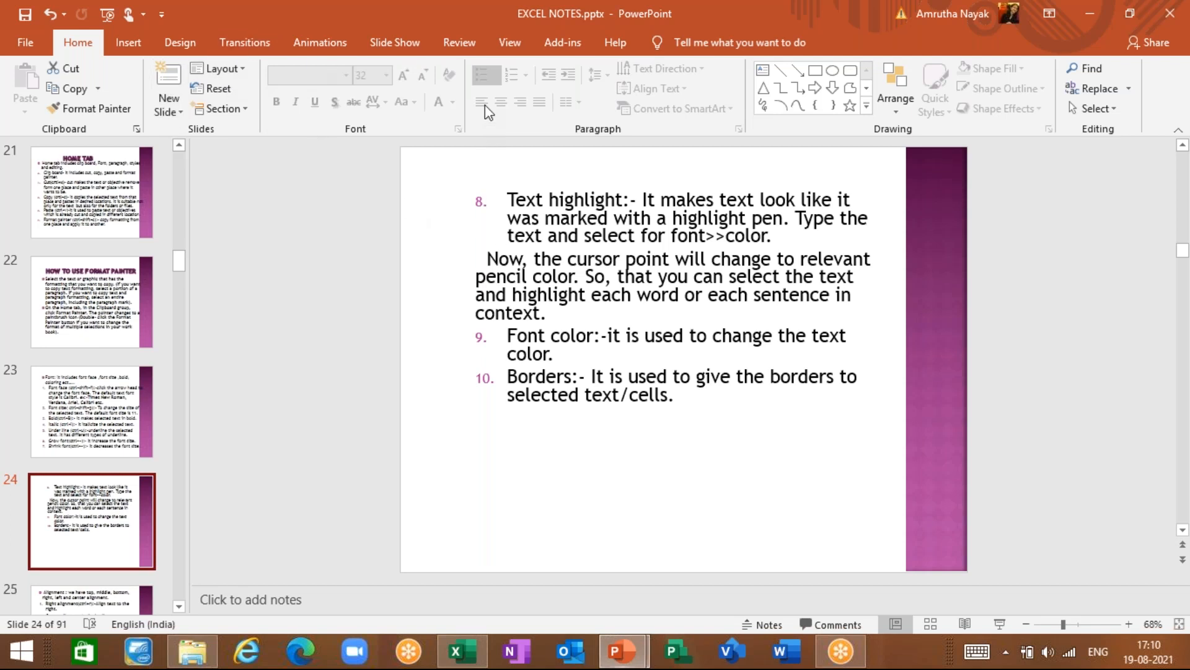
pyautogui.hotkey('shift', 'F5')
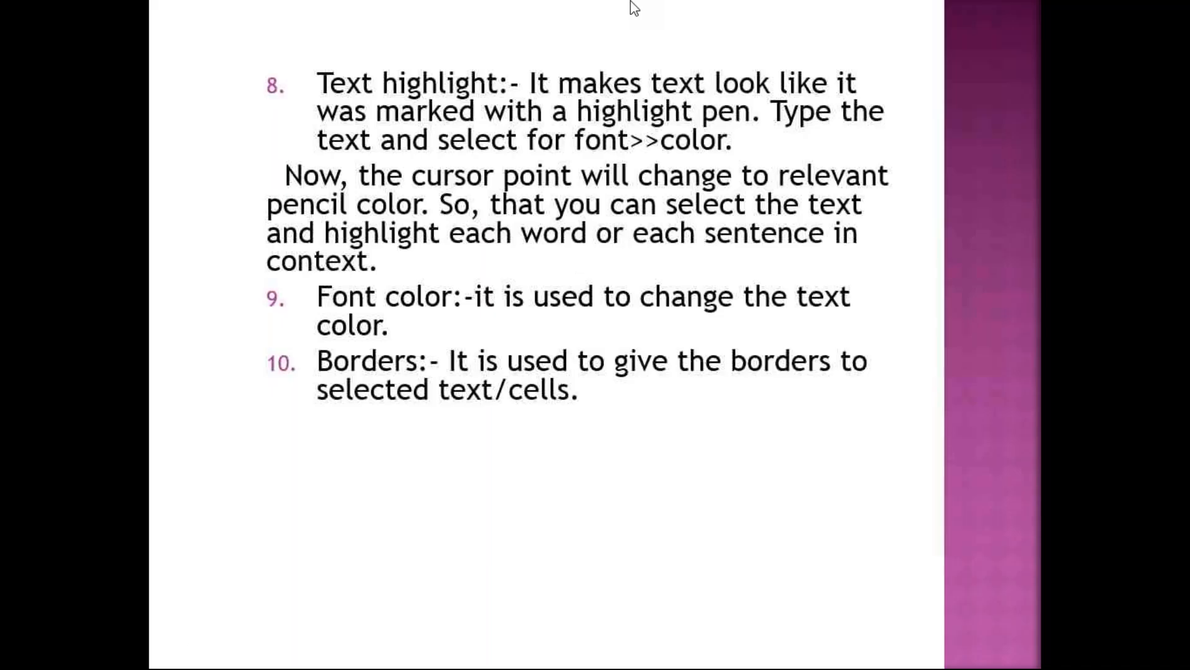
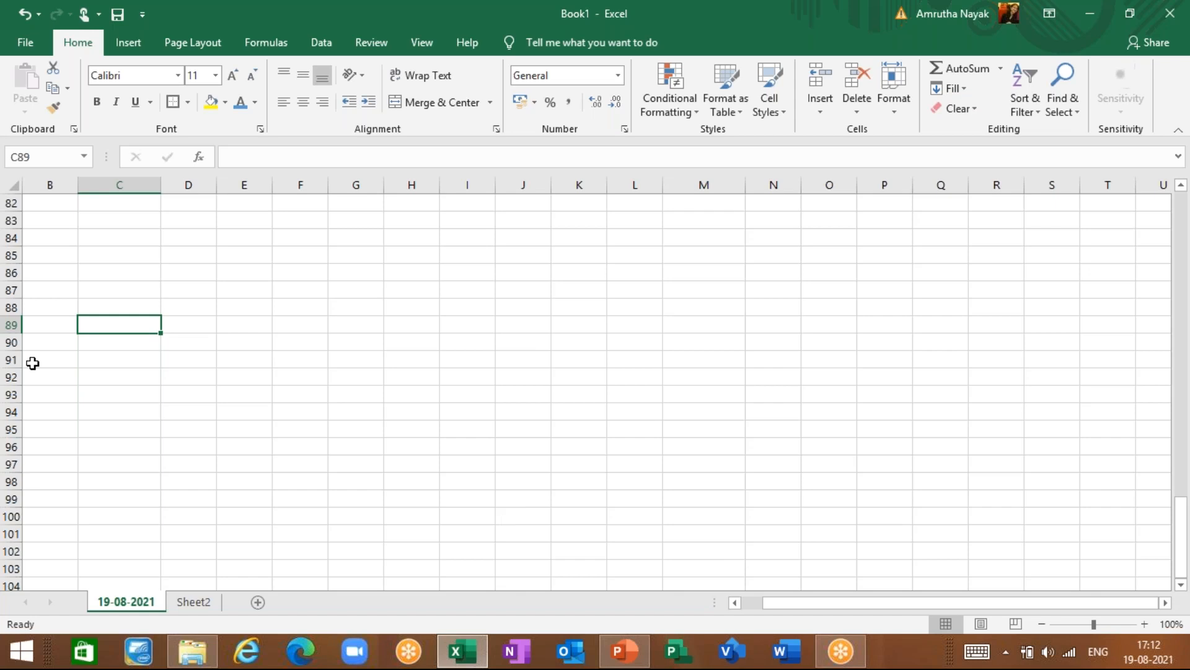
# - Enter NAMES in cell A82 and 12 in cell A83 of the 19-08-2021 sheet
pyautogui.scroll(3, 32, 363)
pyautogui.scroll(-6, 32, 364)
pyautogui.click(52, 213)
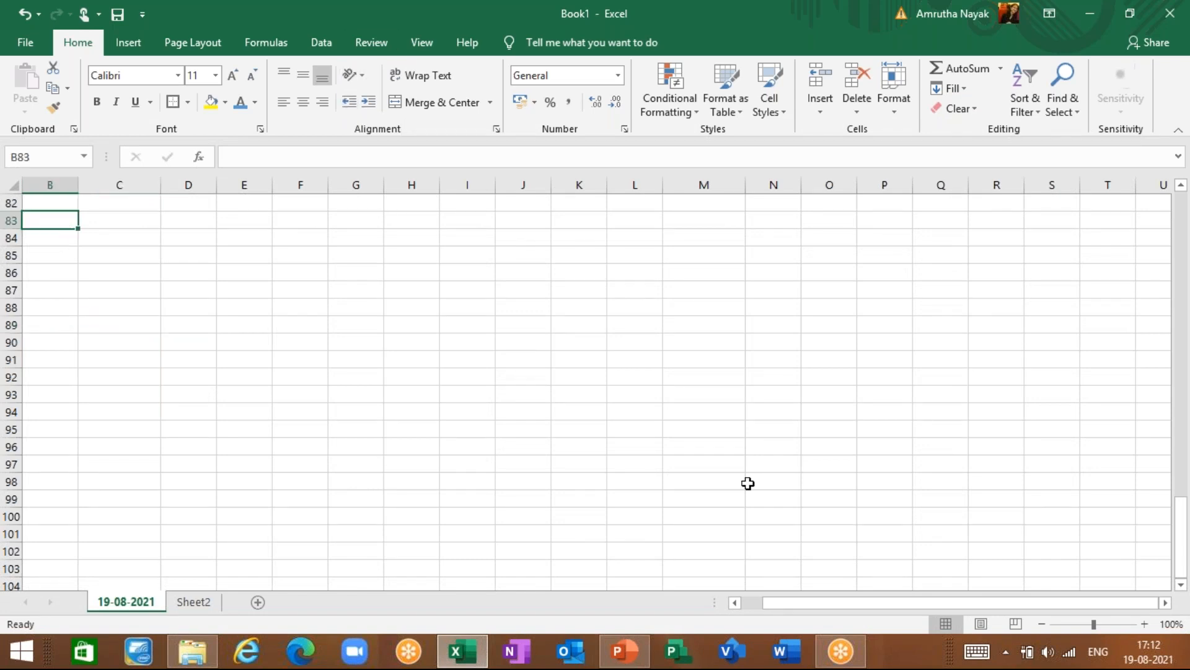
pyautogui.press('Left')
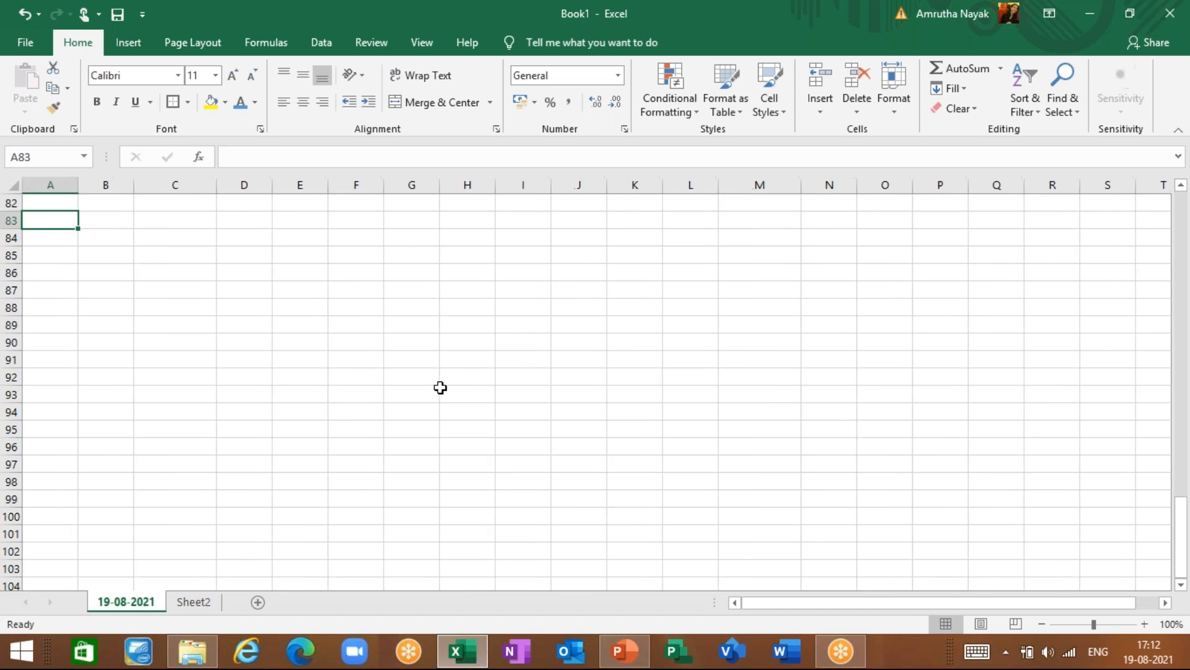
pyautogui.click(69, 199)
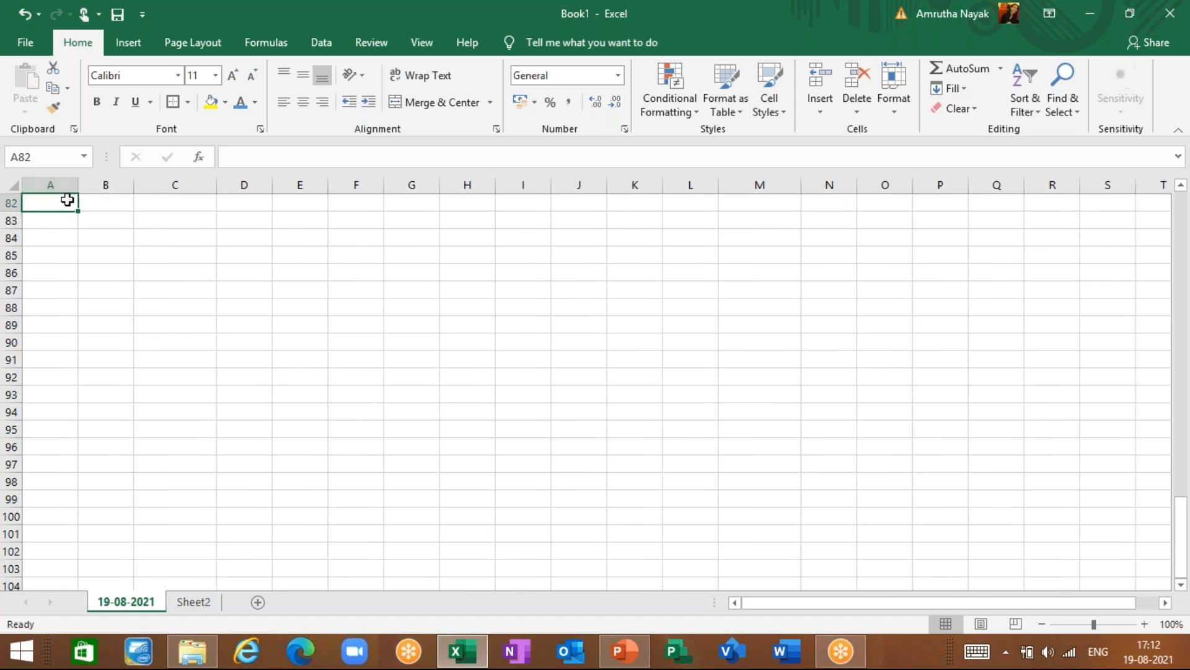
pyautogui.write('NAMES')
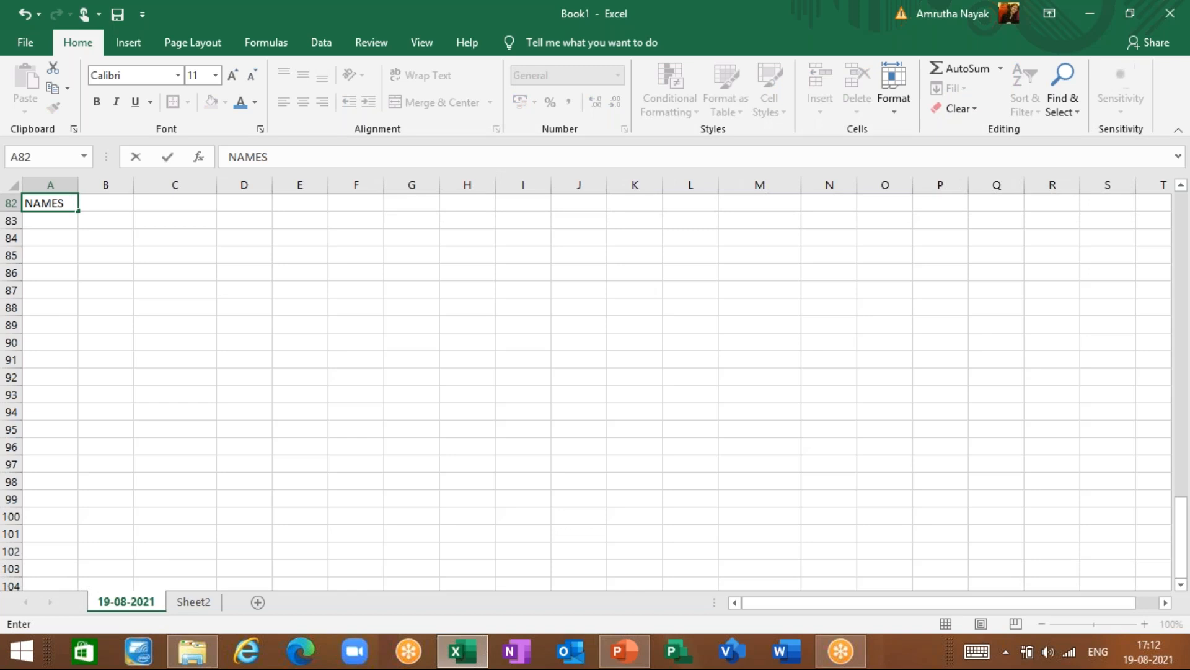
pyautogui.press('Return')
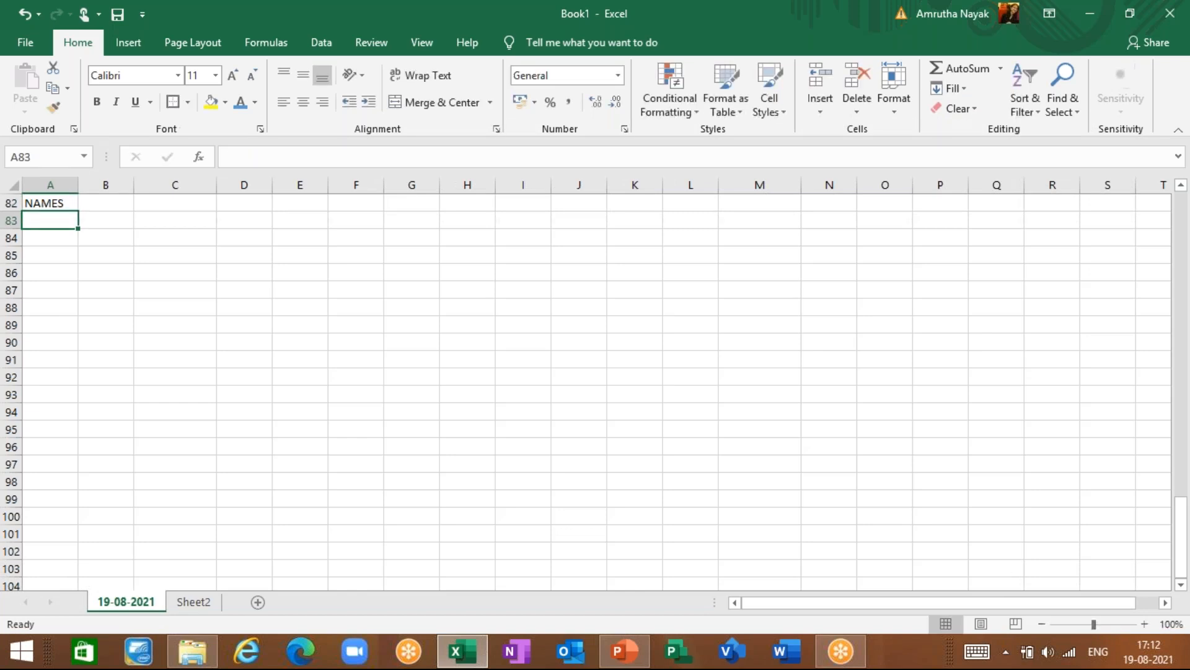
pyautogui.write('12')
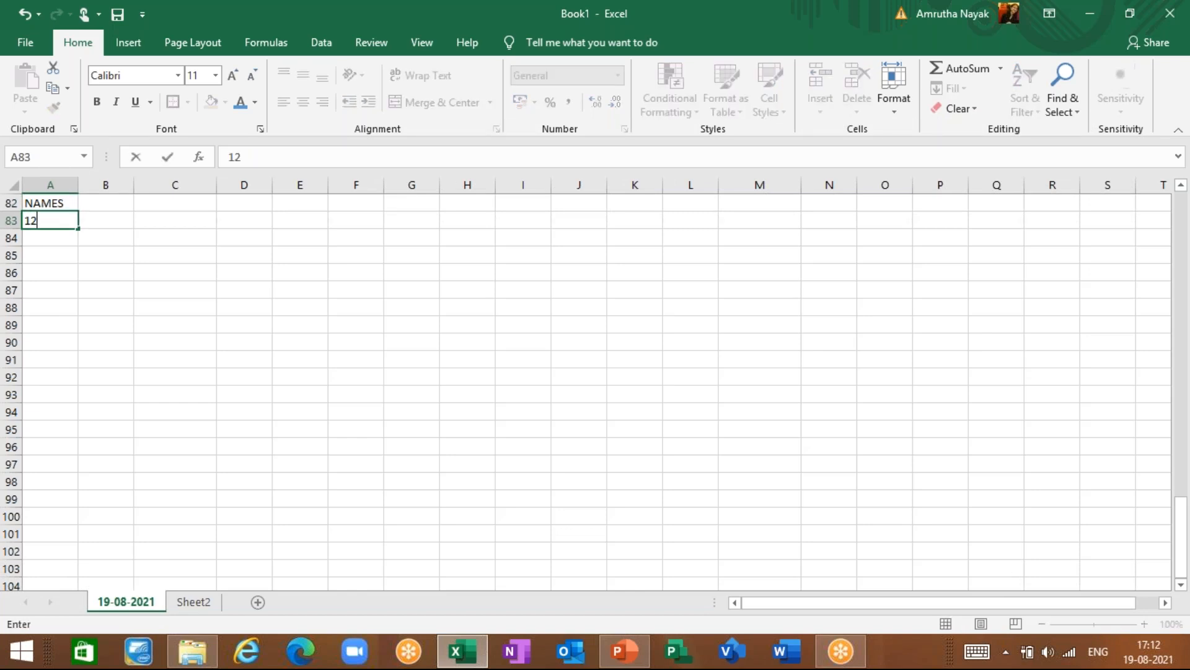
pyautogui.press('Return')
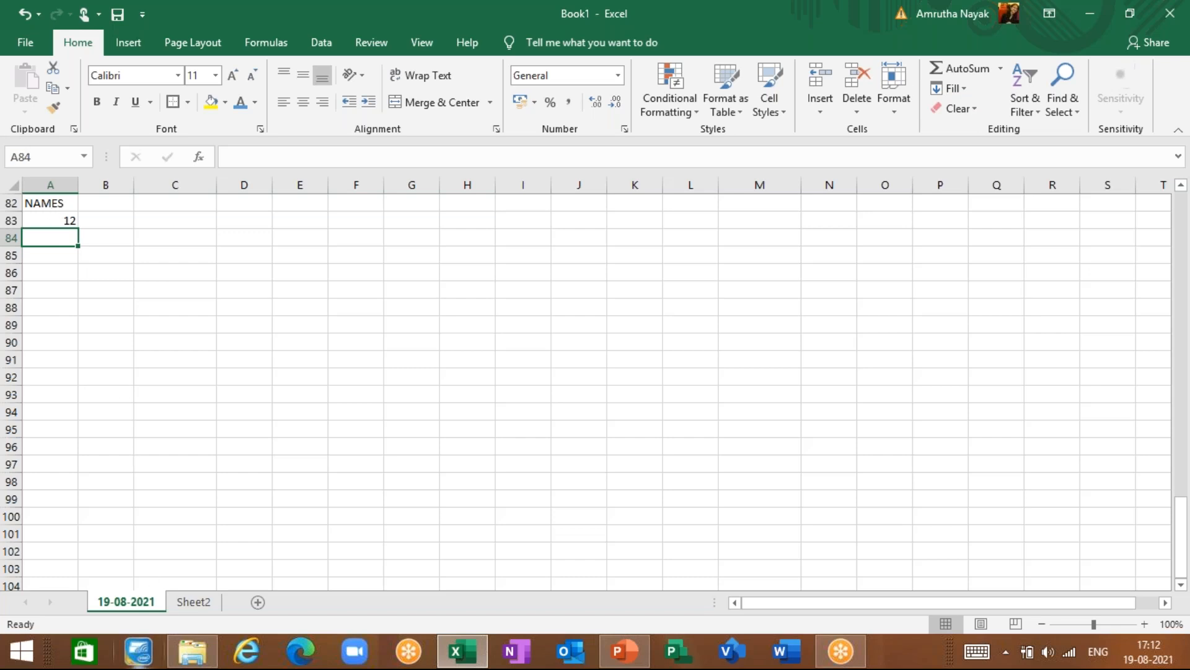
# - Check Sheet2, then review the existing tables on the 19-08-2021 sheet, selecting the REG NO, NAMES and MARKS table in A1:C6
pyautogui.click(194, 601)
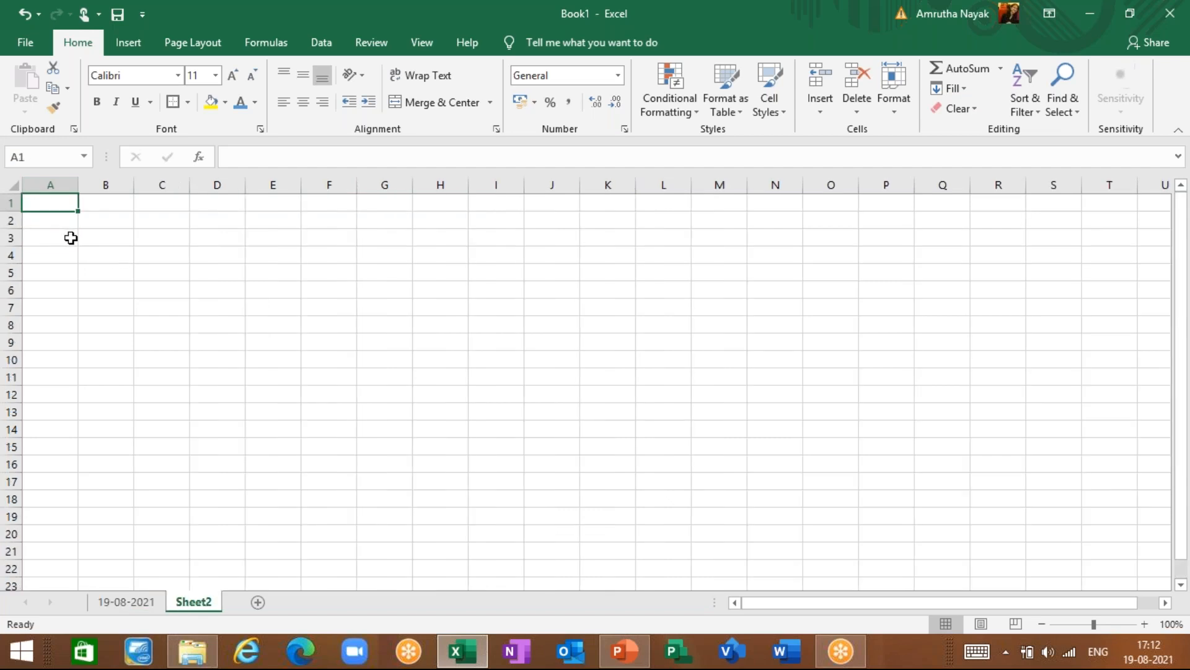
pyautogui.click(119, 603)
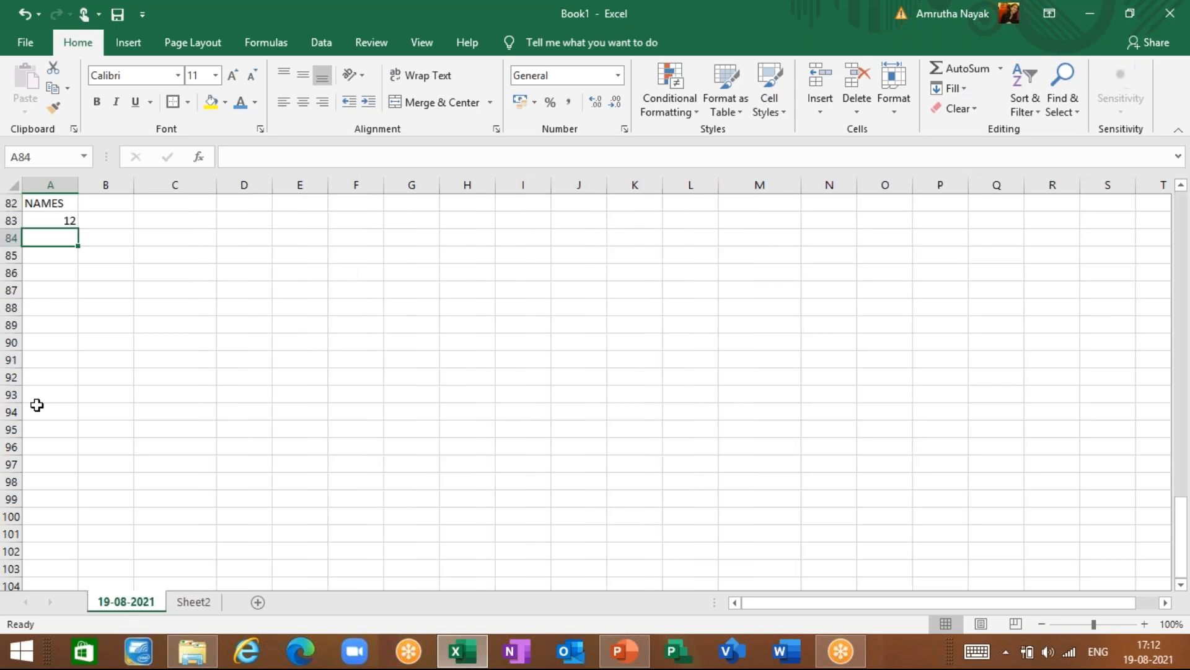
pyautogui.scroll(10, 38, 405)
pyautogui.scroll(-7, 37, 386)
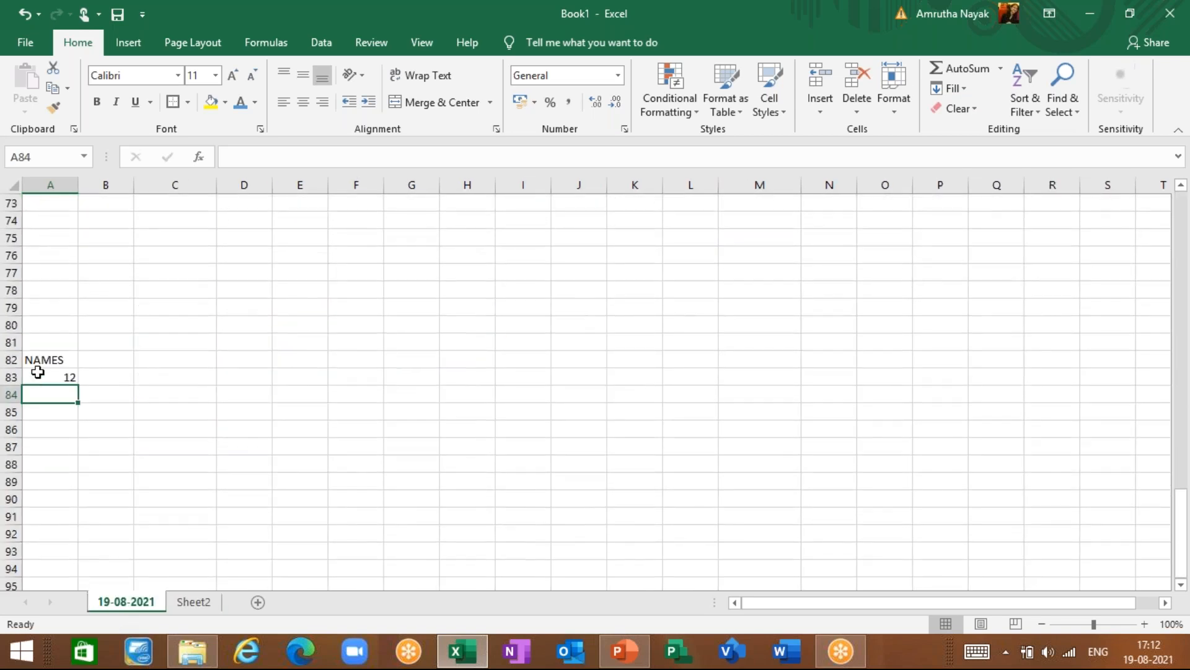
pyautogui.scroll(-3, 38, 372)
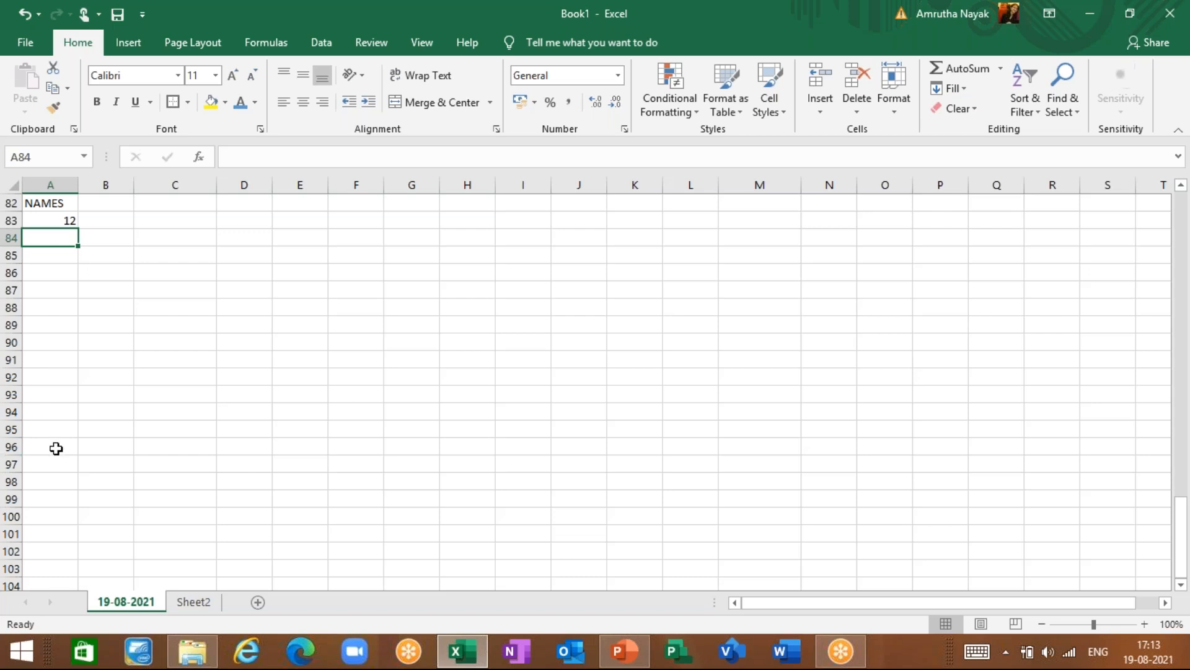
pyautogui.scroll(9, 55, 394)
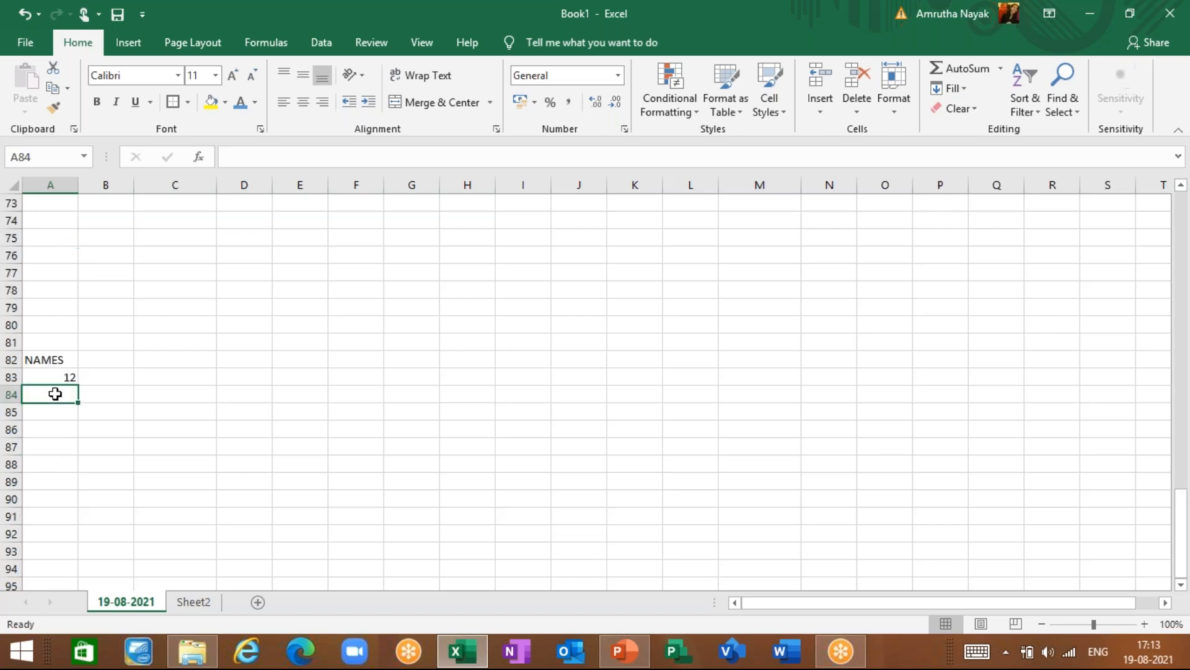
pyautogui.scroll(14, 54, 394)
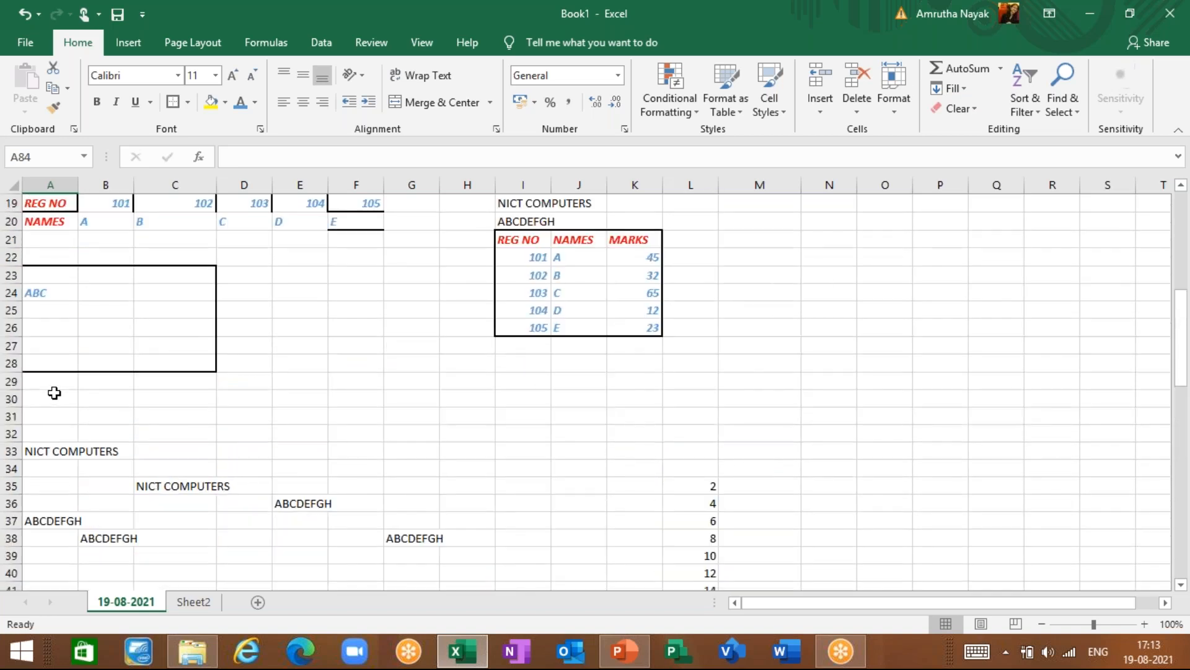
pyautogui.scroll(5, 55, 393)
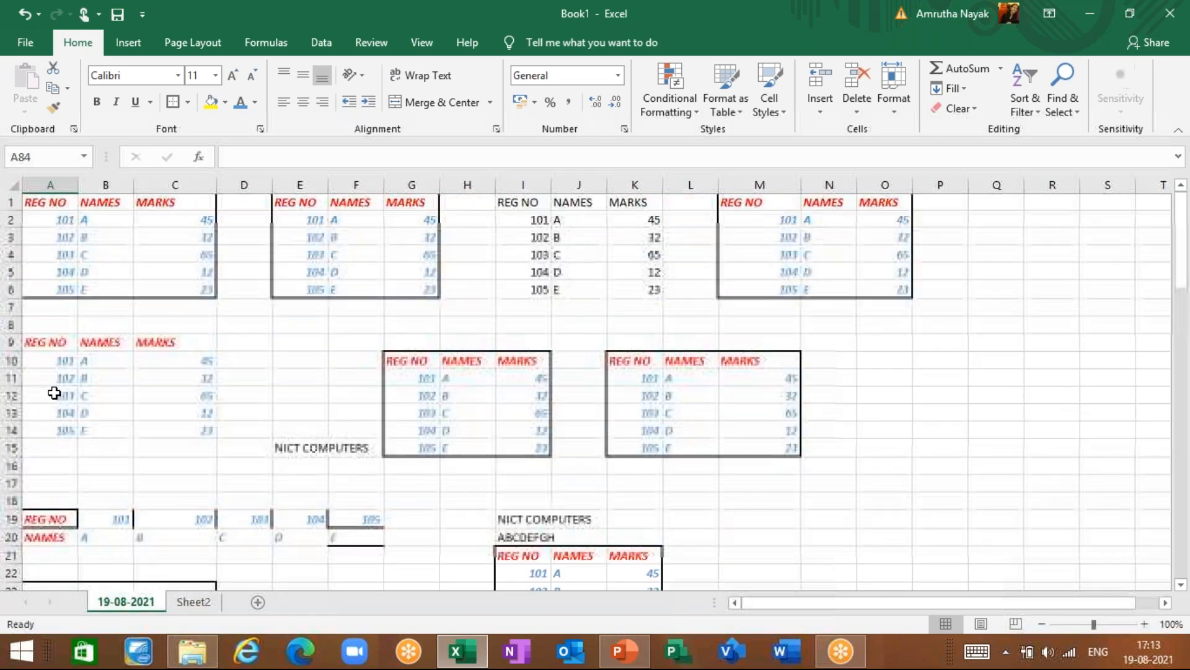
pyautogui.click(30, 201)
pyautogui.moveTo(52, 221); pyautogui.dragTo(168, 295)
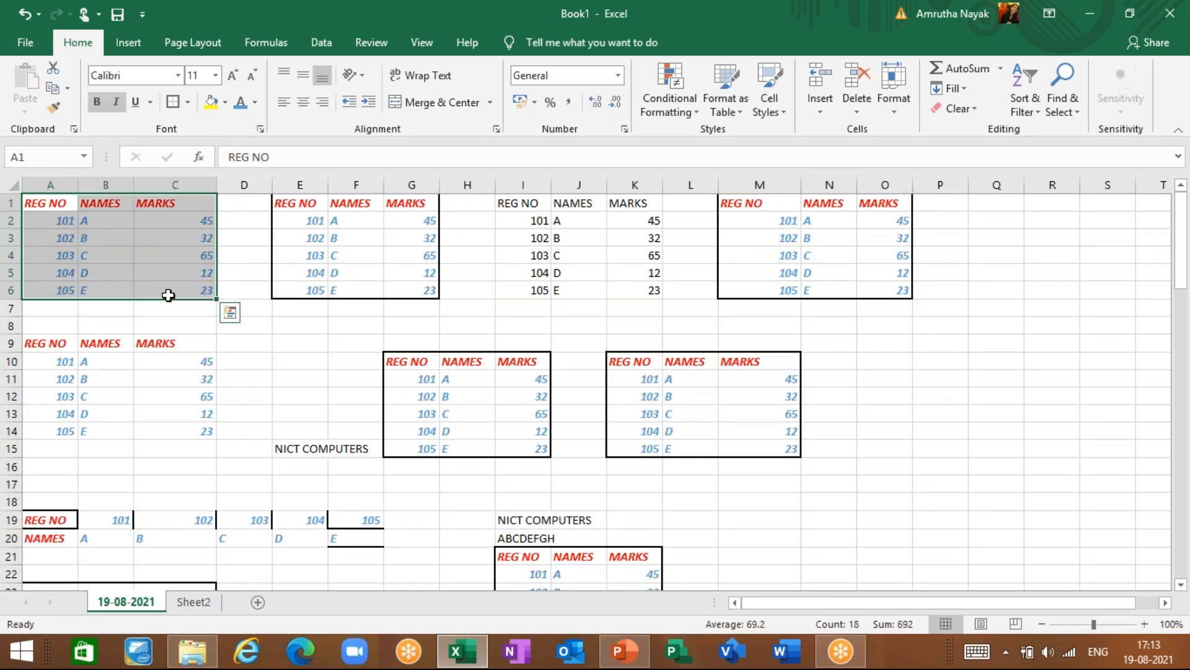
pyautogui.scroll(-1, 168, 295)
pyautogui.scroll(-20, 168, 296)
pyautogui.scroll(3, 50, 258)
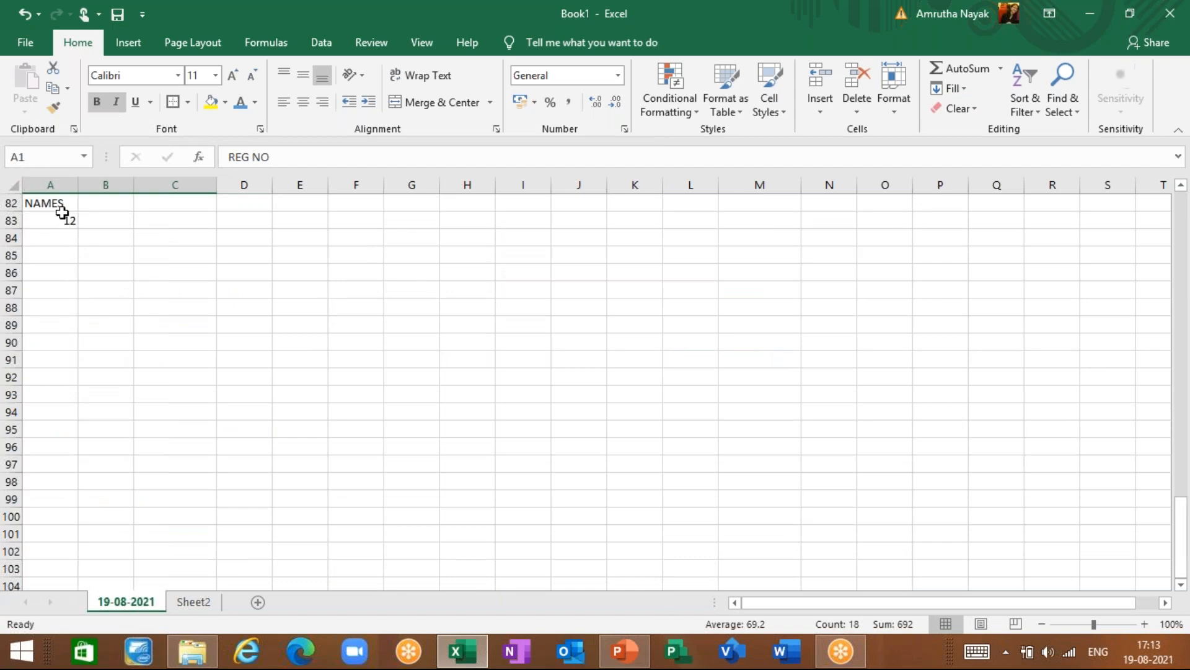
# - Clear the entries NAMES and 12 from cells A82 and A83
pyautogui.moveTo(64, 204); pyautogui.dragTo(69, 224)
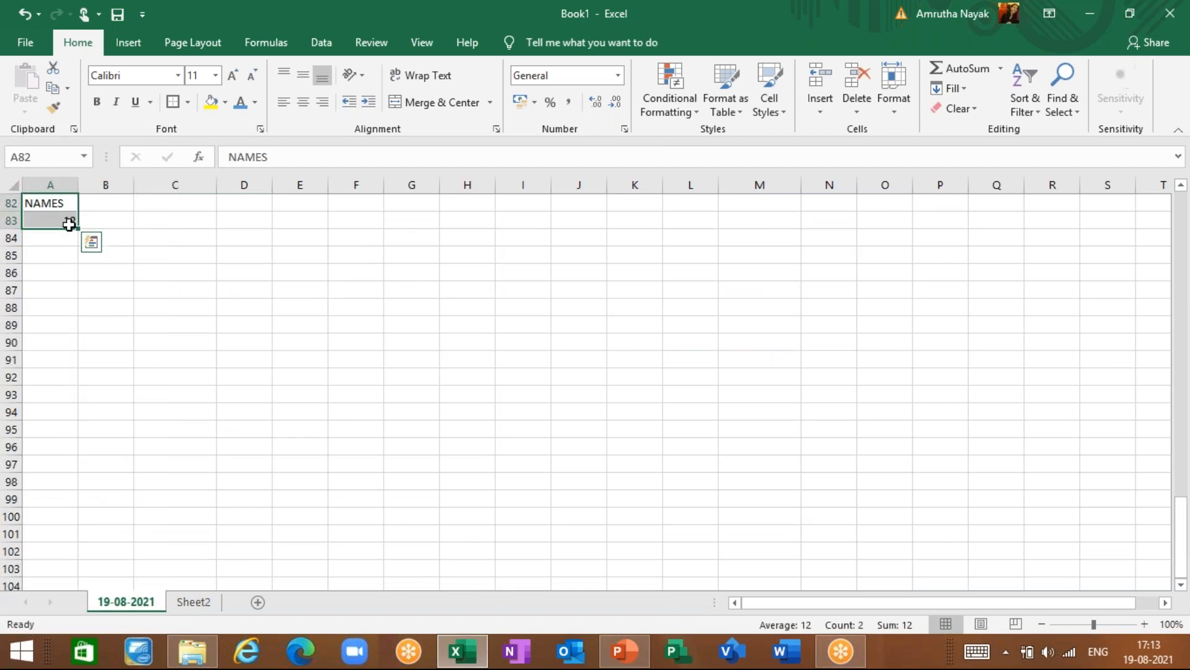
pyautogui.press('BackSpace')
pyautogui.press('Down')
pyautogui.press('BackSpace')
pyautogui.press('Up')
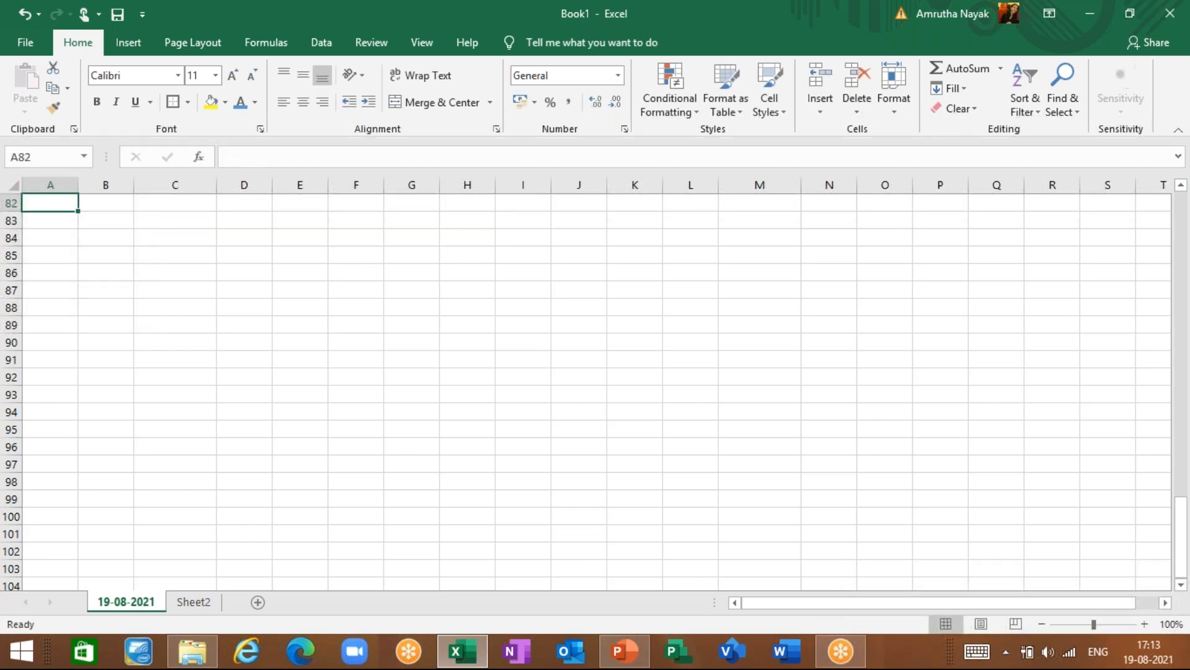
# - Enter the heading REG in cell A82 and the numbers 1001 to 1005 in cells A83 to A87
pyautogui.write('REG')
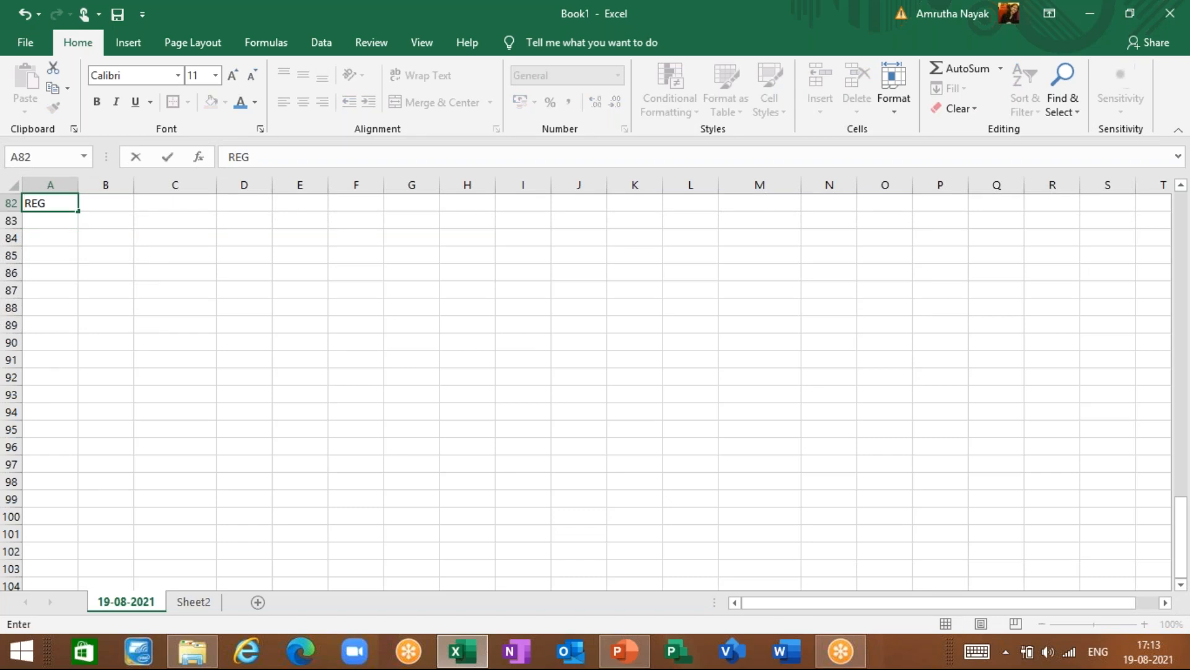
pyautogui.press('Return')
pyautogui.write('1001')
pyautogui.press('Return')
pyautogui.write('1002')
pyautogui.press('Return')
pyautogui.write('1003')
pyautogui.press('Return')
pyautogui.write('1004')
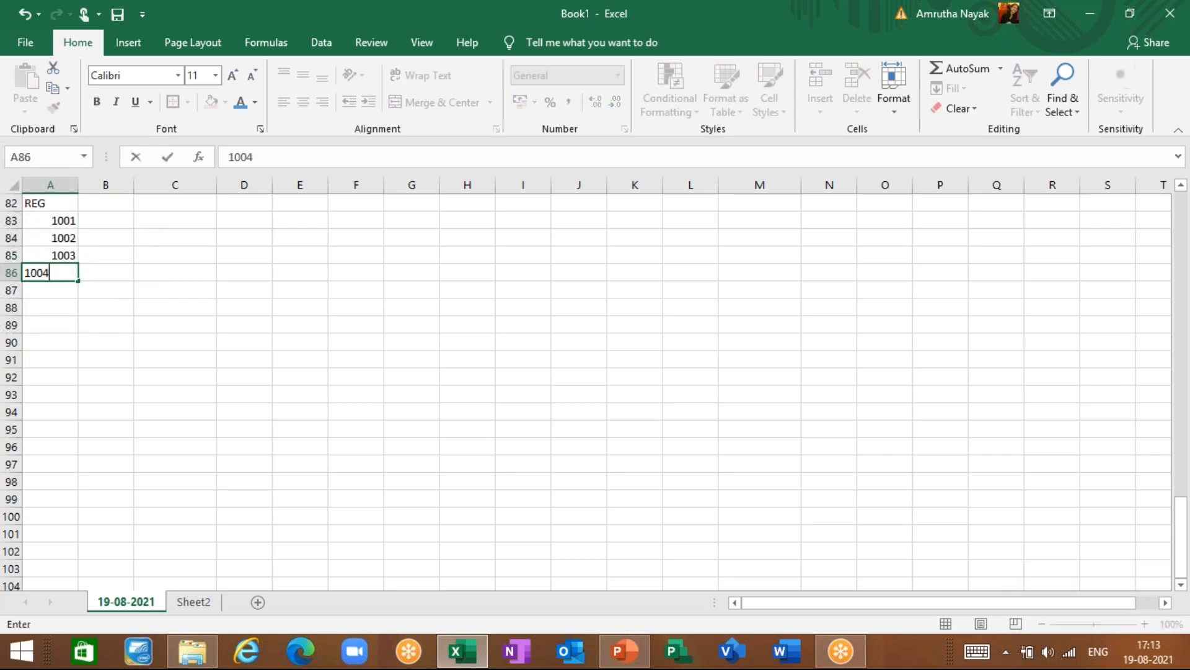
pyautogui.press('Return')
pyautogui.write('1005')
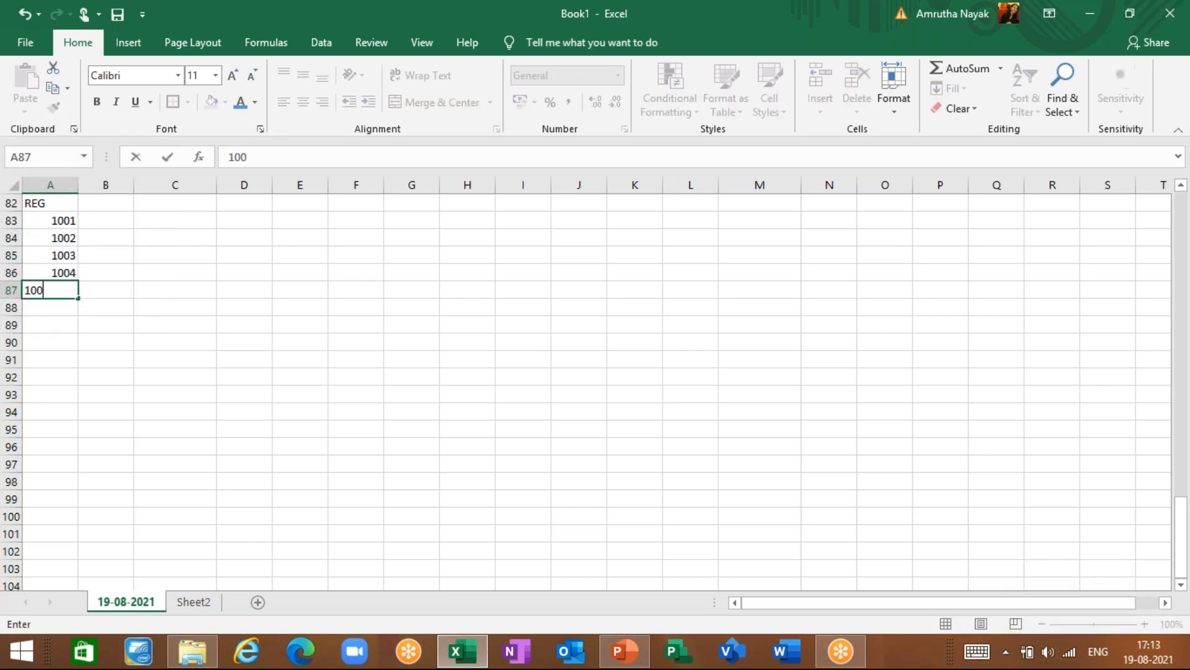
pyautogui.press('Return')
pyautogui.press('Up')
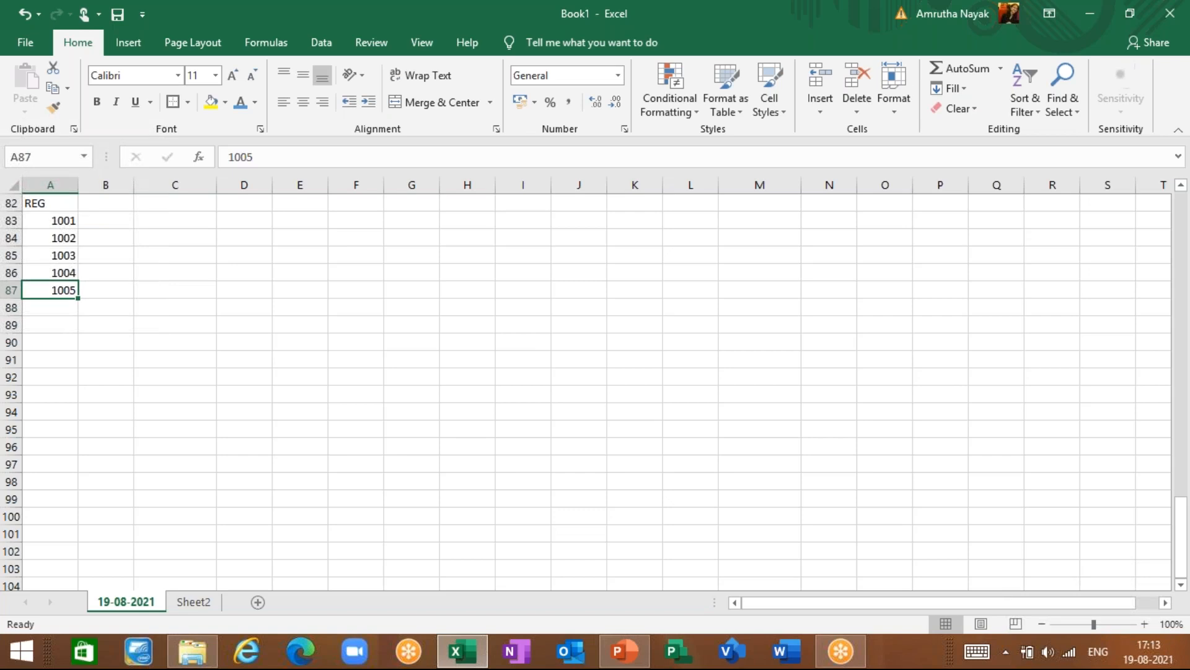
# - Enter the heading NAME in cell B82 and five people's first names in B83 to B87, then select cell C82
pyautogui.press('Right')
pyautogui.press('Up')
pyautogui.press('Up')
pyautogui.press('Up')
pyautogui.press('Up')
pyautogui.press('Up')
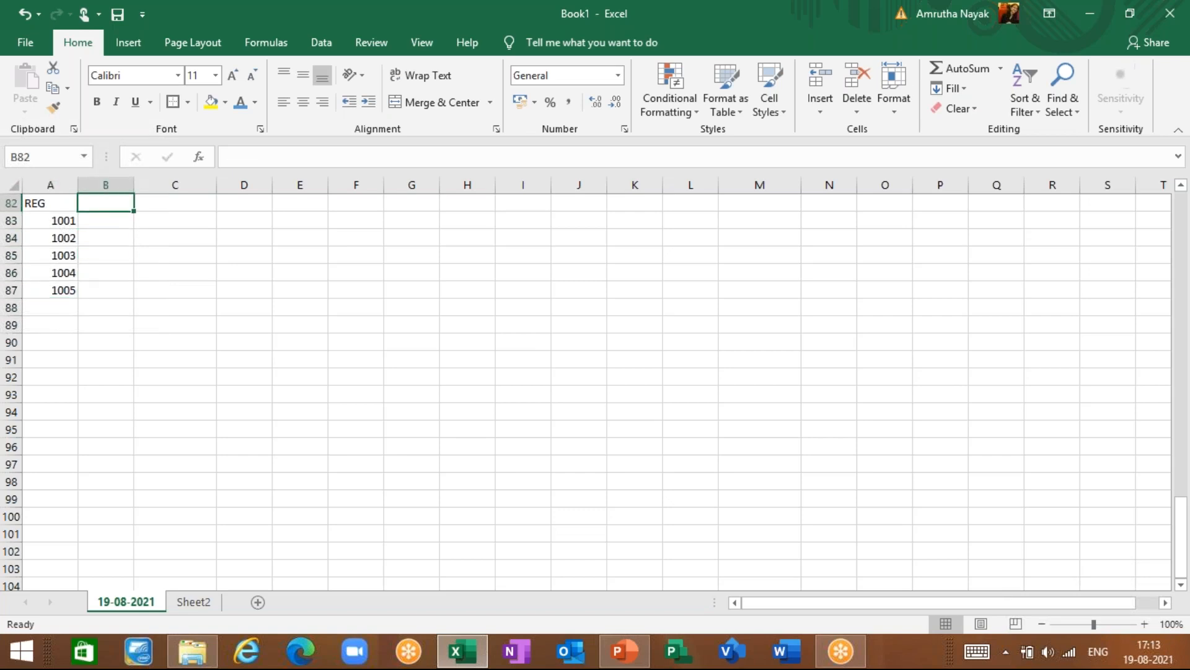
pyautogui.write('N')
pyautogui.press('BackSpace')
pyautogui.write('NAME')
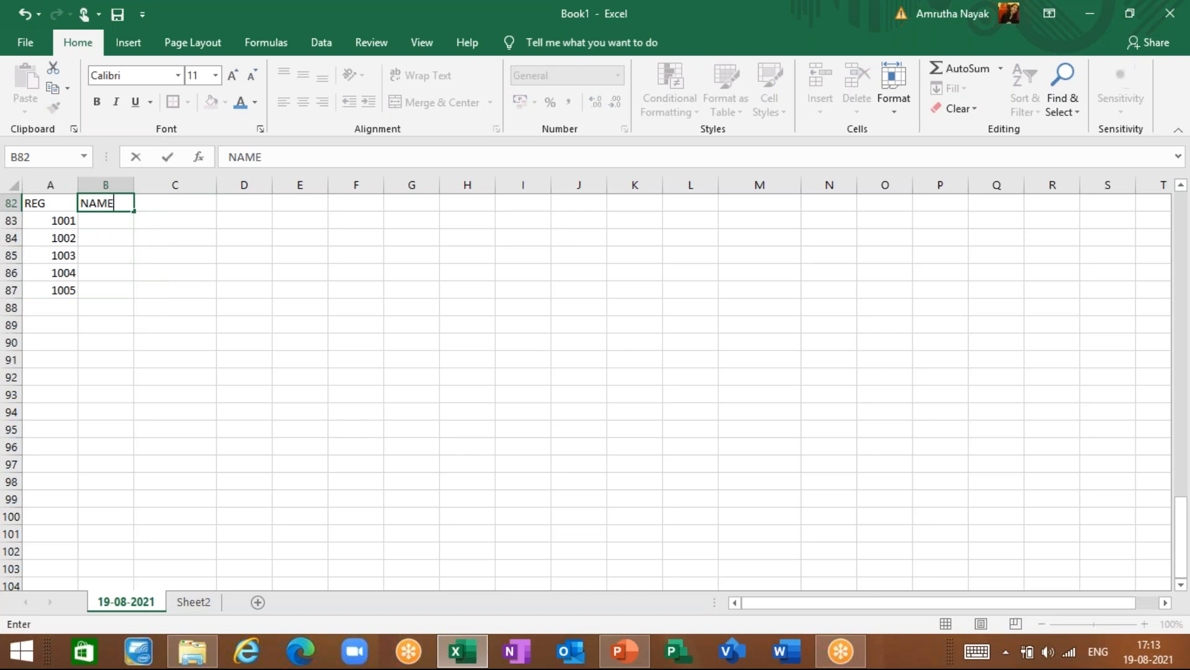
pyautogui.press('Return')
pyautogui.write('SONU')
pyautogui.press('Return')
pyautogui.write('MONU')
pyautogui.press('Return')
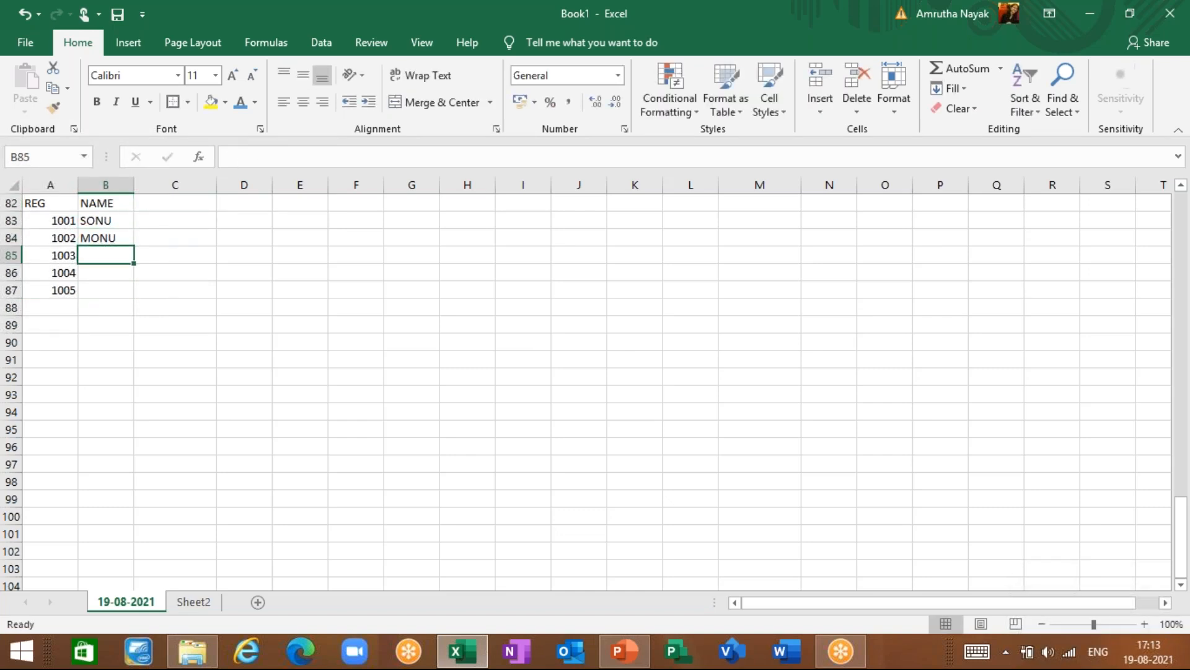
pyautogui.write('DONU')
pyautogui.press('Return')
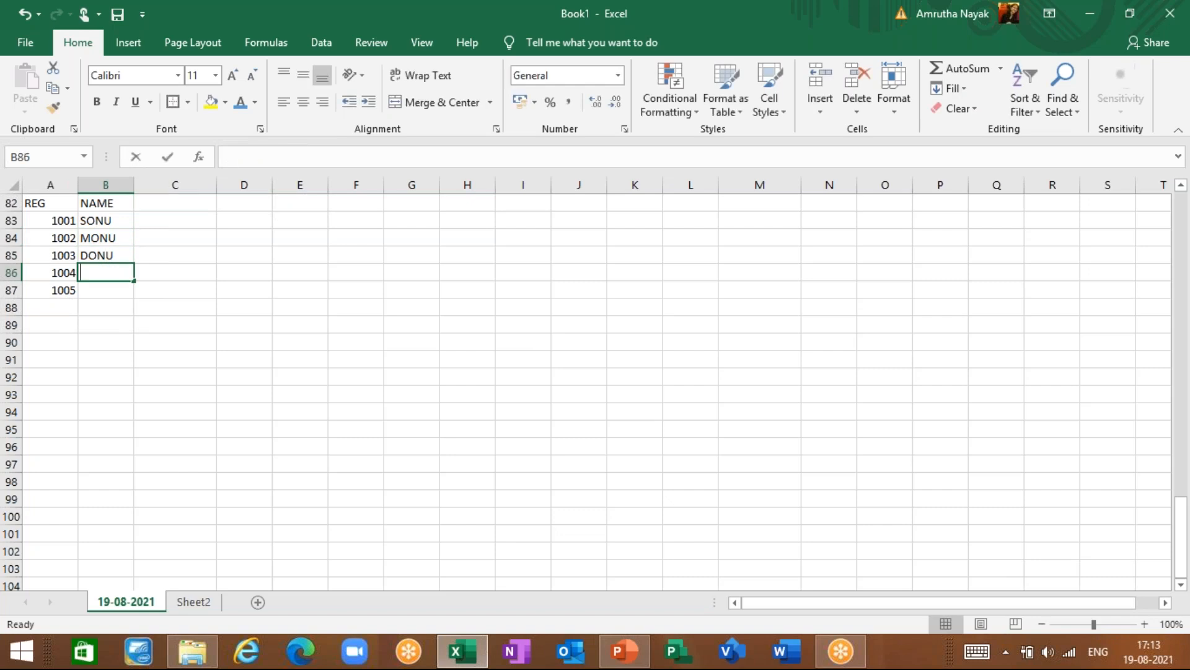
pyautogui.write('GONU')
pyautogui.press('Return')
pyautogui.write('TONU')
pyautogui.press('Tab')
pyautogui.press('Up')
pyautogui.press('Up')
pyautogui.press('Up')
pyautogui.press('Up')
pyautogui.press('Up')
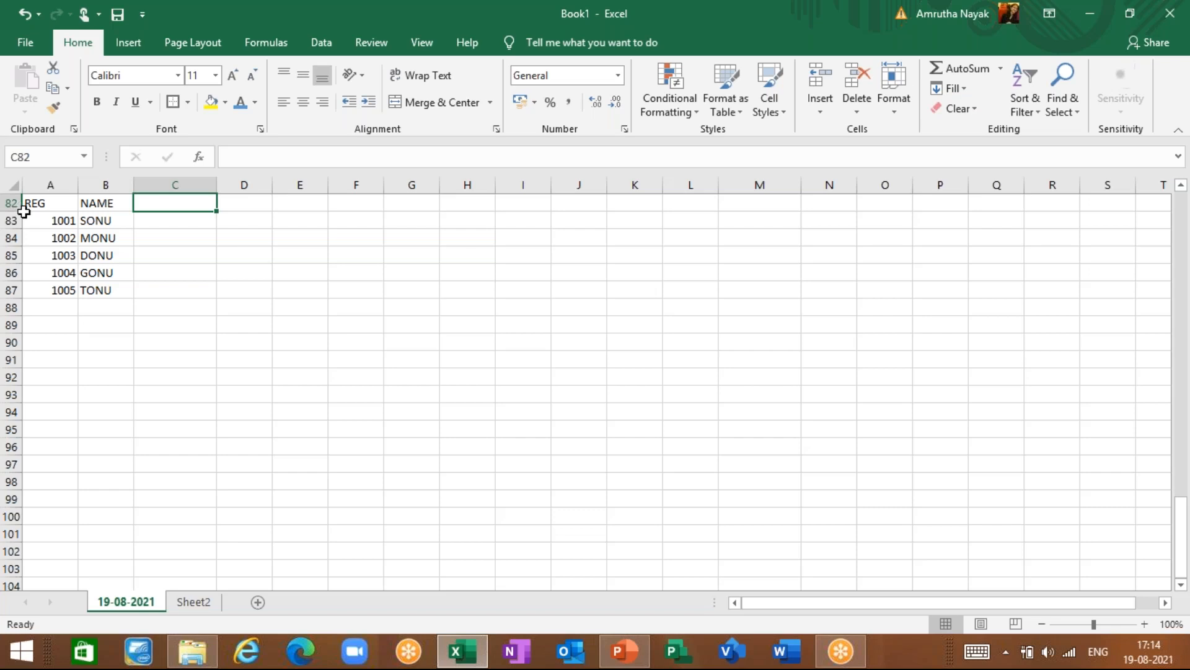
# - Increase the height of heading row 82 to about double
pyautogui.moveTo(18, 211); pyautogui.dragTo(19, 229)
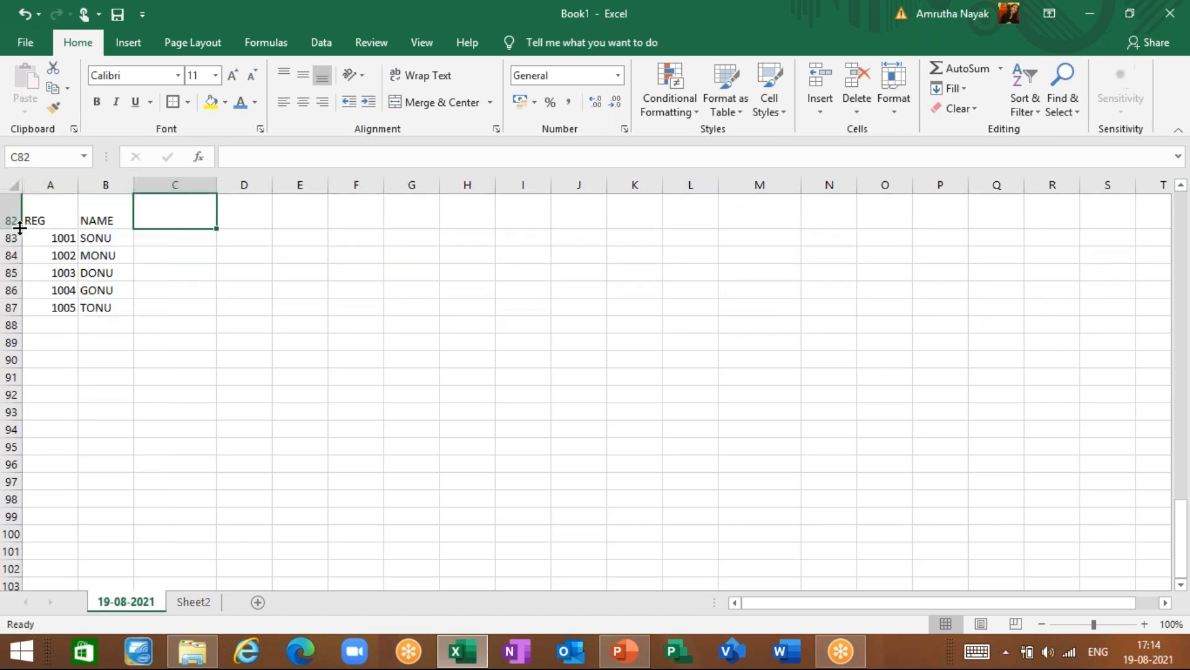
# - Try top, middle and bottom vertical alignment on the NAME heading in cell B82, finishing with bottom alignment
pyautogui.click(93, 214)
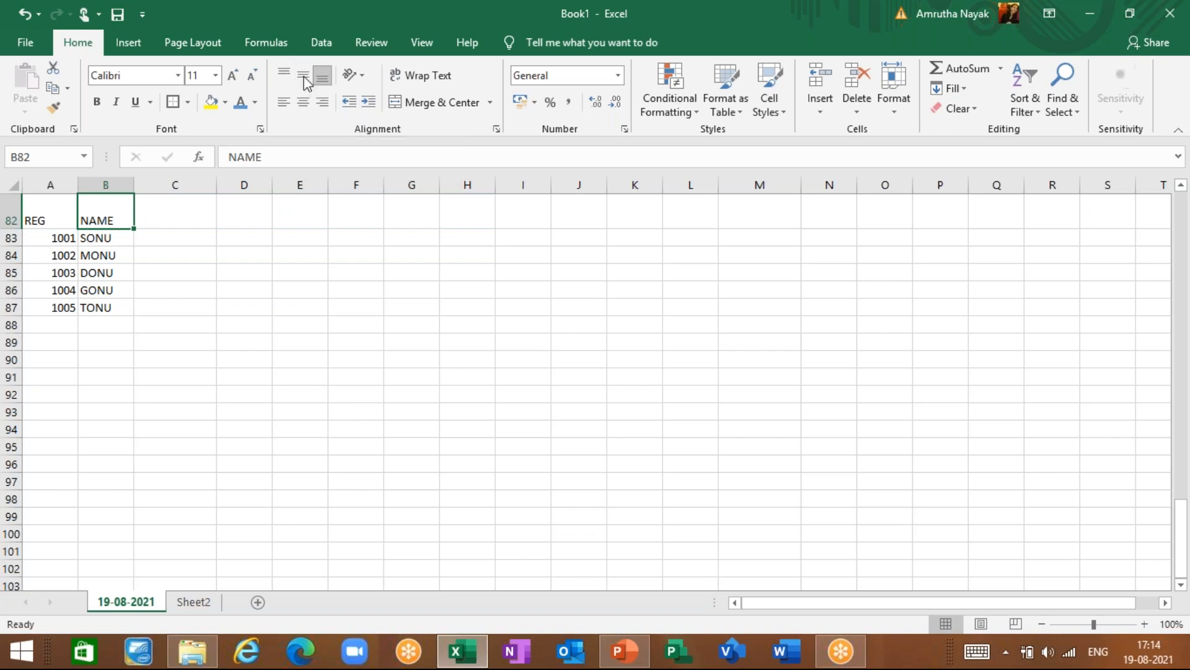
pyautogui.click(284, 75)
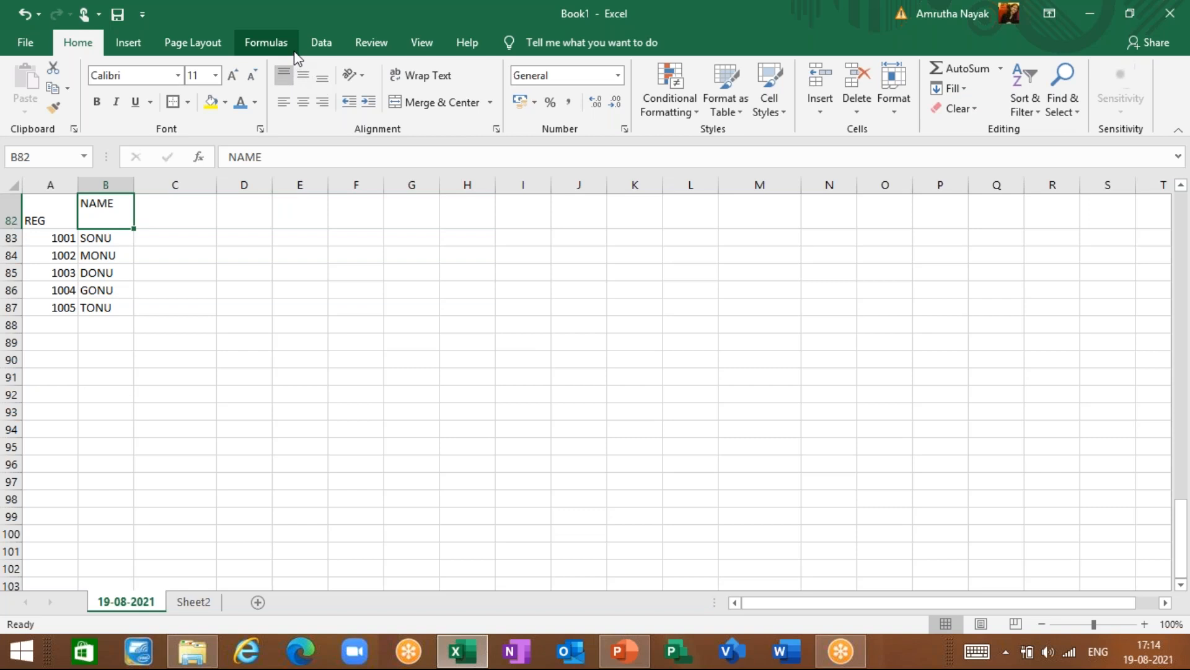
pyautogui.click(302, 75)
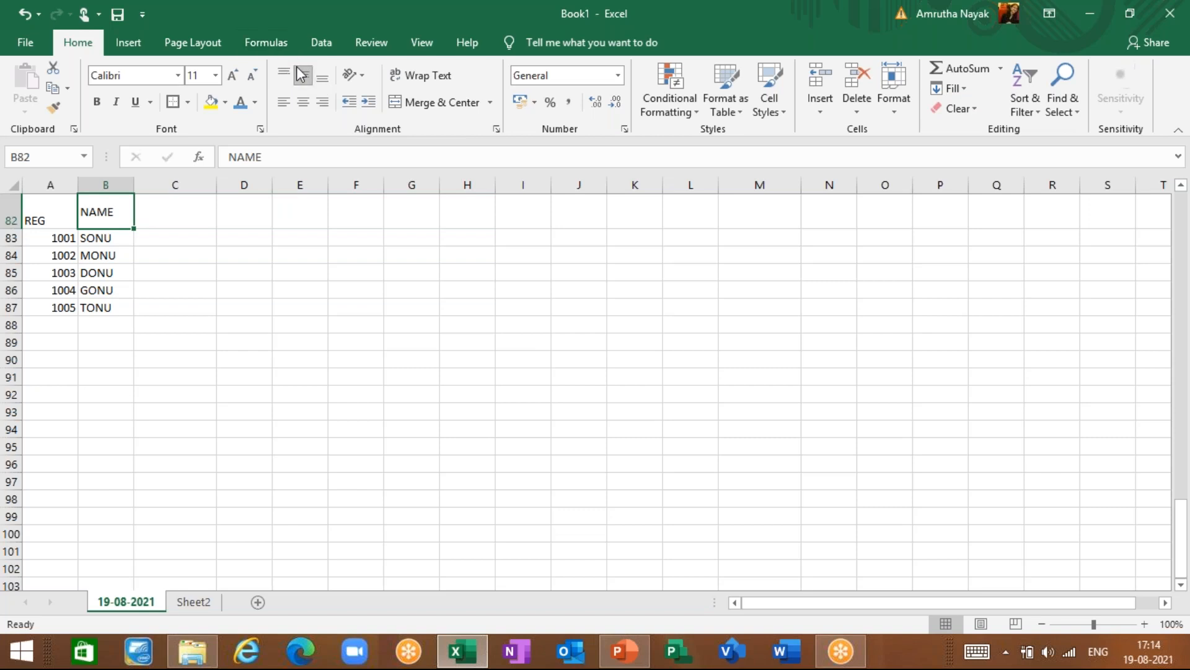
pyautogui.click(321, 76)
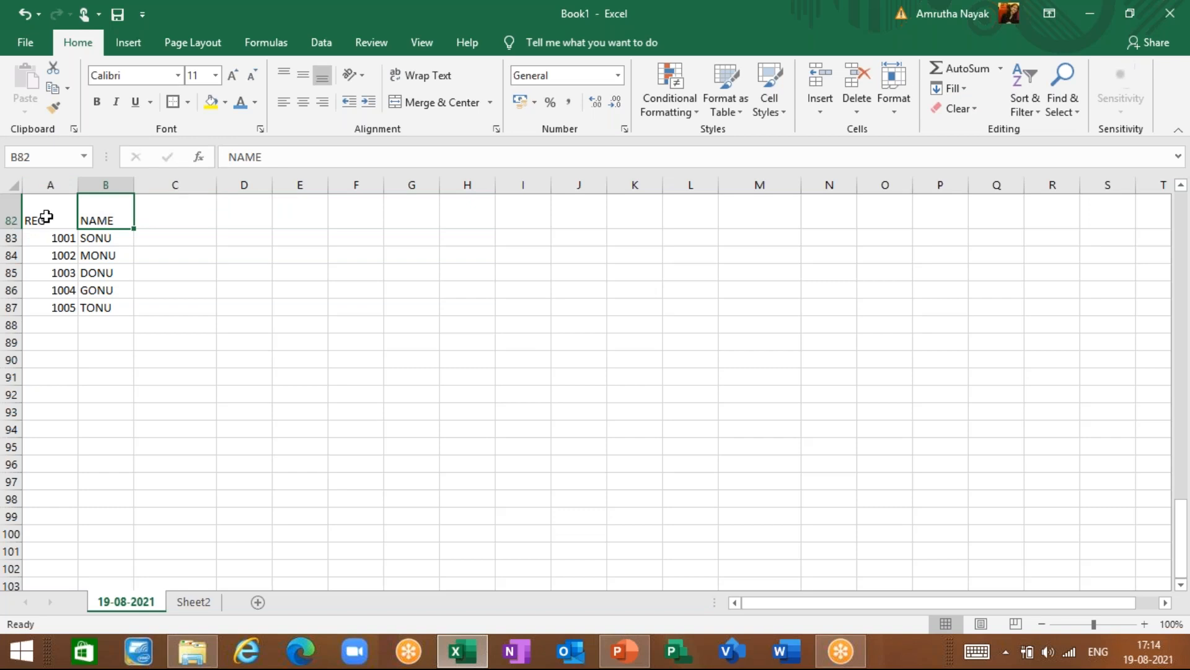
# - Try top, middle and bottom alignment on the number in A83 with row 83 made taller, then restore the row's height
pyautogui.click(29, 243)
pyautogui.moveTo(19, 247); pyautogui.dragTo(24, 266)
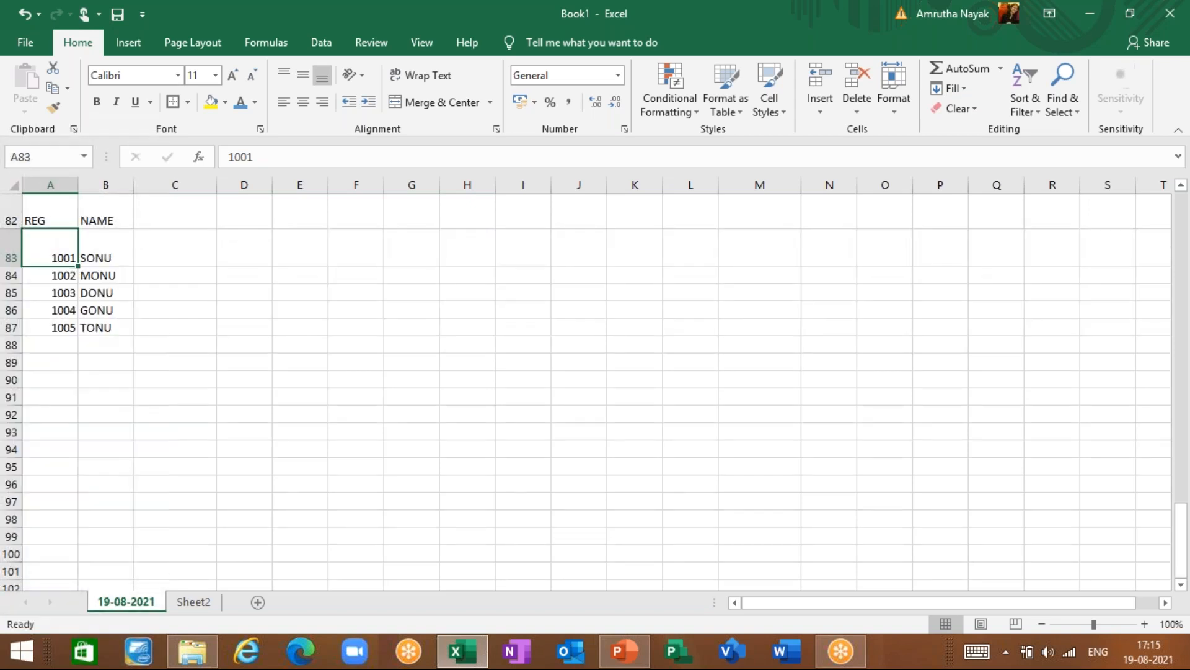
pyautogui.click(288, 69)
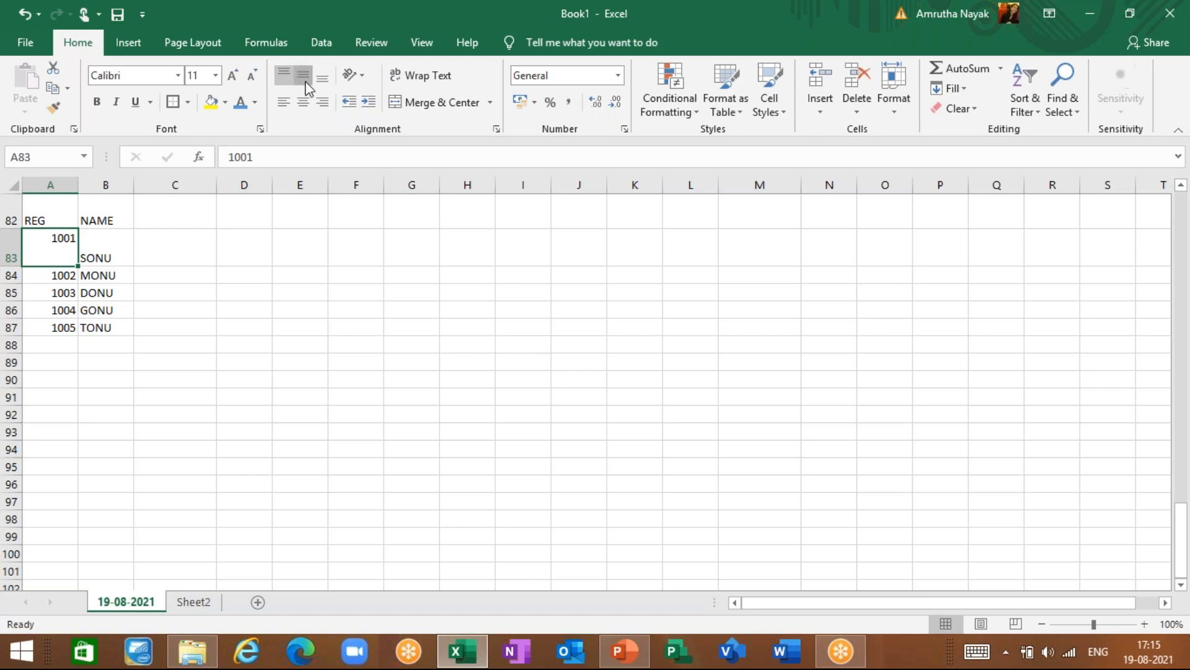
pyautogui.click(305, 82)
pyautogui.click(323, 77)
pyautogui.click(283, 74)
pyautogui.click(302, 78)
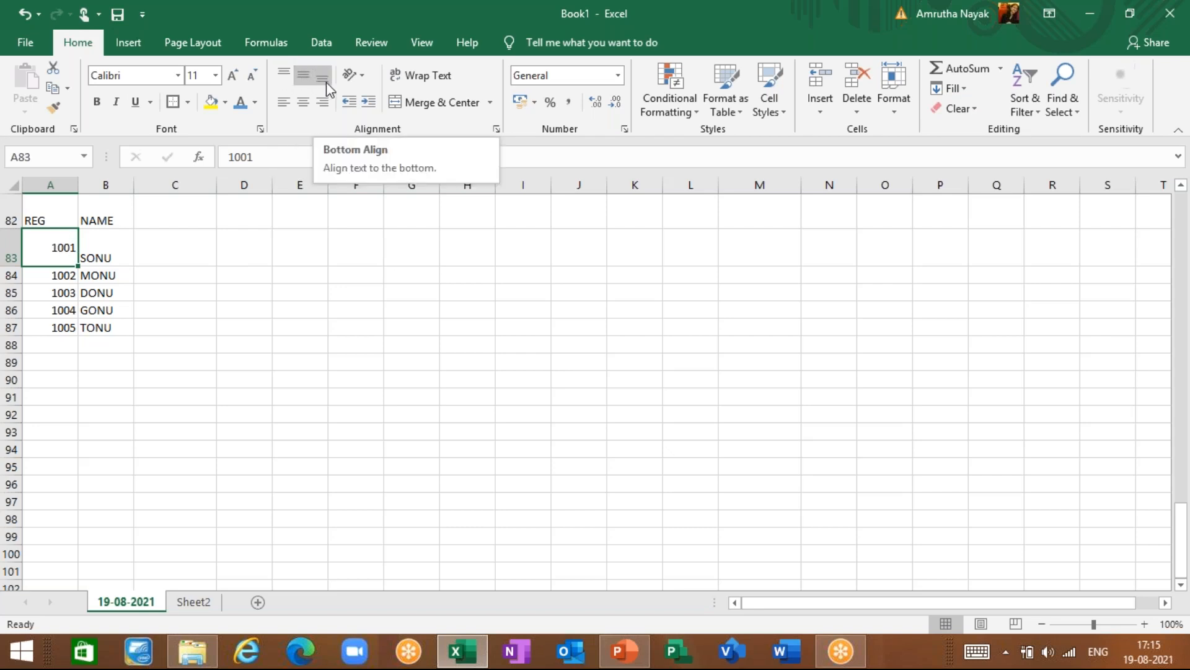
pyautogui.click(328, 87)
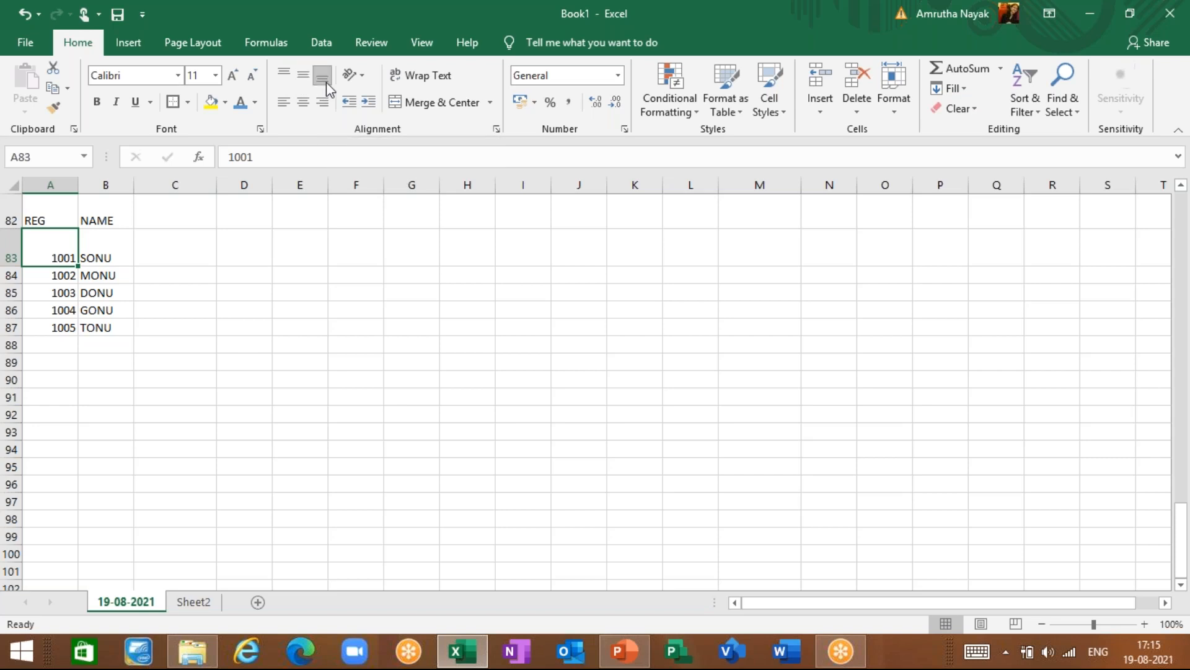
pyautogui.doubleClick(13, 265)
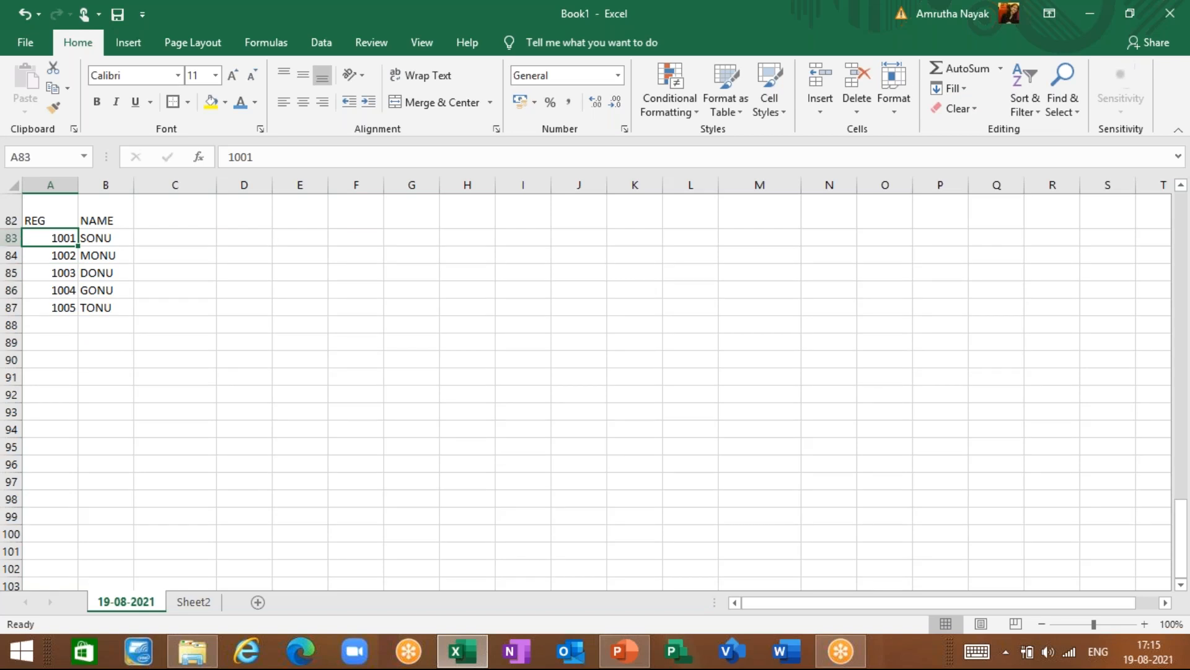
pyautogui.click(264, 162)
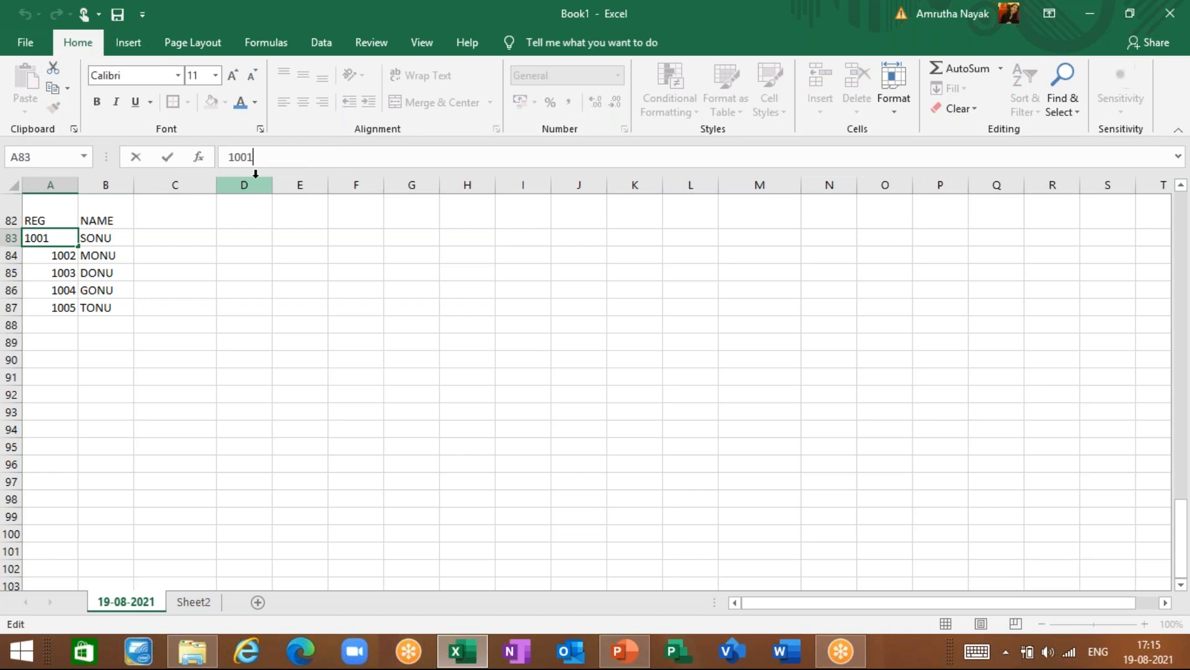
pyautogui.hotkey('shift', 'Return')
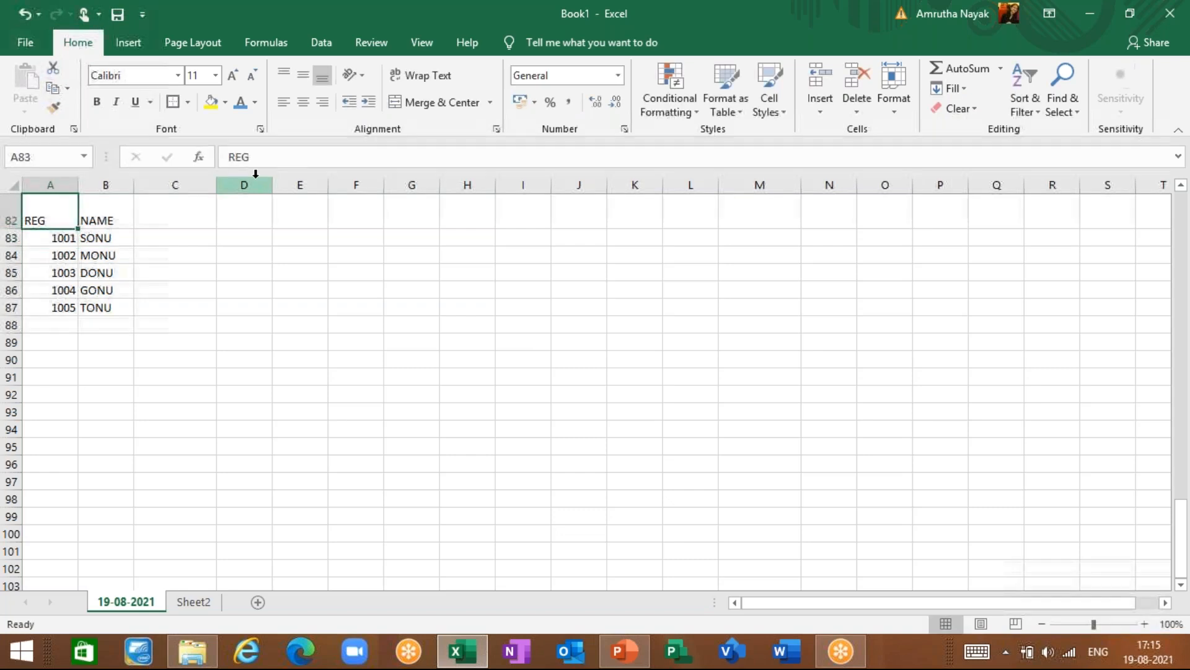
pyautogui.press('Return')
pyautogui.hotkey('shift', 'Return')
pyautogui.press('Return')
pyautogui.press('Return')
pyautogui.hotkey('shift', 'Return')
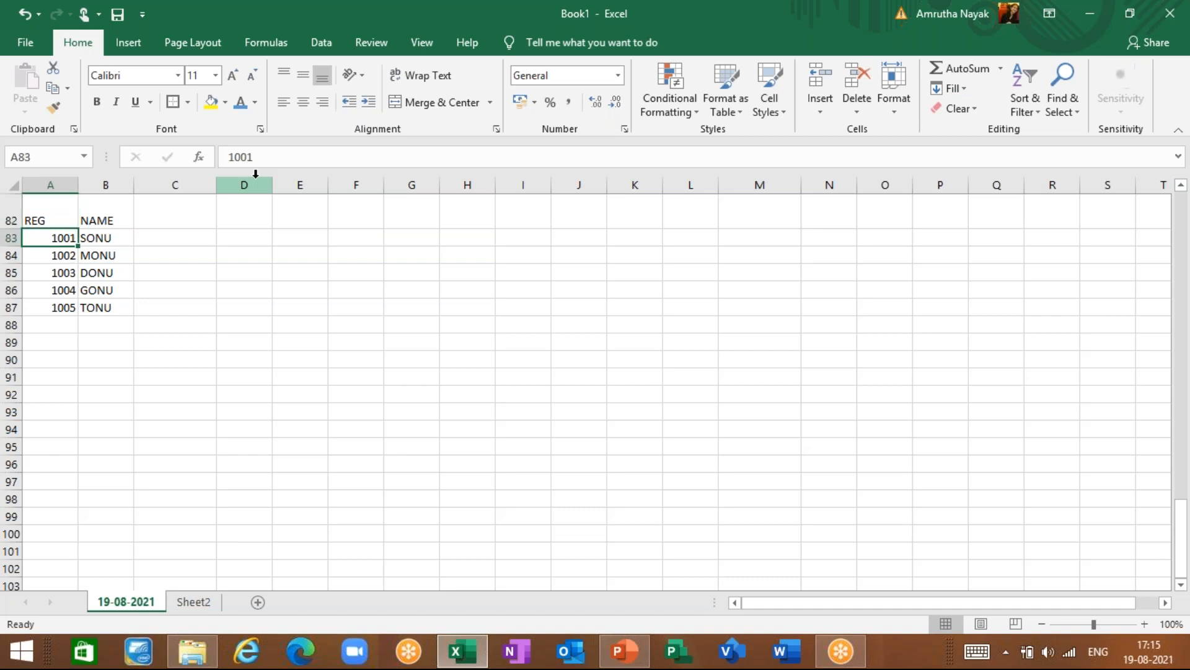
pyautogui.click(269, 156)
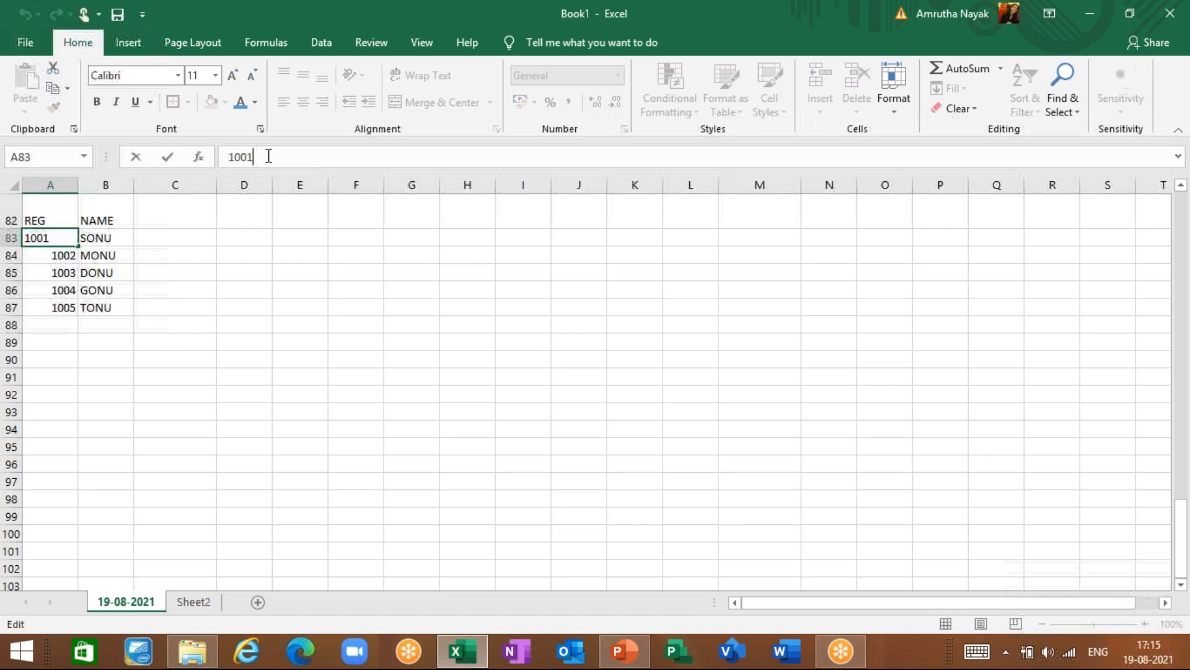
pyautogui.hotkey('shift', 'Return')
pyautogui.press('Return')
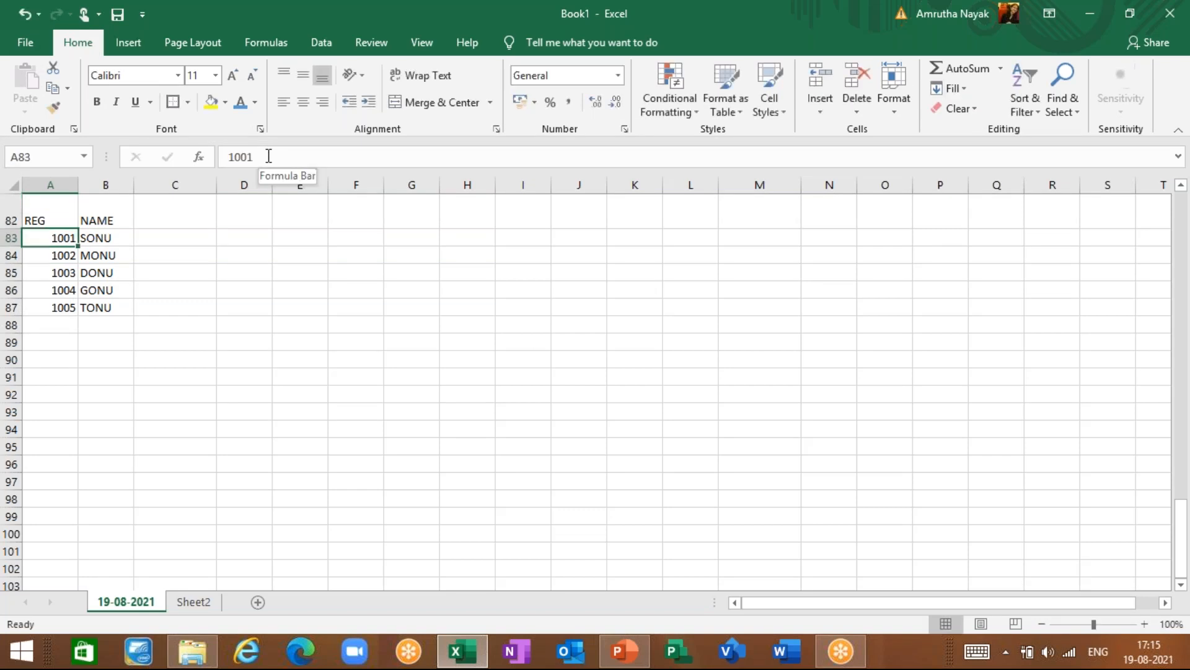
pyautogui.click(268, 157)
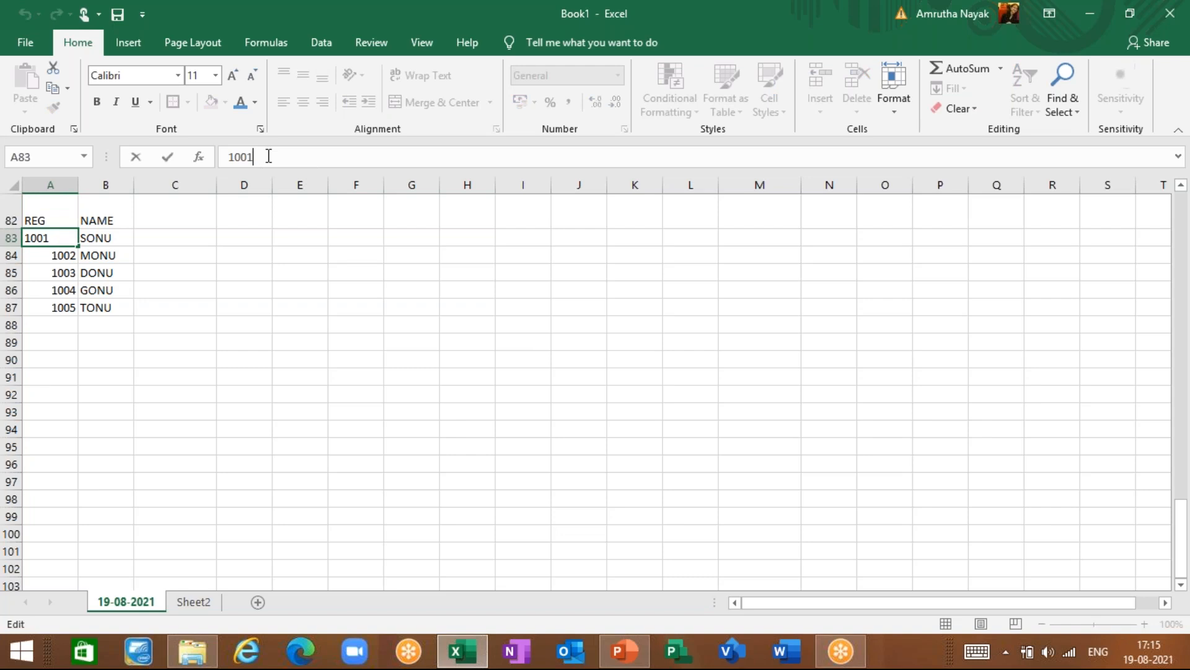
pyautogui.press('Tab')
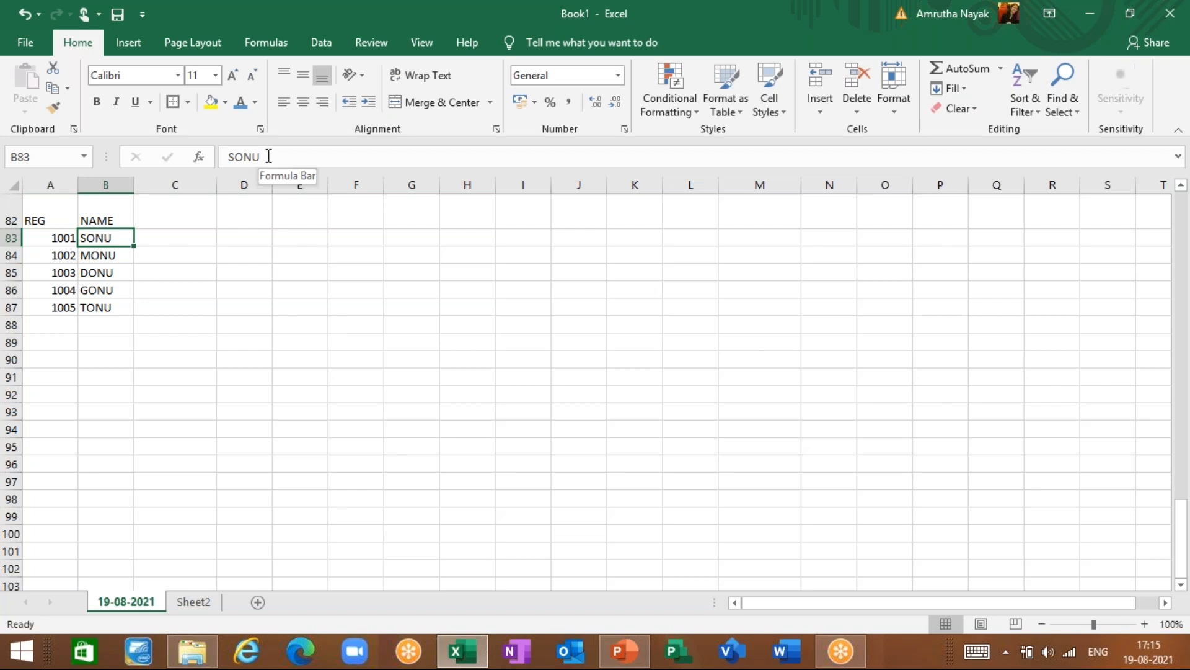
pyautogui.press('Left')
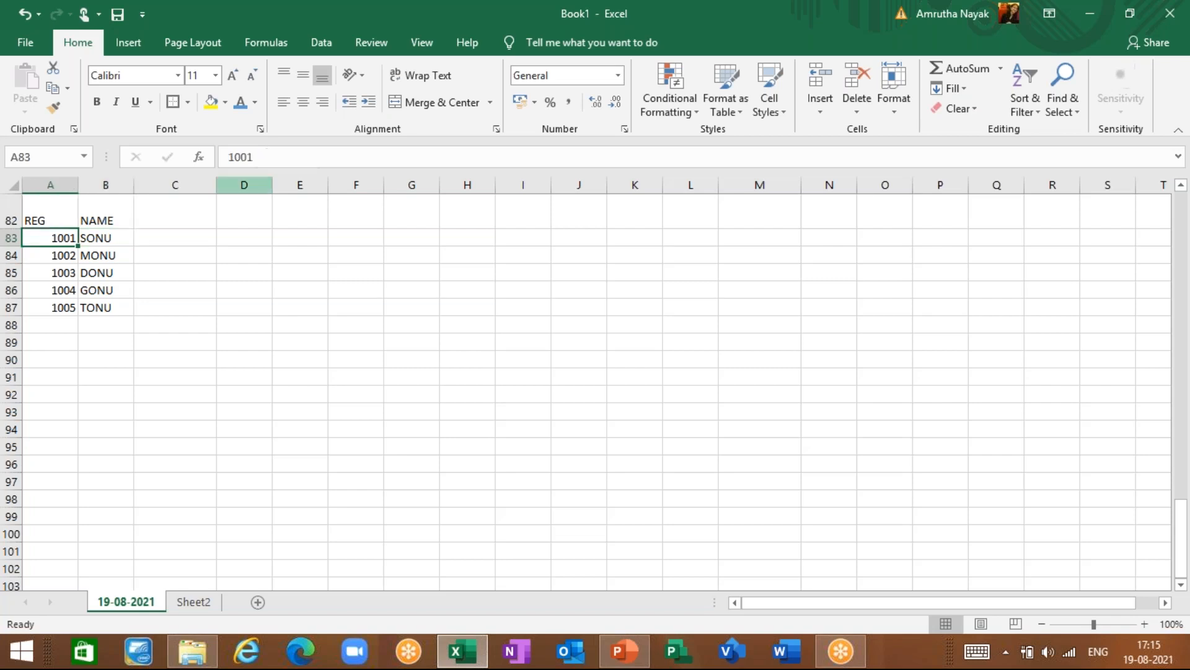
pyautogui.click(267, 155)
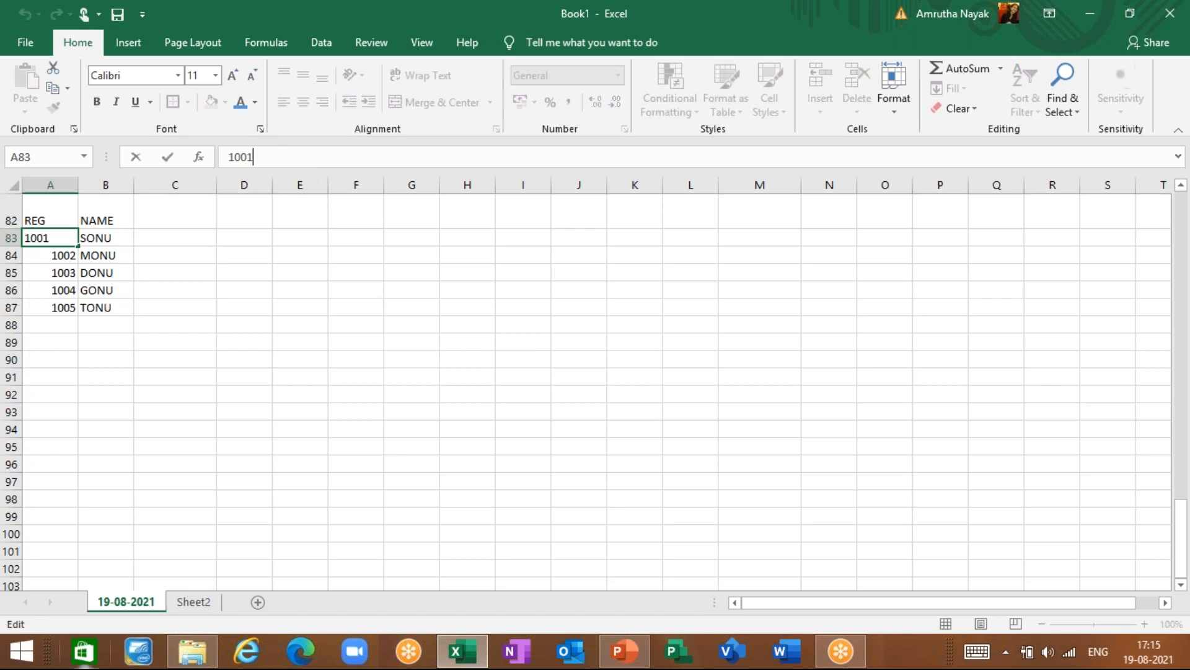
pyautogui.click(300, 325)
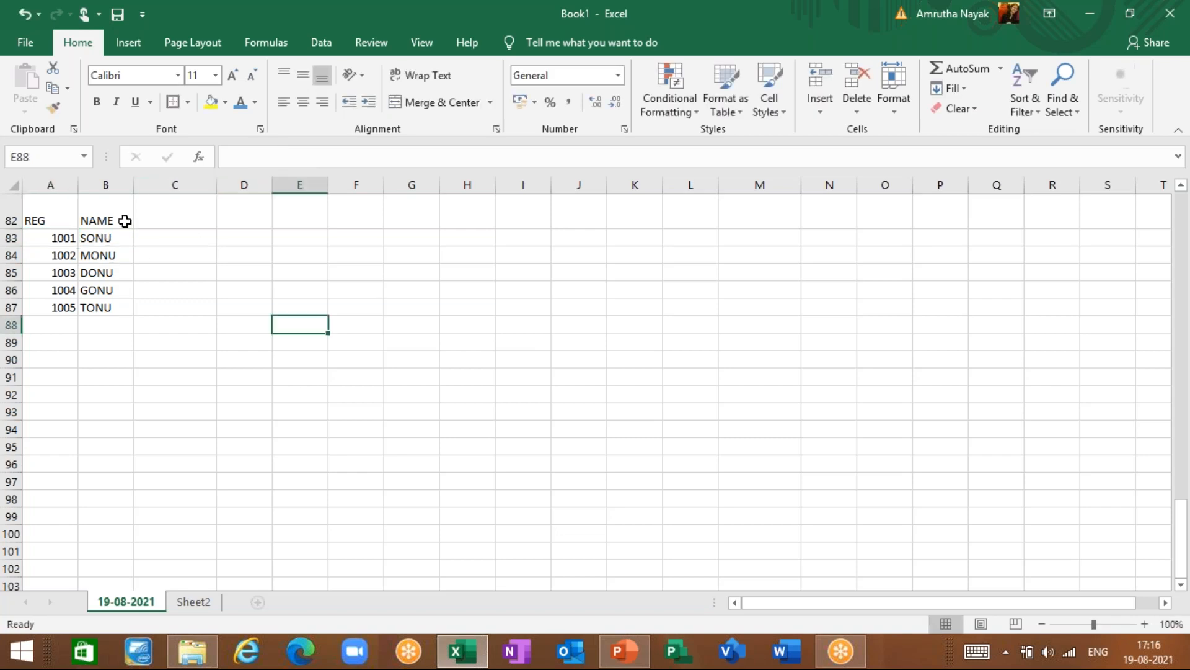
# - Extend the heading in cell B82 to read NAME OF STUDENTS
pyautogui.click(156, 210)
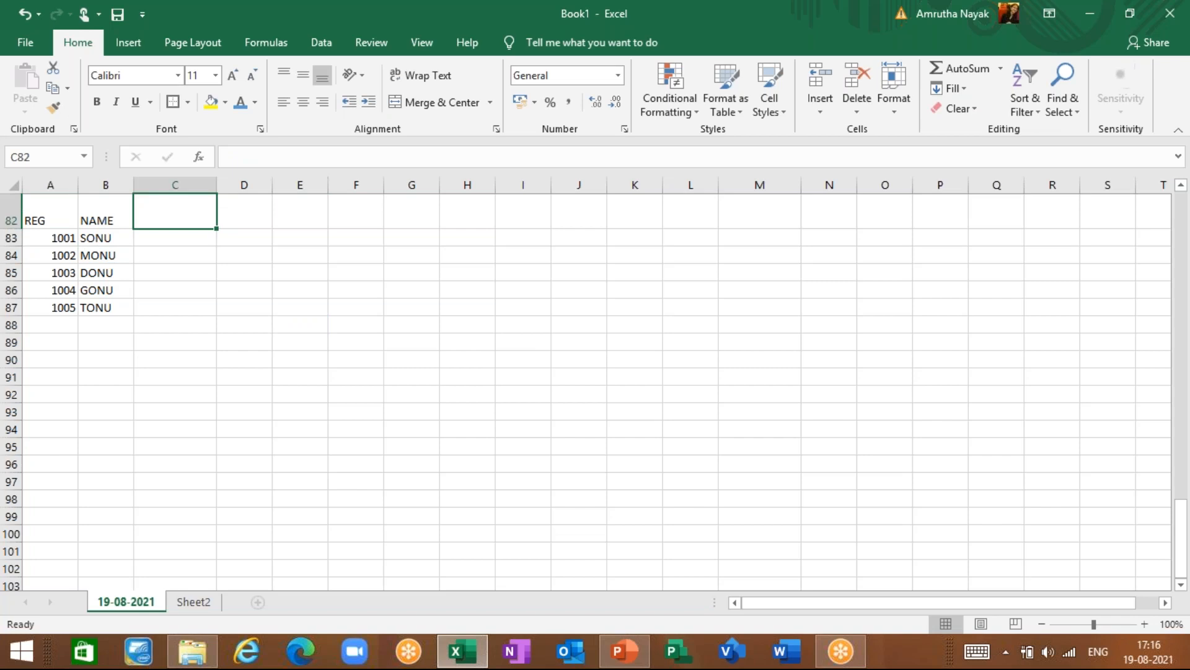
pyautogui.click(110, 220)
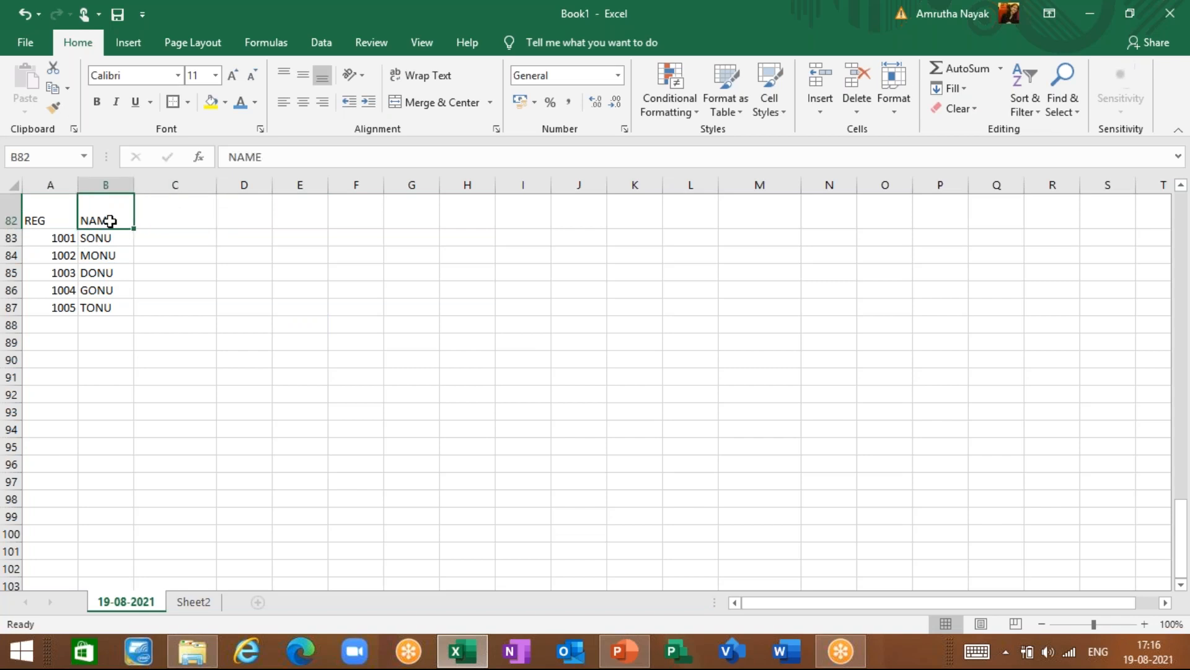
pyautogui.click(283, 155)
pyautogui.write('OF S')
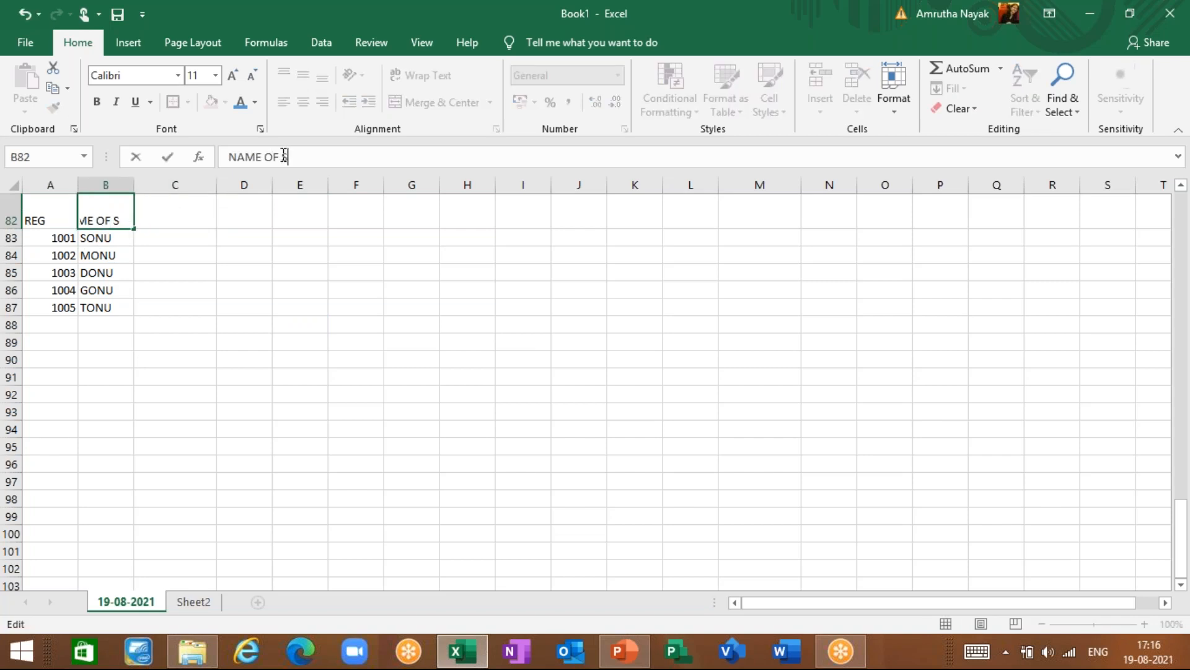
pyautogui.write('TUDENTS')
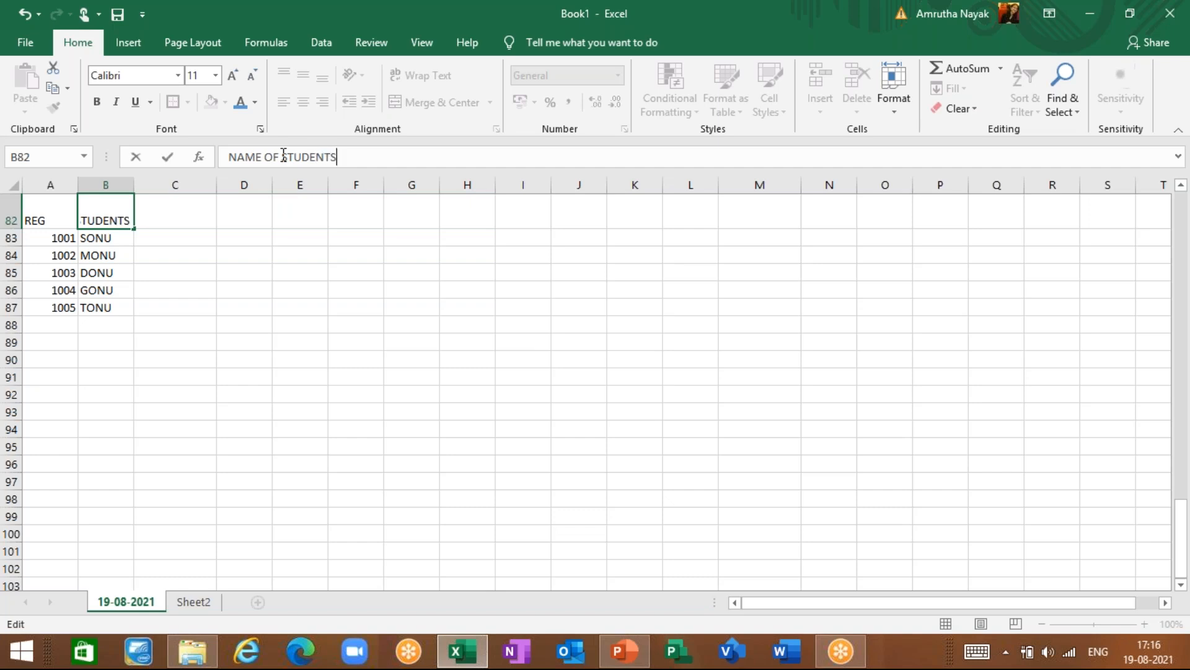
pyautogui.click(180, 255)
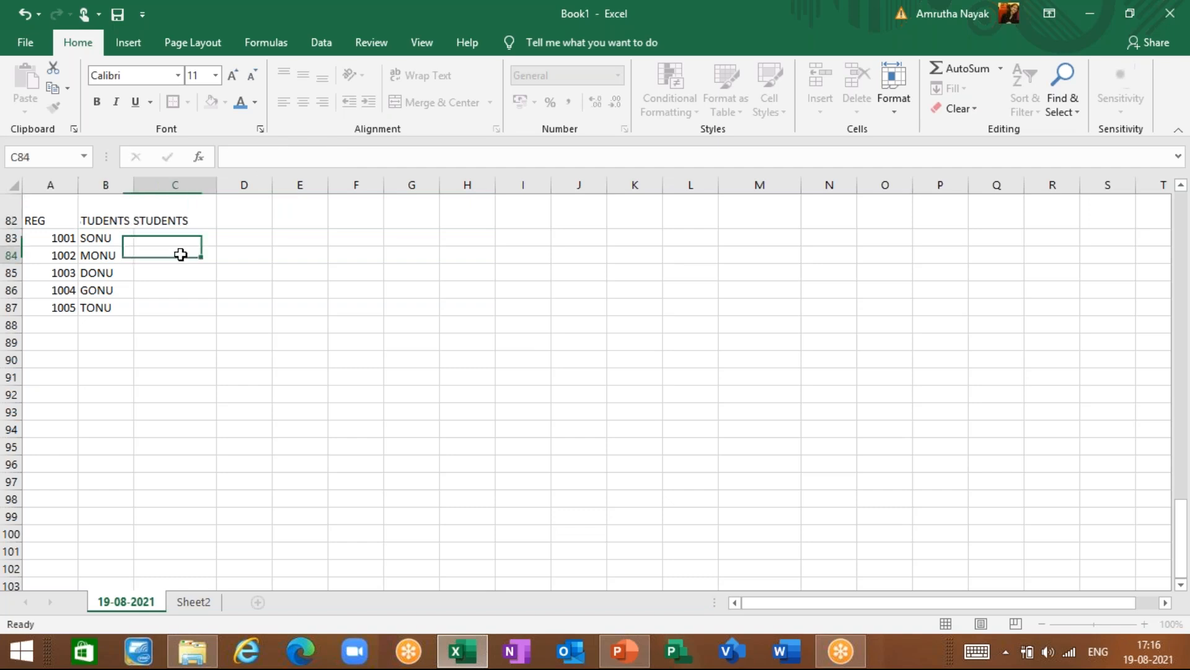
# - Wrap the heading text in cell B82 and widen column B to about 9.43 so the word STUDENTS fits on one line
pyautogui.click(107, 206)
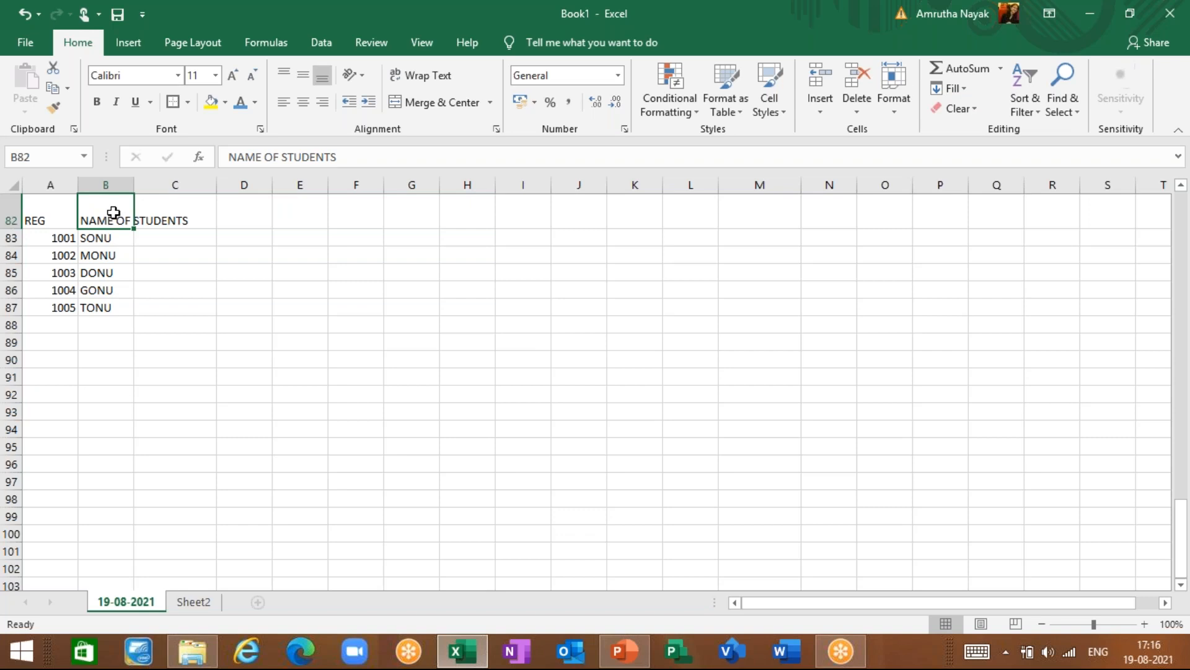
pyautogui.click(178, 221)
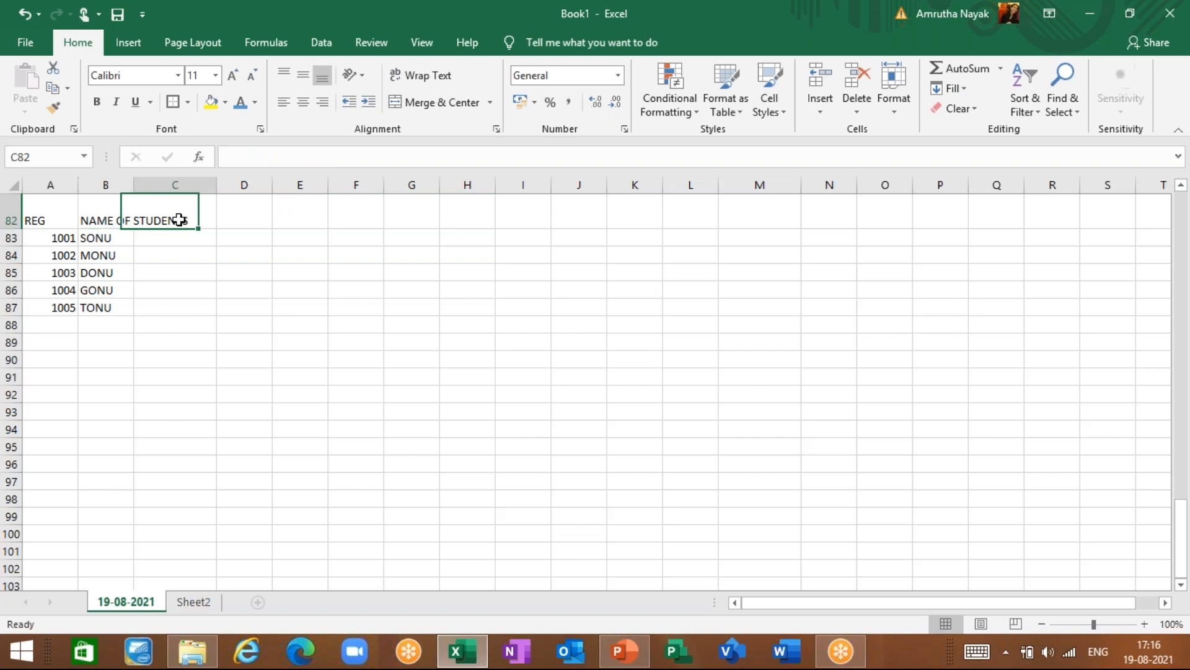
pyautogui.click(106, 234)
pyautogui.click(110, 217)
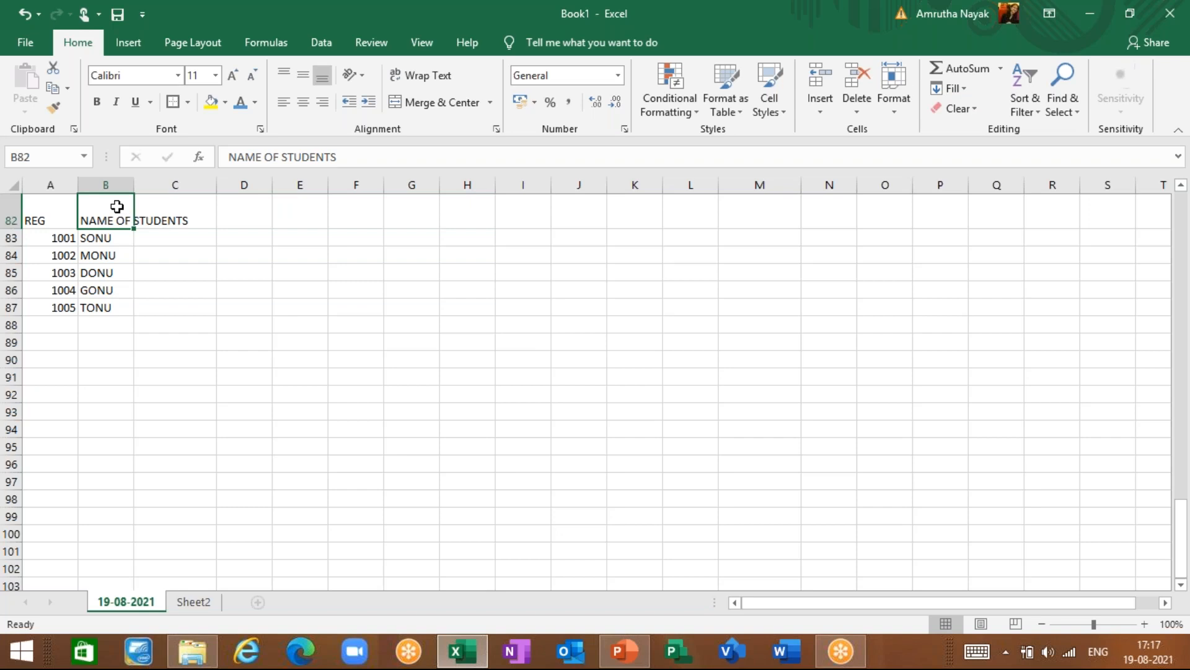
pyautogui.click(415, 79)
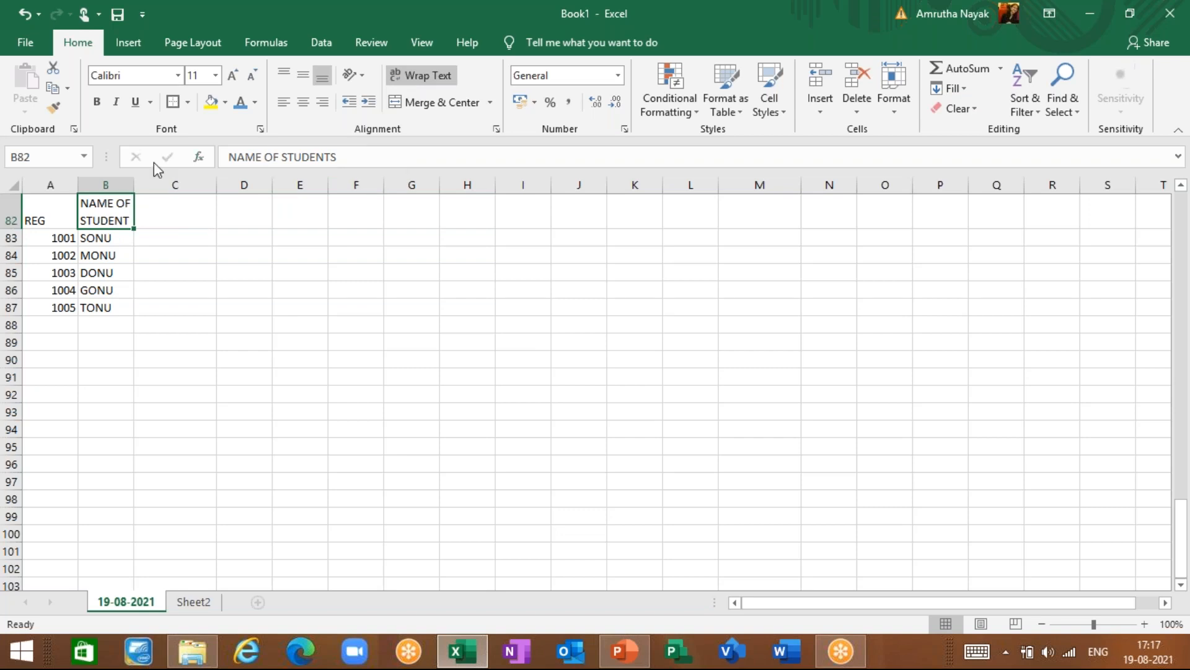
pyautogui.moveTo(133, 185)
pyautogui.mouseDown()
pyautogui.moveTo(179, 184)
pyautogui.moveTo(141, 204)
pyautogui.mouseUp()
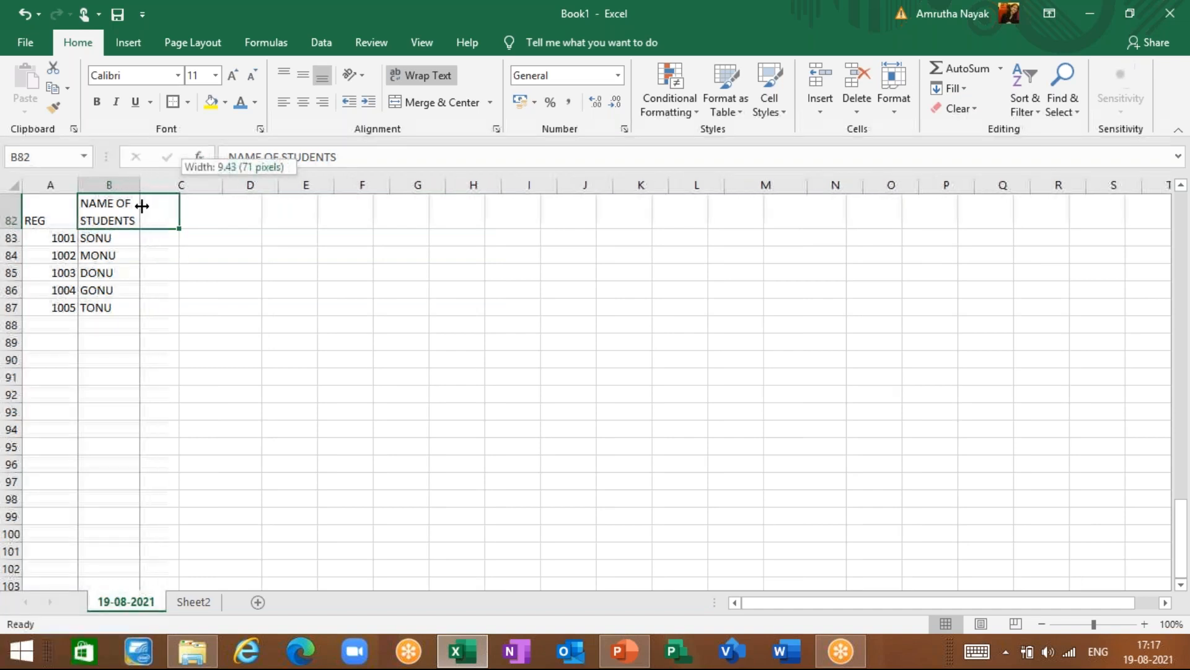
pyautogui.click(136, 305)
# - Turn text wrapping off and back on for the heading in cell B82
pyautogui.click(109, 207)
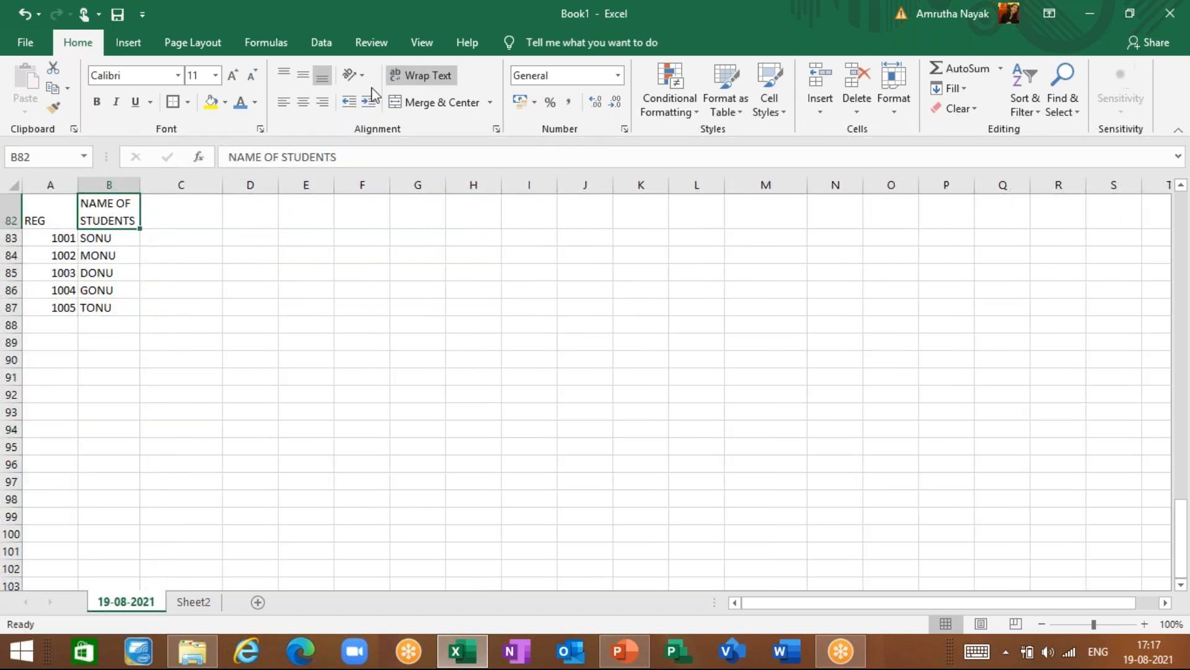
pyautogui.click(423, 74)
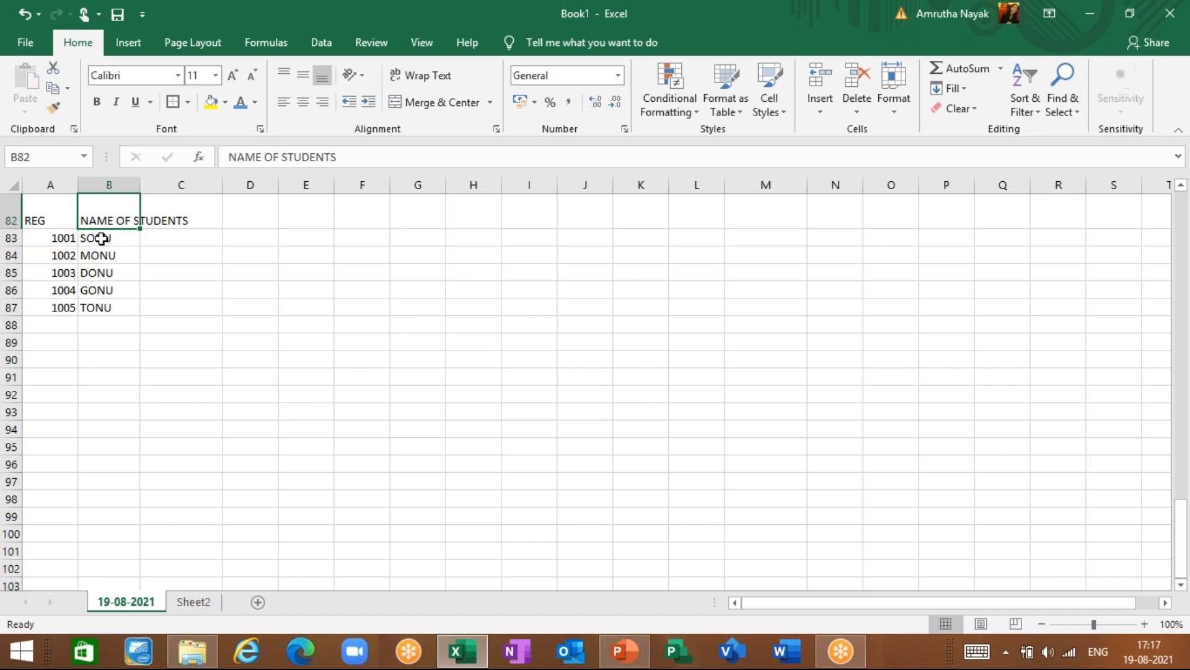
pyautogui.click(427, 83)
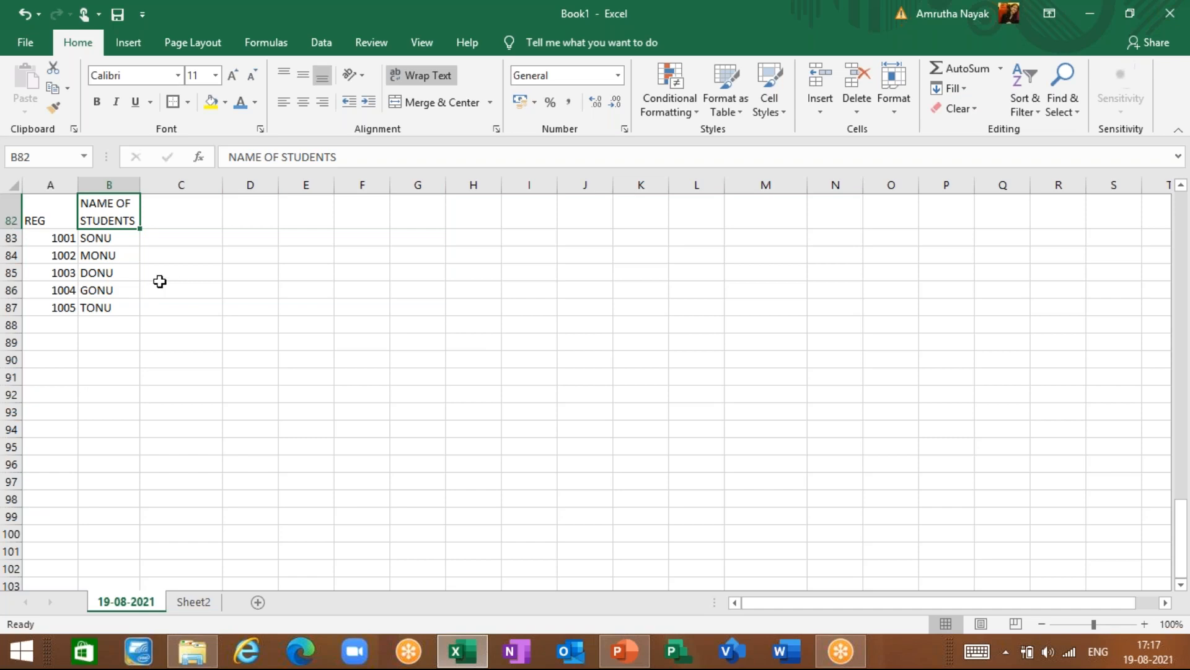
# - Insert a blank row above the REG and NAME OF STUDENTS headings in row 82
pyautogui.click(172, 230)
pyautogui.click(97, 208)
pyautogui.click(173, 206)
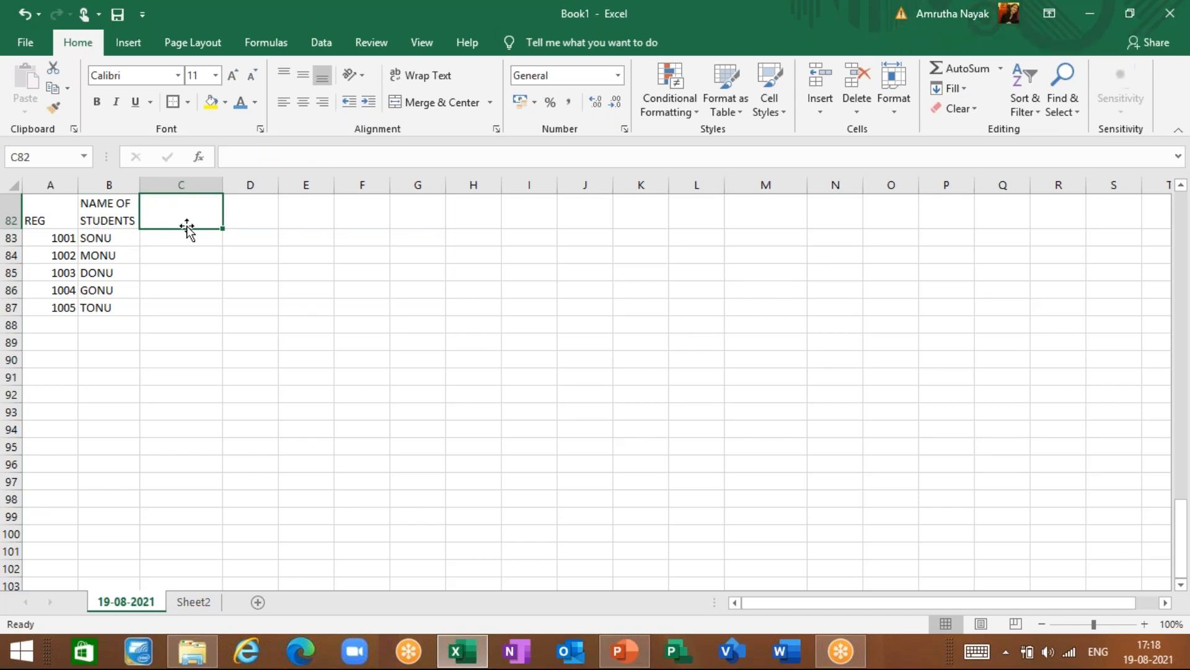
pyautogui.click(13, 222)
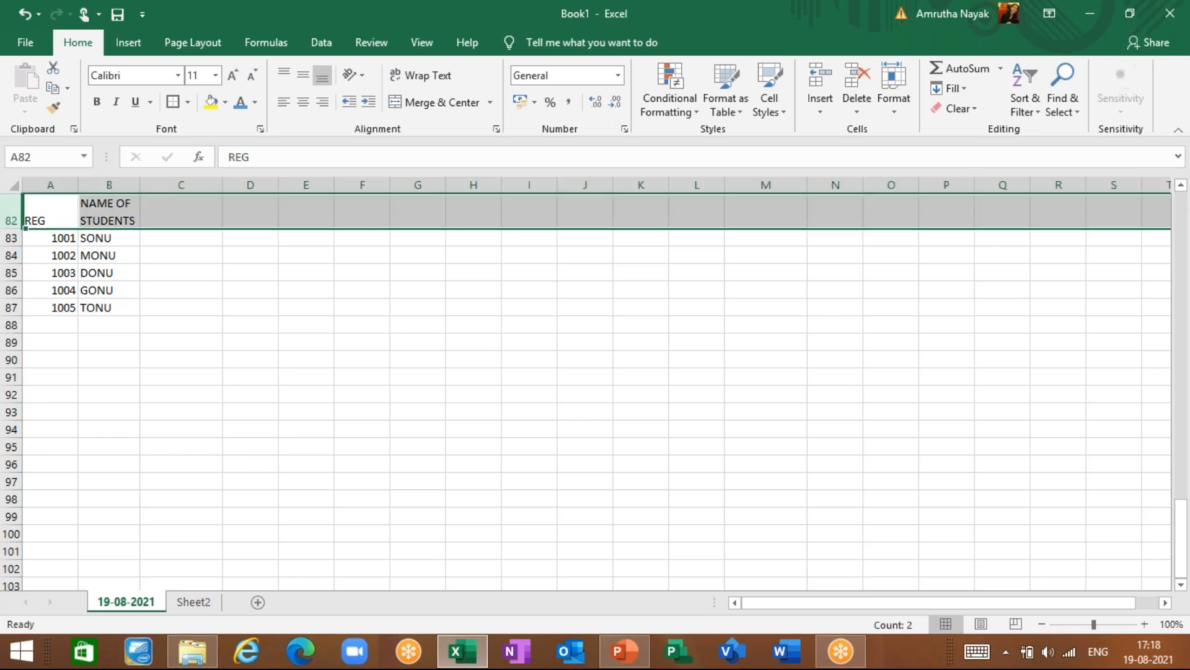
pyautogui.rightClick(20, 228)
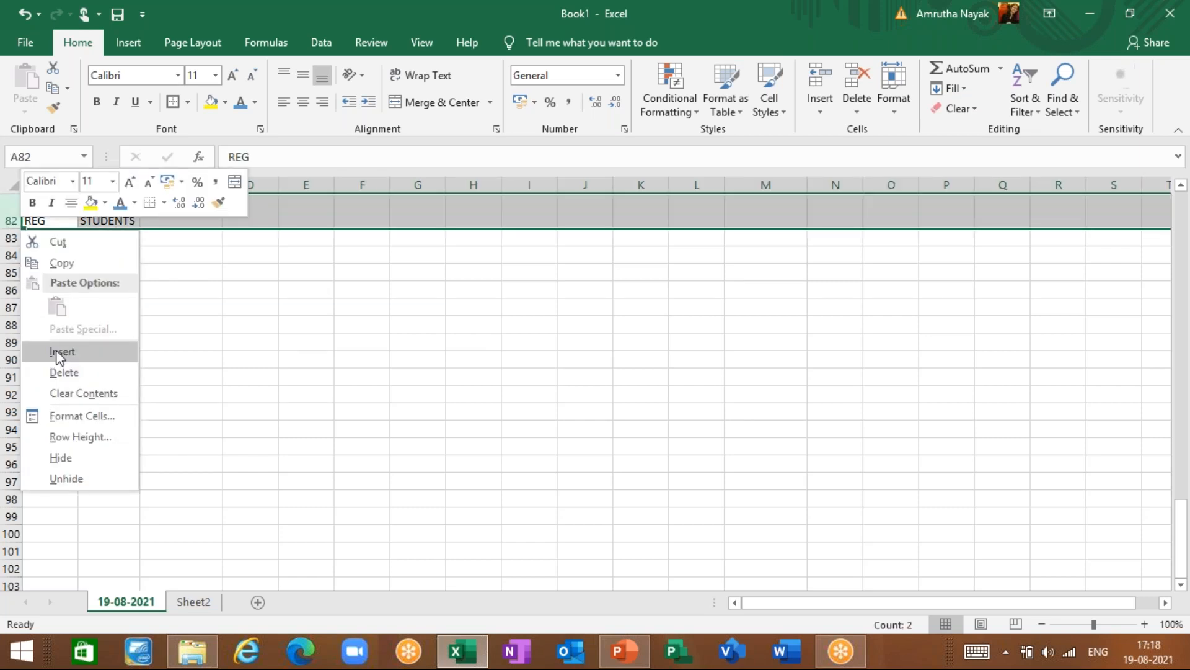
pyautogui.click(61, 352)
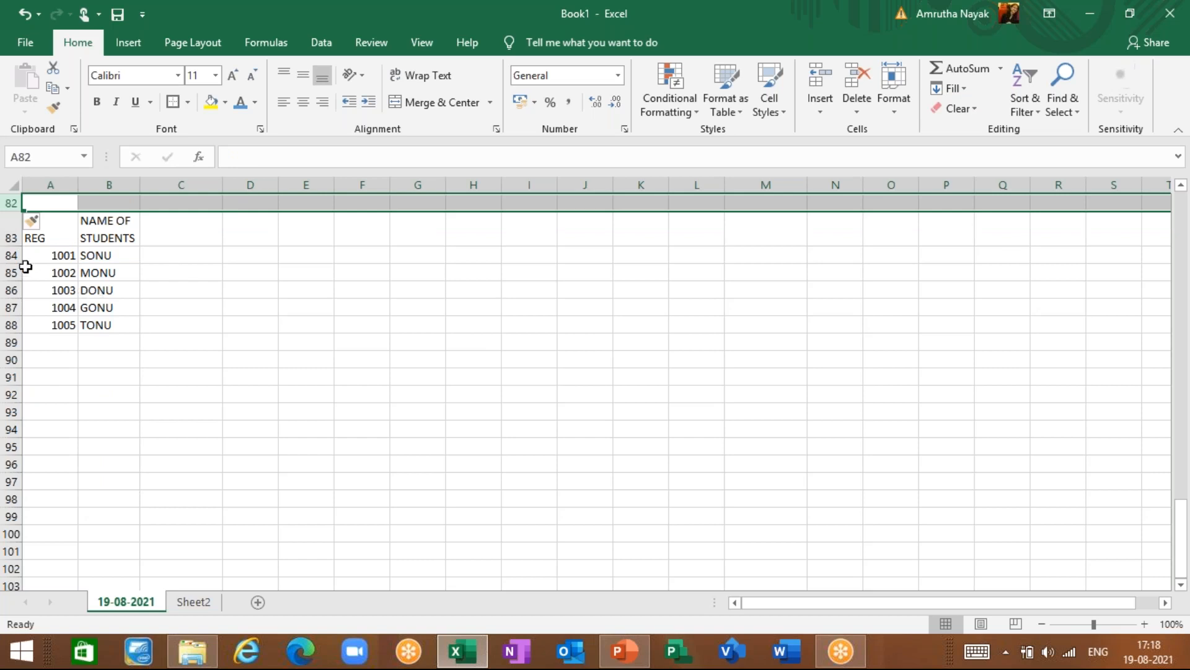
pyautogui.click(239, 255)
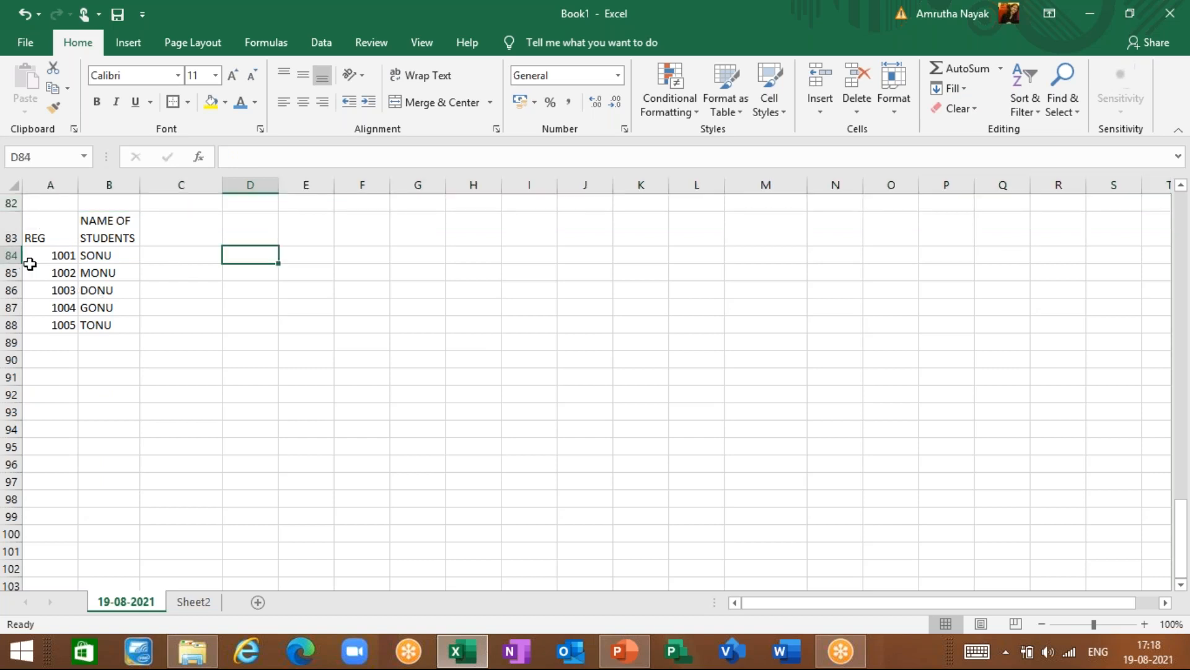
# - Move the REG and NAME OF STUDENTS headings from A83:B83 to A82:B82 and auto-fit the height of row 83
pyautogui.moveTo(58, 240); pyautogui.dragTo(83, 238)
pyautogui.rightClick(84, 238)
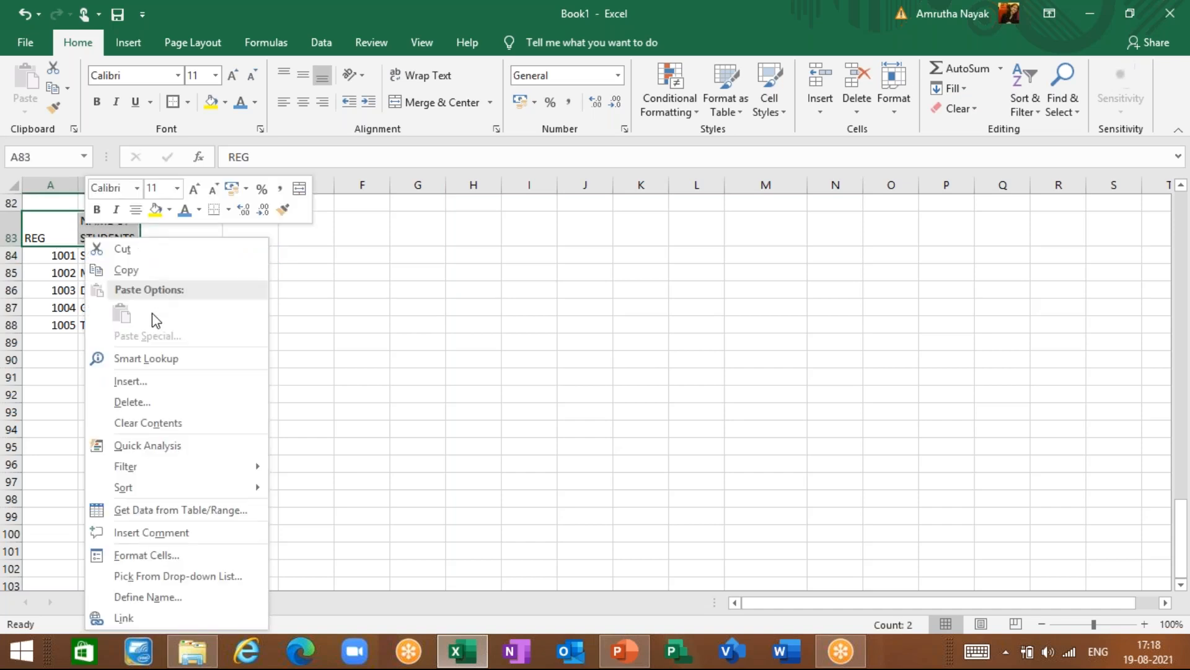
pyautogui.click(119, 251)
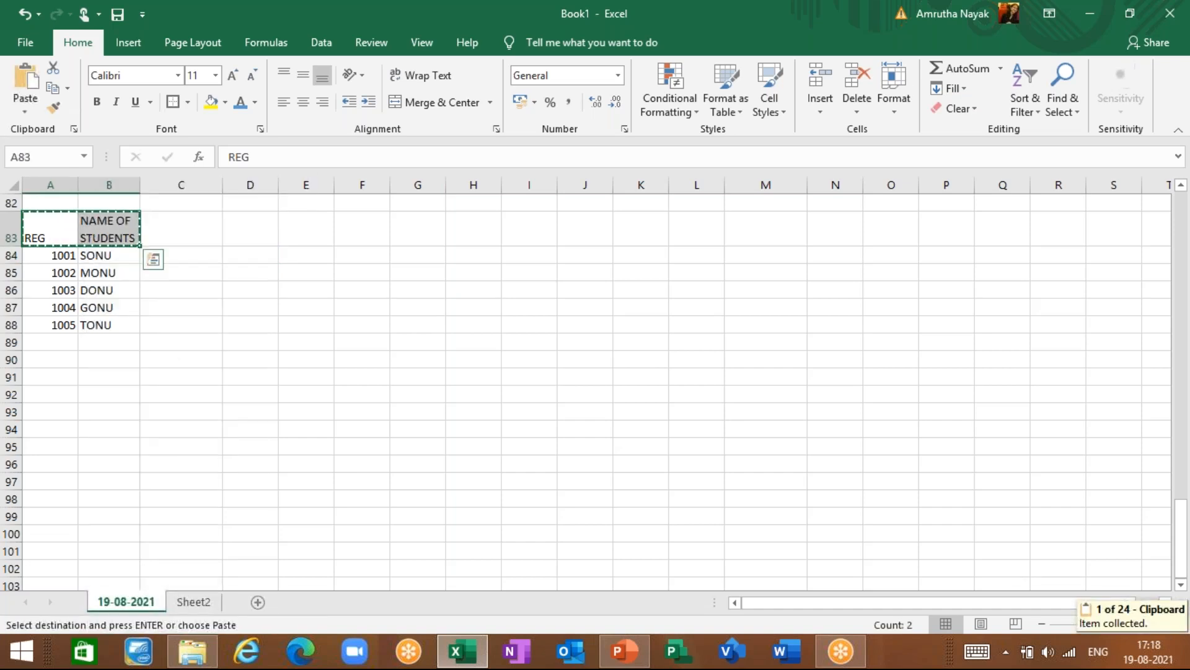
pyautogui.click(49, 202)
pyautogui.rightClick(54, 202)
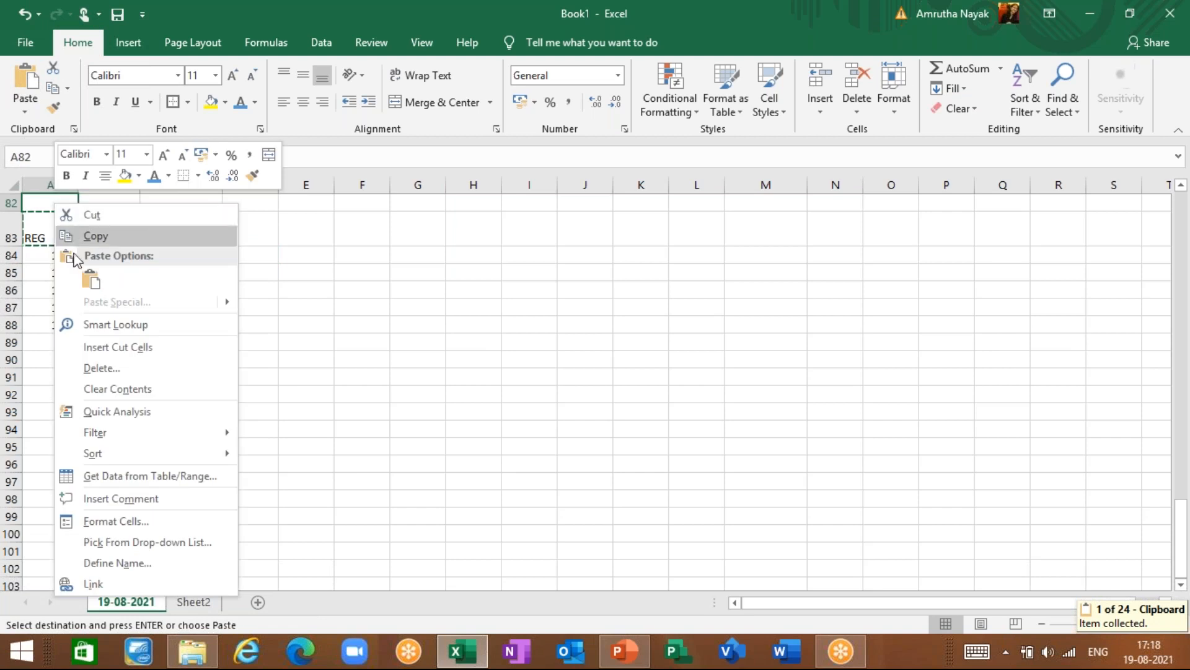
pyautogui.click(91, 287)
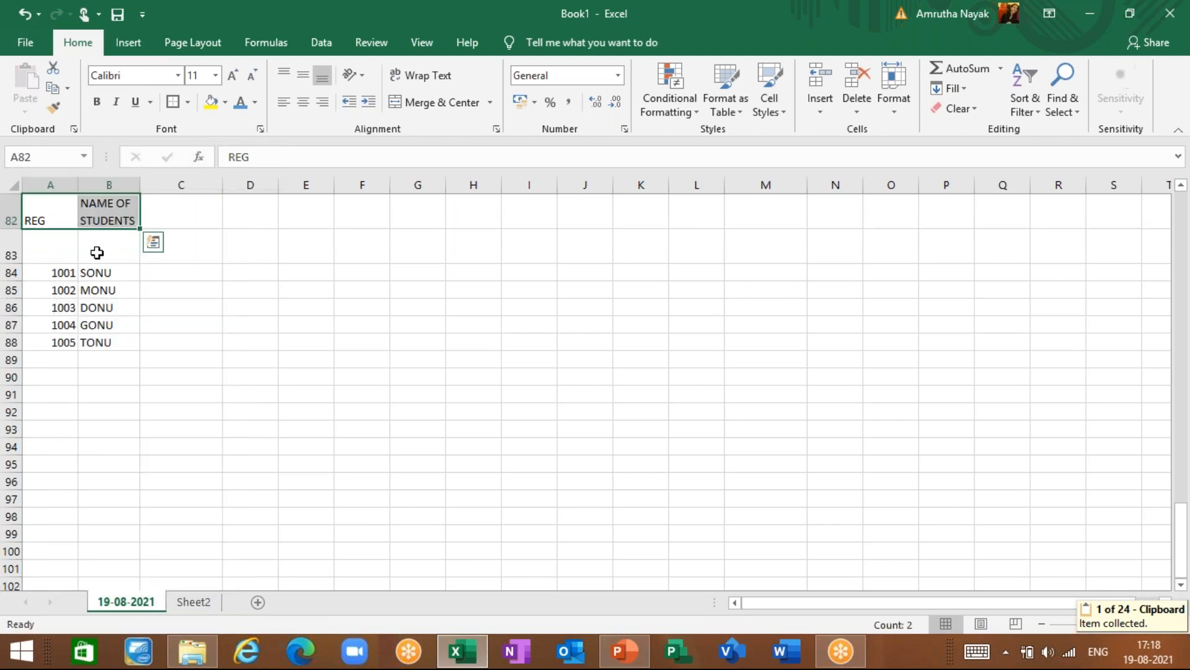
pyautogui.click(62, 254)
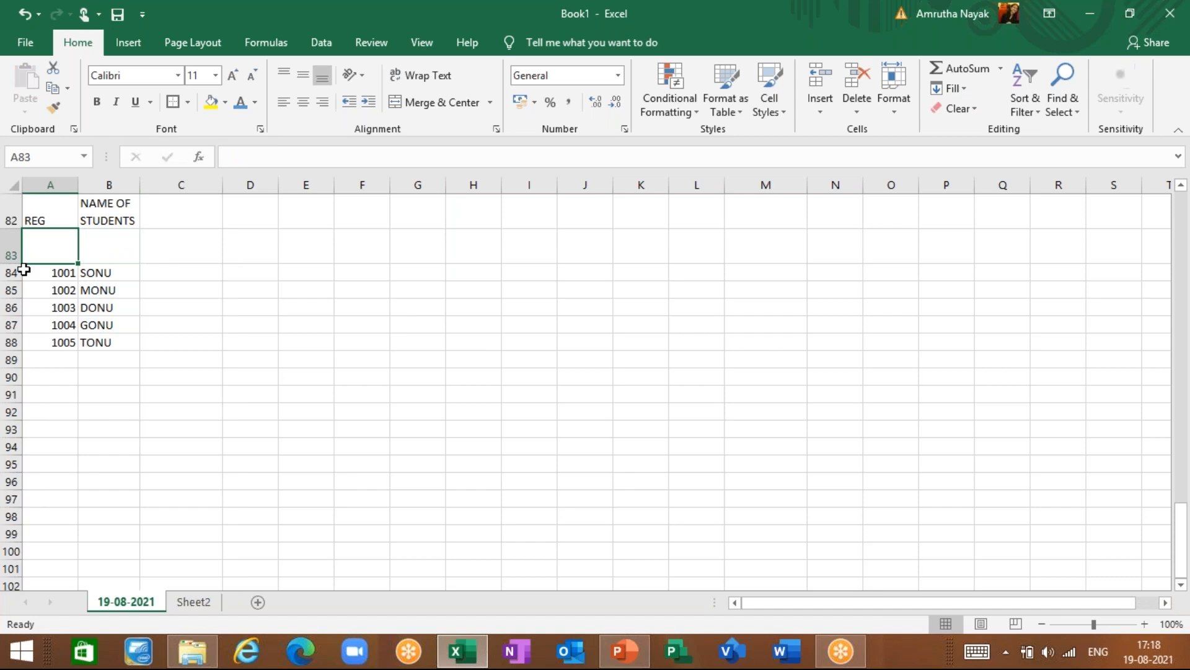
pyautogui.doubleClick(15, 264)
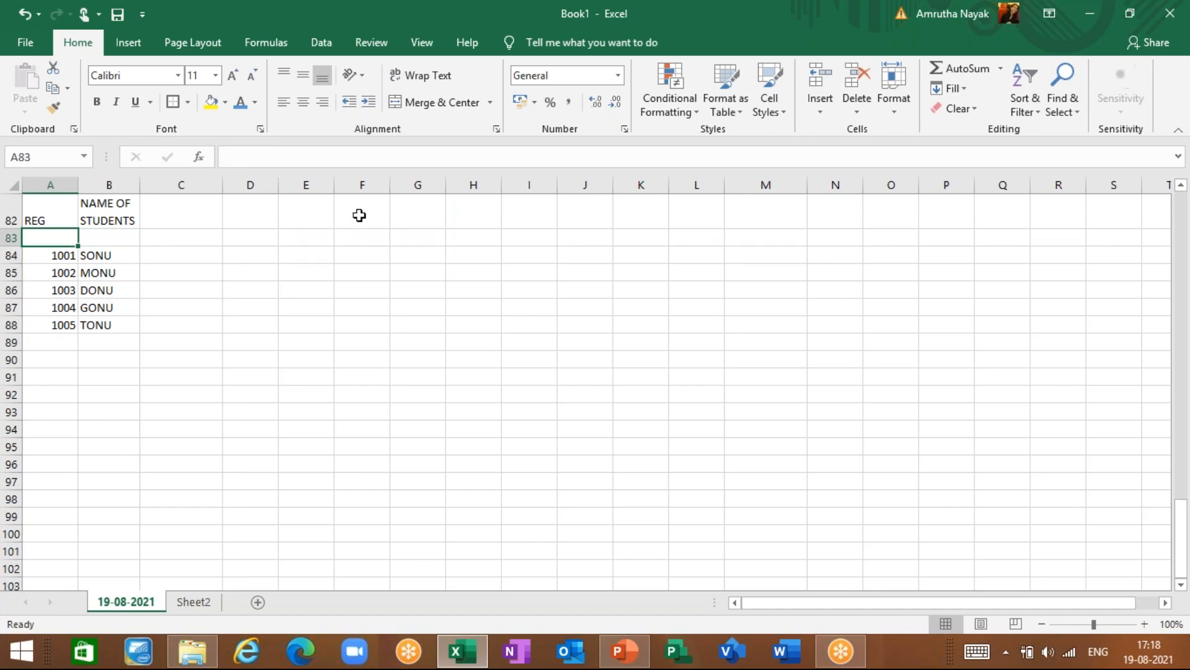
# - Enter the heading MARKS in C82 and the subjects ENGLISH, KANNADA and HINDI in C83:E83
pyautogui.click(176, 219)
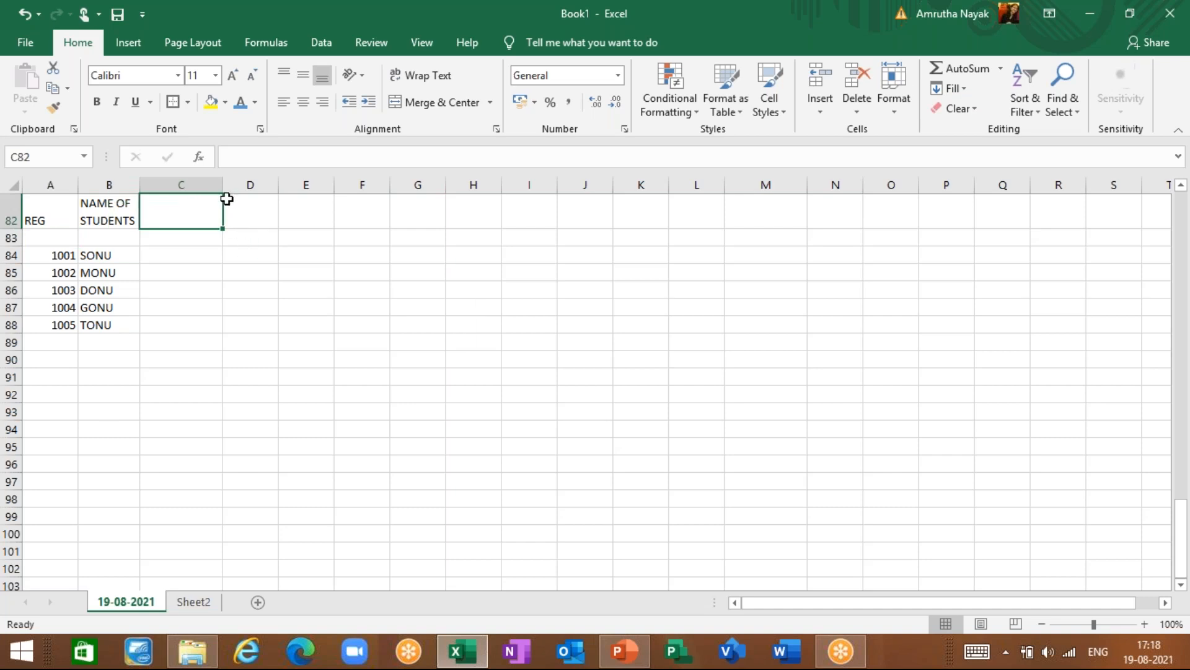
pyautogui.write('MARKS')
pyautogui.press('Return')
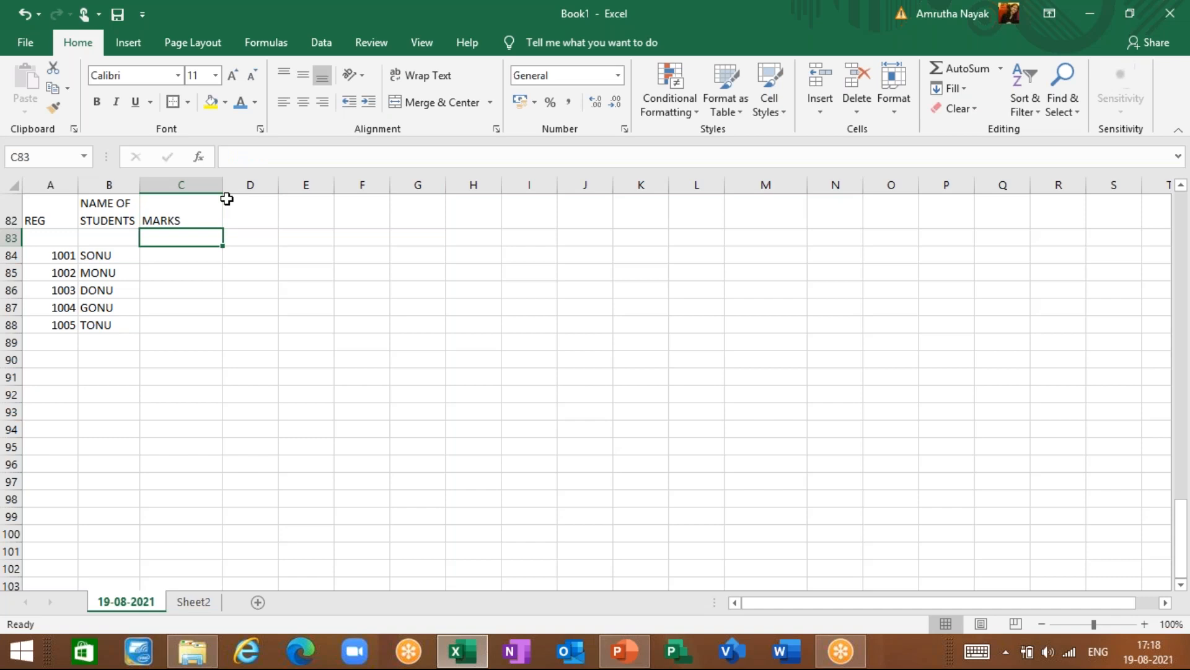
pyautogui.write('ENGLISH')
pyautogui.press('Tab')
pyautogui.write('KANA')
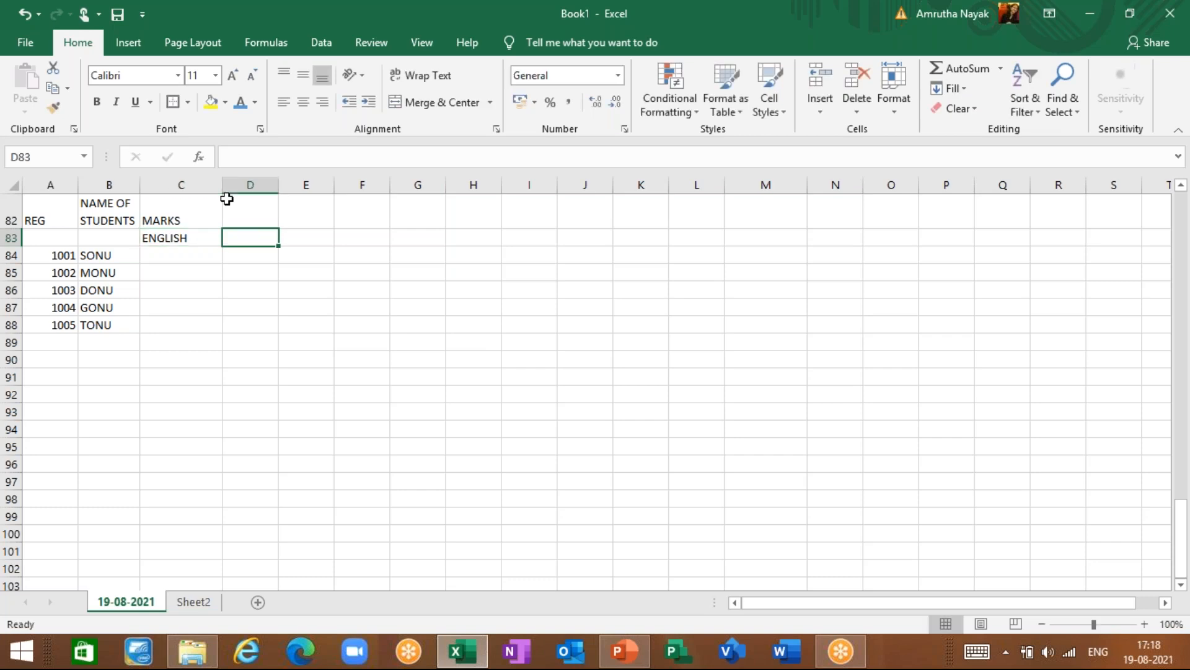
pyautogui.press('BackSpace')
pyautogui.write('NADA')
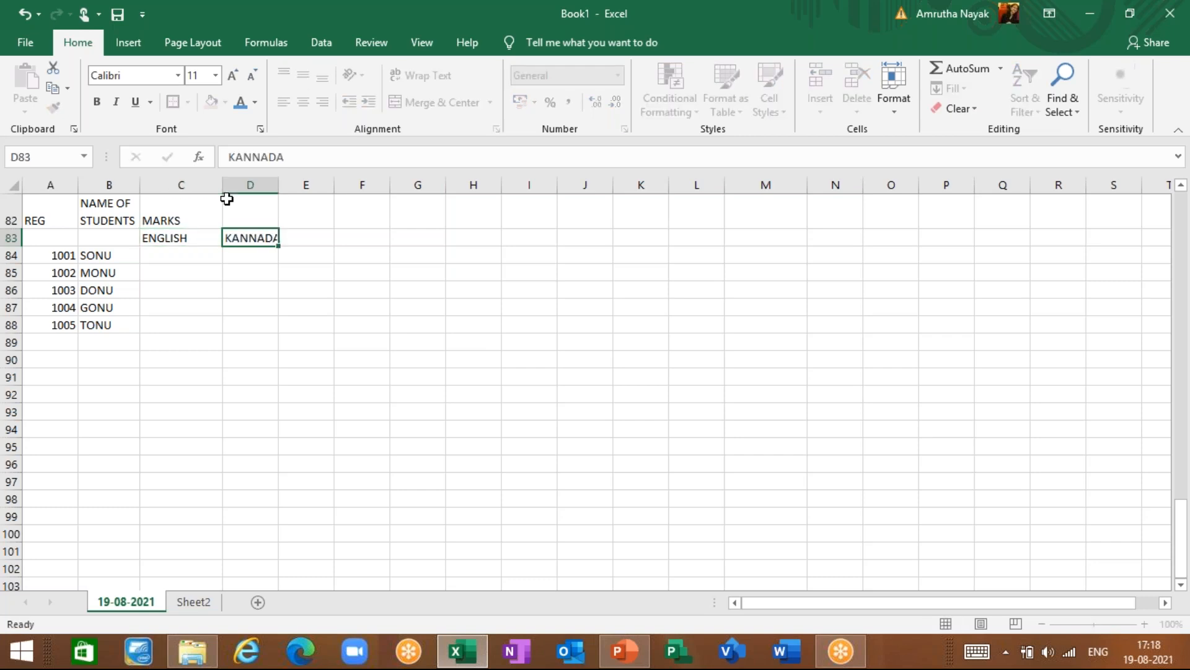
pyautogui.press('Tab')
pyautogui.write('HINDI')
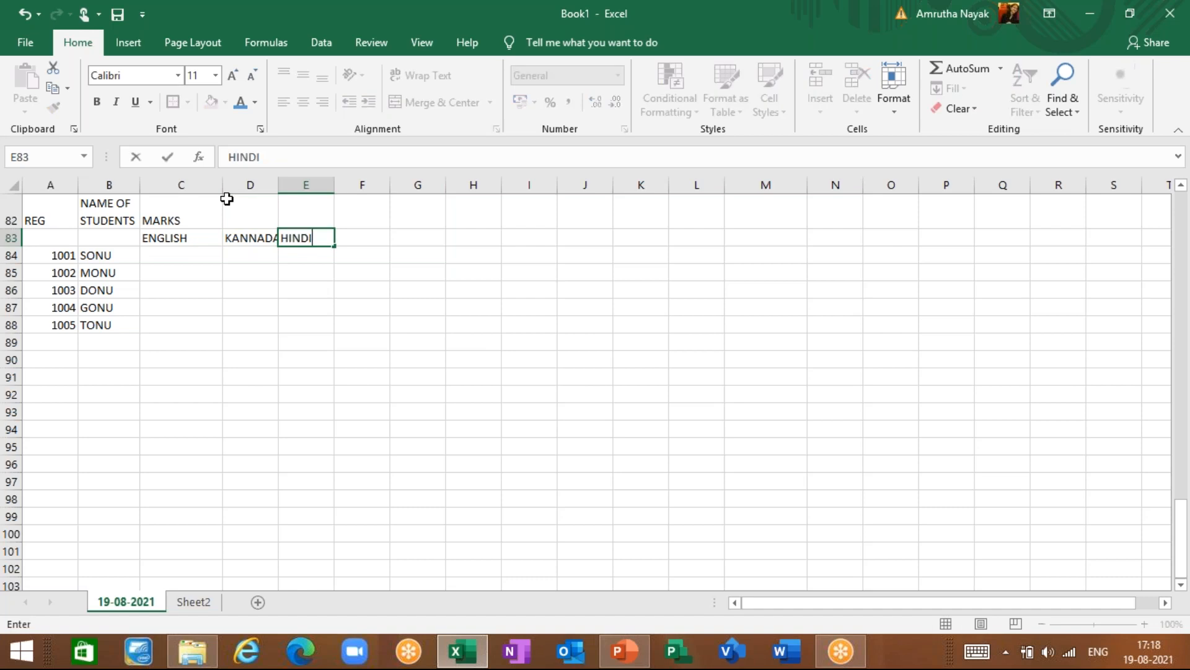
pyautogui.press('Return')
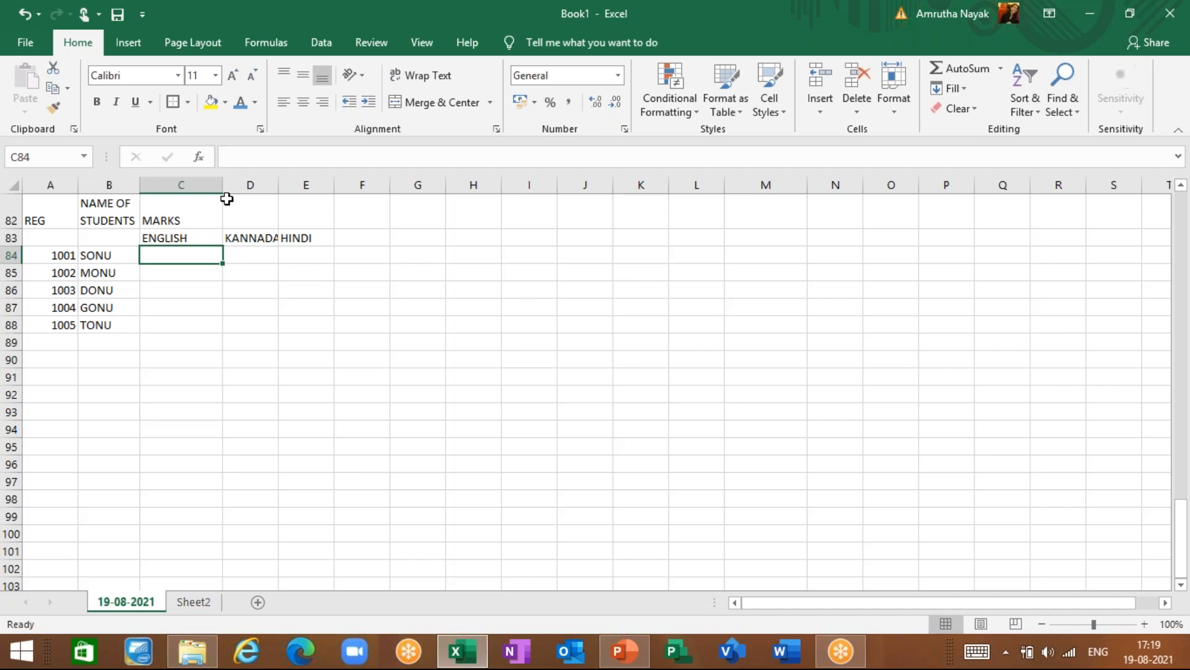
# - Merge and center the MARKS heading across cells C82:E82
pyautogui.press('Up')
pyautogui.press('Up')
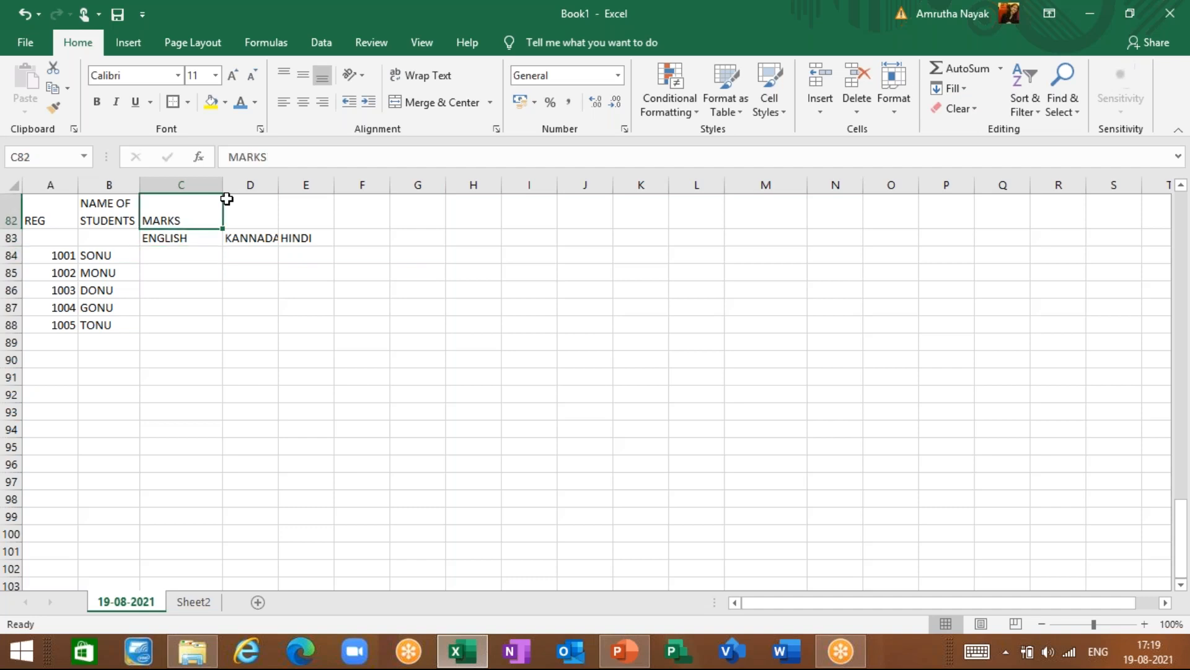
pyautogui.press('Down')
pyautogui.press('Up')
pyautogui.moveTo(183, 205); pyautogui.dragTo(292, 214)
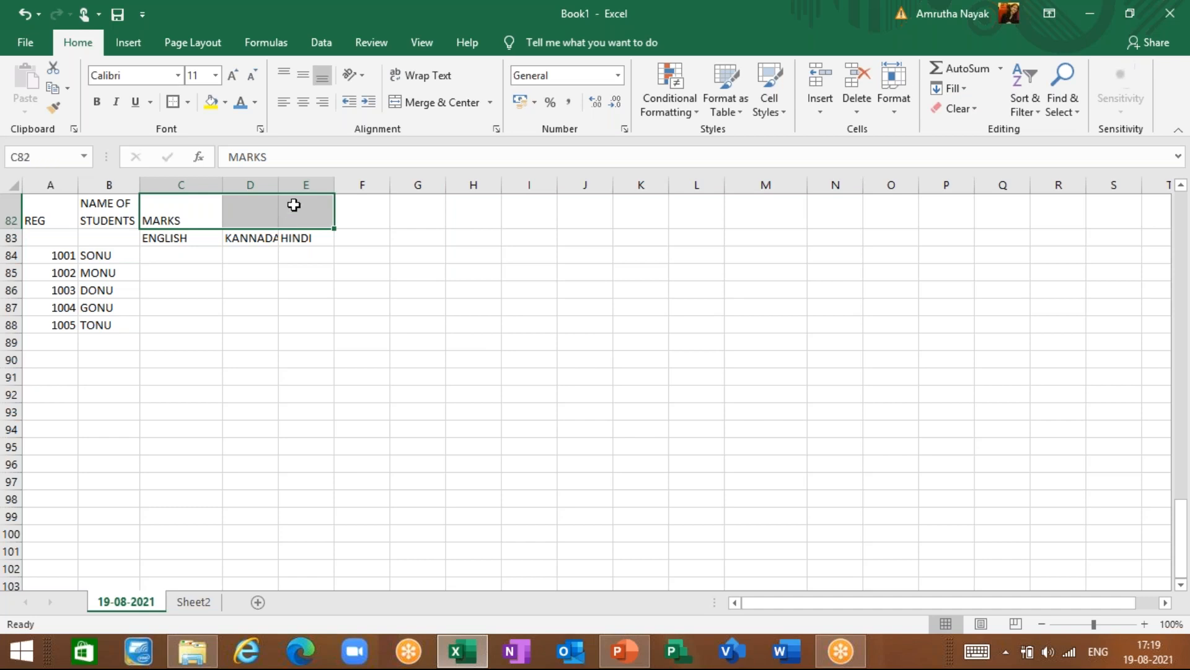
pyautogui.click(448, 109)
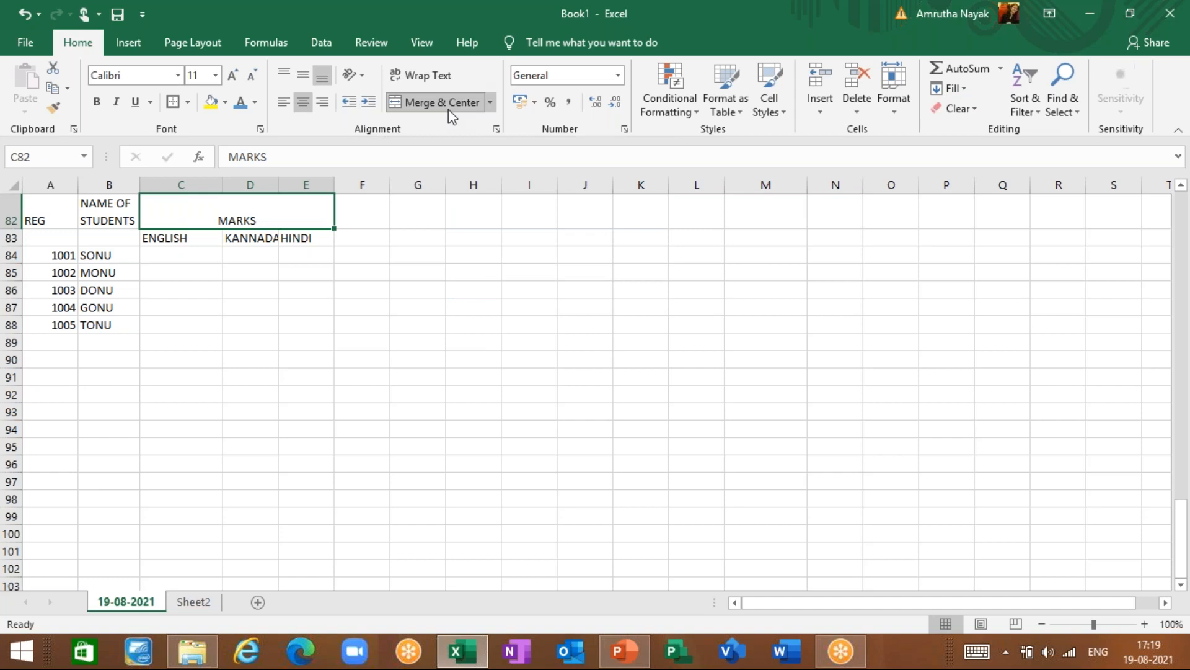
pyautogui.click(206, 274)
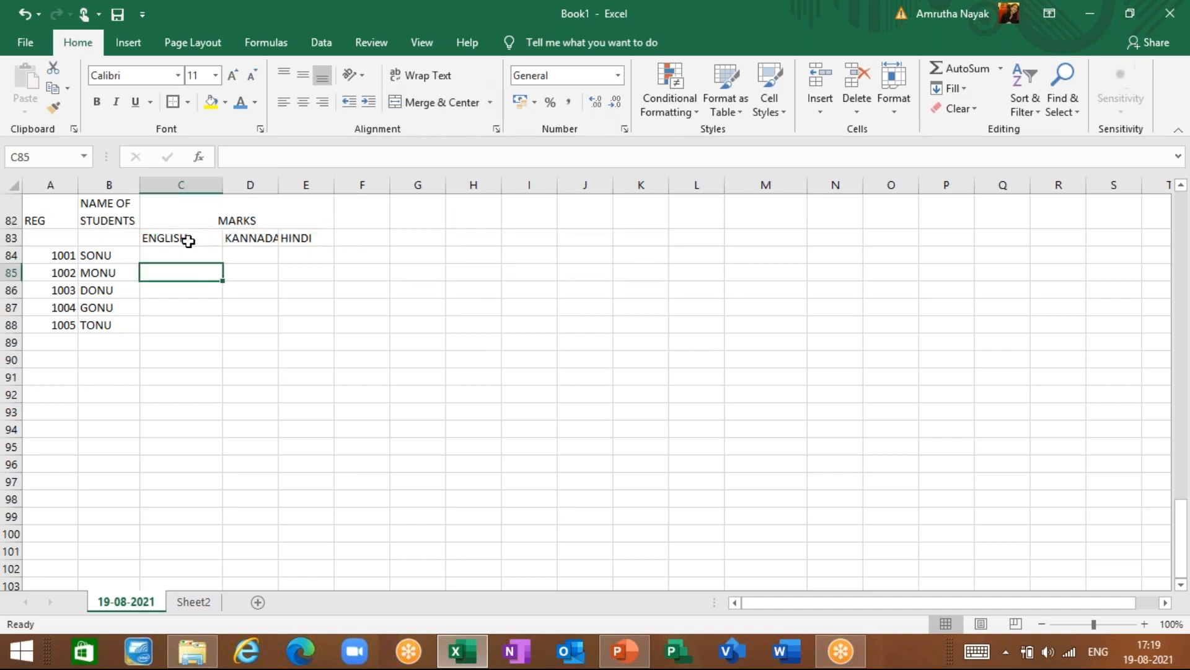
pyautogui.click(186, 224)
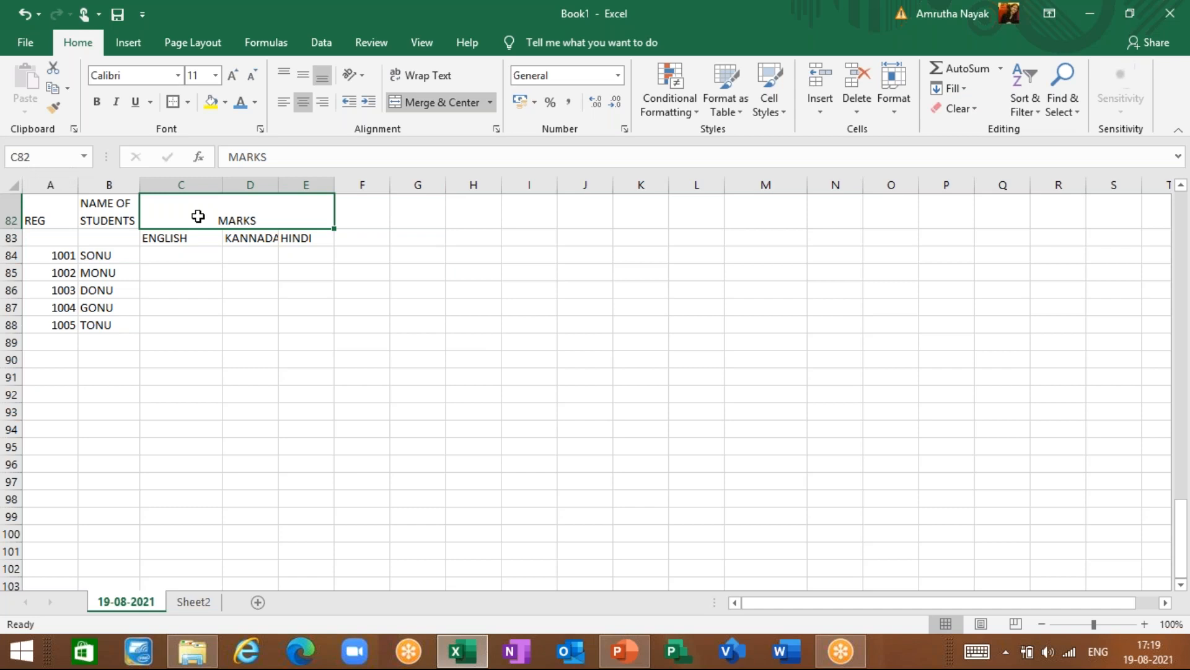
pyautogui.click(207, 273)
# - Try Merge Across on the already merged MARKS heading and split it back into separate cells C82:E82
pyautogui.click(182, 223)
pyautogui.click(491, 103)
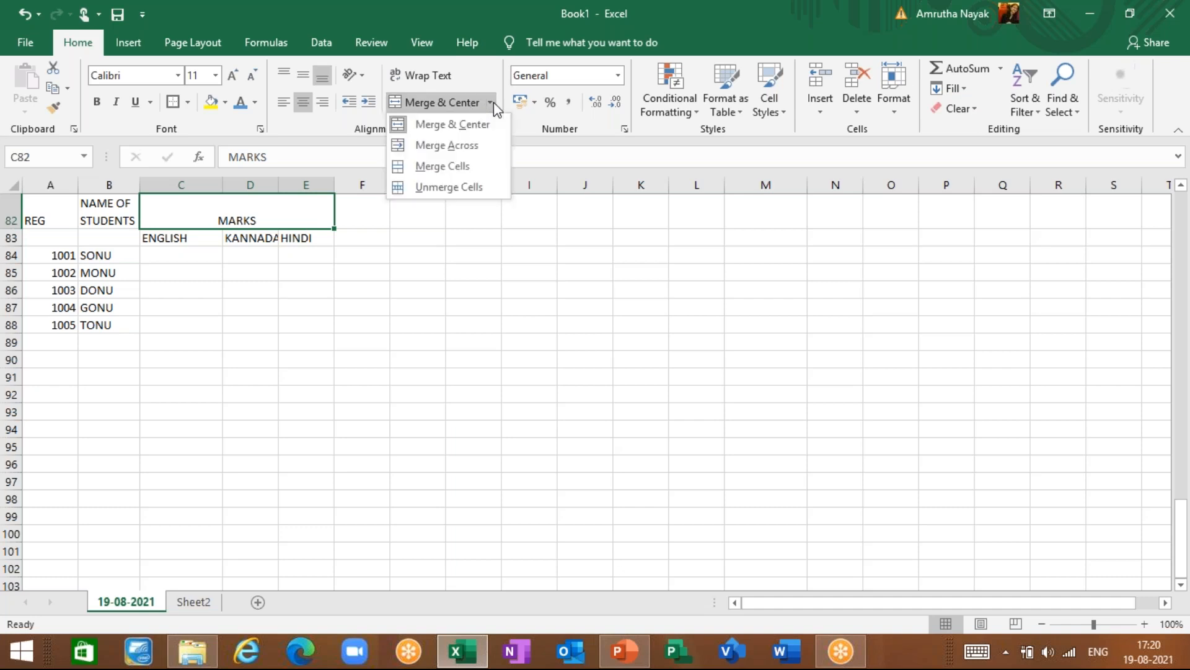
pyautogui.click(480, 140)
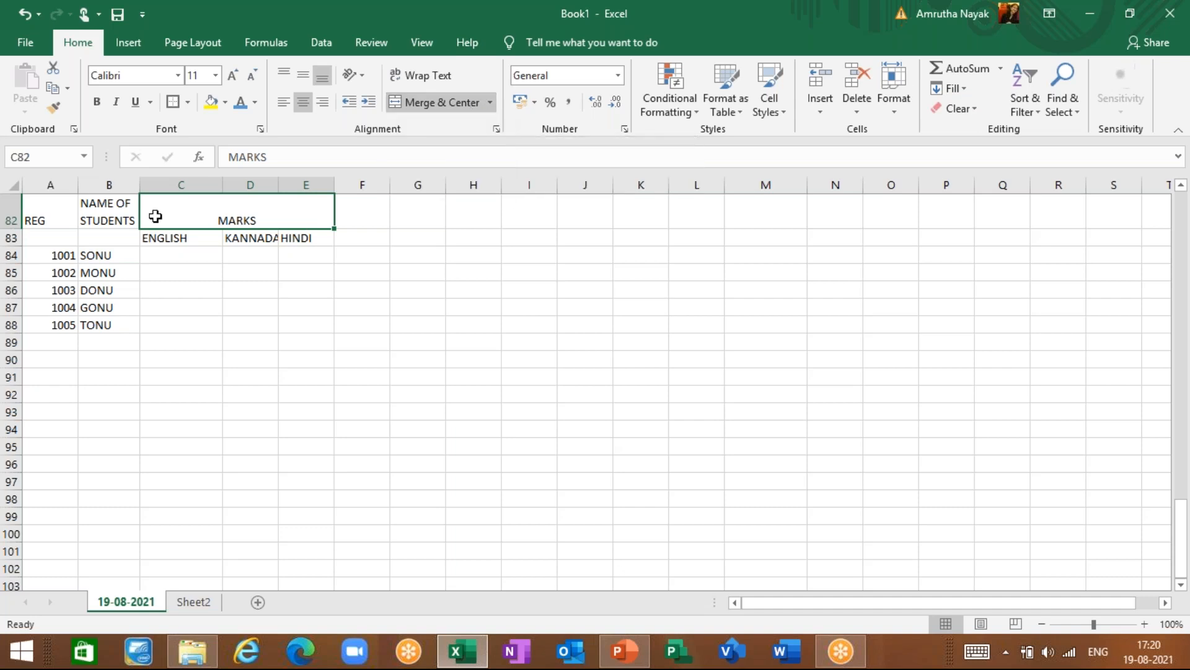
pyautogui.click(217, 284)
pyautogui.click(277, 218)
pyautogui.click(437, 101)
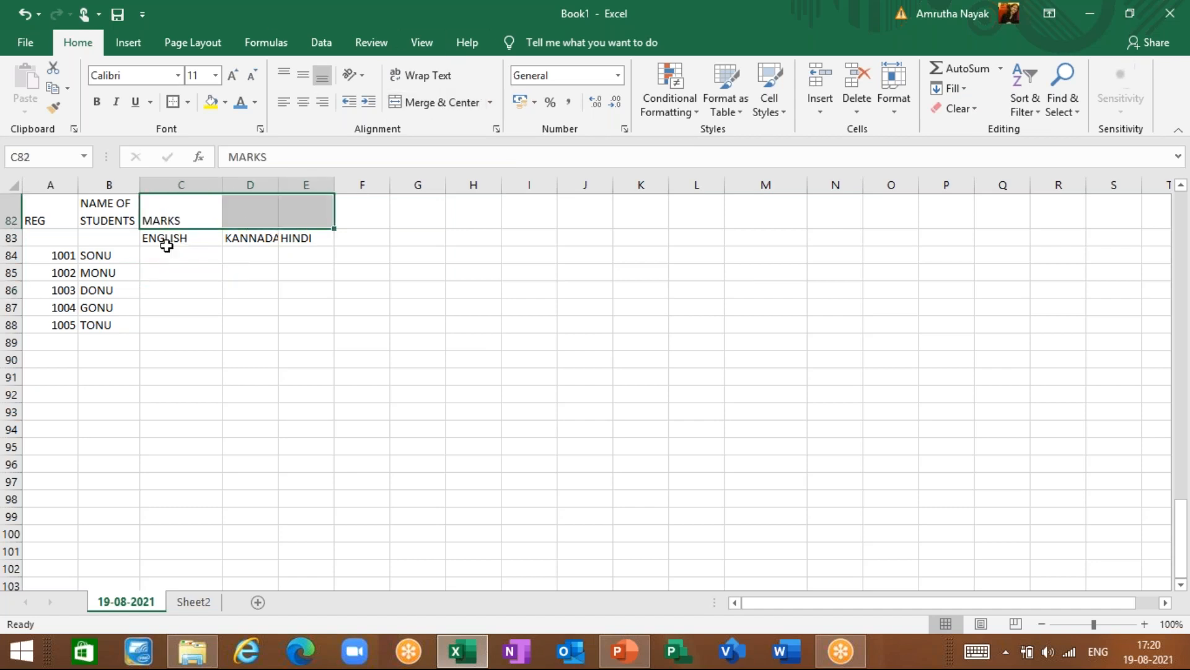
# - Try Merge Across on cells C82:E82 with the MARKS heading and unmerge them again
pyautogui.moveTo(164, 217); pyautogui.dragTo(294, 221)
pyautogui.click(491, 103)
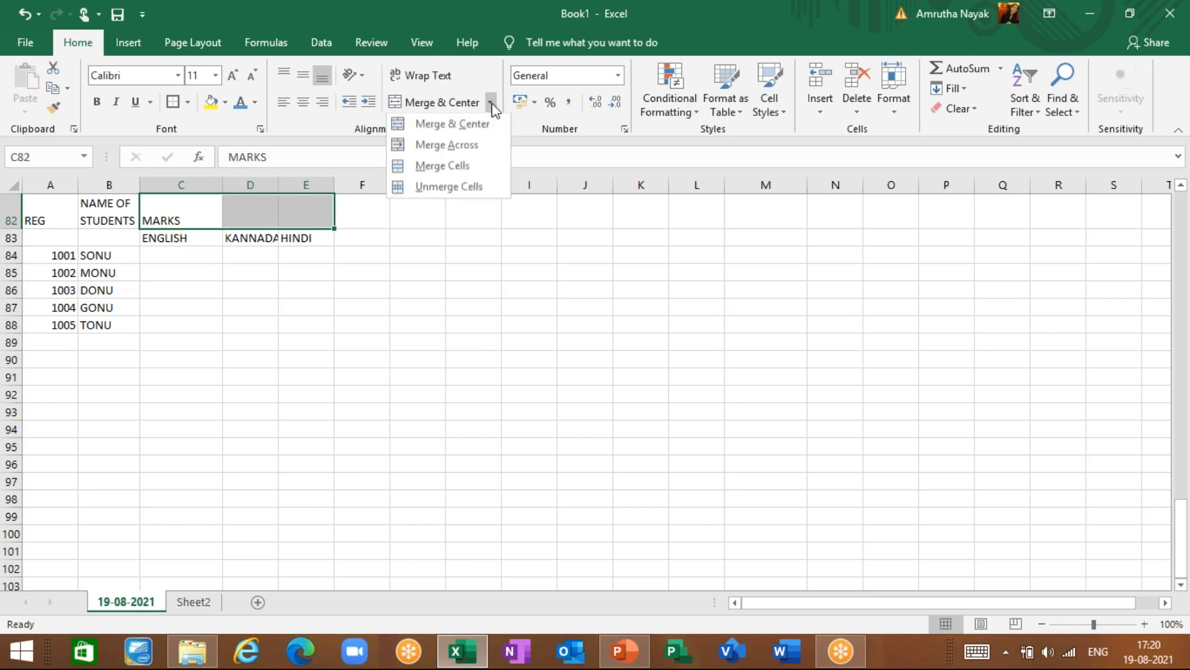
pyautogui.click(464, 143)
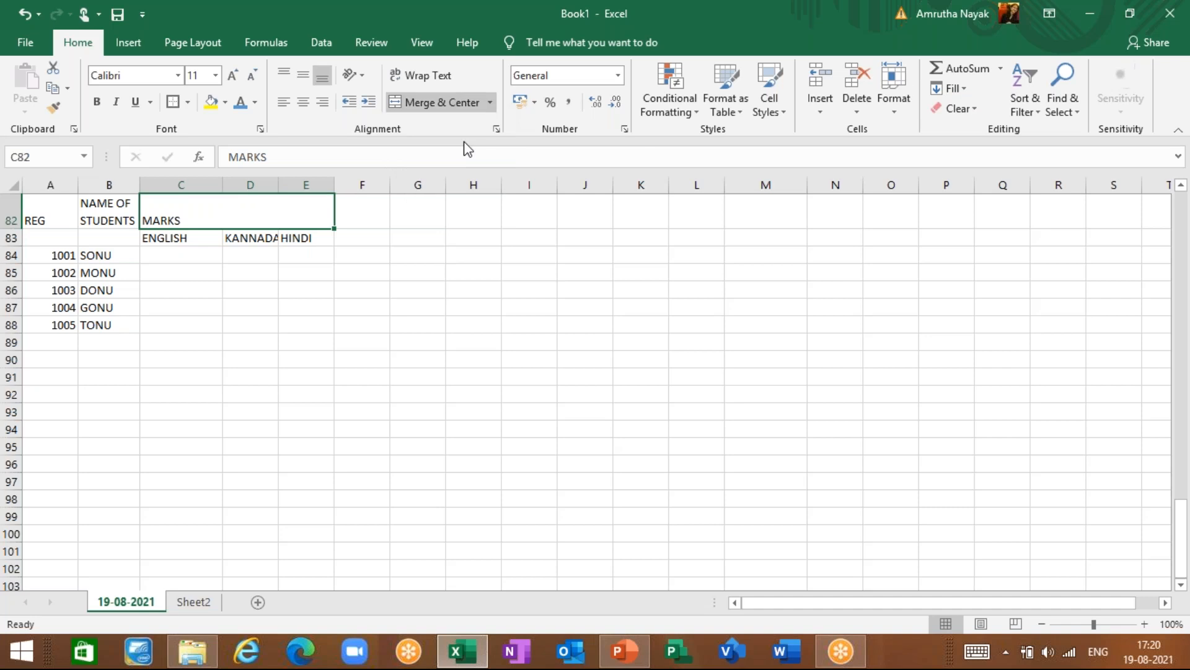
pyautogui.click(481, 104)
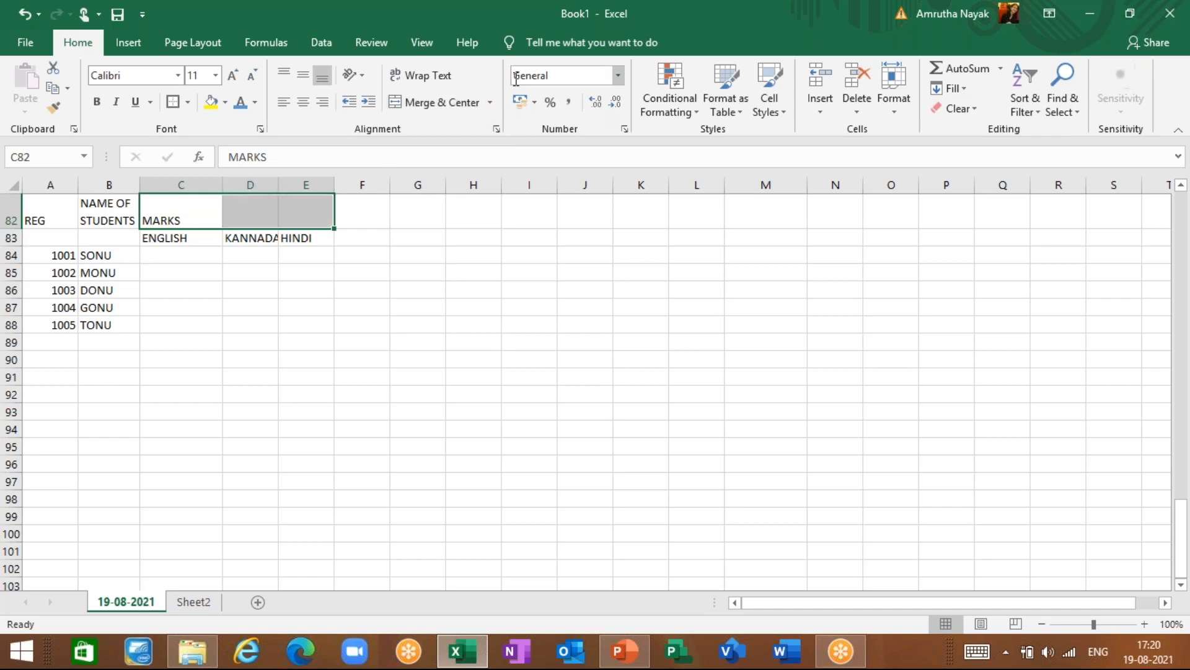
# - Try the Merge Cells option on C82:E82 and separate the cells with Unmerge Cells
pyautogui.click(488, 103)
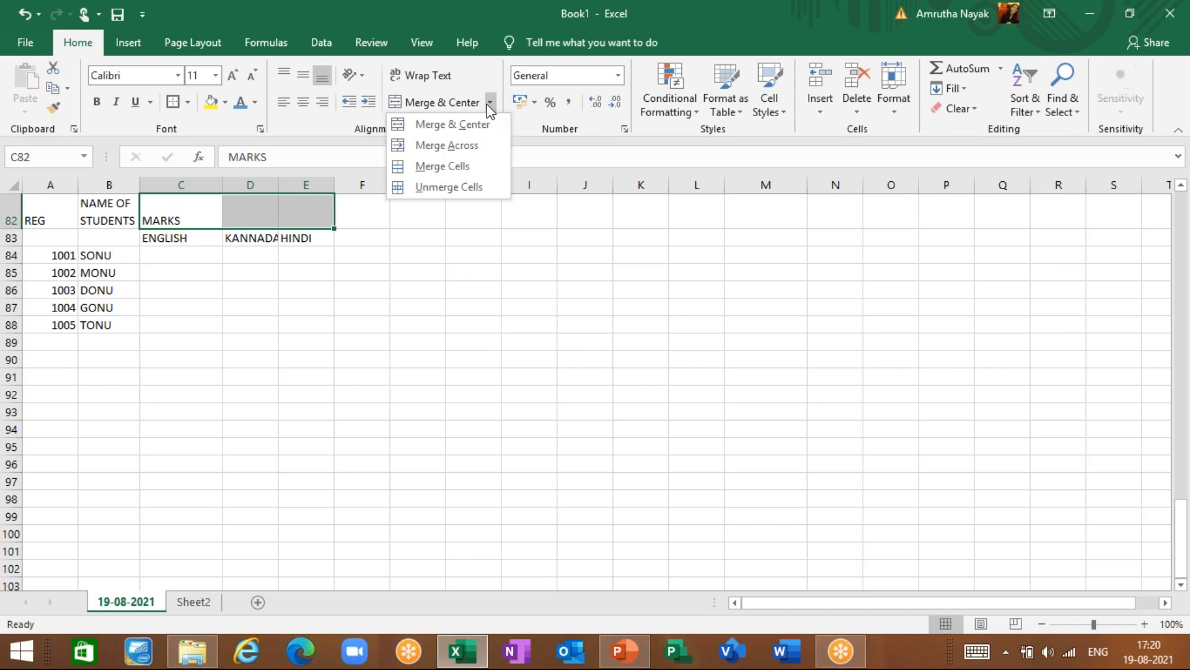
pyautogui.click(470, 166)
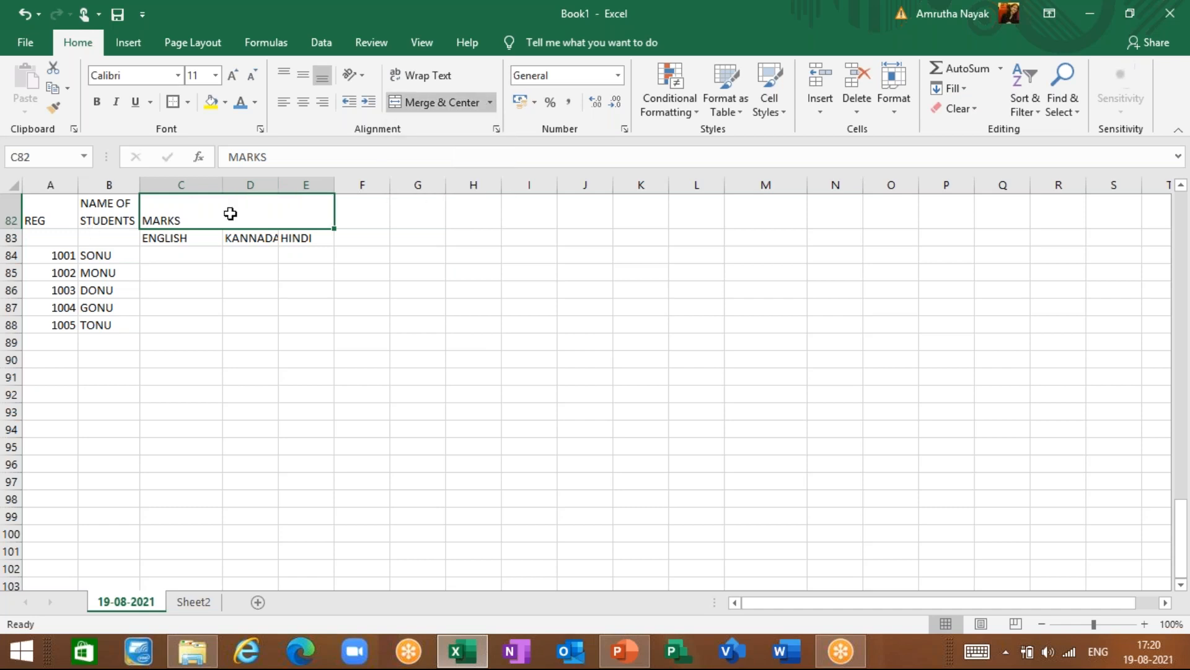
pyautogui.click(490, 104)
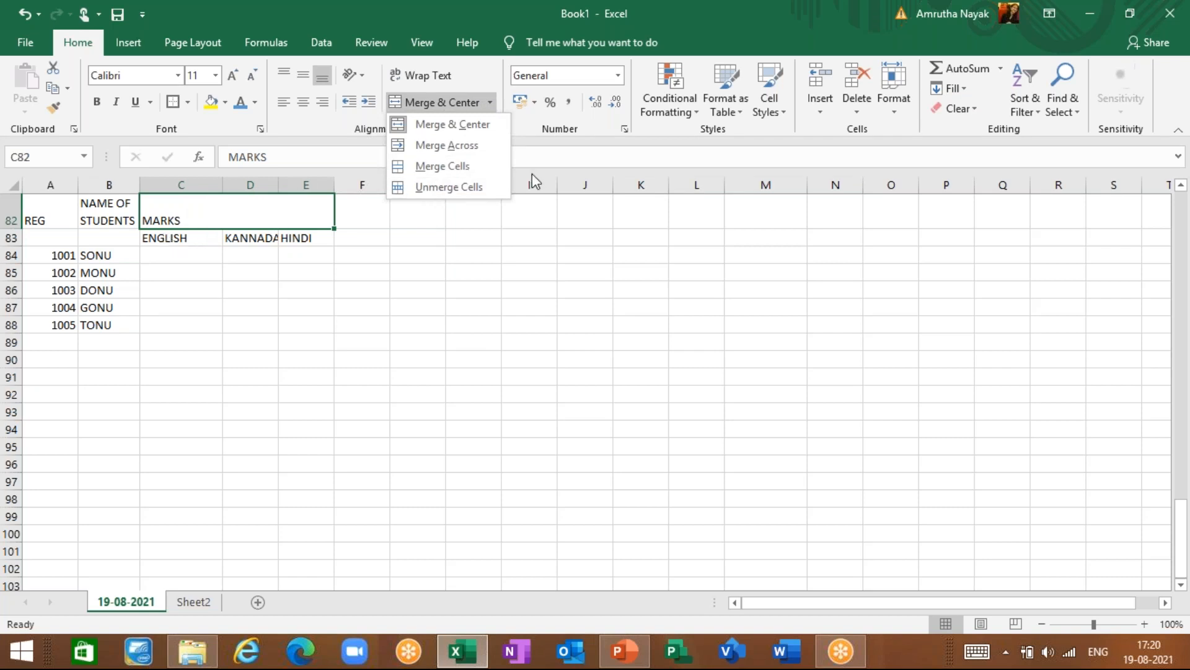
pyautogui.click(452, 186)
pyautogui.click(264, 323)
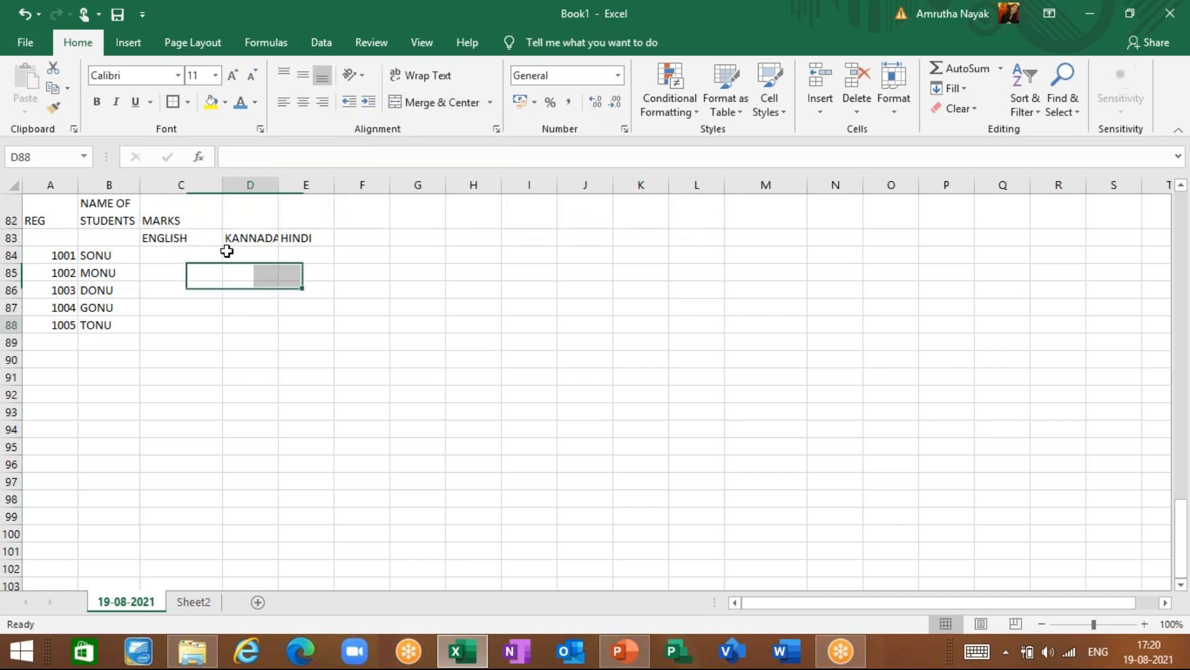
# - Merge and center the MARKS heading across C82:E82
pyautogui.moveTo(191, 212); pyautogui.dragTo(305, 214)
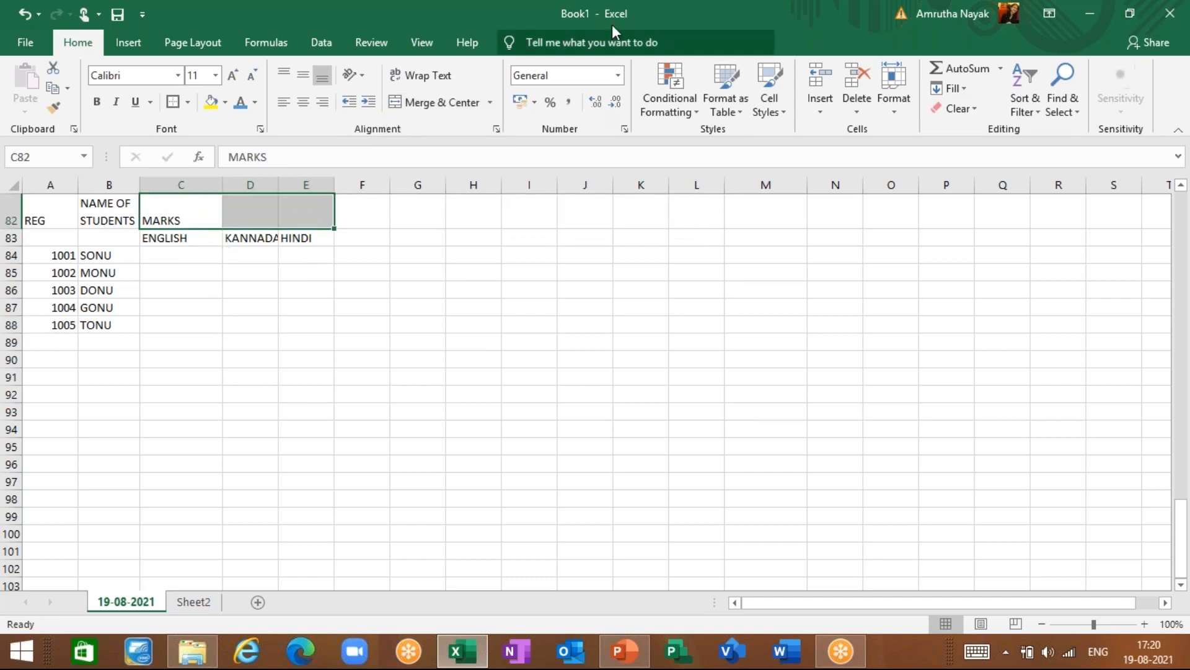
pyautogui.click(435, 102)
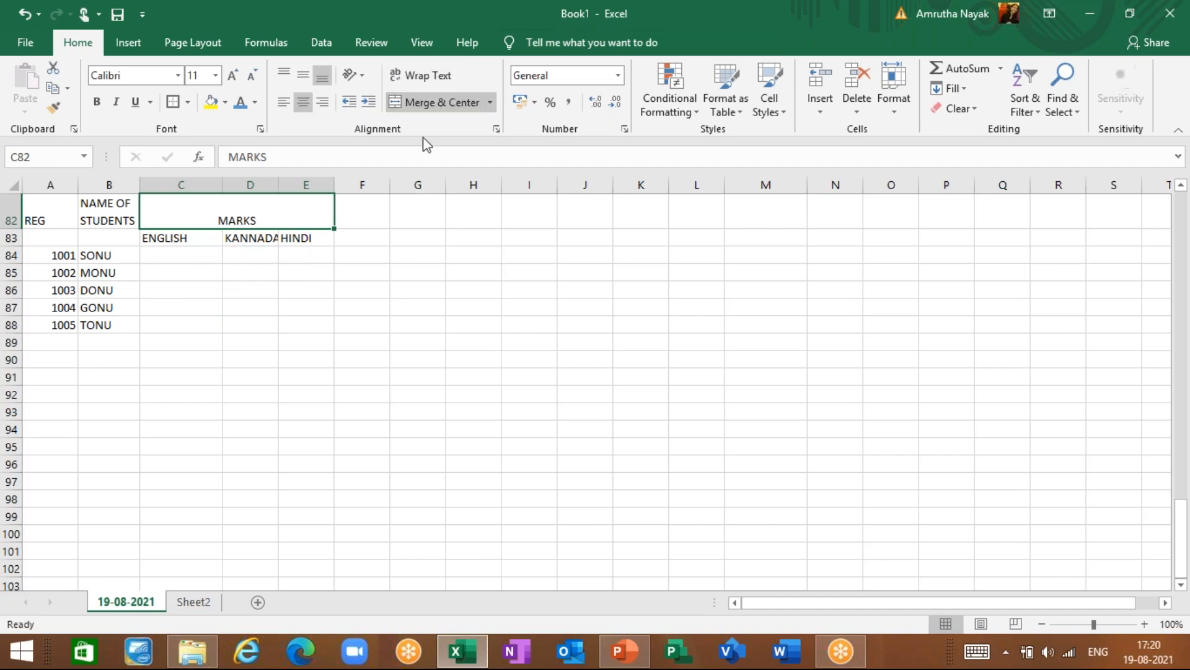
pyautogui.click(342, 292)
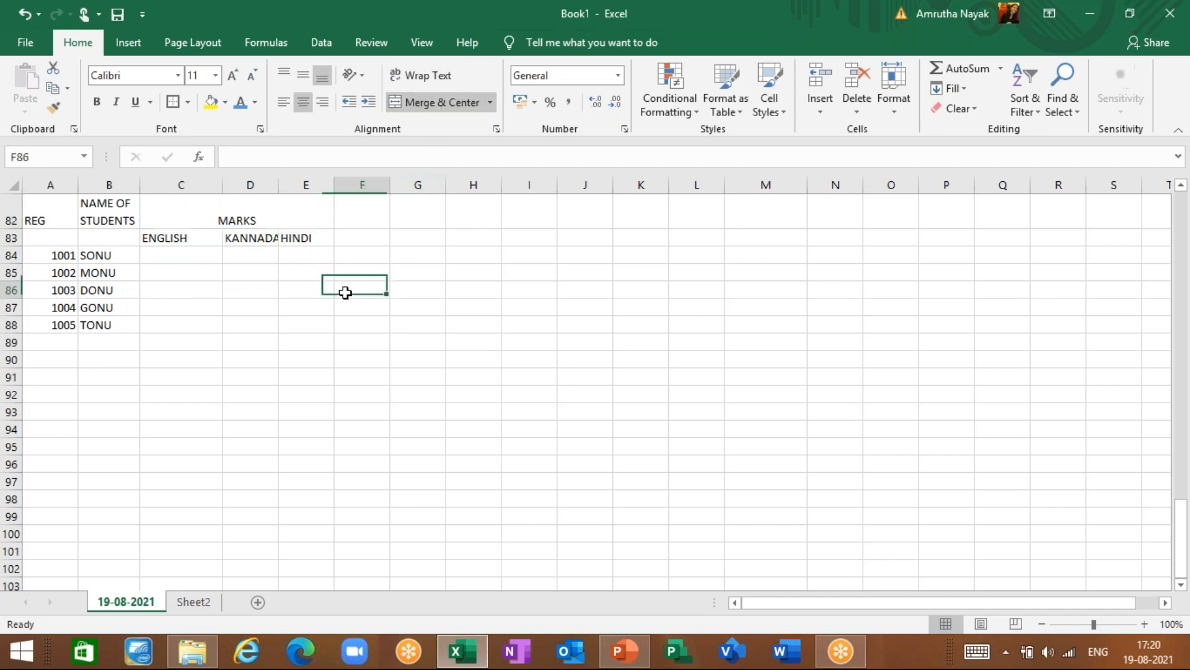
# - Unmerge the MARKS heading and merge and center it again across C82:E82
pyautogui.click(183, 221)
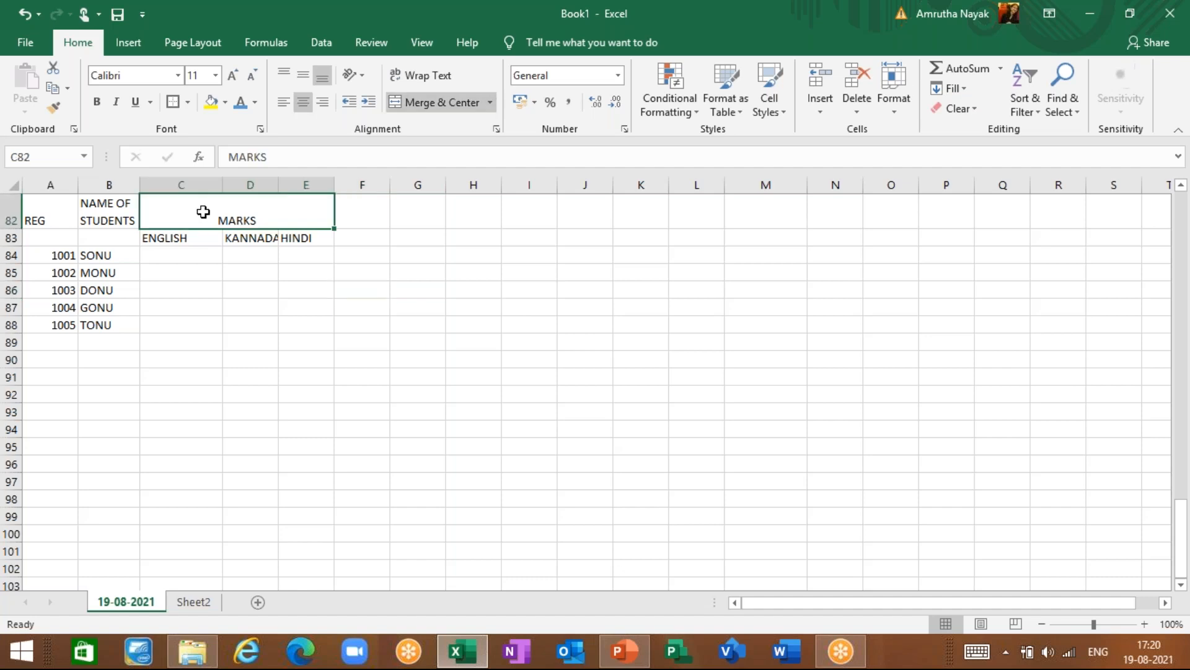
pyautogui.click(464, 103)
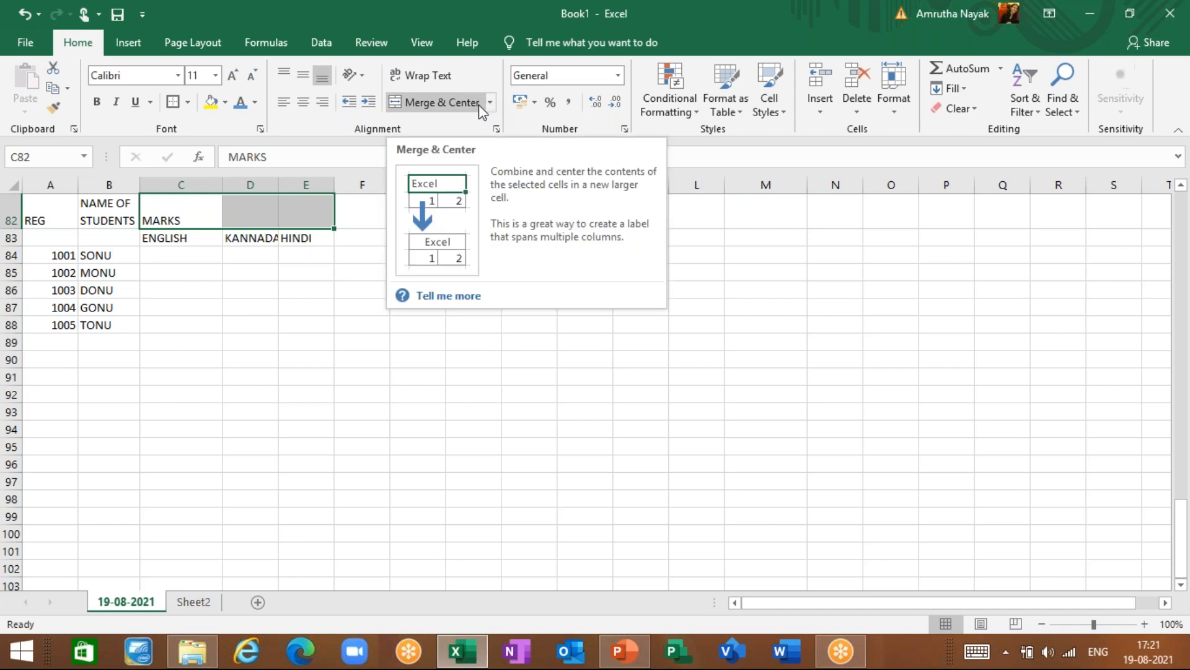
pyautogui.click(423, 102)
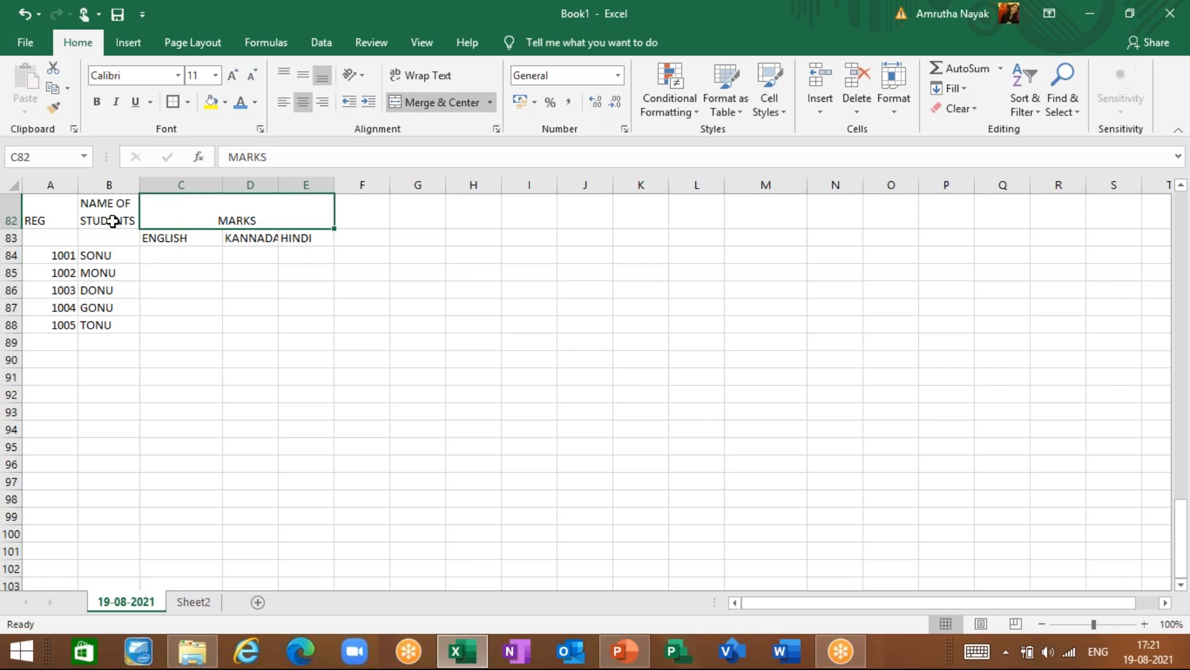
pyautogui.click(112, 222)
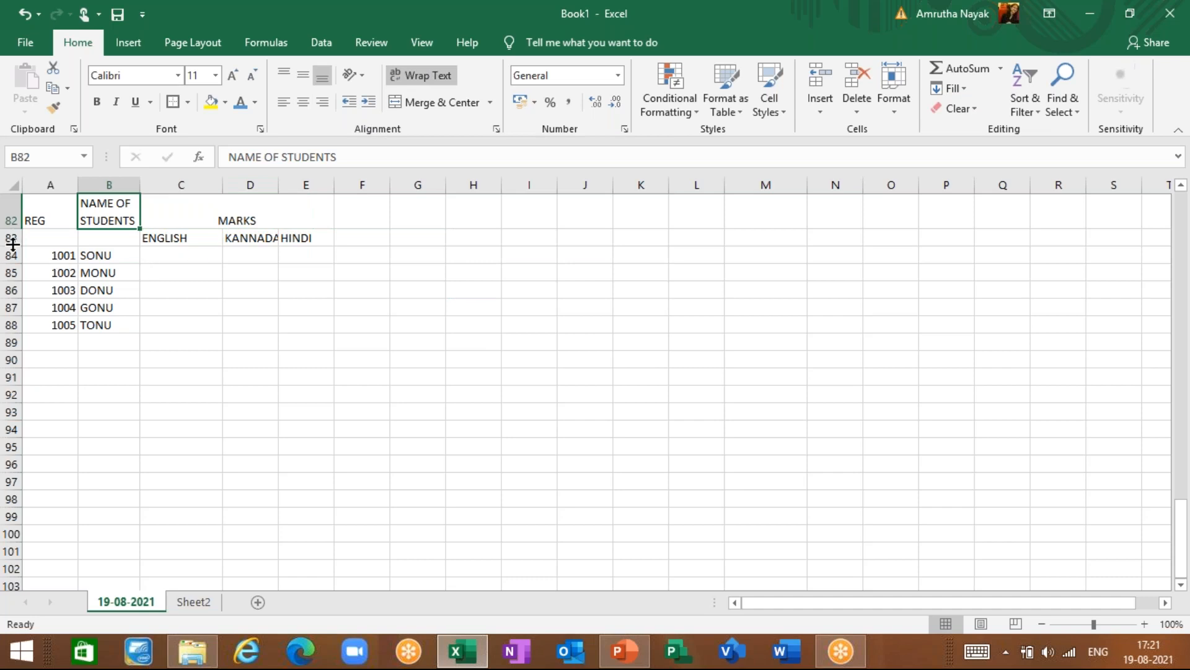
pyautogui.click(44, 221)
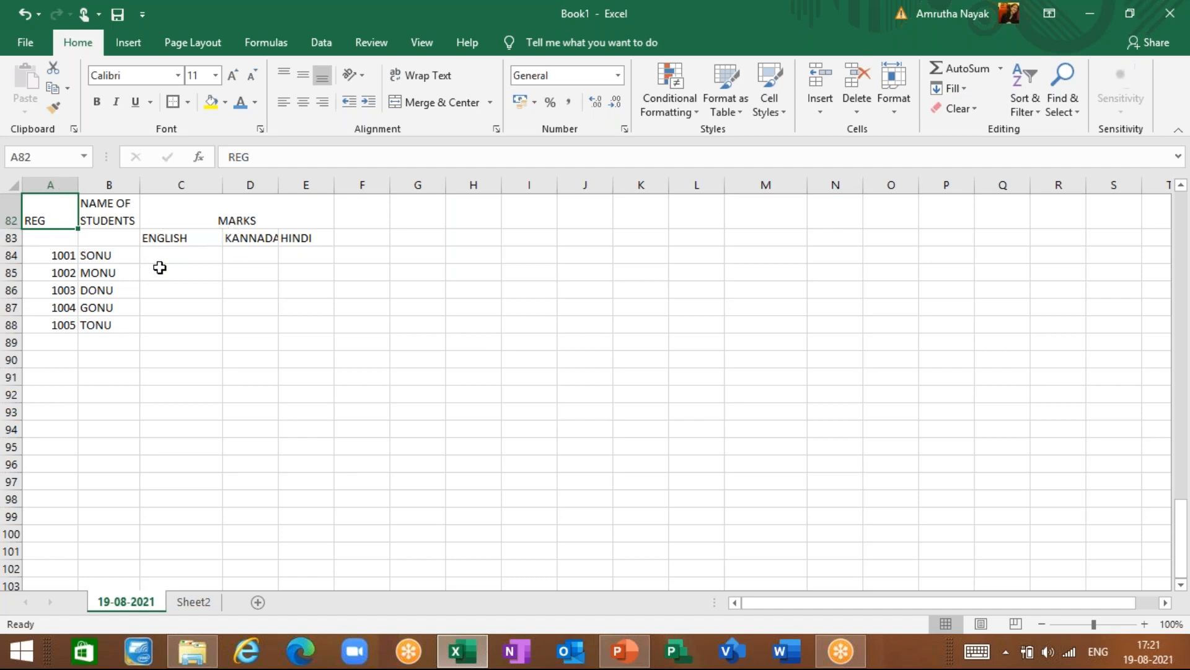
pyautogui.click(96, 237)
pyautogui.click(127, 199)
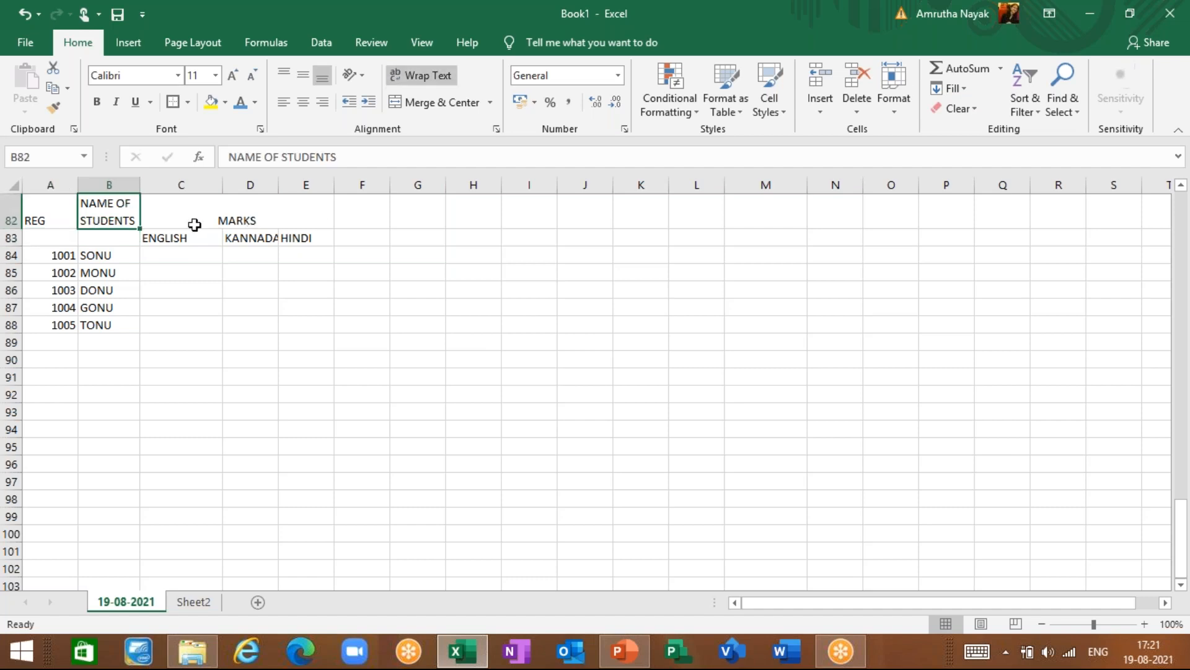
# - Try center and right alignment on cell B84 (SONU), and set it back to left alignment
pyautogui.click(90, 260)
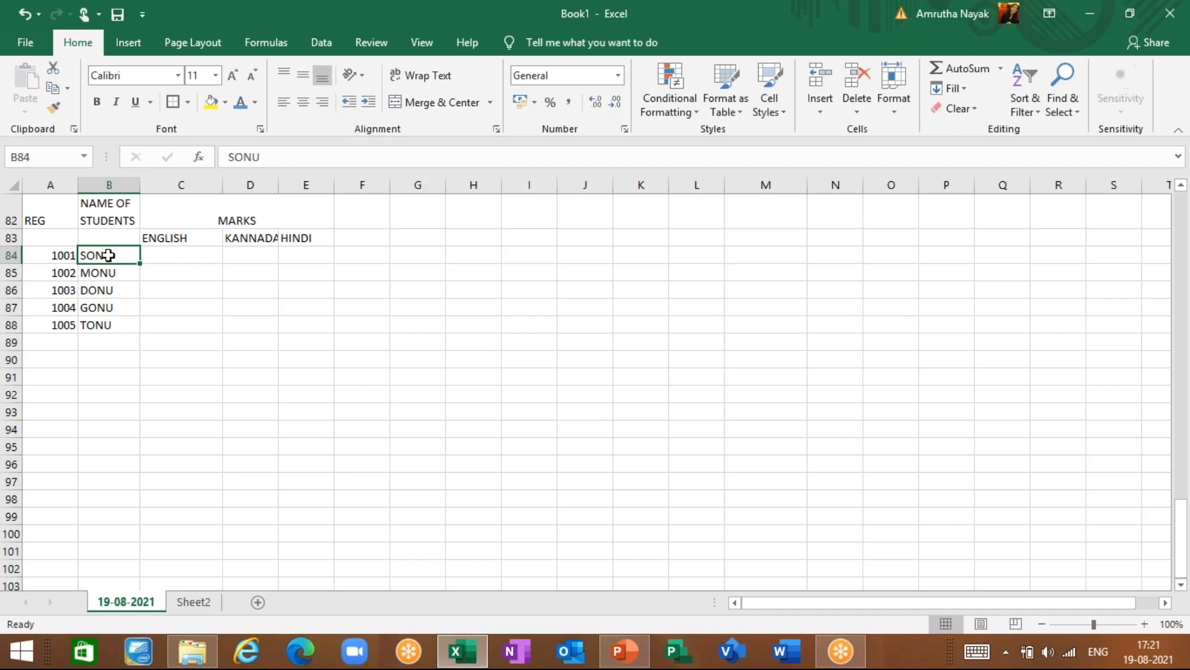
pyautogui.click(284, 101)
pyautogui.click(303, 102)
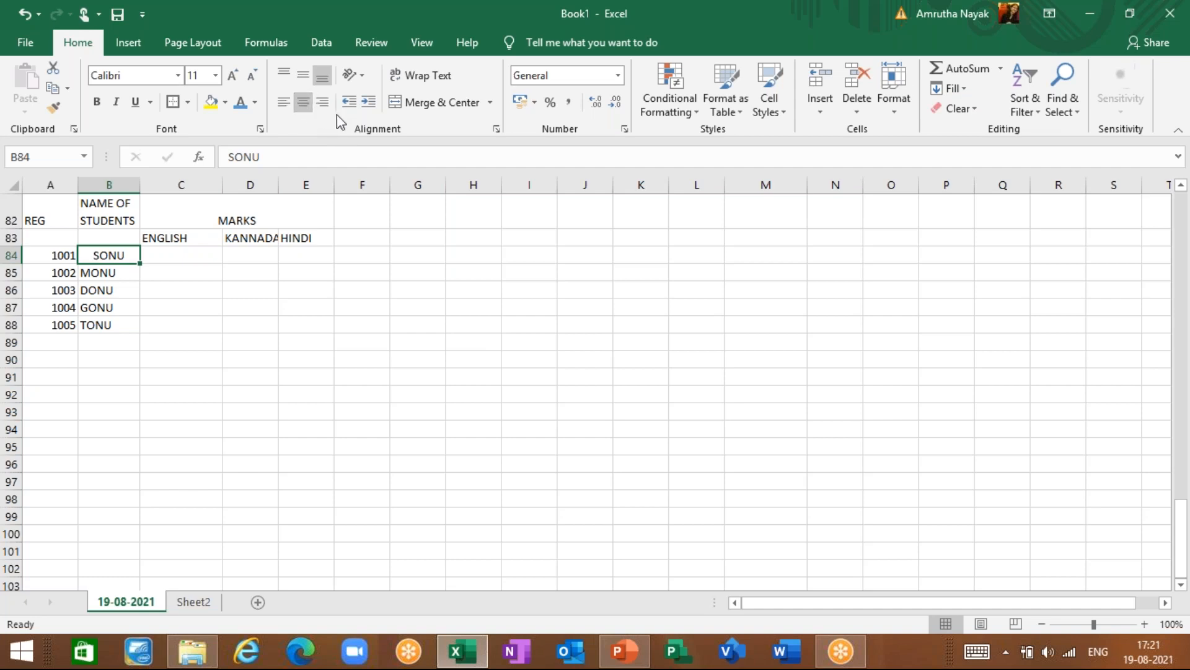
pyautogui.click(322, 102)
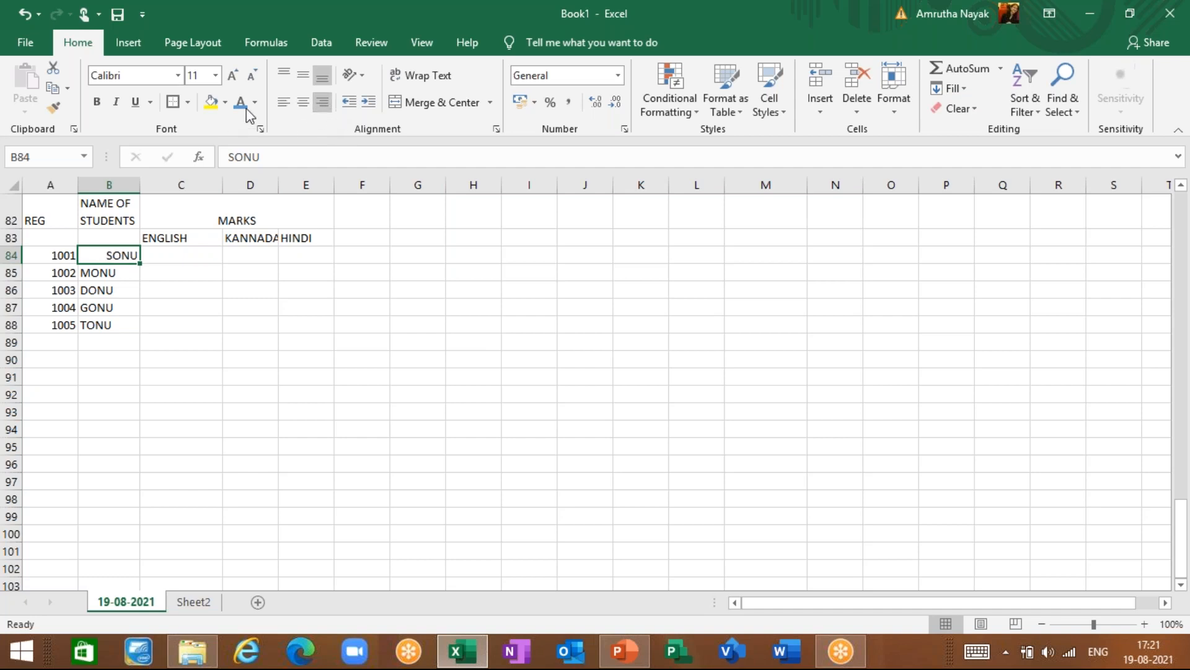
pyautogui.click(288, 107)
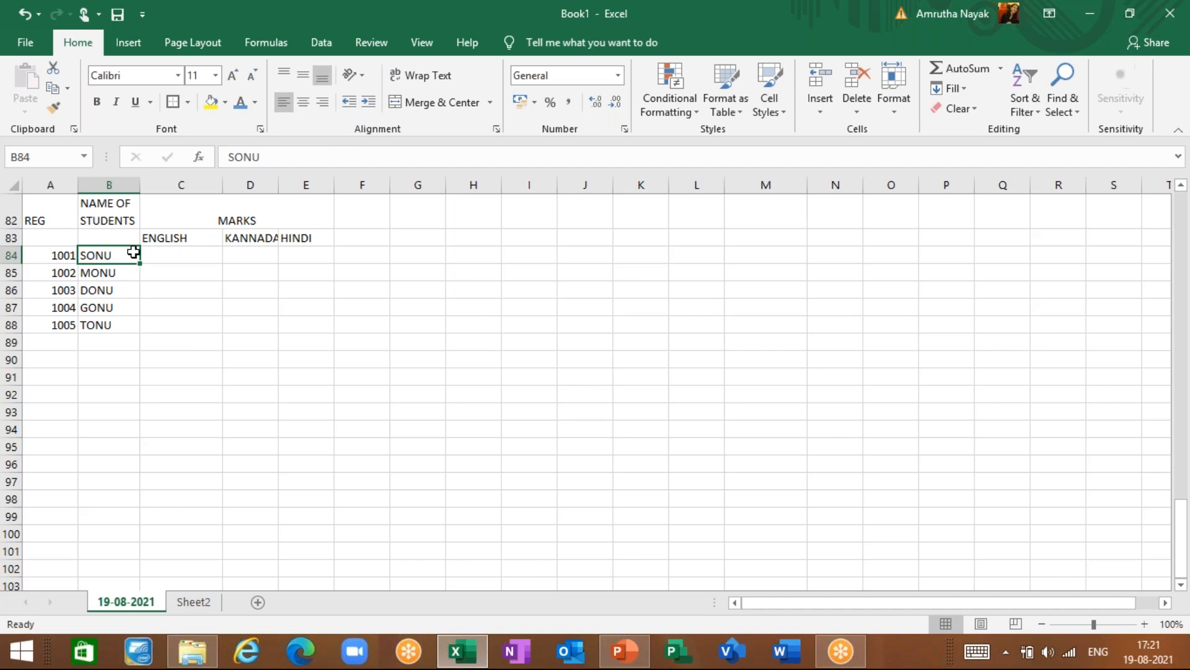
# - Center the entries in B84:B88 and the registration numbers in A84:A88 horizontally
pyautogui.moveTo(124, 254); pyautogui.dragTo(128, 318)
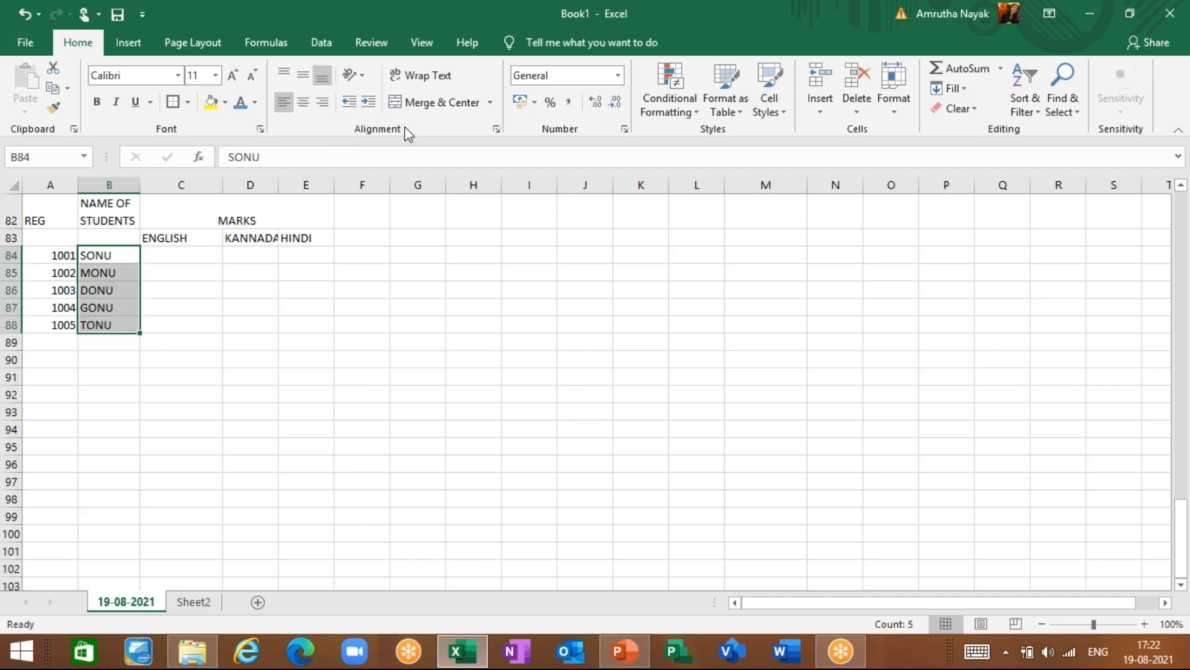
pyautogui.click(303, 111)
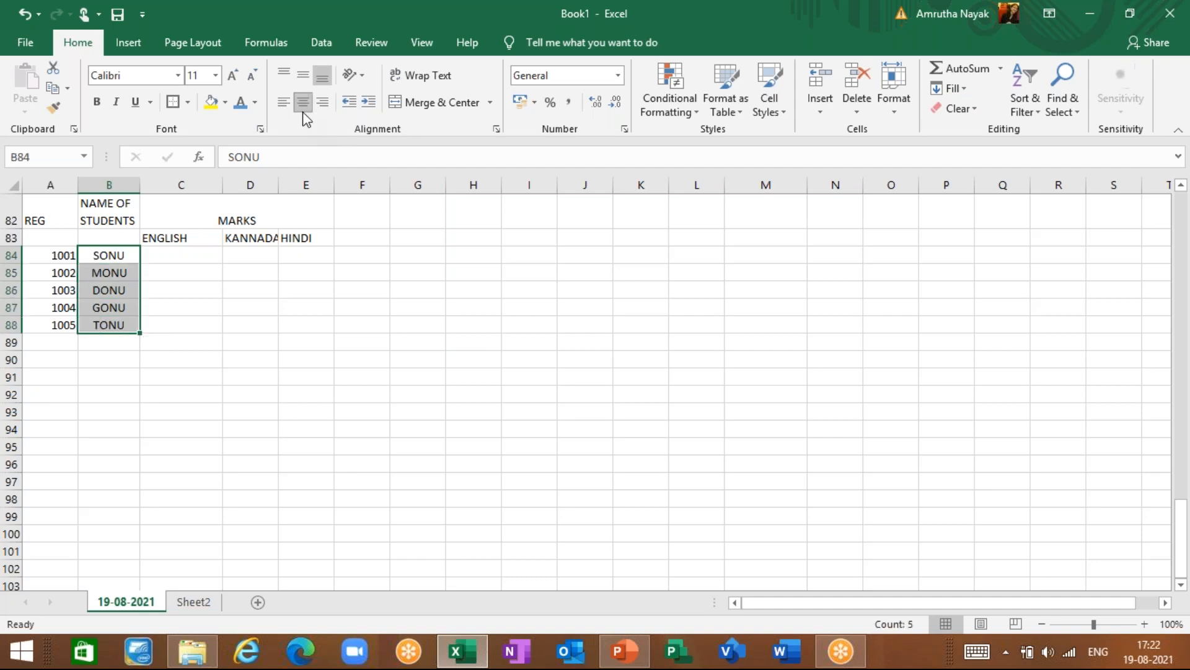
pyautogui.moveTo(57, 262); pyautogui.dragTo(61, 324)
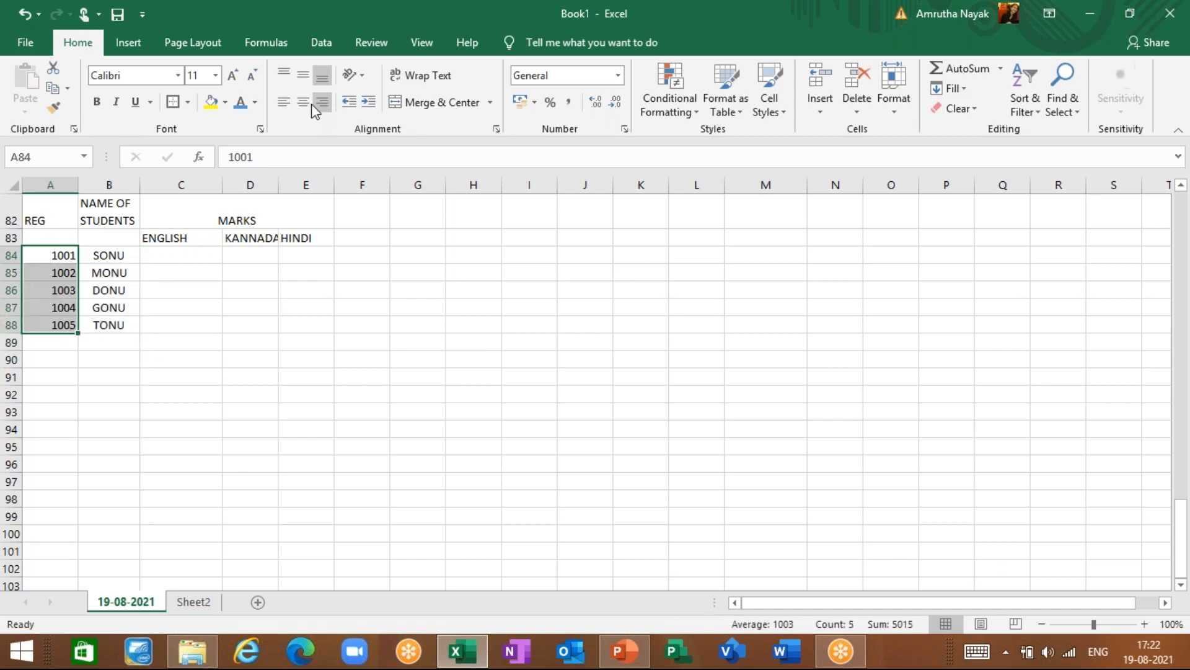
pyautogui.click(287, 101)
pyautogui.click(304, 99)
pyautogui.click(322, 101)
pyautogui.click(309, 99)
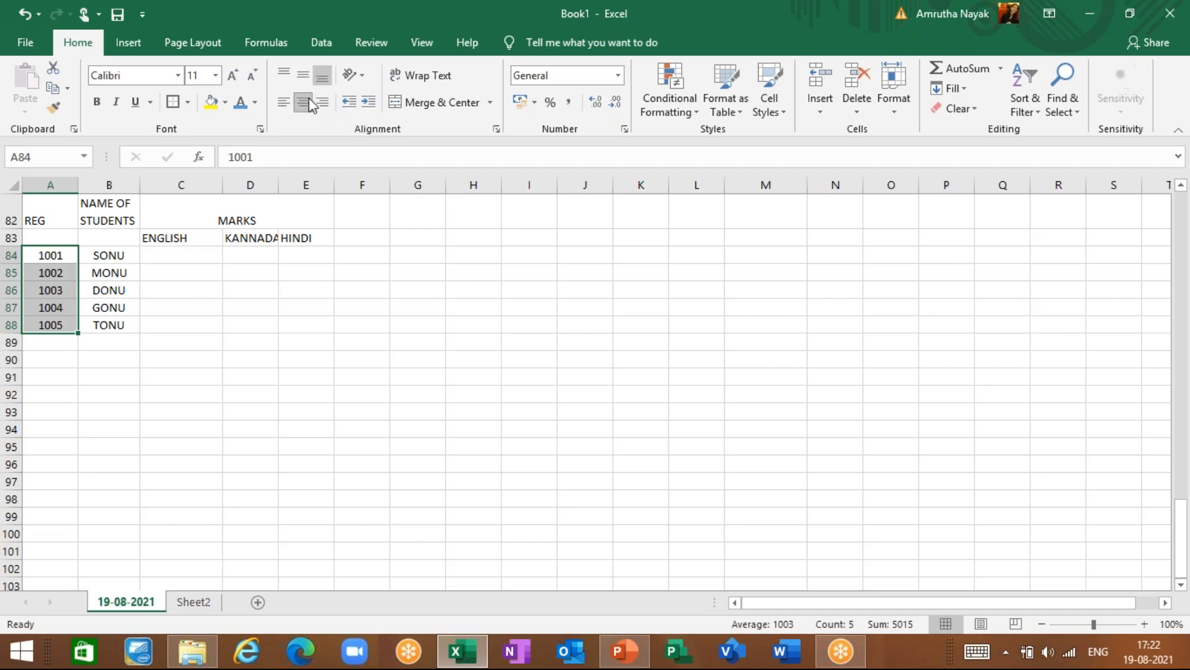
pyautogui.click(189, 260)
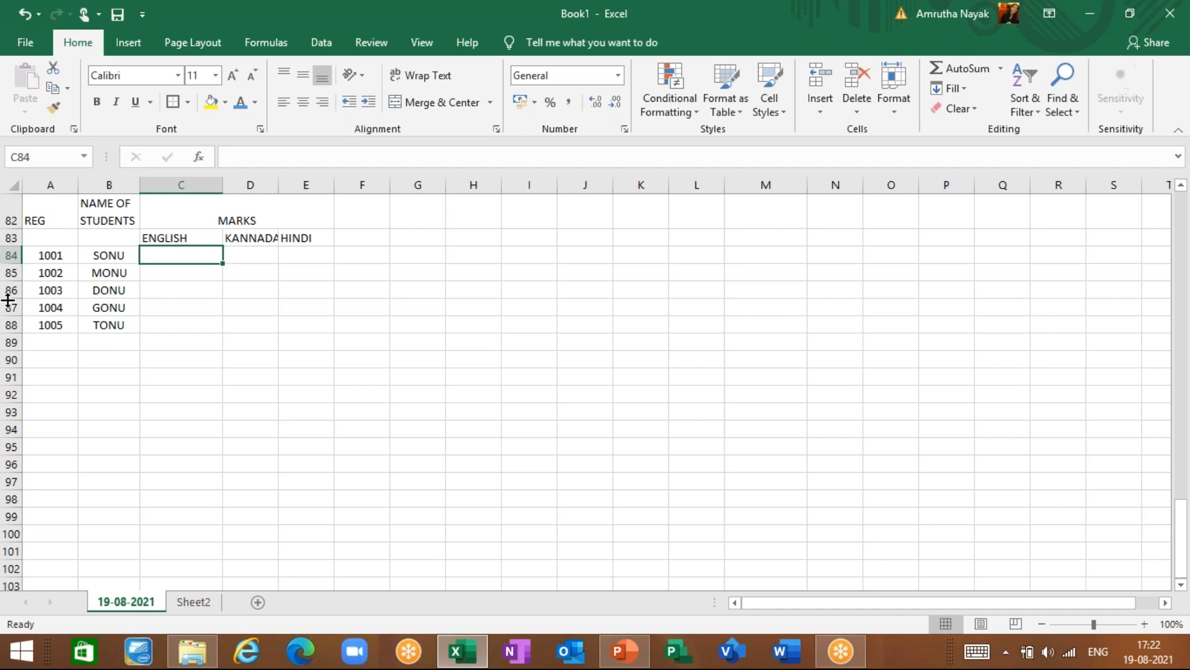
# - Center the REG heading in A82 and the subject headings ENGLISH, KANNADA and HINDI in C83:E83
pyautogui.click(49, 227)
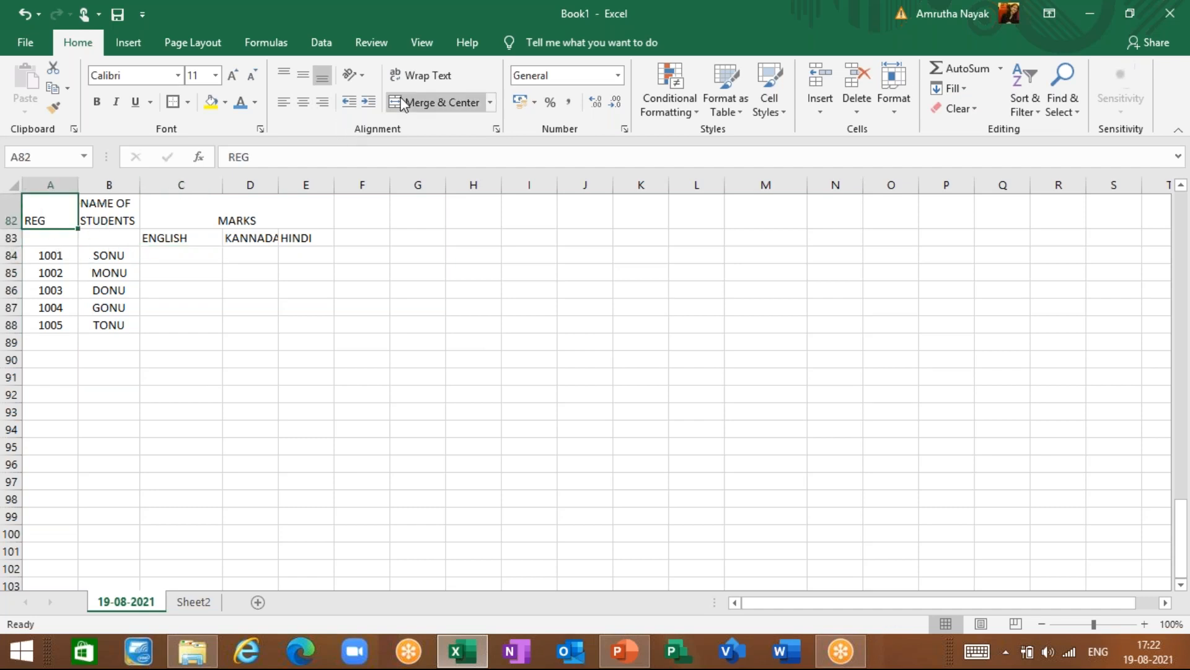
pyautogui.click(304, 106)
pyautogui.moveTo(171, 245); pyautogui.dragTo(327, 234)
pyautogui.click(304, 106)
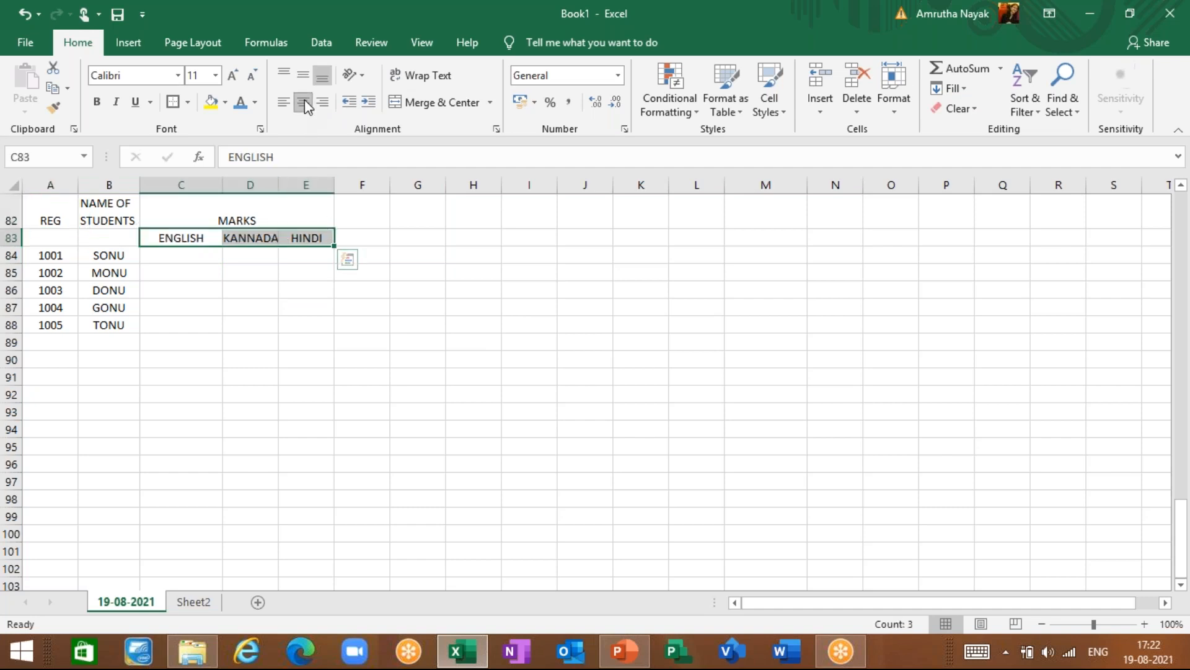
pyautogui.click(195, 258)
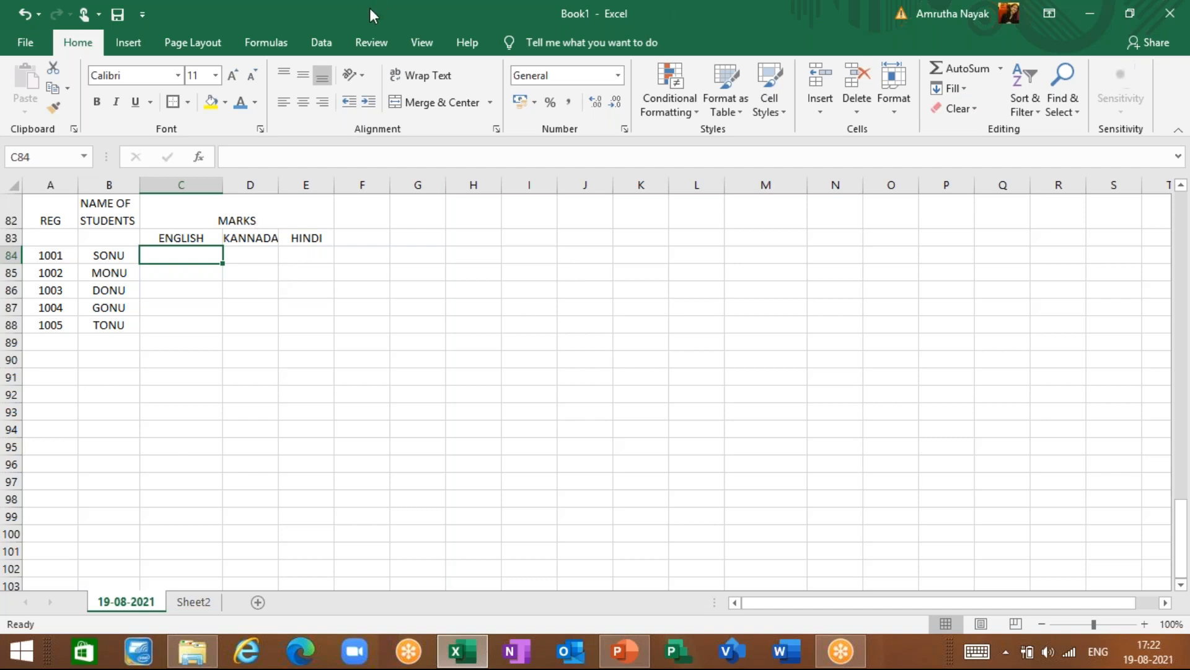
# - Increase the indent of the ENGLISH heading in C83 by four levels and reduce it by three levels
pyautogui.click(178, 242)
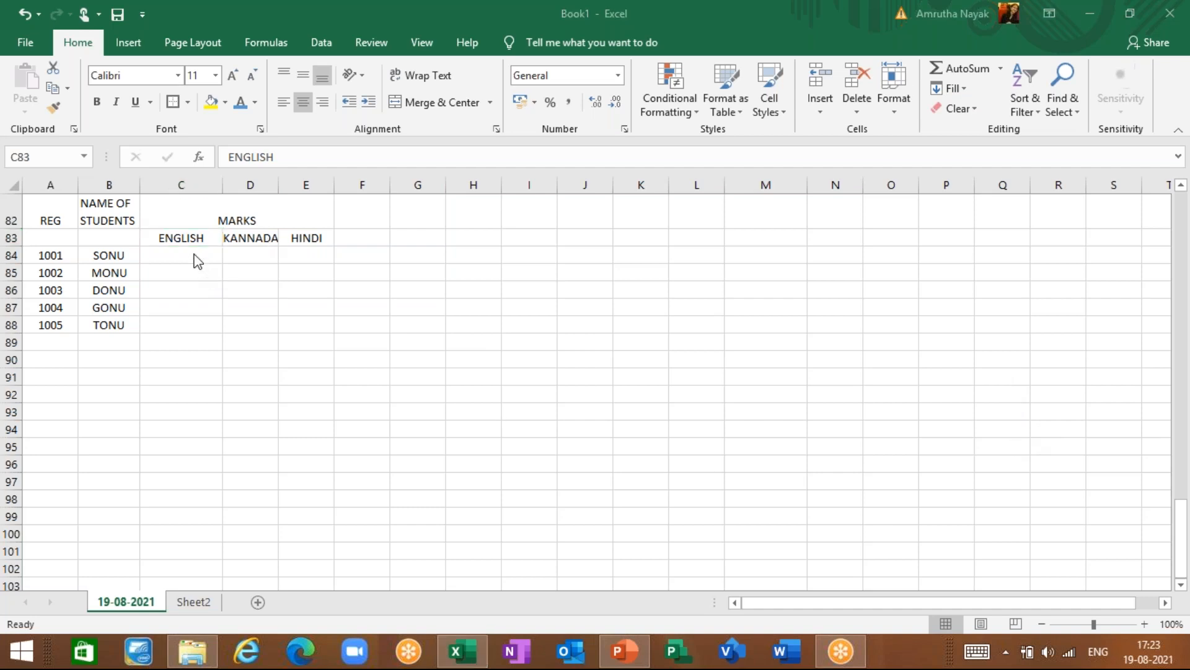
pyautogui.press('Return')
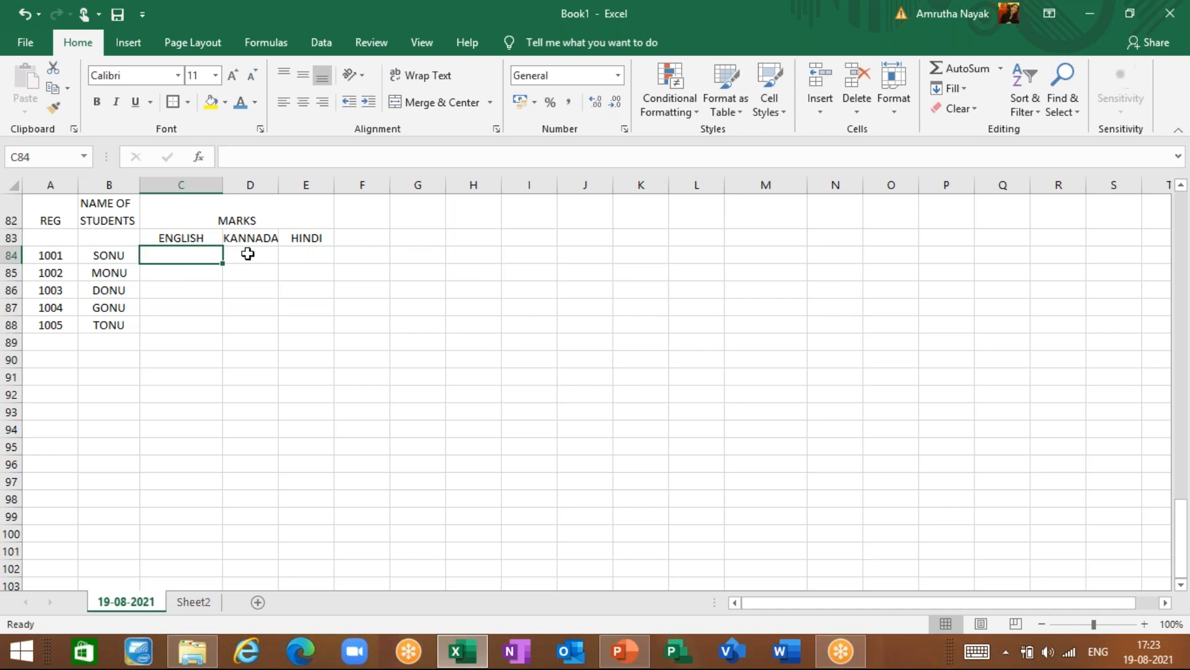
pyautogui.click(178, 235)
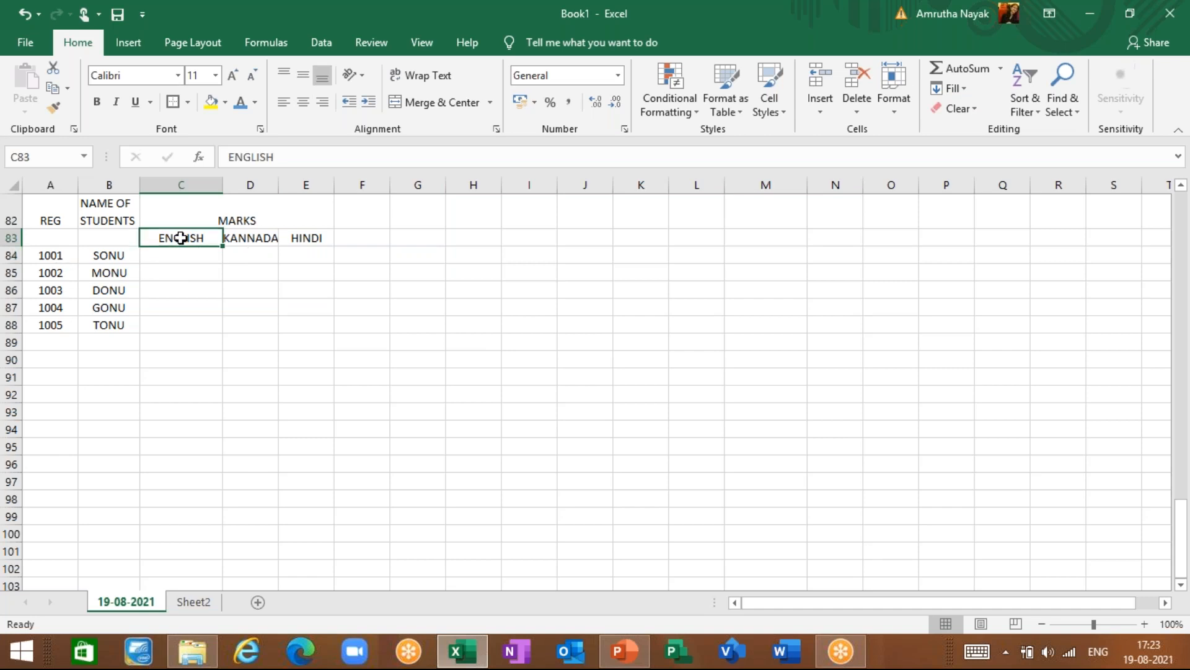
pyautogui.click(368, 101)
pyautogui.click(369, 103)
pyautogui.click(368, 102)
pyautogui.click(368, 102)
pyautogui.click(350, 103)
pyautogui.click(349, 103)
pyautogui.click(350, 103)
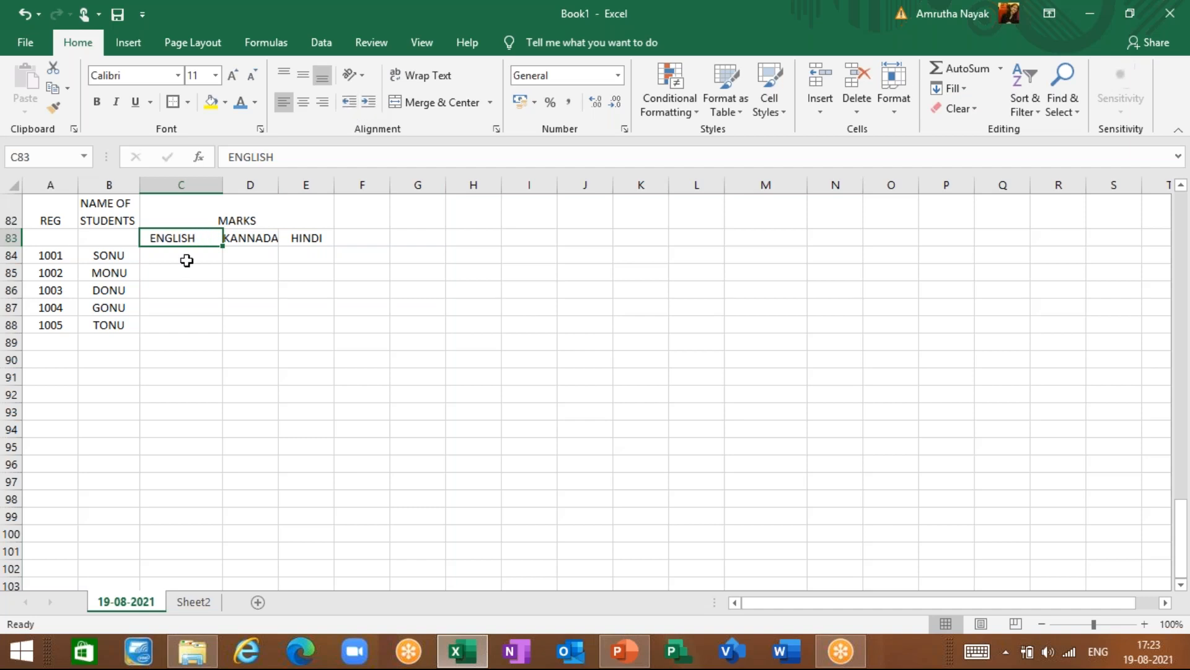
# - Try center and right alignment on the REG heading in A82, and leave it left-aligned
pyautogui.click(69, 219)
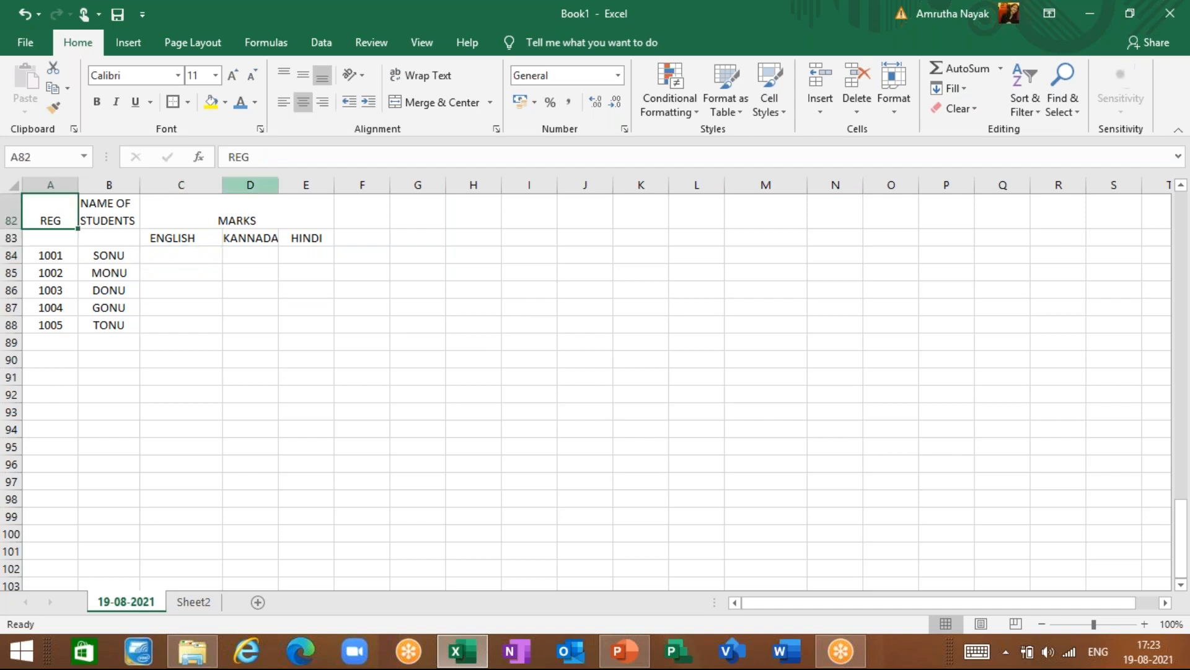
pyautogui.click(292, 108)
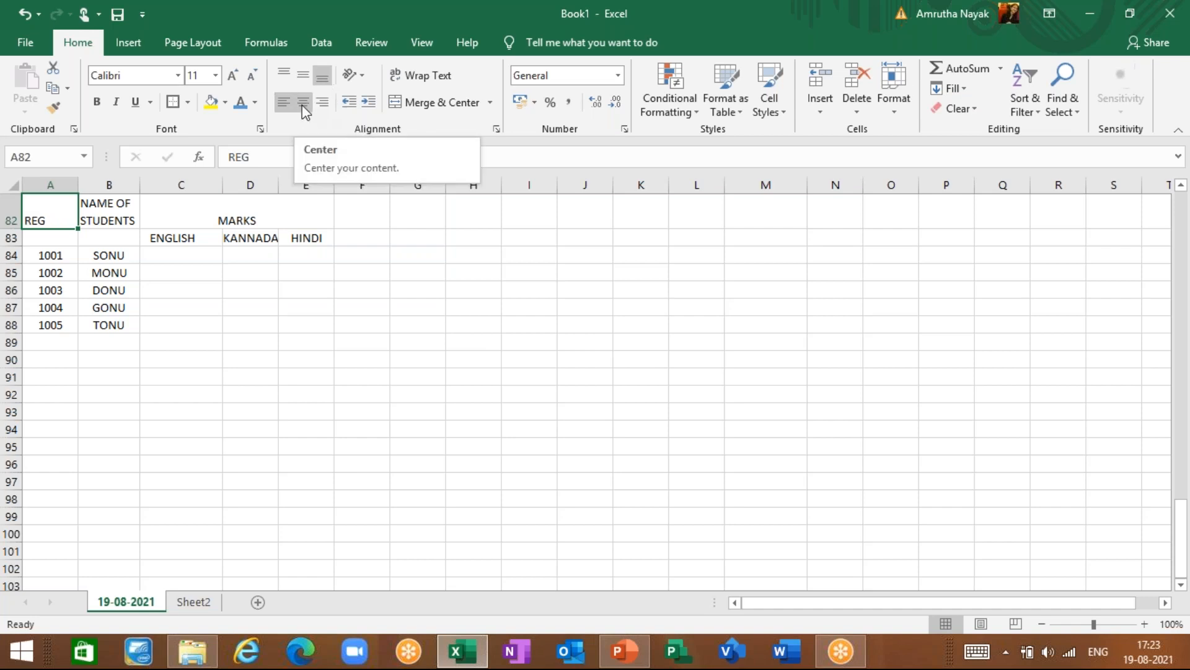
pyautogui.click(302, 106)
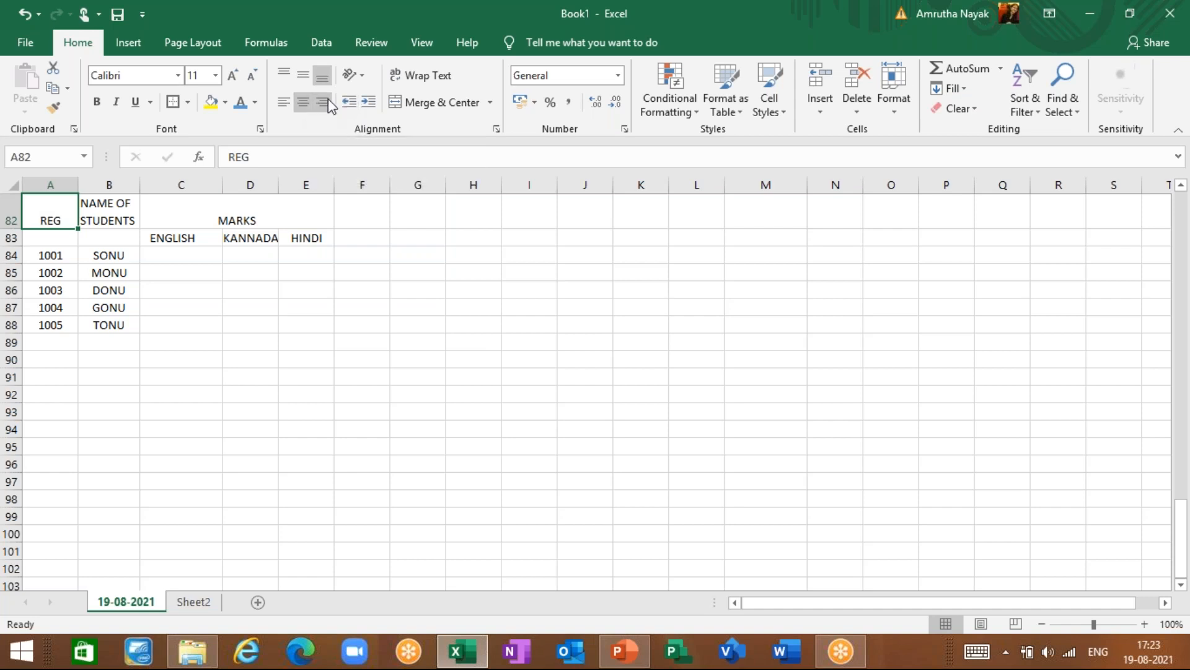
pyautogui.click(323, 103)
pyautogui.click(292, 102)
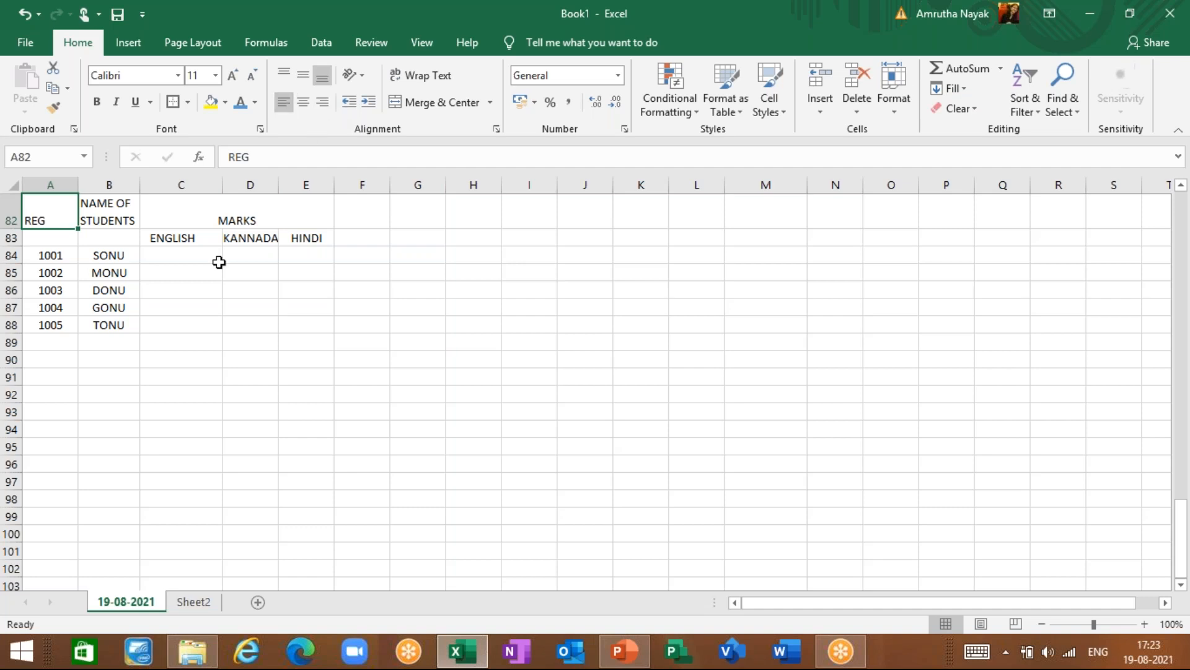
# - Increase the indent of the REG heading in A82 by six levels and check the cell's full content
pyautogui.click(368, 102)
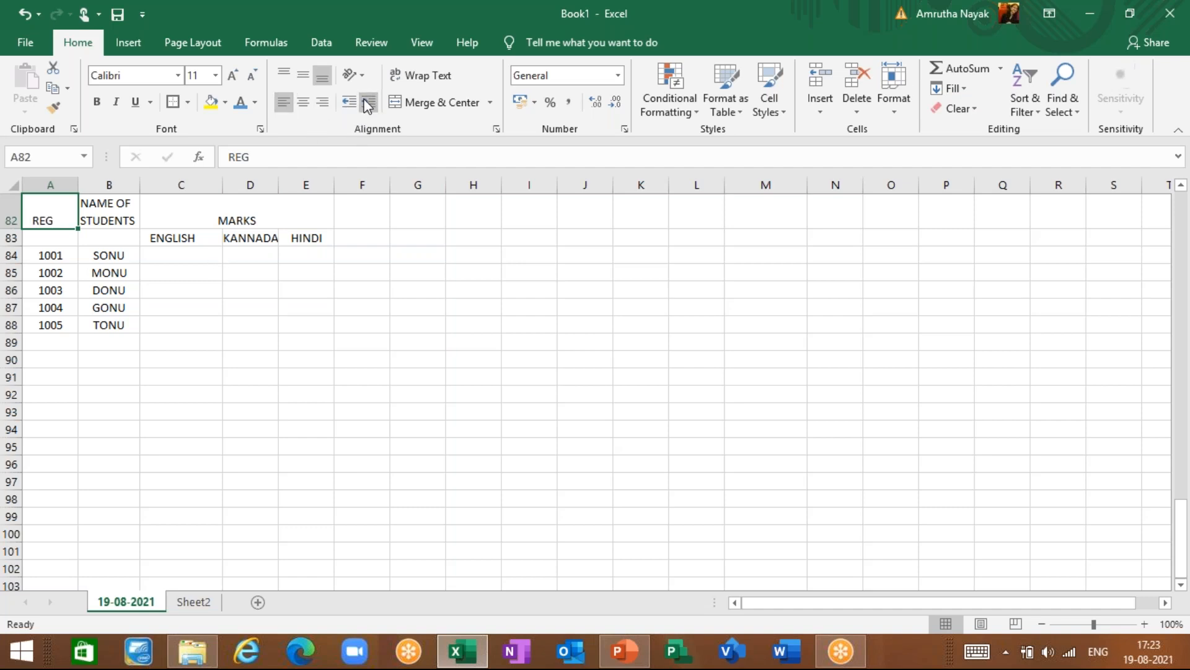
pyautogui.click(368, 104)
pyautogui.click(369, 104)
pyautogui.click(369, 104)
pyautogui.click(368, 103)
pyautogui.click(368, 104)
pyautogui.click(265, 158)
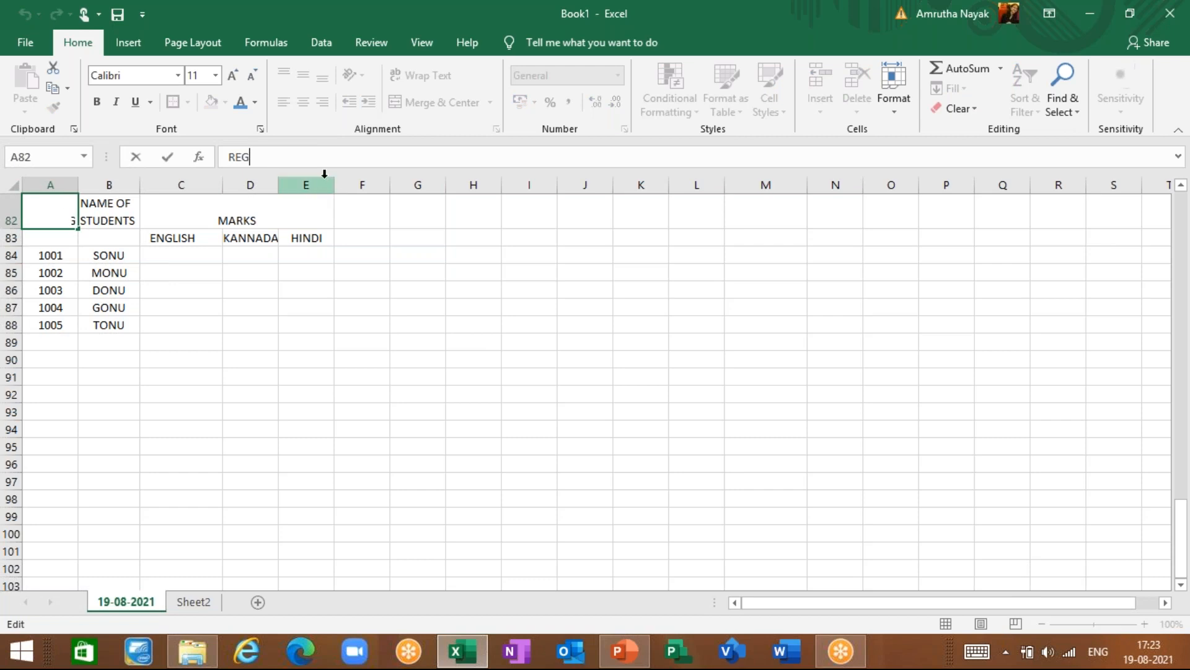
pyautogui.click(112, 284)
pyautogui.click(46, 215)
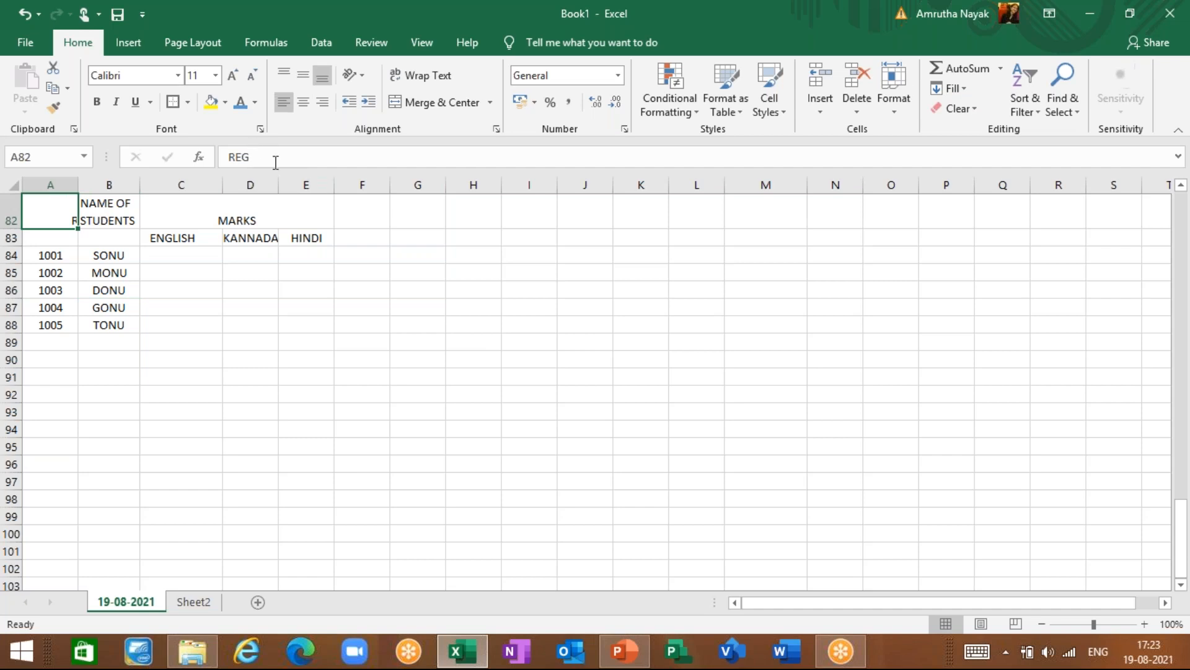
# - Decrease the indent of the REG heading in A82 by four levels
pyautogui.click(351, 102)
pyautogui.click(357, 101)
pyautogui.click(357, 101)
pyautogui.click(357, 101)
# - Switch to PowerPoint to review the Alignment slide in EXCEL NOTES.pptx, and return to the Excel workbook at cell A84
pyautogui.click(617, 656)
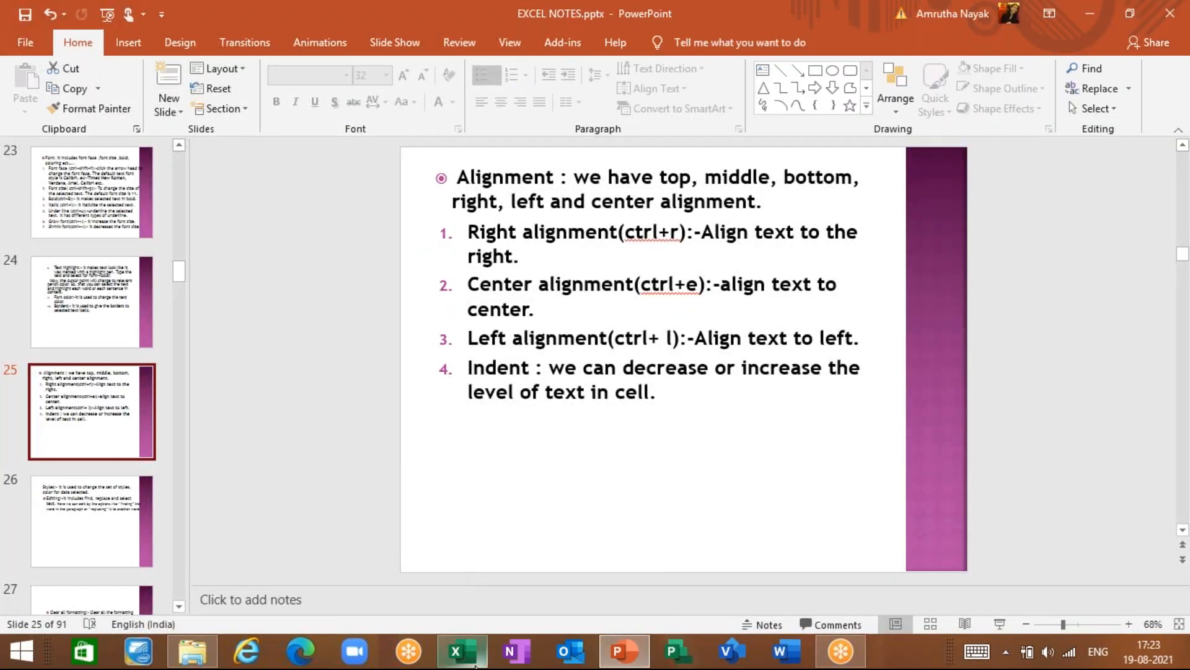
pyautogui.click(475, 666)
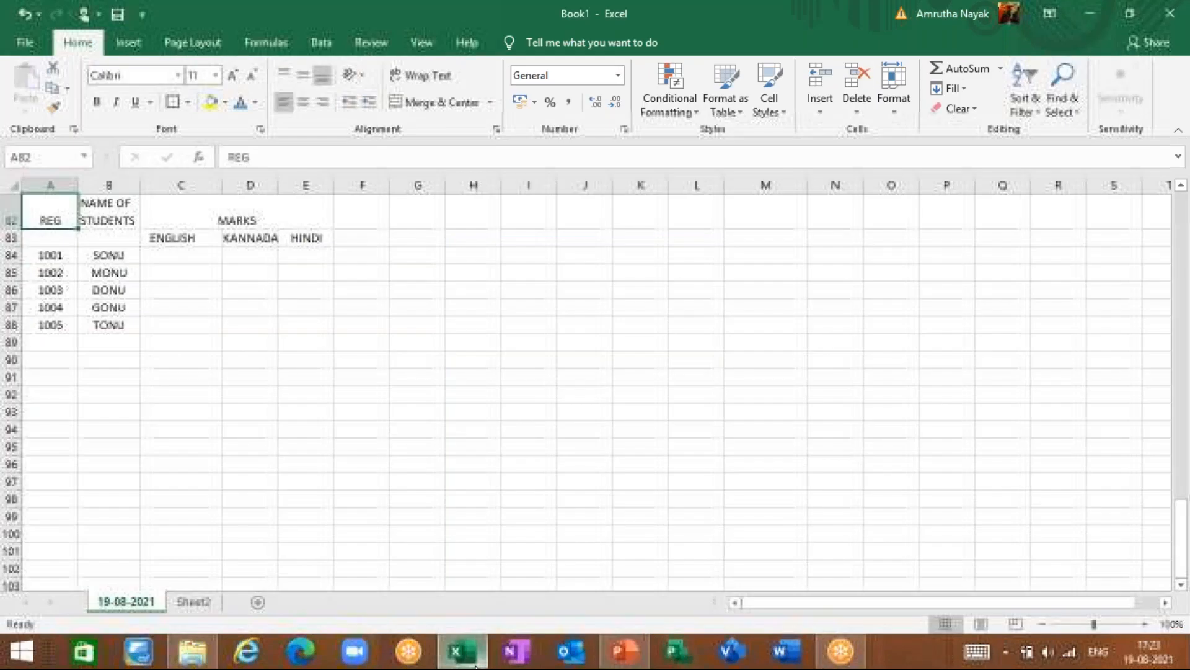
pyautogui.click(71, 261)
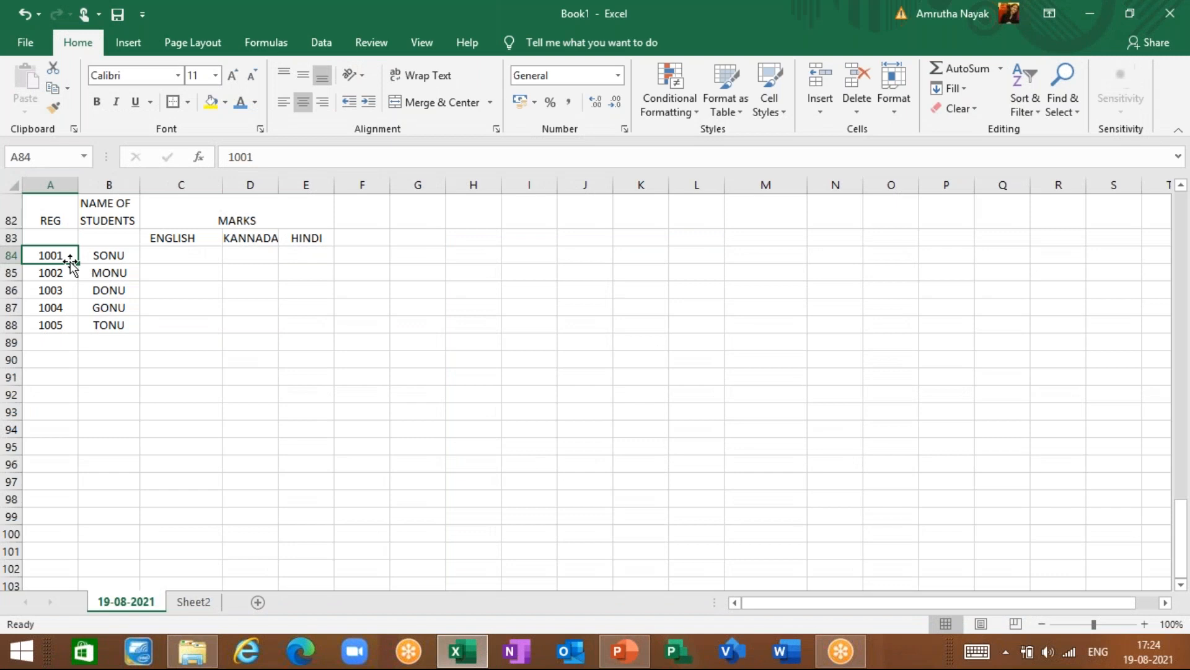
# - Try Flash Fill from cell A85 in the REG column
pyautogui.click(71, 273)
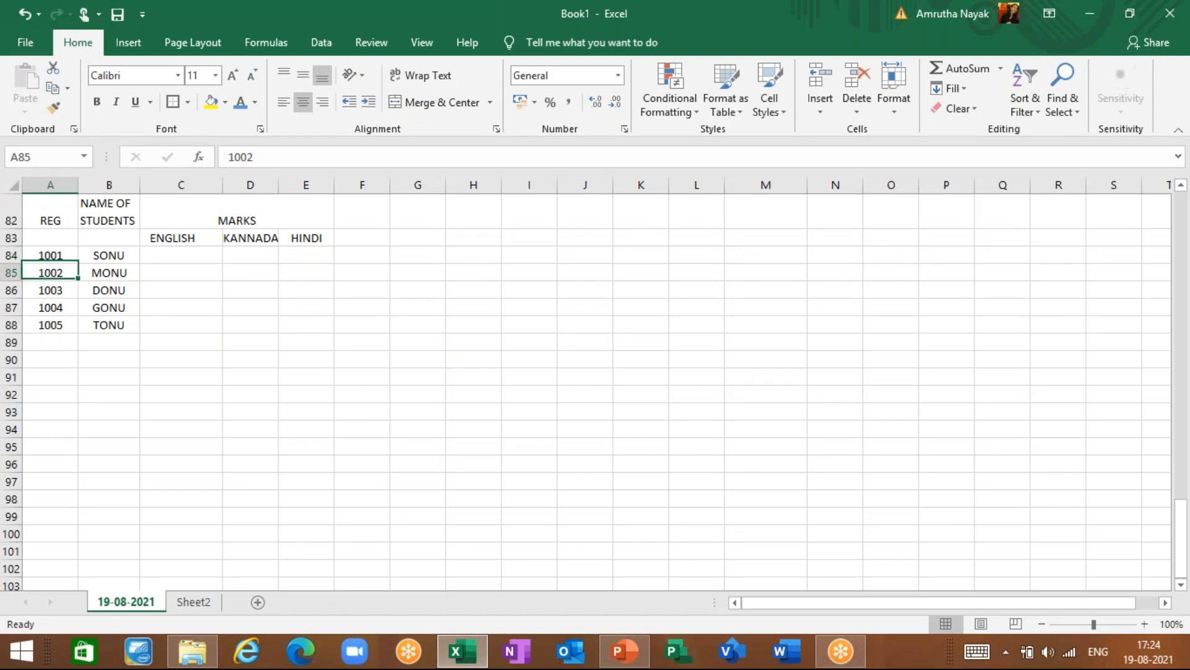
pyautogui.hotkey('ctrl', 'e')
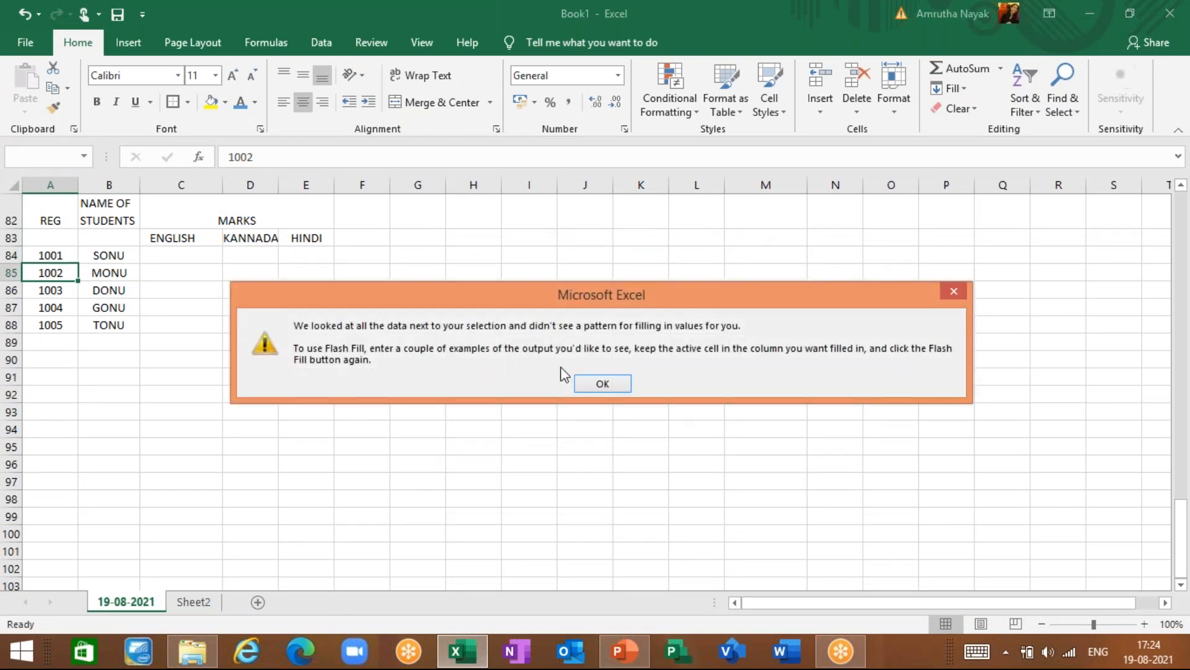
pyautogui.click(592, 385)
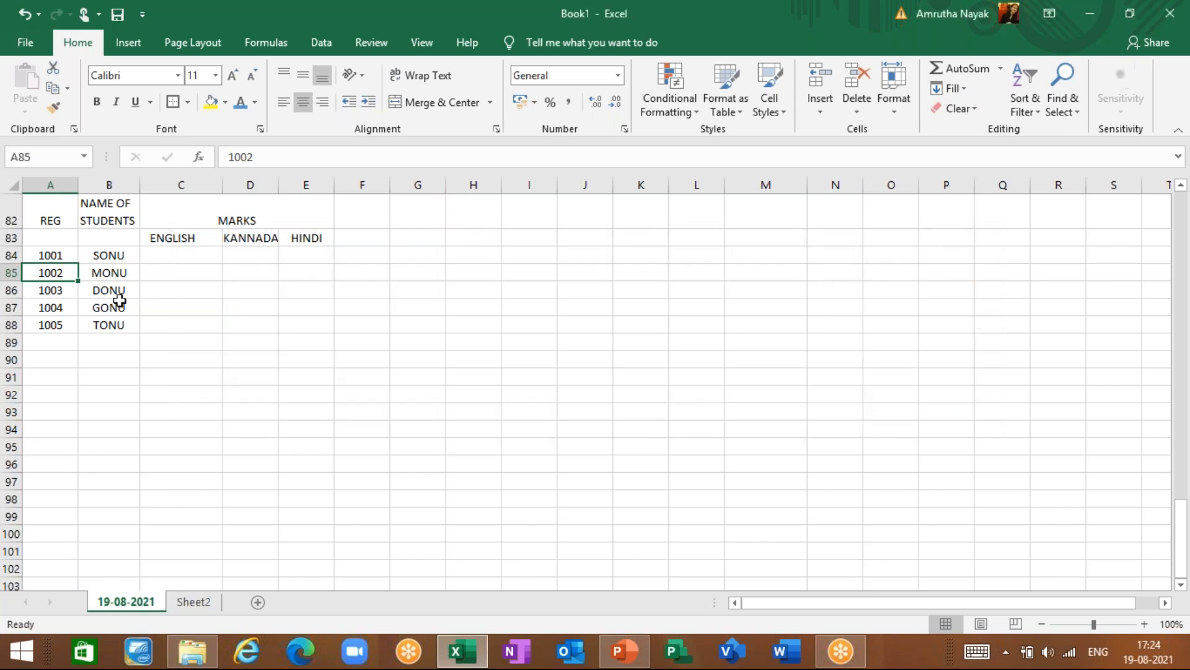
pyautogui.click(113, 305)
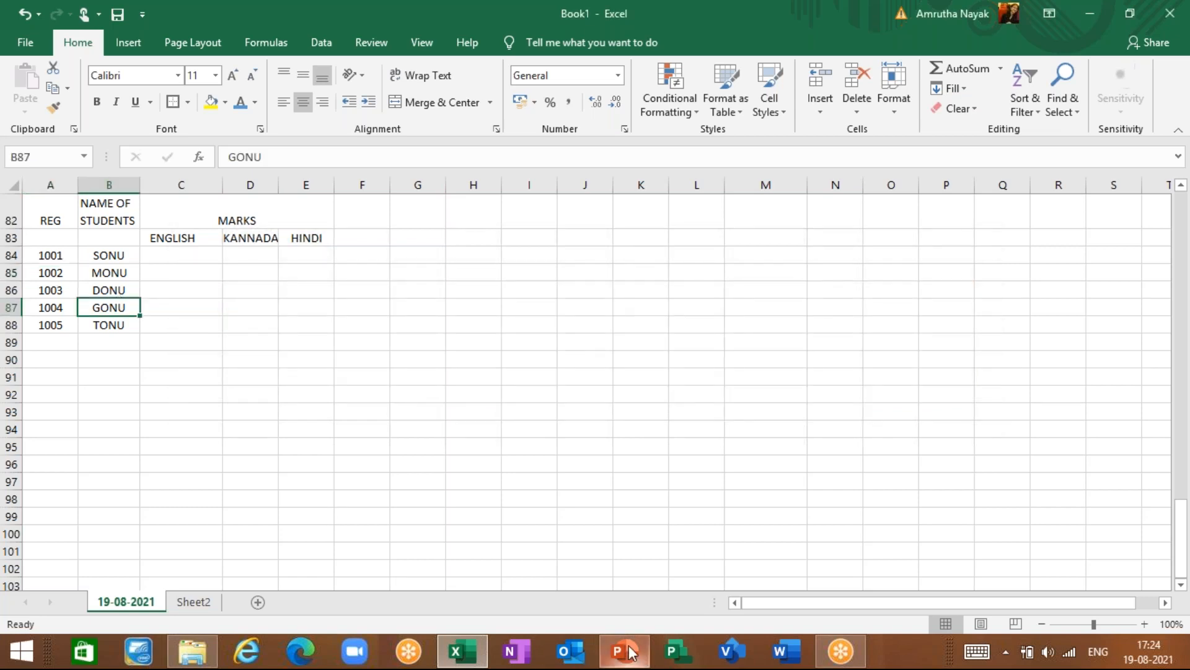
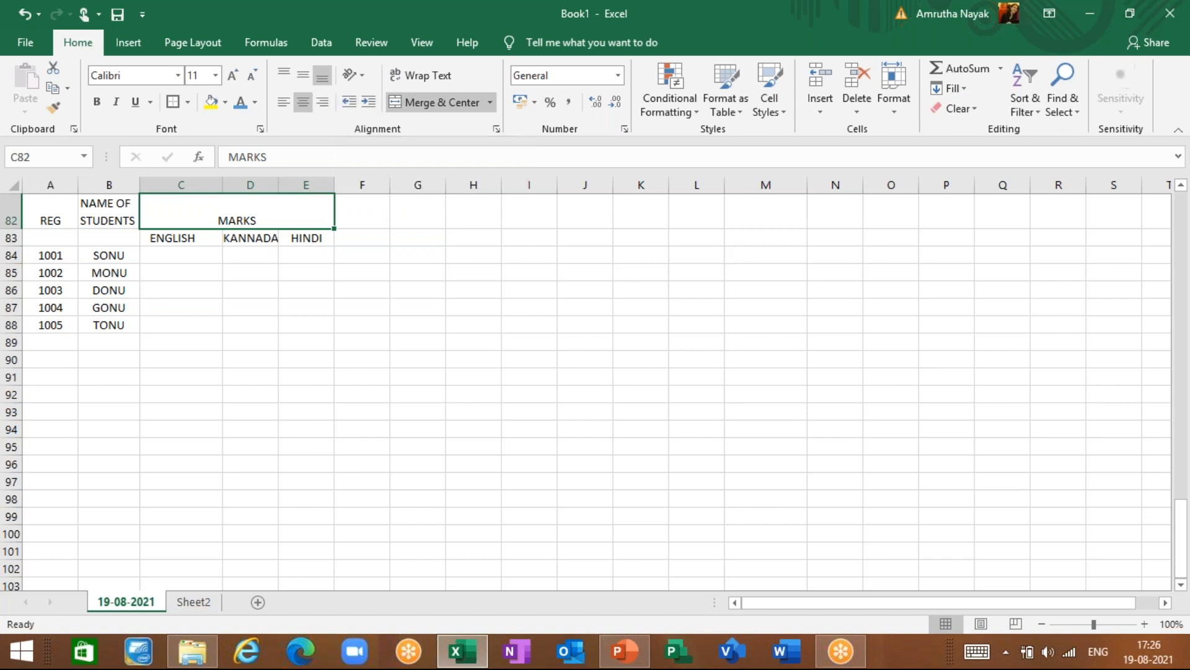
# - Try the Angle Counterclockwise, Angle Clockwise and Vertical Text orientations on the merged MARKS heading in C82
pyautogui.click(363, 80)
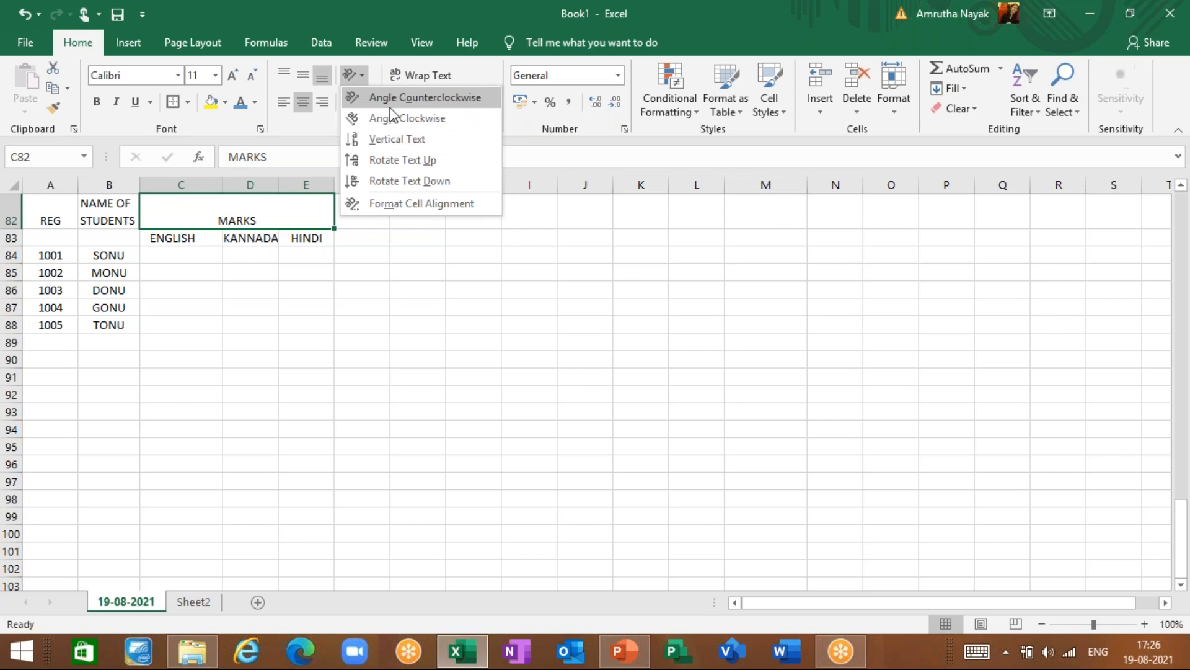
pyautogui.click(392, 99)
pyautogui.click(358, 83)
pyautogui.click(369, 118)
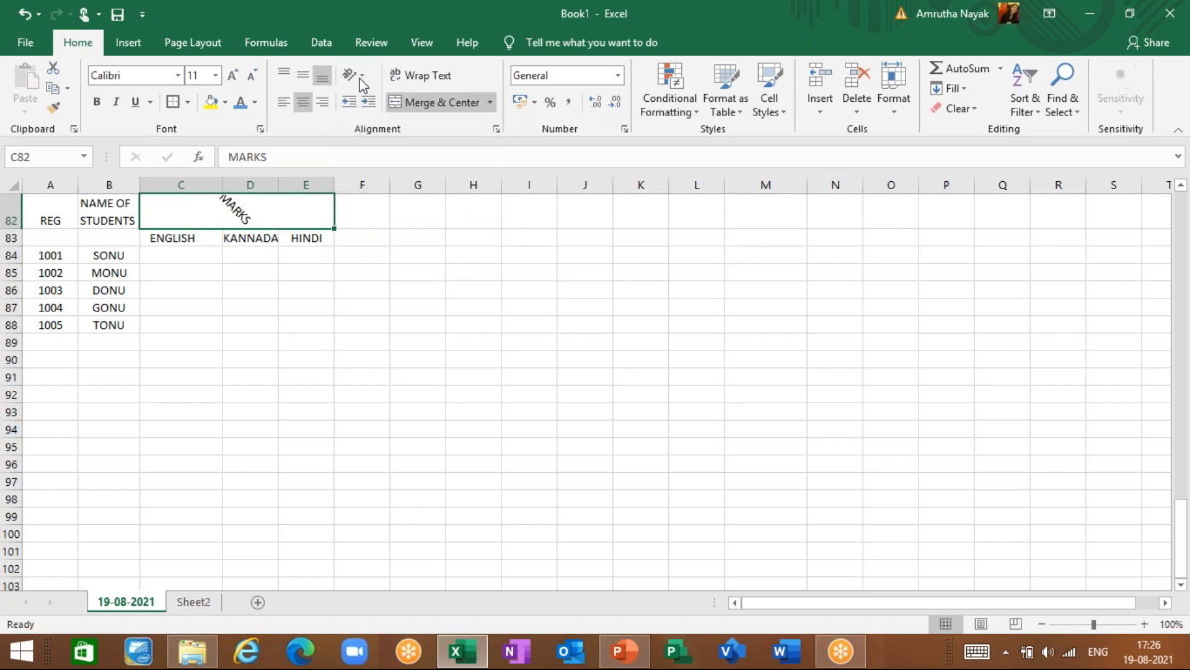
pyautogui.click(361, 81)
pyautogui.click(384, 138)
pyautogui.click(362, 79)
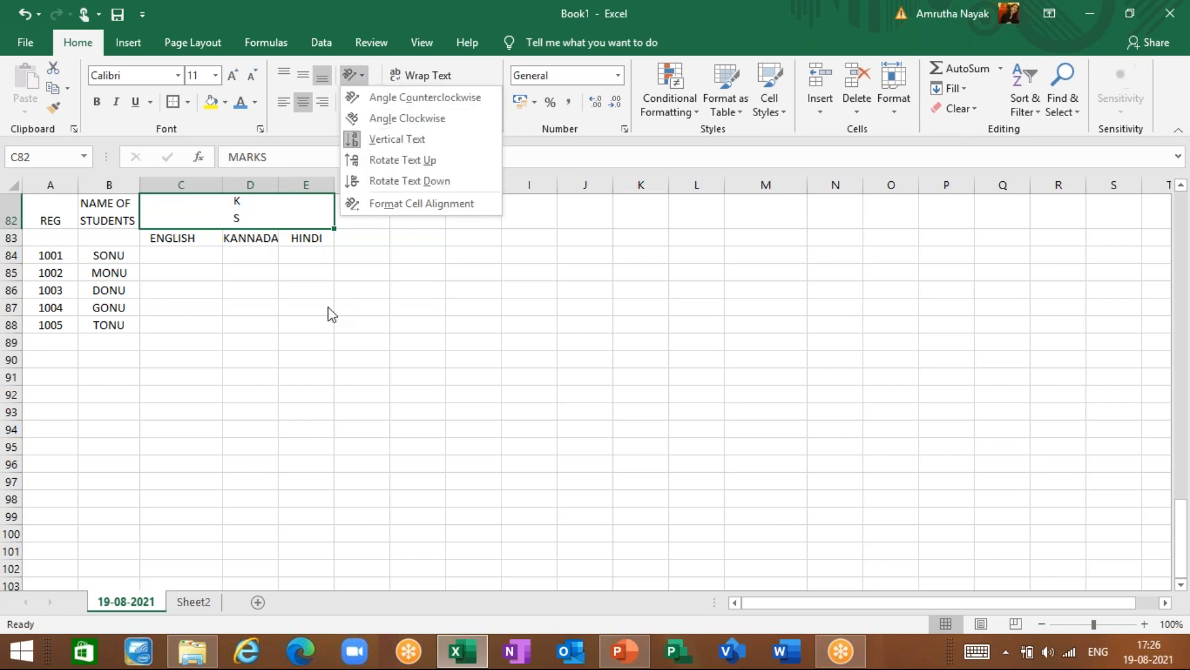
pyautogui.click(327, 360)
pyautogui.scroll(5, 327, 363)
pyautogui.scroll(-1, 324, 355)
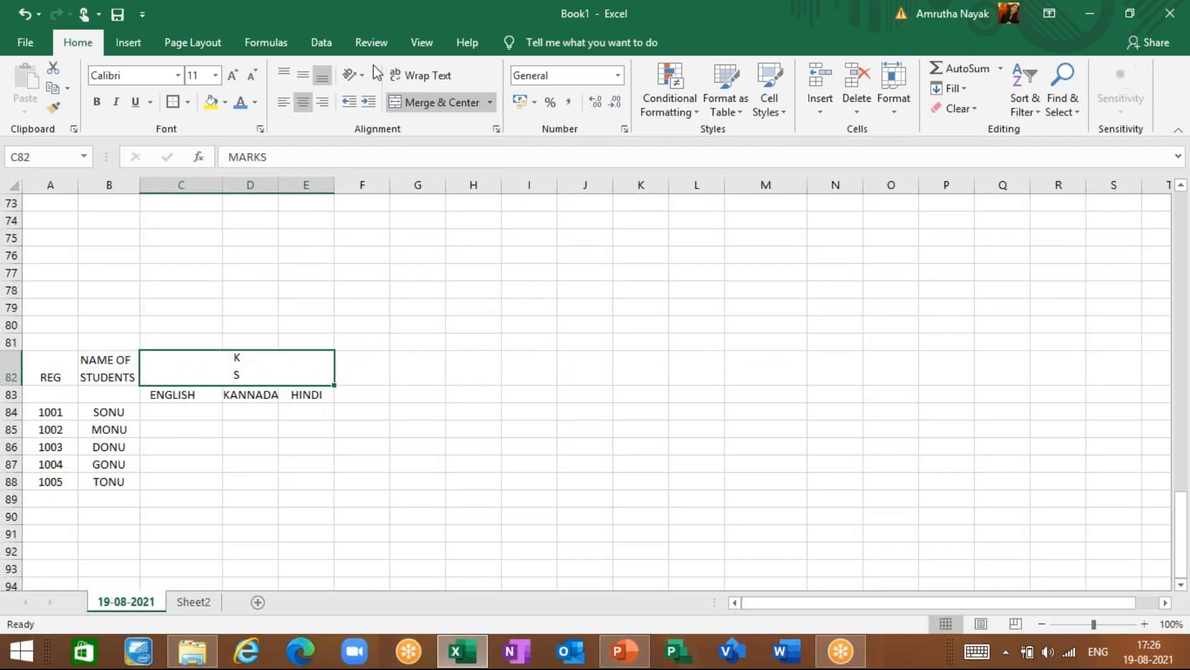
# - Set the orientation of the merged MARKS heading in C82 to Angle Counterclockwise
pyautogui.click(361, 75)
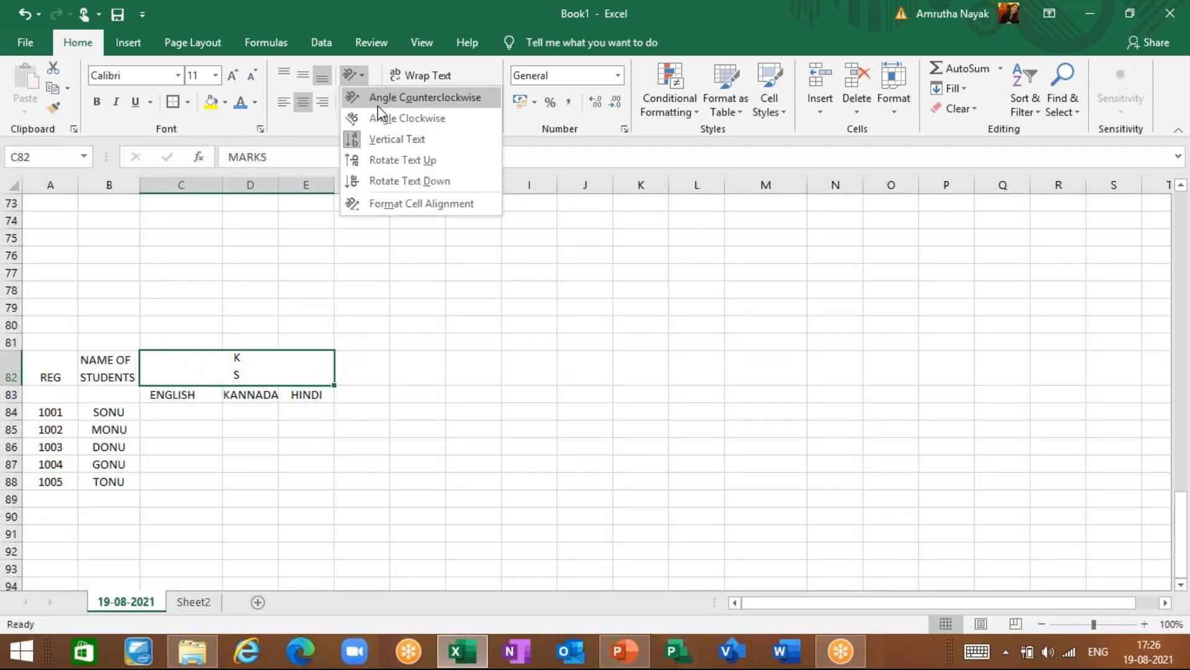
pyautogui.click(379, 106)
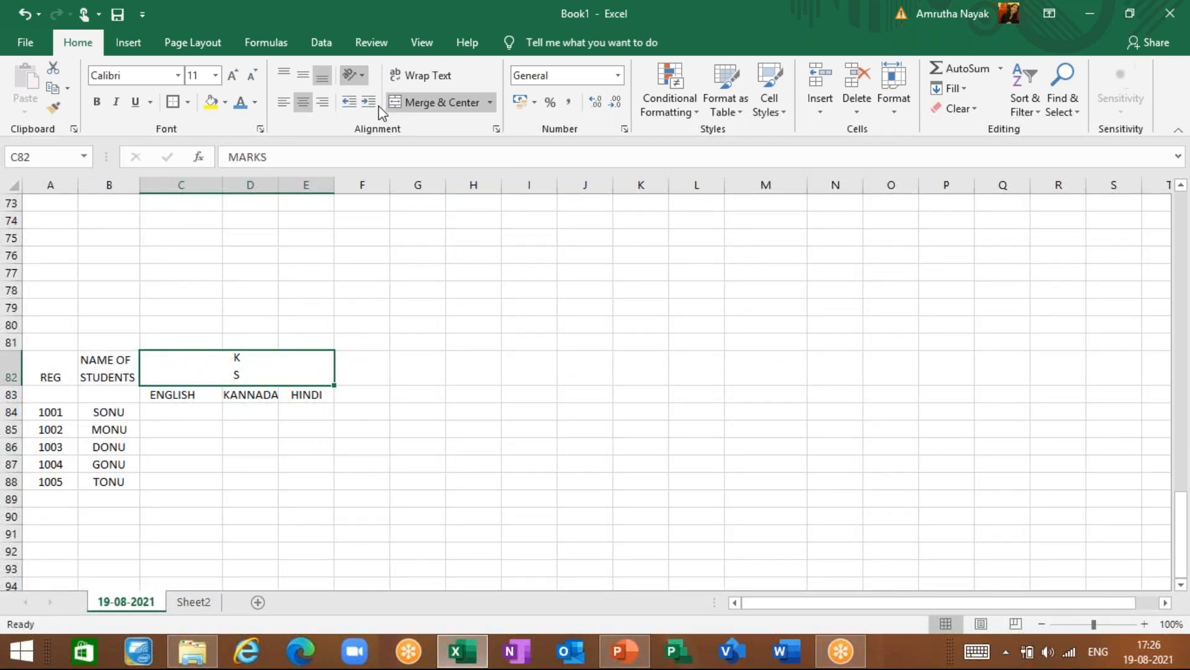
pyautogui.click(158, 425)
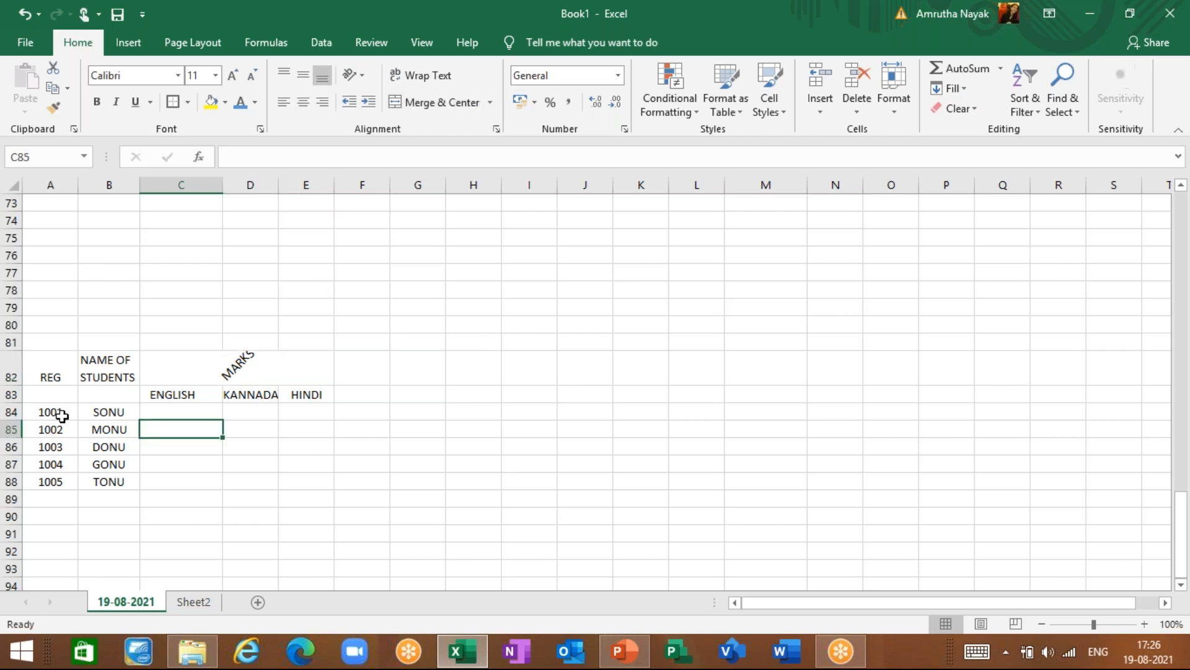
pyautogui.scroll(-3, 62, 416)
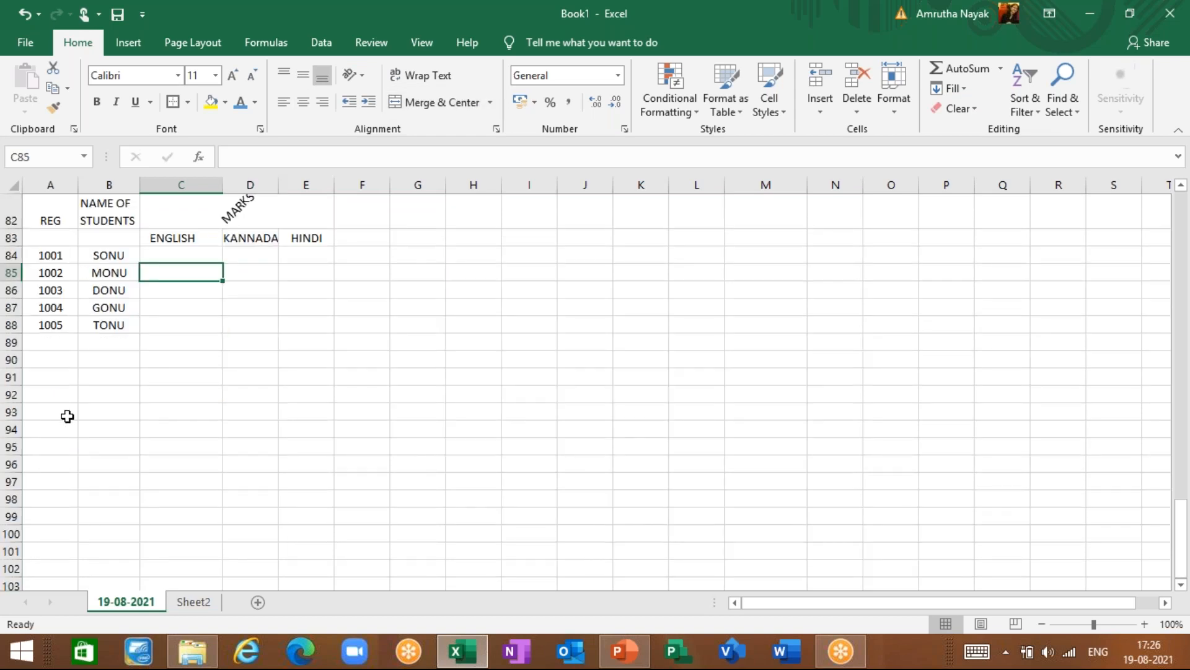
pyautogui.scroll(3, 62, 415)
pyautogui.scroll(-3, 65, 415)
pyautogui.scroll(3, 217, 440)
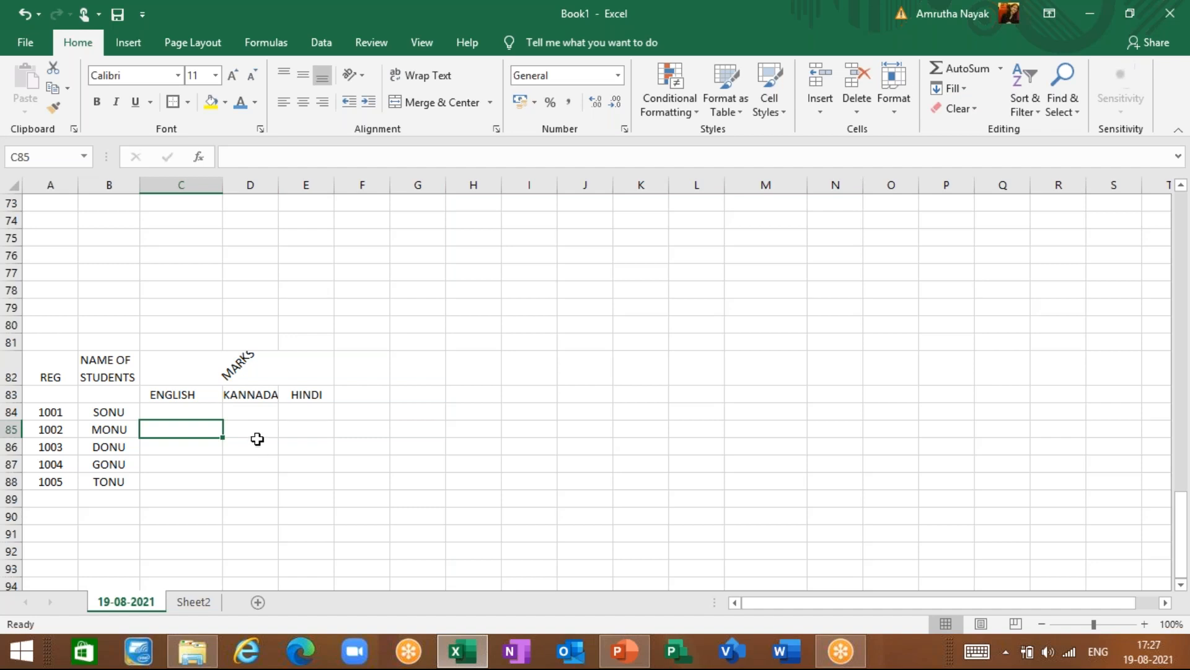
pyautogui.click(315, 460)
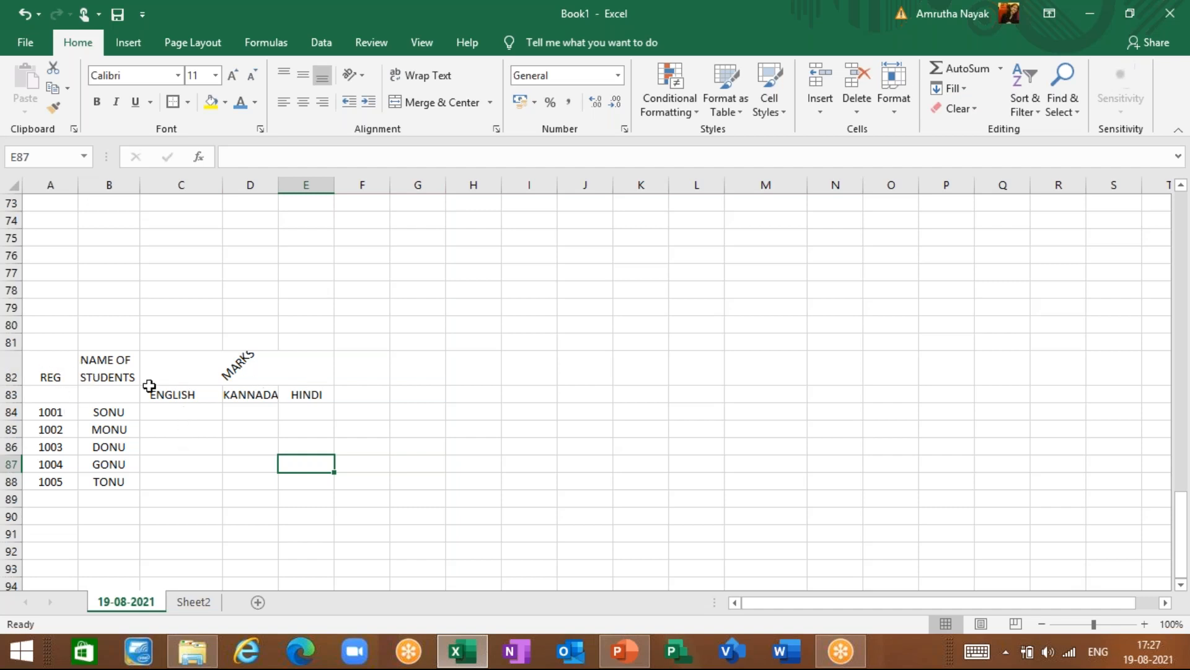
pyautogui.scroll(-3, 99, 430)
pyautogui.scroll(3, 101, 420)
# - Enter the English marks 45, 7 and 11 in cells C84 to C86
pyautogui.click(189, 413)
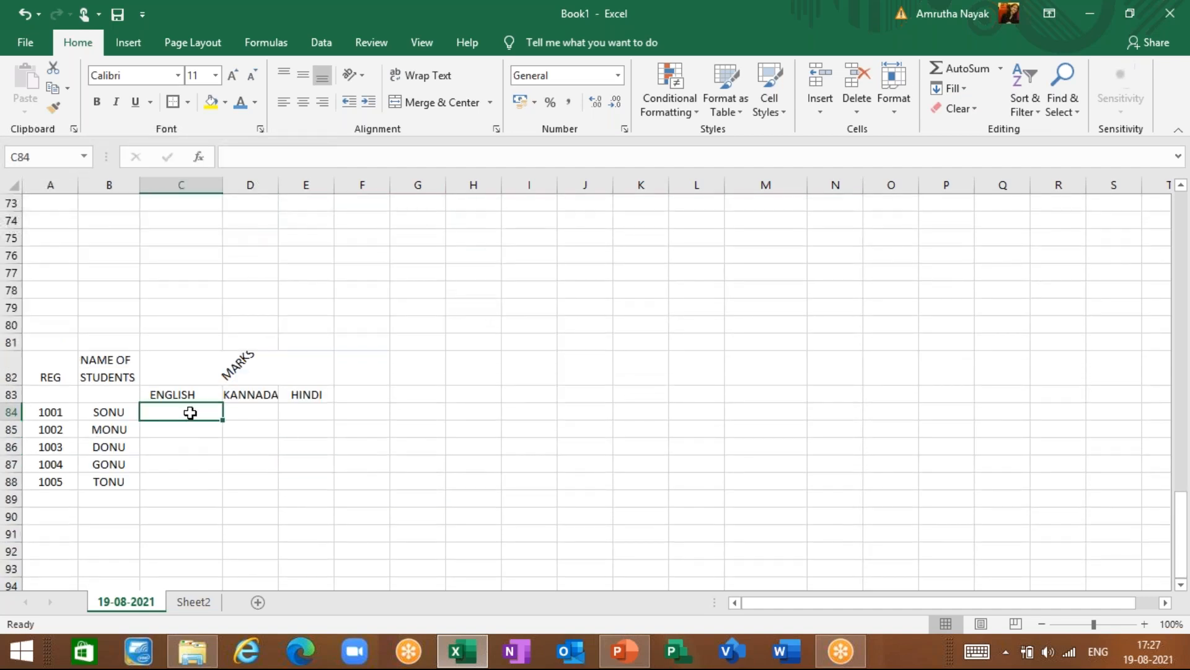
pyautogui.write('45')
pyautogui.press('Return')
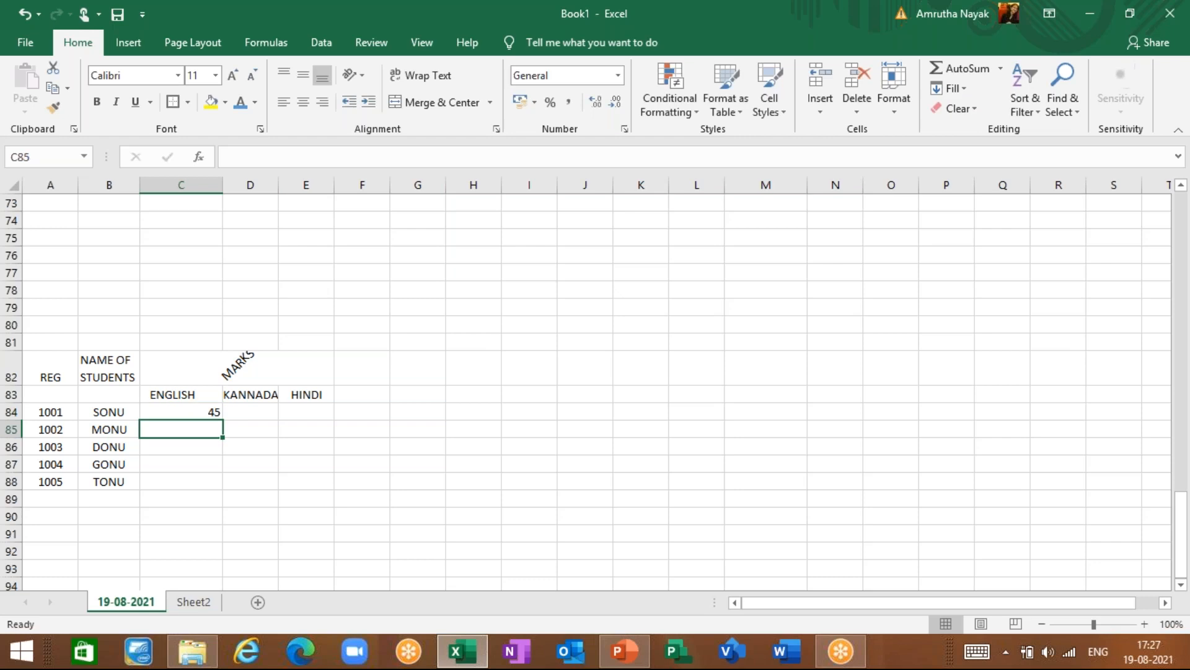
pyautogui.write('7')
pyautogui.press('Return')
pyautogui.write('11')
pyautogui.press('Return')
# - Change the English mark in C85 to 56, and enter 78 in C87 and 23 in C88
pyautogui.press('Up')
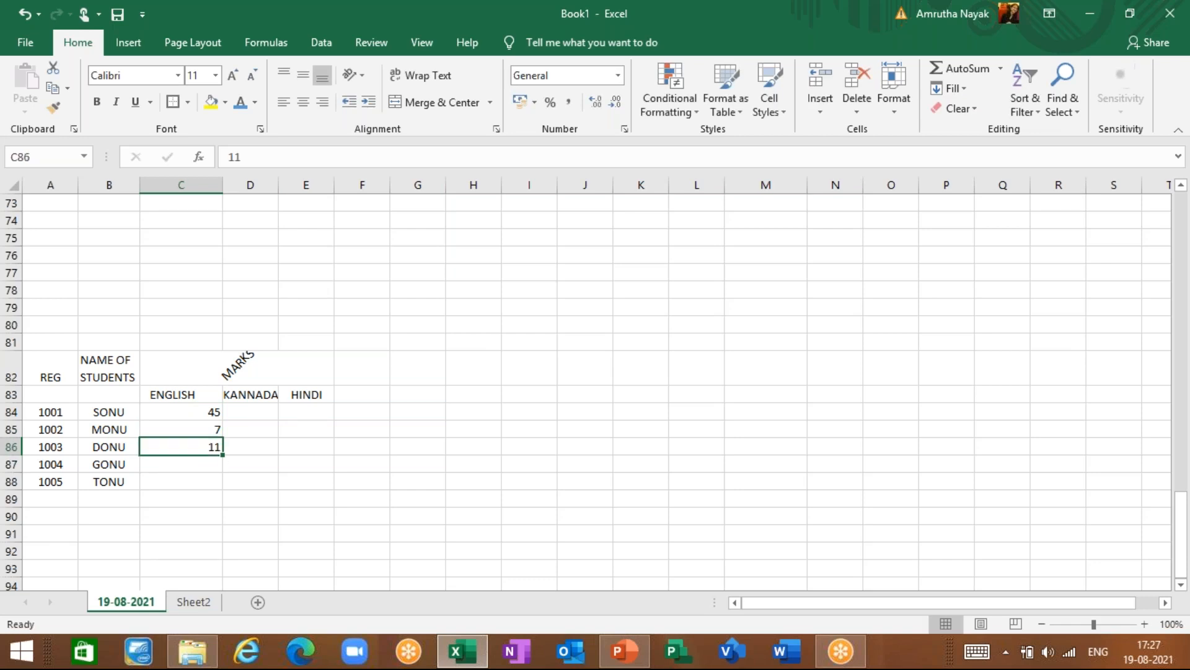
pyautogui.press('Up')
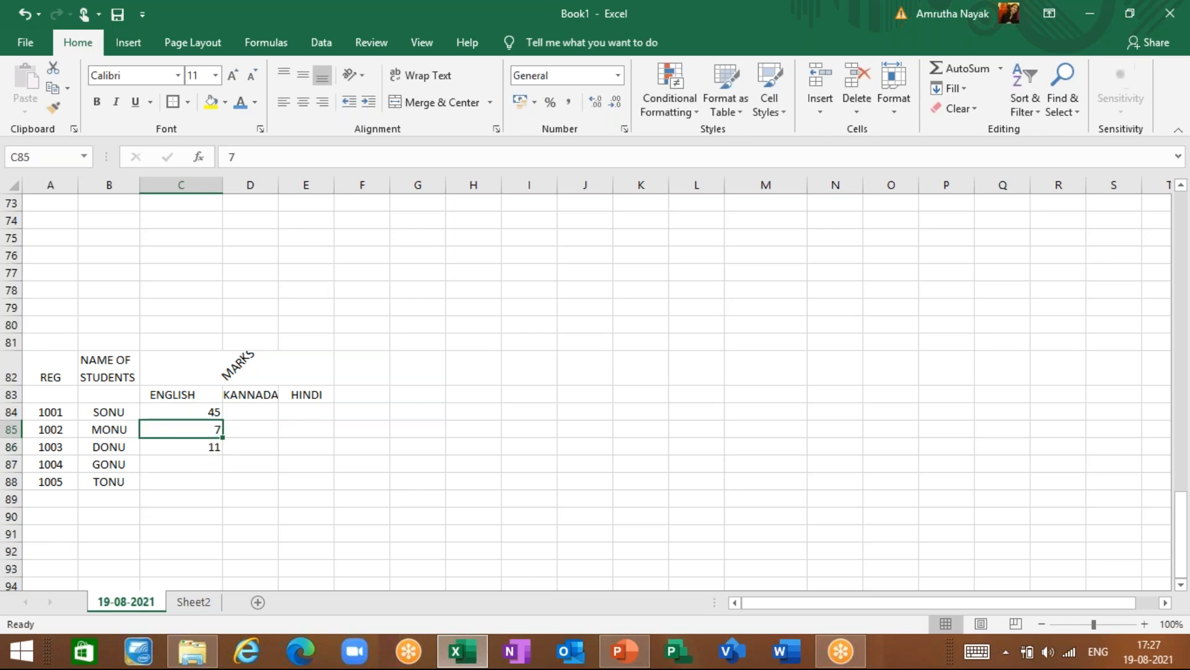
pyautogui.write('56')
pyautogui.press('Return')
pyautogui.press('Return')
pyautogui.write('78')
pyautogui.press('Return')
pyautogui.write('23')
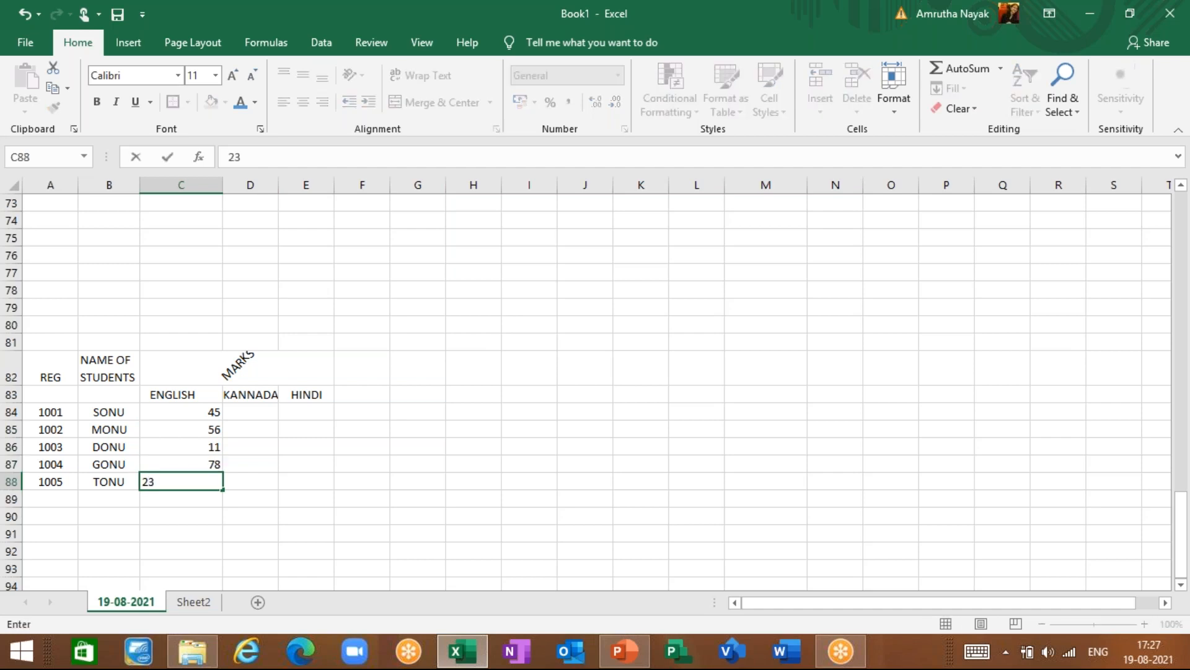
pyautogui.press('Tab')
# - Fill the KANNADA column with the marks 45, 12, 56, 32 and 45 in cells D84 to D88
pyautogui.press('Up')
pyautogui.press('Up')
pyautogui.press('Up')
pyautogui.press('Up')
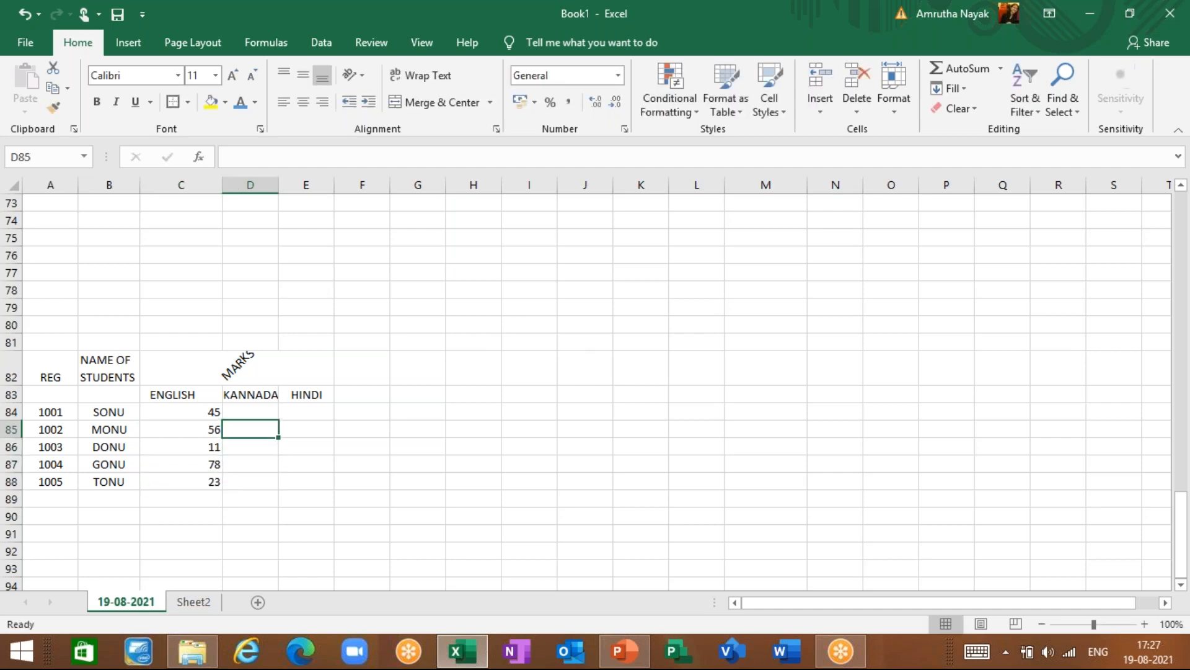
pyautogui.write('45')
pyautogui.press('Return')
pyautogui.write('12')
pyautogui.press('Return')
pyautogui.write('56')
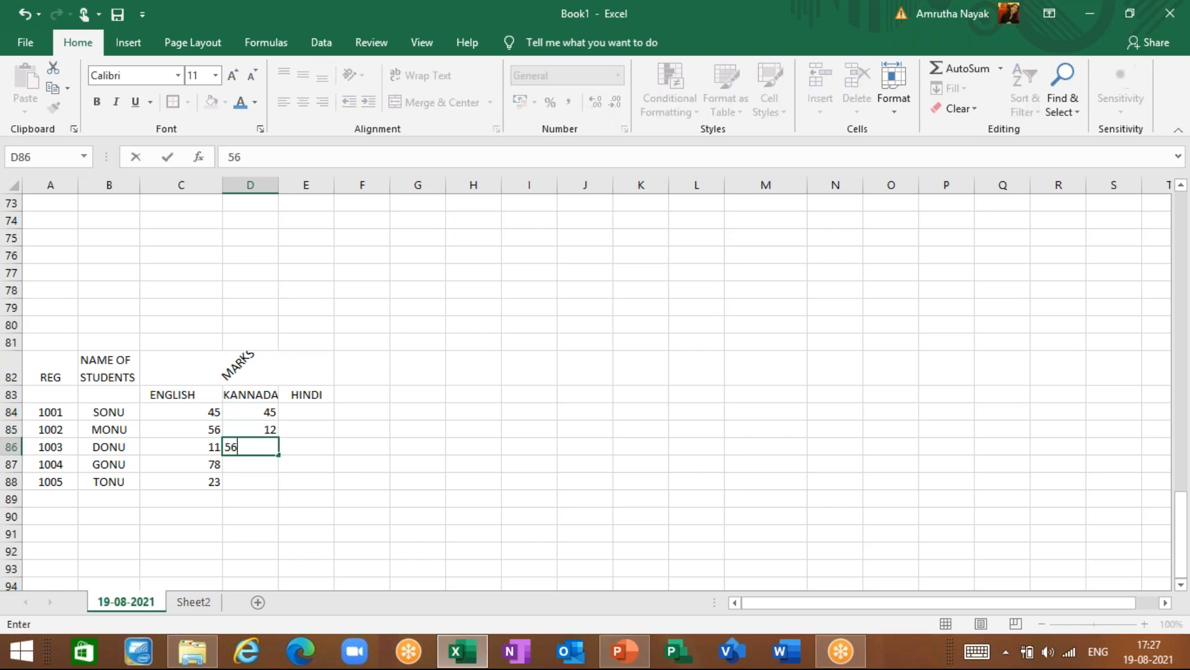
pyautogui.press('Return')
pyautogui.write('32')
pyautogui.press('Return')
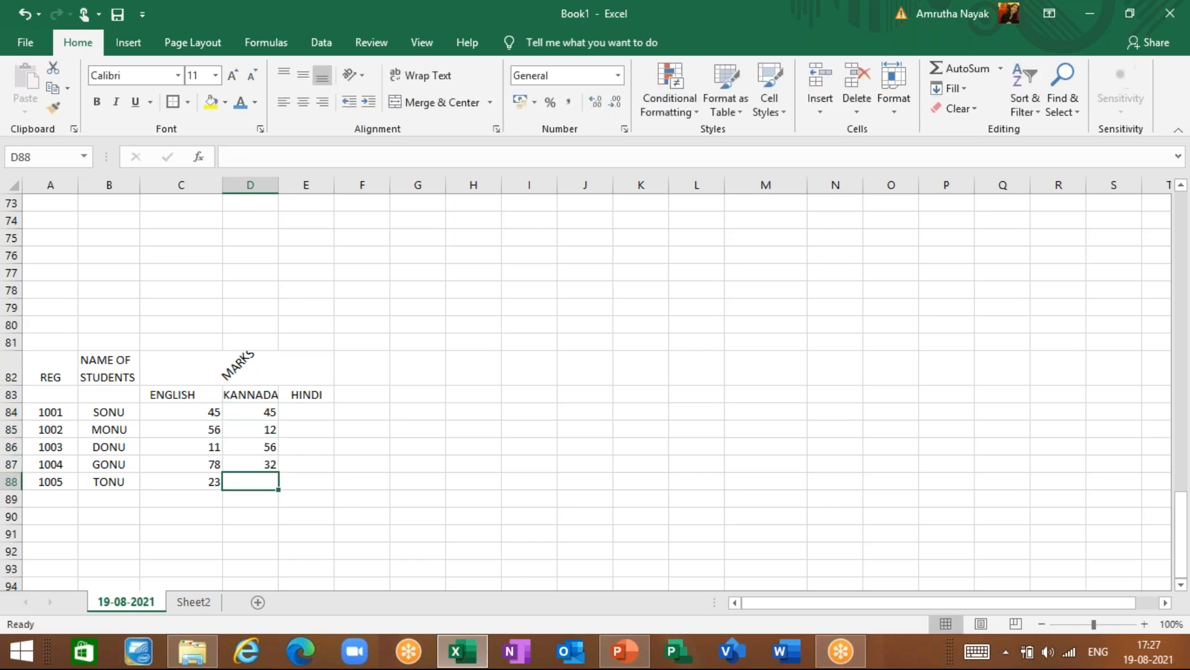
pyautogui.write('45')
pyautogui.press('Return')
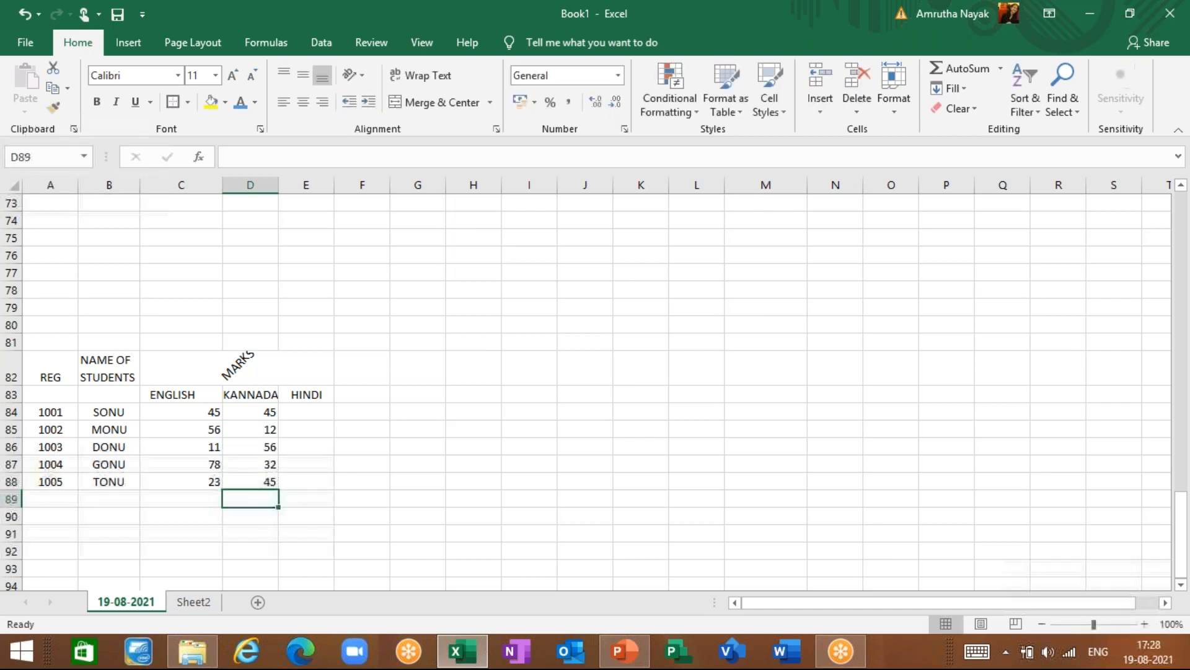
# - Fill the HINDI column with the marks 45, 78, 25, 35 and 65 in cells E84 to E88
pyautogui.press('Right')
pyautogui.click(181, 412)
pyautogui.press('Up')
pyautogui.press('Right')
pyautogui.press('Right')
pyautogui.press('Down')
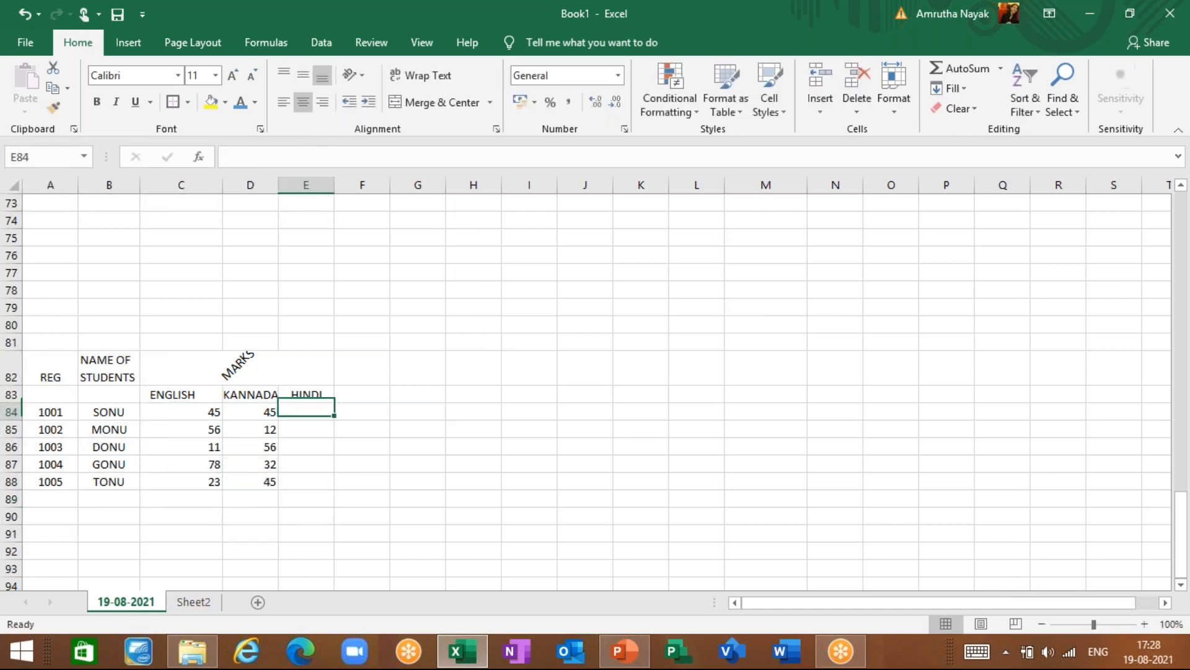
pyautogui.write('45')
pyautogui.press('Return')
pyautogui.write('78')
pyautogui.press('Return')
pyautogui.write('25')
pyautogui.press('Return')
pyautogui.write('35')
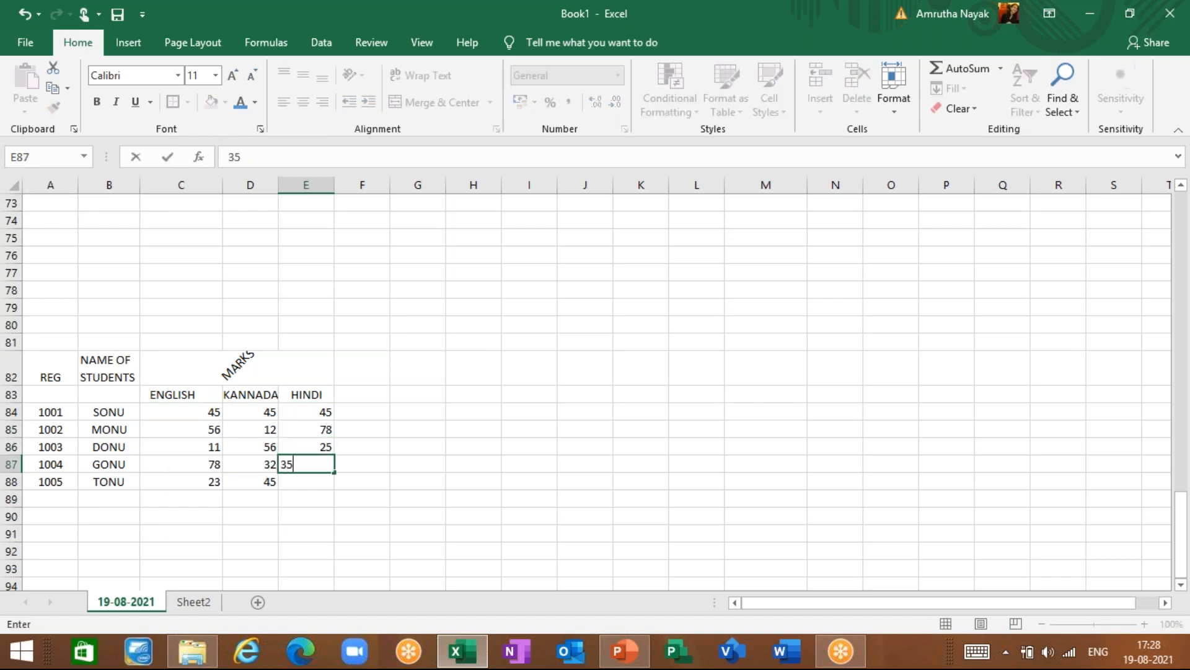
pyautogui.press('Return')
pyautogui.write('65')
pyautogui.press('Return')
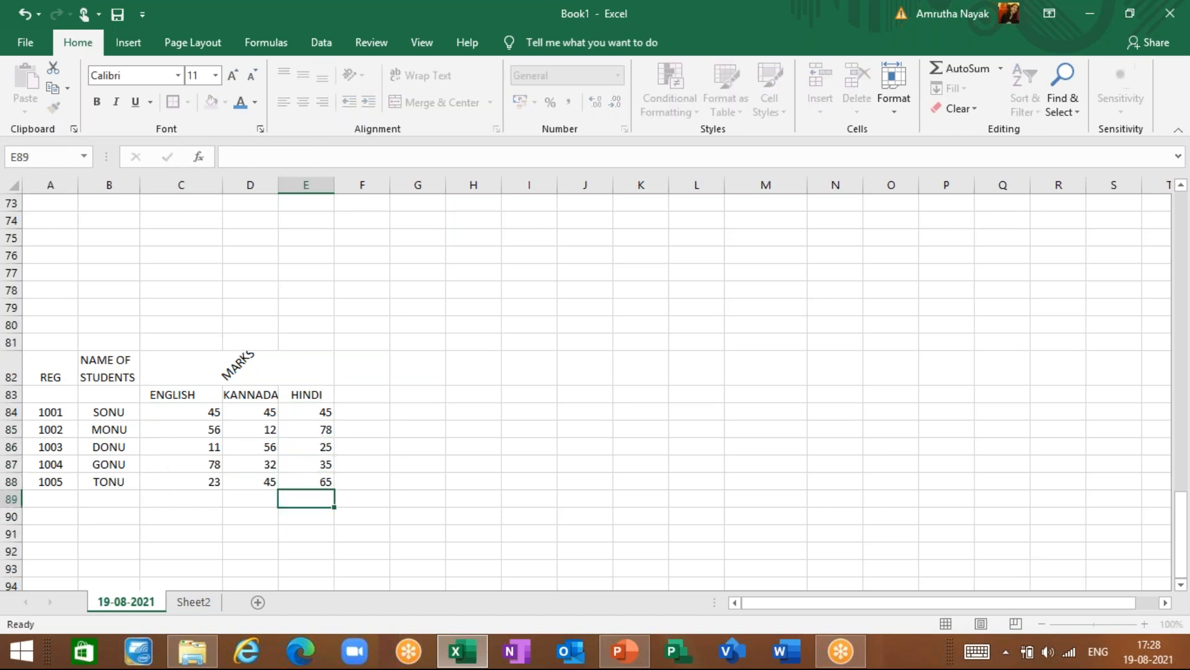
pyautogui.click(251, 481)
pyautogui.press('Up')
pyautogui.press('Up')
pyautogui.press('Left')
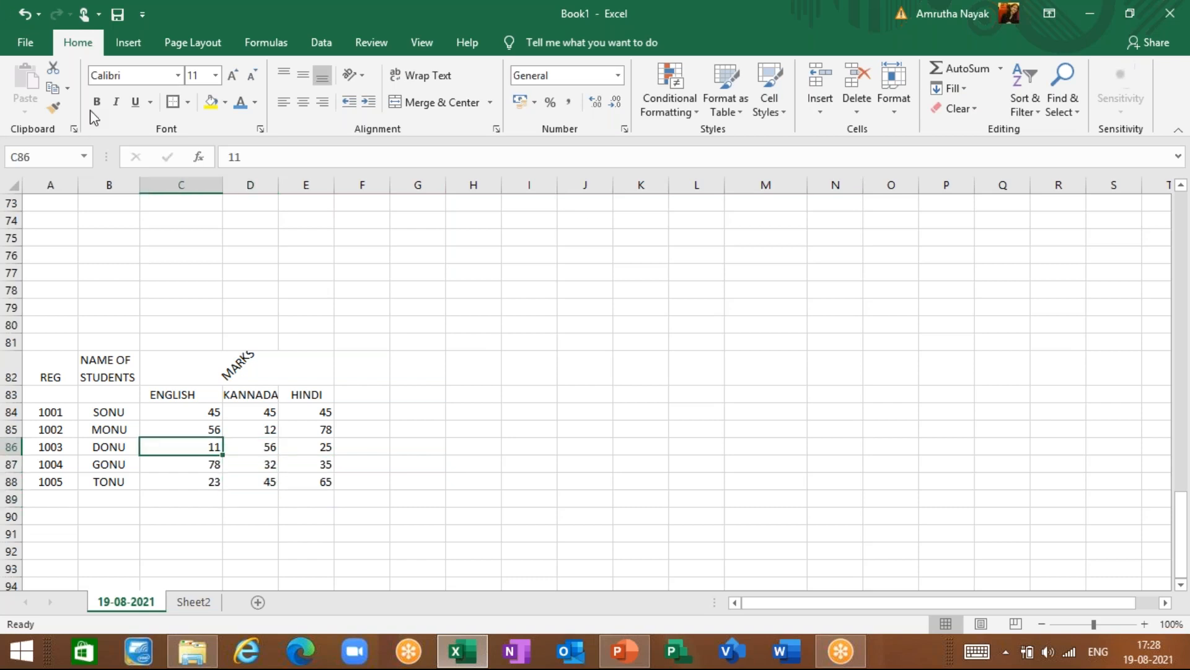
pyautogui.click(284, 75)
pyautogui.click(1076, 569)
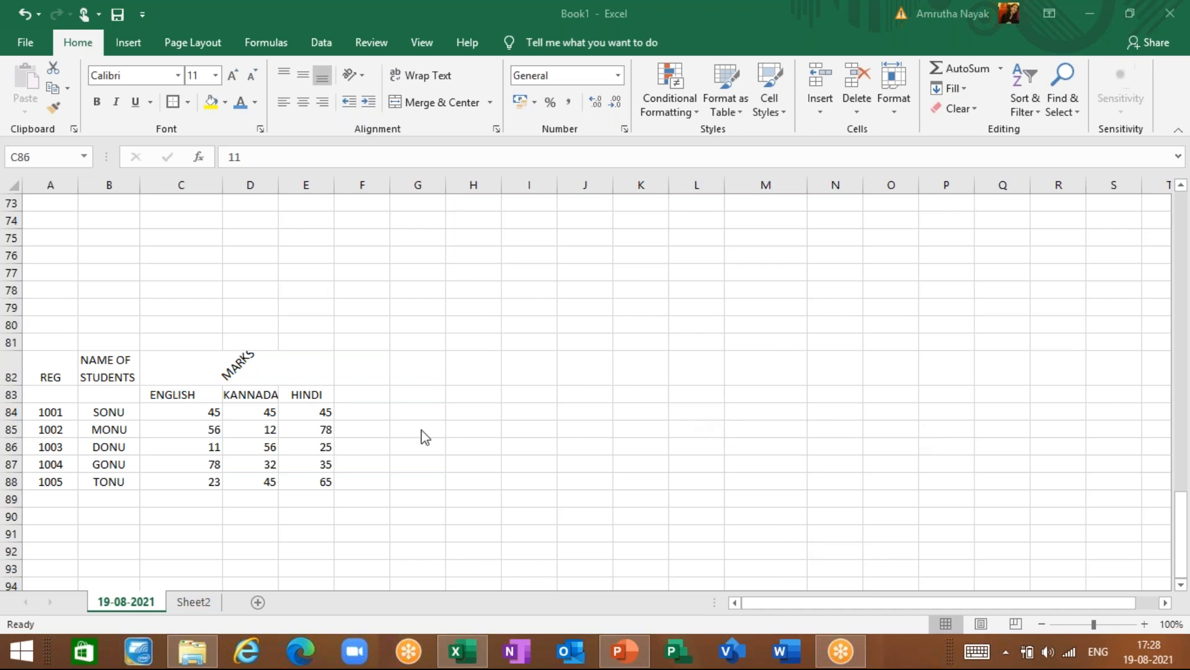
pyautogui.click(428, 393)
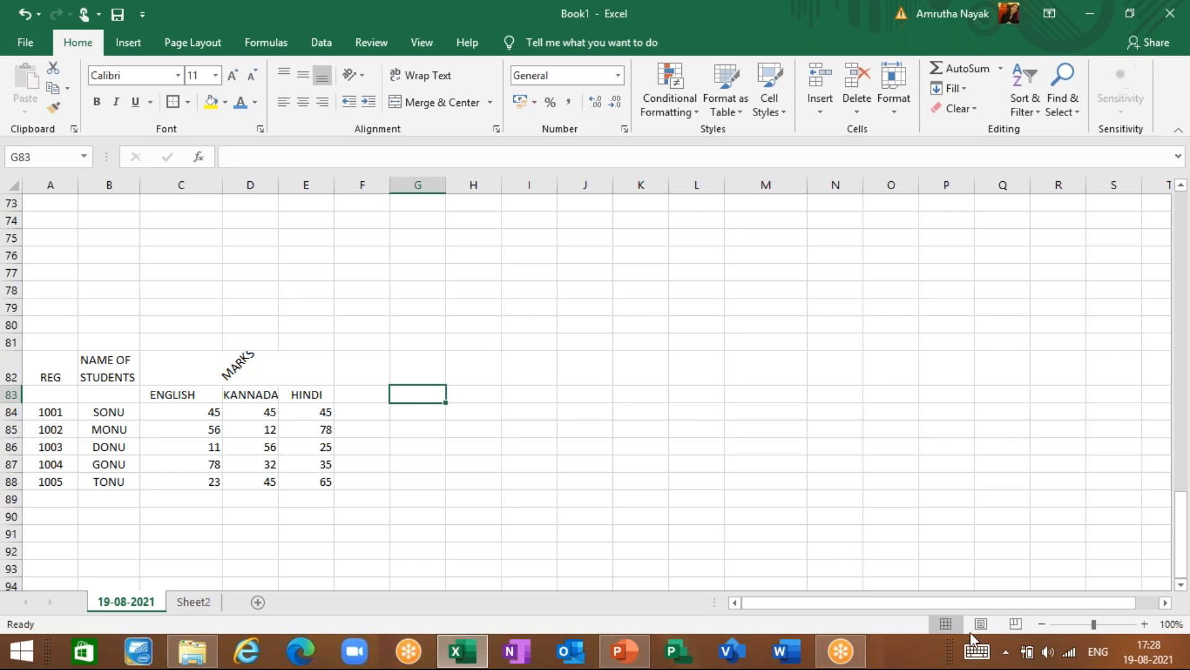
pyautogui.scroll(-6, 943, 599)
pyautogui.scroll(6, 428, 449)
pyautogui.click(426, 377)
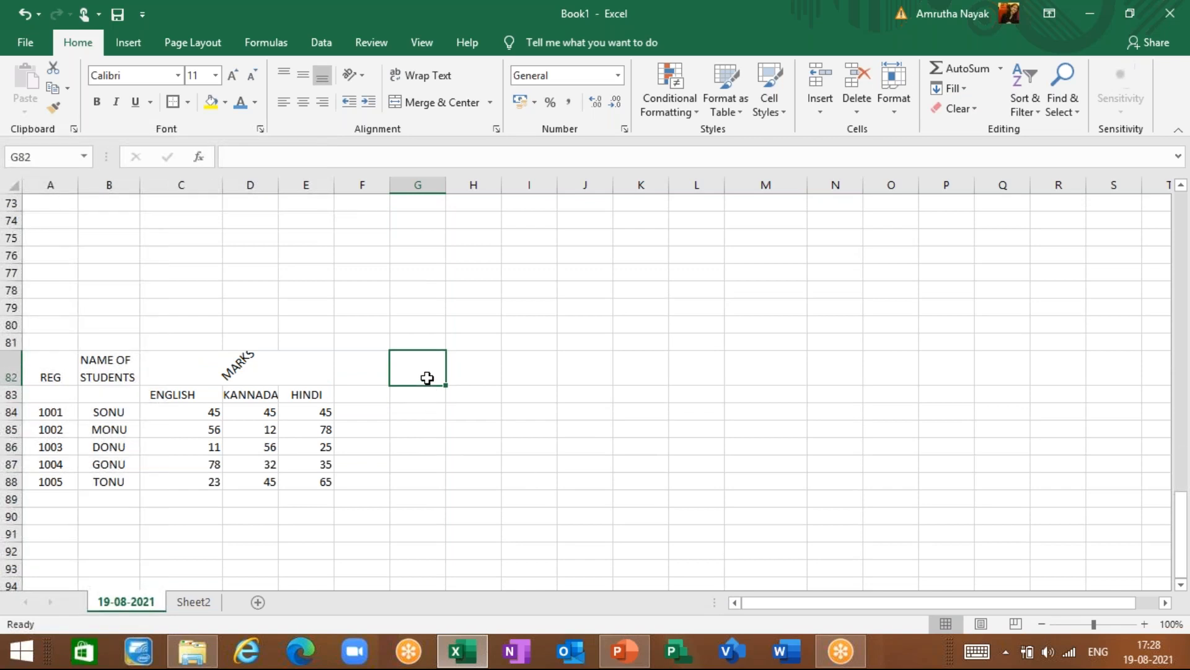
# - Enter MARK in G81, and merge and center it across F81:I81
pyautogui.click(432, 338)
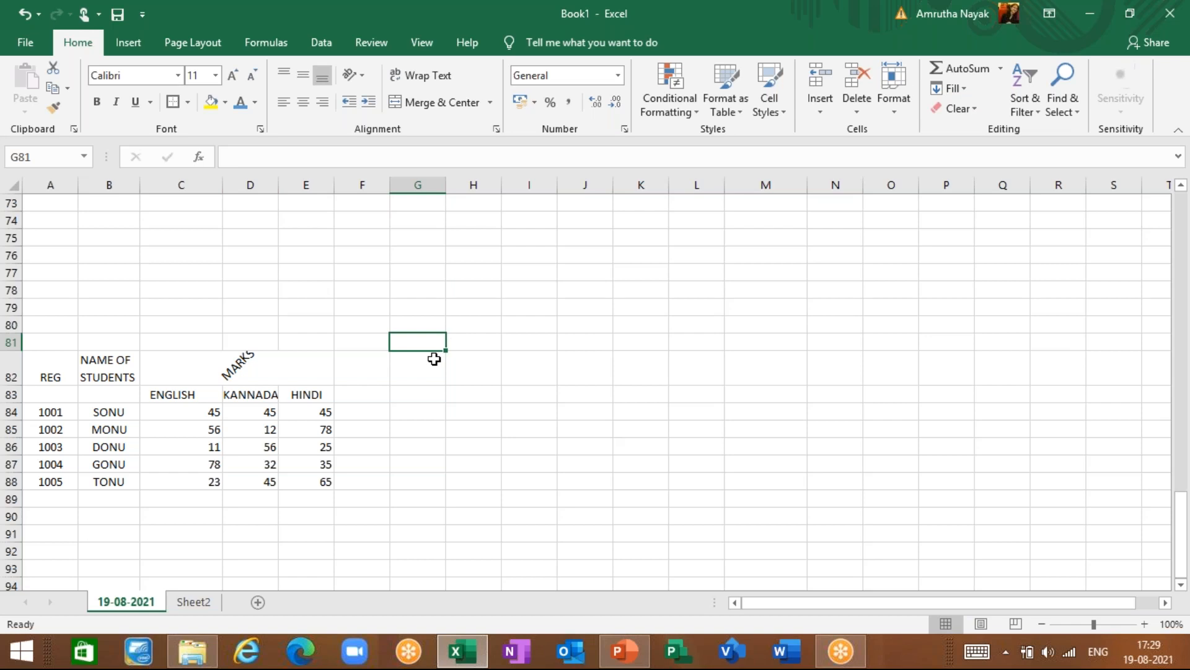
pyautogui.write('MARK')
pyautogui.press('Return')
pyautogui.moveTo(416, 345); pyautogui.dragTo(548, 343)
pyautogui.click(434, 102)
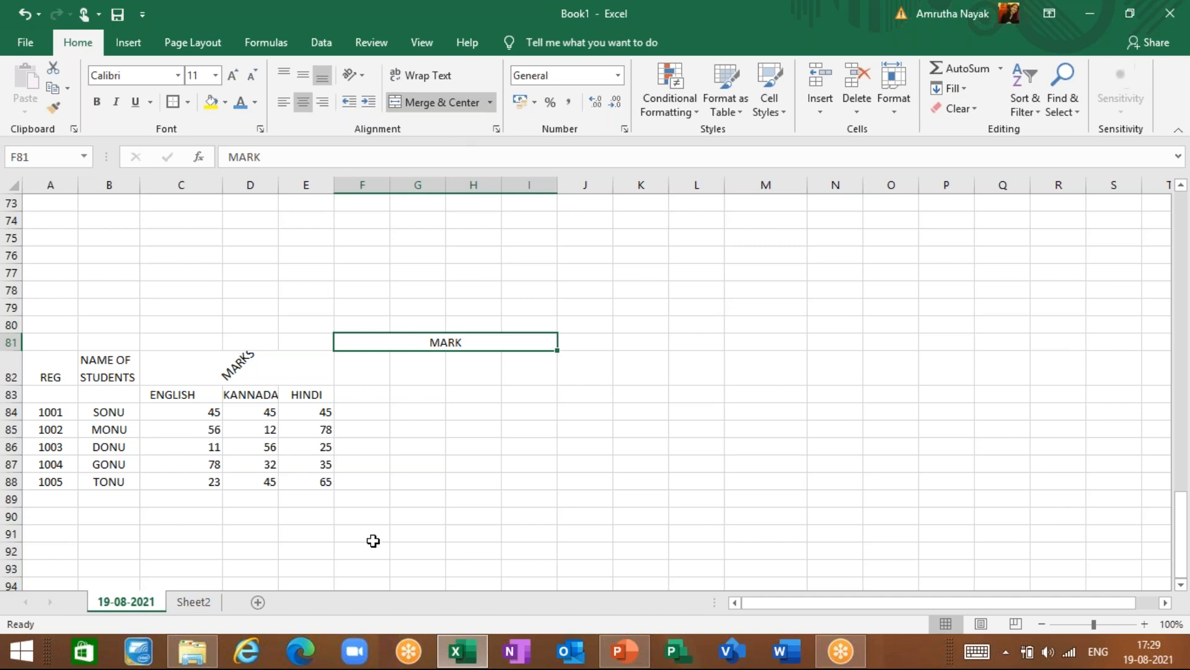
pyautogui.click(1082, 564)
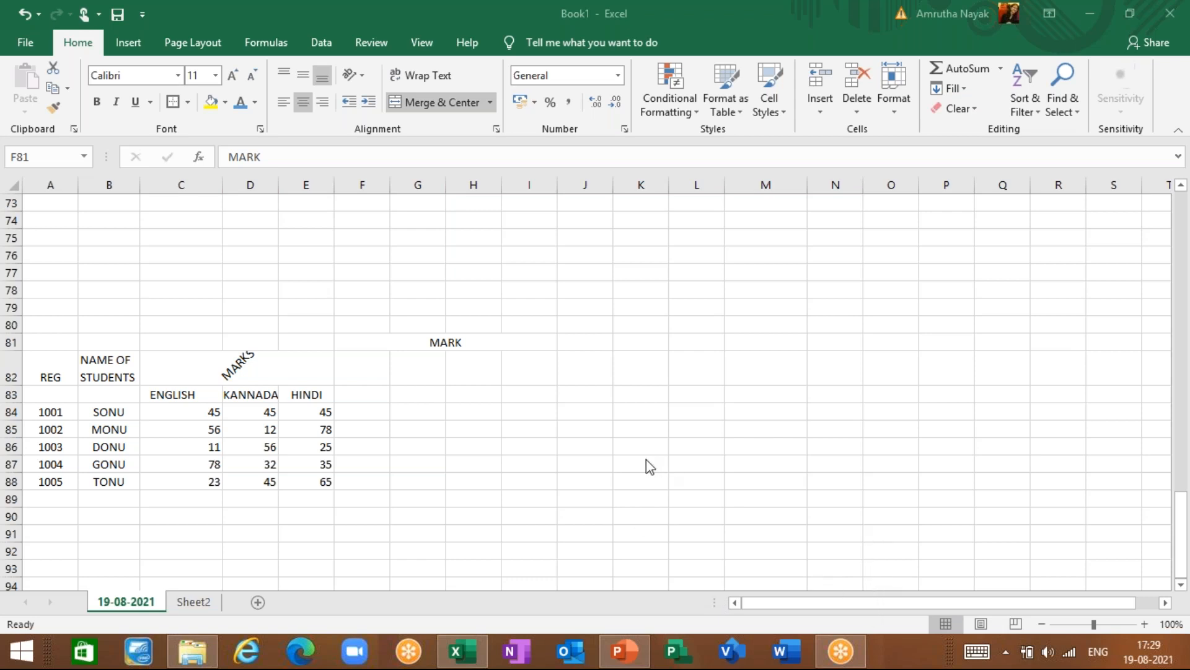
pyautogui.click(309, 394)
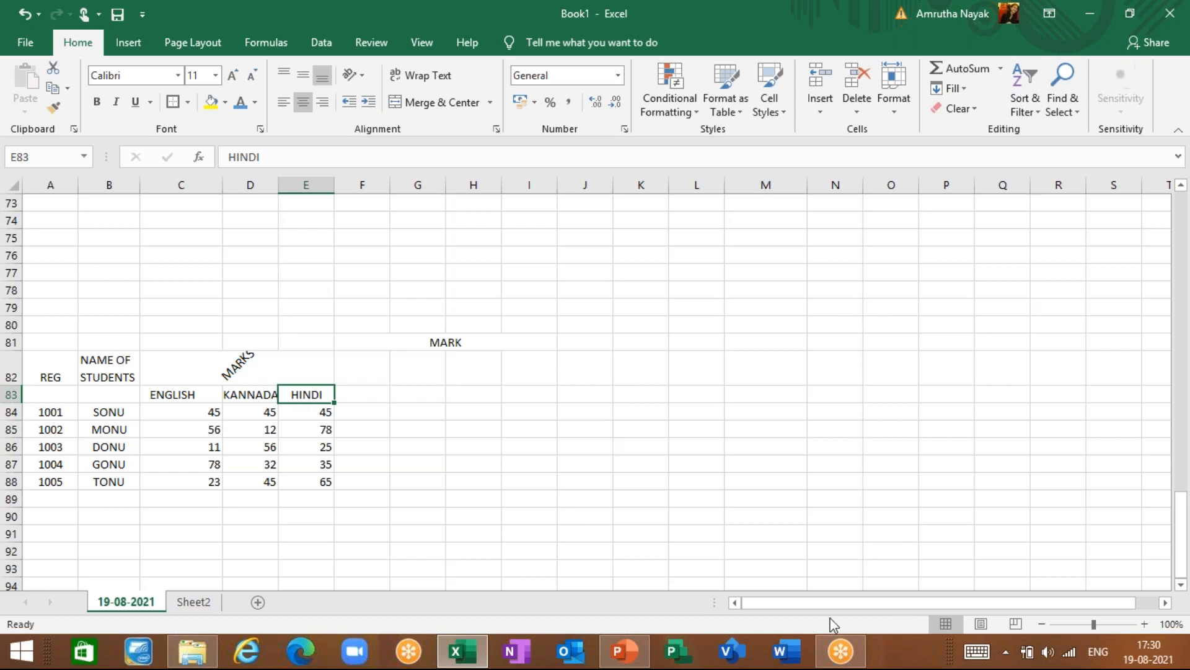
# - Make all the text in the marks table A82:E88 bold
pyautogui.scroll(-2, 830, 618)
pyautogui.scroll(2, 829, 617)
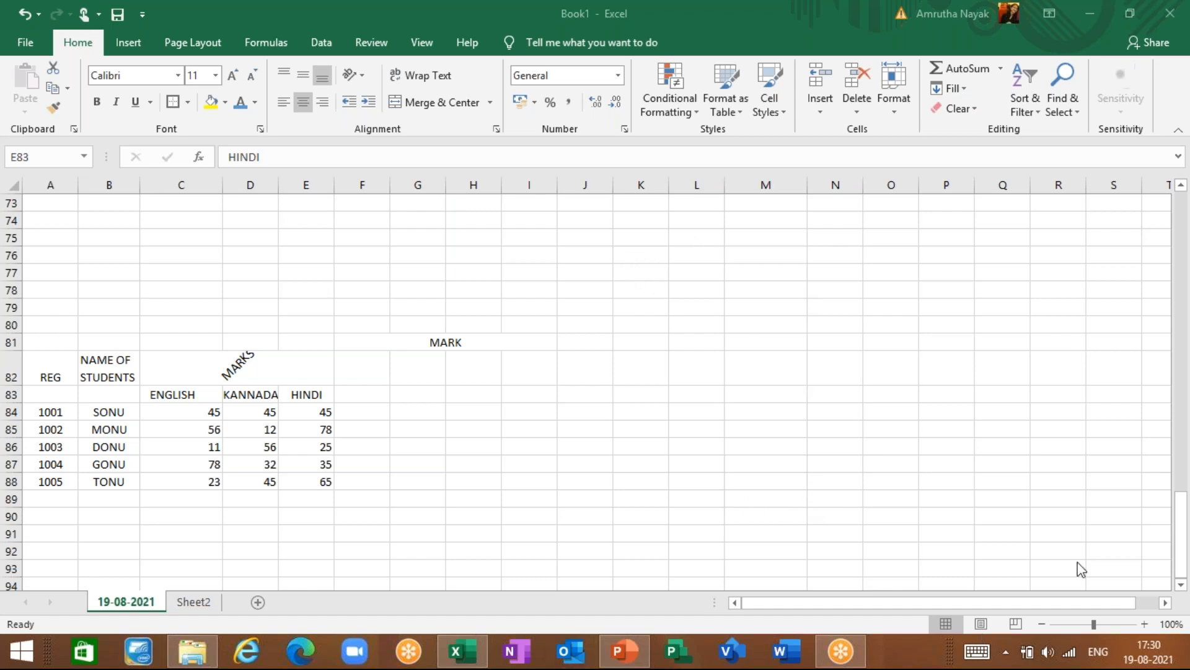
pyautogui.click(41, 373)
pyautogui.moveTo(49, 372); pyautogui.dragTo(310, 482)
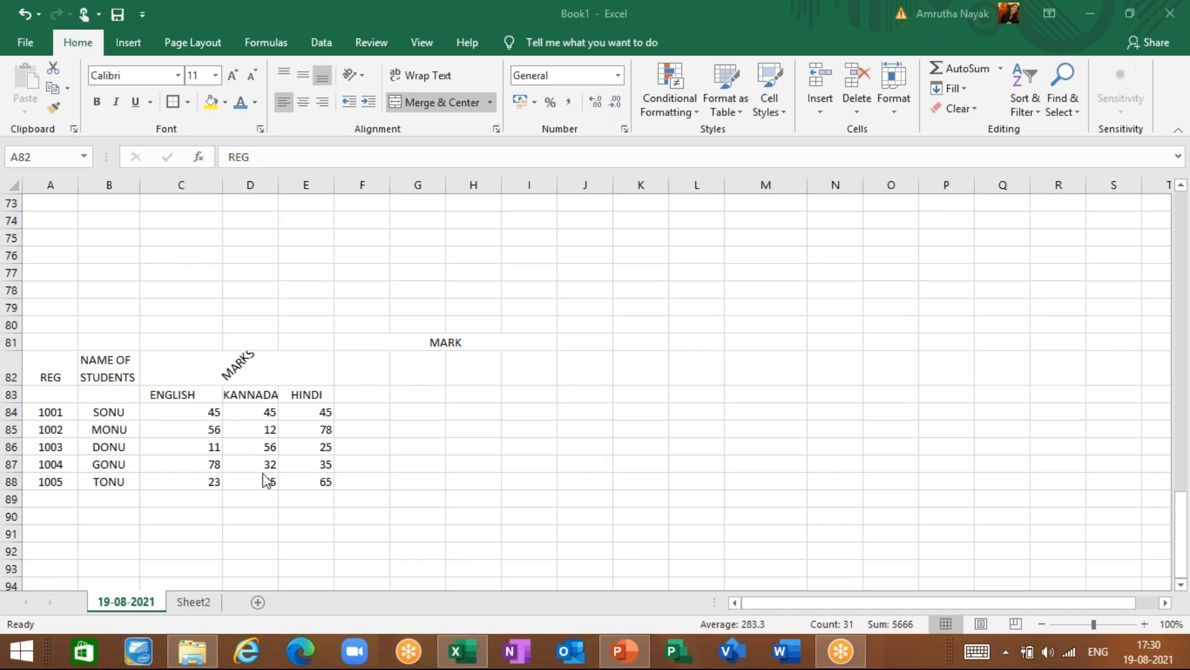
pyautogui.hotkey('ctrl', 'a')
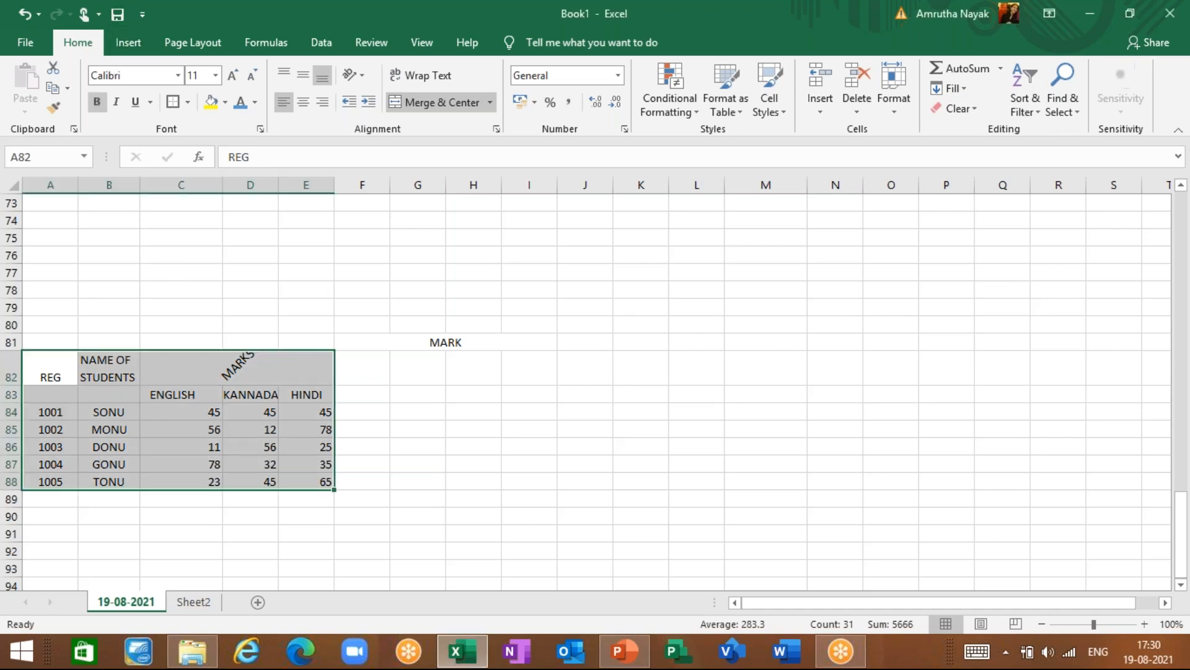
pyautogui.click(96, 101)
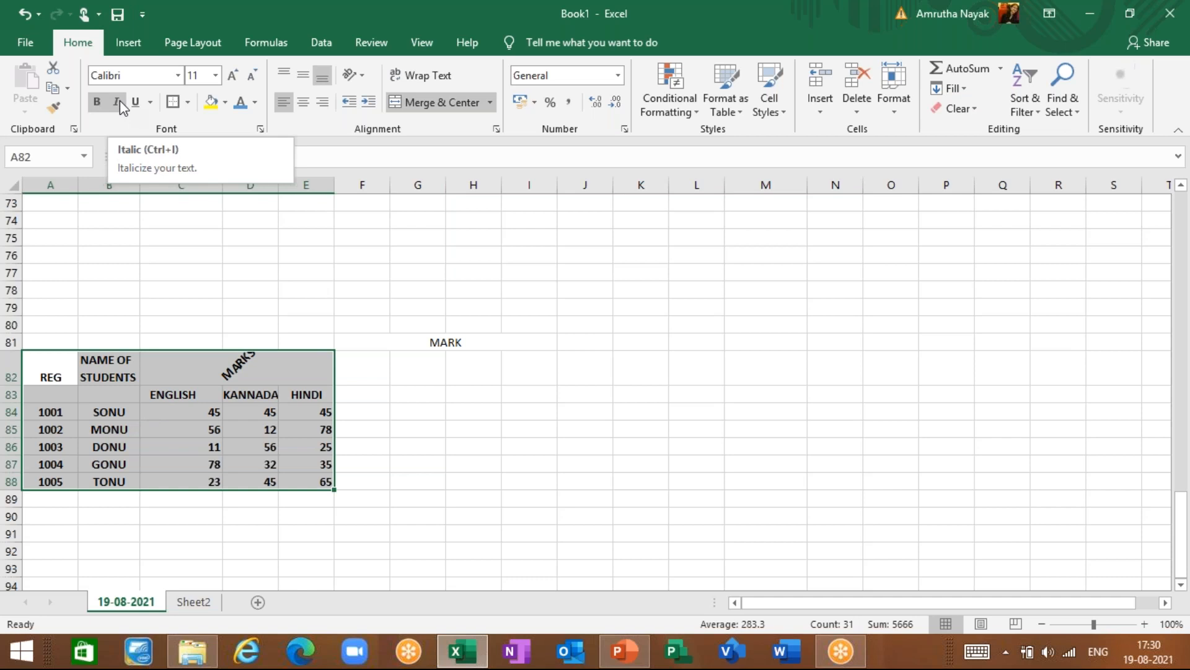
# - Apply All Borders to every cell of the marks table A82:E88
pyautogui.click(60, 380)
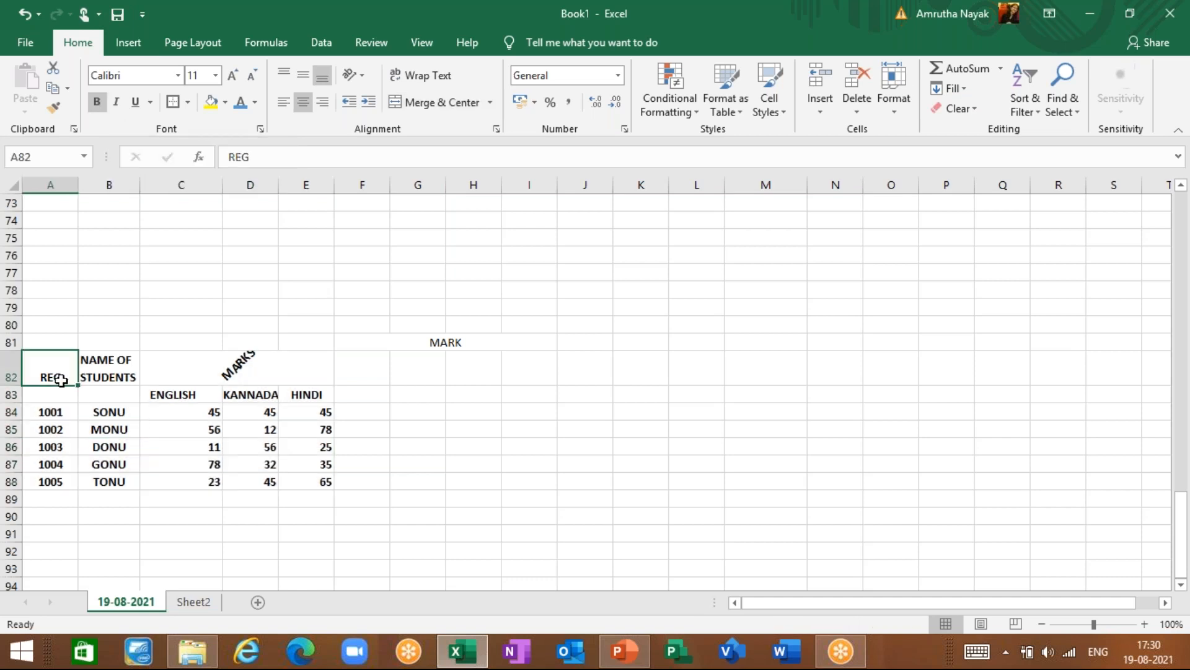
pyautogui.doubleClick(60, 379)
pyautogui.doubleClick(60, 375)
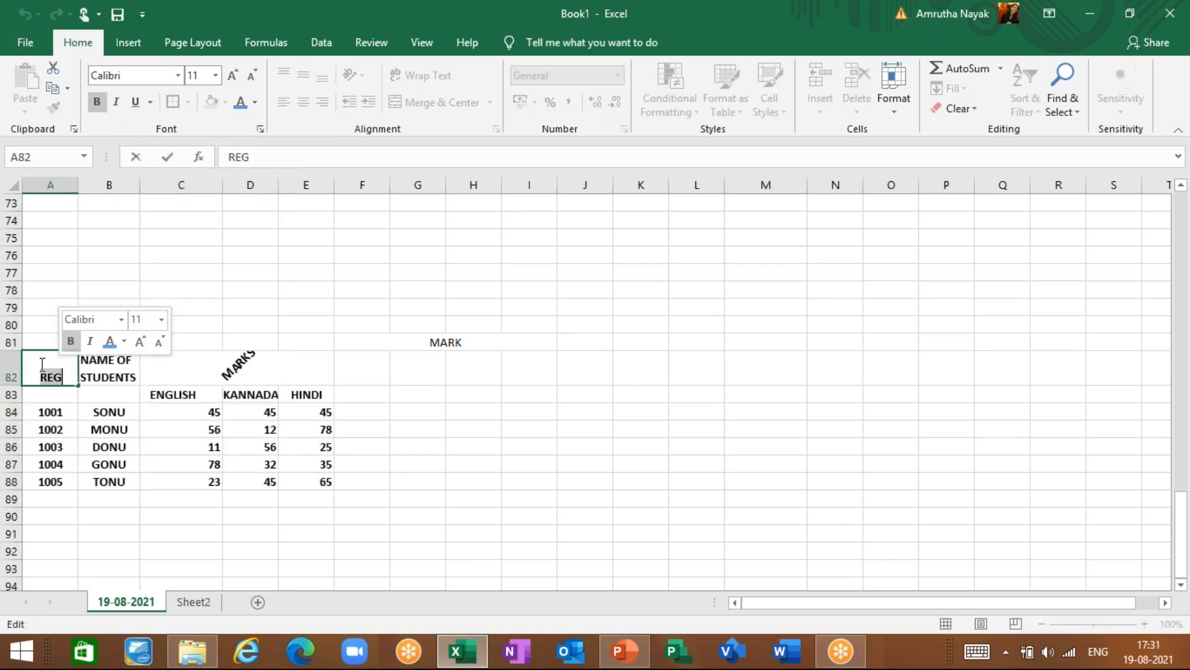
pyautogui.moveTo(74, 381); pyautogui.dragTo(324, 489)
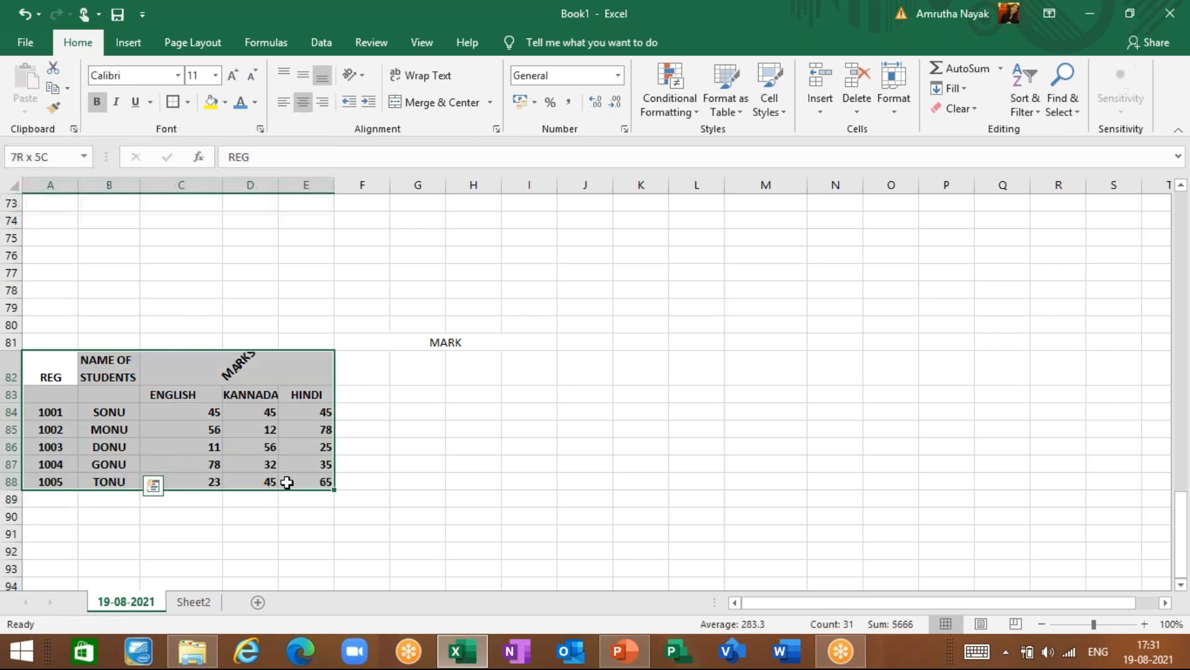
pyautogui.click(188, 101)
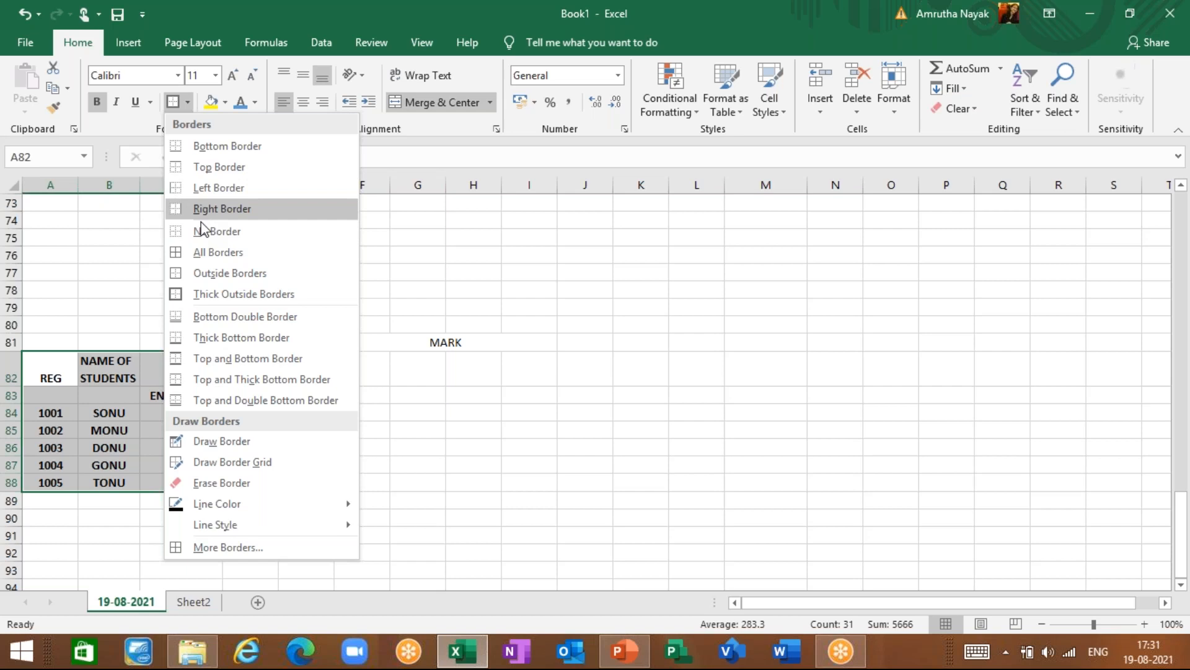
pyautogui.click(203, 247)
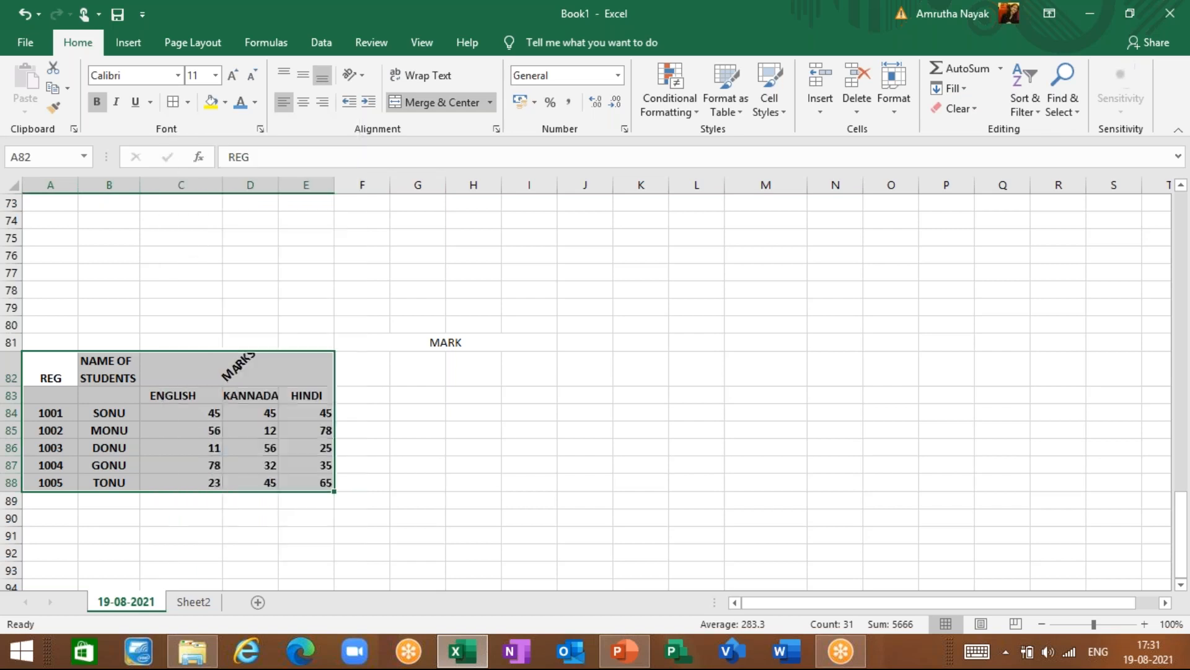
pyautogui.click(122, 376)
pyautogui.click(175, 376)
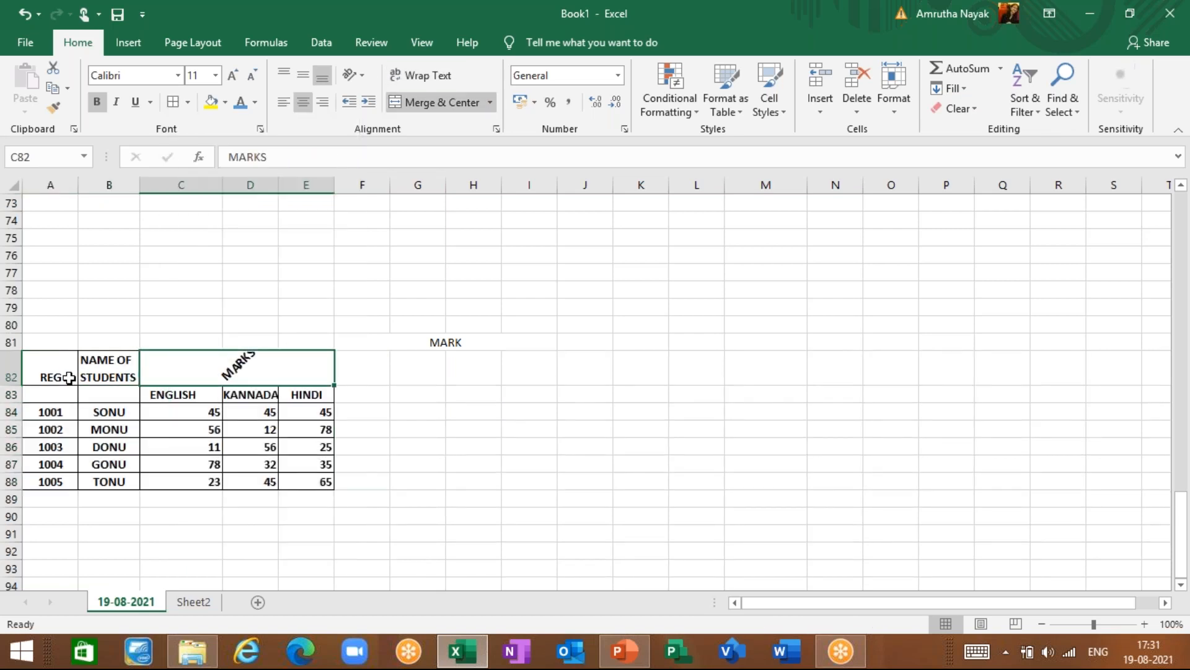
# - Set the font color of the English mark in C86 to red
pyautogui.moveTo(55, 417); pyautogui.dragTo(298, 484)
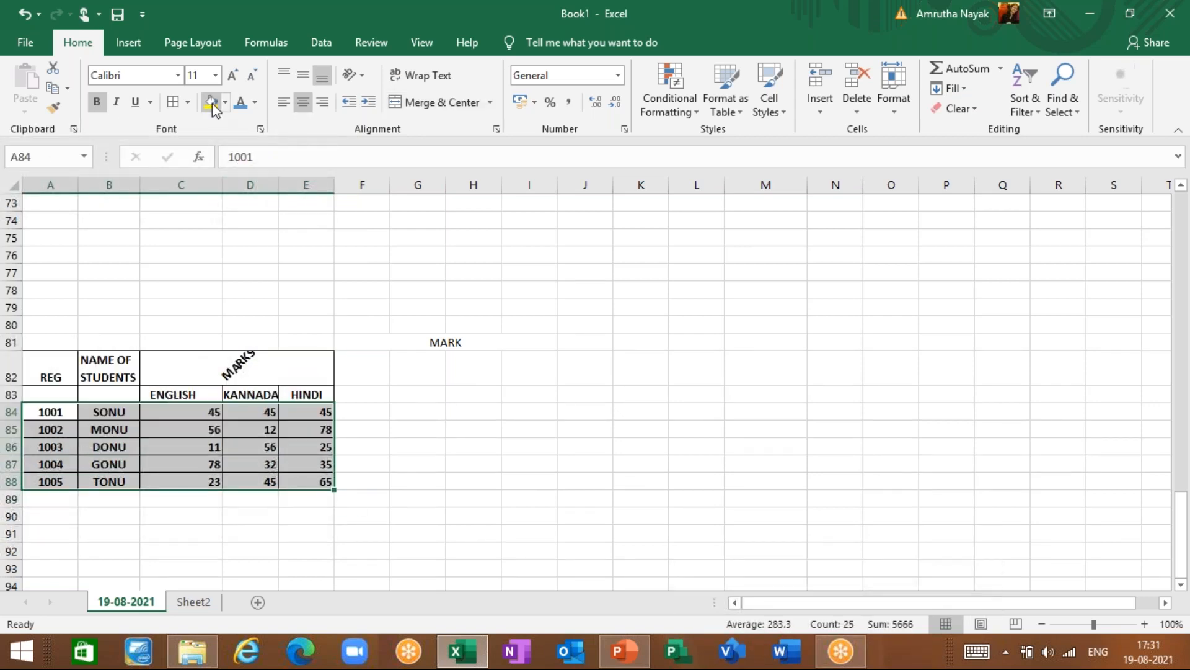
pyautogui.click(252, 102)
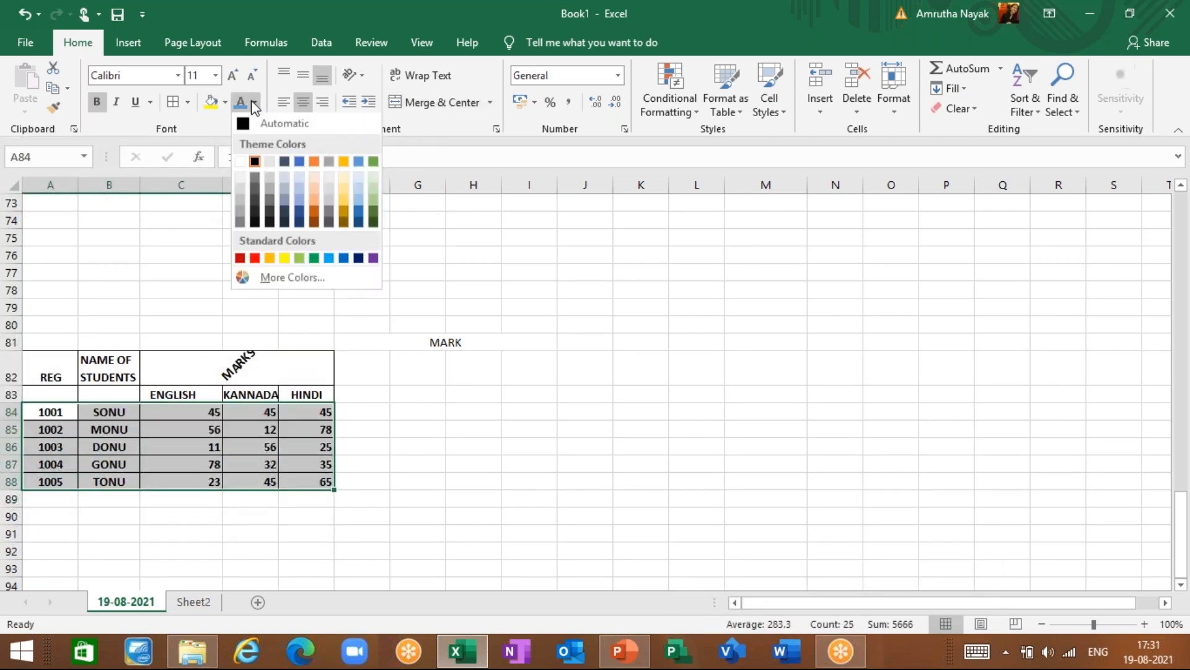
pyautogui.click(171, 456)
pyautogui.click(217, 459)
pyautogui.click(210, 447)
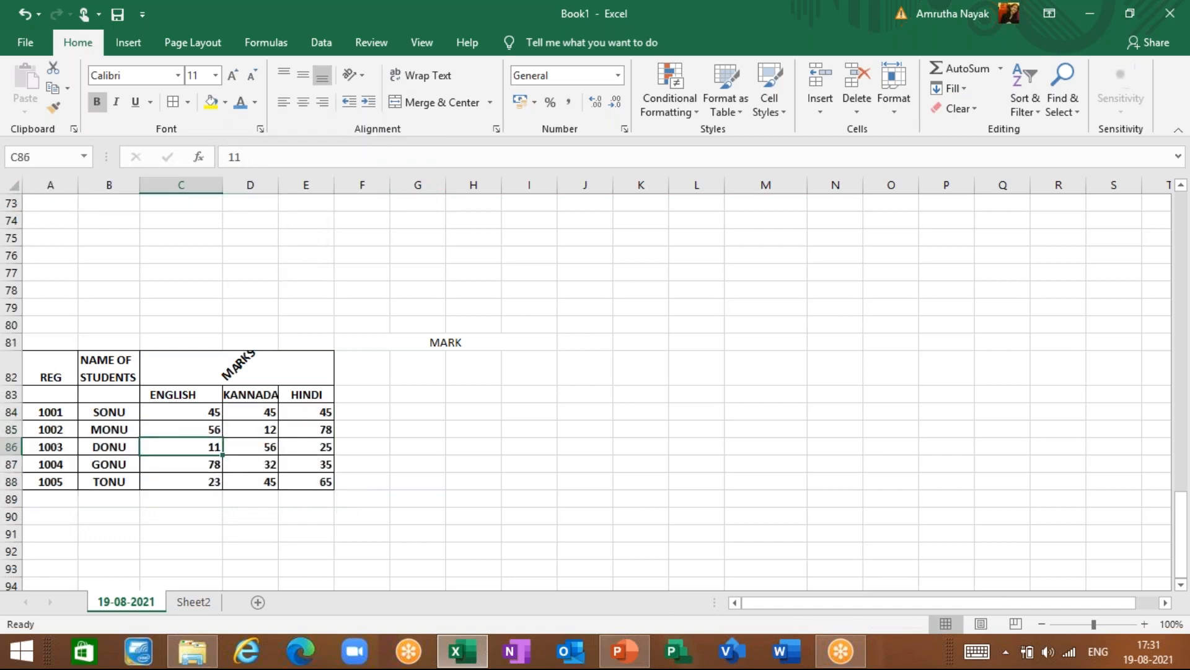
pyautogui.click(255, 104)
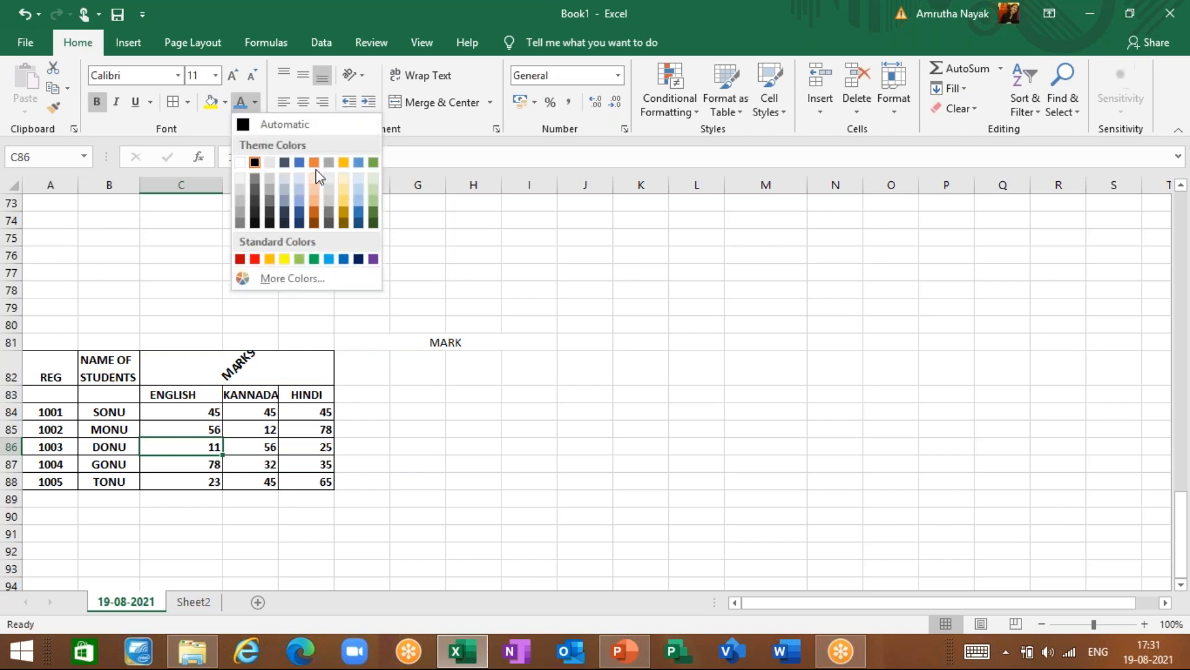
pyautogui.click(255, 260)
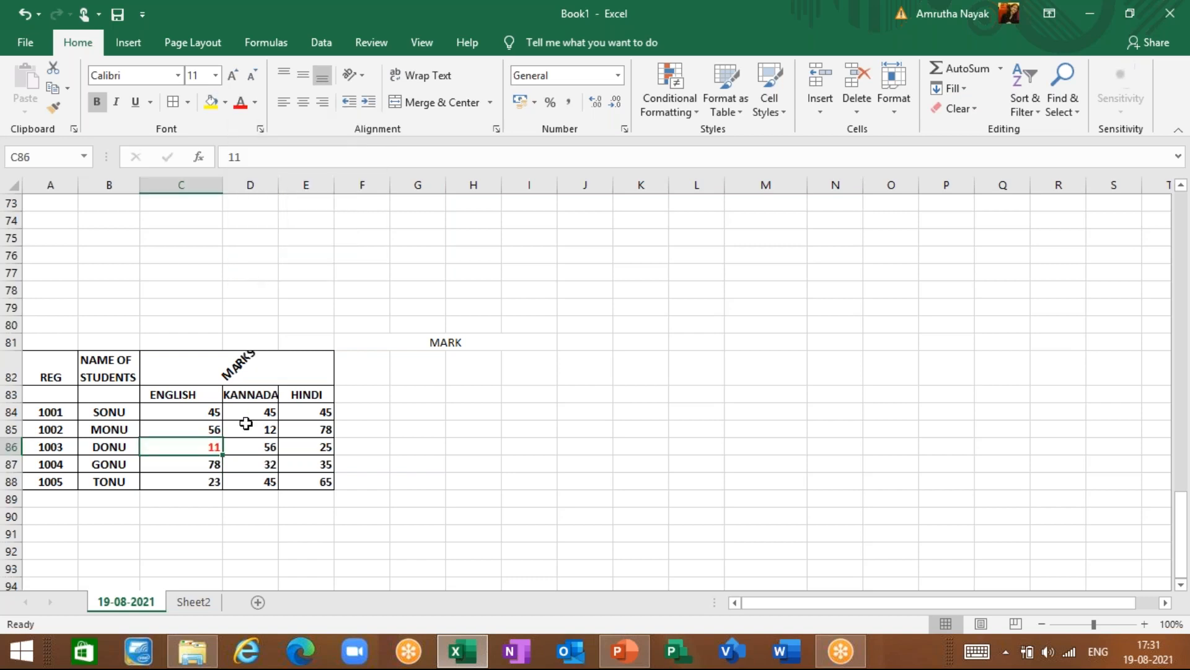
# - Color the marks in D85, C88 and D87 red as well
pyautogui.click(252, 431)
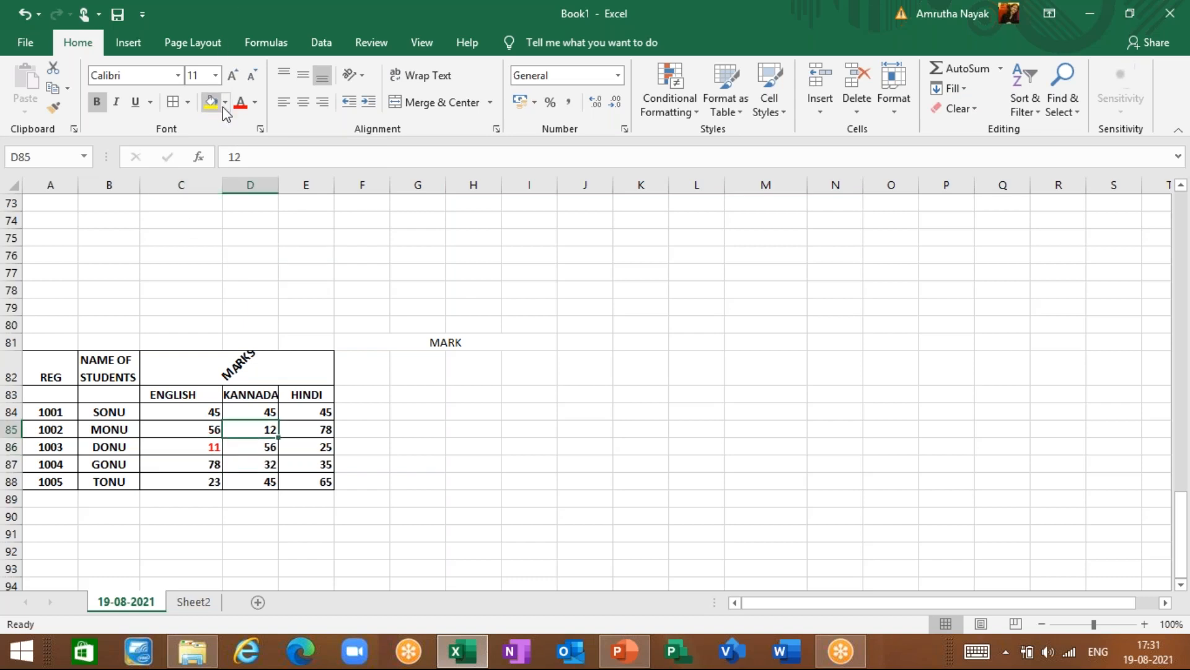
pyautogui.click(240, 103)
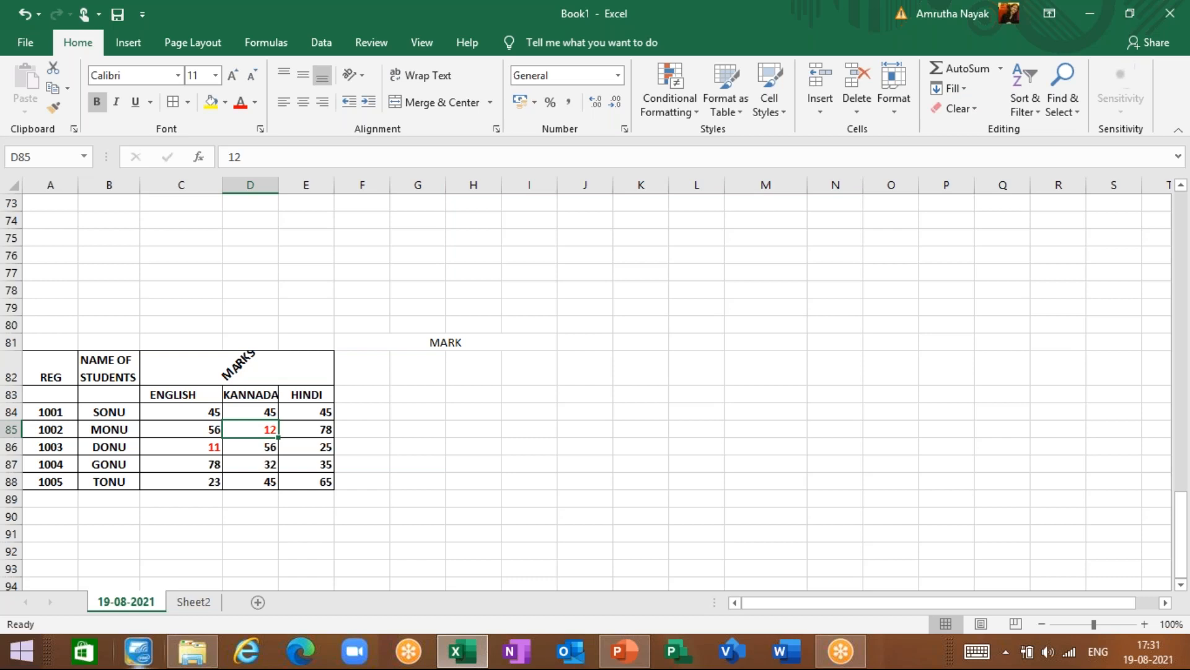
pyautogui.click(206, 496)
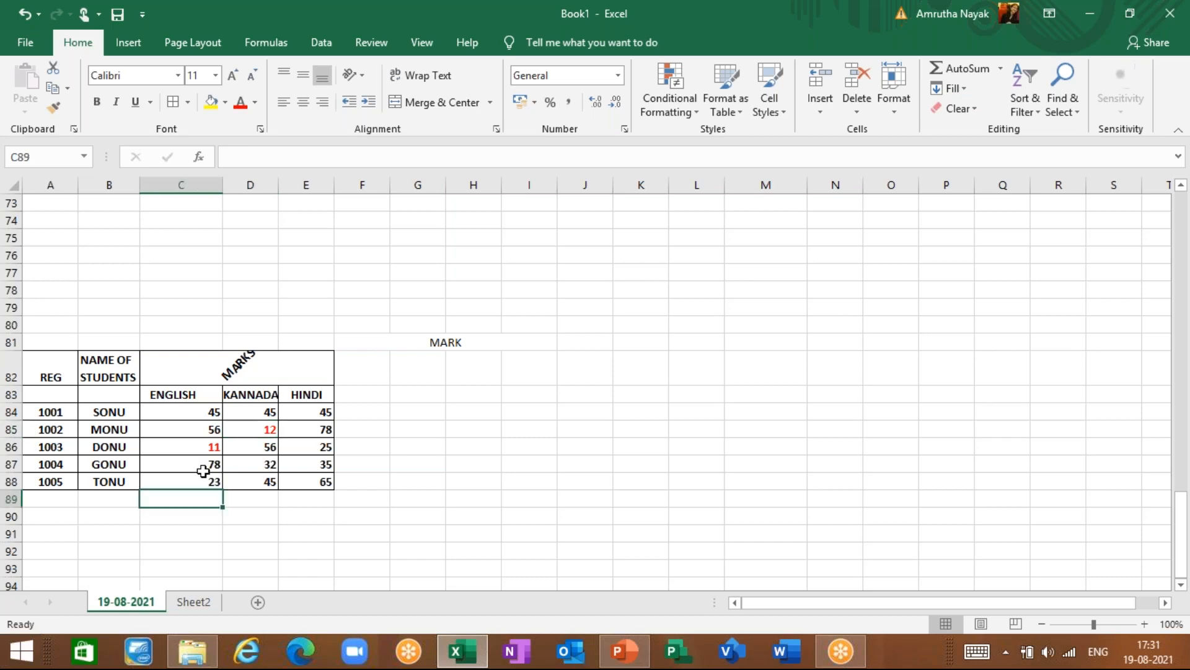
pyautogui.click(202, 481)
pyautogui.click(240, 102)
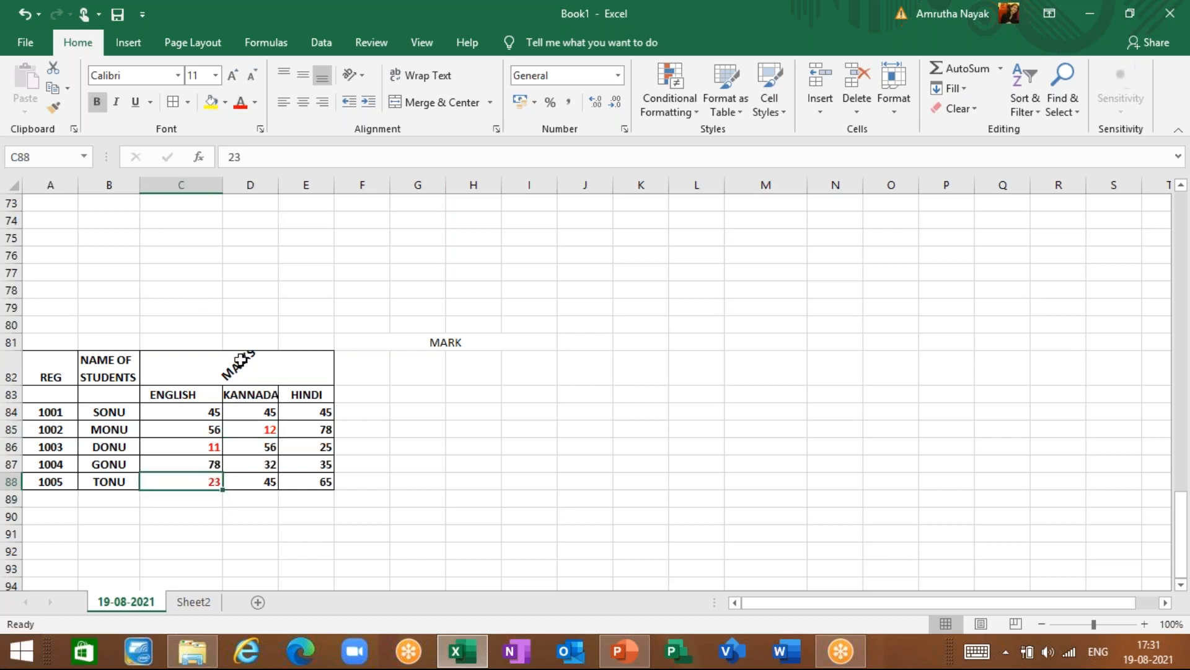
pyautogui.click(277, 463)
pyautogui.click(240, 102)
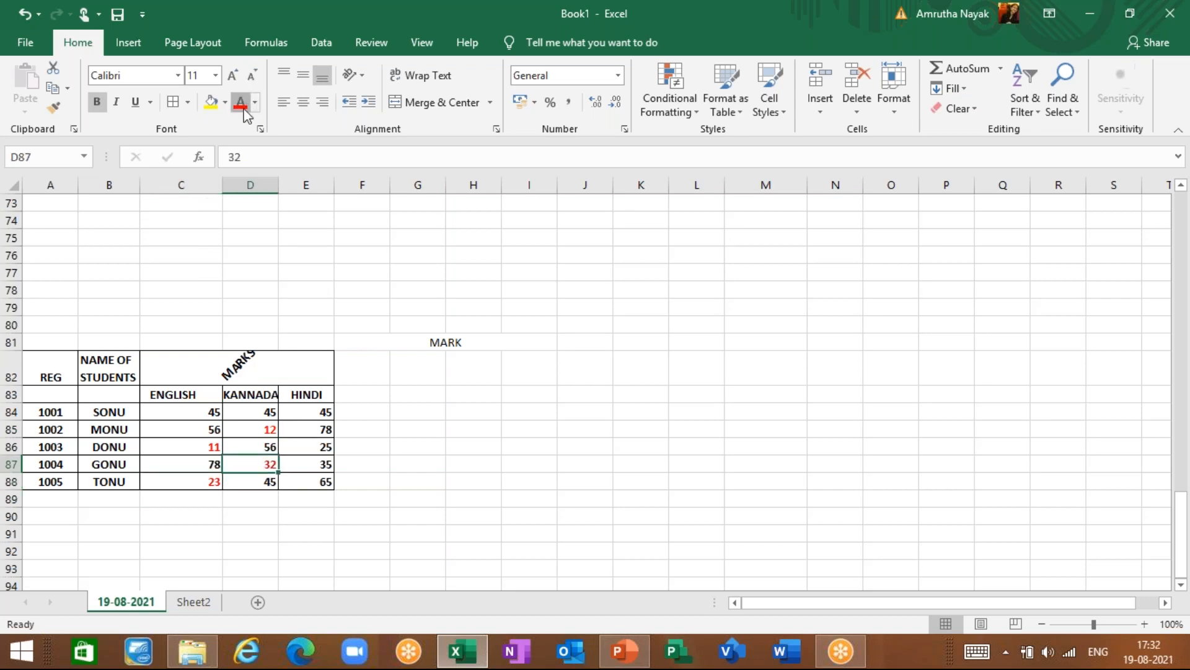
# - Set the font color of the HINDI marks in E86 and E87 to red
pyautogui.click(319, 447)
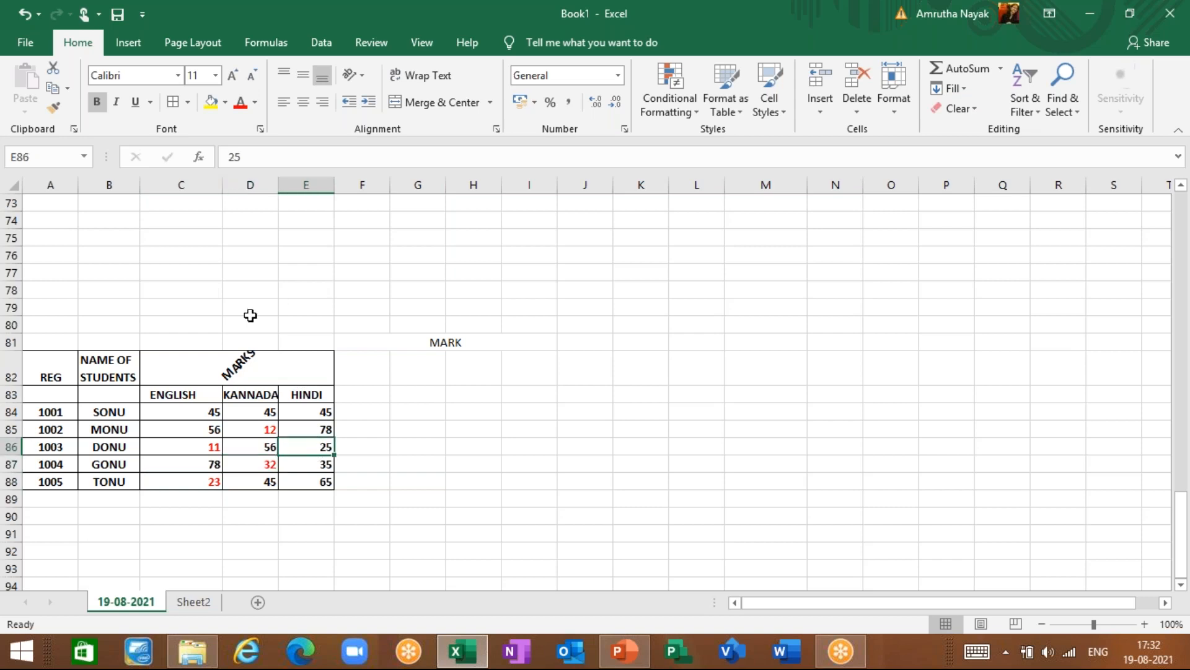
pyautogui.click(240, 105)
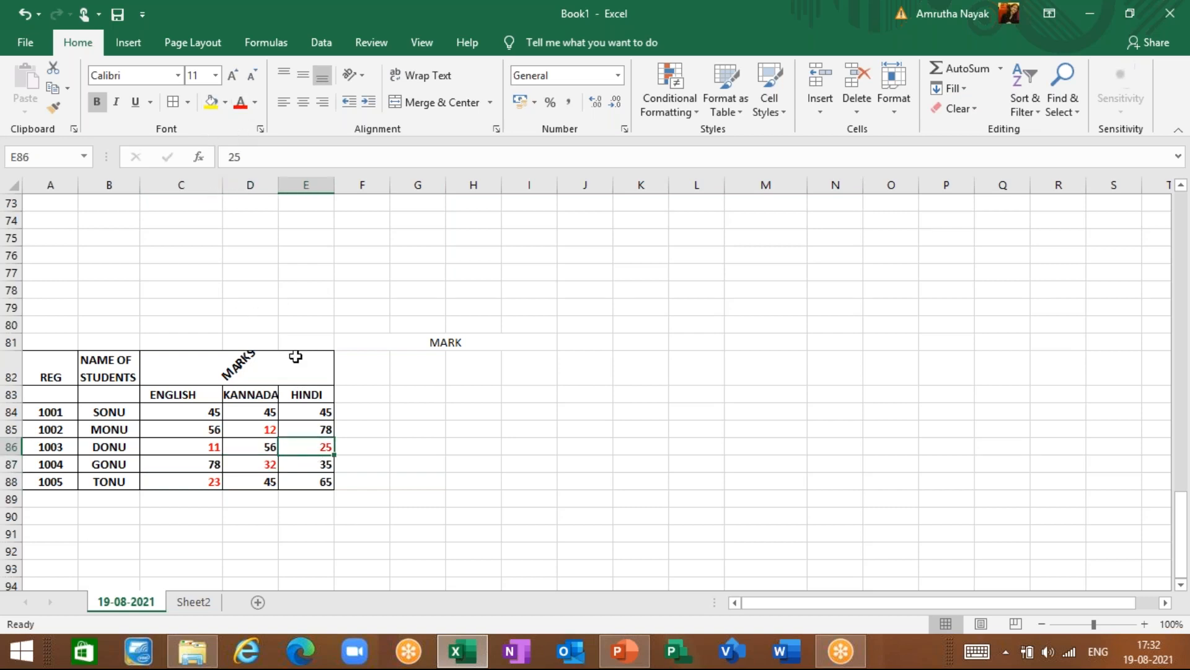
pyautogui.click(320, 466)
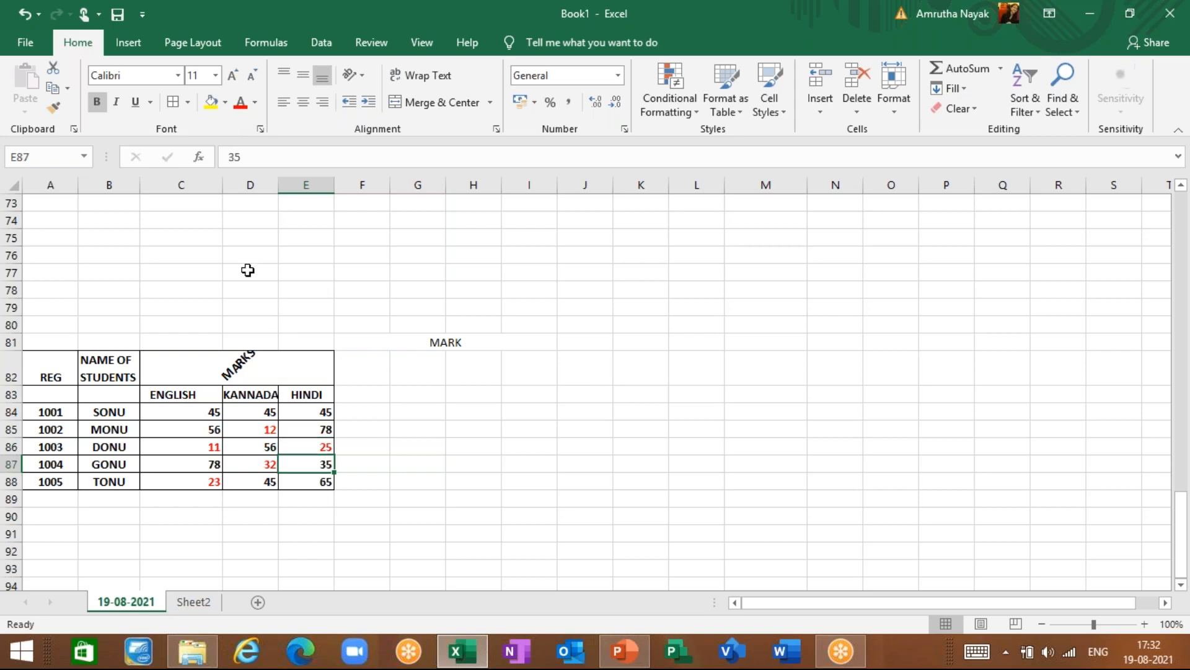
pyautogui.click(240, 105)
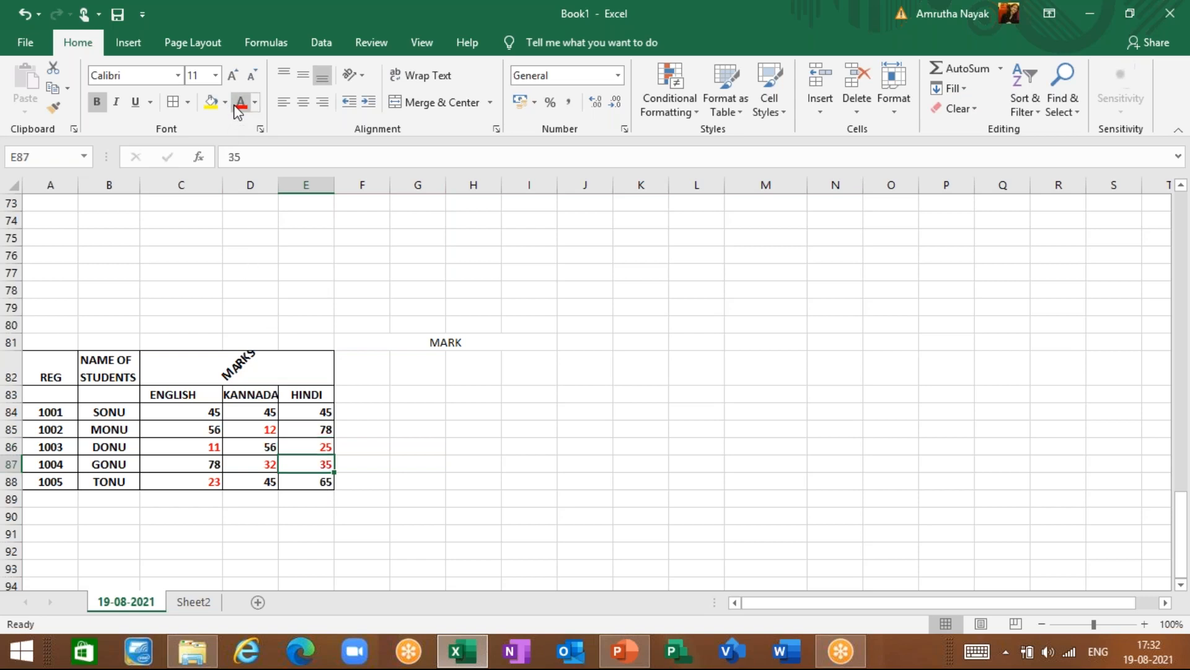
pyautogui.moveTo(234, 346); pyautogui.dragTo(234, 391)
pyautogui.click(234, 379)
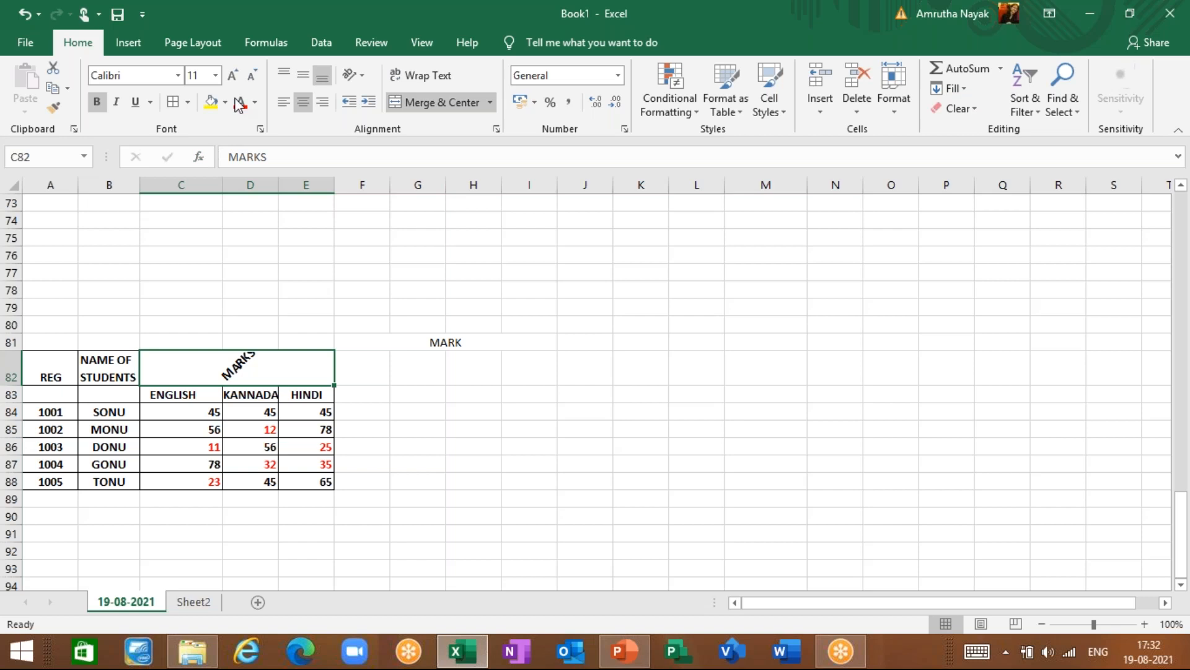
pyautogui.click(255, 102)
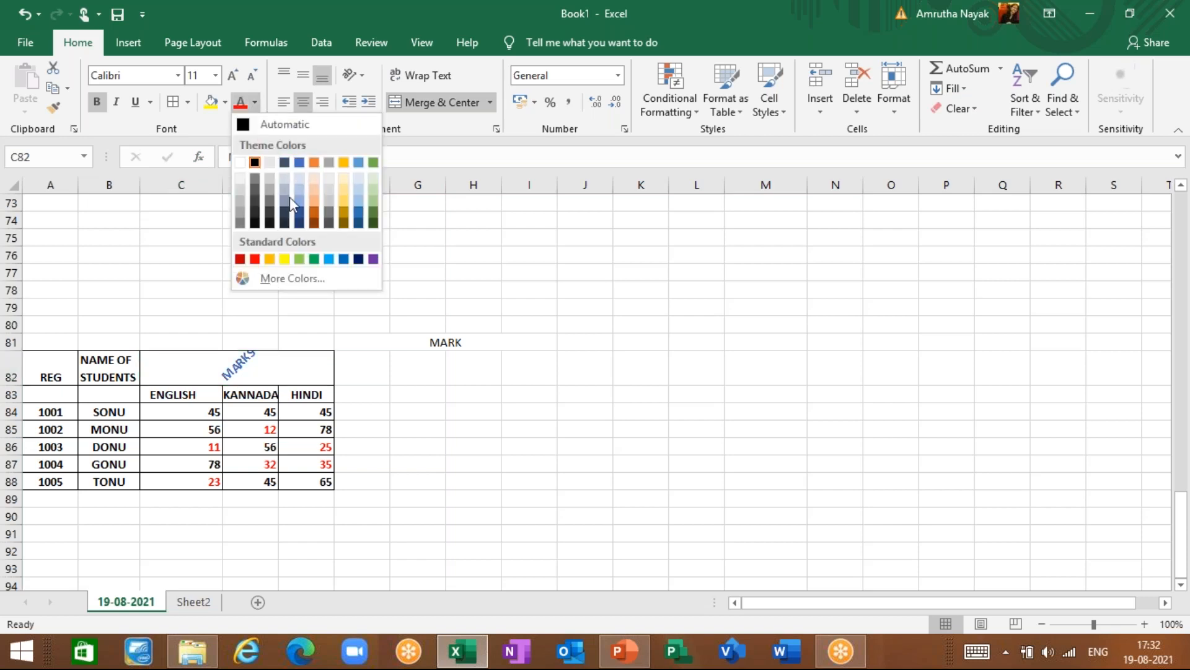
pyautogui.click(51, 376)
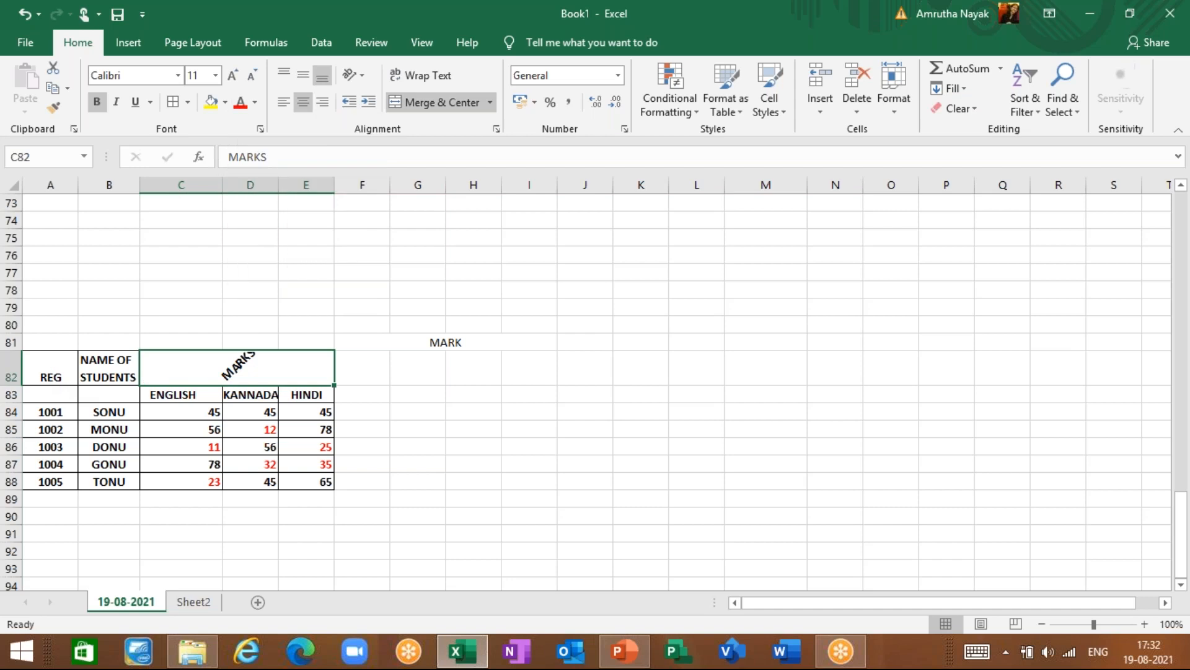
# - Review the Number, Alignment, Font, Border, Fill and Protection settings in Format Cells for the table A82:E88
pyautogui.click(50, 368)
pyautogui.moveTo(49, 369); pyautogui.dragTo(248, 482)
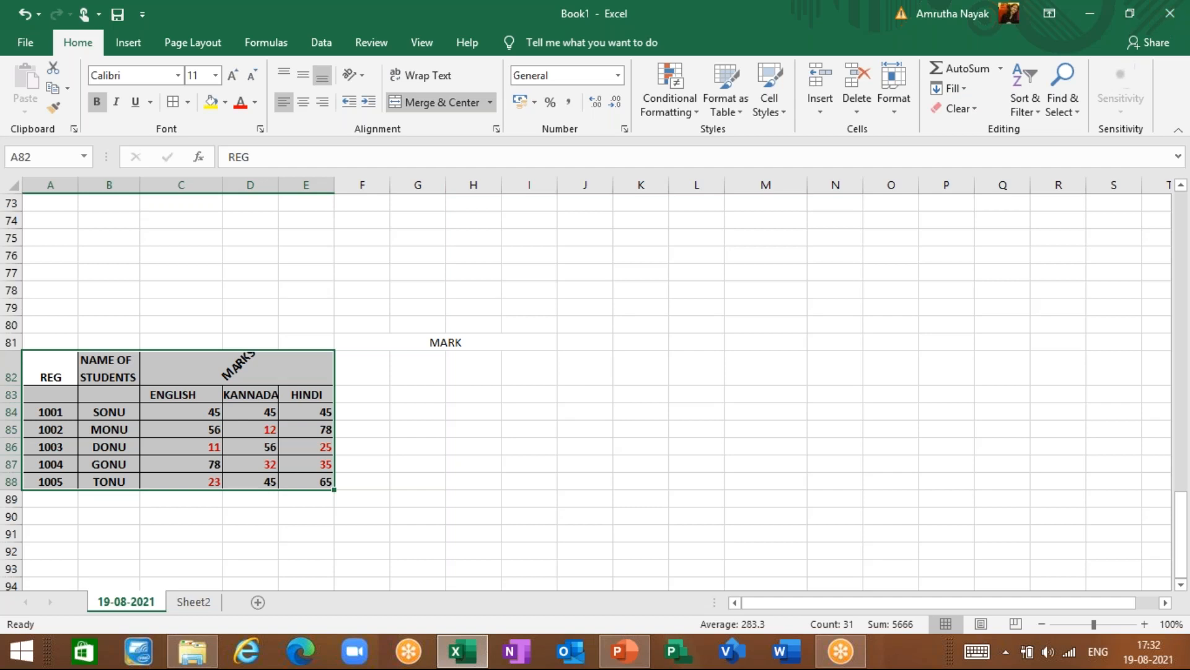
pyautogui.click(259, 129)
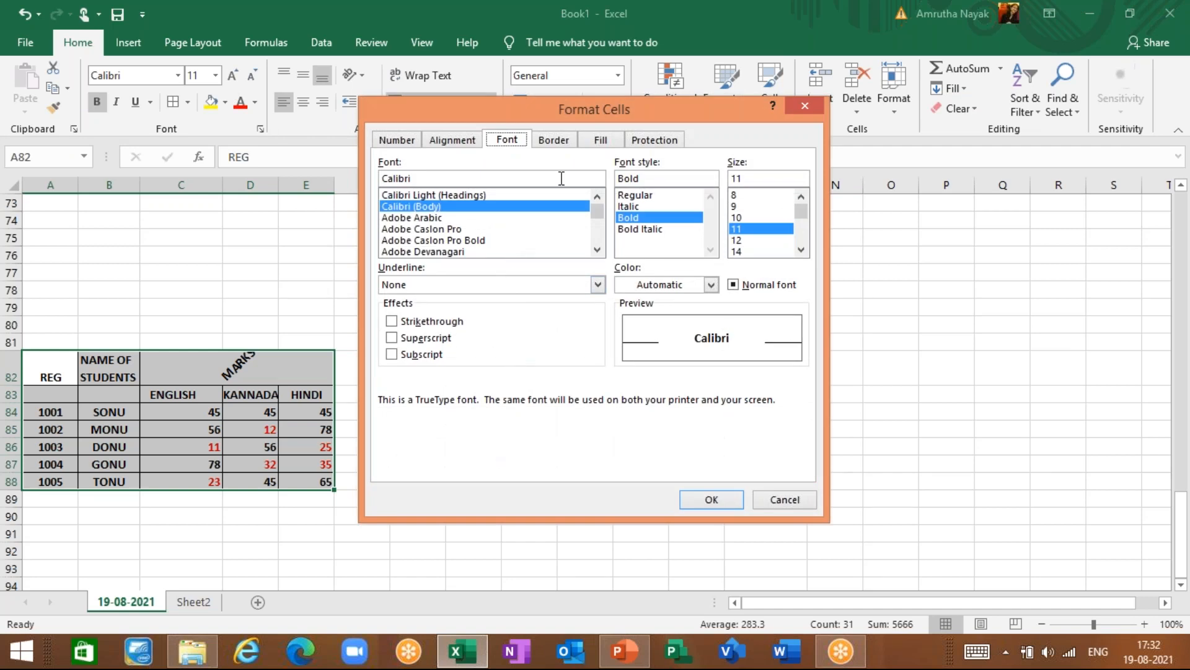
pyautogui.click(460, 141)
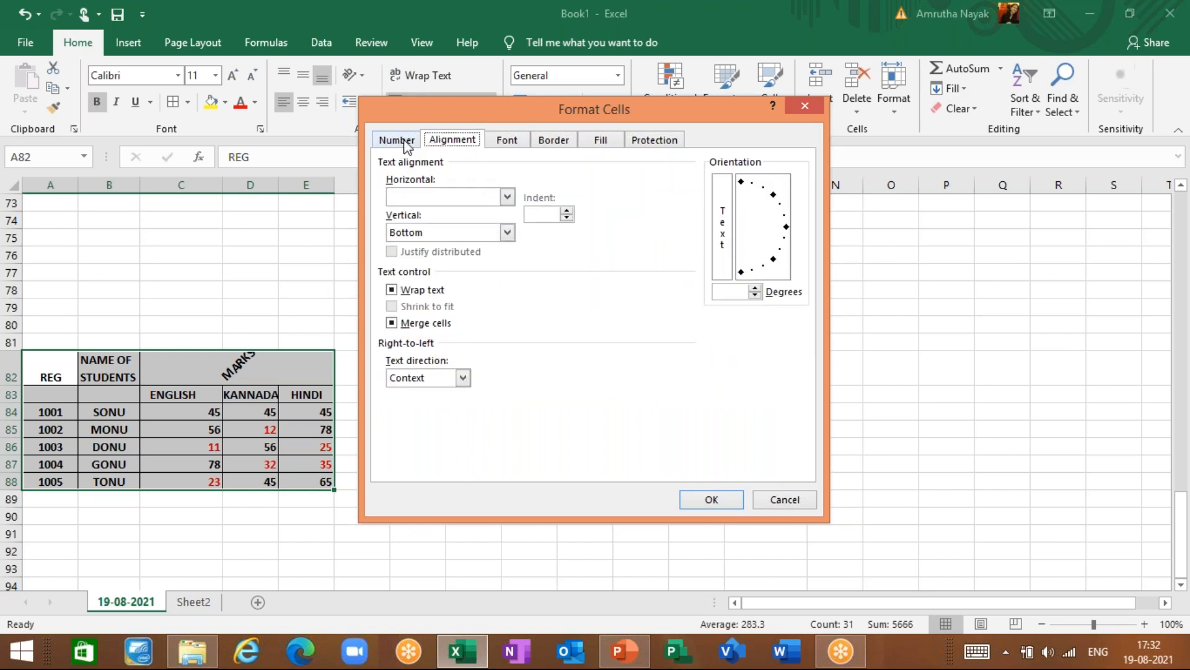
pyautogui.click(406, 143)
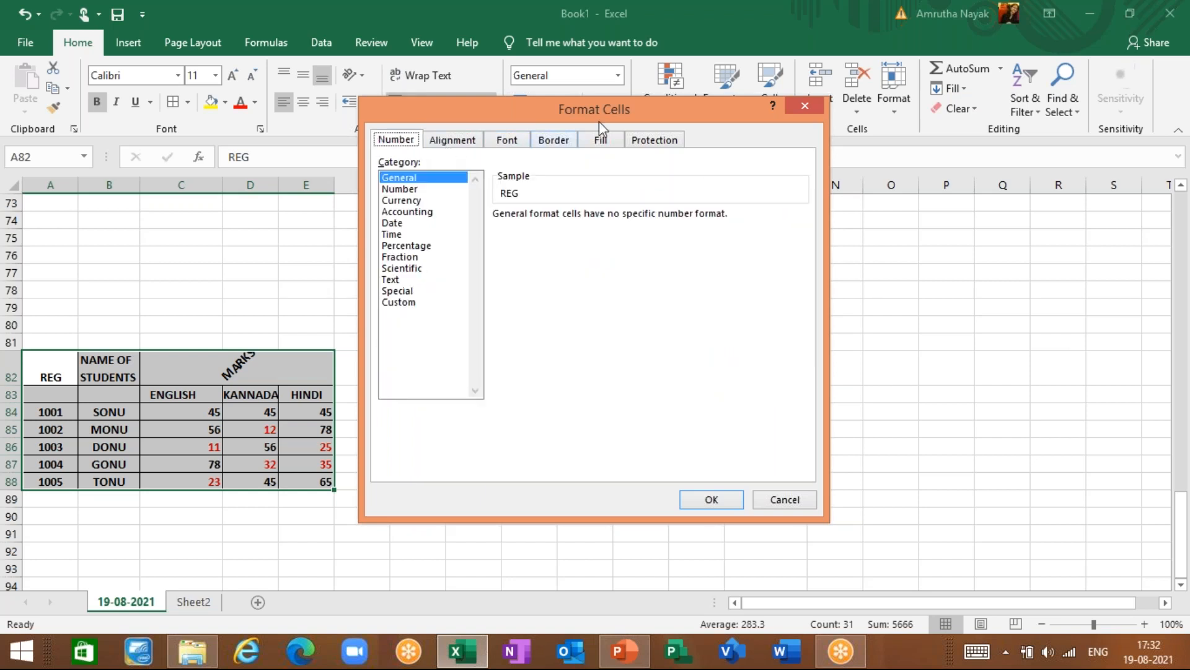
pyautogui.click(642, 142)
pyautogui.click(779, 504)
pyautogui.click(496, 129)
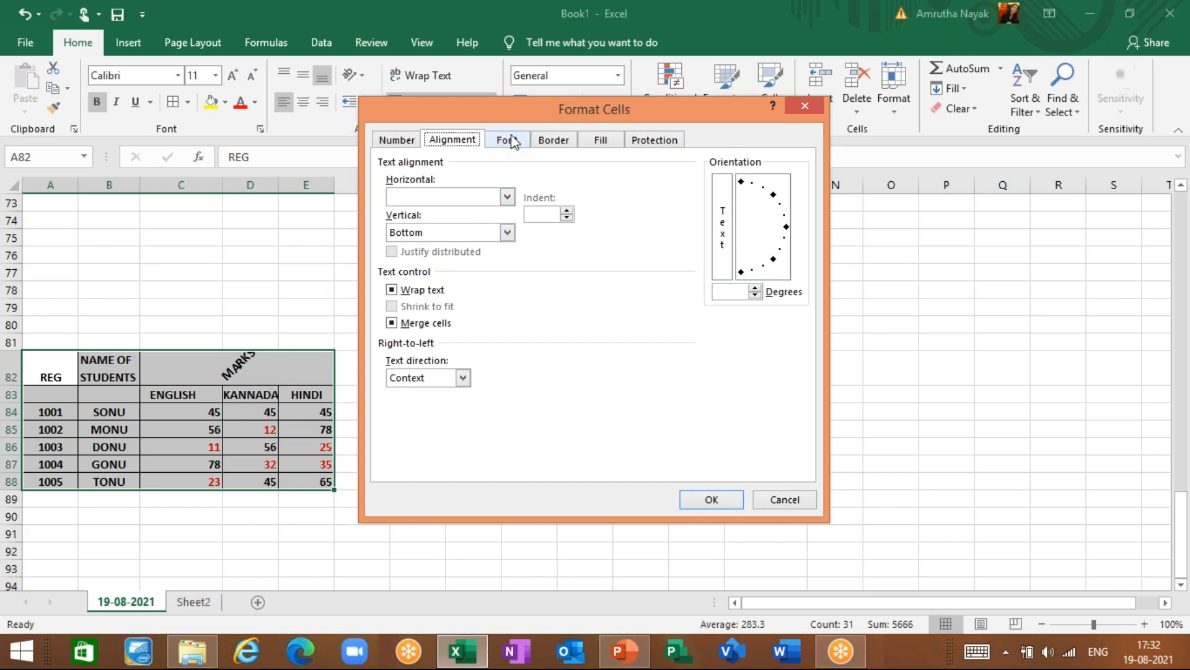
pyautogui.click(507, 138)
pyautogui.click(554, 139)
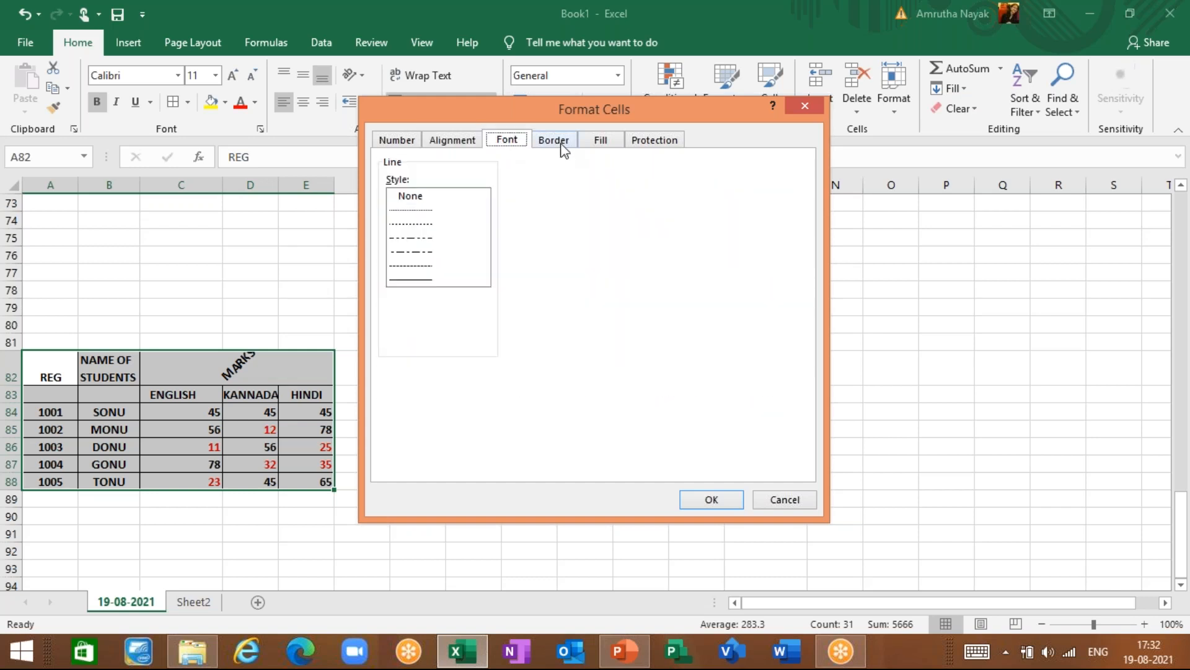
pyautogui.click(600, 142)
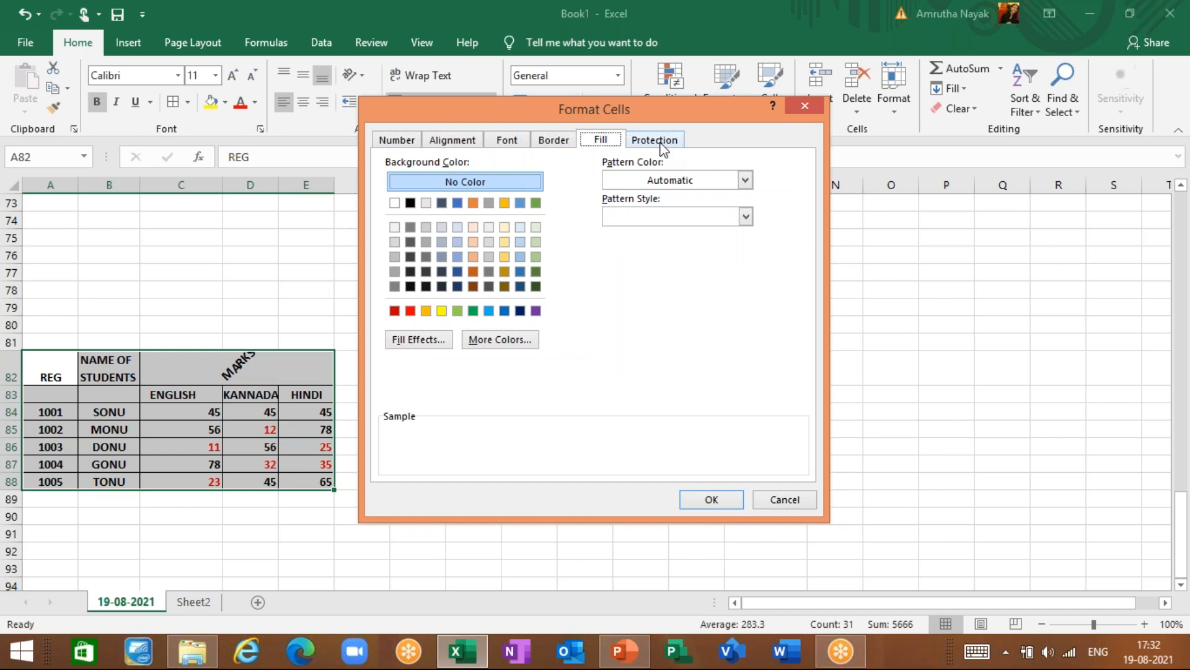
pyautogui.click(660, 141)
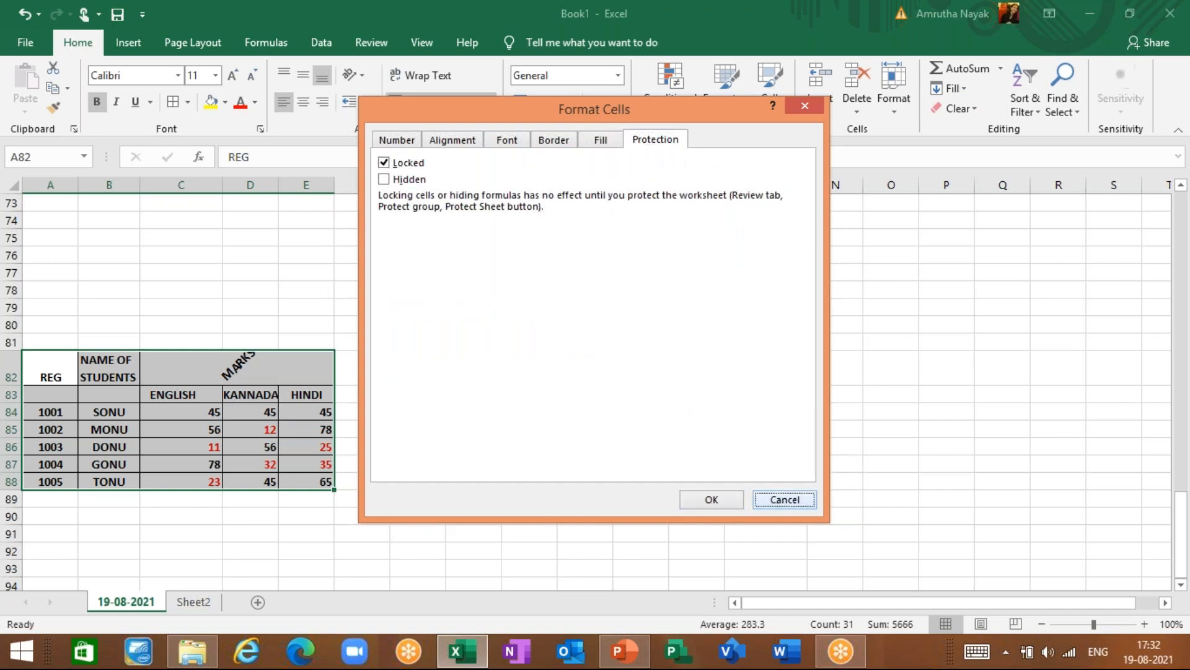
# - Close Format Cells without applying changes and deselect the marks table
pyautogui.click(785, 499)
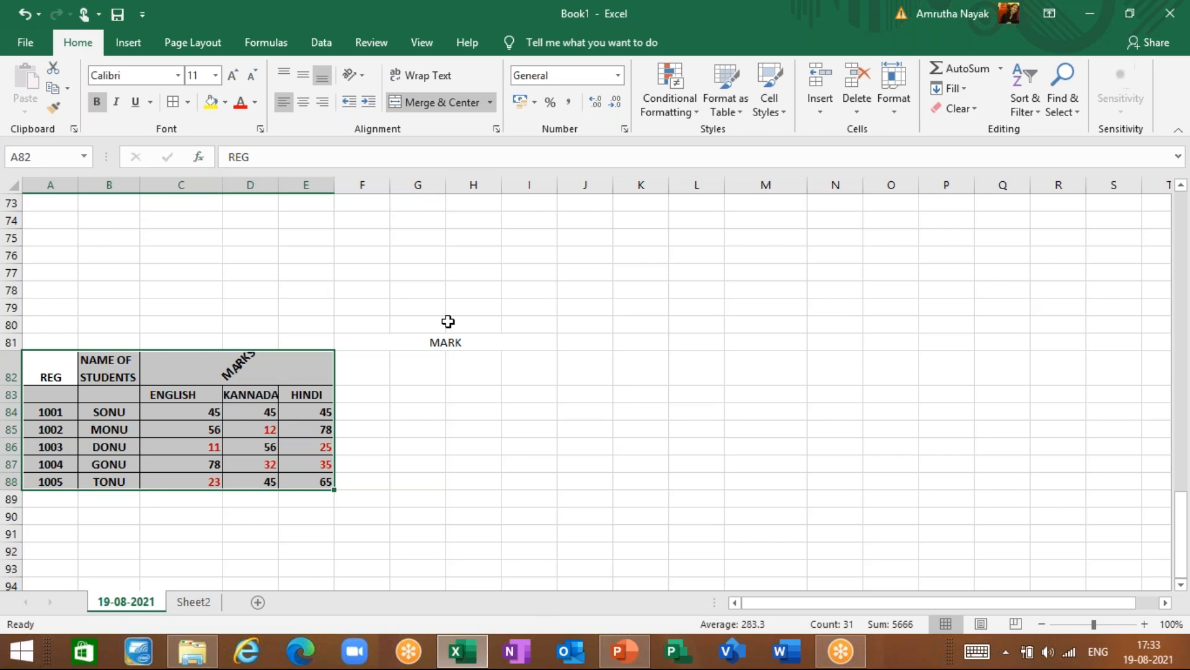
pyautogui.click(281, 261)
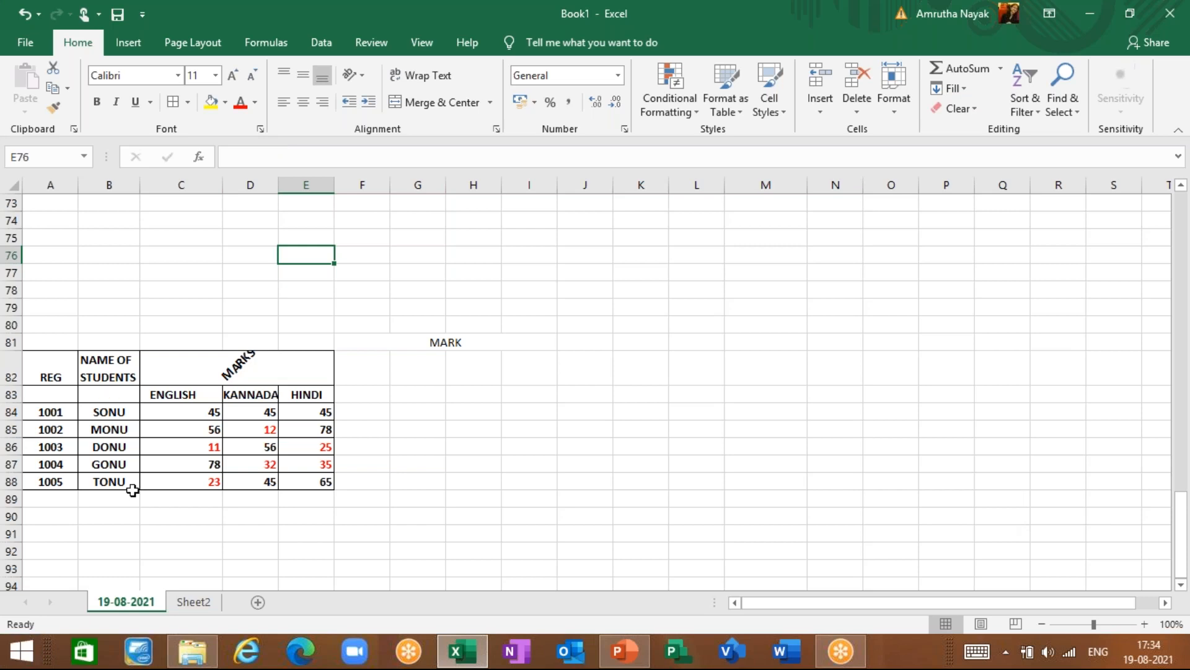
pyautogui.moveTo(513, 470); pyautogui.dragTo(514, 482)
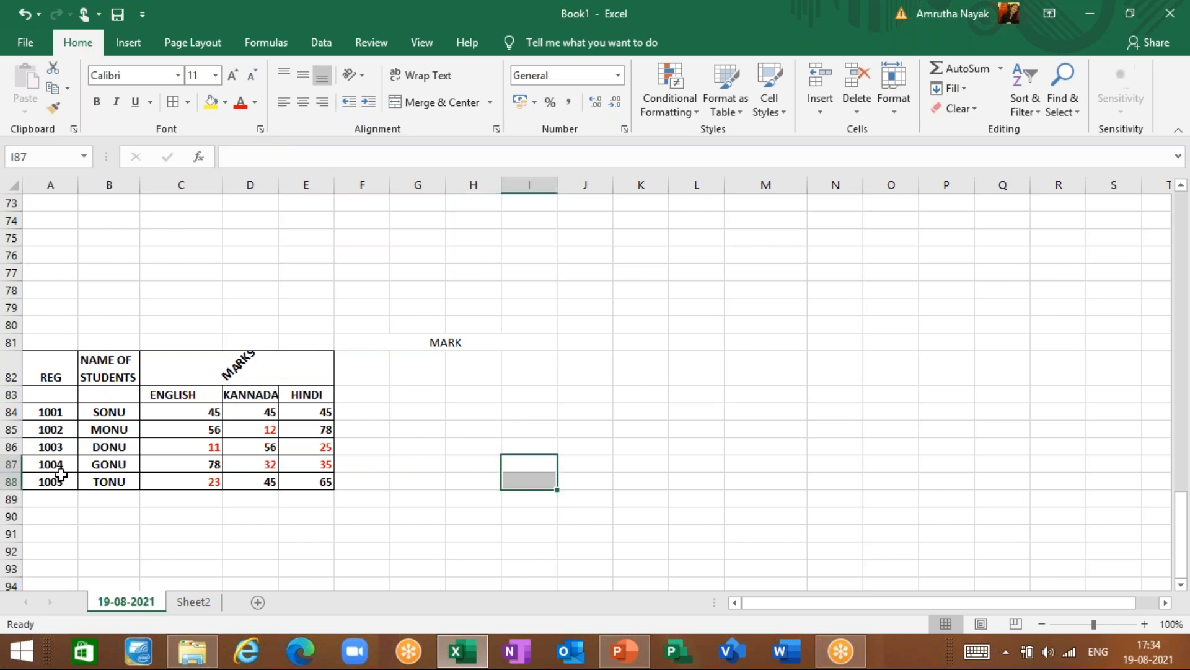
# - Enter 12 in cell A95, in the empty area below the marks table
pyautogui.scroll(-6, 61, 474)
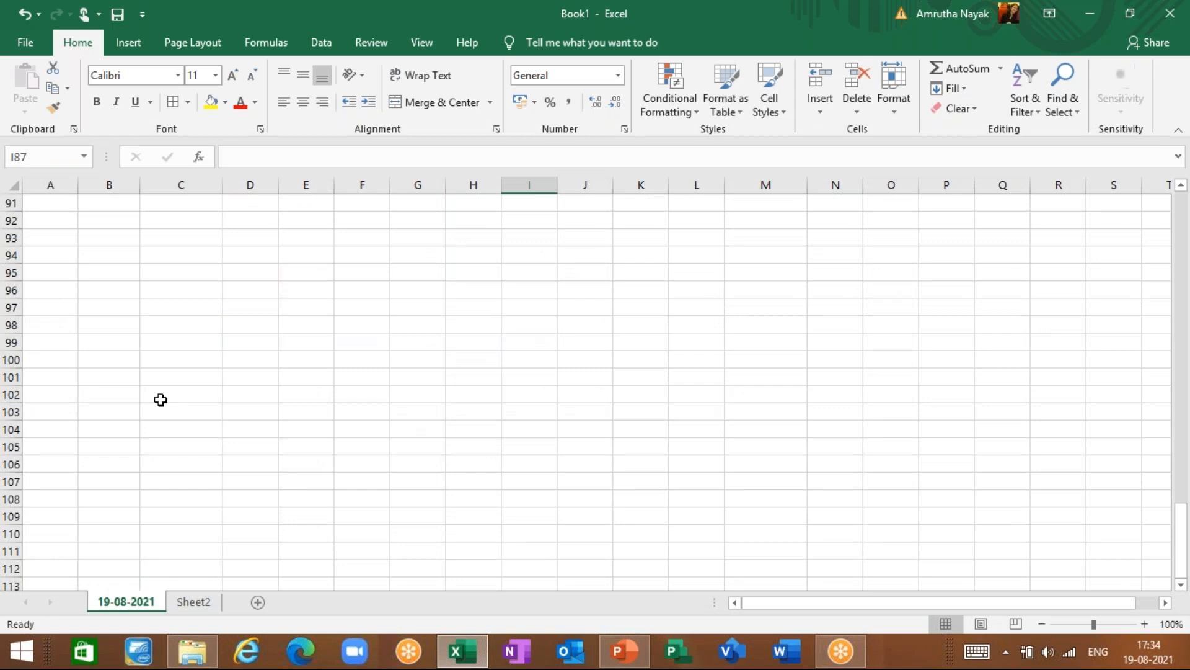
pyautogui.click(161, 400)
pyautogui.click(70, 393)
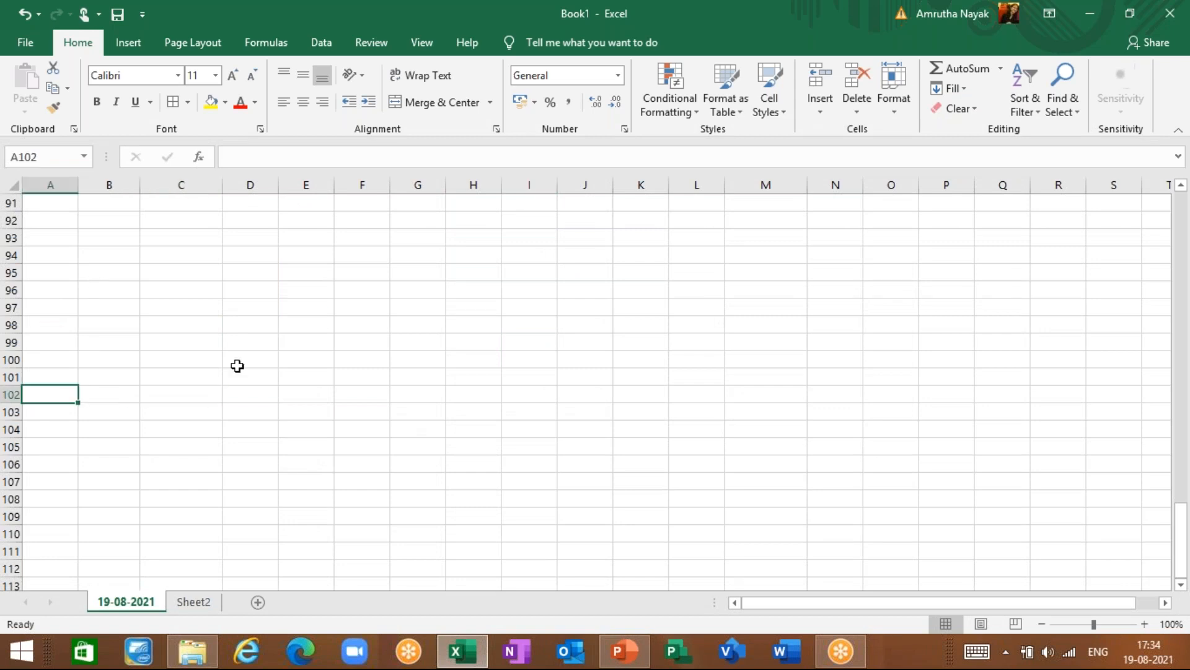
pyautogui.click(91, 335)
pyautogui.click(48, 277)
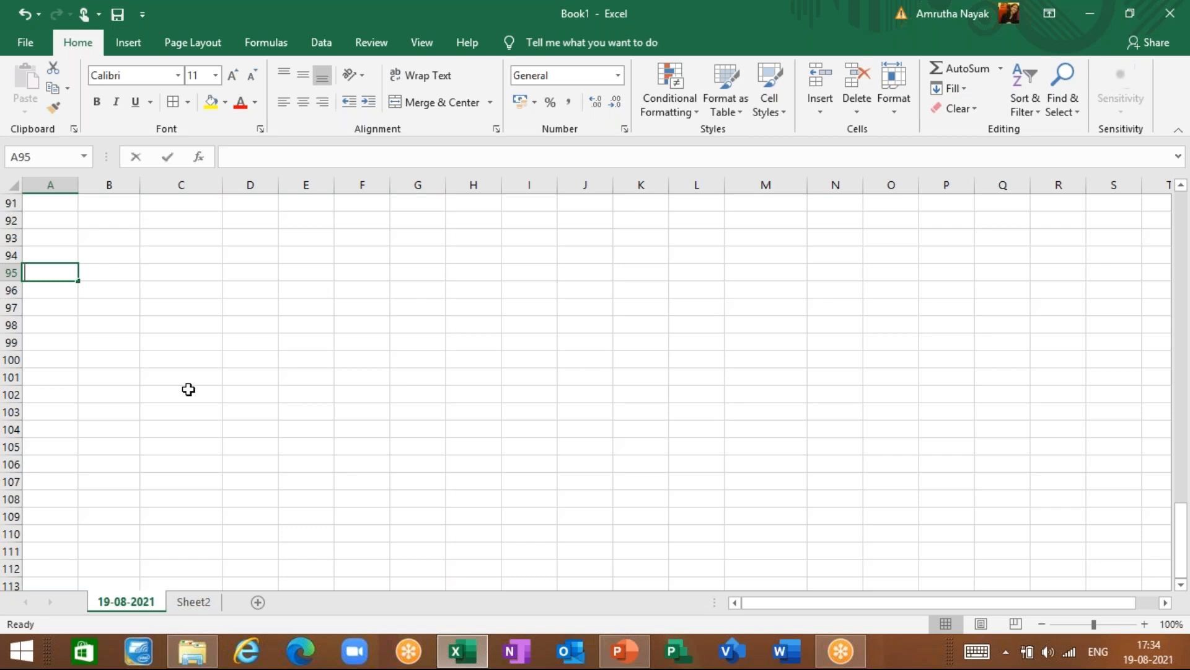
pyautogui.write('12')
pyautogui.press('Return')
pyautogui.press('Up')
pyautogui.press('Down')
pyautogui.press('Up')
pyautogui.press('Down')
pyautogui.hotkey('ctrl', 'Down')
pyautogui.press('Up')
pyautogui.press('Up')
pyautogui.hotkey('ctrl', 'Up')
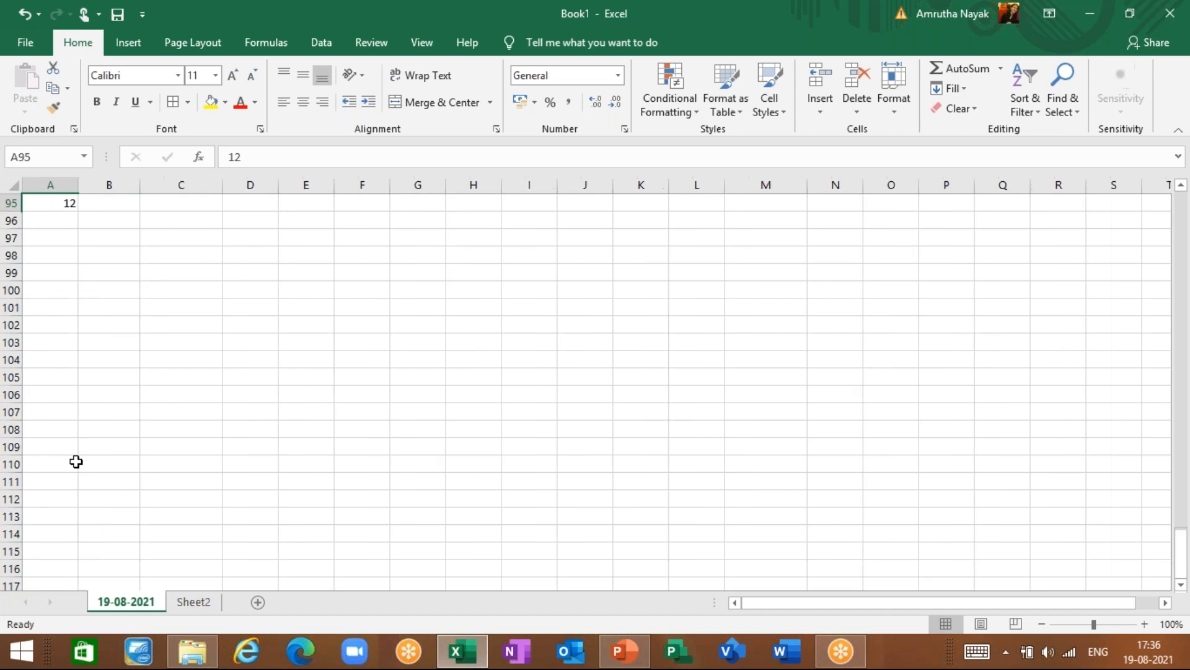
pyautogui.press('Right')
pyautogui.press('Up')
pyautogui.press('Down')
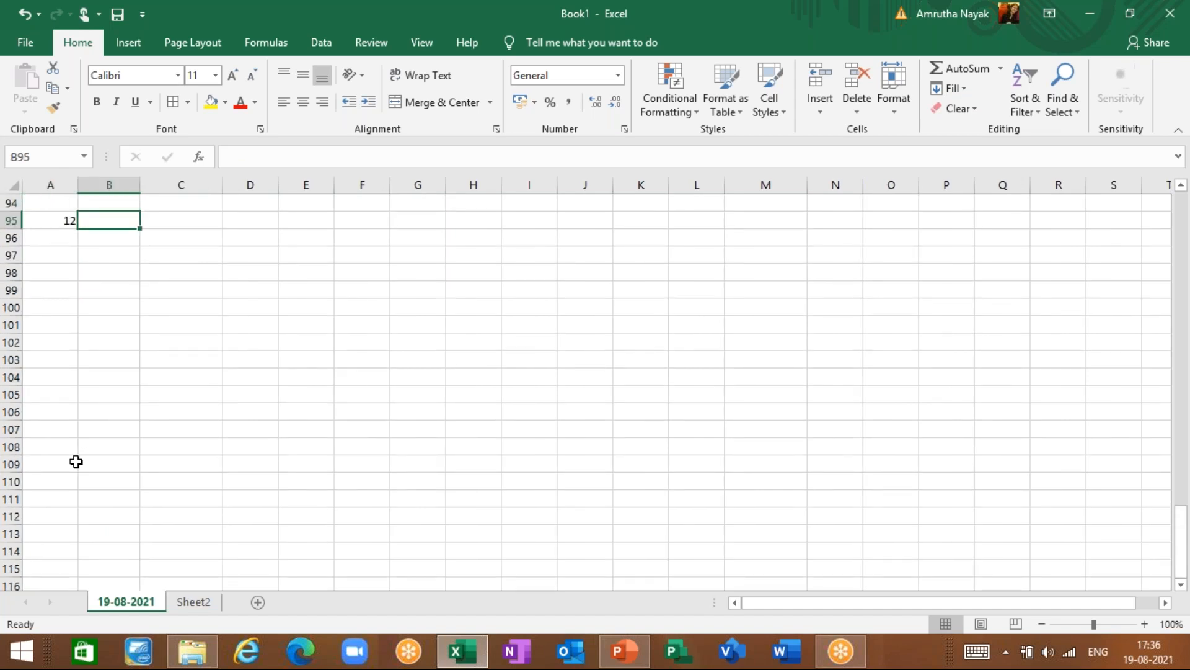
pyautogui.press('Up')
pyautogui.press('Down')
# - Apply the Number format to the value in A95
pyautogui.click(56, 228)
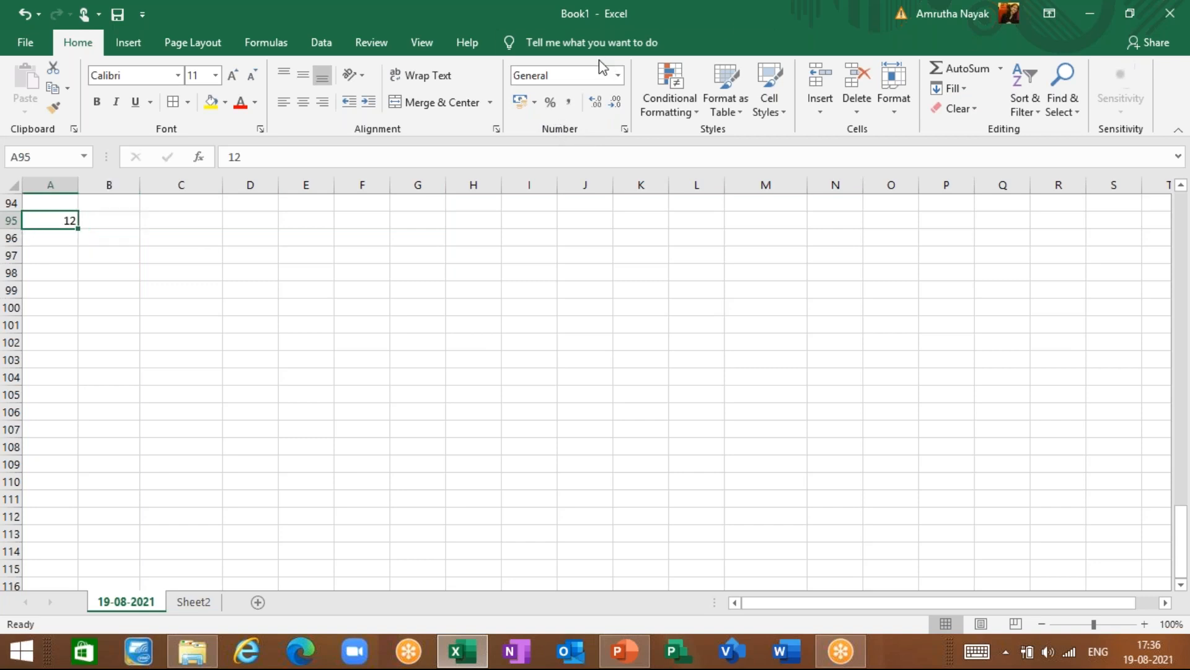
pyautogui.click(619, 76)
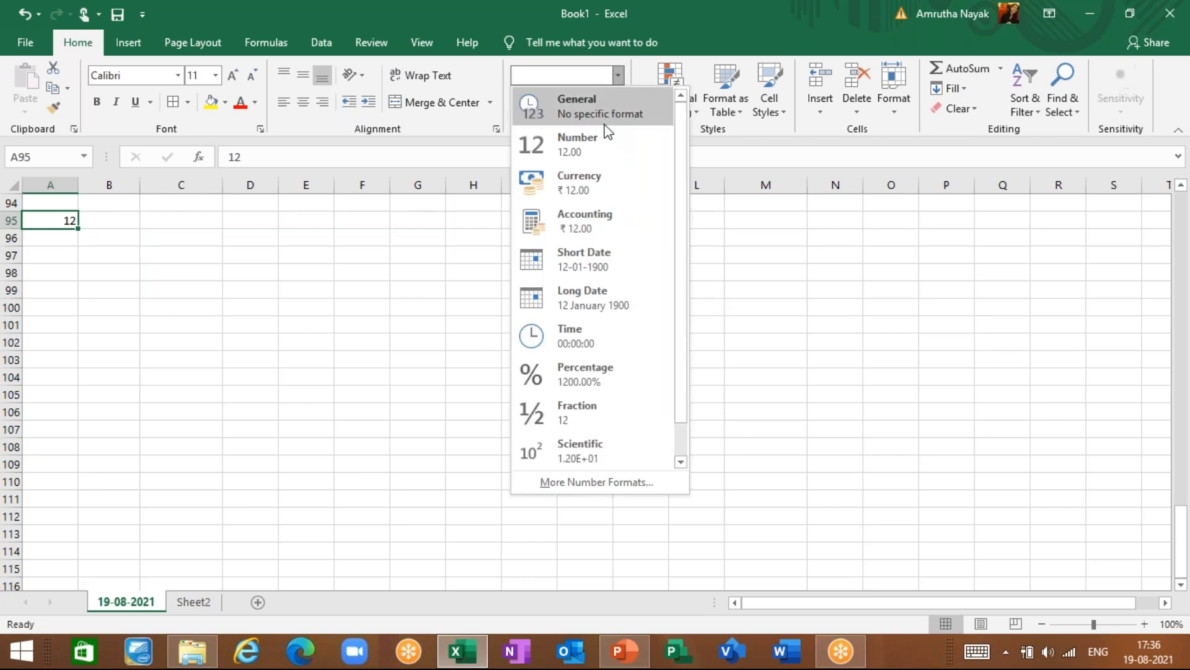
pyautogui.click(601, 152)
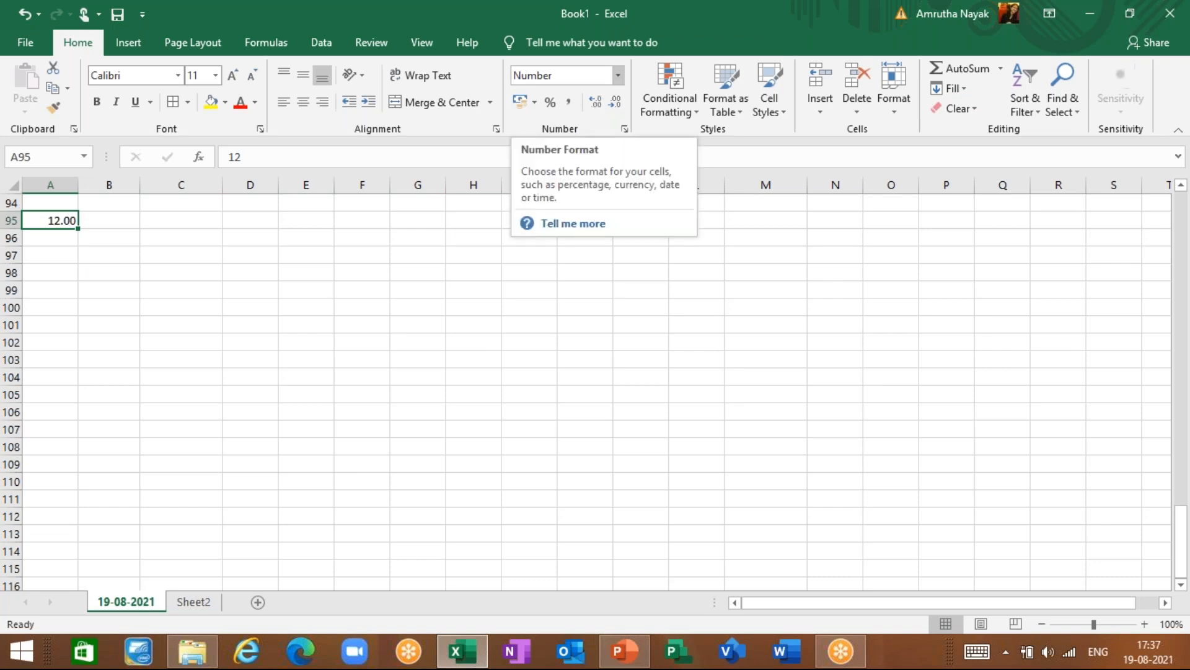
# - Change A95 to the Currency format and switch it to the Euro (€ 123) accounting format
pyautogui.click(618, 75)
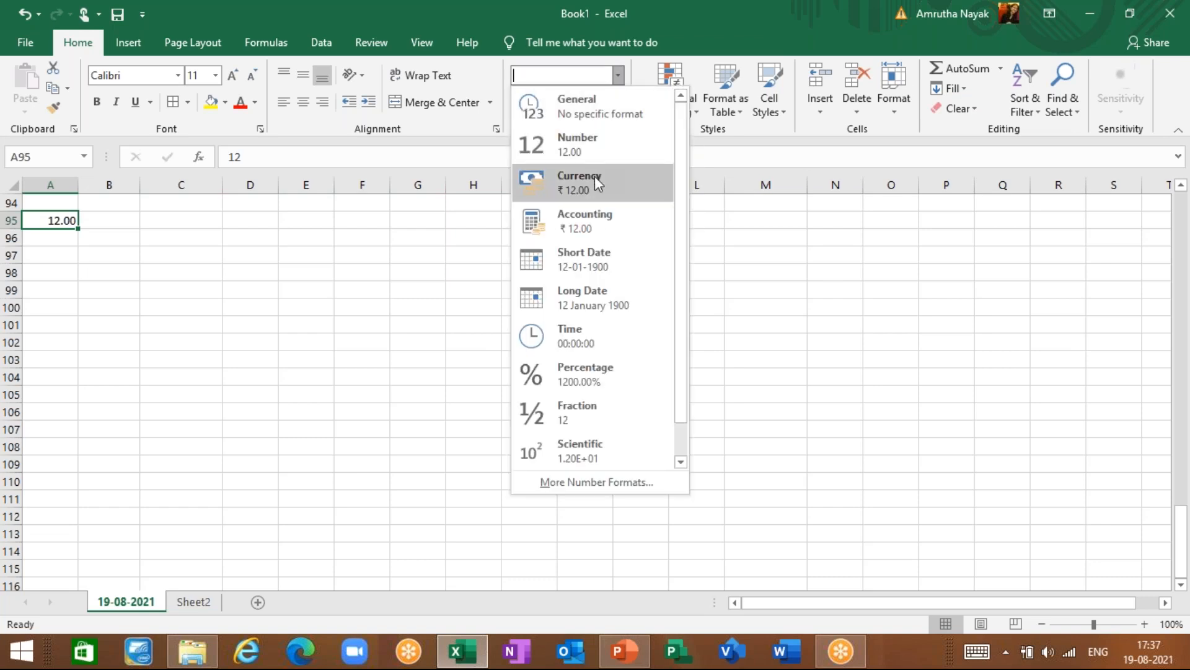
pyautogui.click(594, 180)
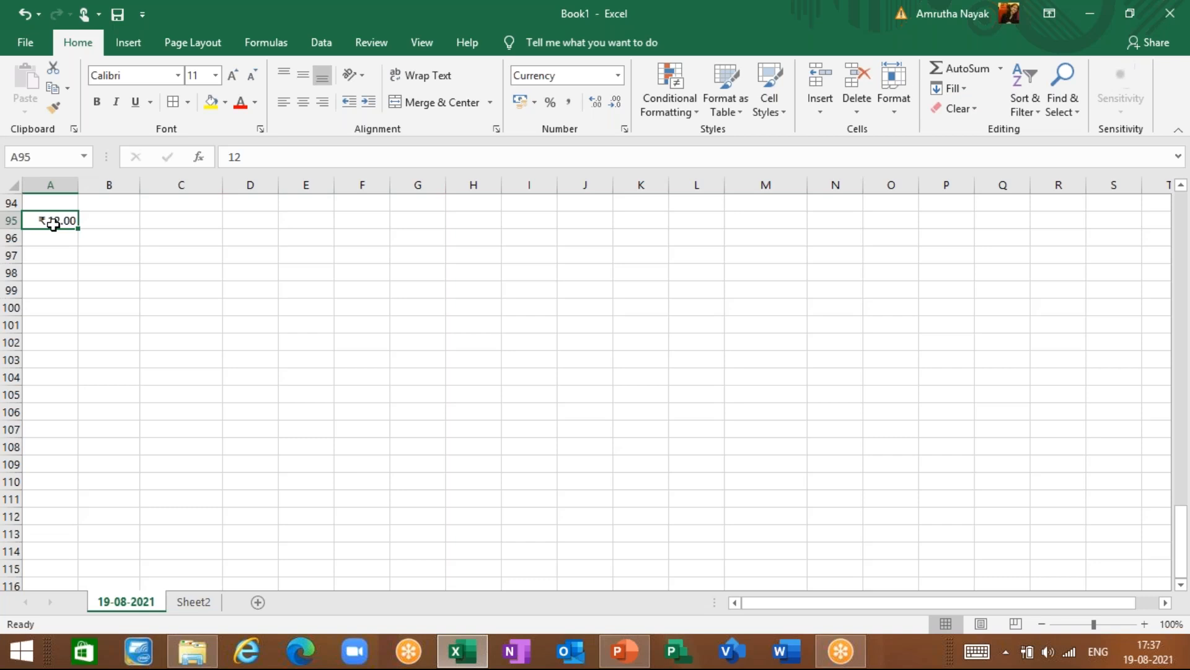
pyautogui.click(535, 105)
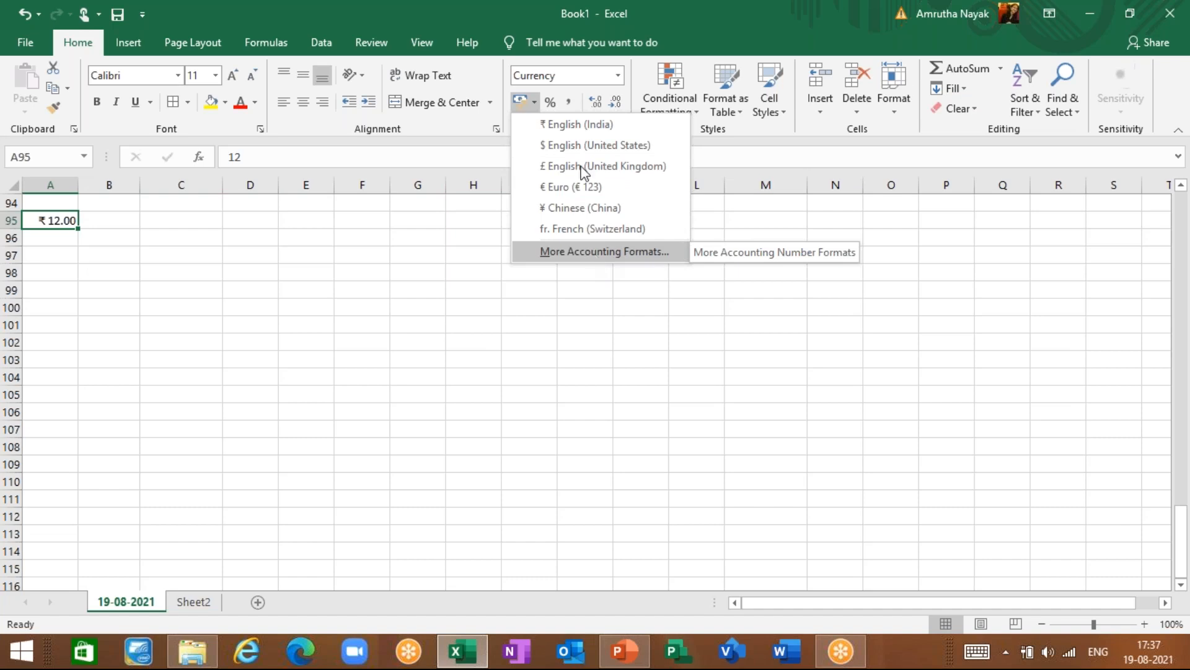
pyautogui.click(583, 188)
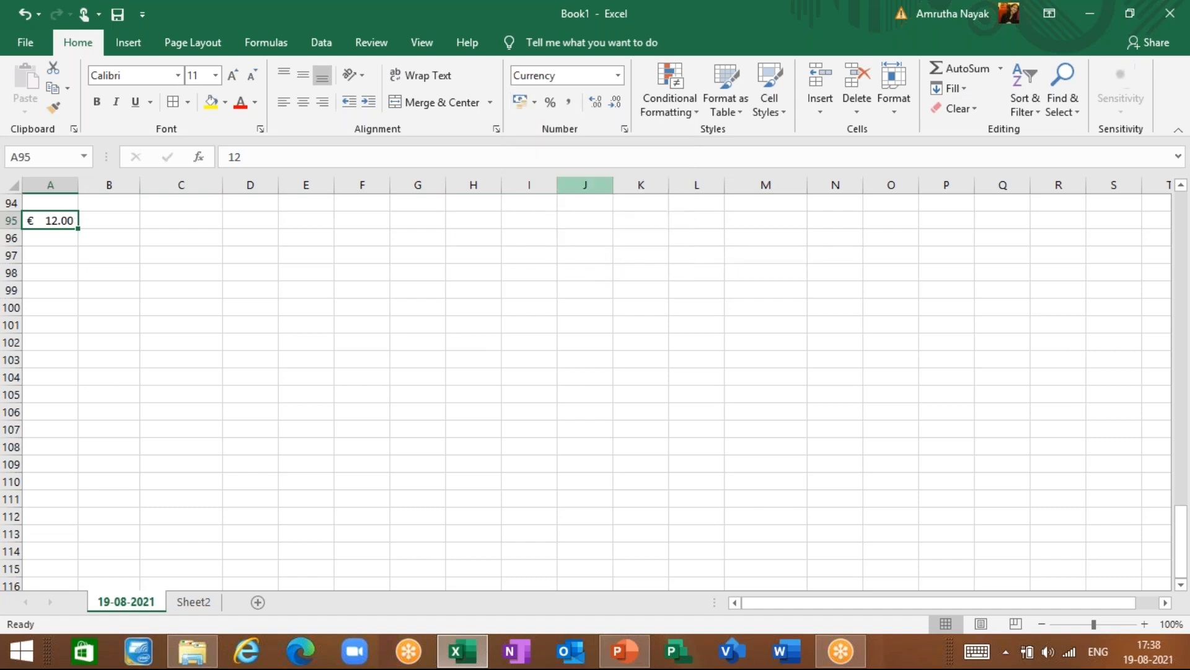
# - Set the accounting symbol of A95 to $ Hawaiian through the additional accounting formats
pyautogui.click(536, 103)
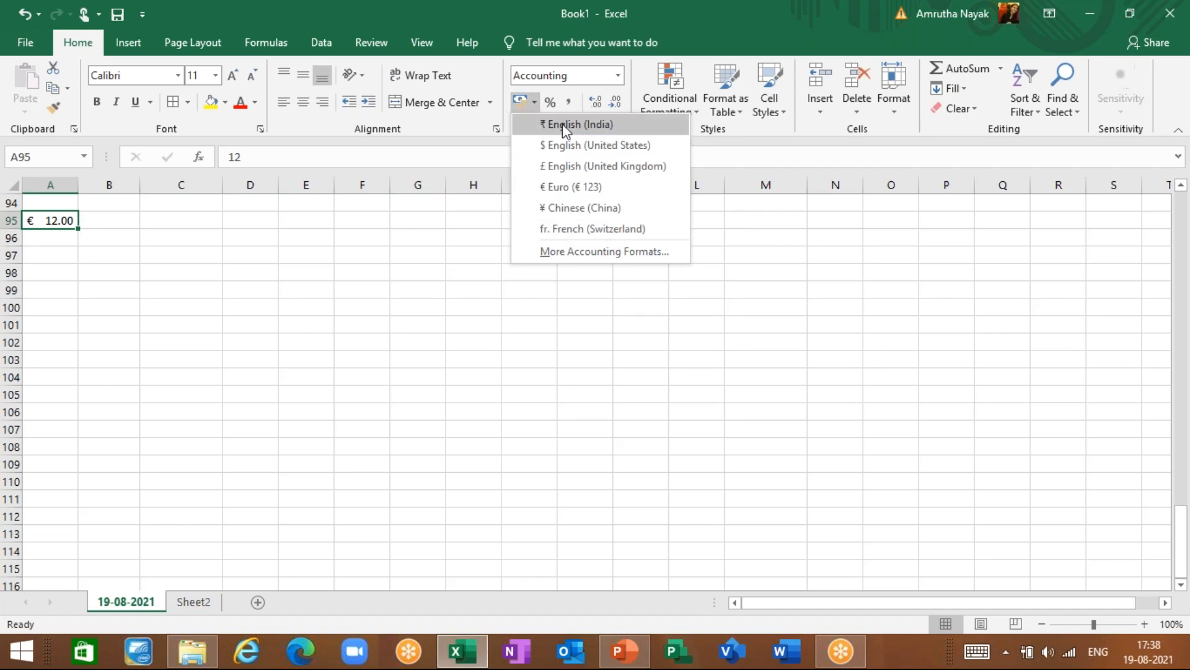
pyautogui.click(648, 256)
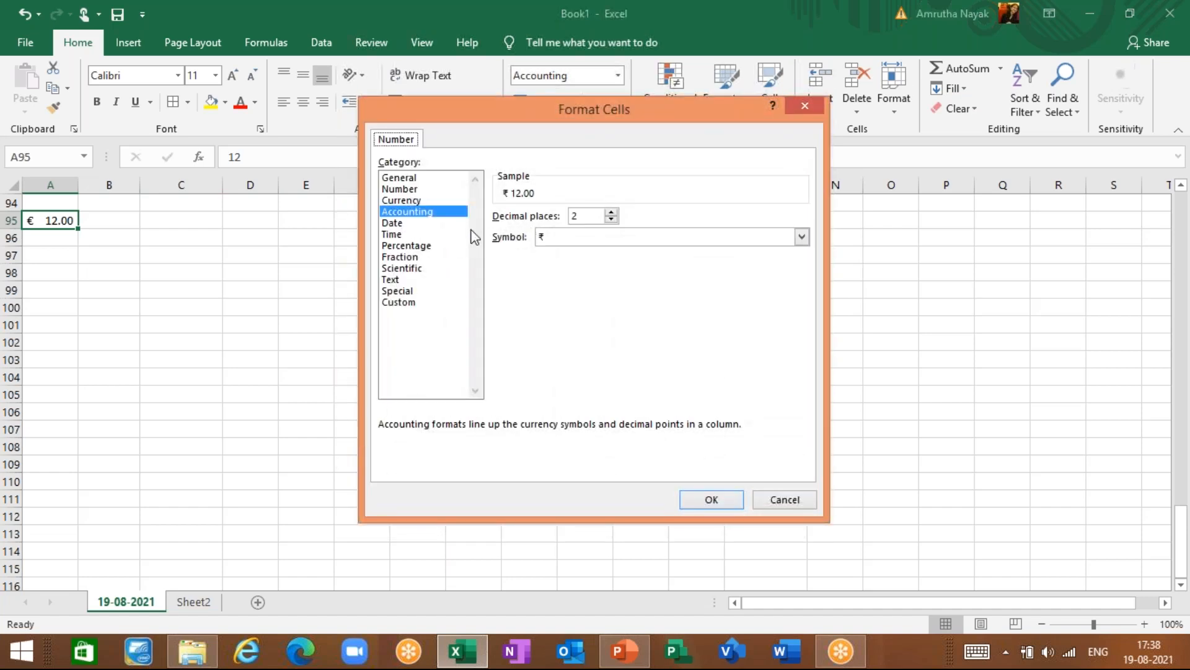
pyautogui.click(801, 237)
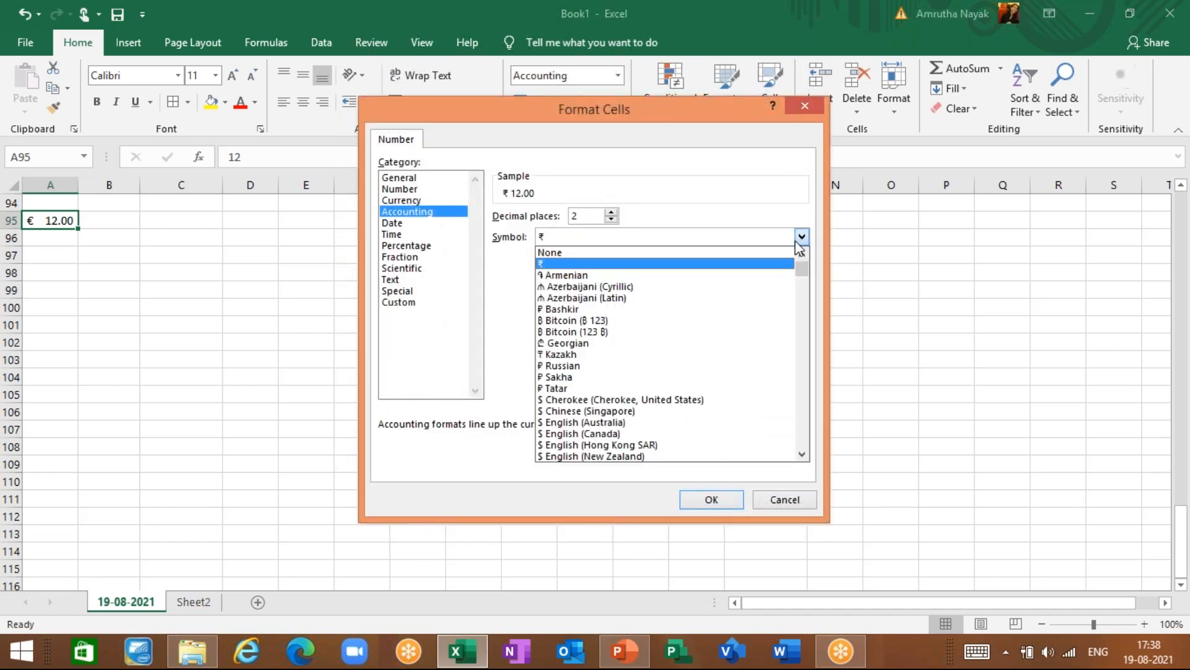
pyautogui.scroll(-4, 549, 417)
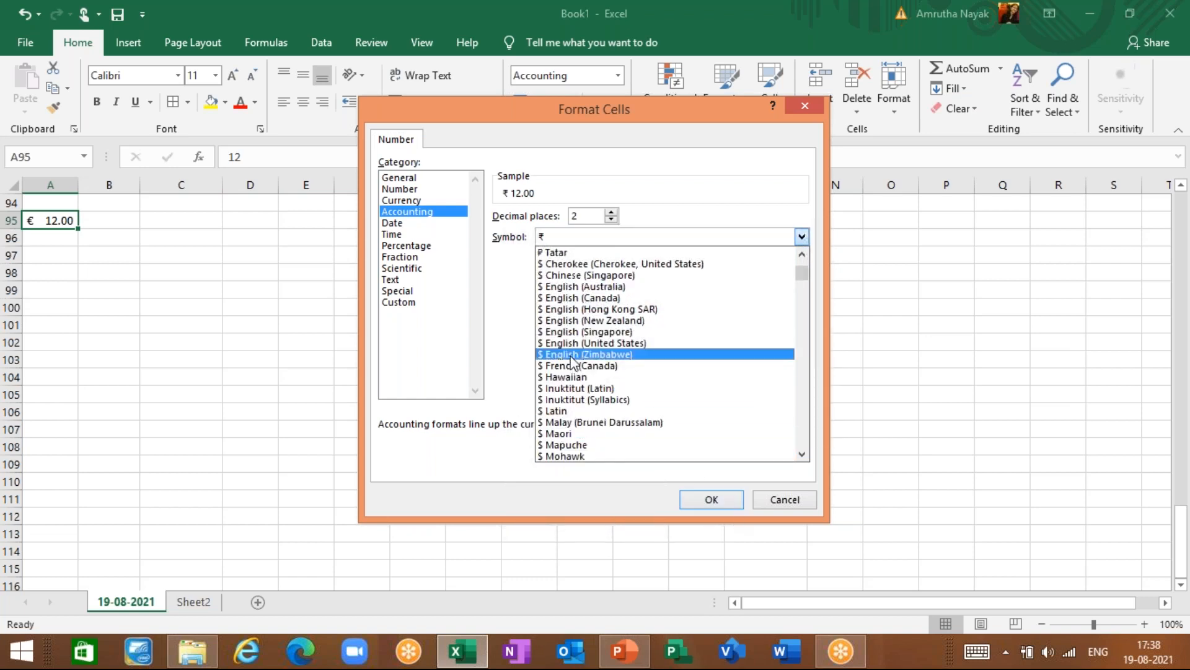
pyautogui.click(574, 375)
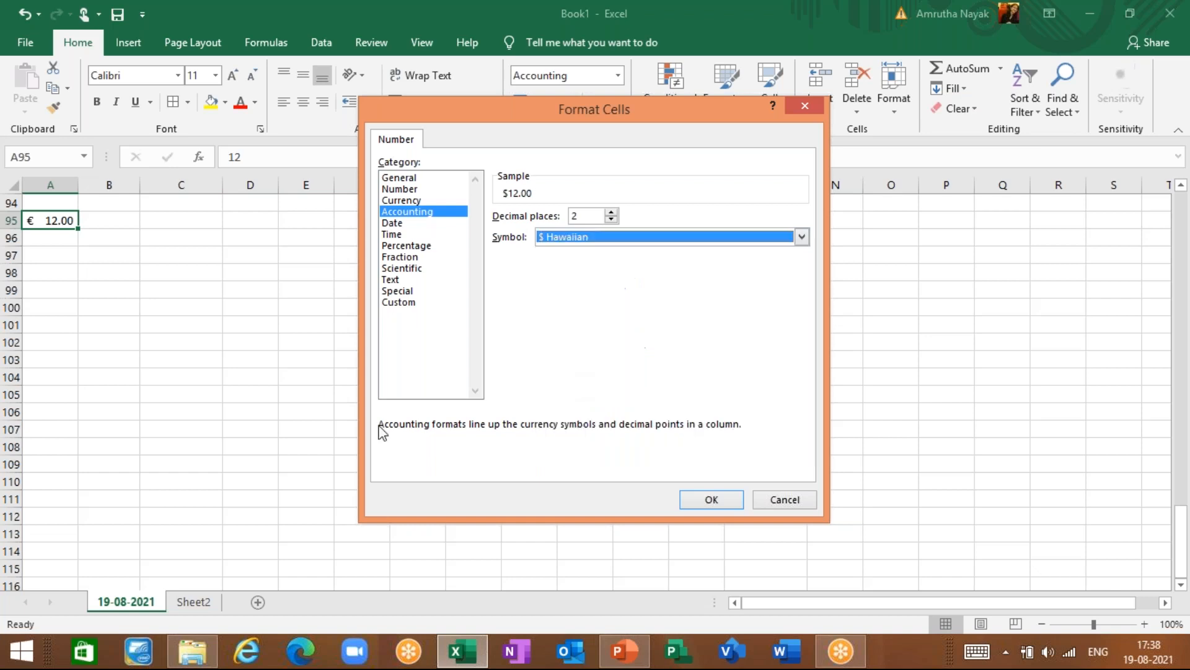
pyautogui.click(719, 501)
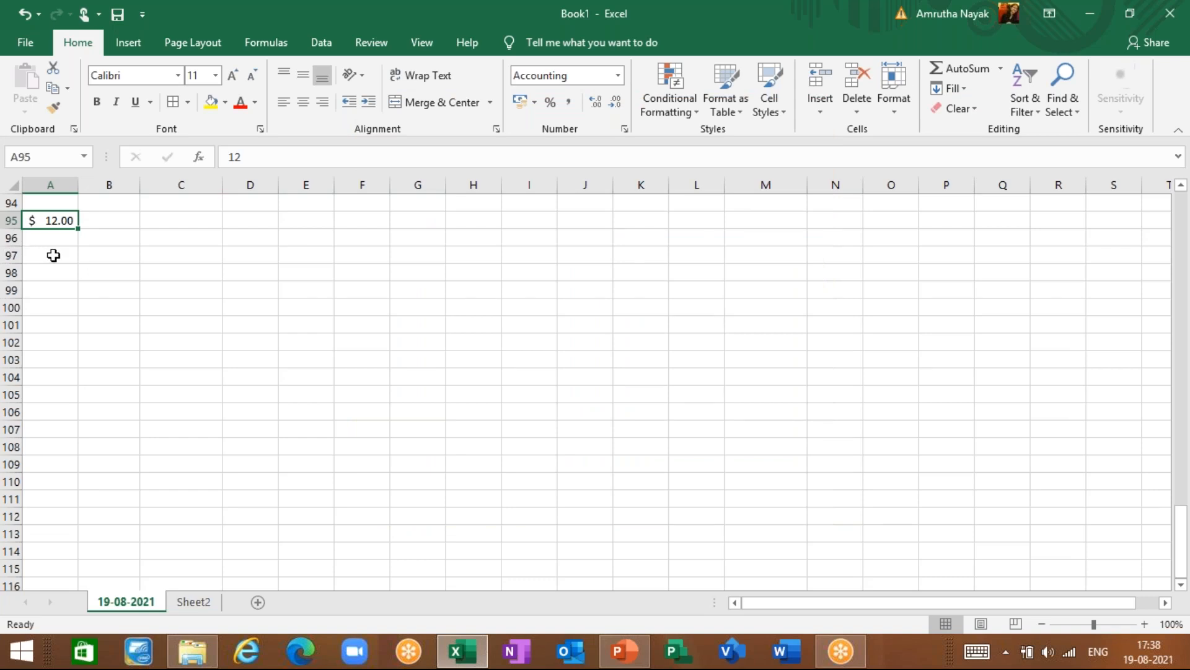
# - Enter 12 in A97 and replace the value in the accounting-formatted cell A95 with 56
pyautogui.click(53, 256)
pyautogui.write('12')
pyautogui.press('Return')
pyautogui.press('Up')
pyautogui.press('Up')
pyautogui.press('Up')
pyautogui.write('56')
pyautogui.press('Return')
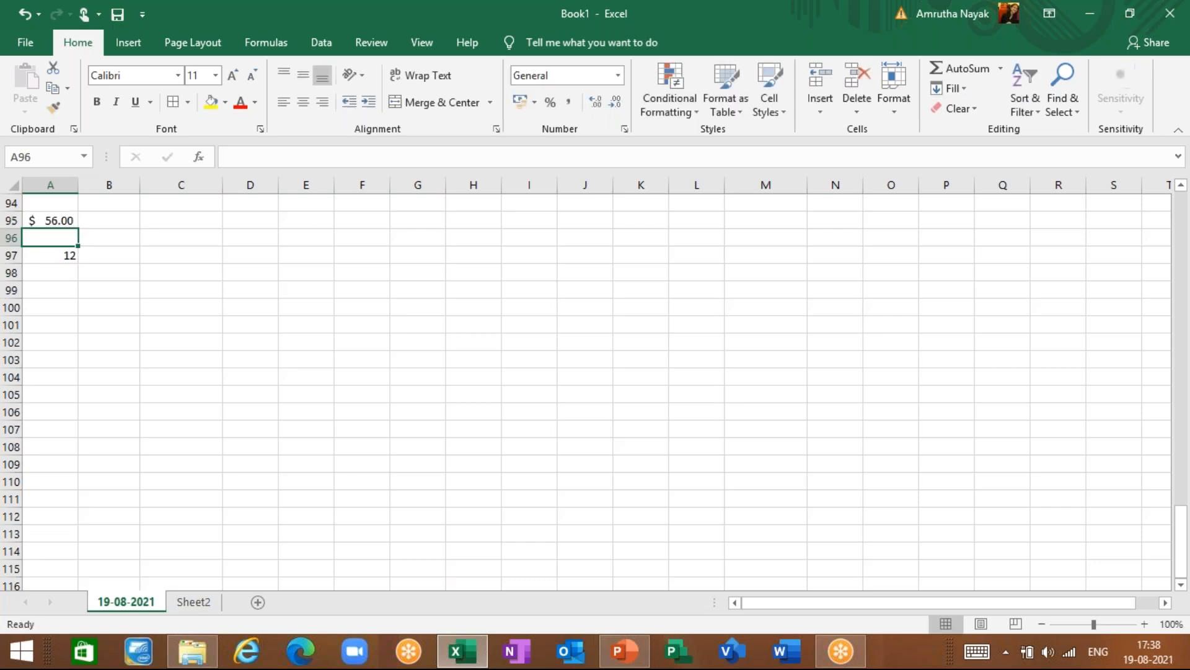
# - Enter the text AS in A96 and clear it again
pyautogui.write('AS')
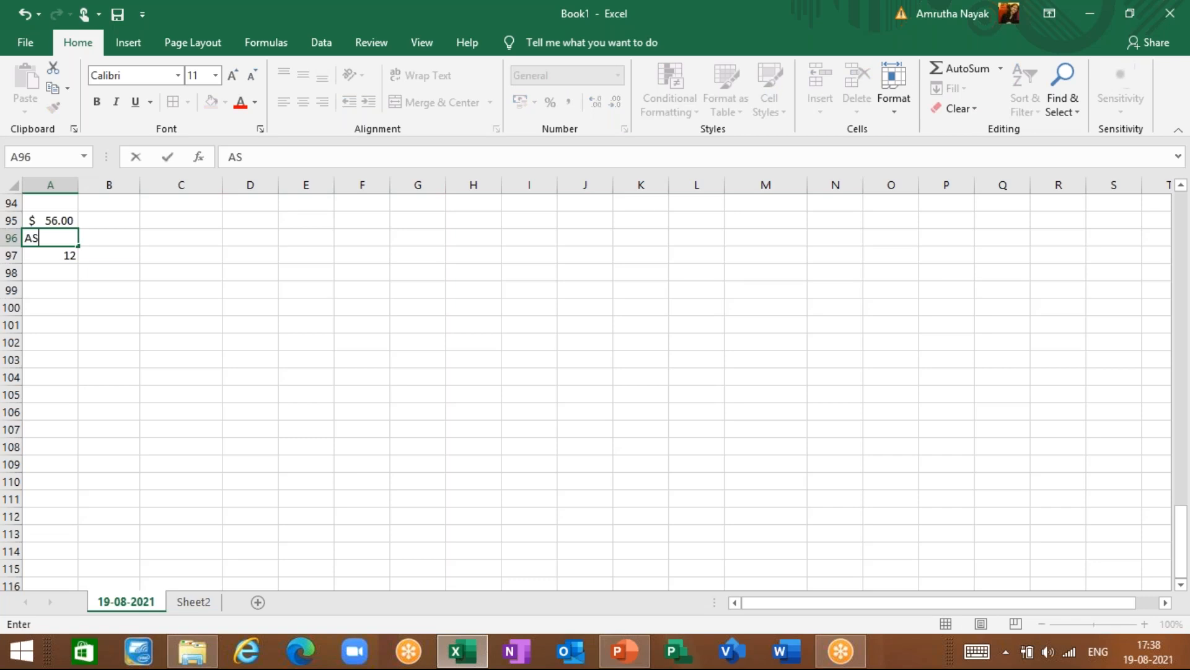
pyautogui.hotkey('ctrl', 'Return')
pyautogui.press('Up')
pyautogui.press('Down')
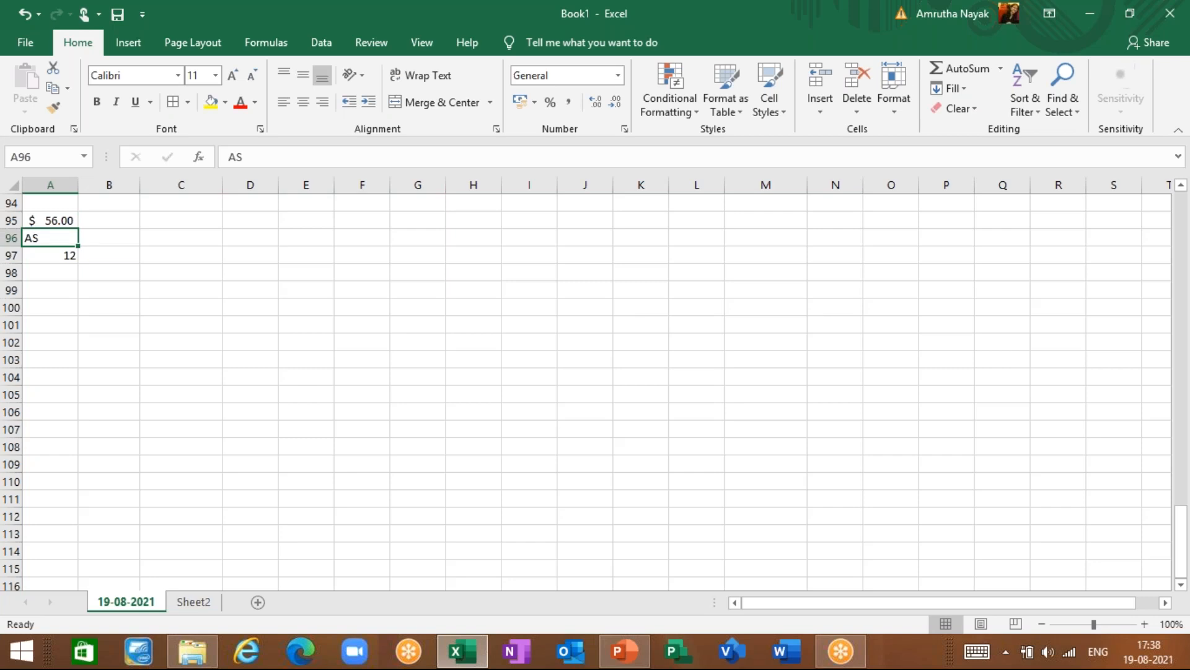
pyautogui.press('BackSpace')
# - Enter the text AD in the accounting-formatted cell A95 and replace it with 87
pyautogui.press('Up')
pyautogui.write('AD')
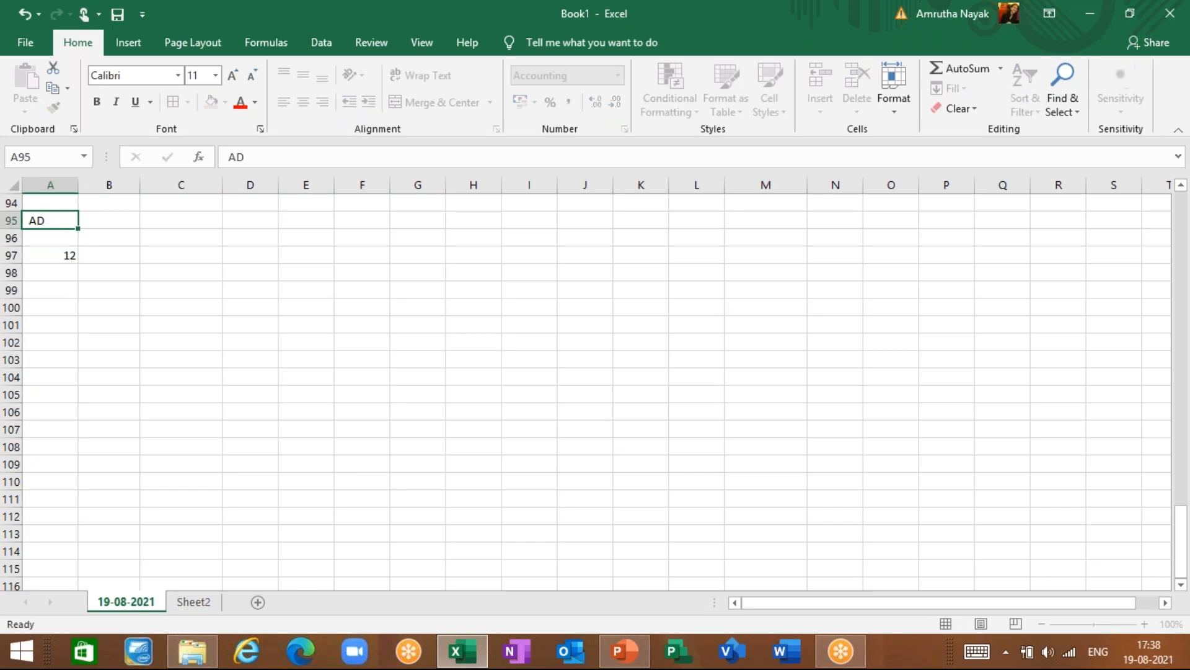
pyautogui.press('Return')
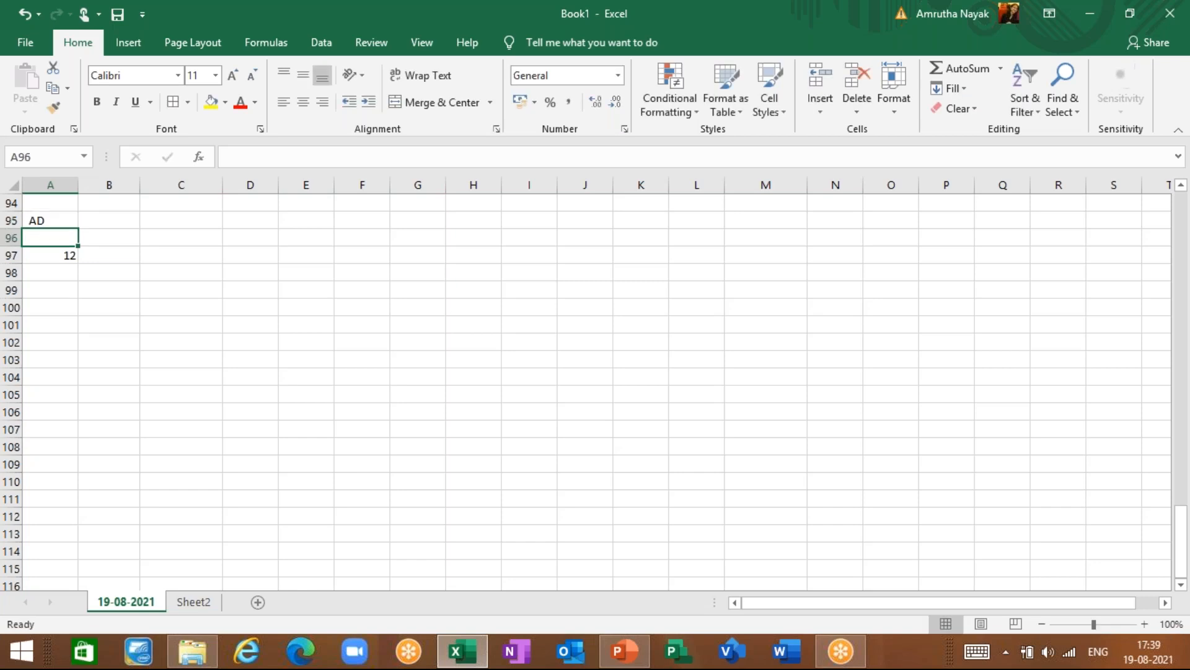
pyautogui.press('Up')
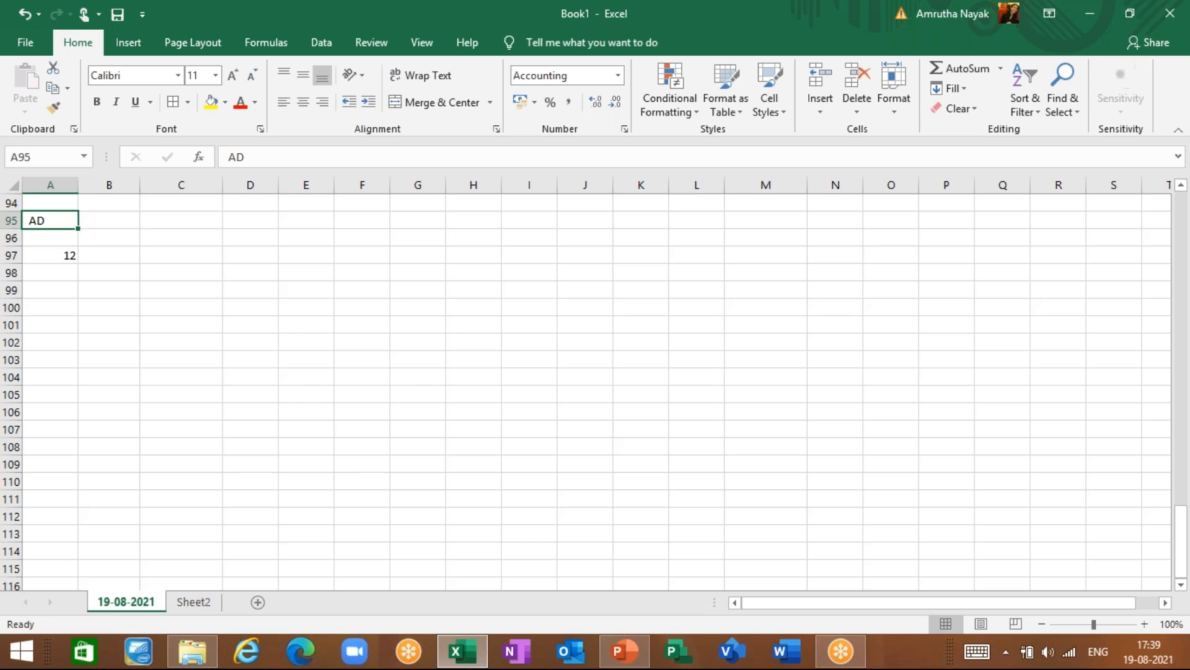
pyautogui.write('87')
pyautogui.press('Return')
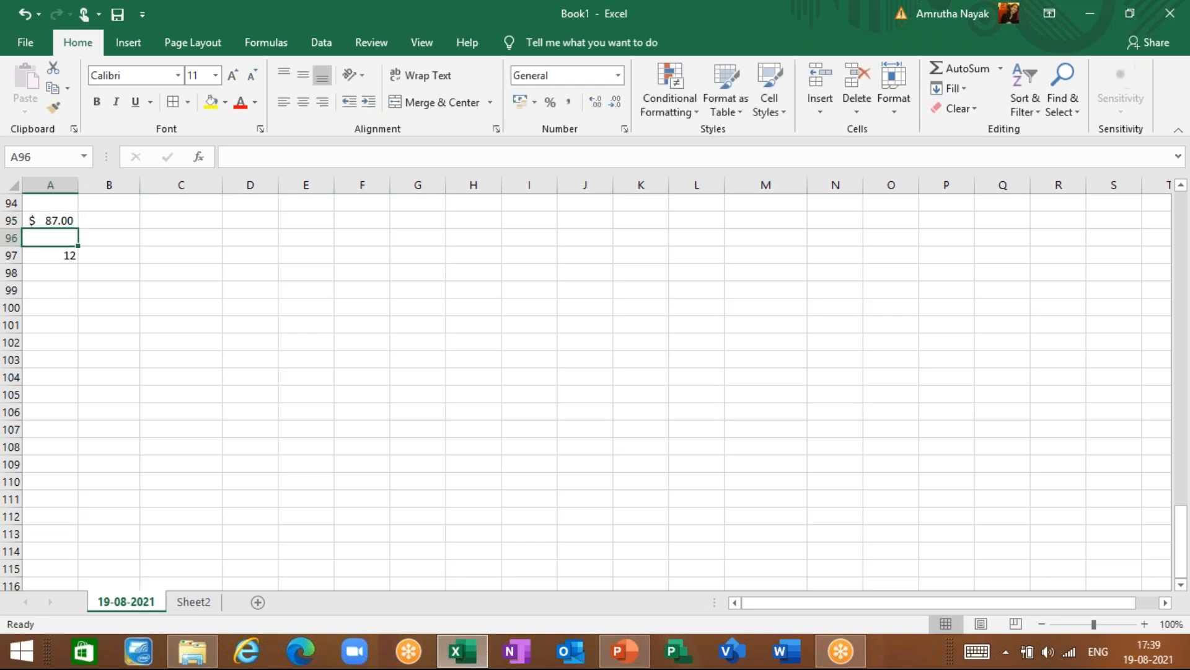
# - Apply the Short Date format to A95
pyautogui.press('Up')
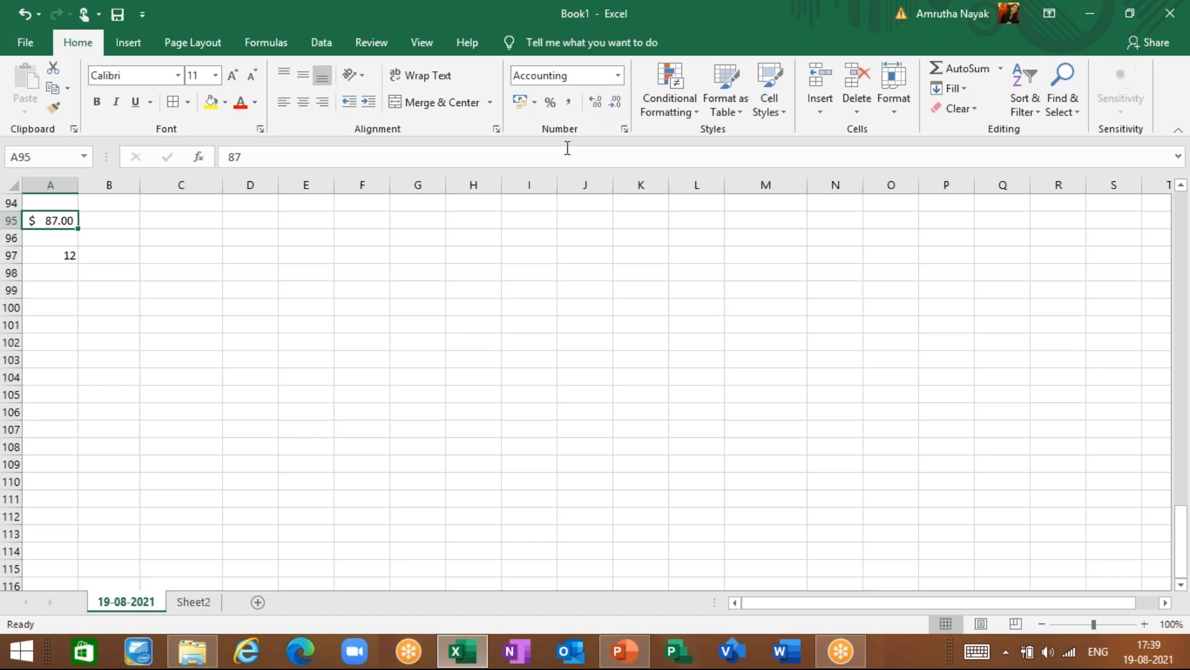
pyautogui.click(618, 75)
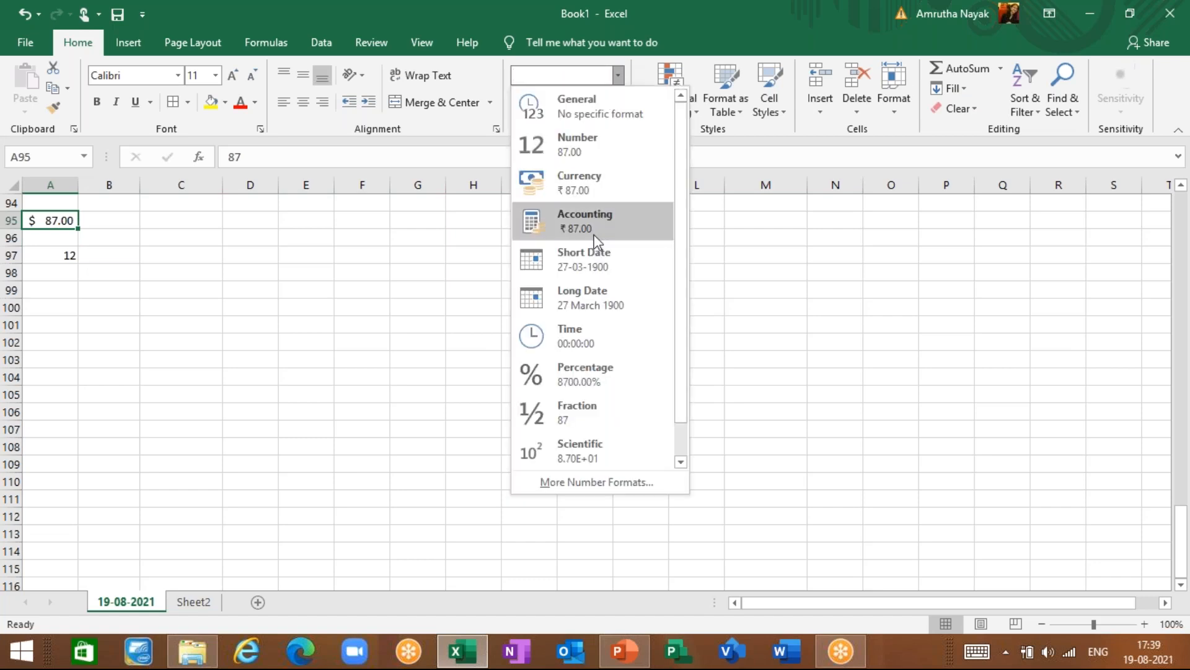
pyautogui.click(592, 273)
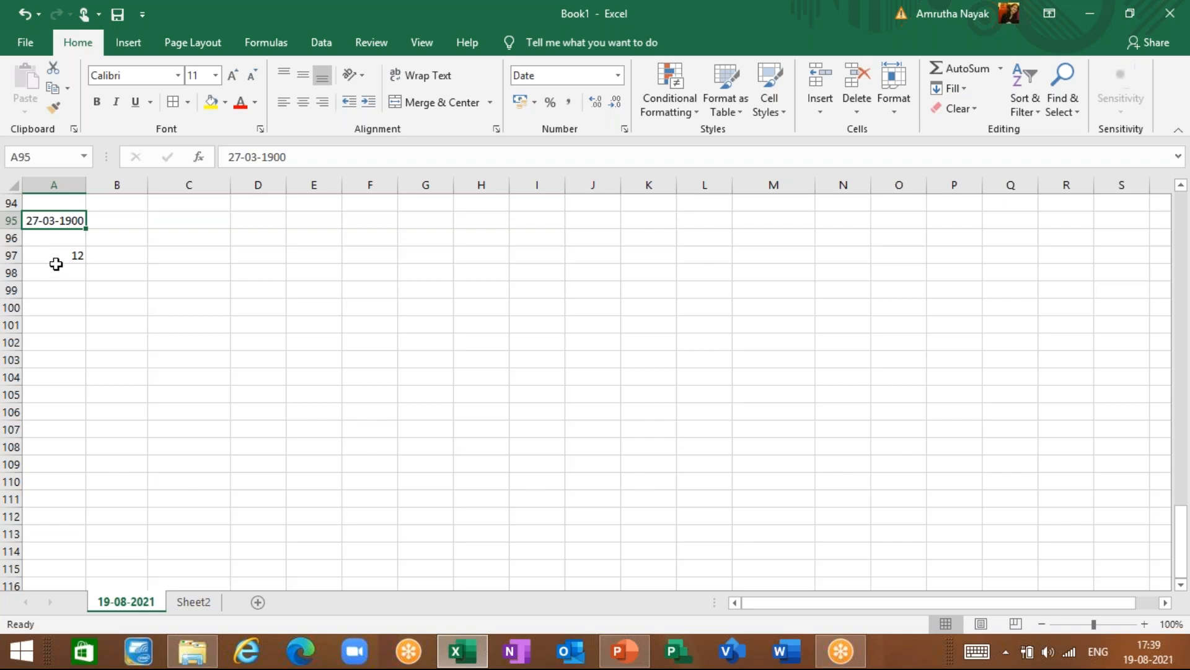
# - Replace the value in A97 with the date 27/8/2020 and keep that cell selected
pyautogui.click(55, 260)
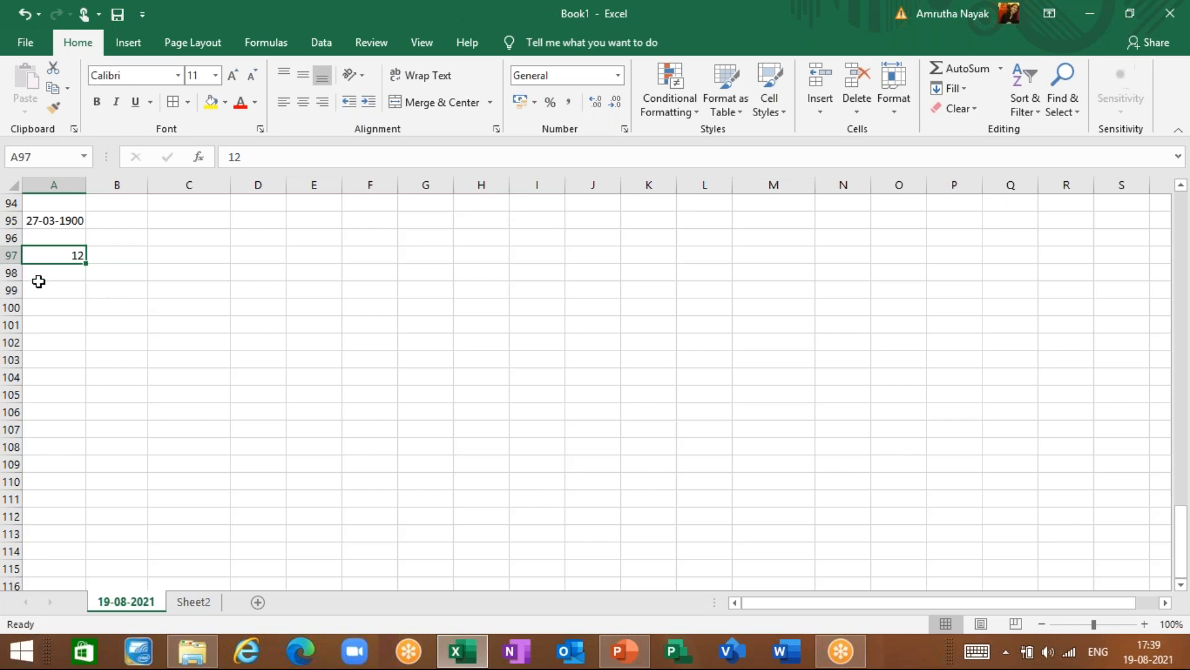
pyautogui.write('27/8')
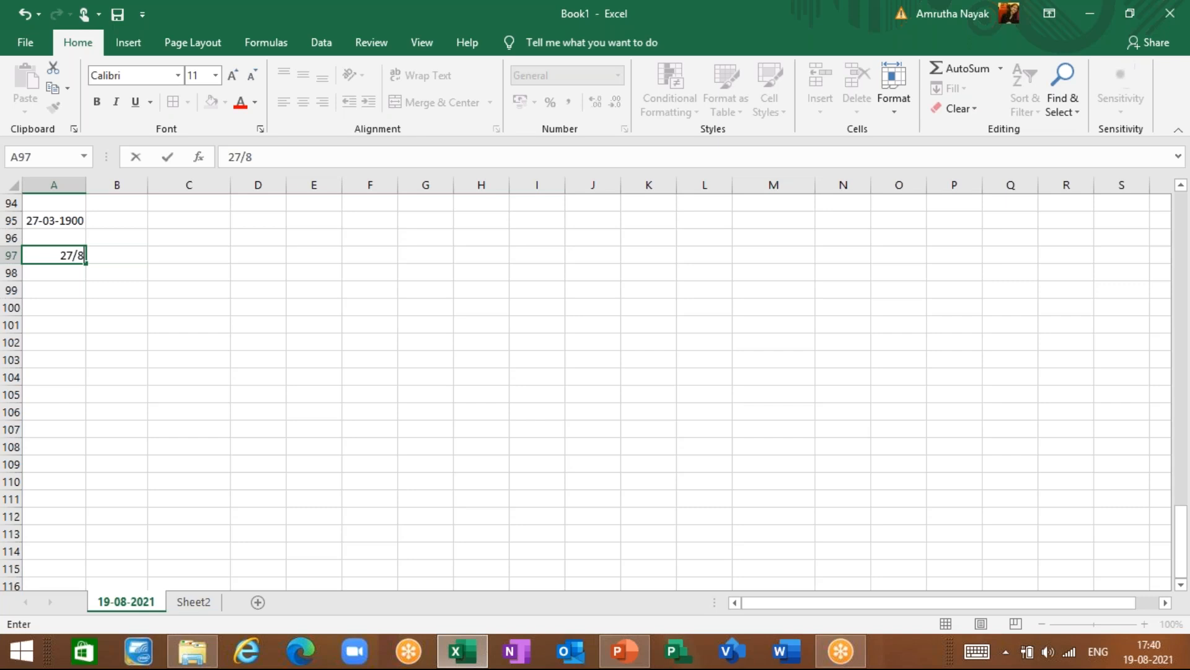
pyautogui.write('/2020')
pyautogui.press('Return')
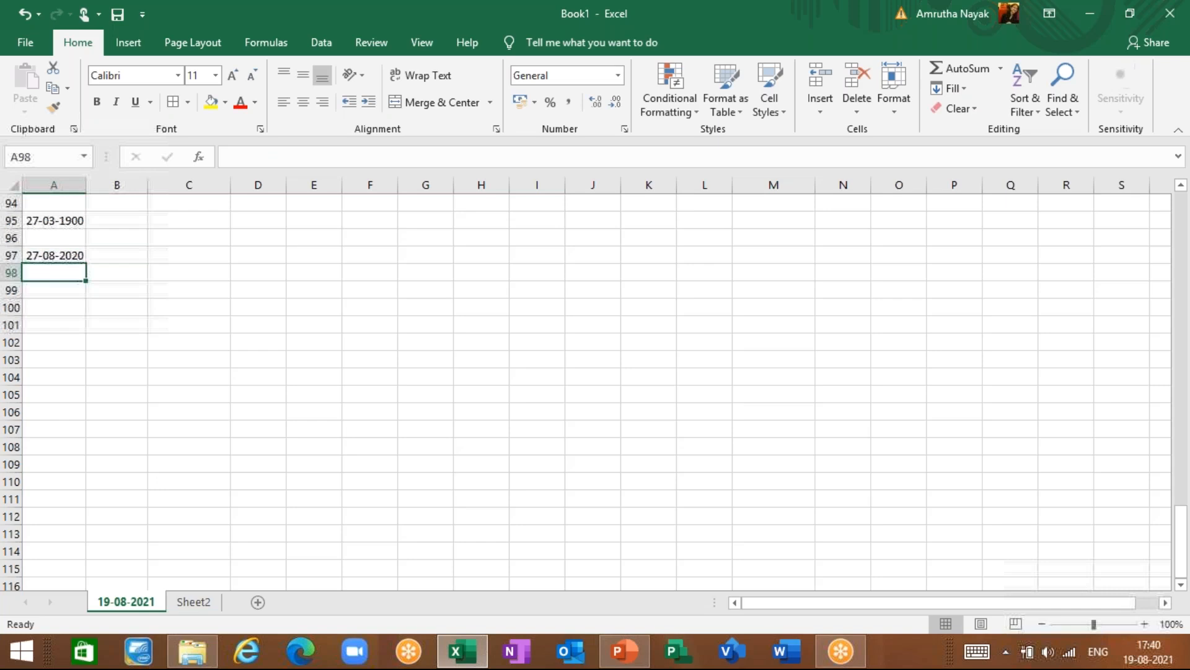
pyautogui.press('Up')
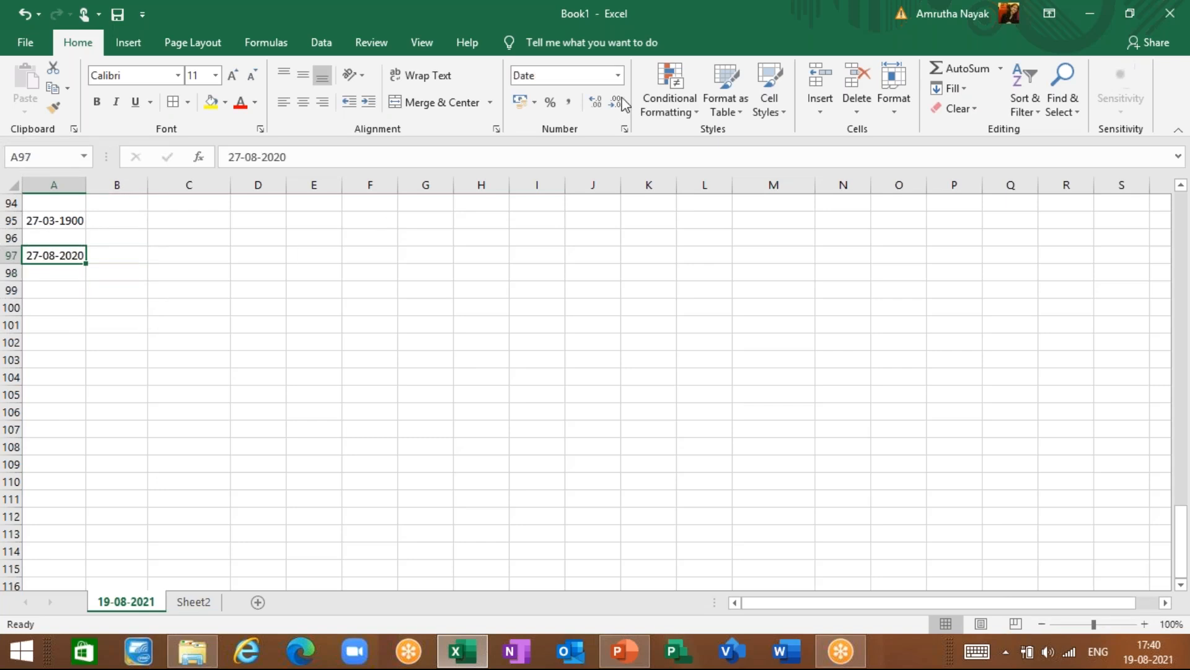
# - Reapply the Short Date format to the date in A97 and reselect the cell
pyautogui.click(619, 77)
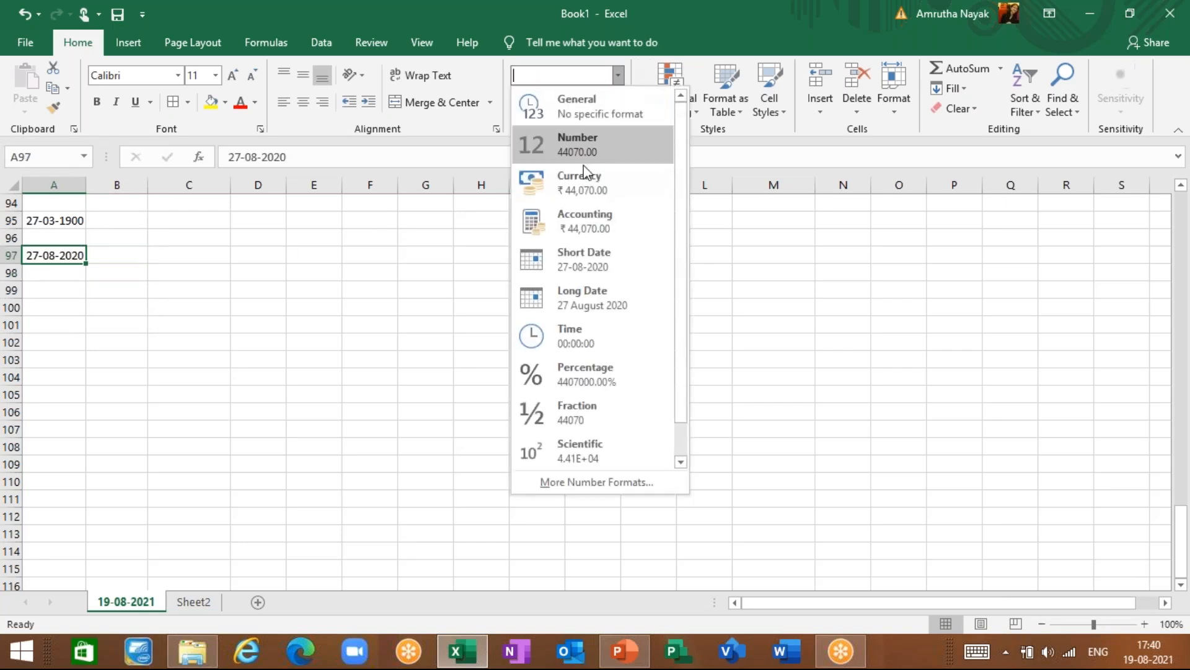
pyautogui.click(565, 274)
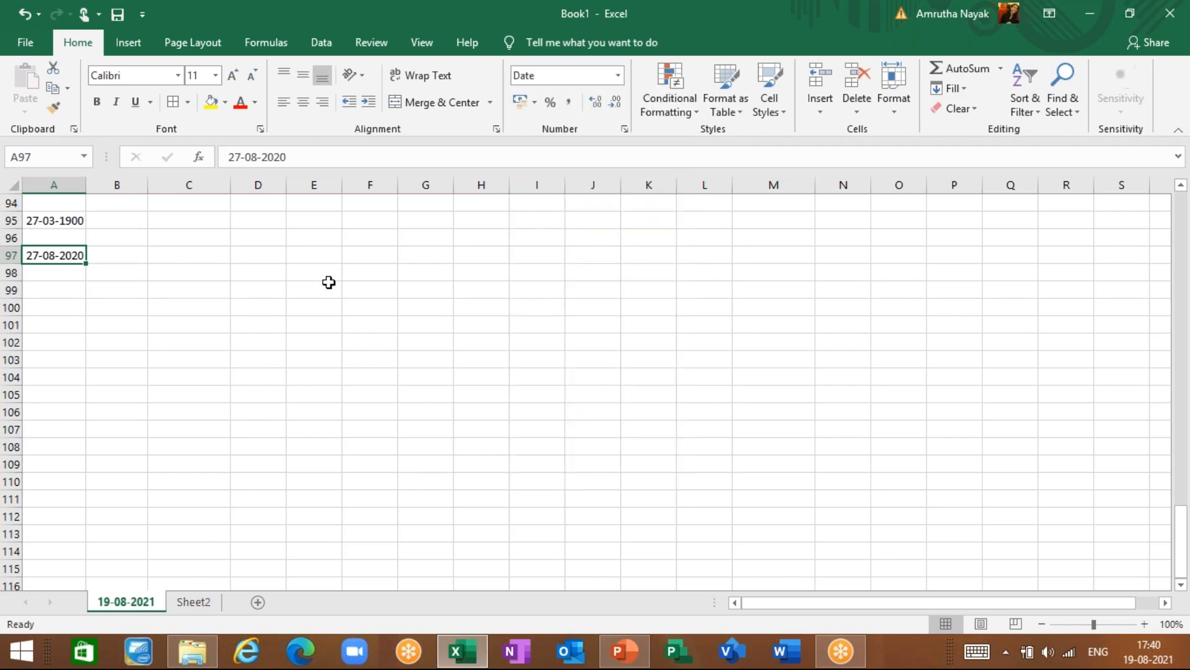
pyautogui.click(69, 269)
pyautogui.click(67, 255)
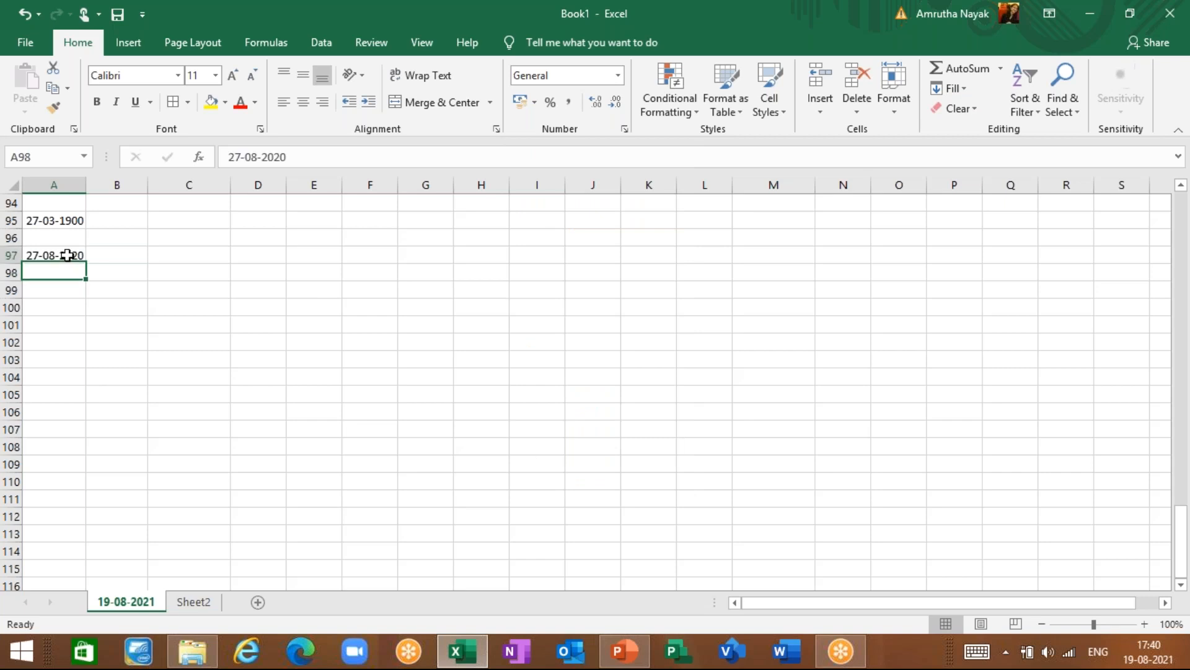
# - Apply the Long Date format to A97 and switch the cell to the Time format
pyautogui.click(620, 79)
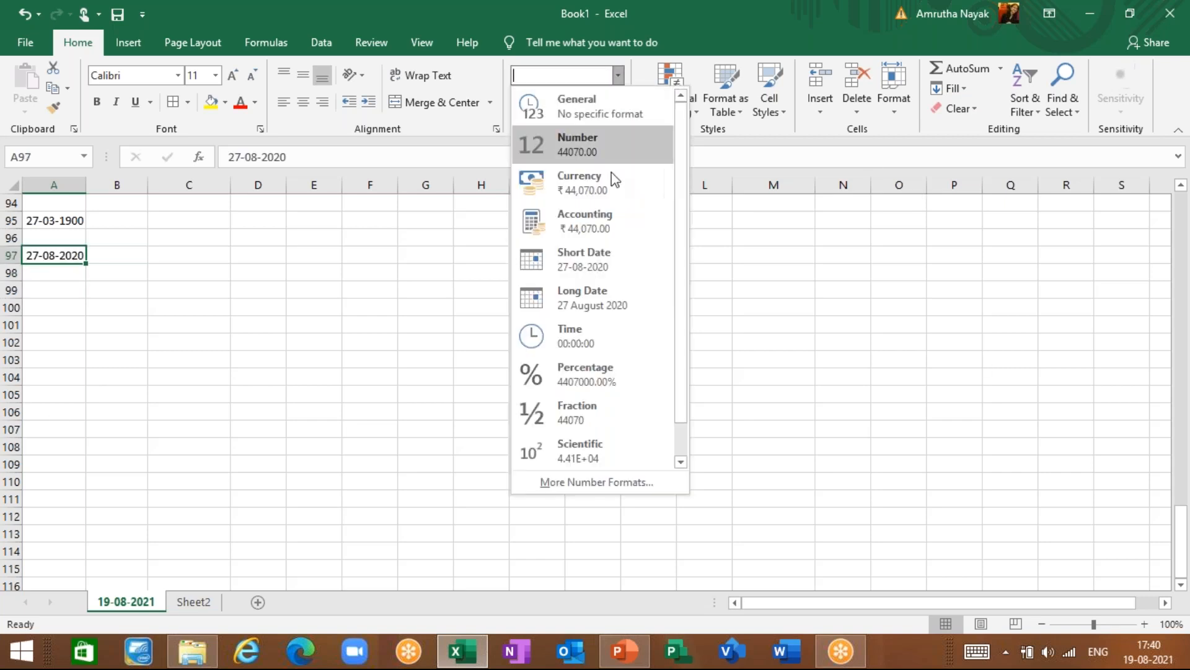
pyautogui.click(596, 302)
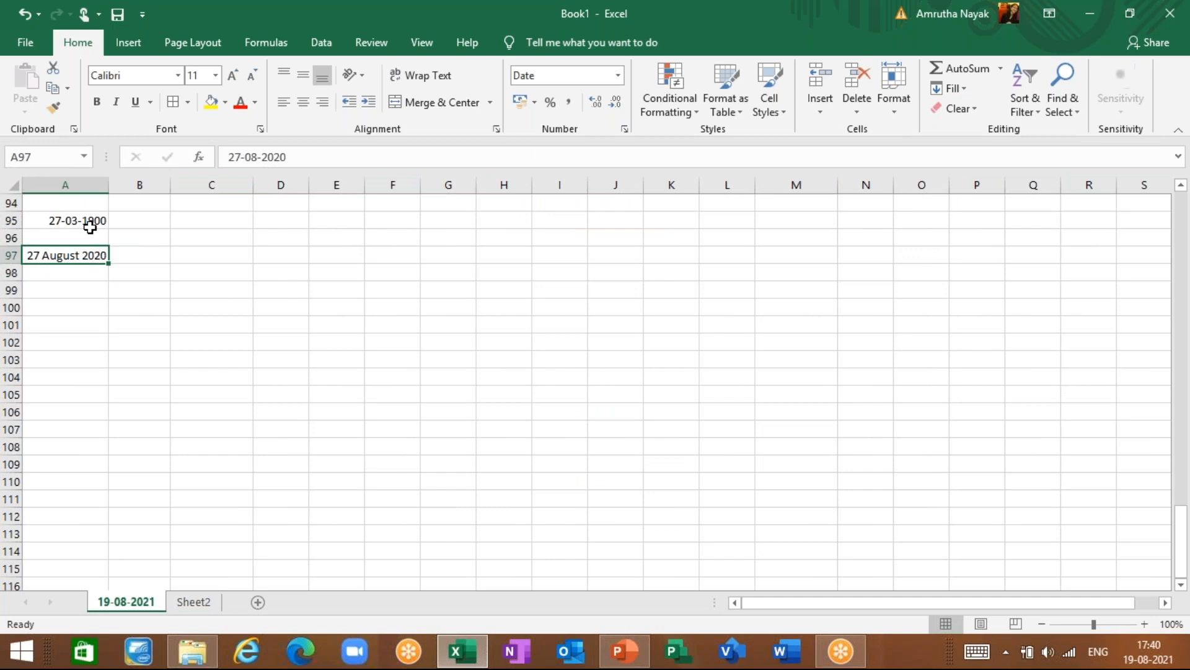
pyautogui.click(619, 77)
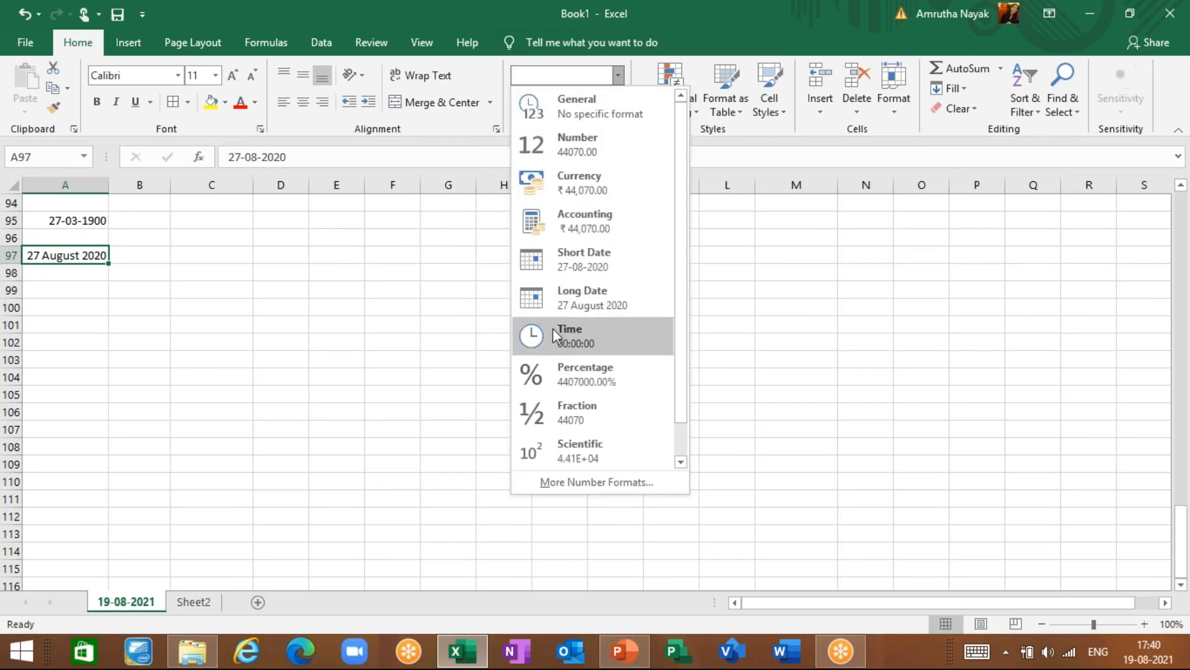
pyautogui.click(566, 346)
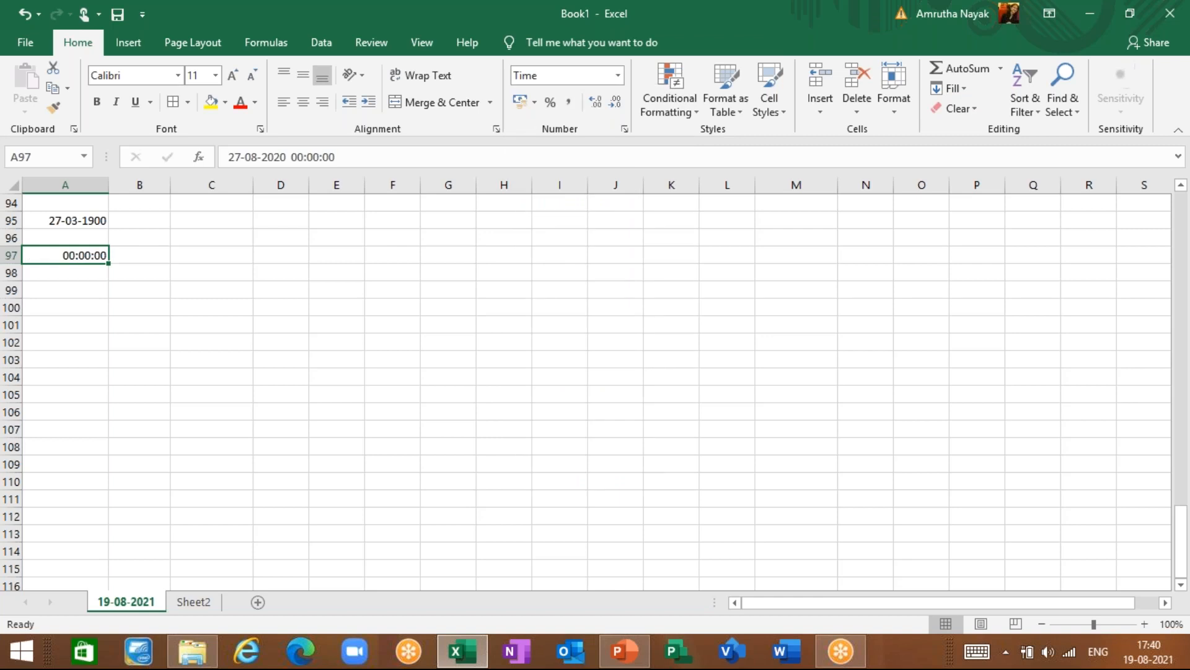
# - Review the additional number formats for A97, examining the Custom, Special, Text and Fraction categories and the alignment options, without applying any
pyautogui.click(619, 78)
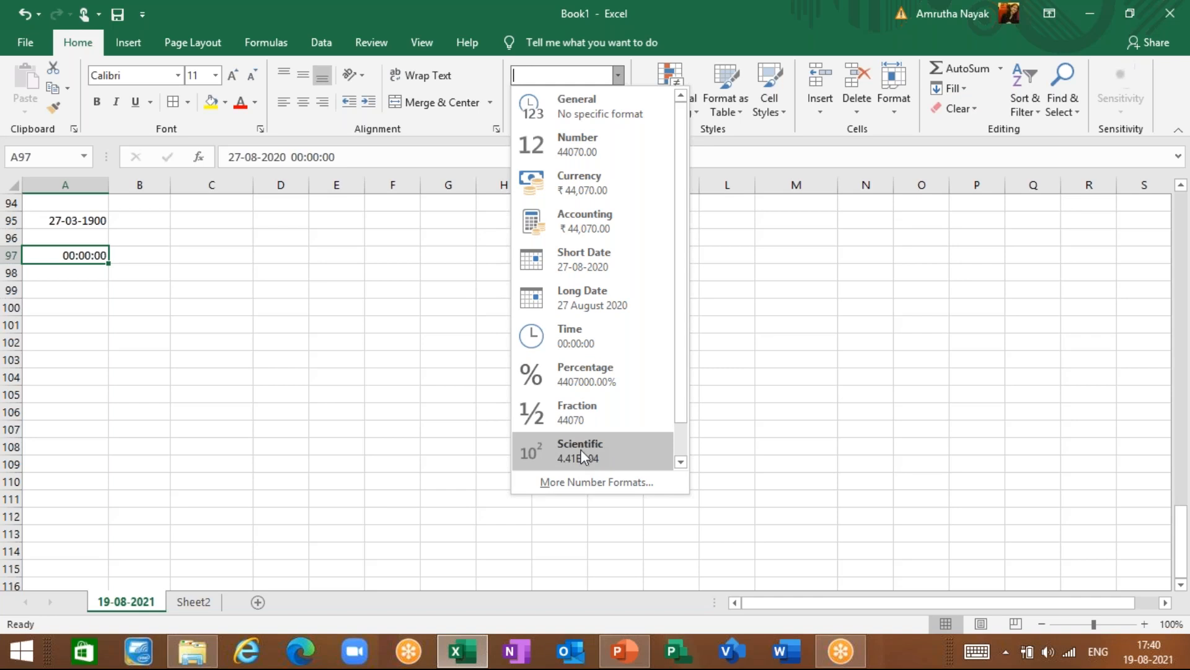
pyautogui.moveTo(683, 417); pyautogui.dragTo(682, 457)
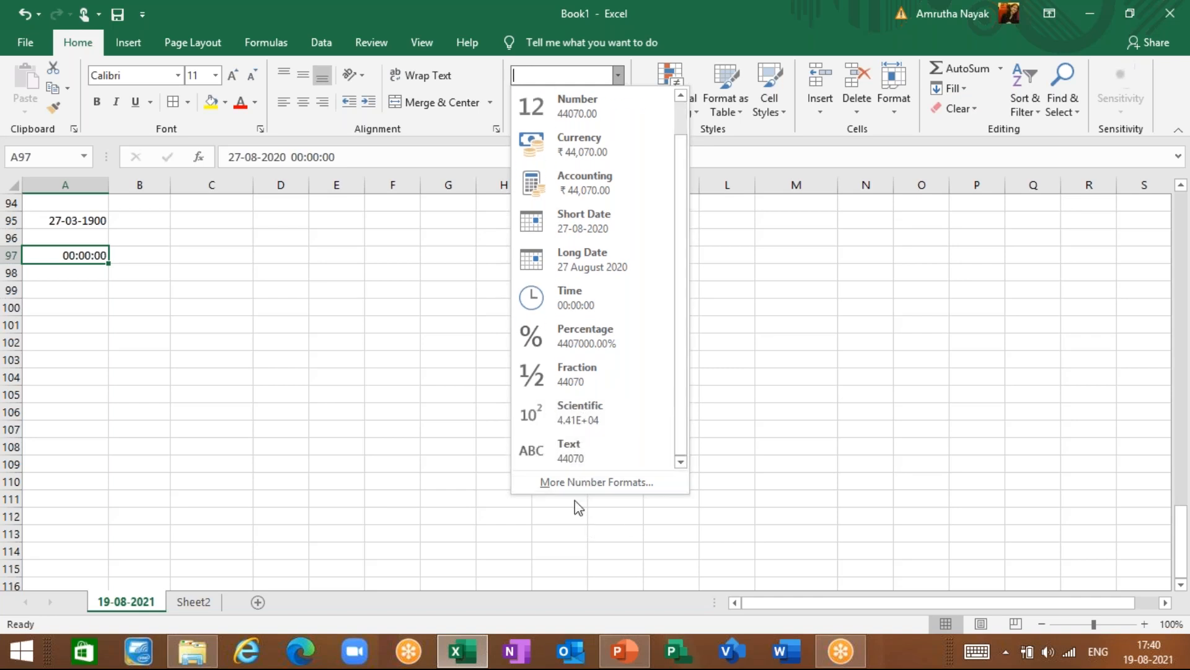
pyautogui.click(579, 483)
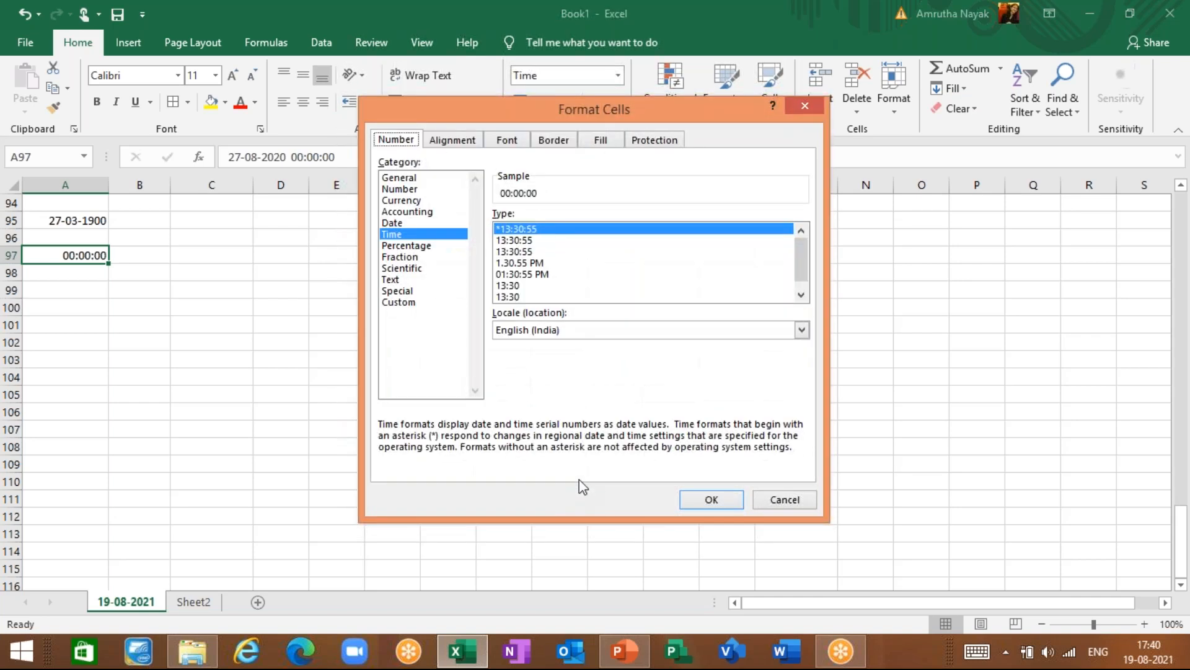
pyautogui.click(417, 303)
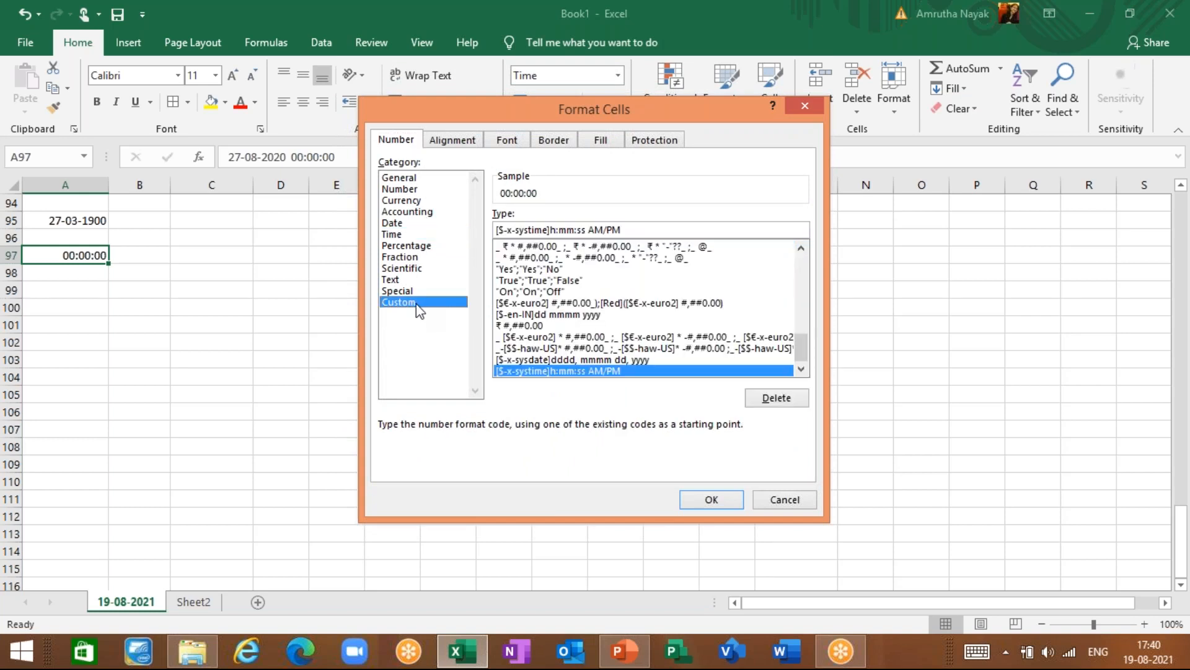
pyautogui.click(414, 294)
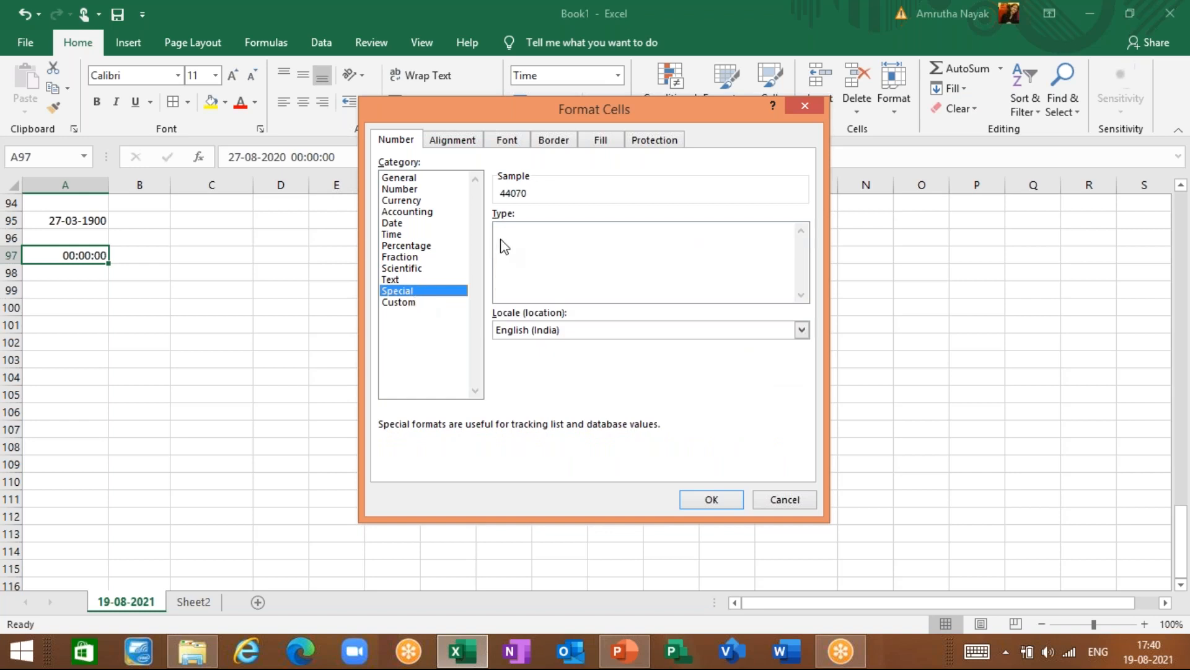
pyautogui.click(534, 245)
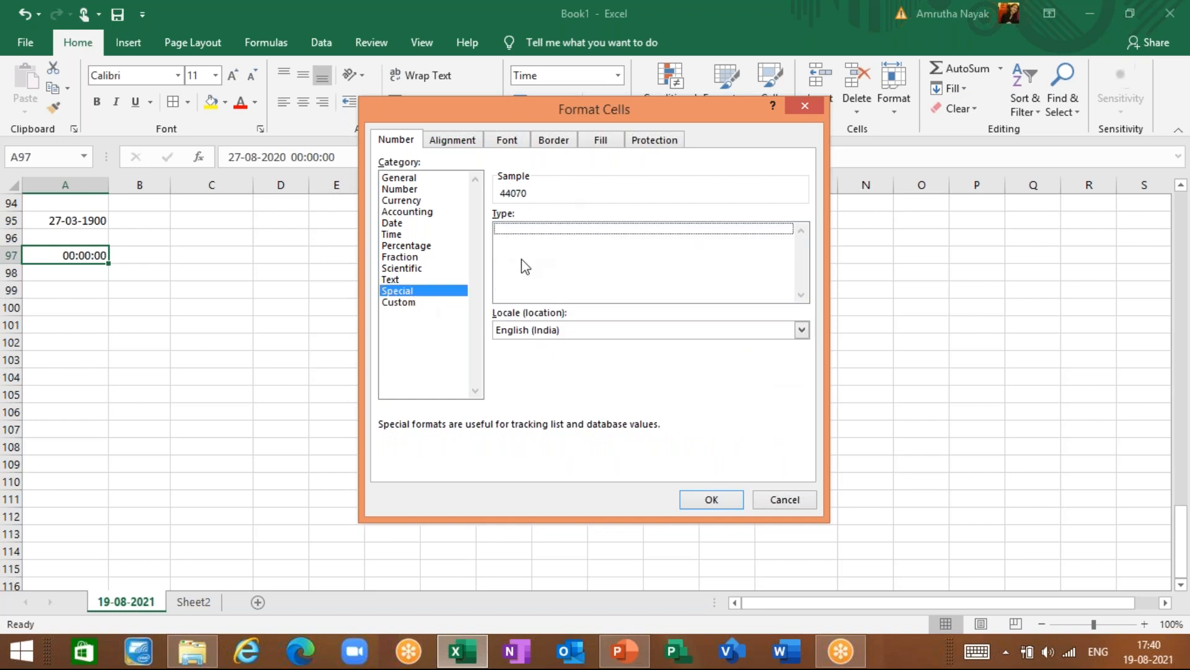
pyautogui.click(419, 280)
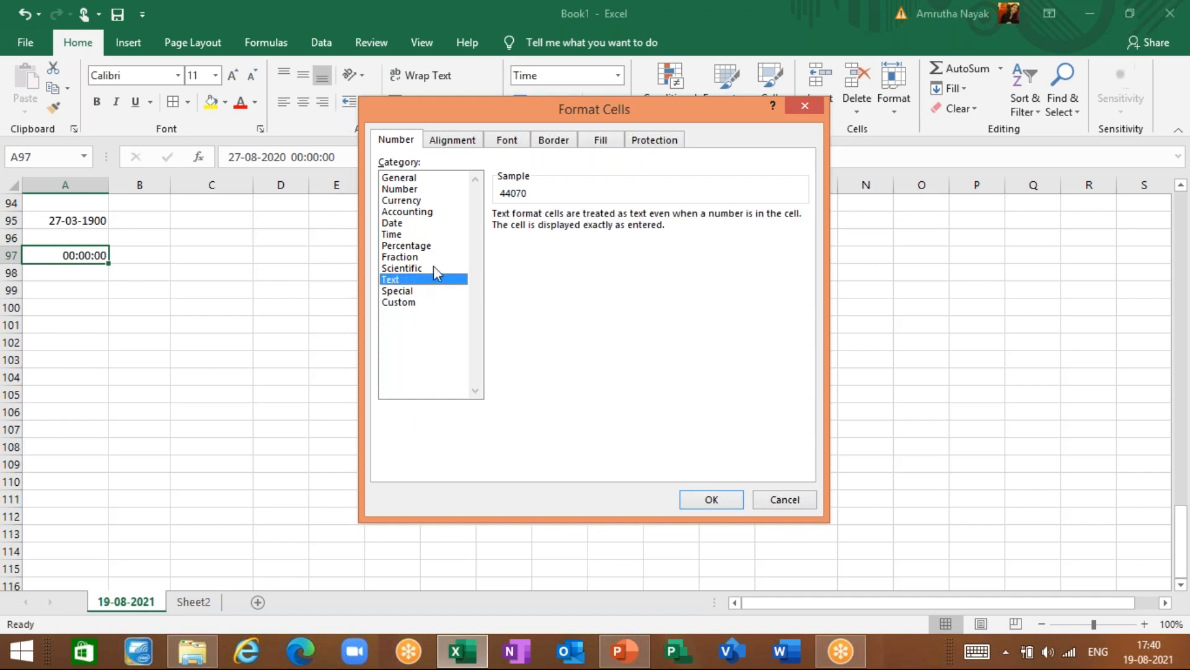
pyautogui.click(425, 256)
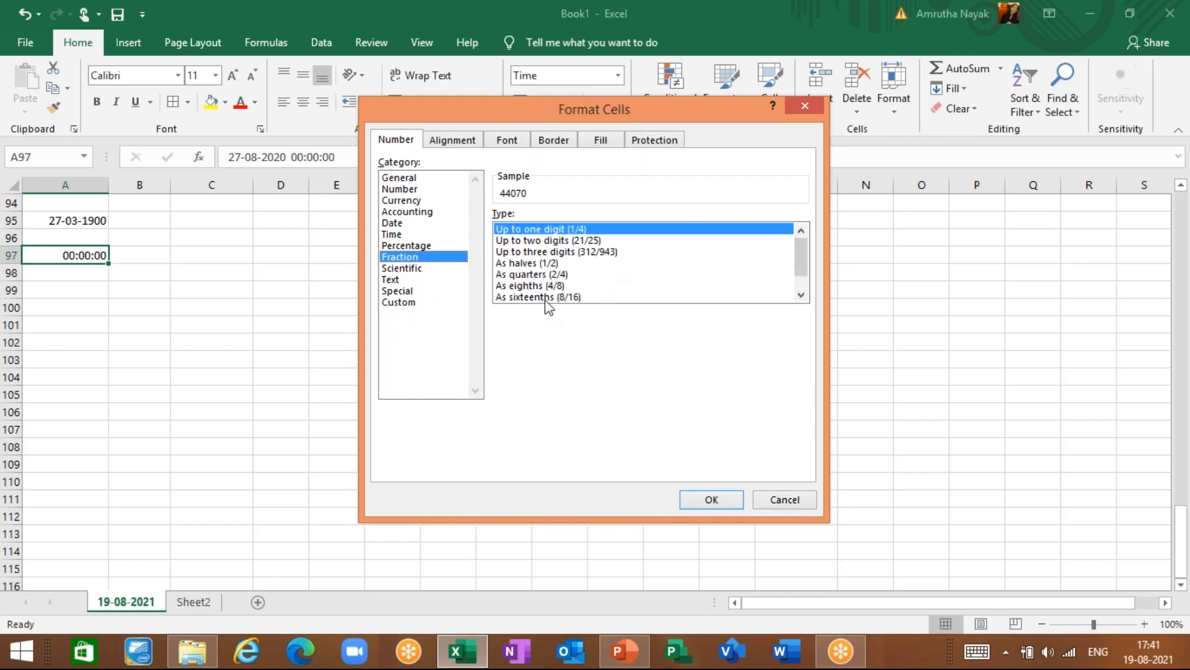
pyautogui.click(459, 140)
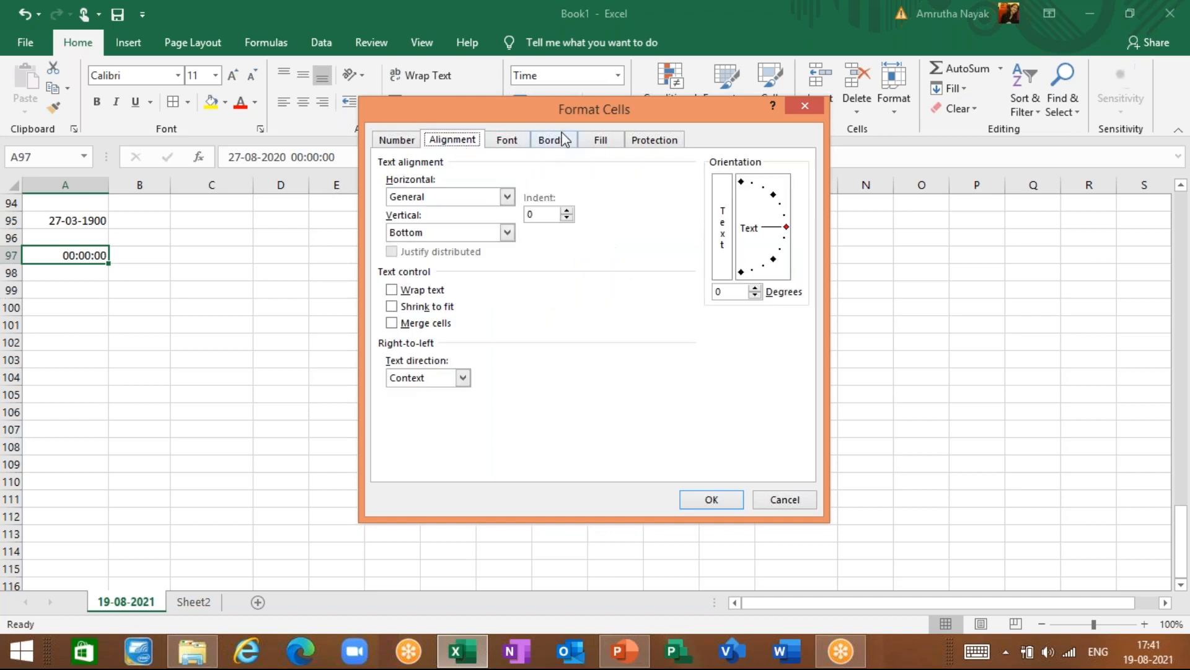
pyautogui.click(402, 141)
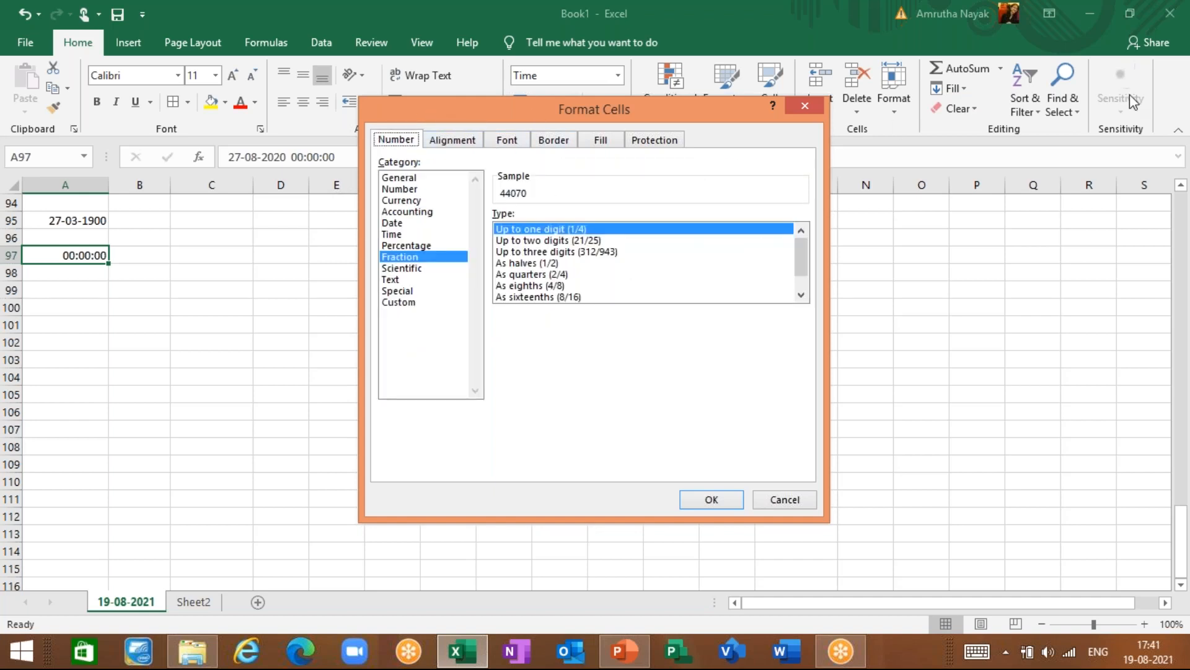
pyautogui.click(788, 500)
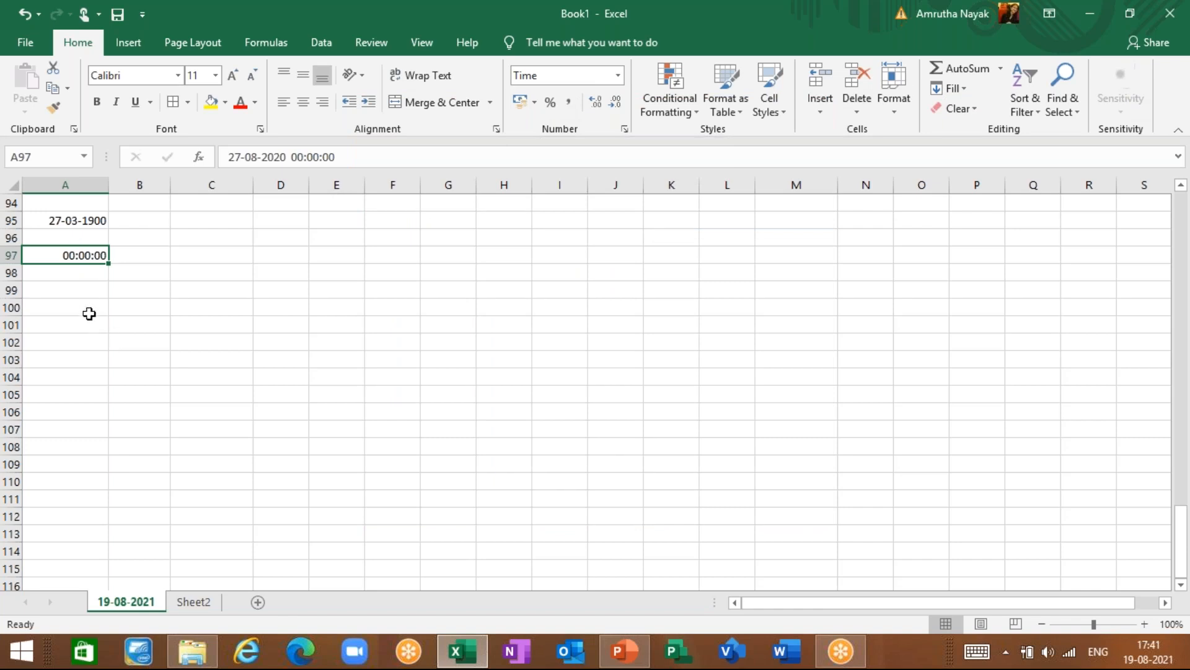
# - Enter 23 in B98, format it as a percentage and switch it to the comma style
pyautogui.click(141, 272)
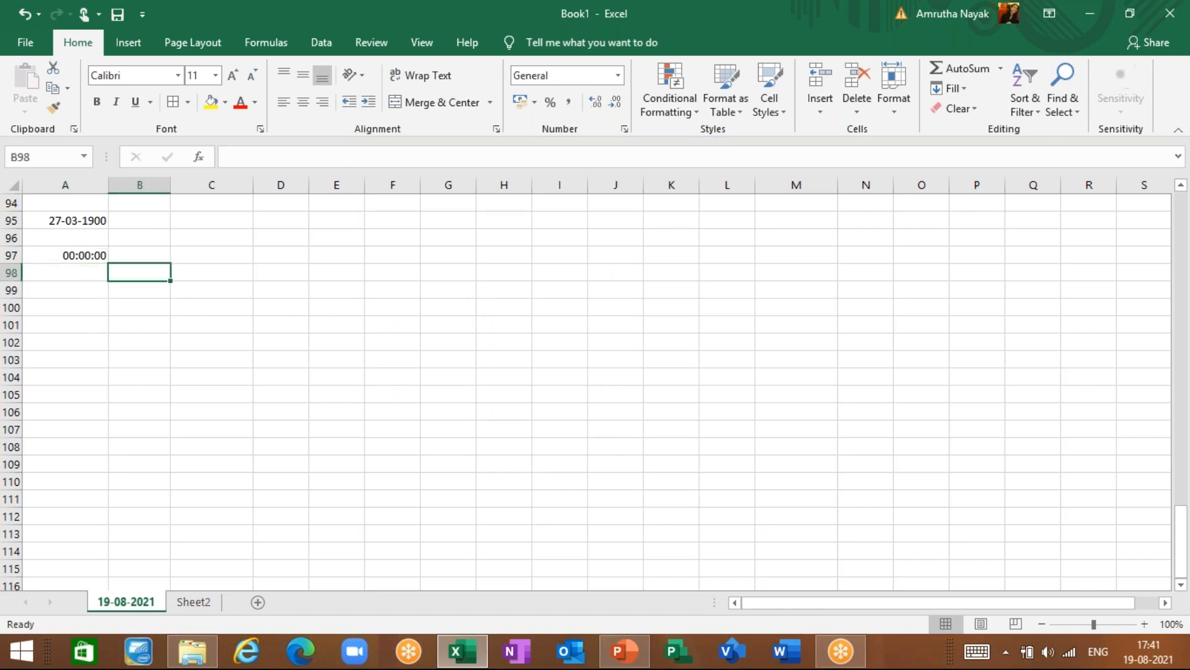
pyautogui.write('23')
pyautogui.press('Return')
pyautogui.press('Up')
pyautogui.click(551, 106)
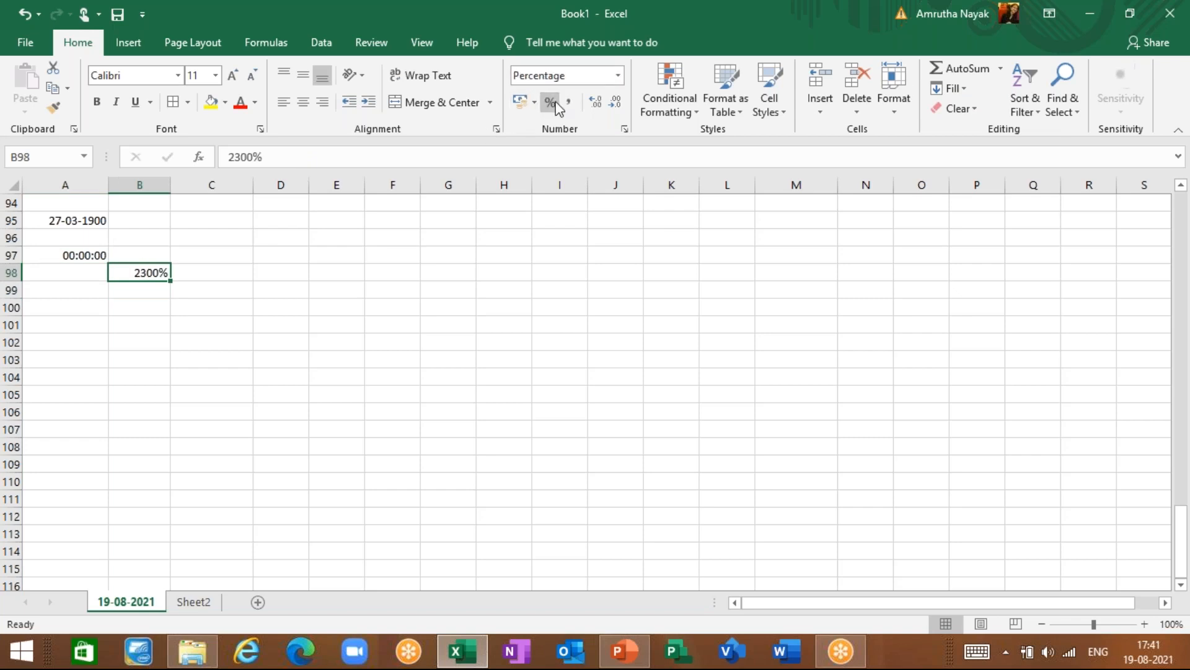
pyautogui.click(571, 105)
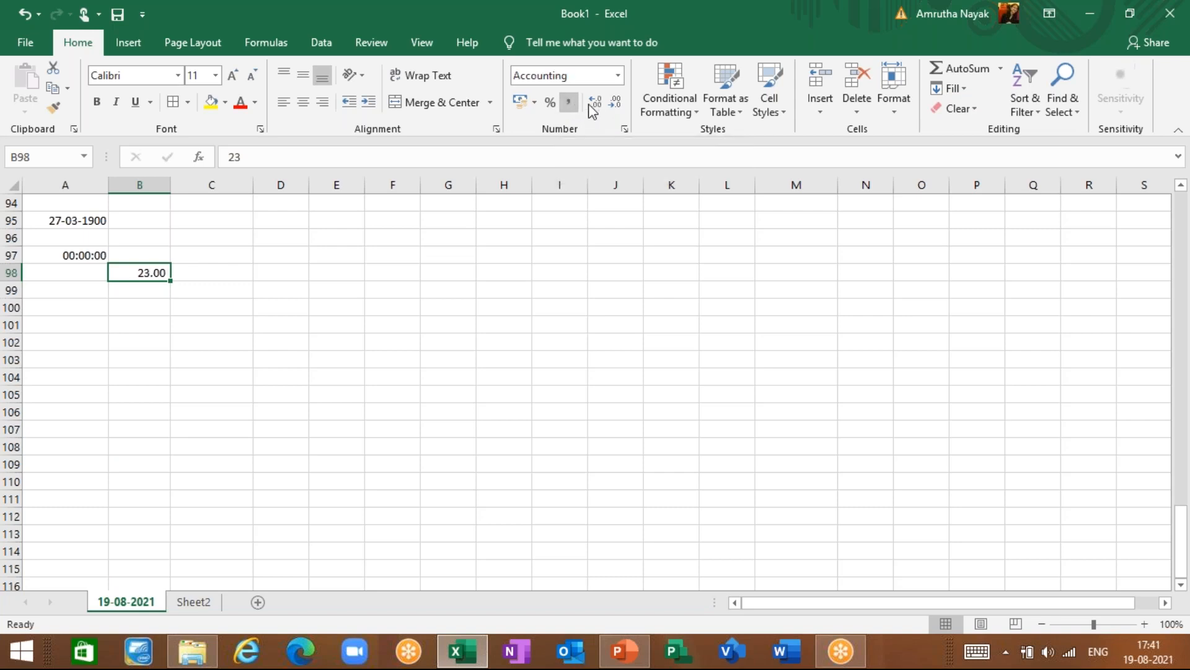
# - Enter 45.863 in C100 and keep that cell selected
pyautogui.click(248, 307)
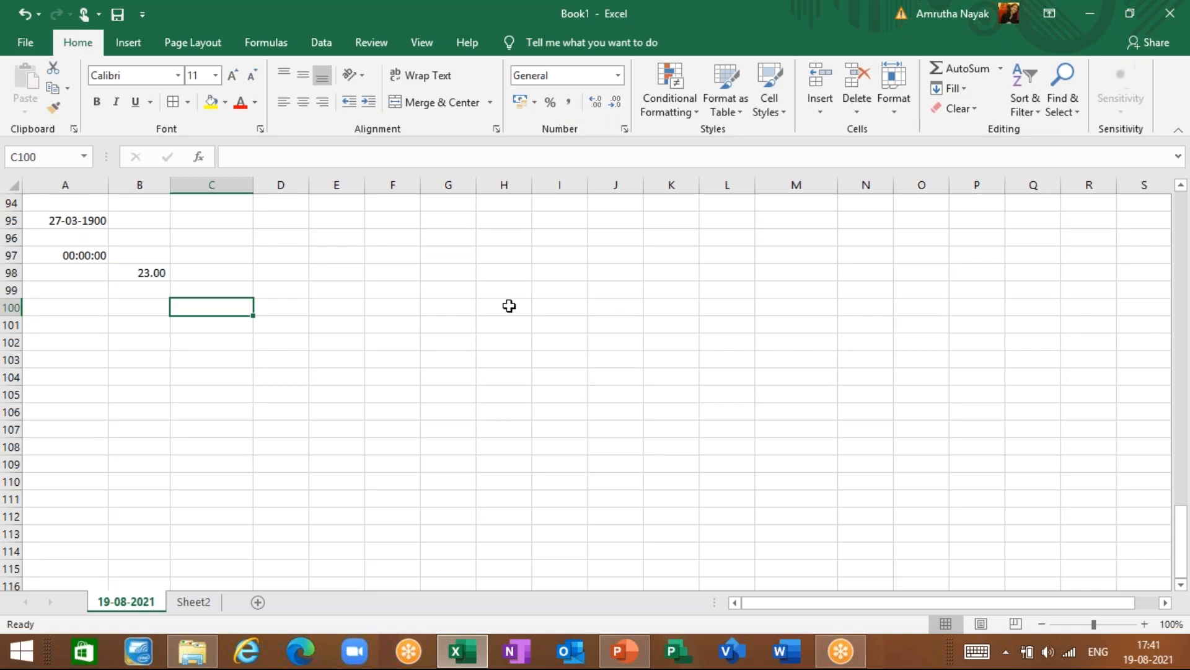
pyautogui.write('45.863')
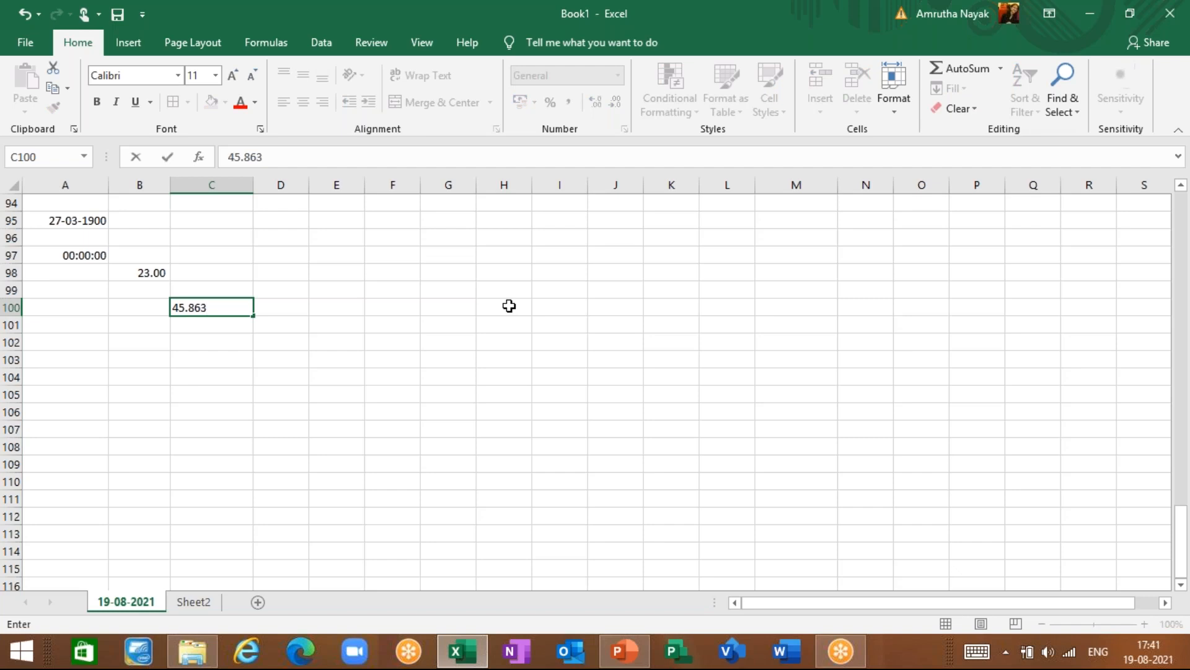
pyautogui.press('Return')
pyautogui.press('Up')
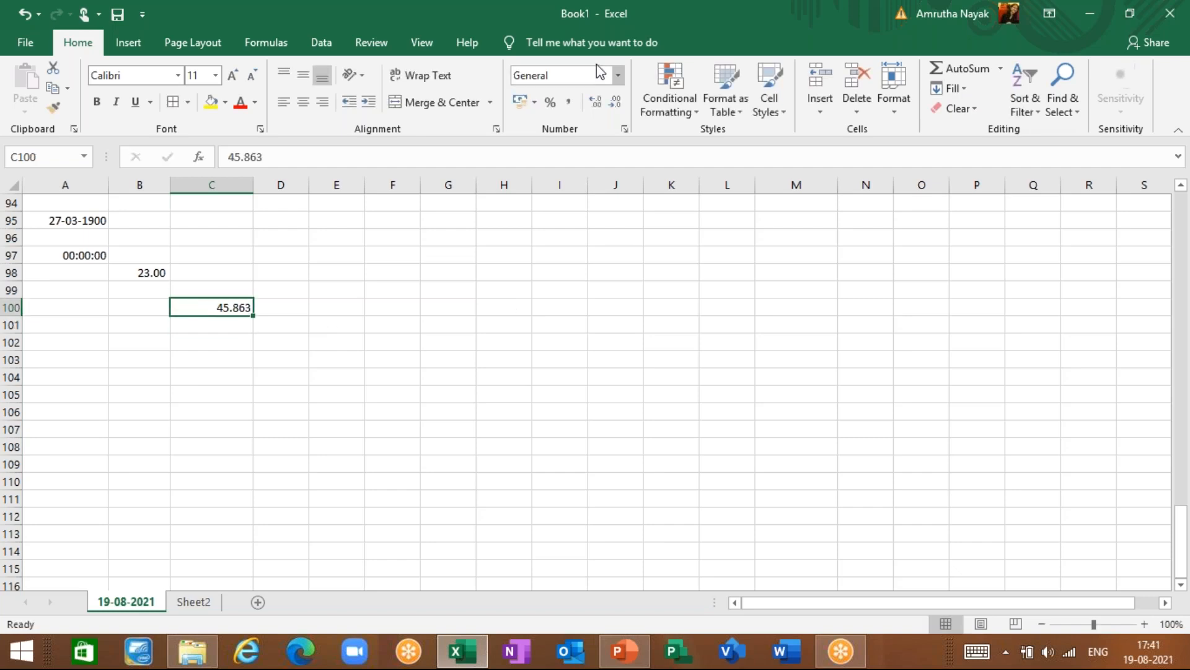
# - Decrease the decimals shown in C100 to none and increase them back to three places
pyautogui.click(615, 101)
pyautogui.click(615, 102)
pyautogui.click(615, 102)
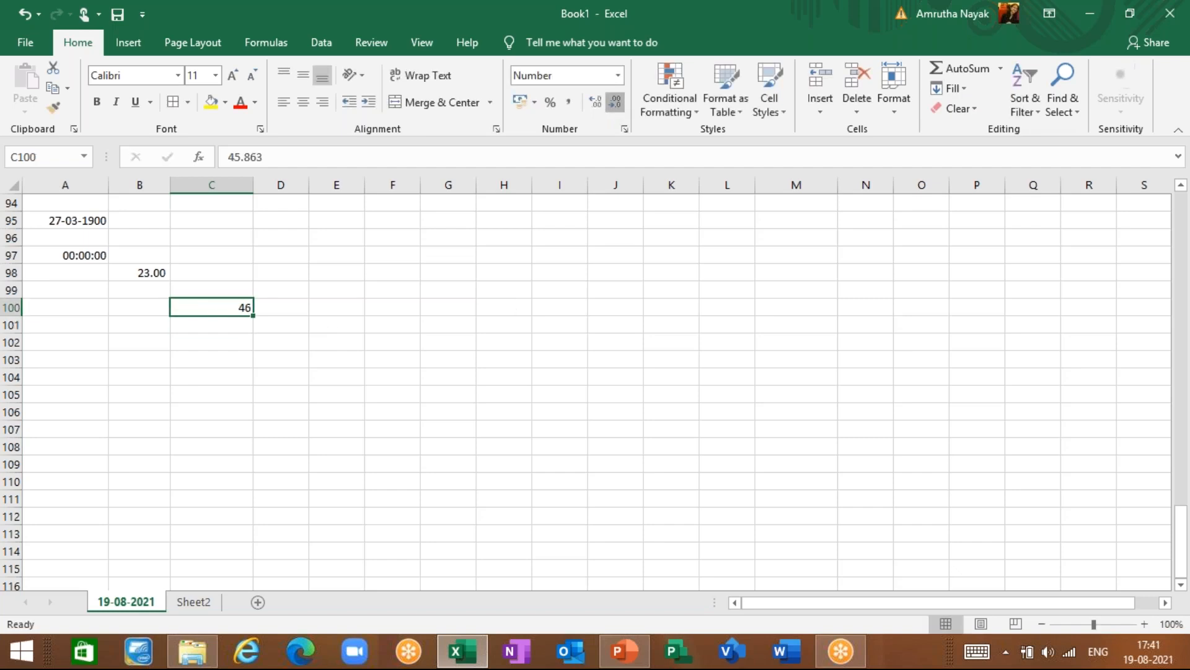
pyautogui.click(599, 108)
pyautogui.click(598, 108)
pyautogui.click(598, 108)
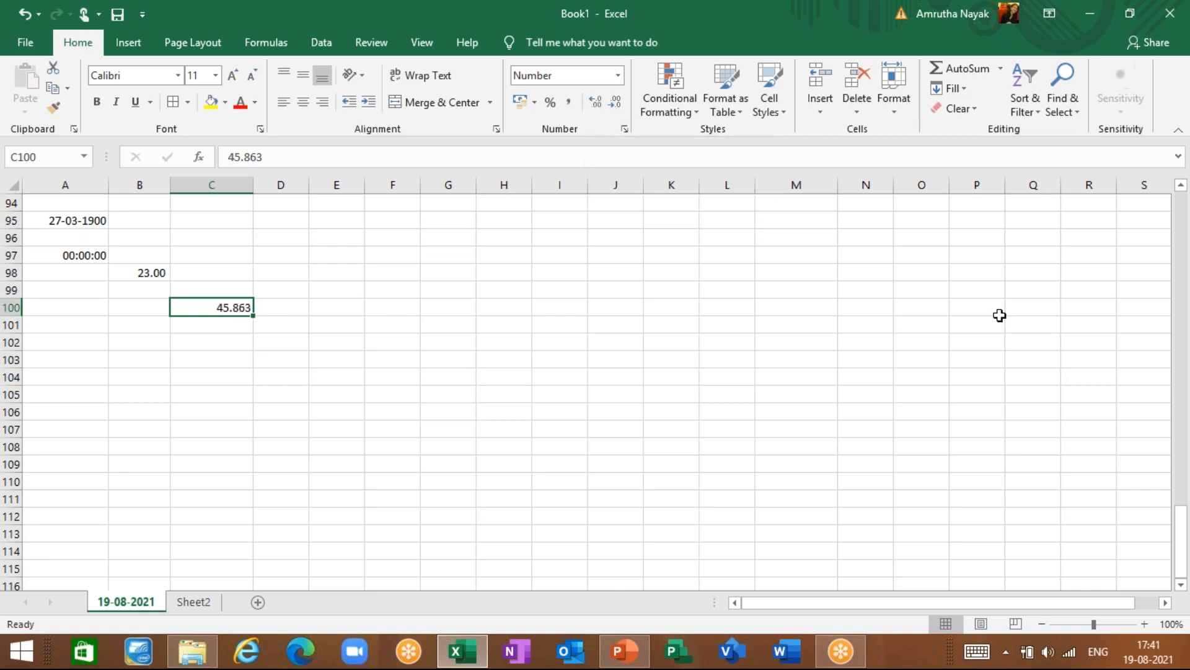
# - Increase the decimals shown in C100 to six places
pyautogui.click(1067, 570)
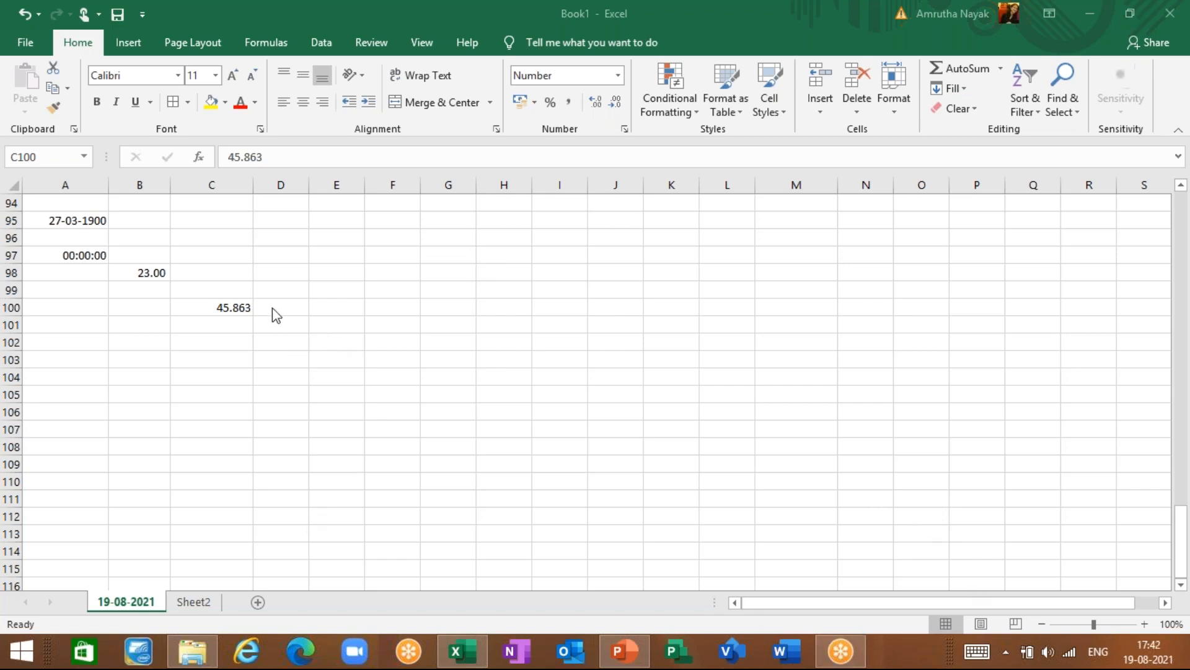
pyautogui.click(246, 314)
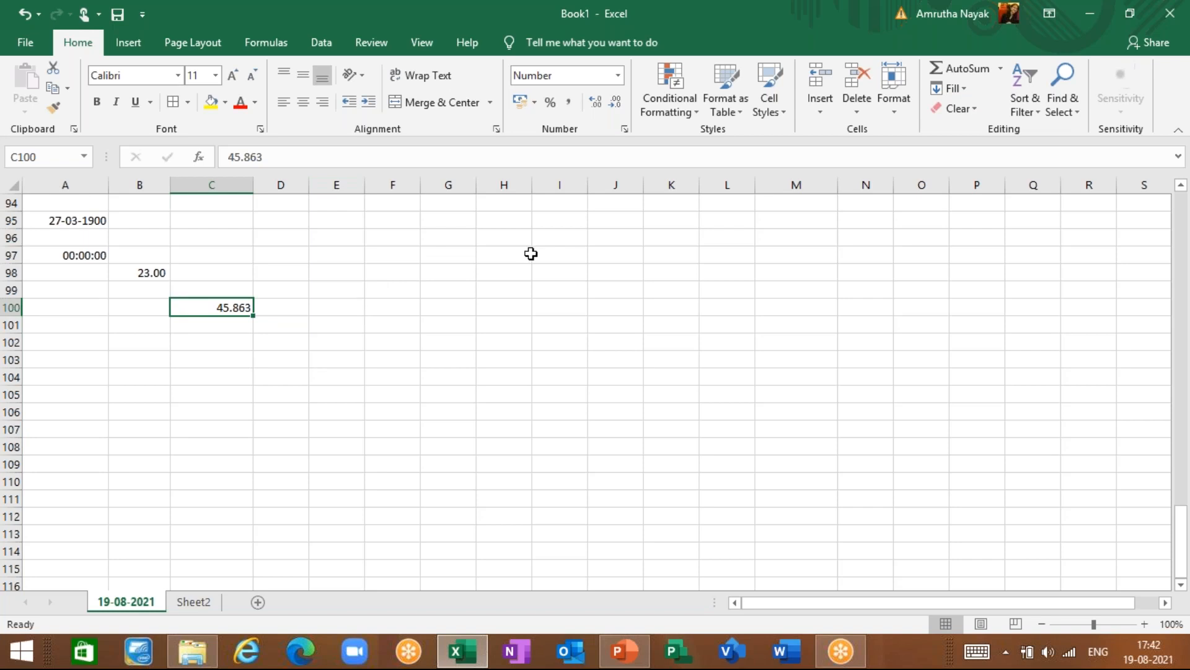
pyautogui.click(595, 101)
pyautogui.click(595, 103)
pyautogui.click(595, 102)
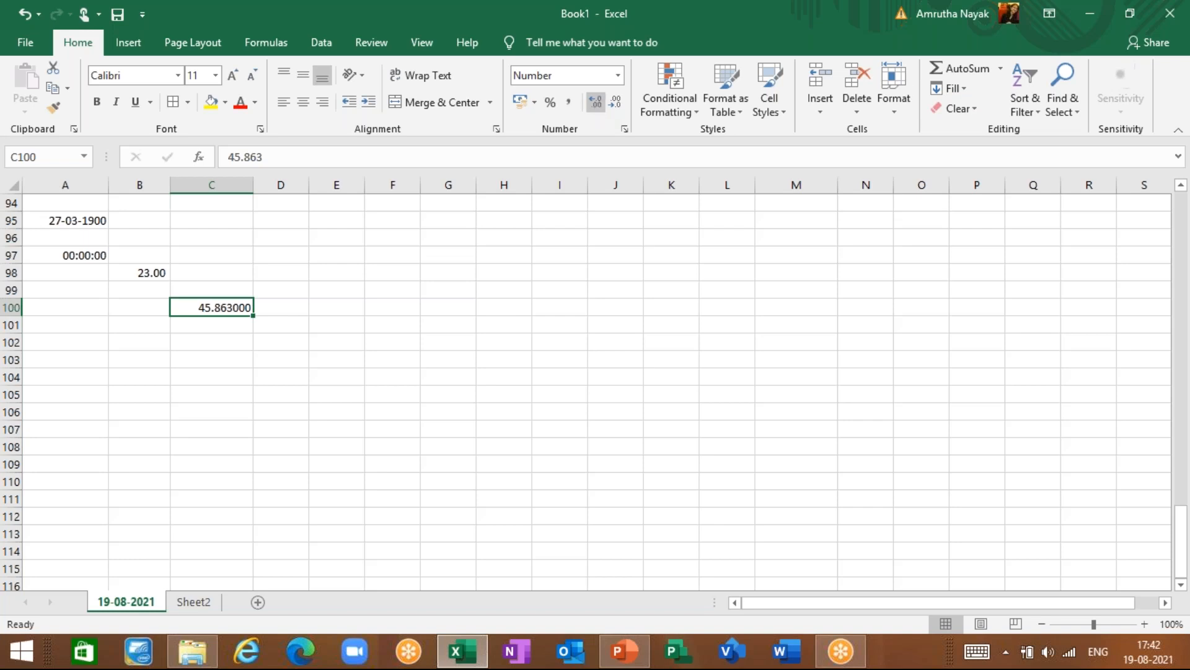
# - Reduce the decimals shown in C100 step by step until it displays a whole number
pyautogui.click(619, 106)
pyautogui.click(619, 106)
pyautogui.click(619, 105)
pyautogui.click(619, 105)
pyautogui.click(618, 105)
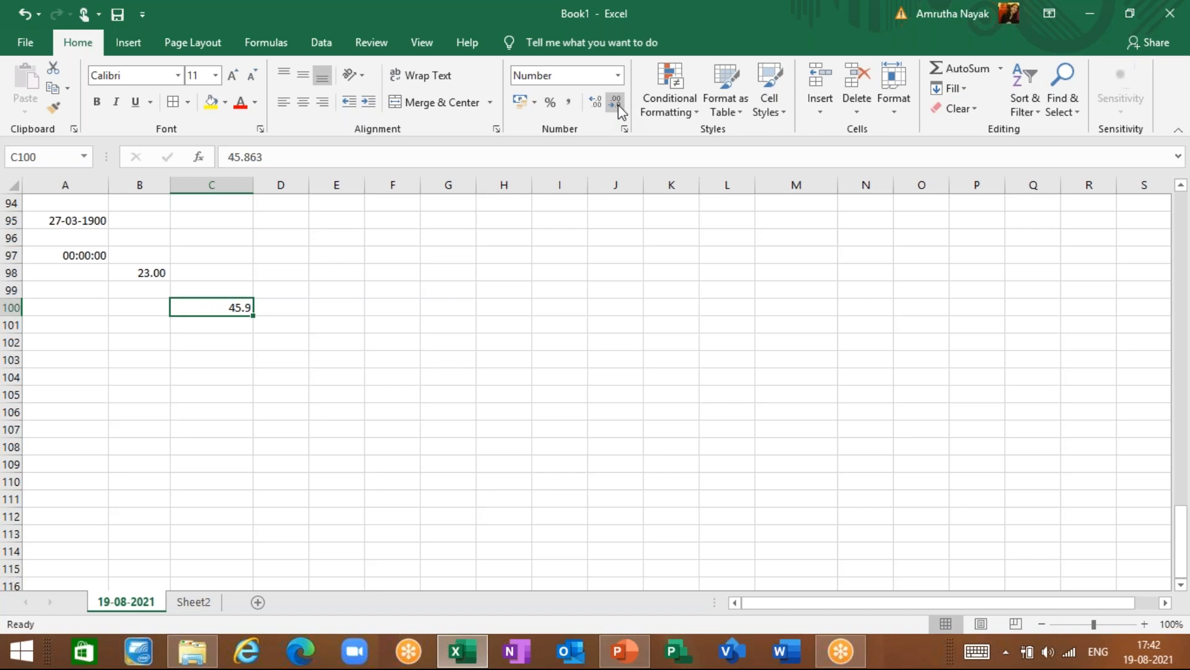
pyautogui.click(594, 106)
pyautogui.click(614, 103)
pyautogui.click(612, 103)
# - View the full number format settings for the empty cell E104 and close them without changes
pyautogui.click(327, 371)
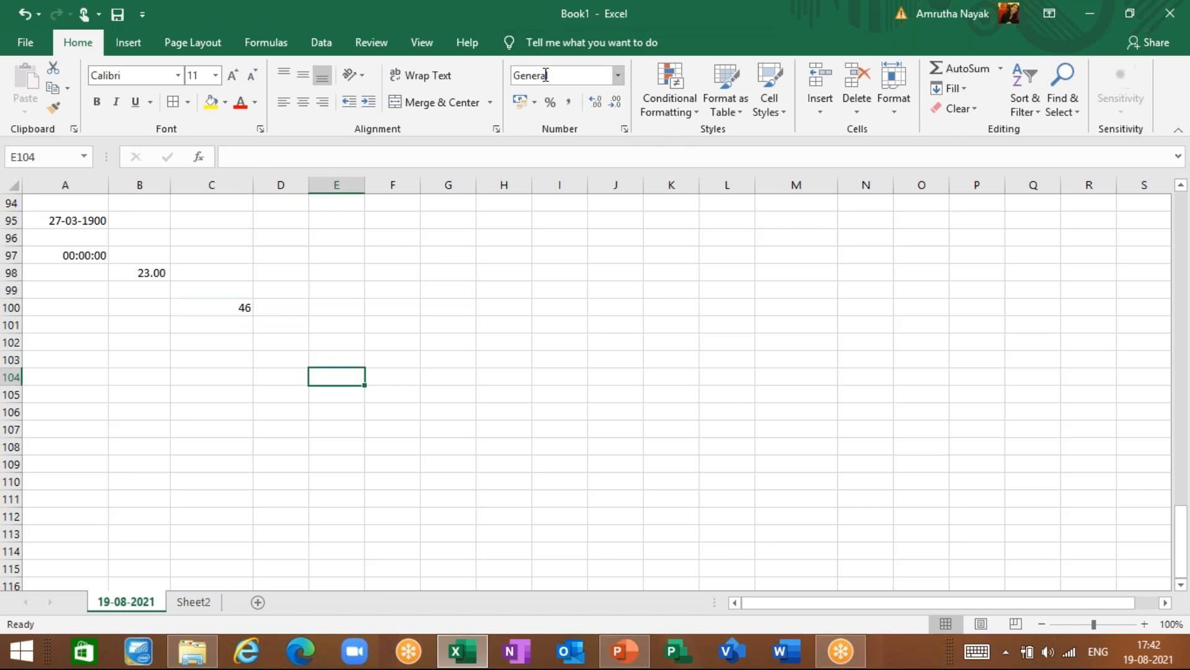
pyautogui.click(624, 129)
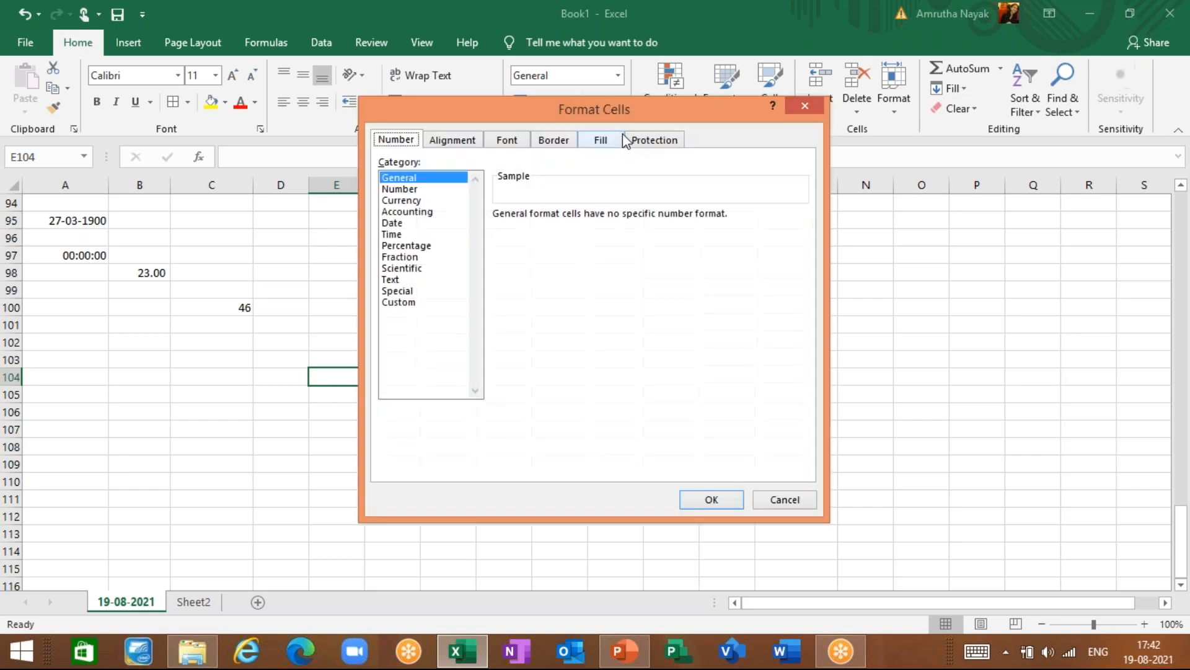
pyautogui.click(804, 107)
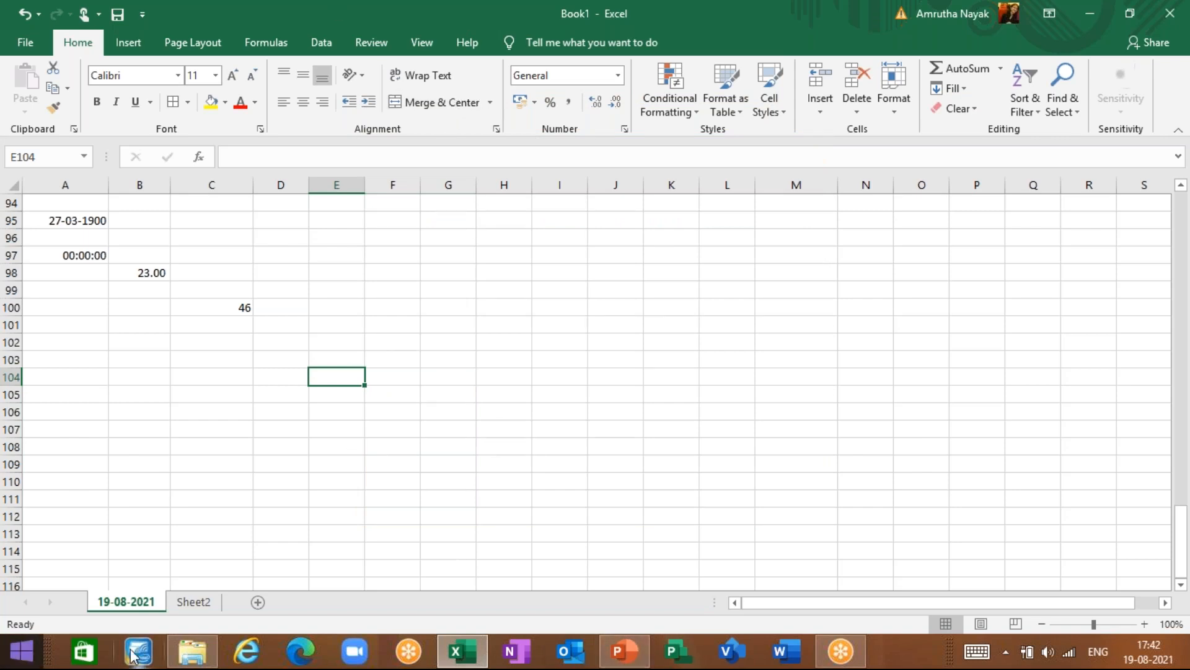
# - Switch to File Explorer and select the presentation Excel.pptx in the Downloads folder
pyautogui.click(194, 651)
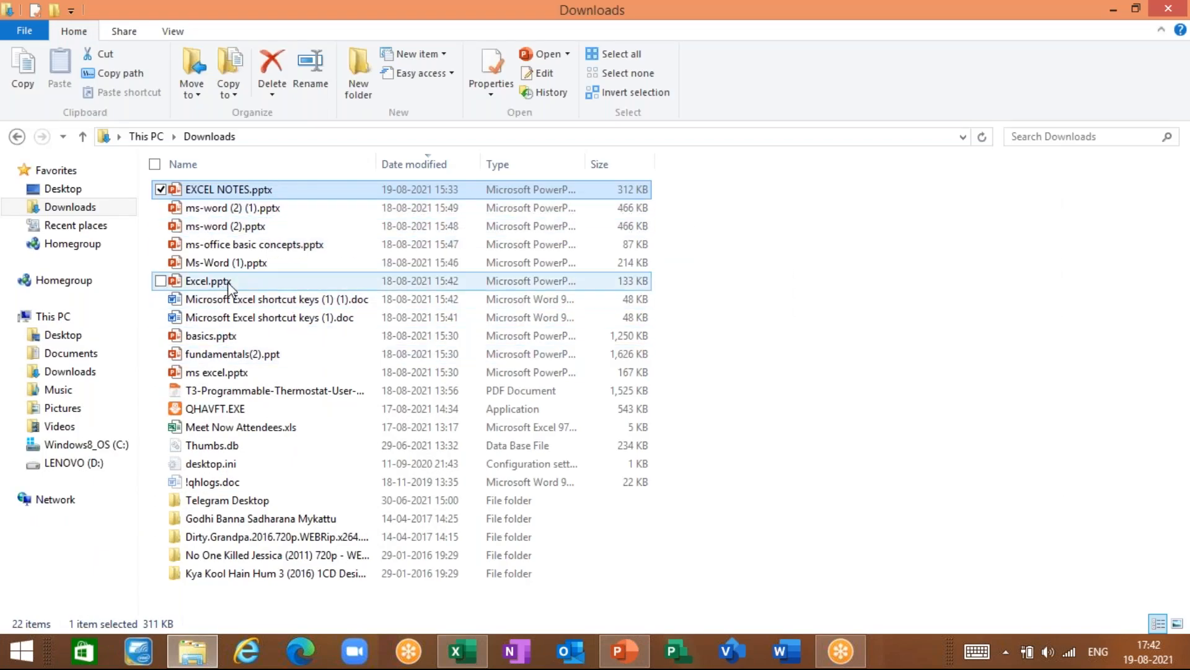
pyautogui.click(209, 281)
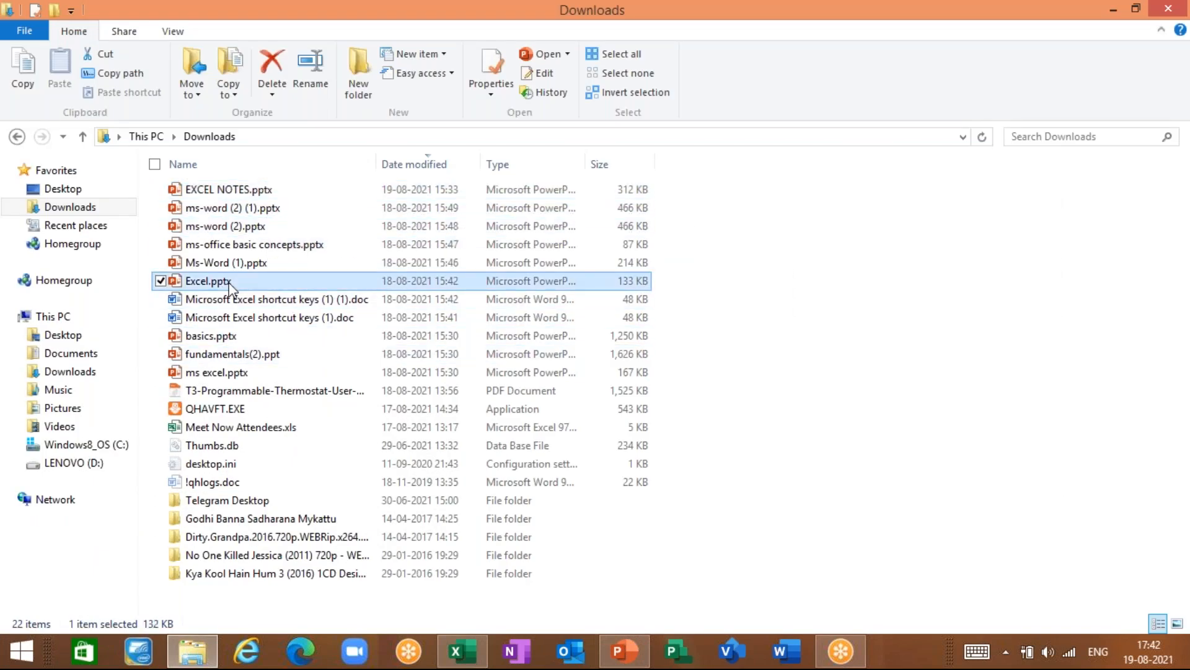
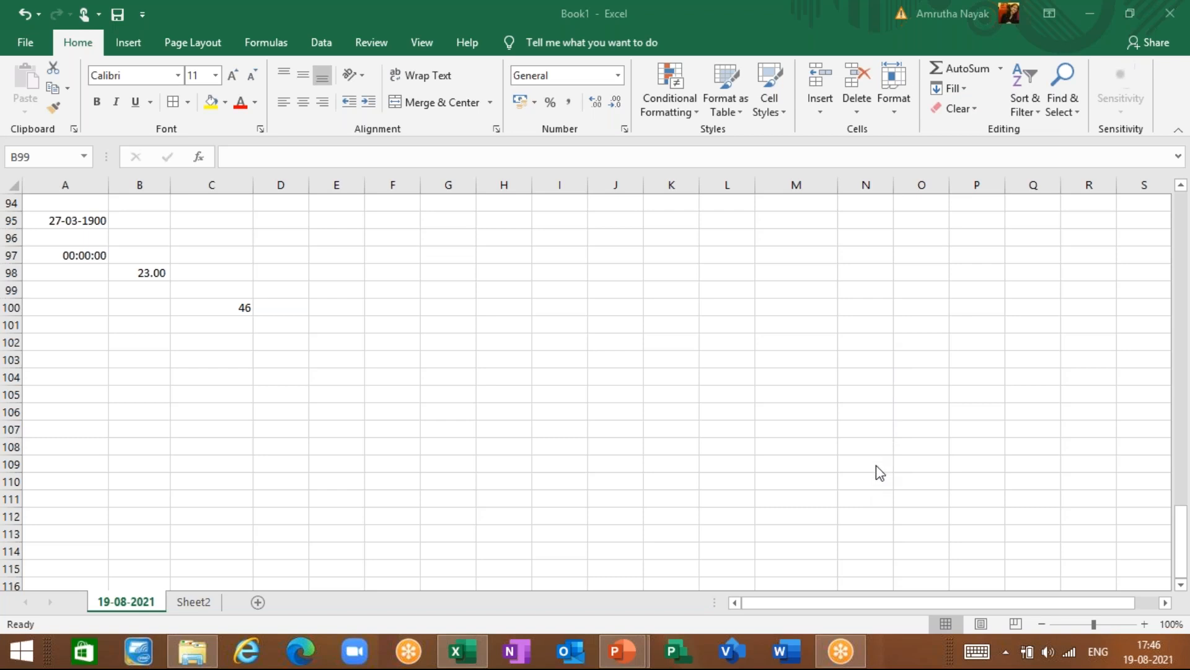
pyautogui.click(299, 341)
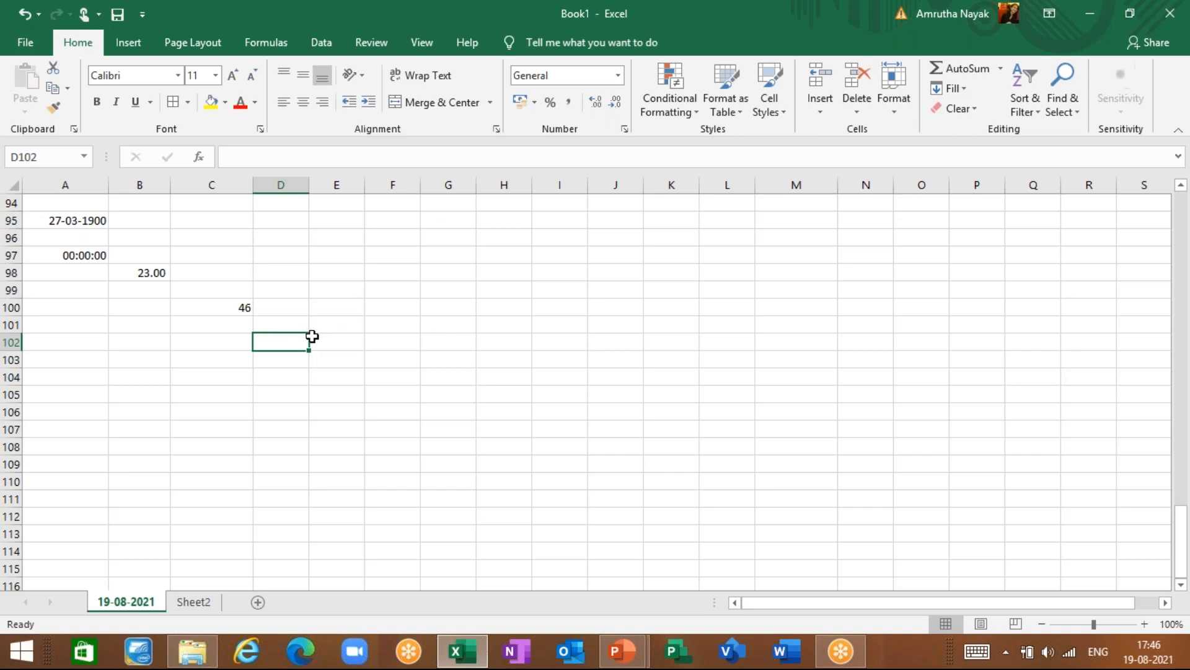
pyautogui.click(287, 257)
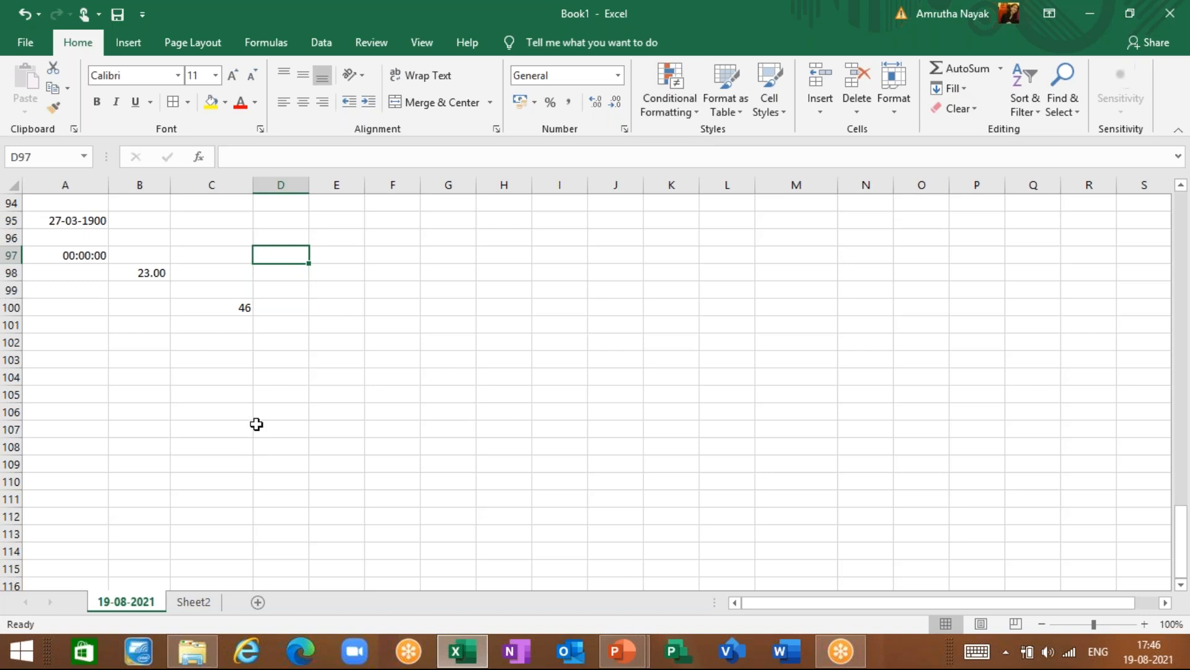
pyautogui.scroll(3, 256, 424)
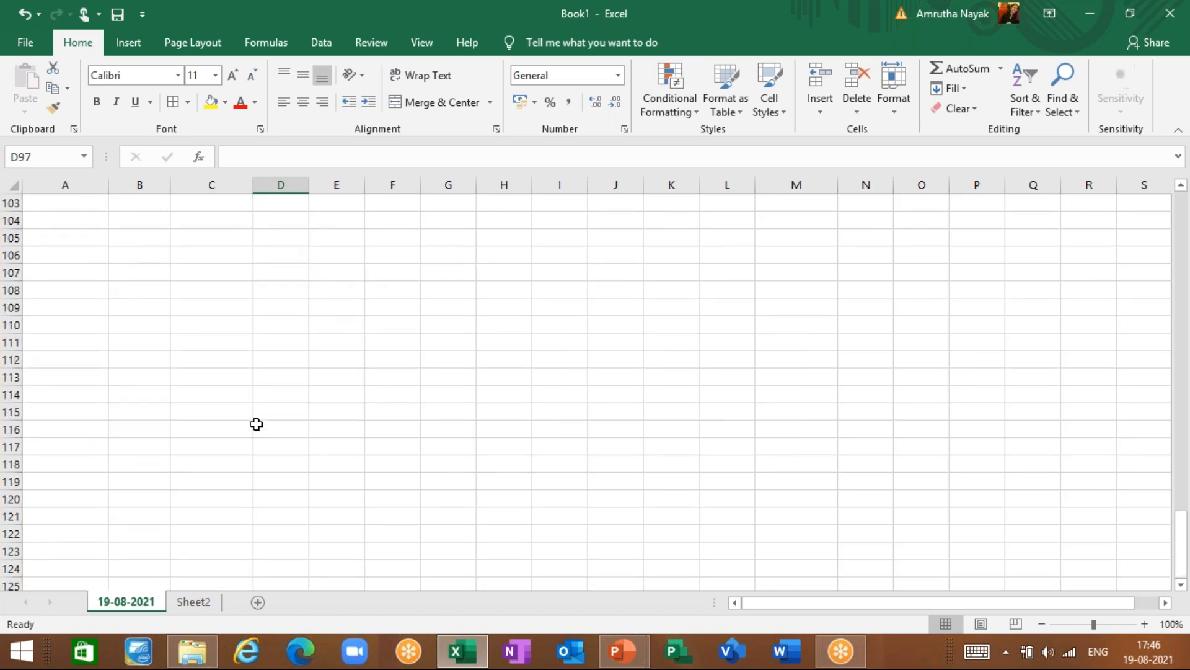
pyautogui.scroll(4, 256, 425)
pyautogui.scroll(-5, 256, 424)
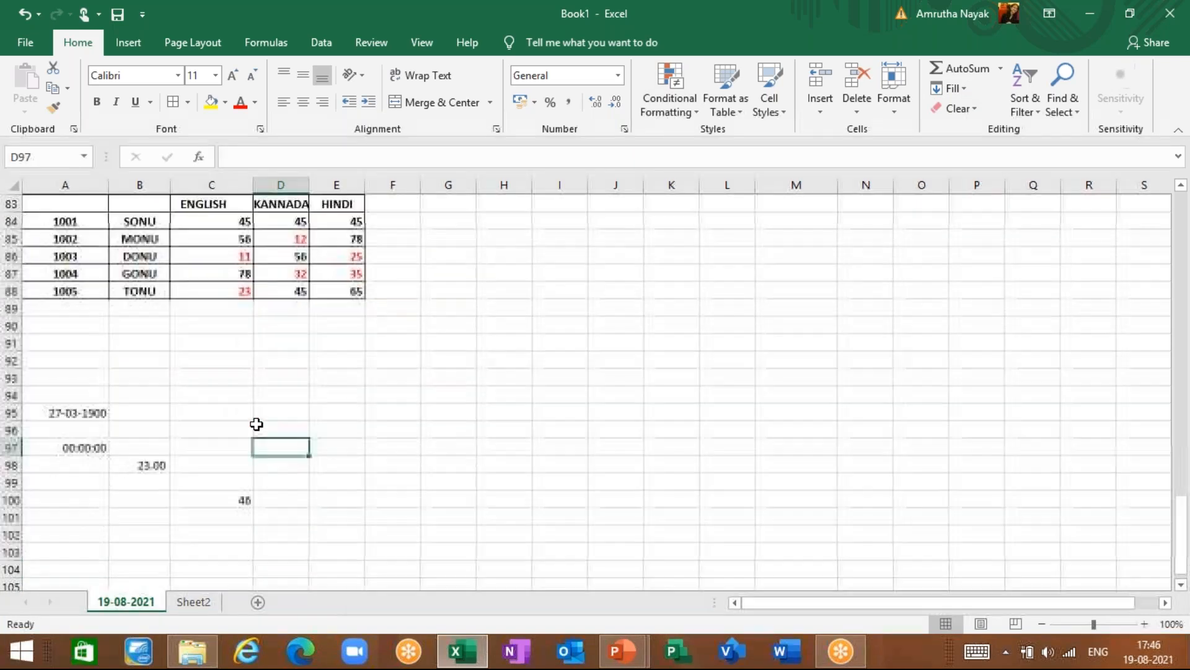
pyautogui.scroll(-4, 256, 424)
pyautogui.scroll(3, 256, 424)
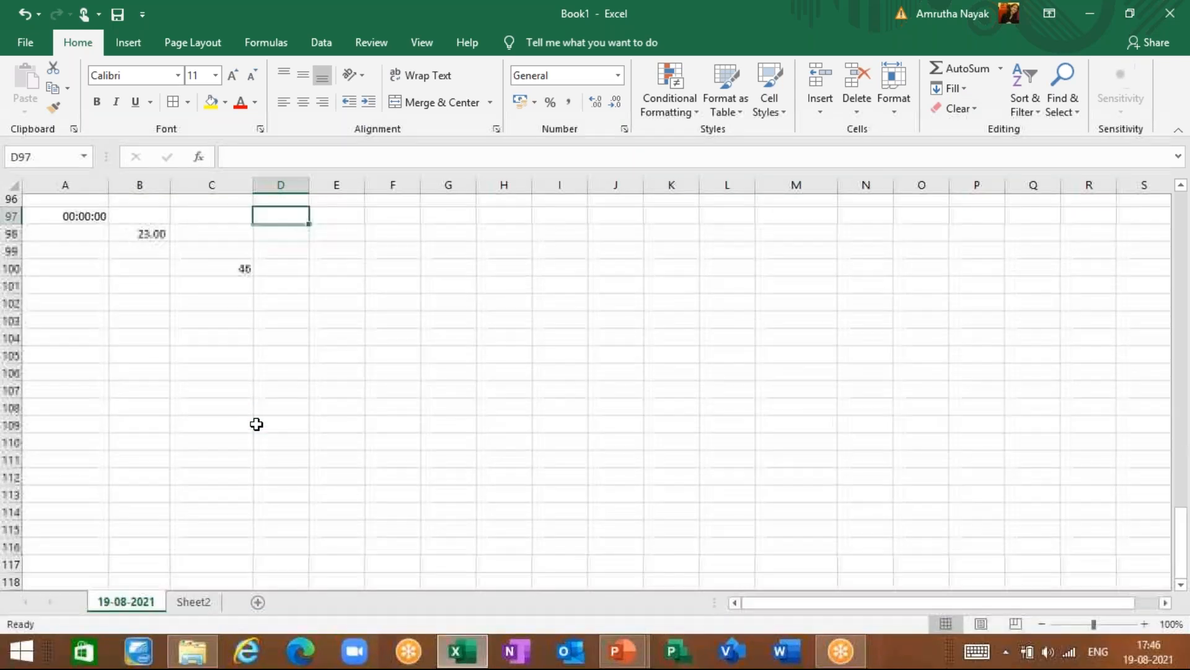
# - Enter the headings REG, NAME and MARKS in cells A101 to C101
pyautogui.click(59, 326)
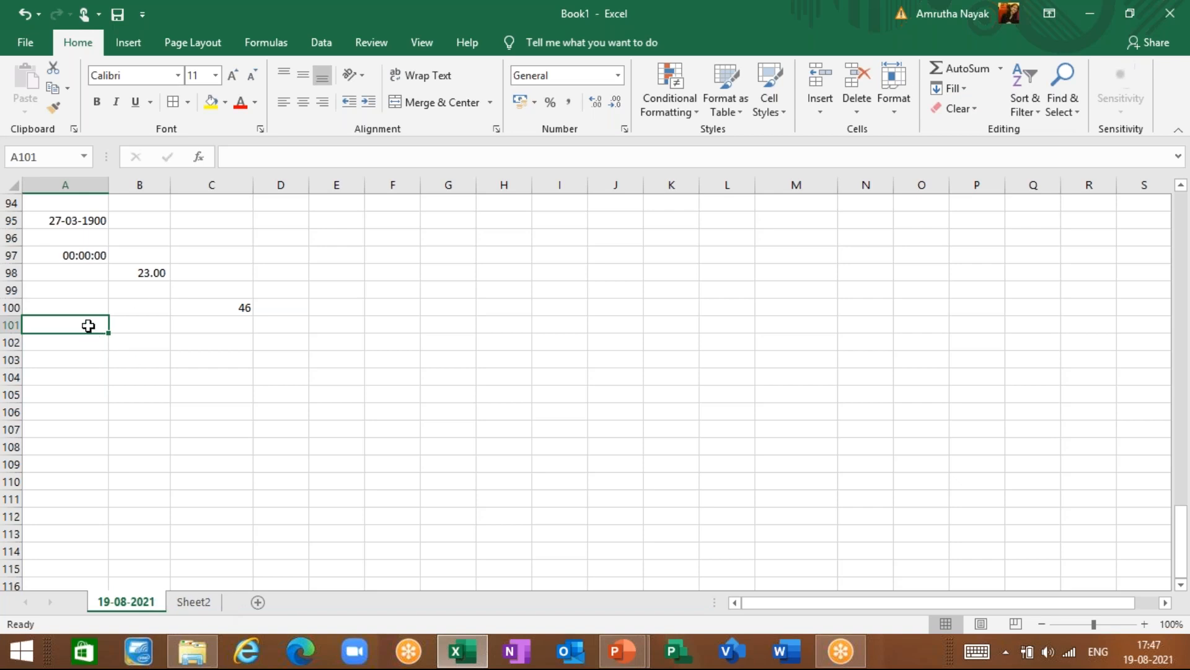
pyautogui.scroll(20, 88, 325)
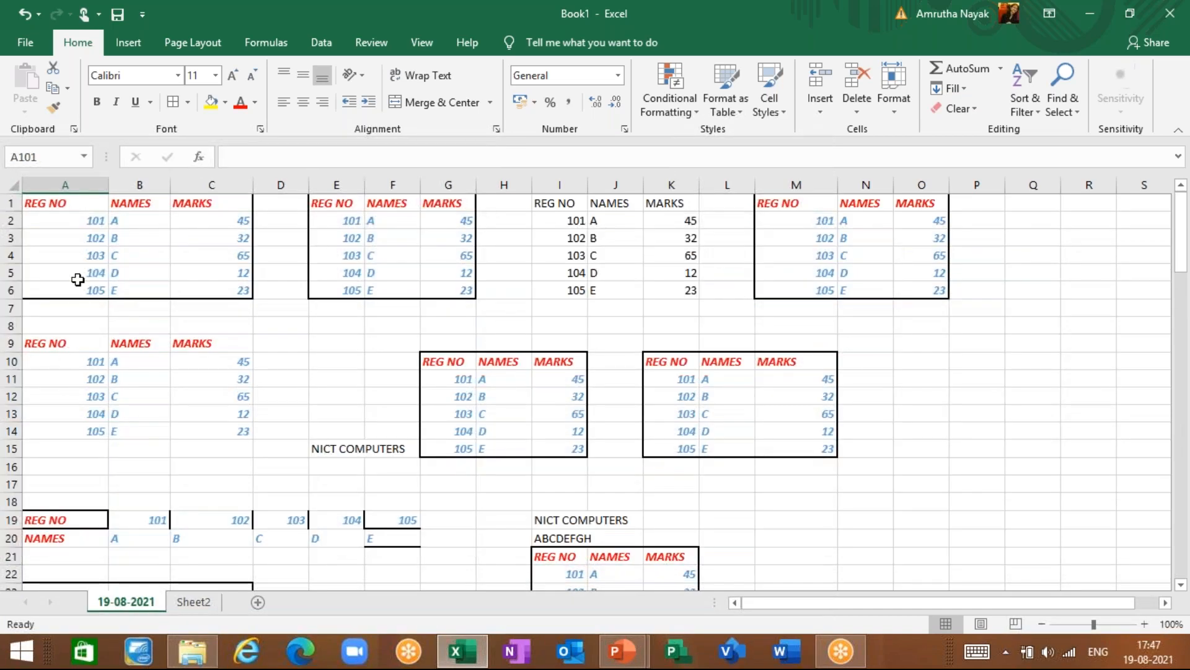
pyautogui.scroll(-20, 62, 439)
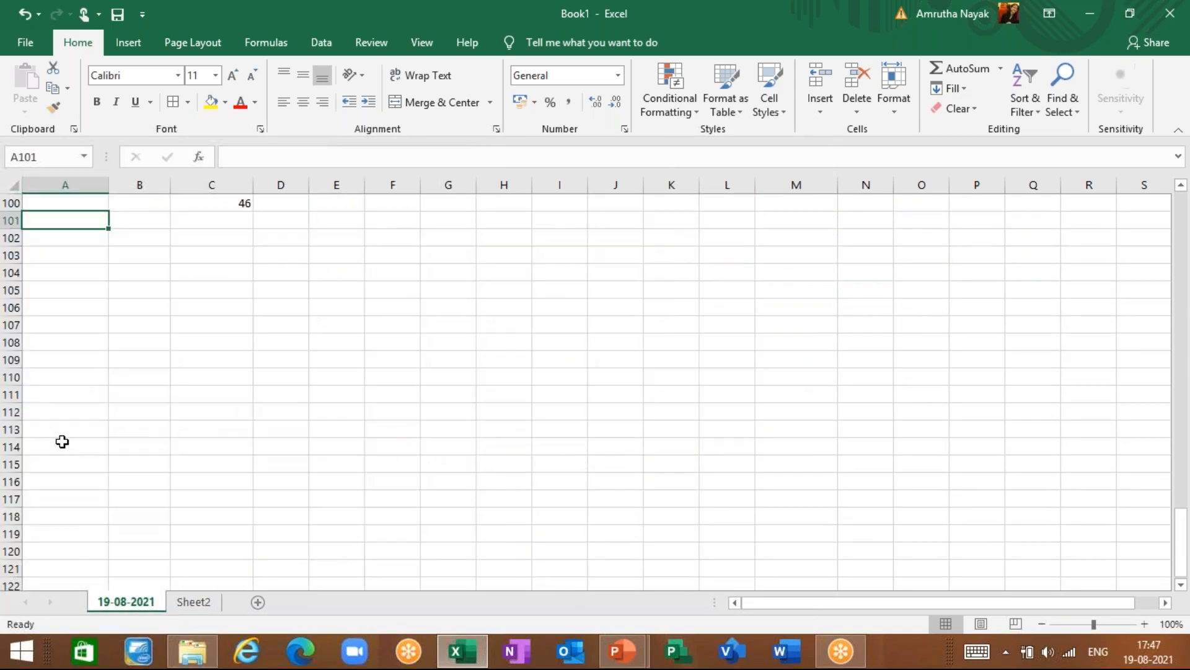
pyautogui.scroll(3, 62, 438)
pyautogui.scroll(-3, 62, 438)
pyautogui.write('REGG')
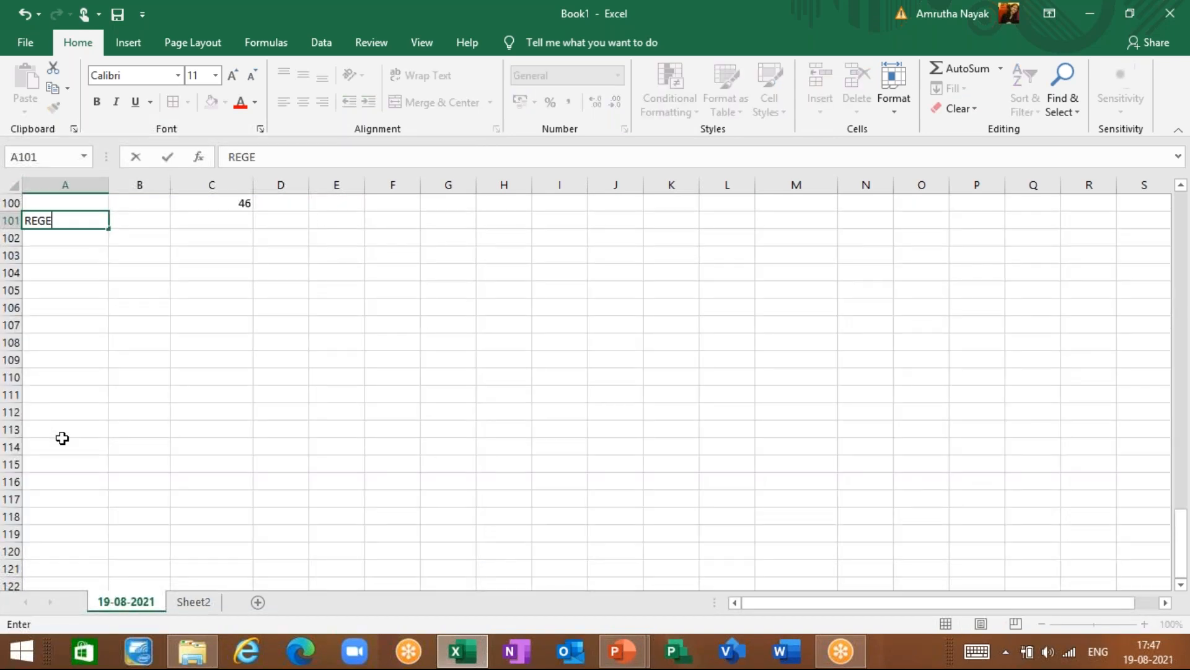
pyautogui.press('BackSpace')
pyautogui.press('Tab')
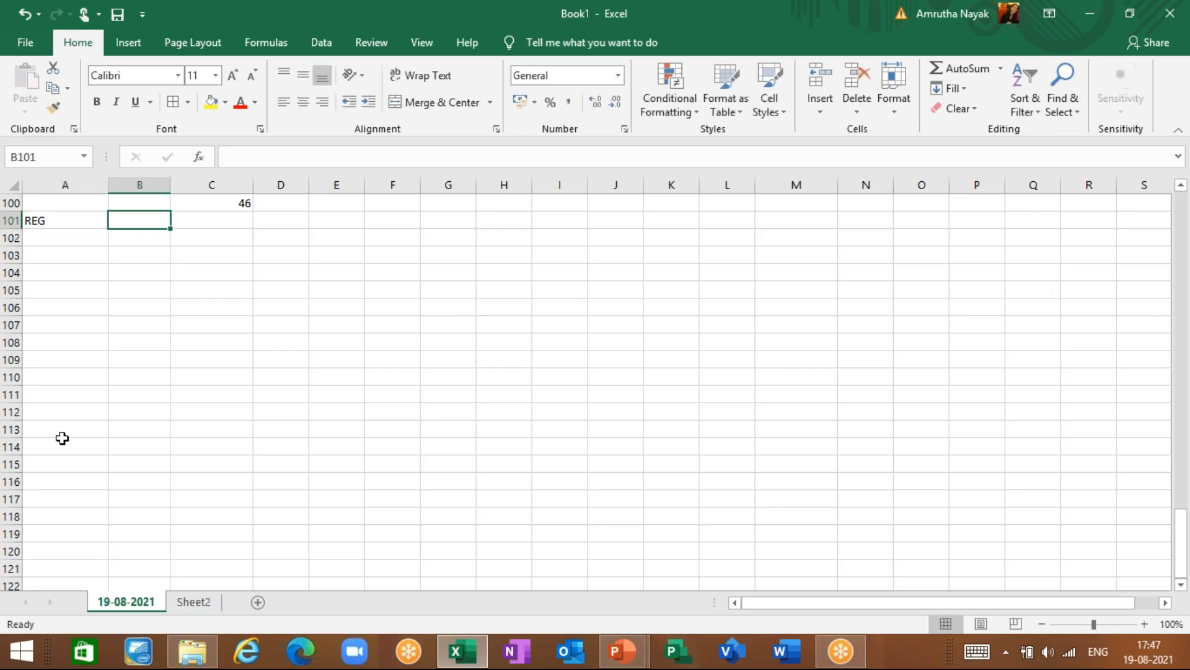
pyautogui.write('NAME')
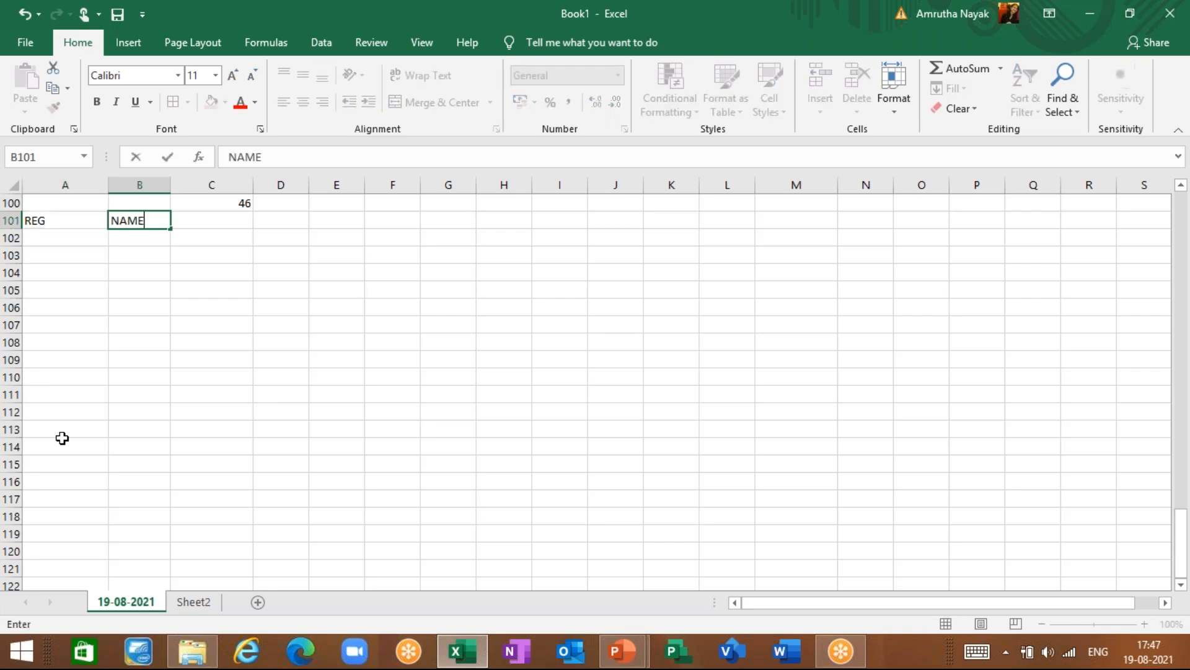
pyautogui.press('Tab')
pyautogui.write('MARKS')
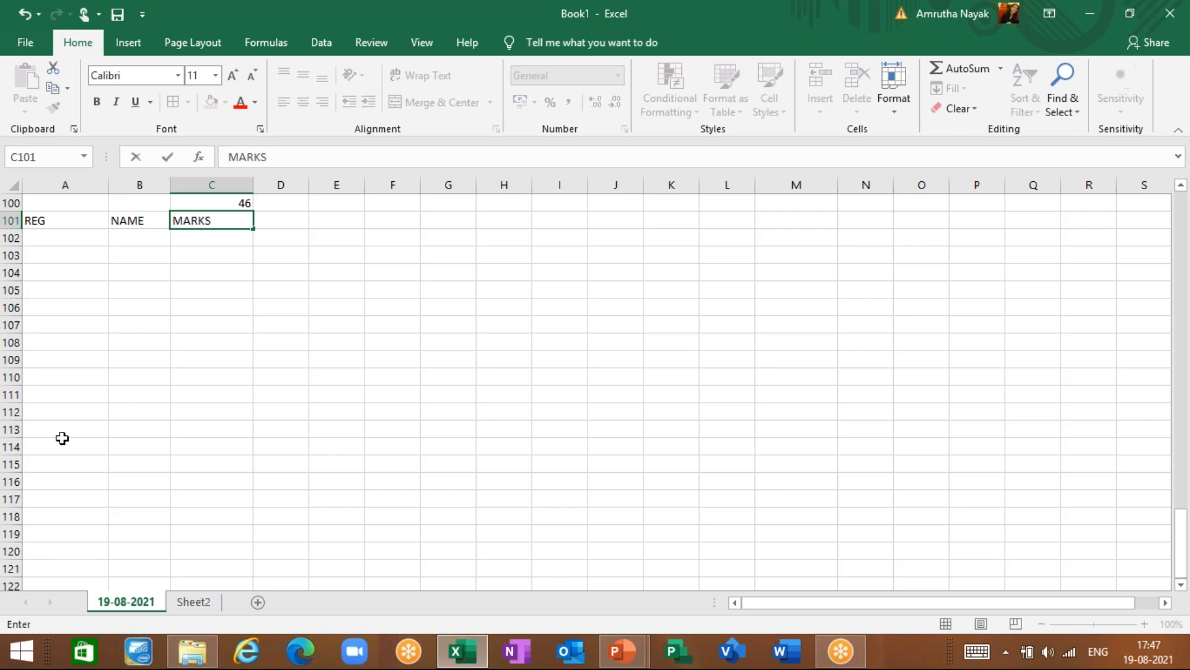
pyautogui.press('Return')
pyautogui.press('Left')
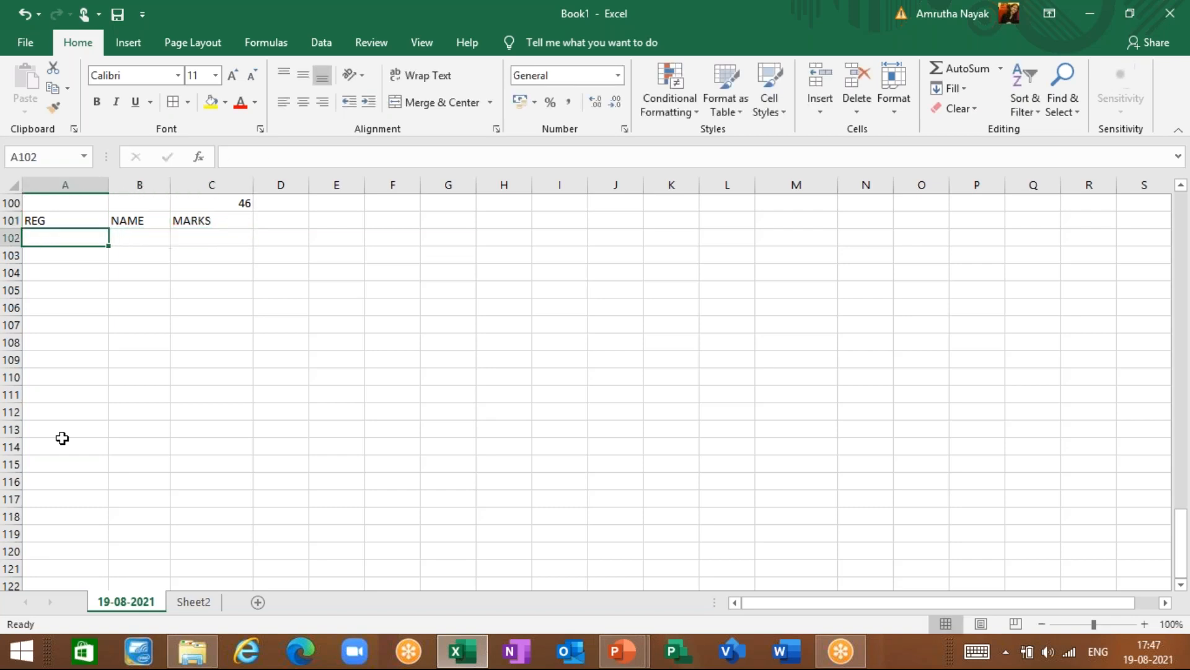
pyautogui.press('Down')
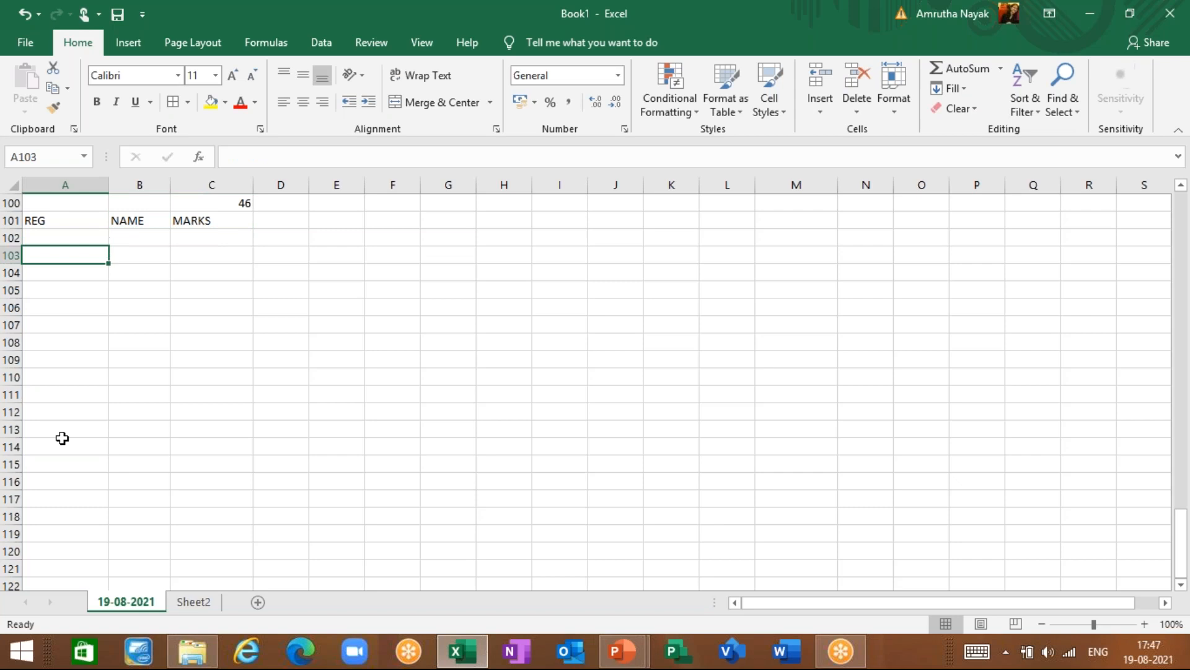
pyautogui.press('Right')
pyautogui.press('Down')
pyautogui.press('Left')
pyautogui.press('Up')
pyautogui.press('Up')
pyautogui.press('Up')
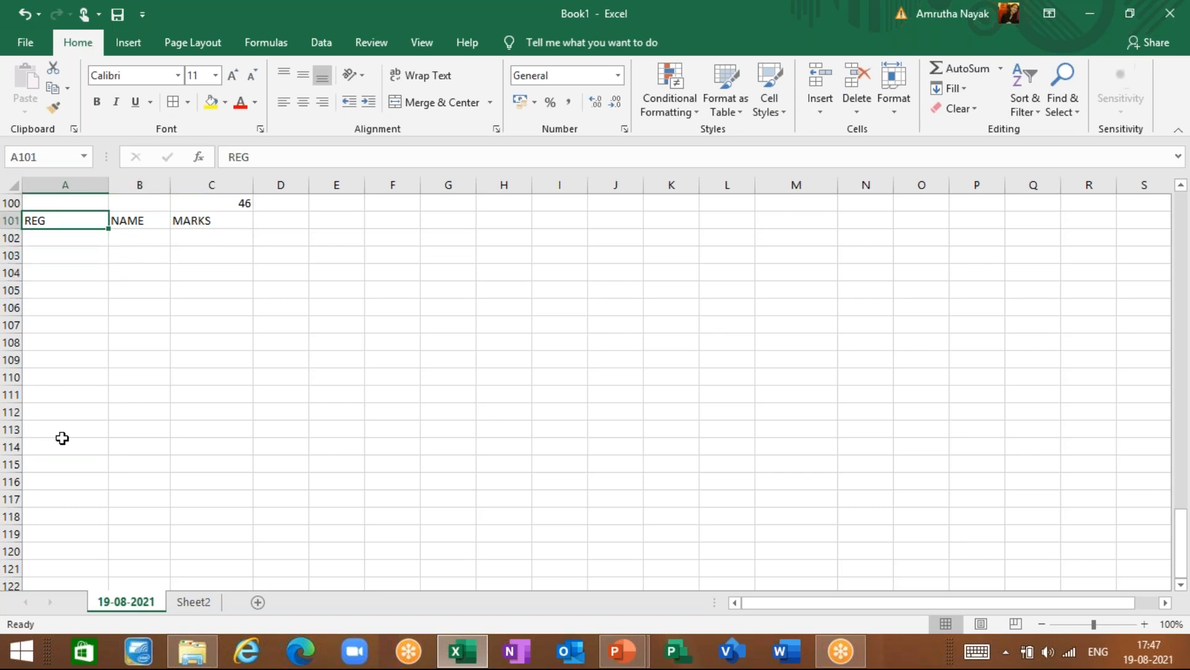
pyautogui.press('Down')
pyautogui.press('Down')
pyautogui.press('Down')
pyautogui.press('Right')
pyautogui.press('Up')
pyautogui.press('Down')
pyautogui.press('Down')
pyautogui.press('Right')
pyautogui.press('Up')
pyautogui.press('Up')
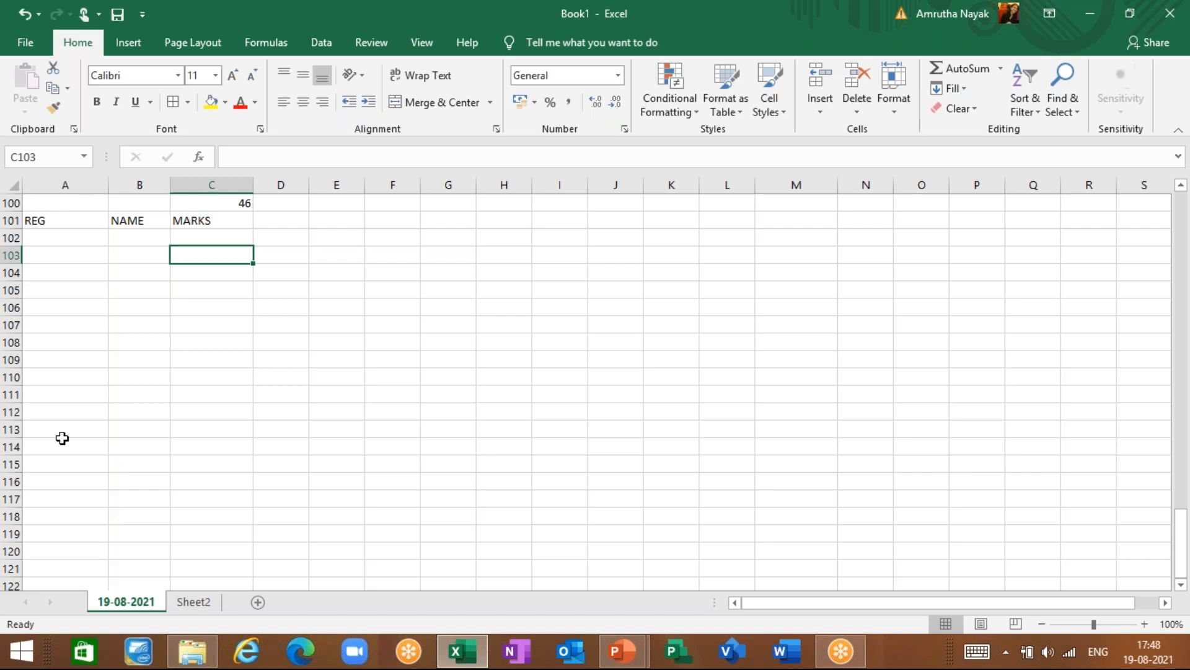
# - Fill the REG column with the numbers 1 to 6 in cells A102 to A107
pyautogui.press('Left')
pyautogui.press('Up')
pyautogui.press('Left')
pyautogui.press('Up')
pyautogui.press('Down')
pyautogui.write('1 2 3 4 5 6')
pyautogui.press('Return')
pyautogui.press('Down')
pyautogui.press('Right')
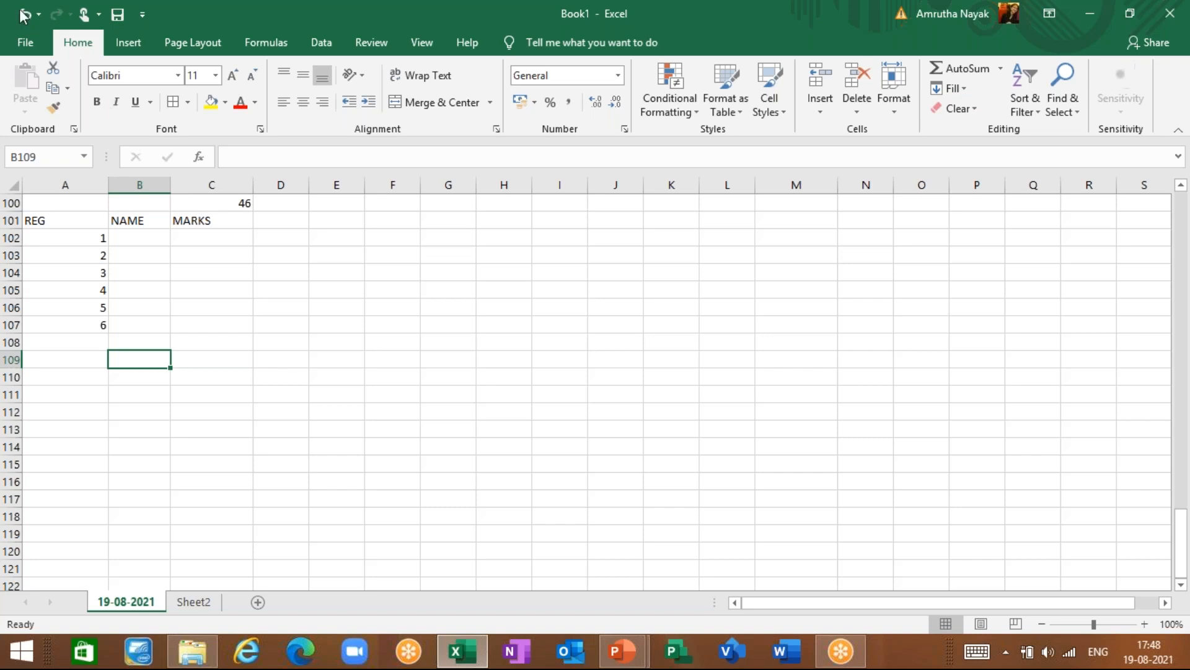
# - Copy the REG, NAME and MARKS table range A101:C110 and paste it at F101
pyautogui.click(51, 221)
pyautogui.moveTo(52, 221); pyautogui.dragTo(226, 360)
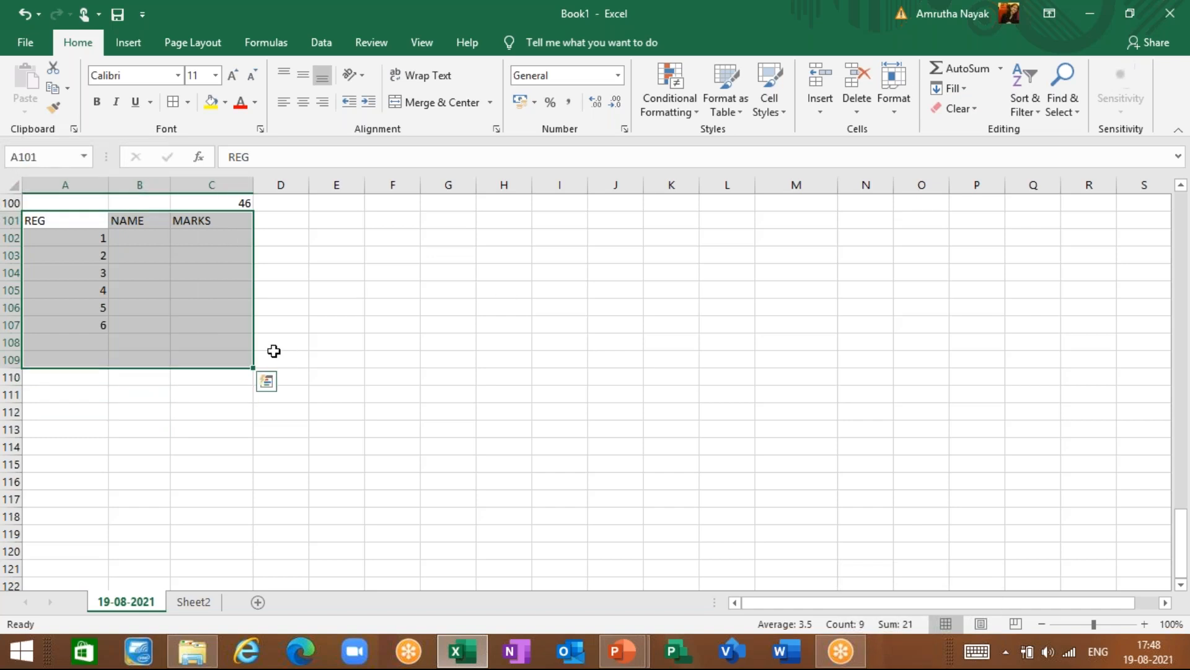
pyautogui.moveTo(53, 223); pyautogui.dragTo(218, 375)
pyautogui.hotkey('ctrl', 'c')
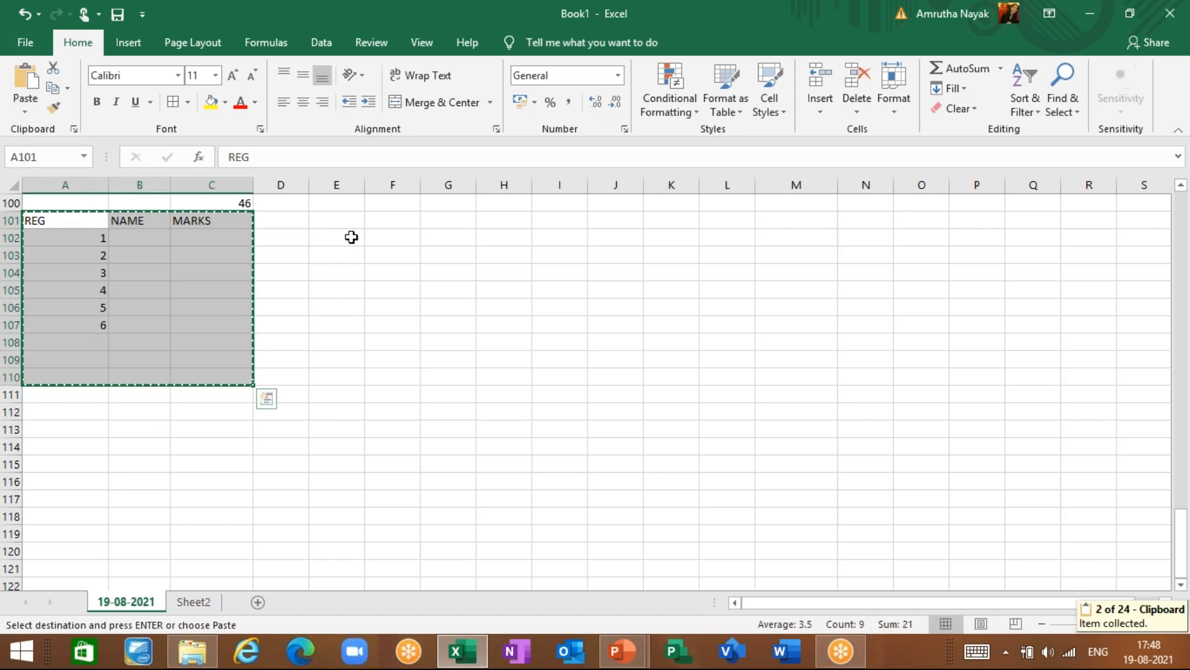
pyautogui.click(389, 234)
pyautogui.click(391, 221)
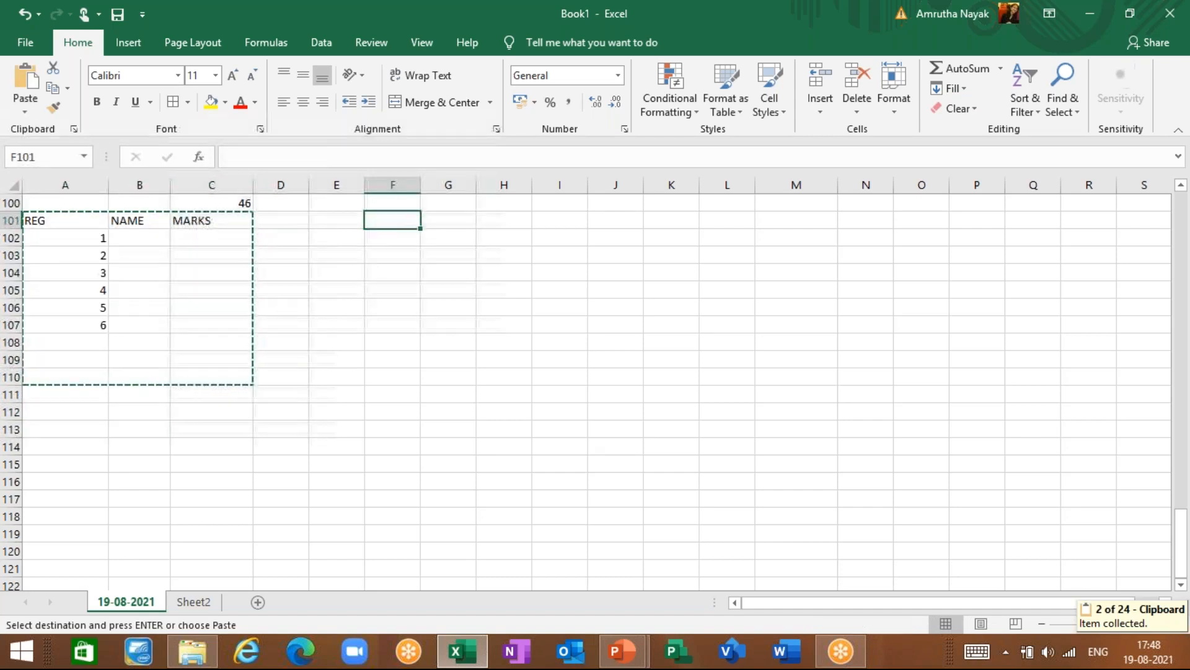
pyautogui.hotkey('ctrl', 'v')
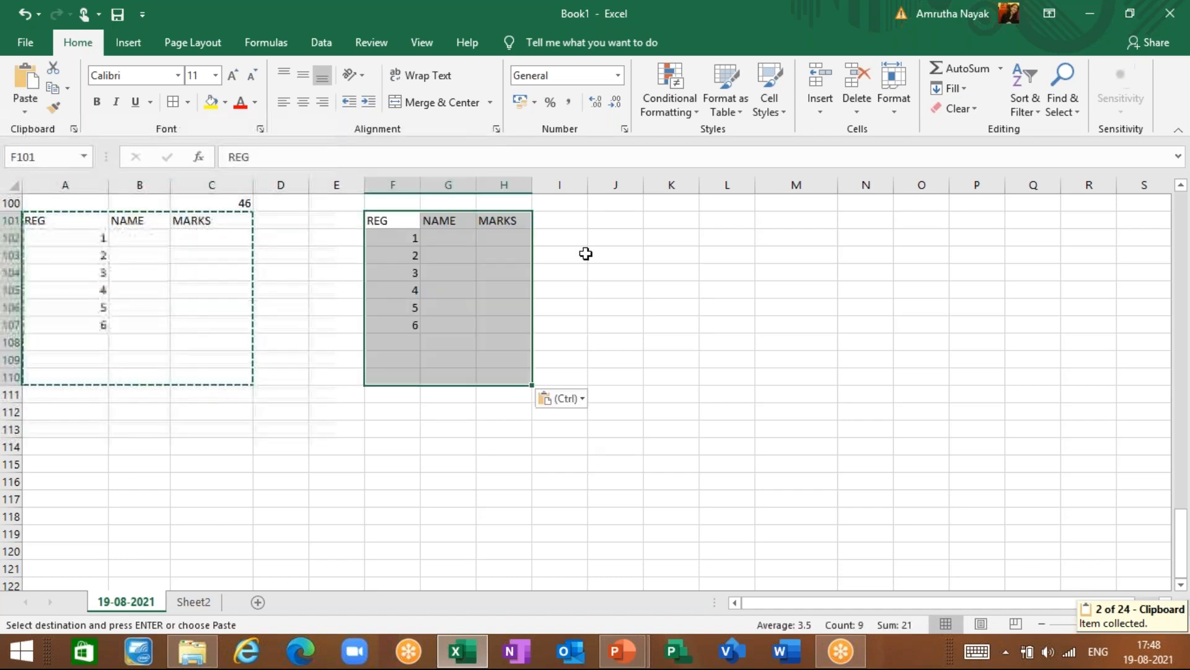
# - Paste further copies of the table at J101, N101, A116 and F116
pyautogui.click(616, 221)
pyautogui.hotkey('ctrl', 'v')
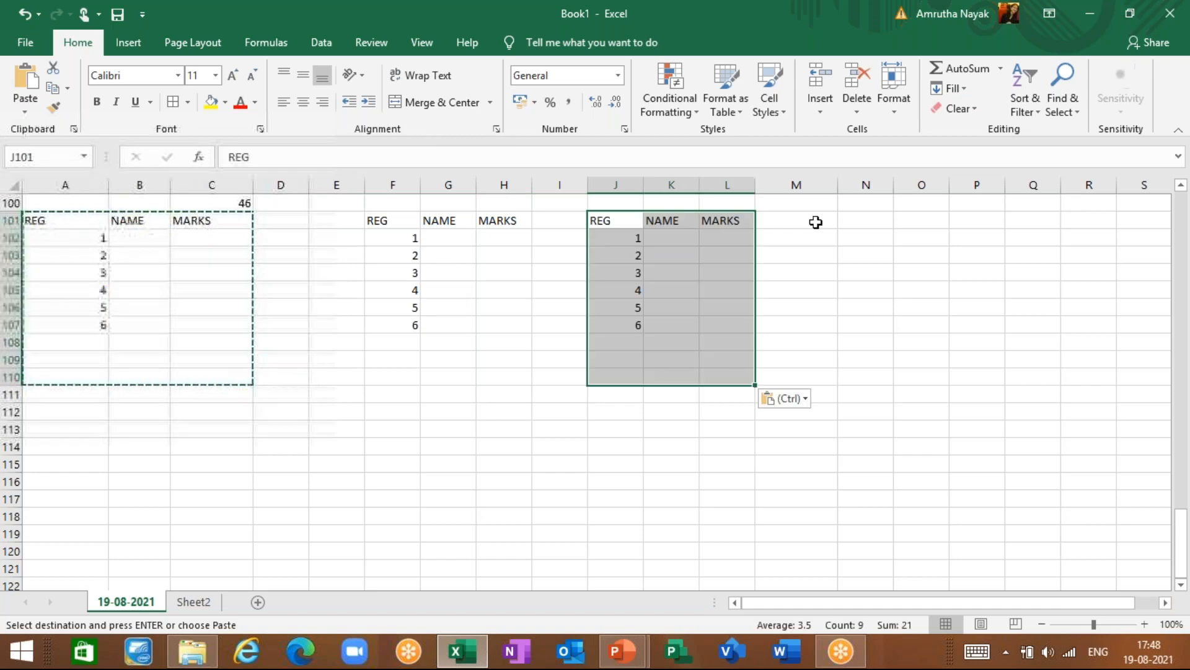
pyautogui.click(882, 221)
pyautogui.hotkey('ctrl', 'v')
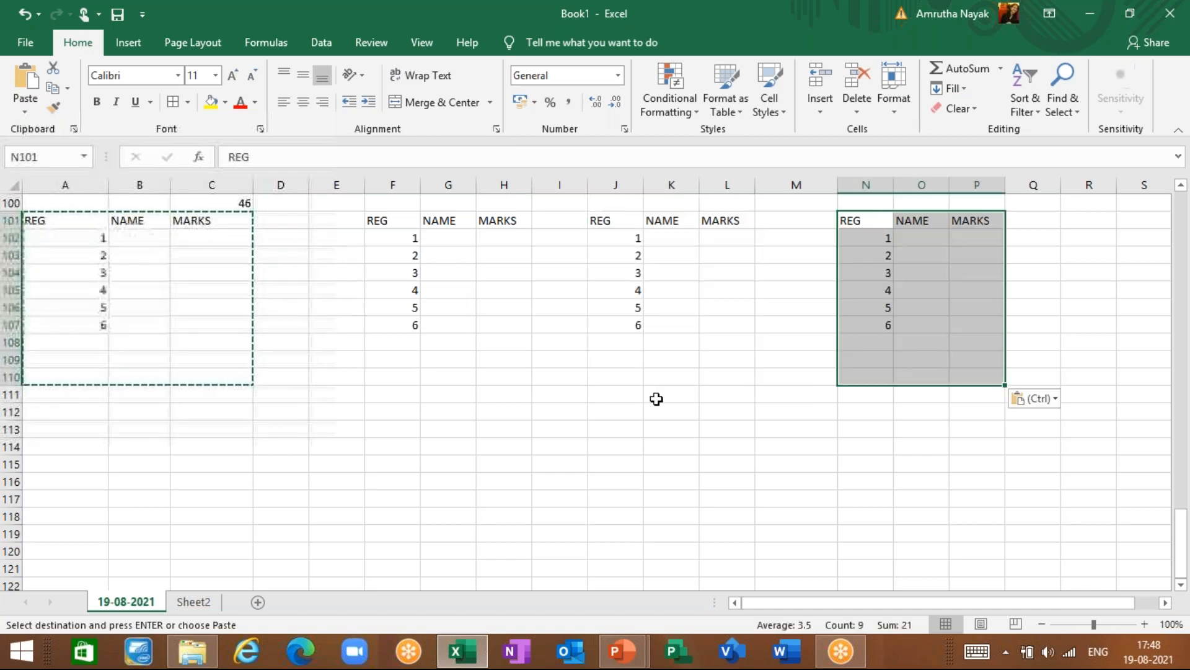
pyautogui.click(67, 482)
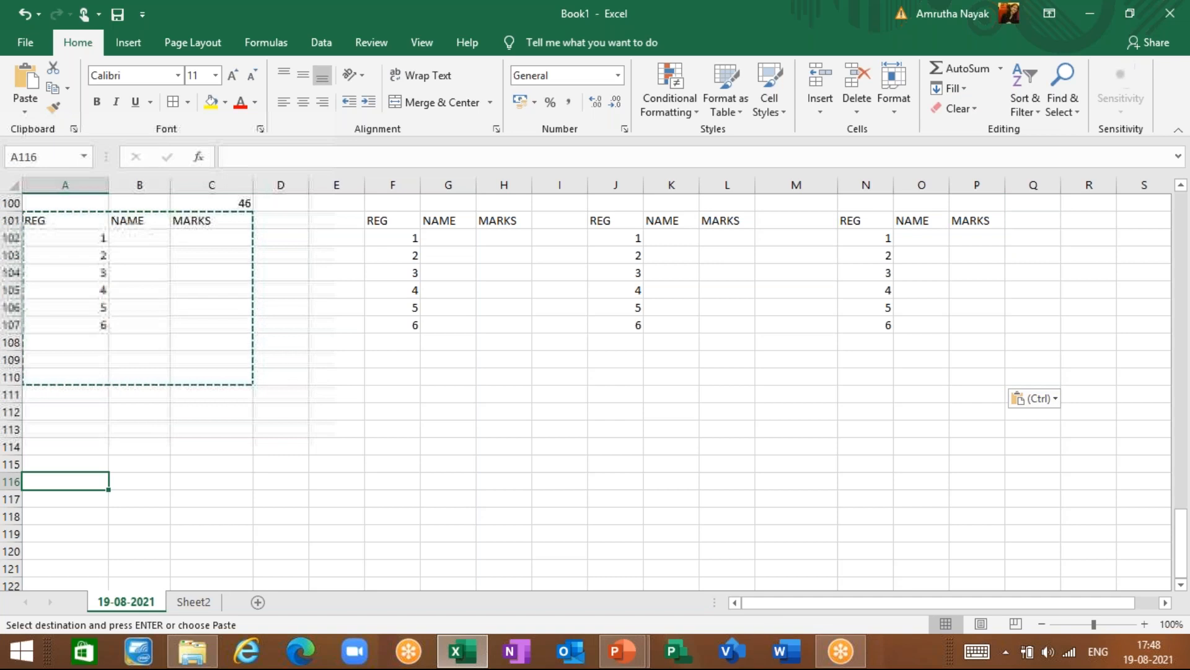
pyautogui.hotkey('ctrl', 'v')
pyautogui.click(378, 482)
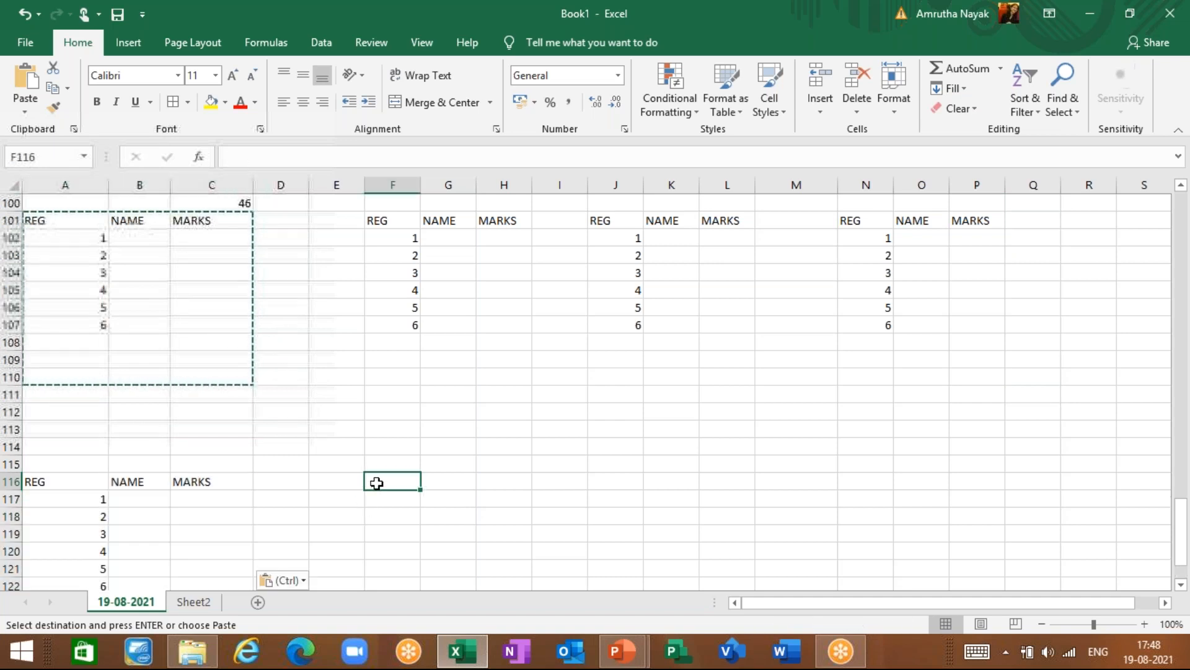
pyautogui.hotkey('ctrl', 'v')
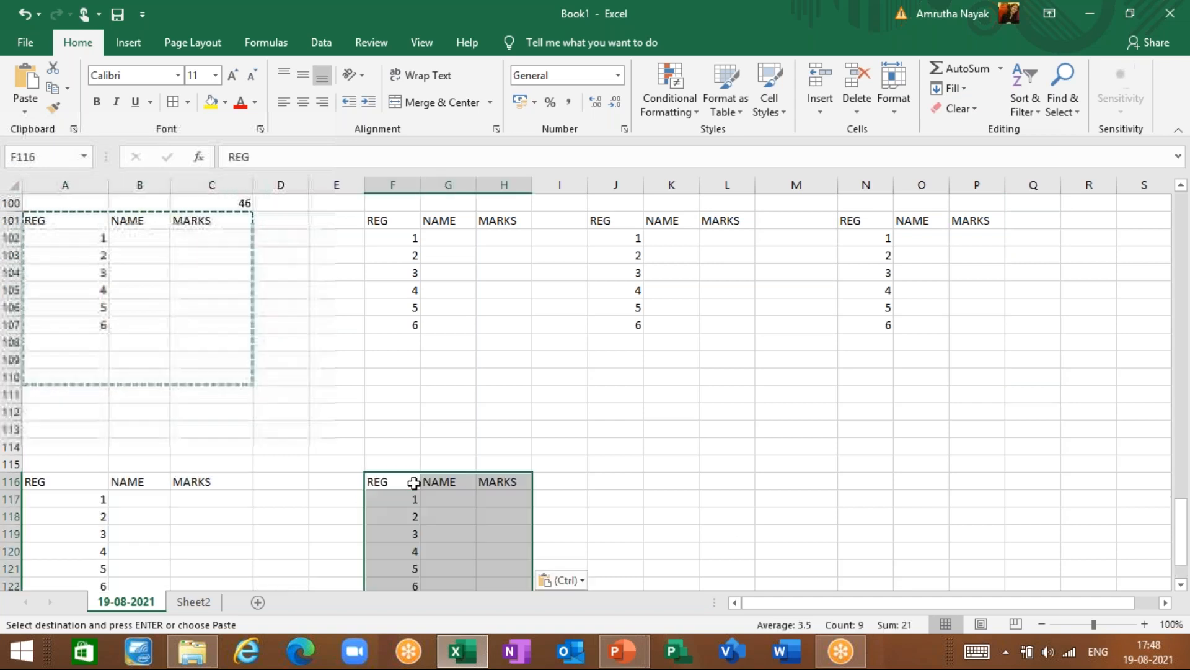
pyautogui.click(685, 494)
pyautogui.press('ctrl')
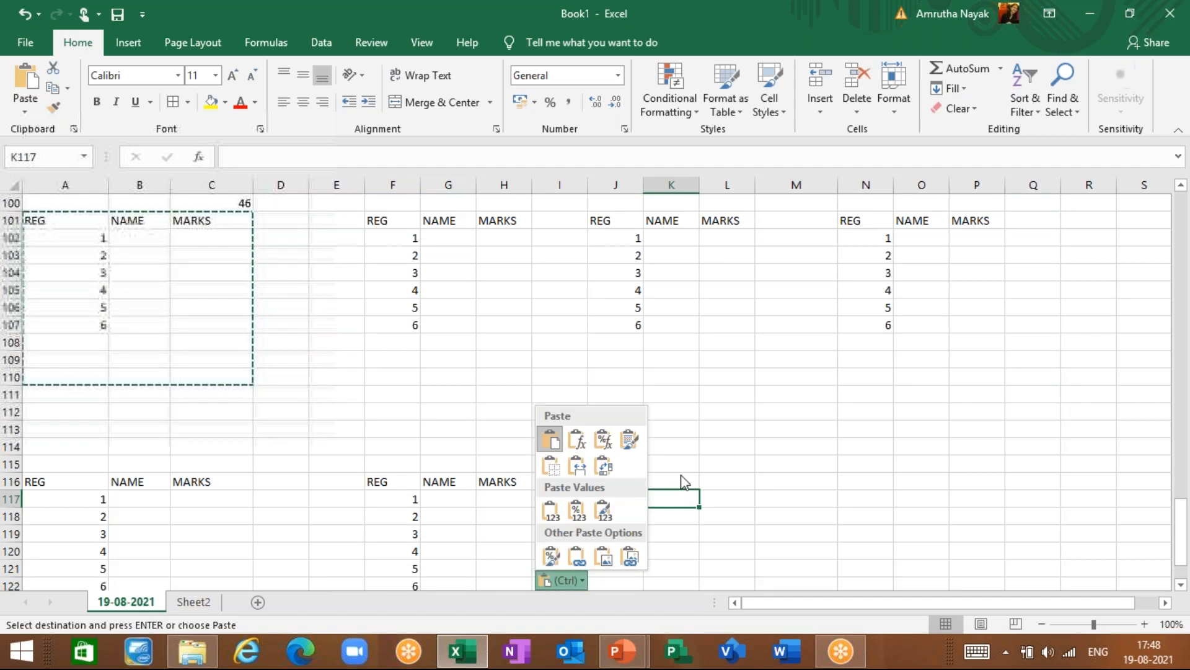
pyautogui.press('ctrl')
# - Look over the earlier tables up to the sheet's first row and view the available paste options without pasting
pyautogui.scroll(6, 234, 313)
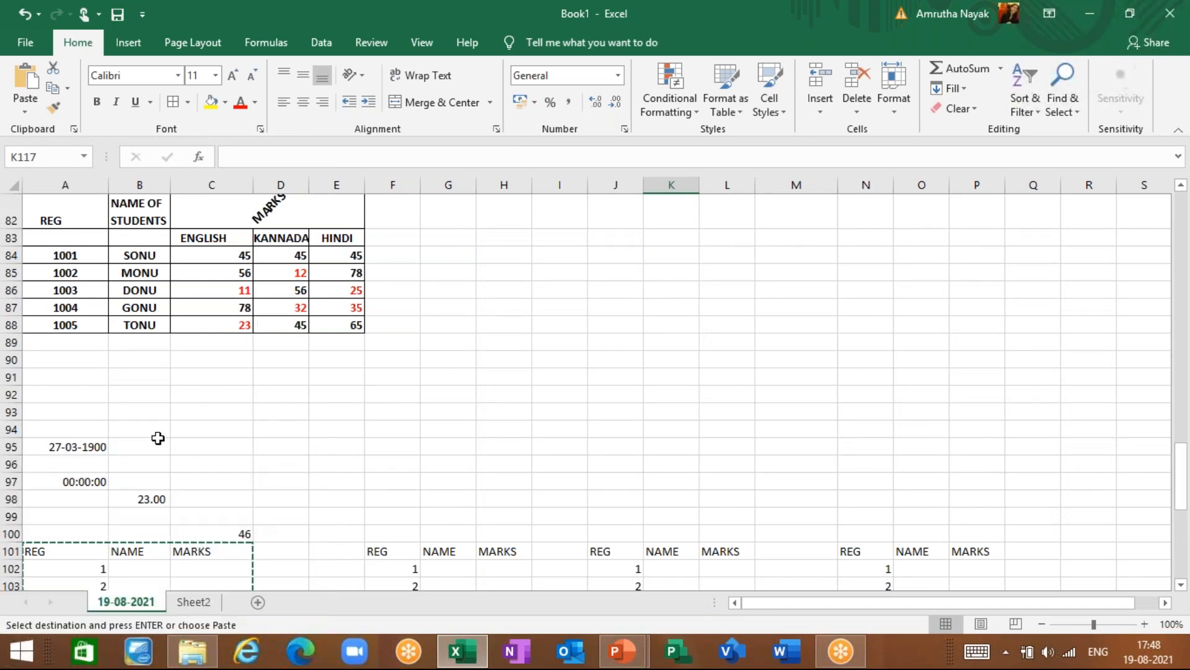
pyautogui.scroll(6, 158, 438)
pyautogui.scroll(15, 157, 438)
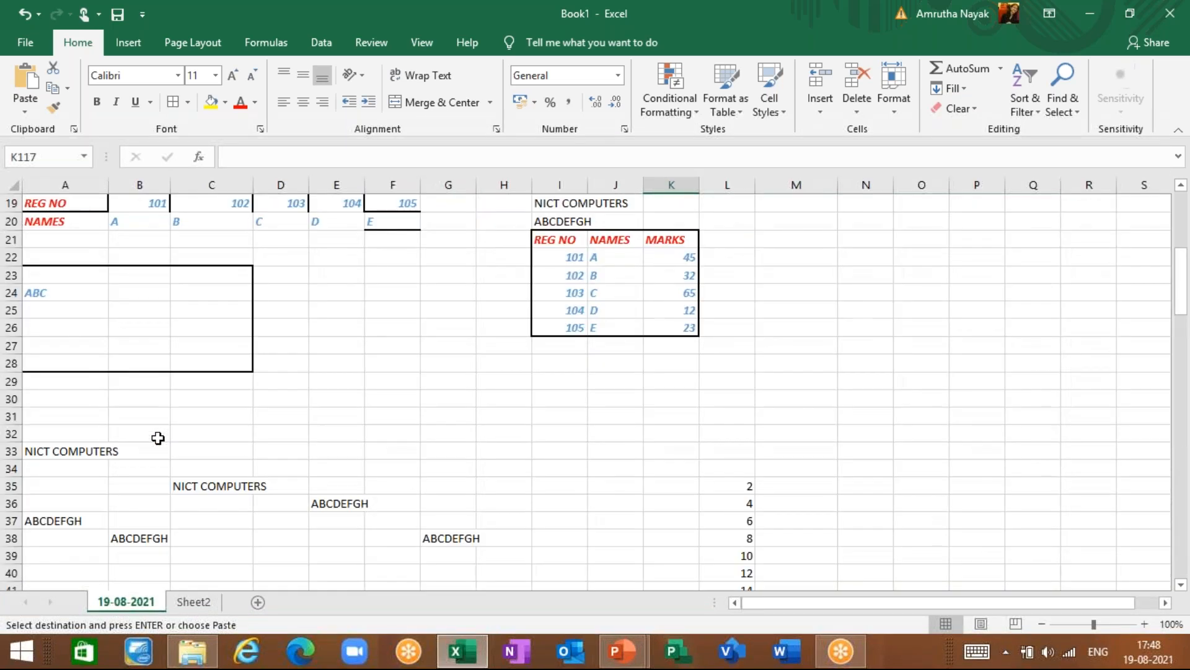
pyautogui.scroll(-6, 157, 438)
pyautogui.scroll(12, 158, 438)
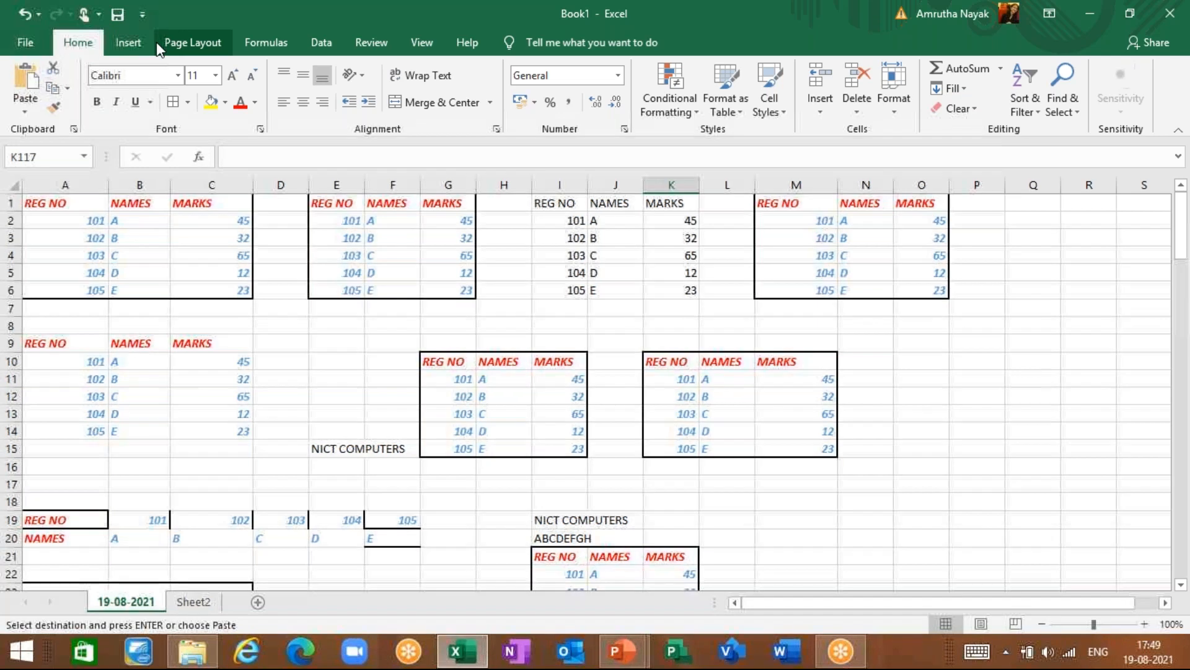
pyautogui.click(25, 110)
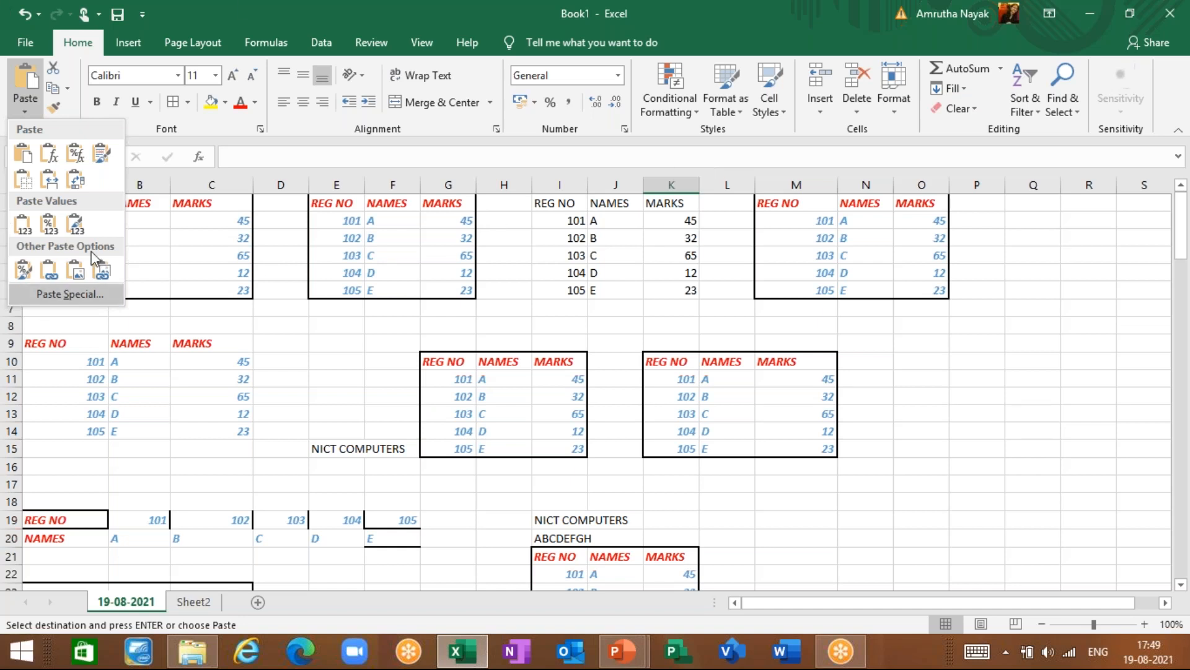
pyautogui.click(15, 111)
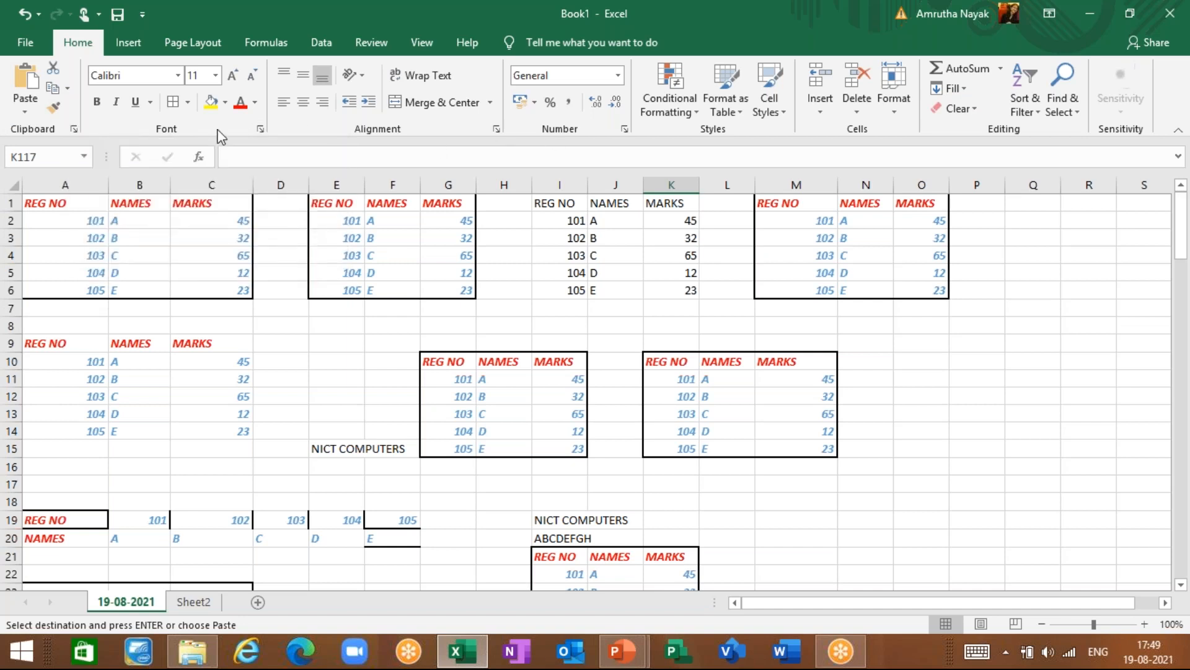
# - View the copied items held in the Office Clipboard and the available text orientation options without applying any
pyautogui.click(74, 129)
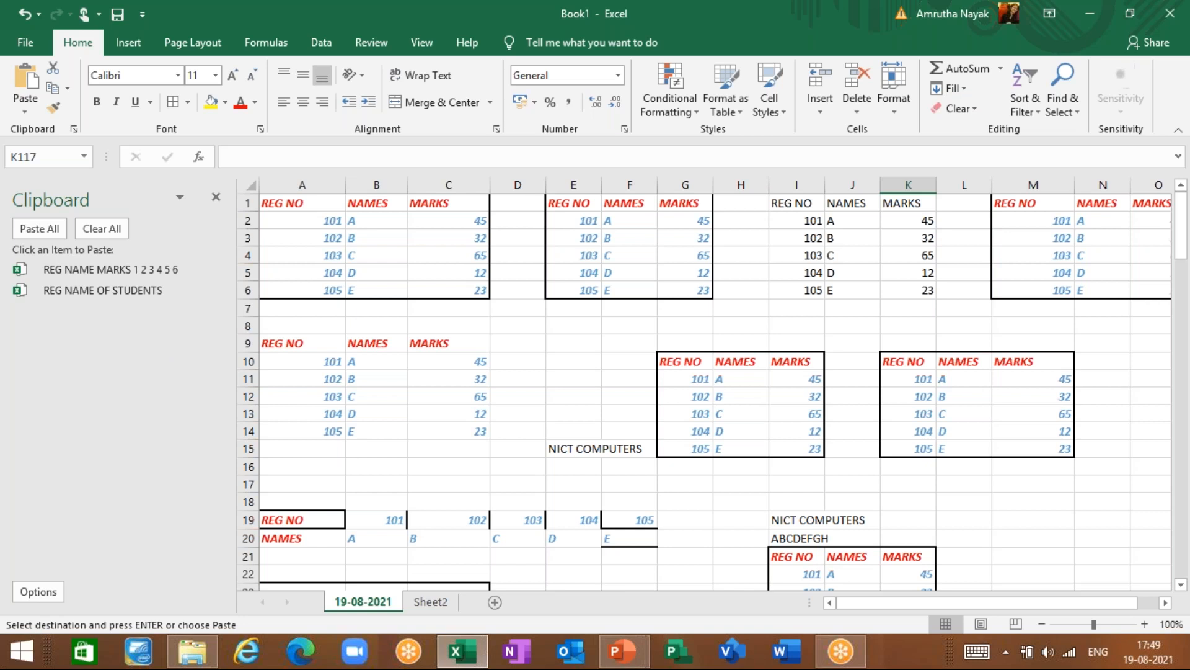
pyautogui.click(216, 198)
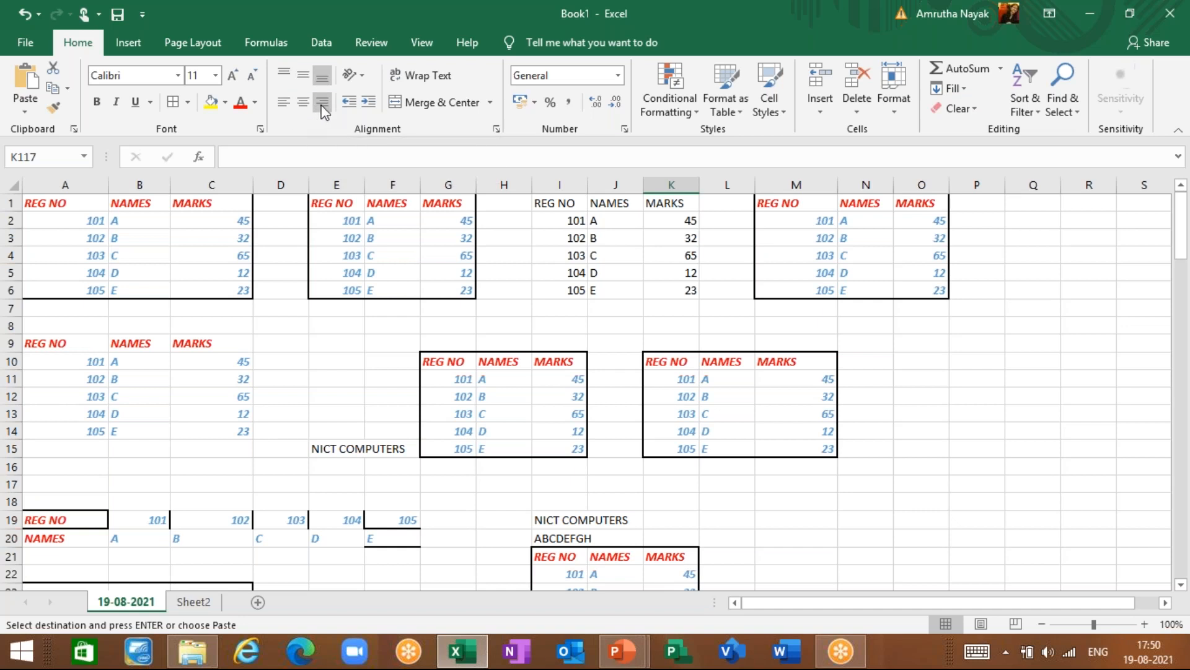
pyautogui.click(366, 76)
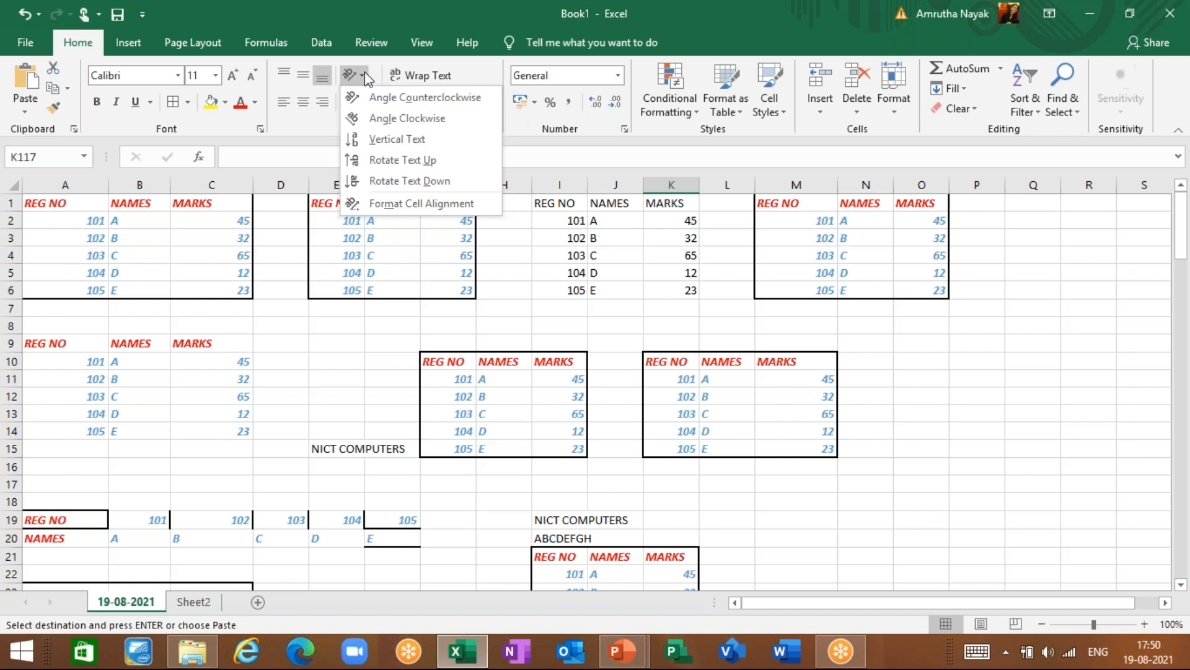
pyautogui.click(365, 73)
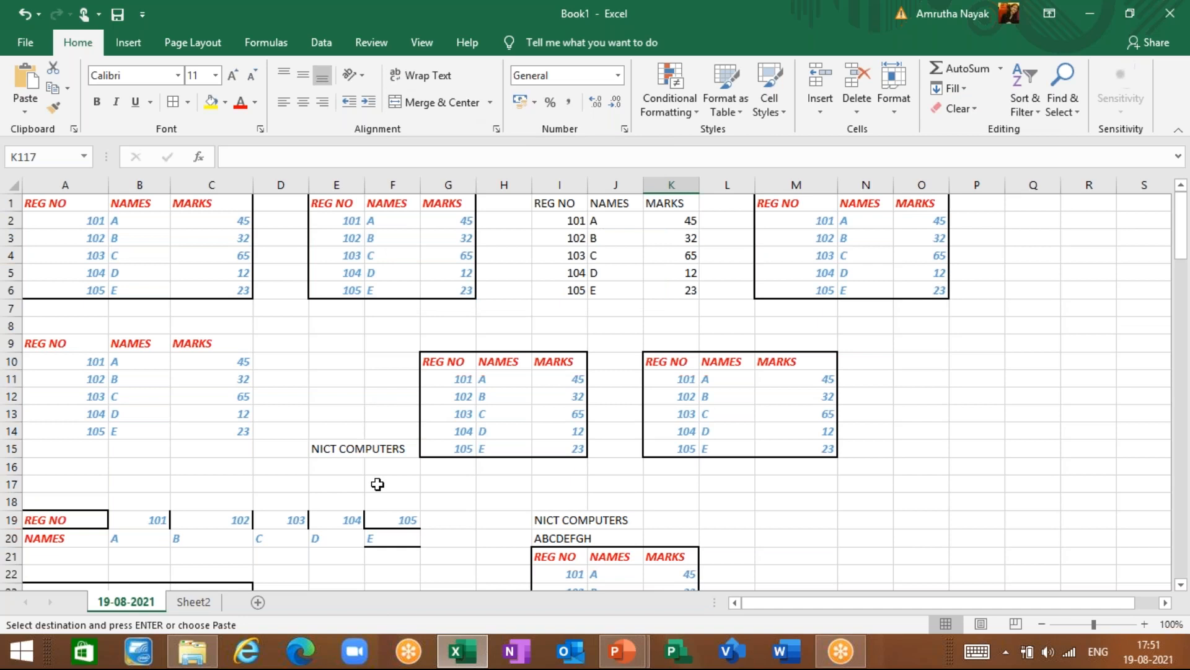
# - Merge and center the NICT COMPUTERS text across C35:F35 and the one in row 33 across A33:C33
pyautogui.scroll(-9, 377, 484)
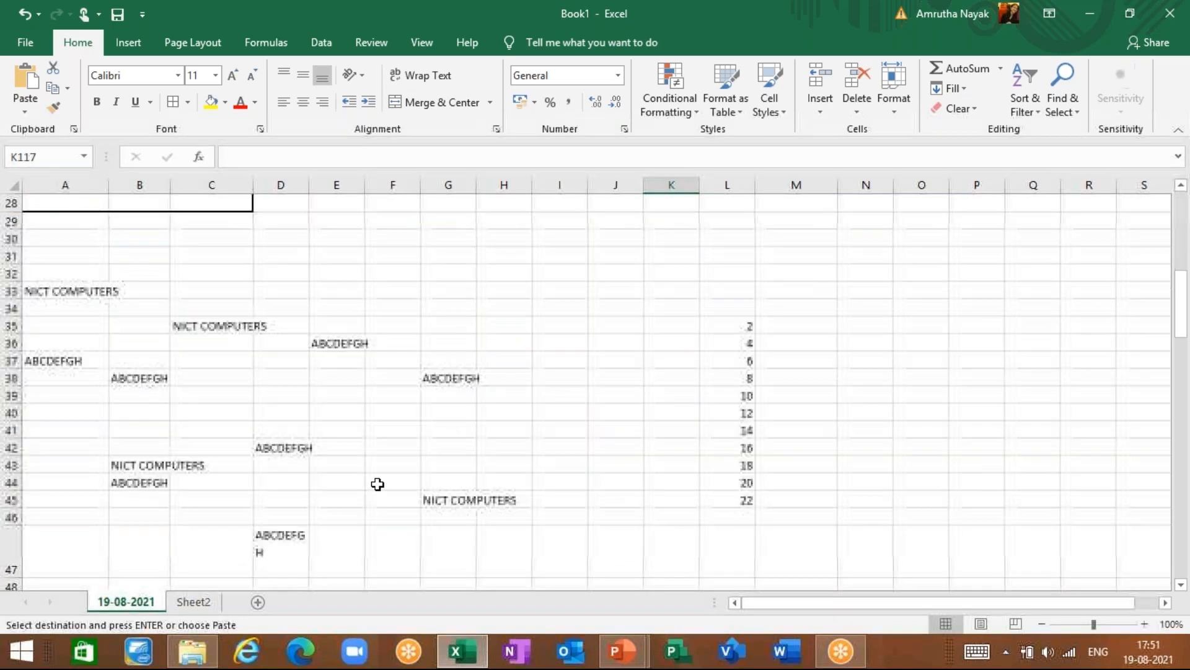
pyautogui.moveTo(200, 329); pyautogui.dragTo(392, 327)
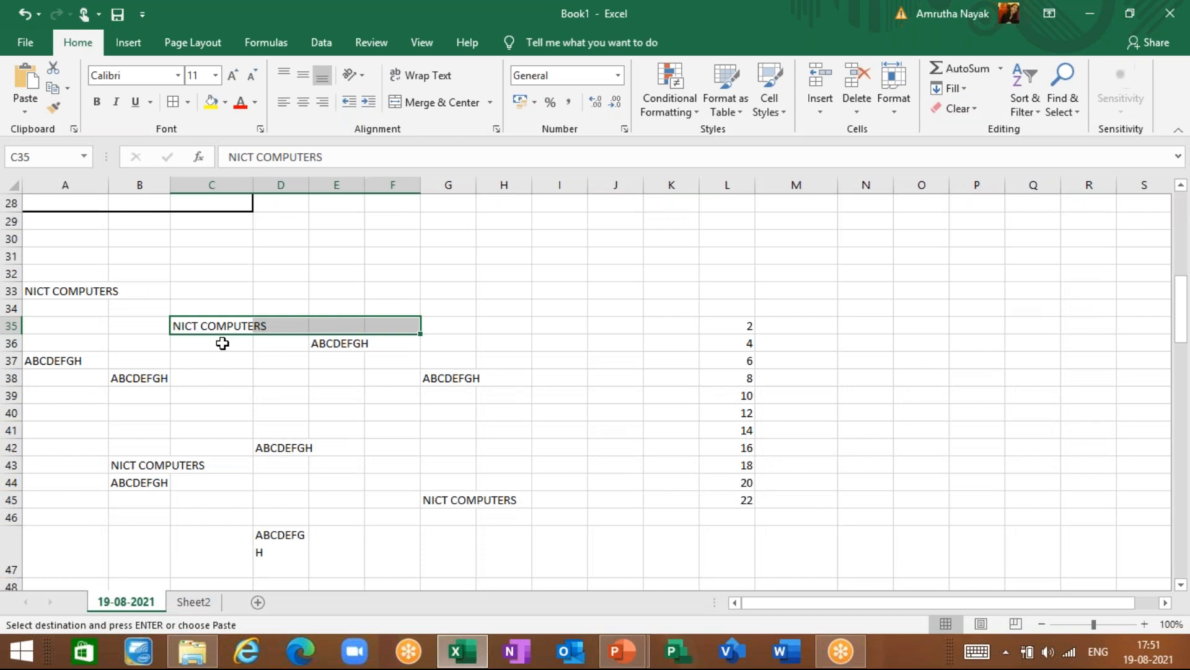
pyautogui.click(432, 102)
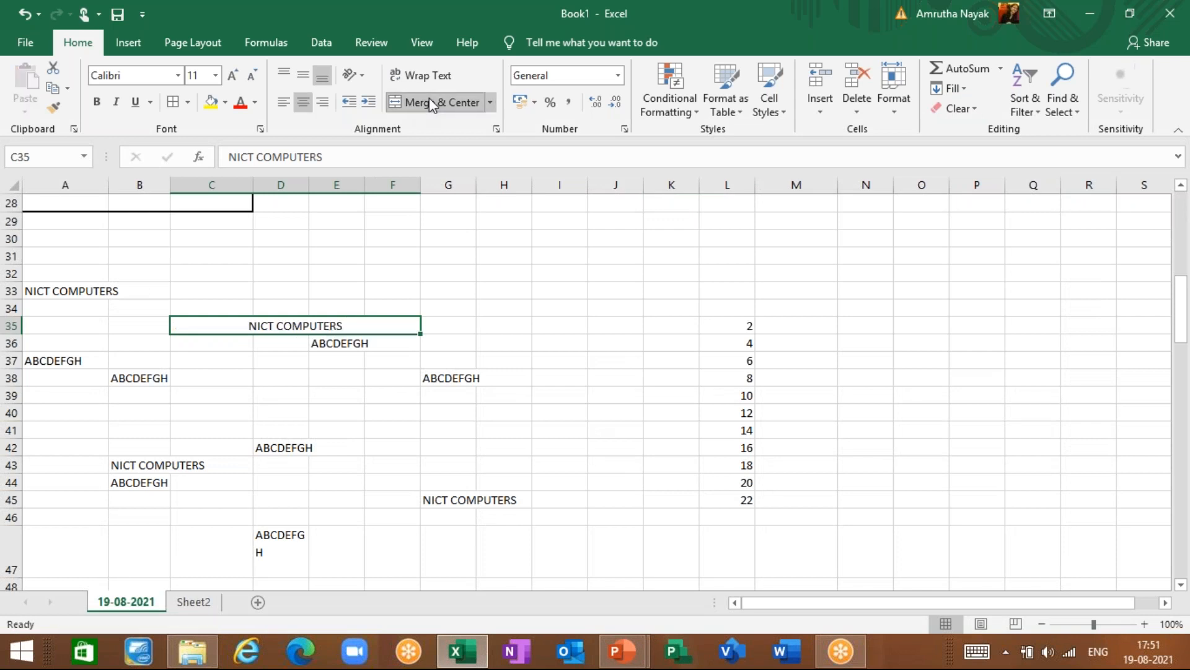
pyautogui.click(312, 347)
pyautogui.click(246, 330)
pyautogui.moveTo(91, 289); pyautogui.dragTo(234, 289)
pyautogui.click(441, 103)
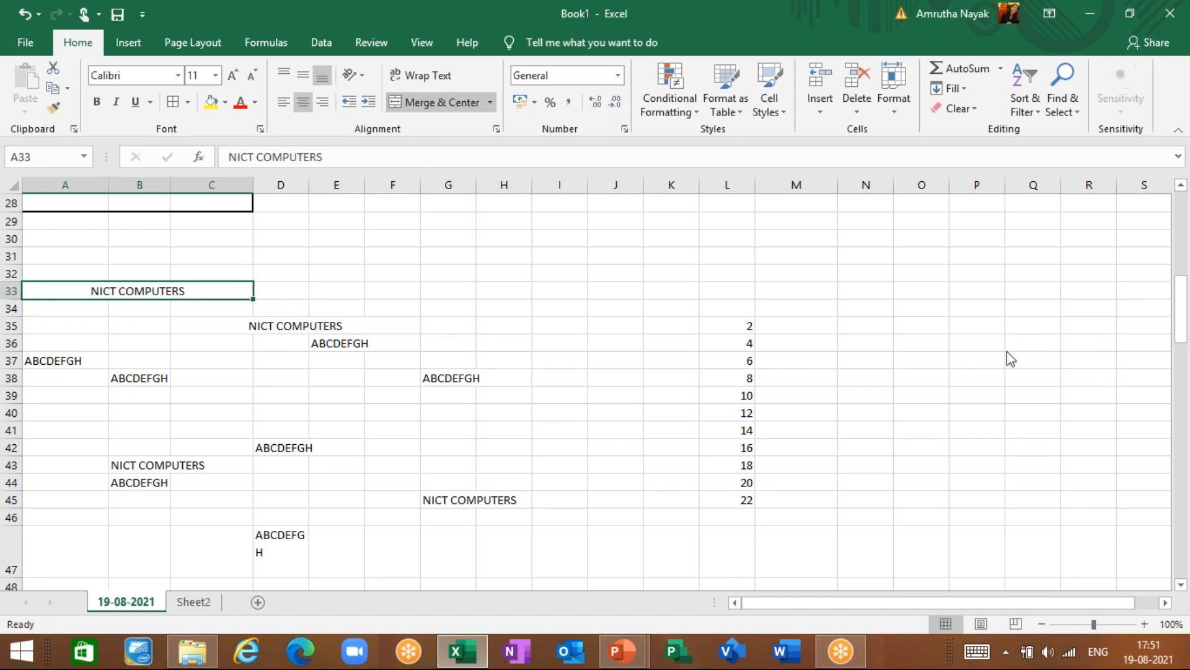
pyautogui.click(577, 291)
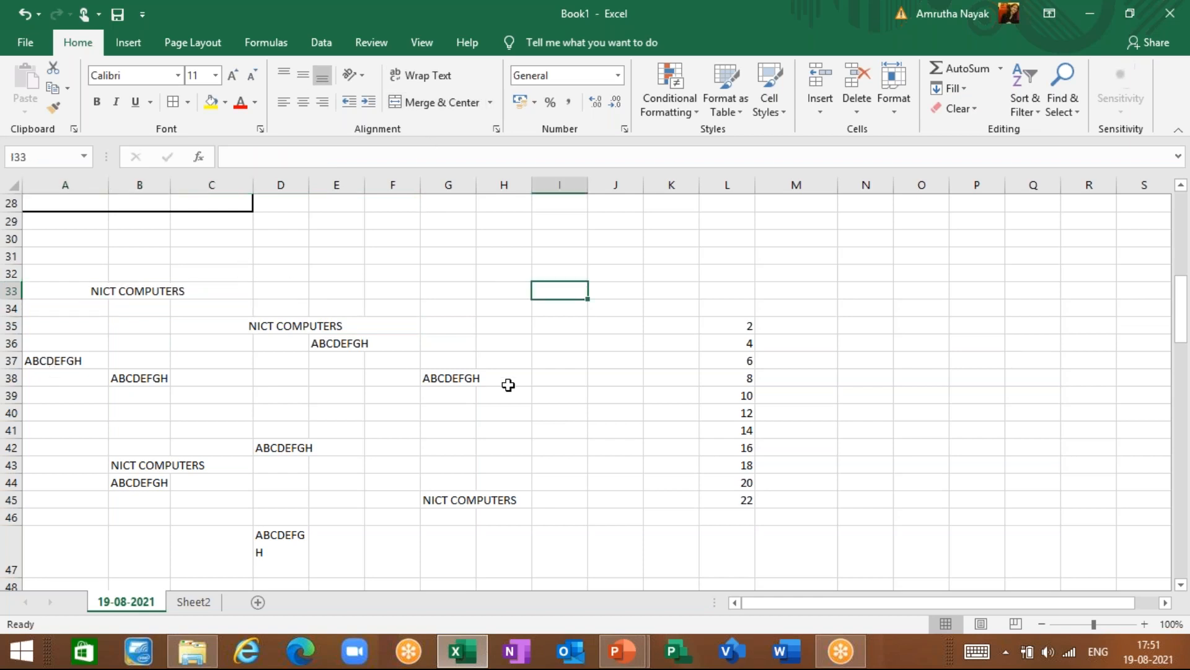
# - Look over the earlier tables, the filled series and the student marks table in rows 82 to 88
pyautogui.scroll(6, 508, 385)
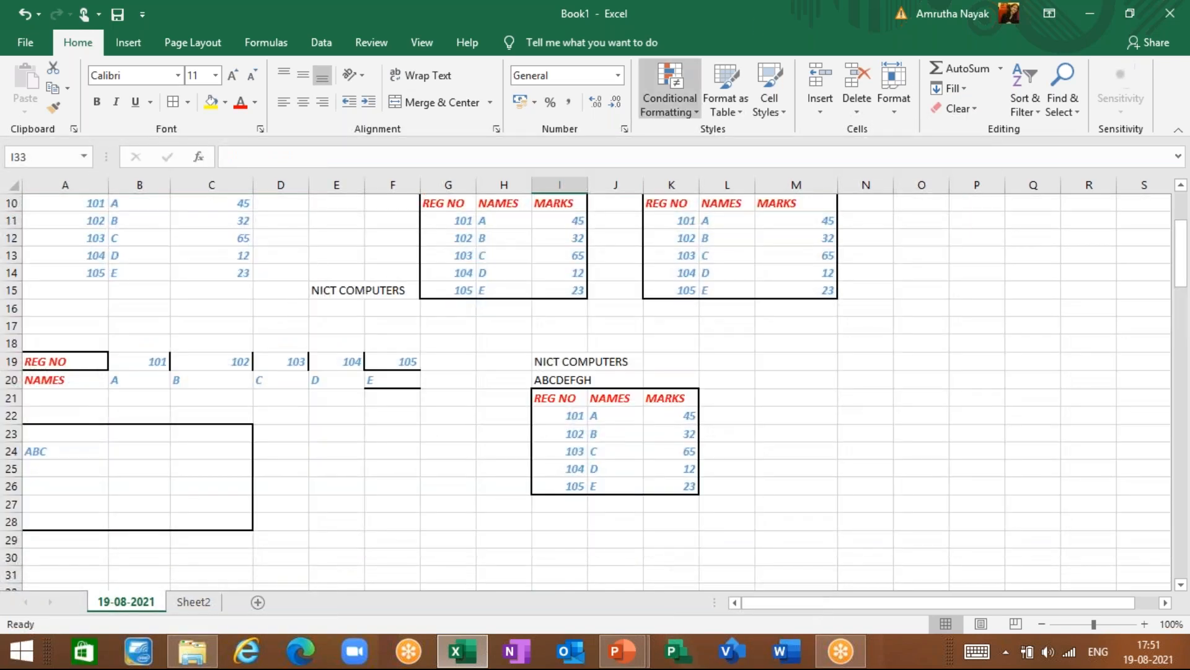
pyautogui.scroll(-6, 300, 439)
pyautogui.scroll(-9, 301, 439)
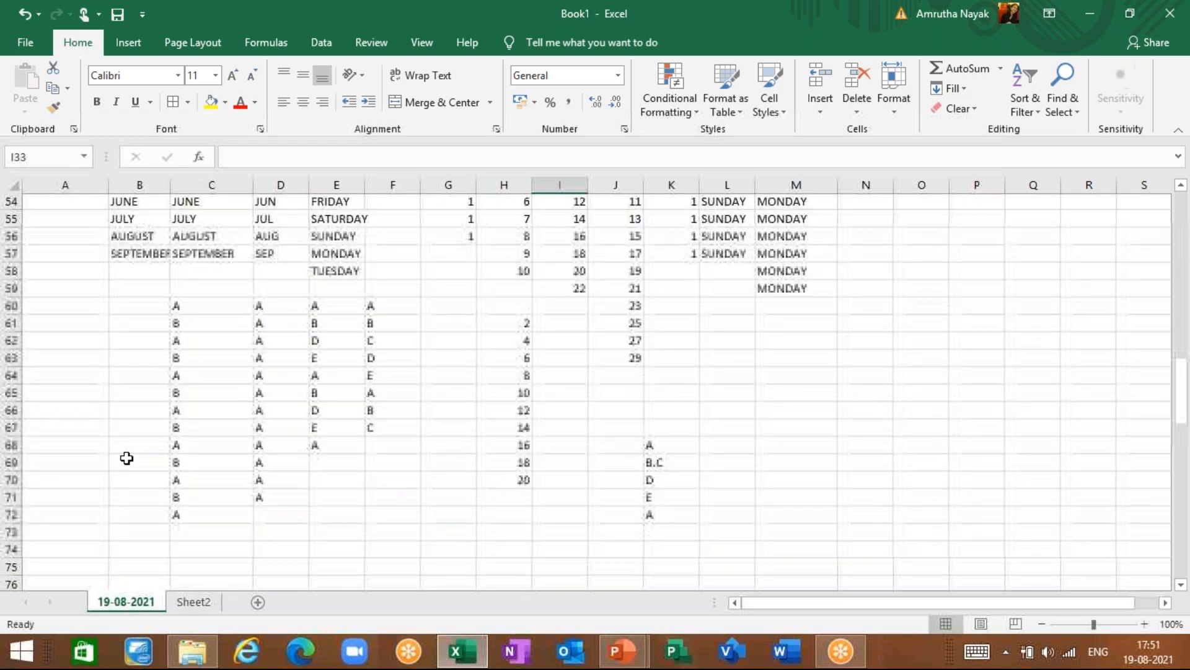
pyautogui.scroll(-3, 127, 458)
pyautogui.scroll(-12, 127, 459)
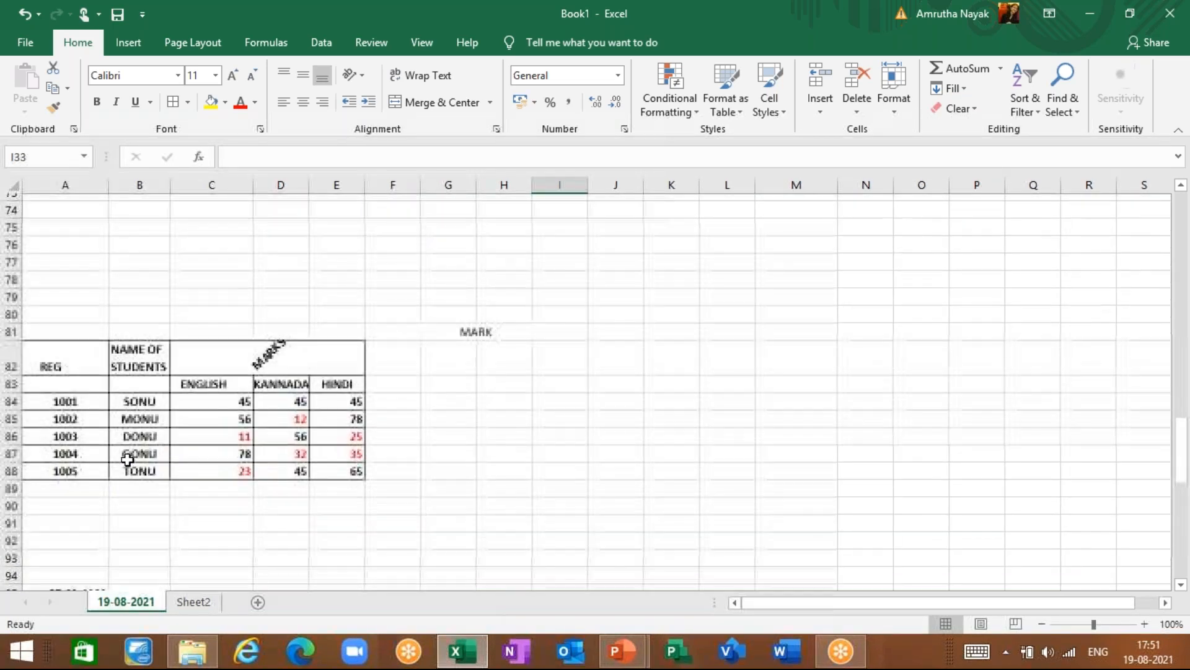
pyautogui.scroll(6, 127, 460)
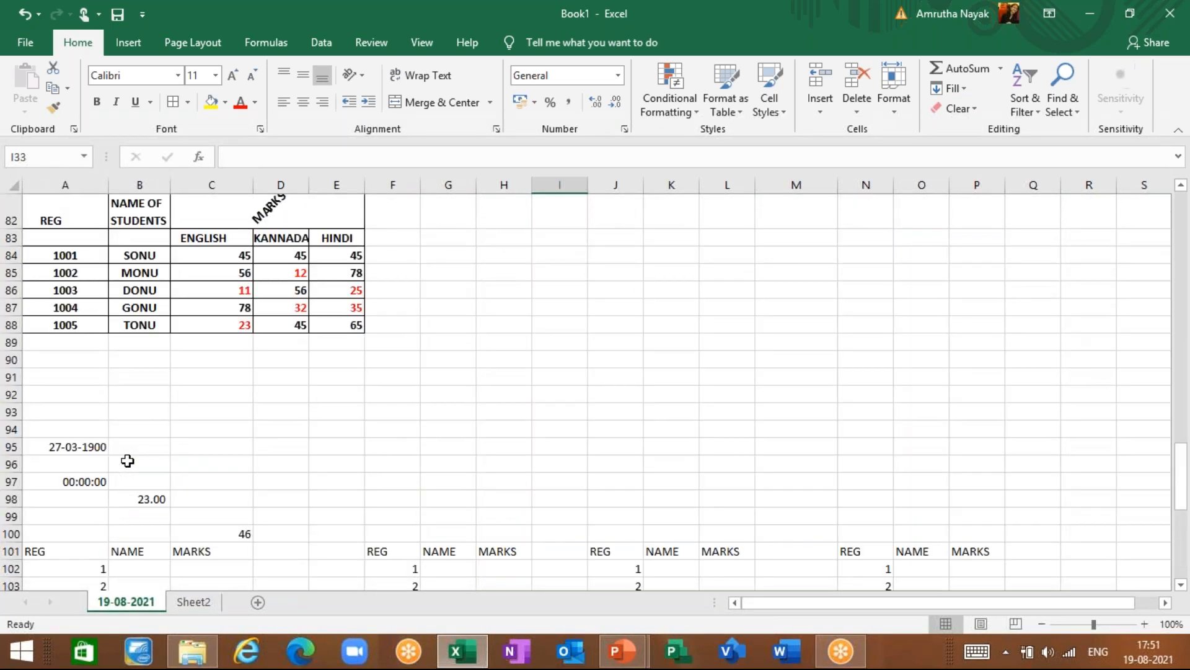
pyautogui.scroll(3, 127, 461)
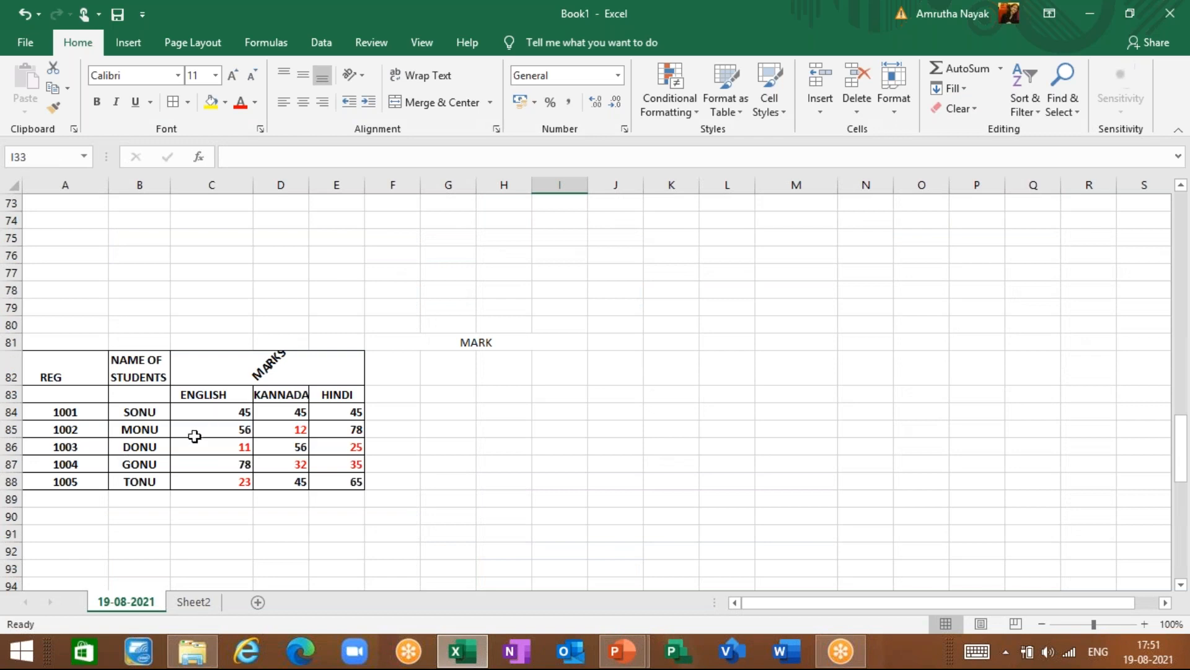
# - View the available number formats and the number categories in Format Cells without applying any
pyautogui.scroll(-3, 195, 436)
pyautogui.click(618, 75)
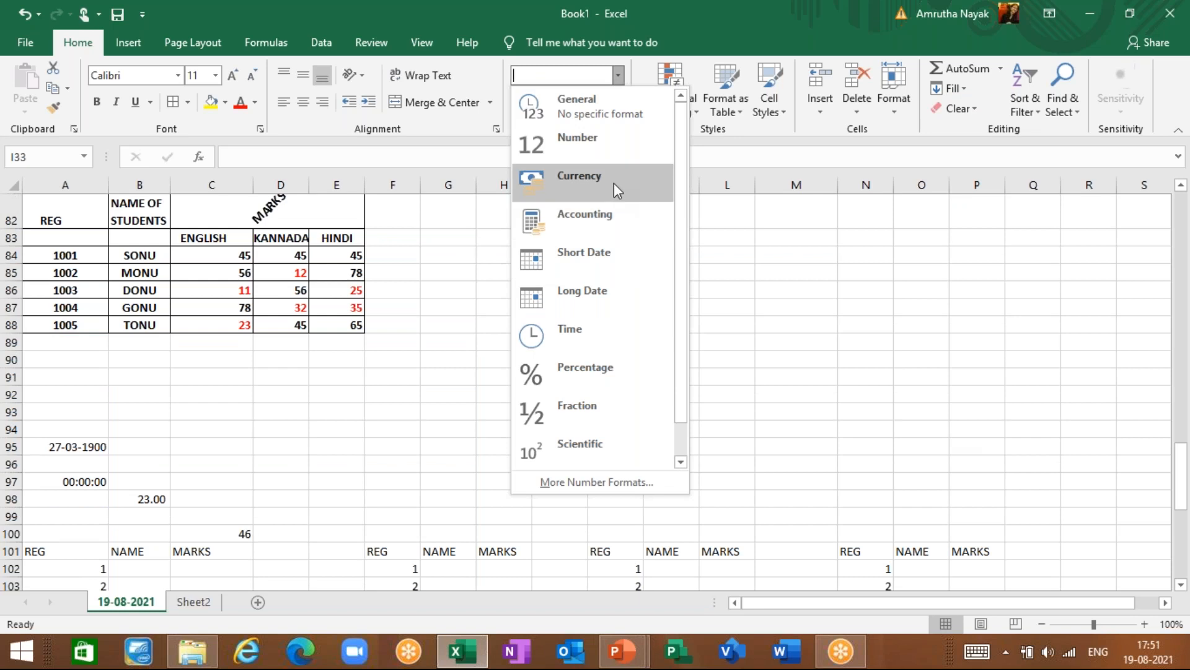
pyautogui.press('Escape')
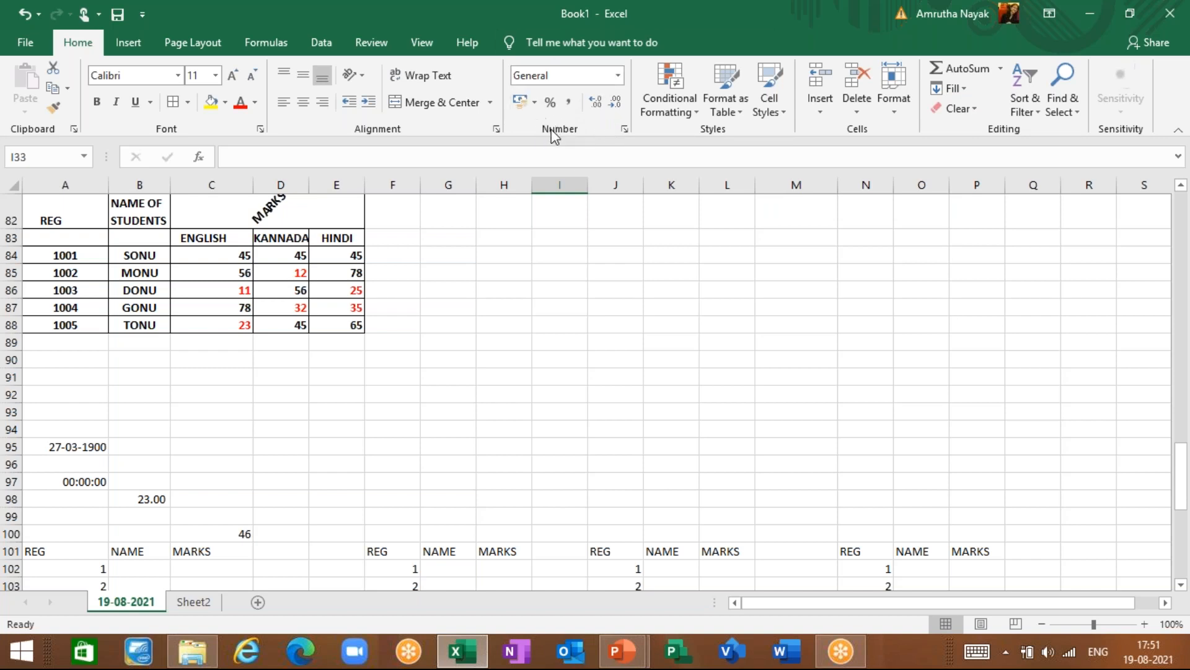
pyautogui.click(620, 75)
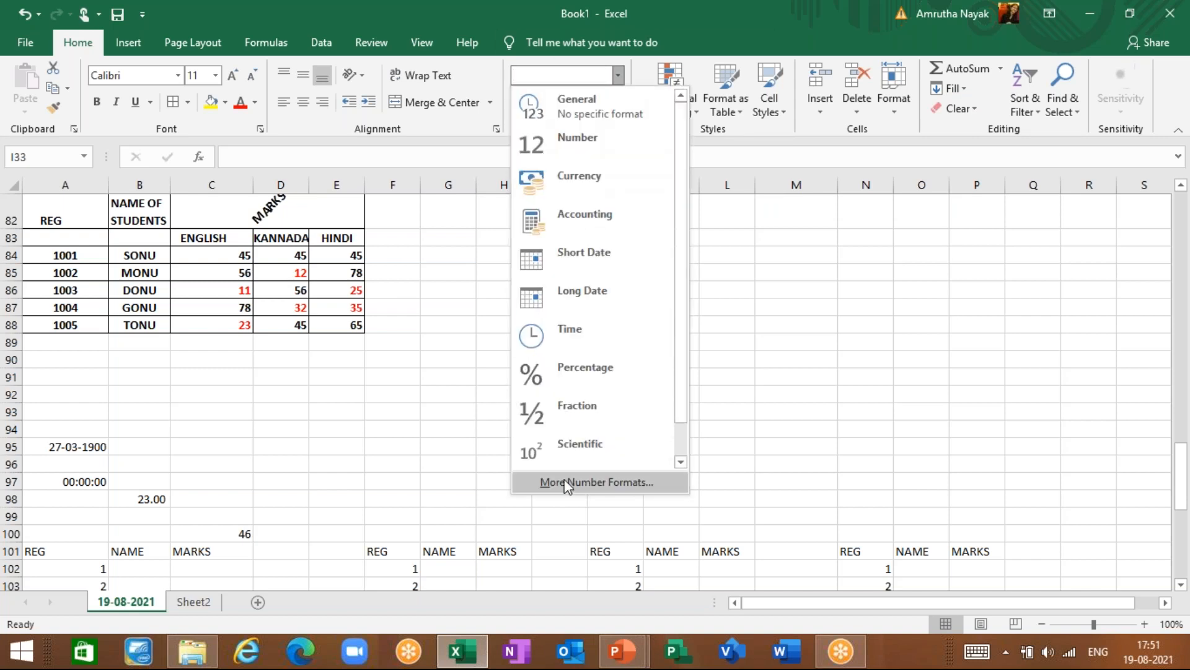
pyautogui.click(564, 479)
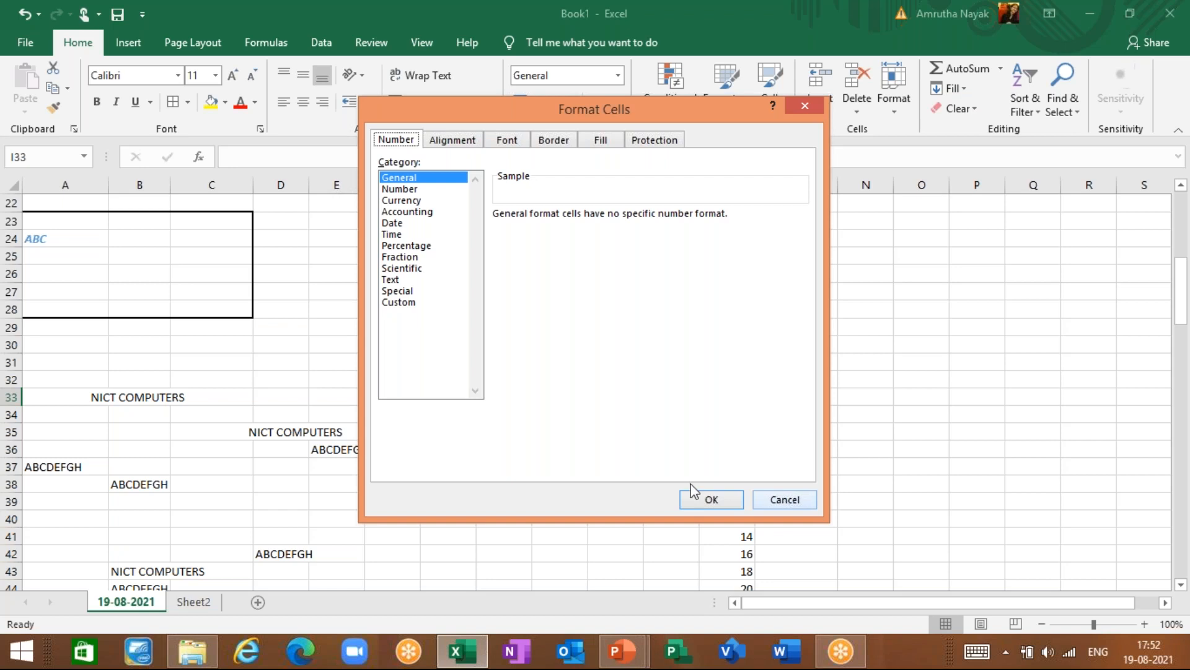
pyautogui.click(790, 498)
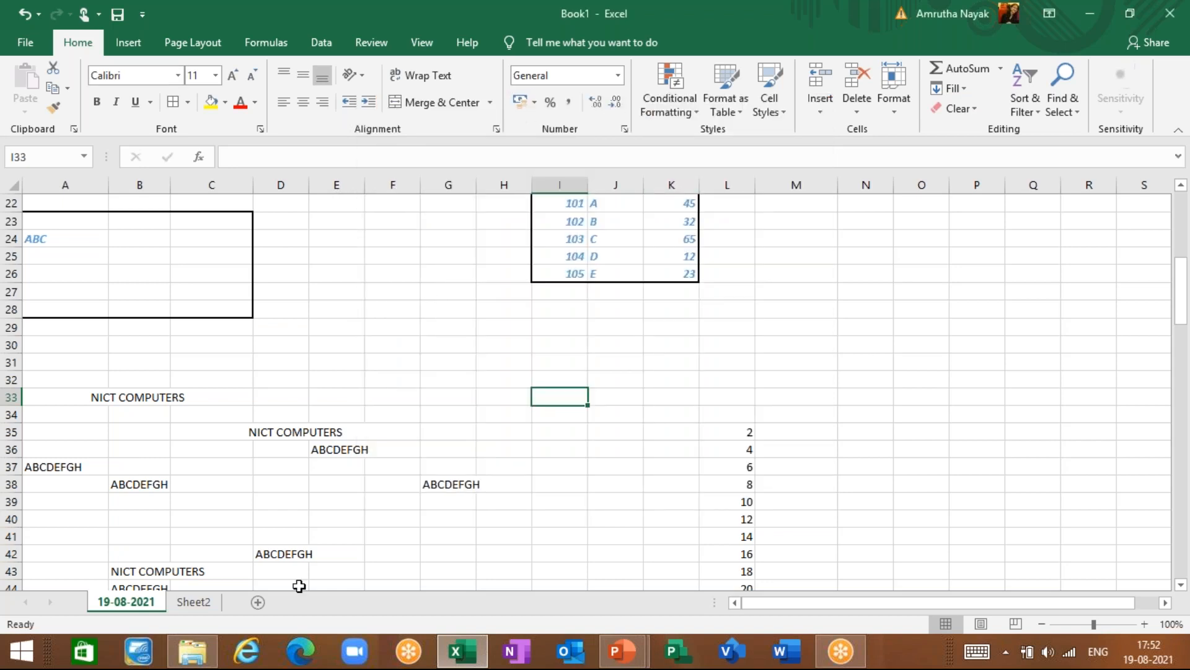
# - Examine the month, weekday, number and letter series filled from row 49 down
pyautogui.scroll(-2, 296, 498)
pyautogui.scroll(-13, 296, 497)
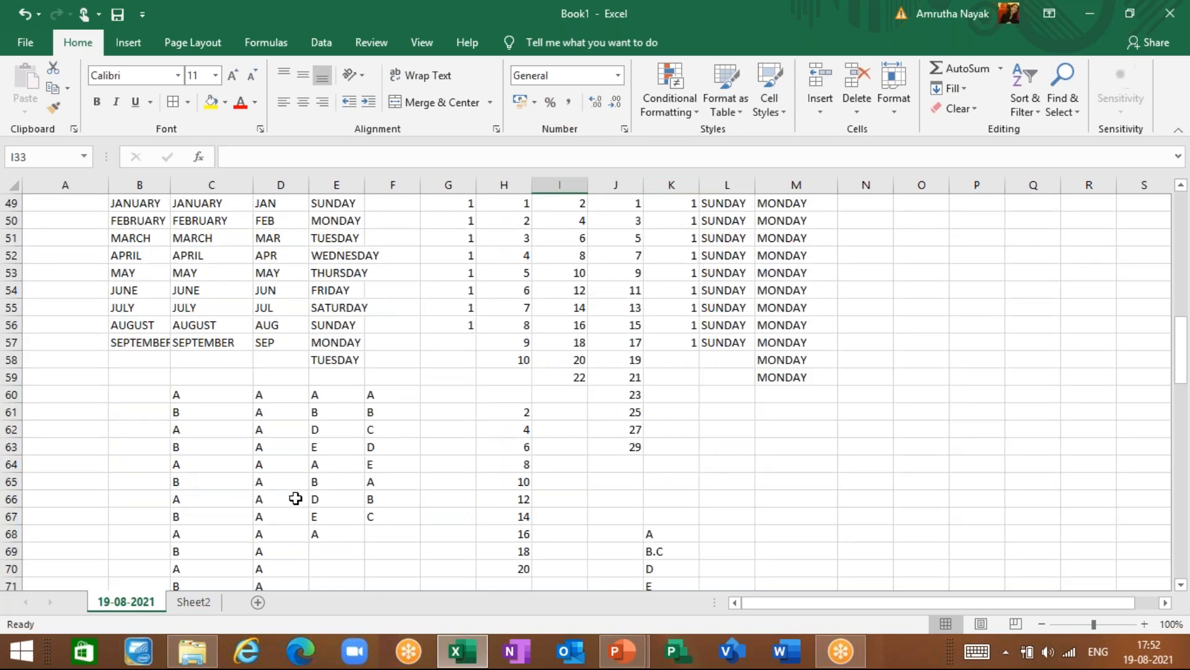
pyautogui.scroll(6, 494, 250)
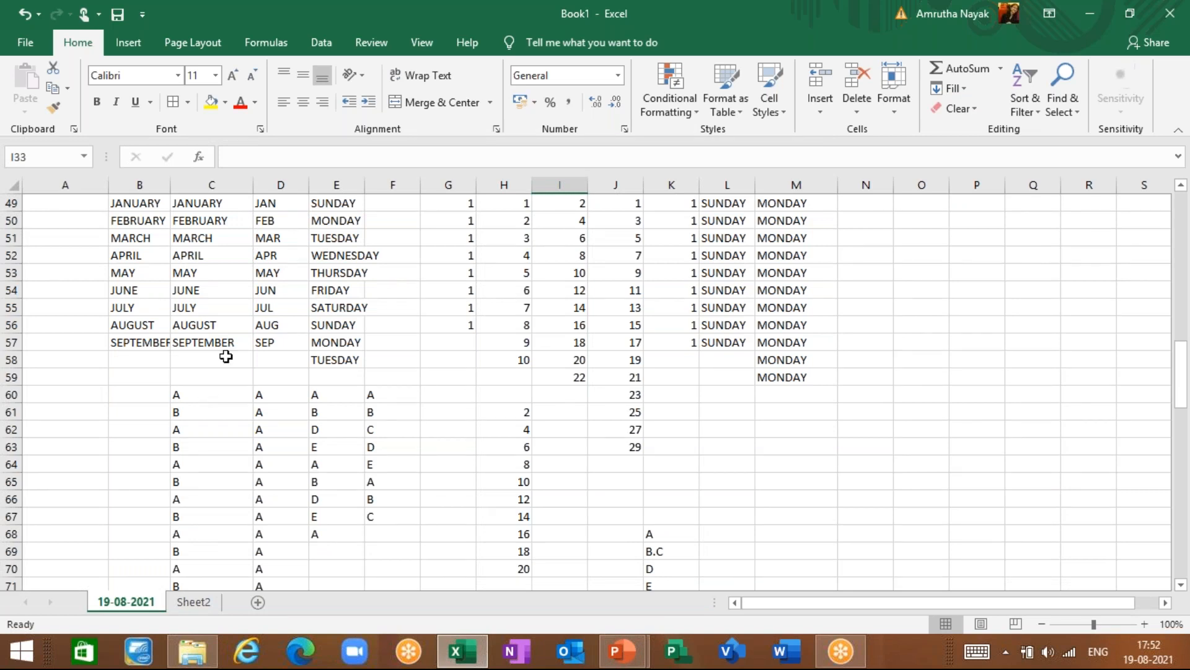
pyautogui.scroll(3, 236, 345)
pyautogui.scroll(-3, 237, 345)
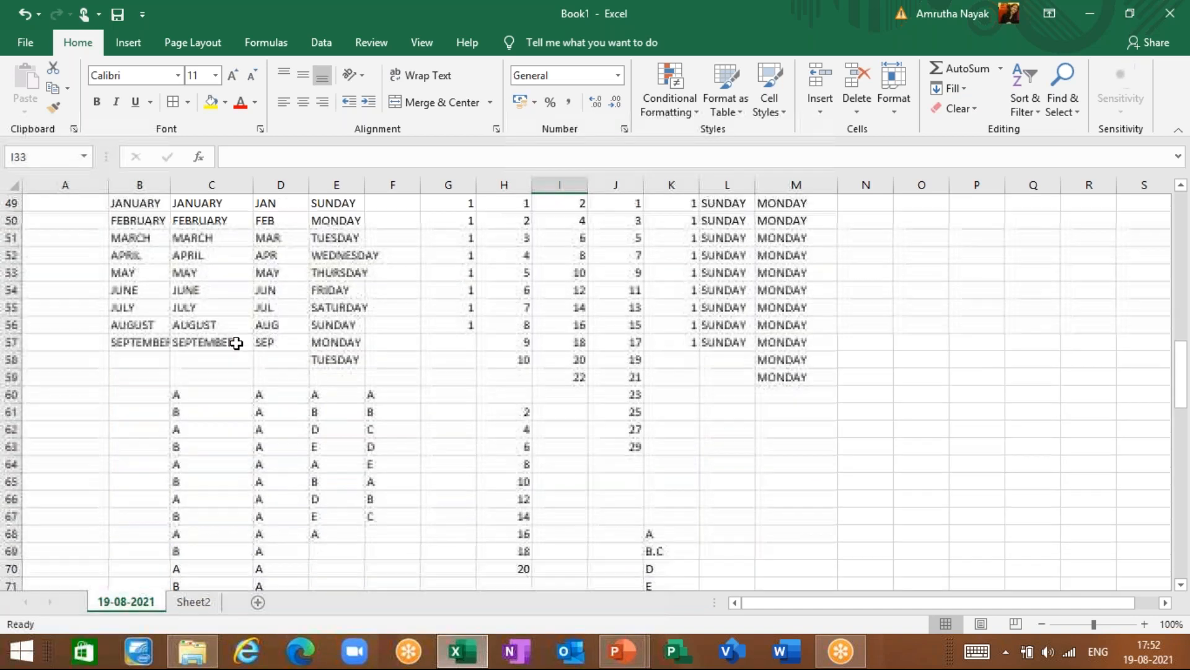
pyautogui.scroll(1, 236, 343)
pyautogui.scroll(2, 237, 342)
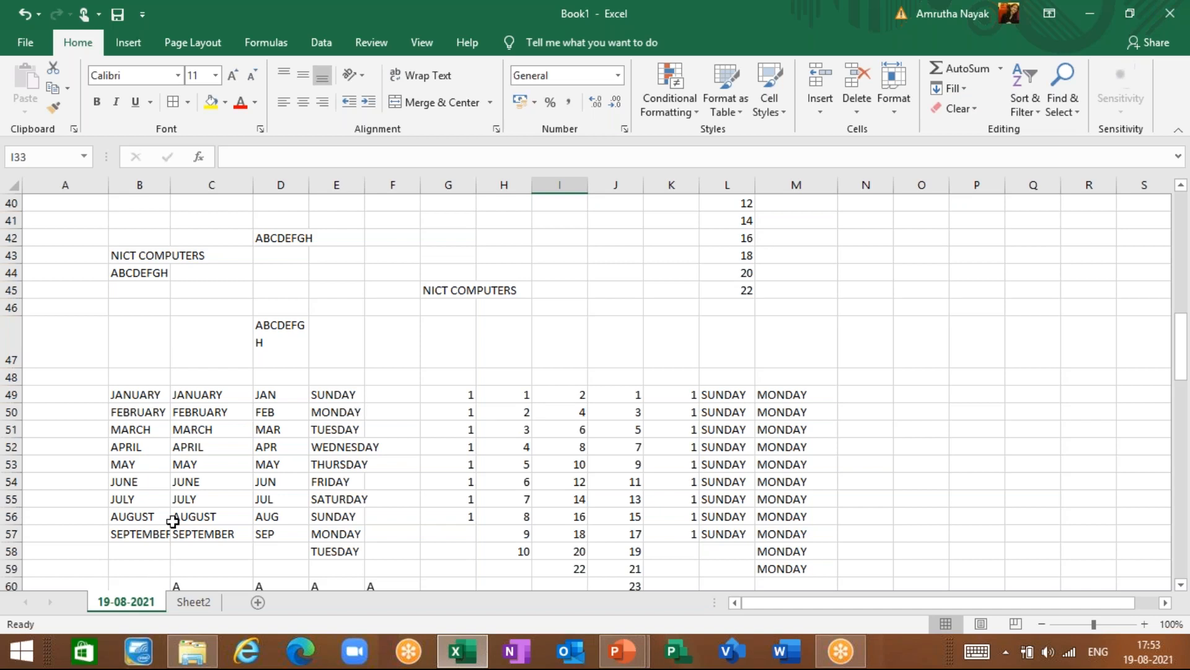
# - View the custom lists used for sorts and fill sequences in the advanced Excel options, starting a new list without entries
pyautogui.click(28, 44)
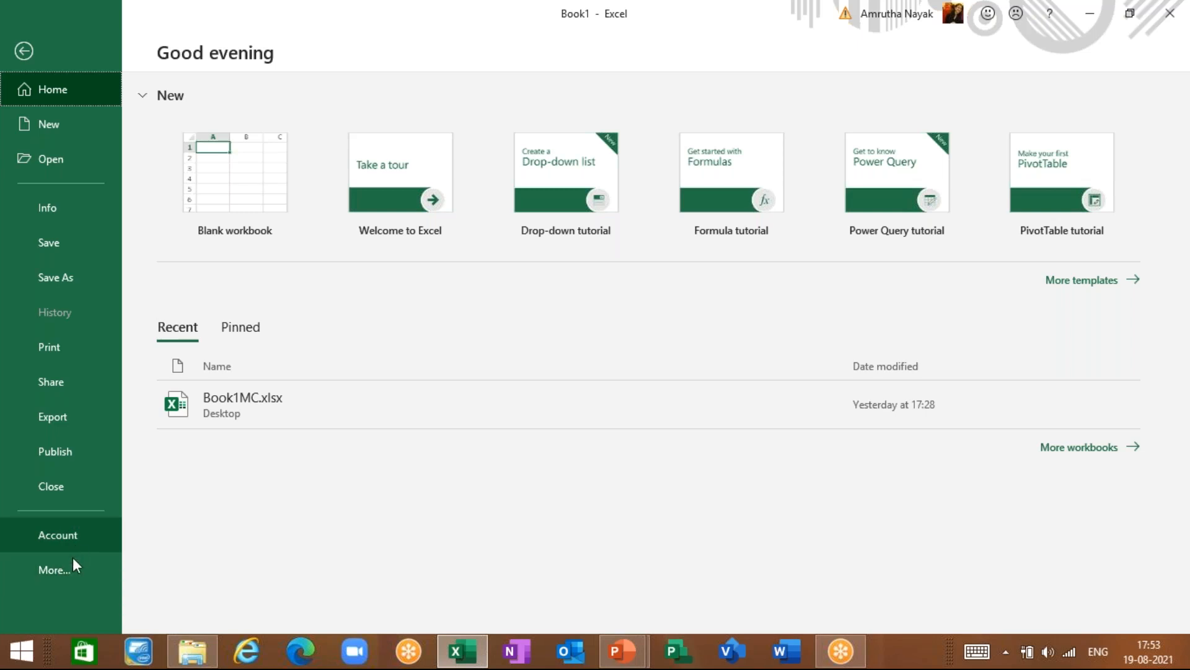
pyautogui.click(69, 566)
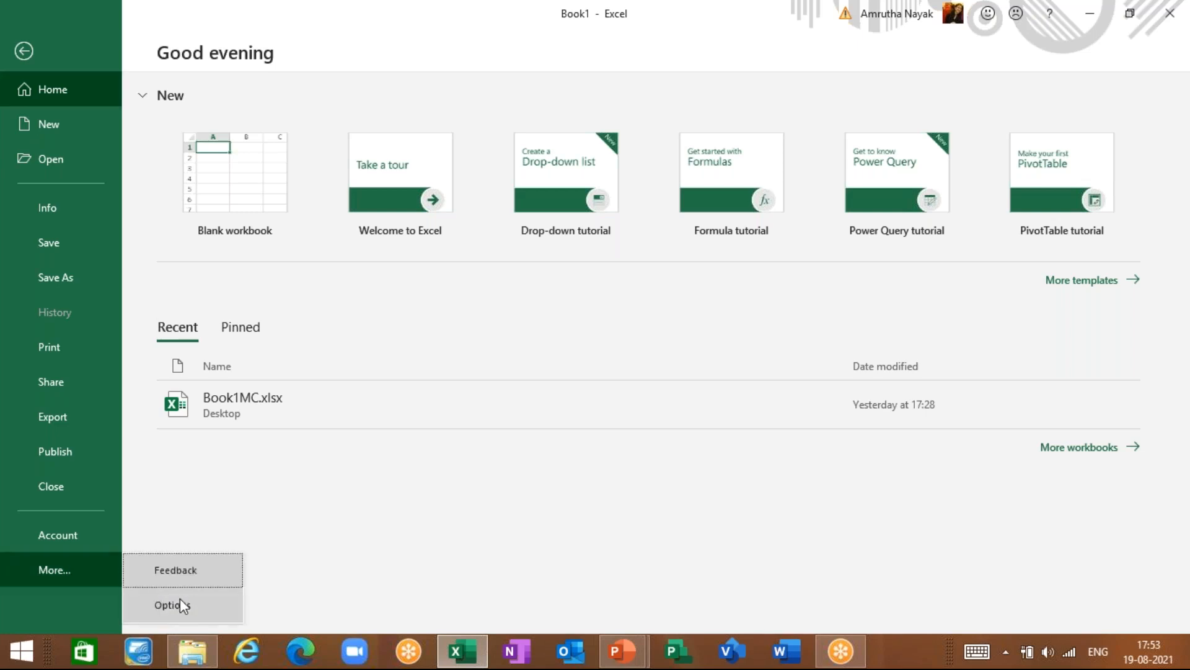
pyautogui.click(181, 601)
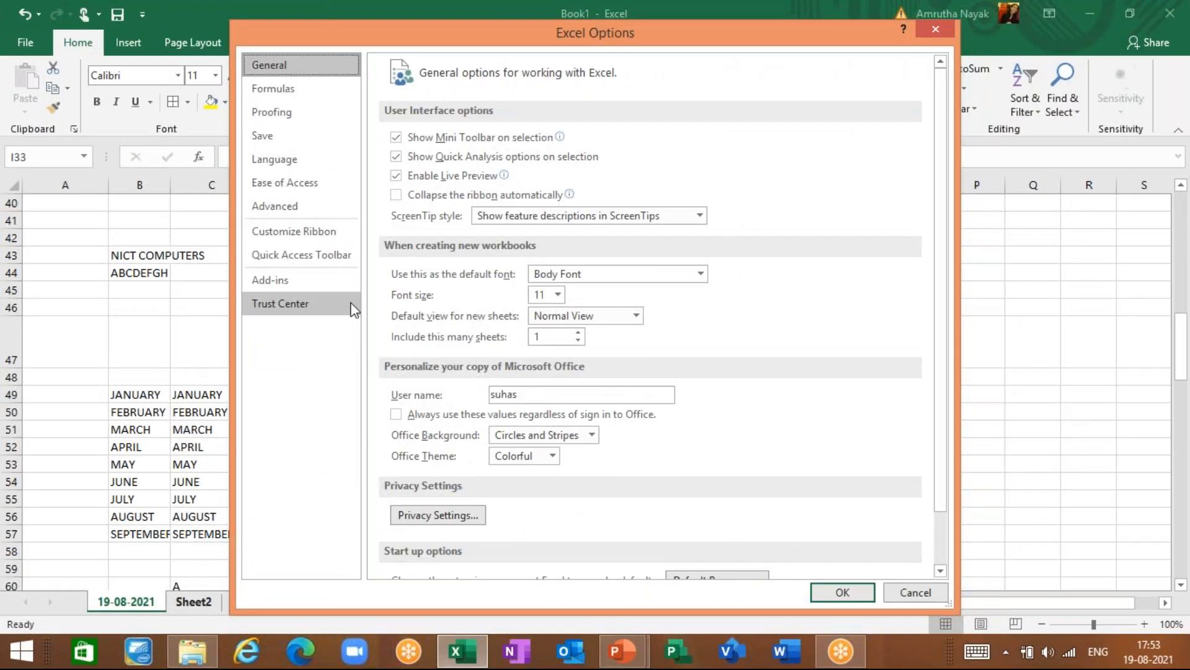
pyautogui.click(322, 211)
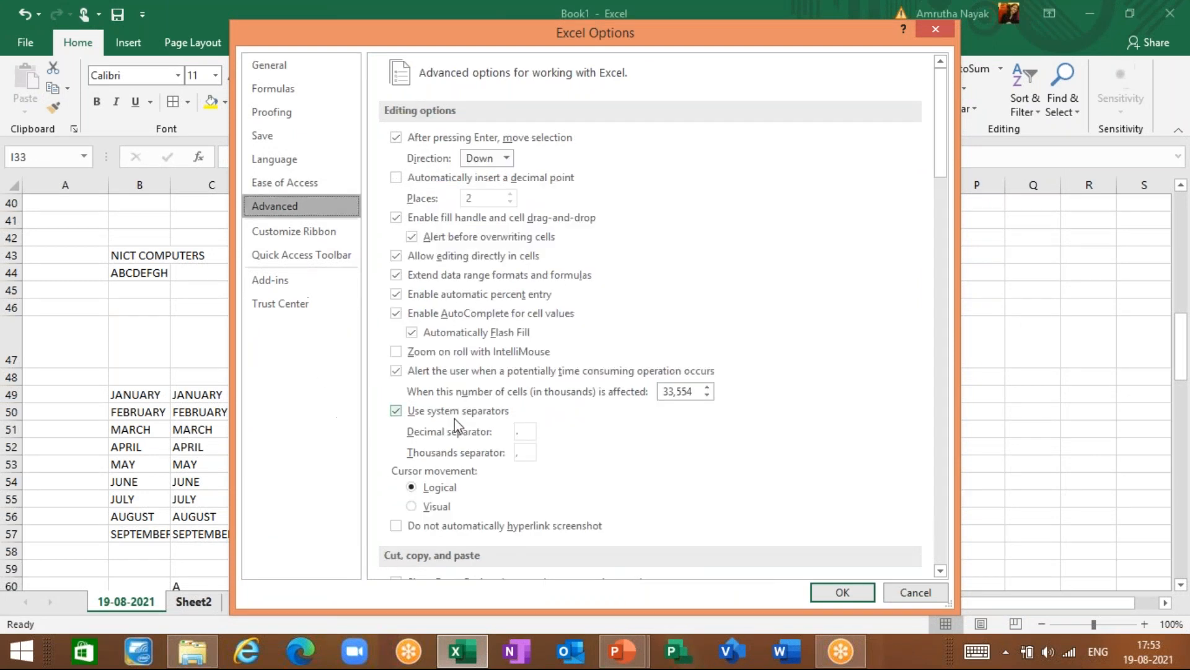
pyautogui.scroll(-15, 571, 409)
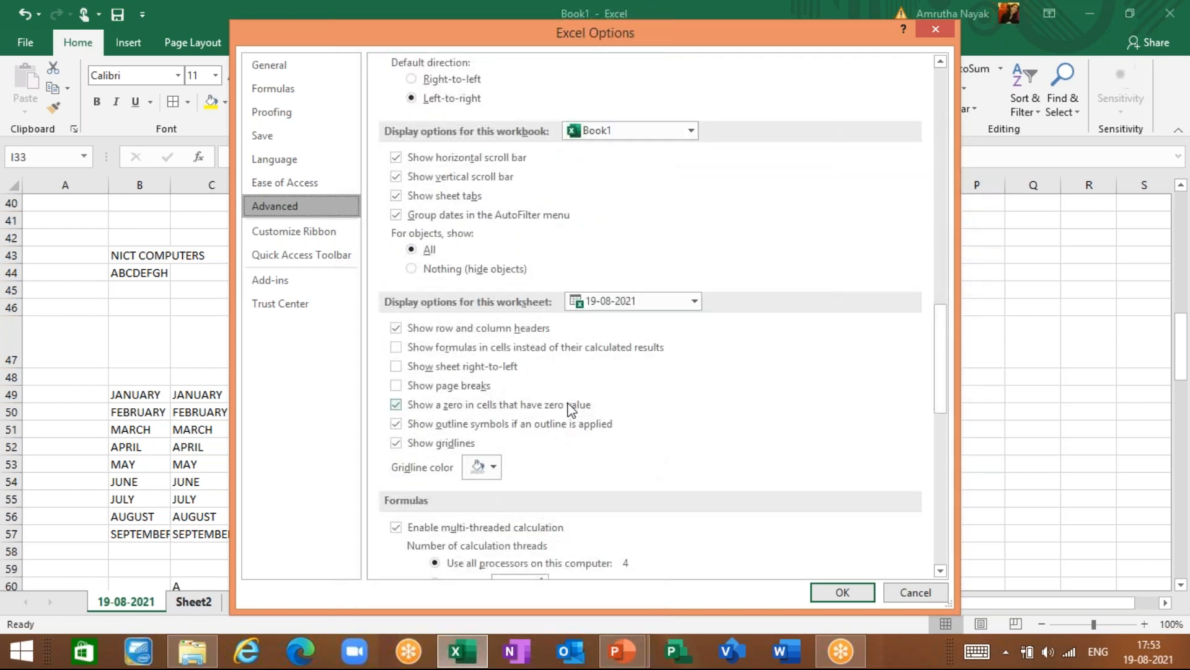
pyautogui.scroll(-9, 571, 409)
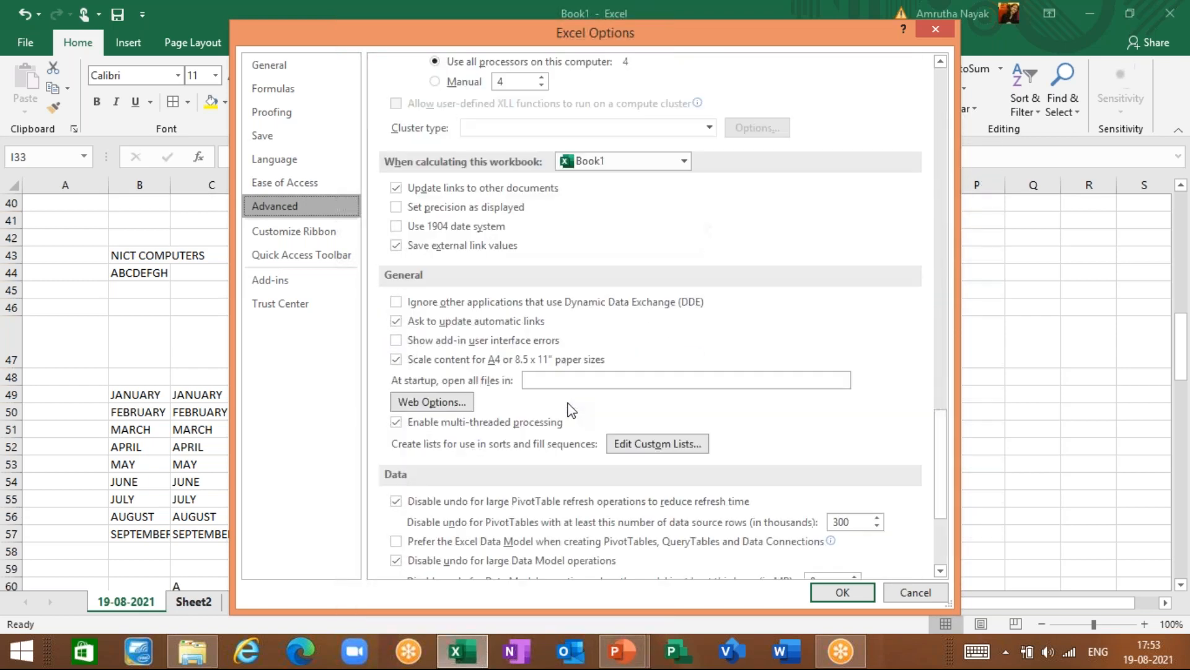
pyautogui.click(660, 451)
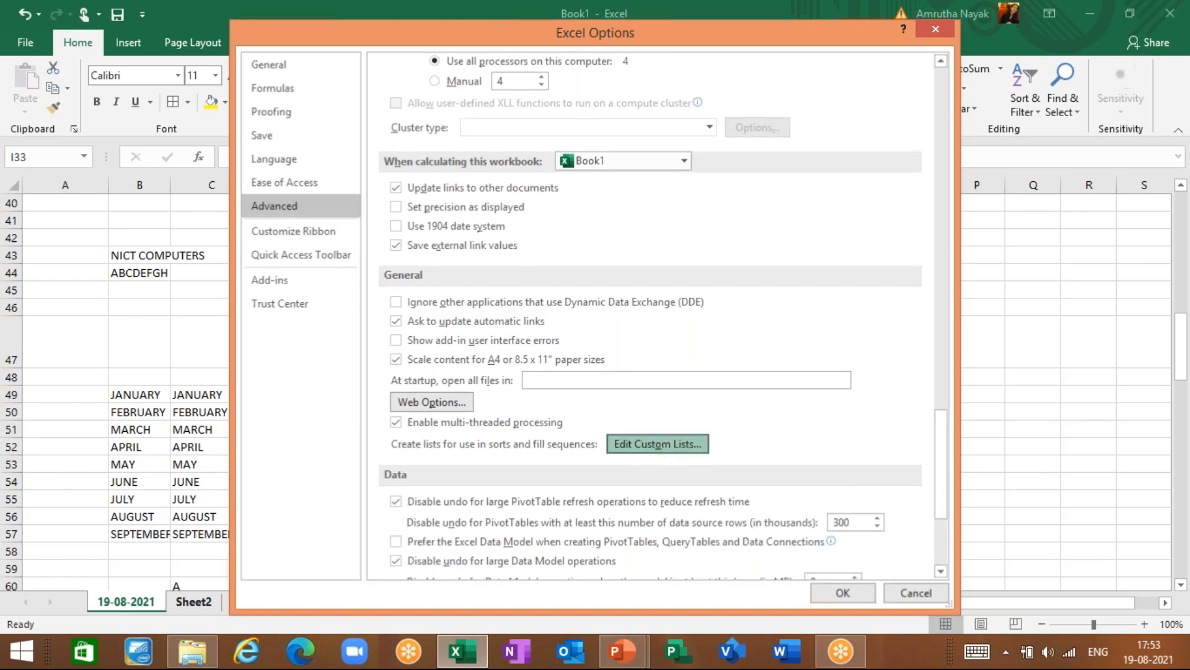
pyautogui.click(572, 235)
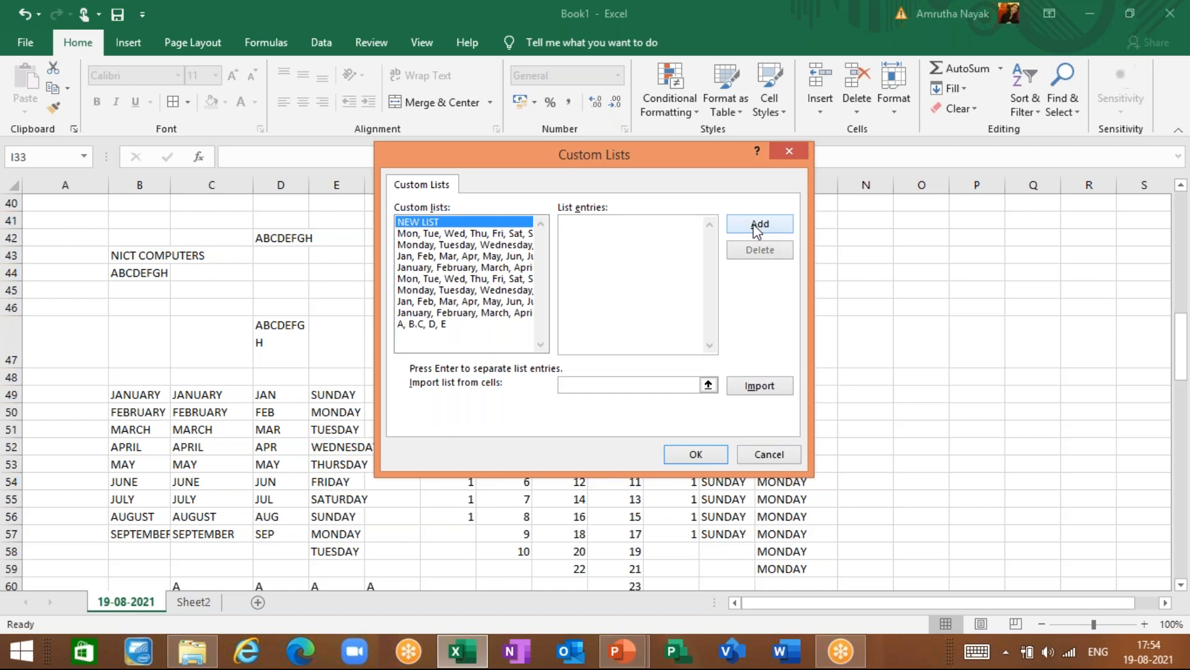
pyautogui.click(696, 454)
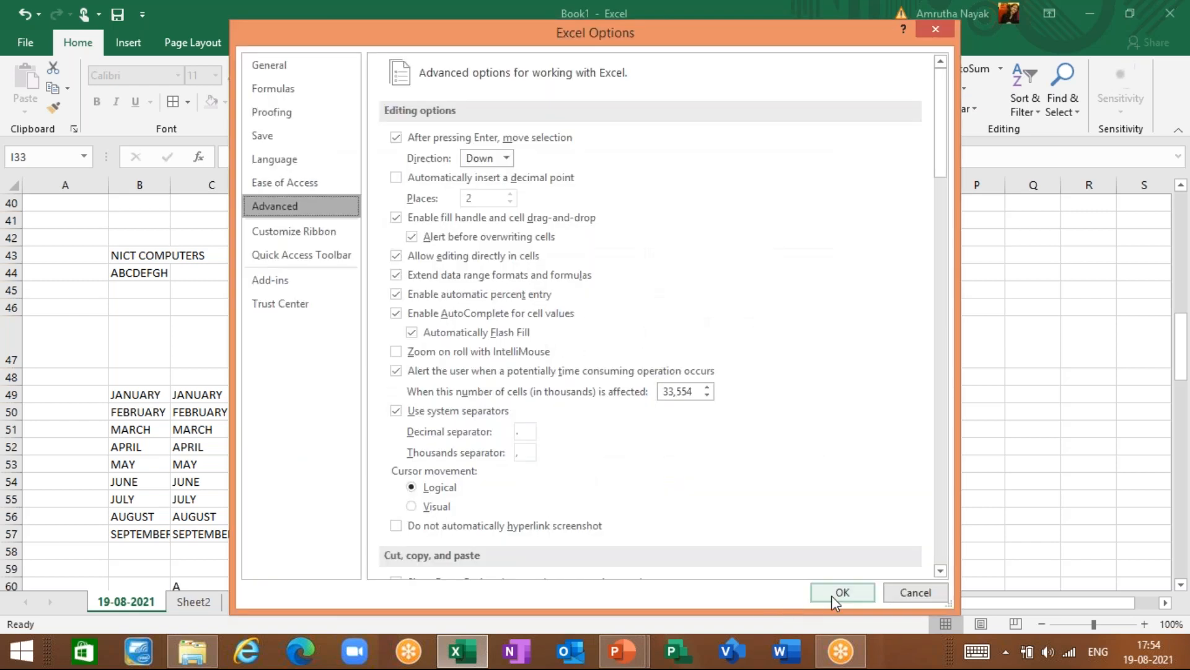
pyautogui.click(831, 593)
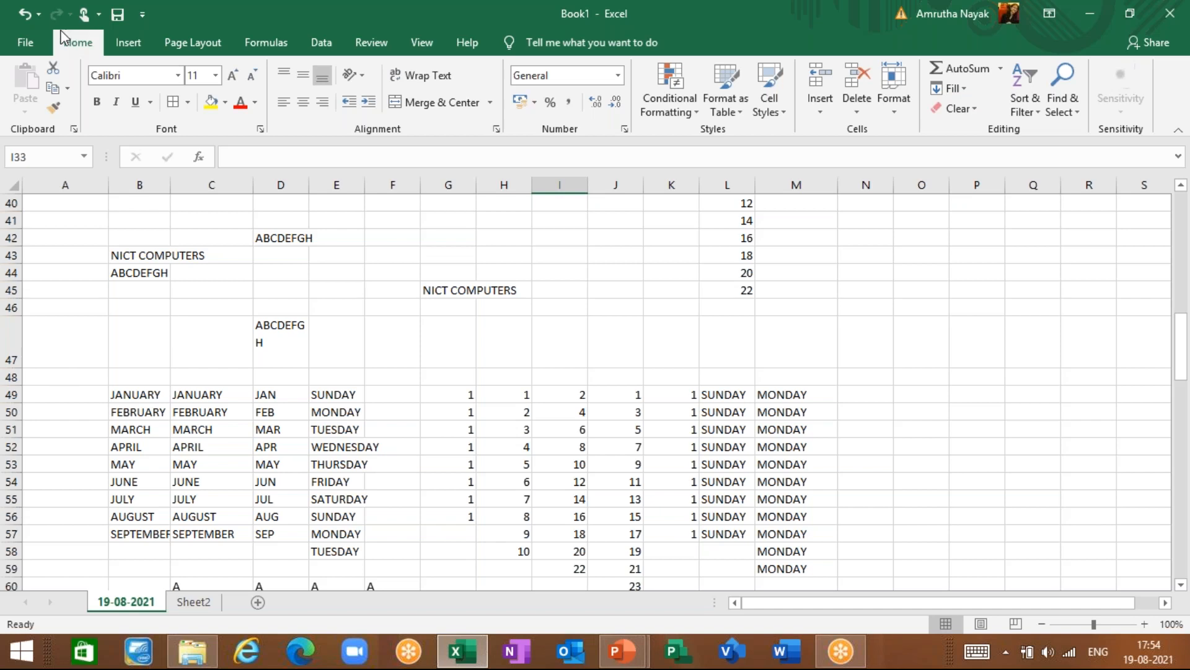
# - Permanently delete the custom list containing A, B.C, D, E in the advanced Excel options and close the options
pyautogui.click(19, 46)
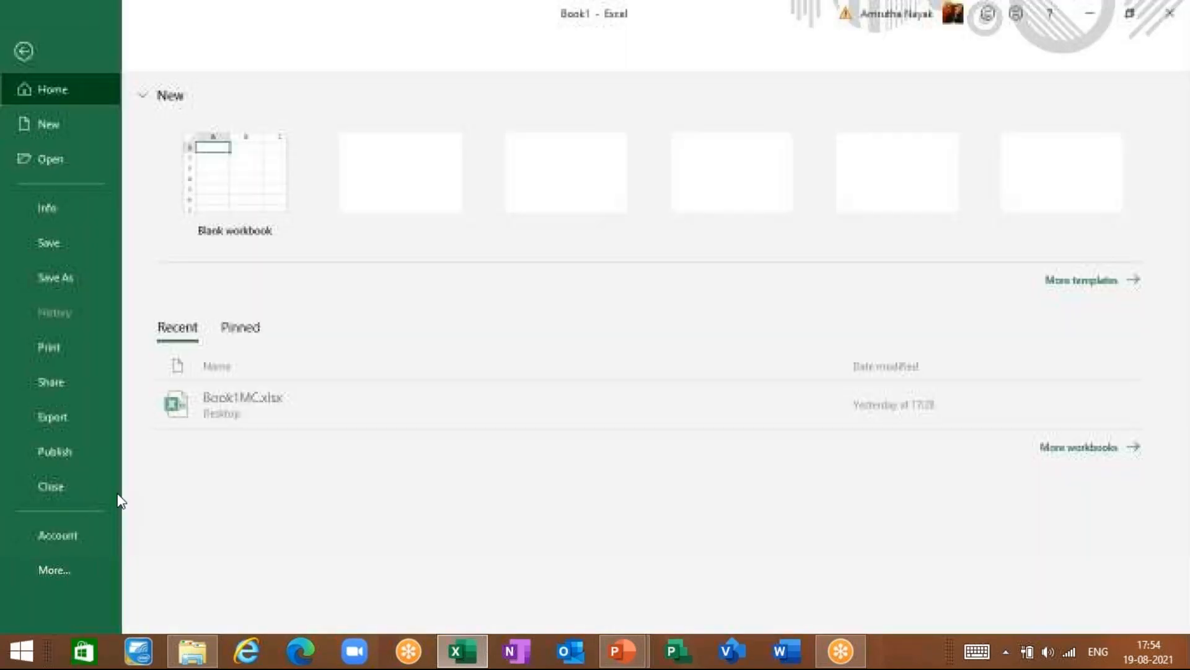
pyautogui.click(113, 569)
pyautogui.click(165, 604)
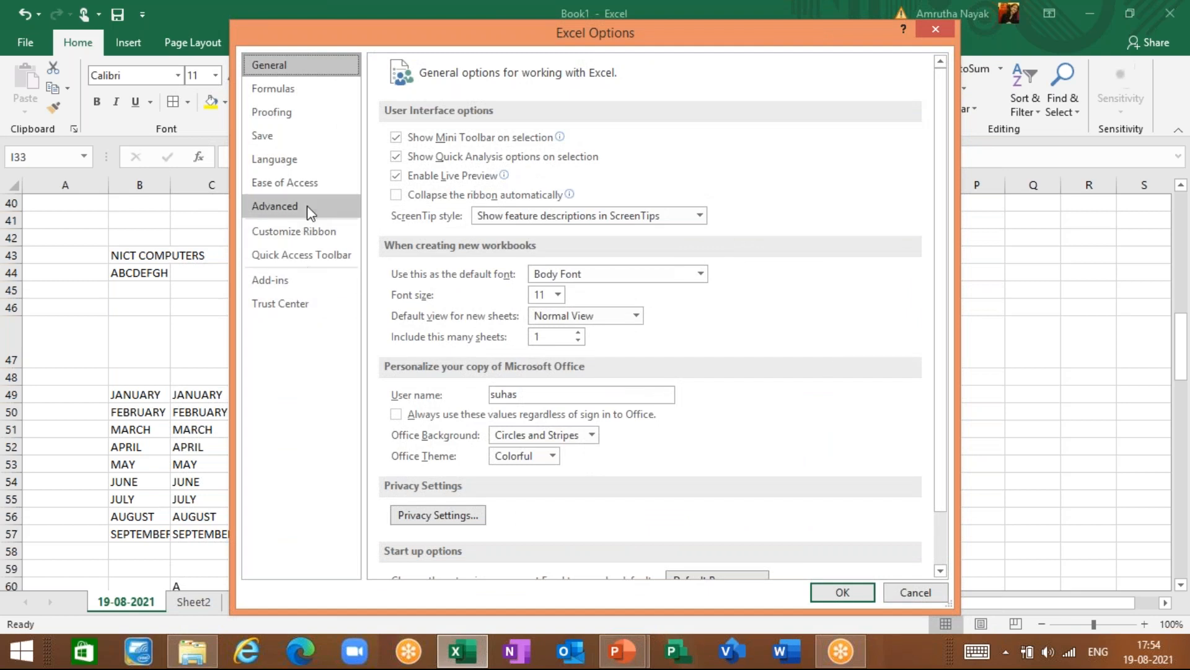
pyautogui.click(311, 212)
pyautogui.scroll(-15, 511, 386)
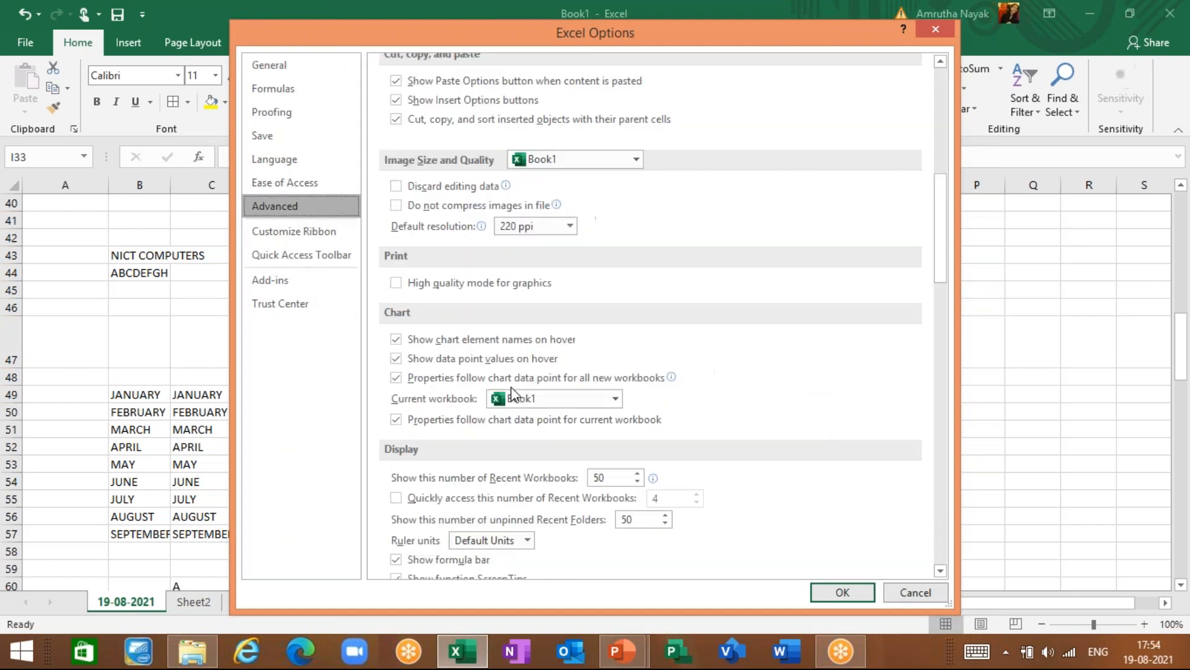
pyautogui.scroll(-8, 511, 386)
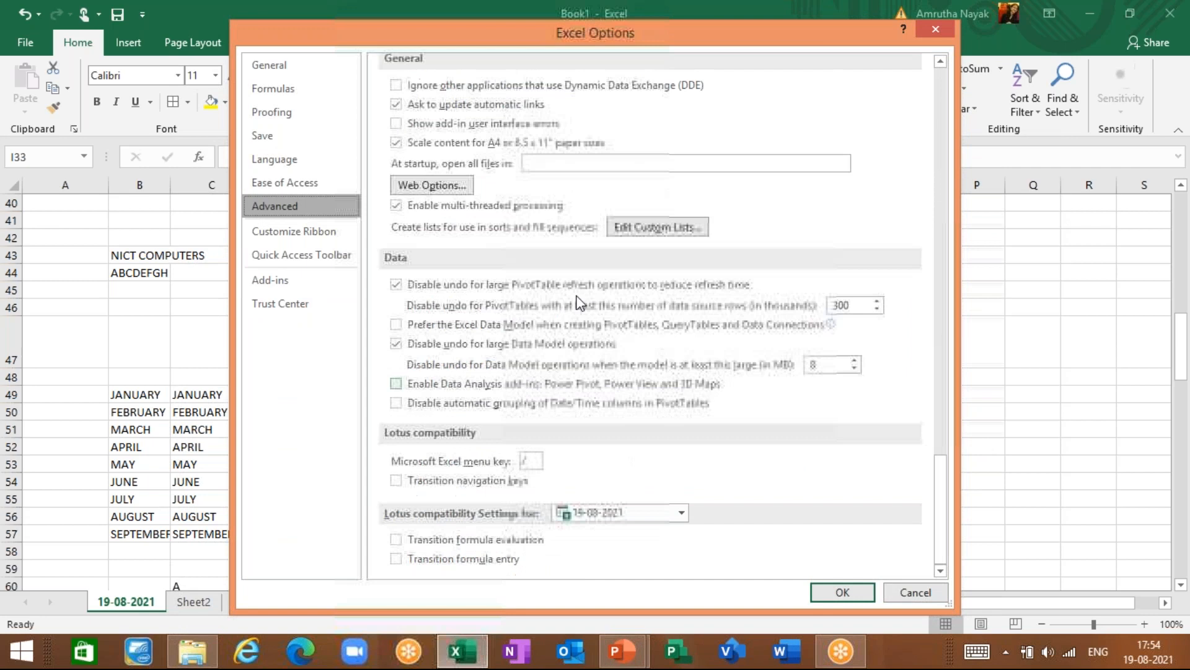
pyautogui.click(651, 228)
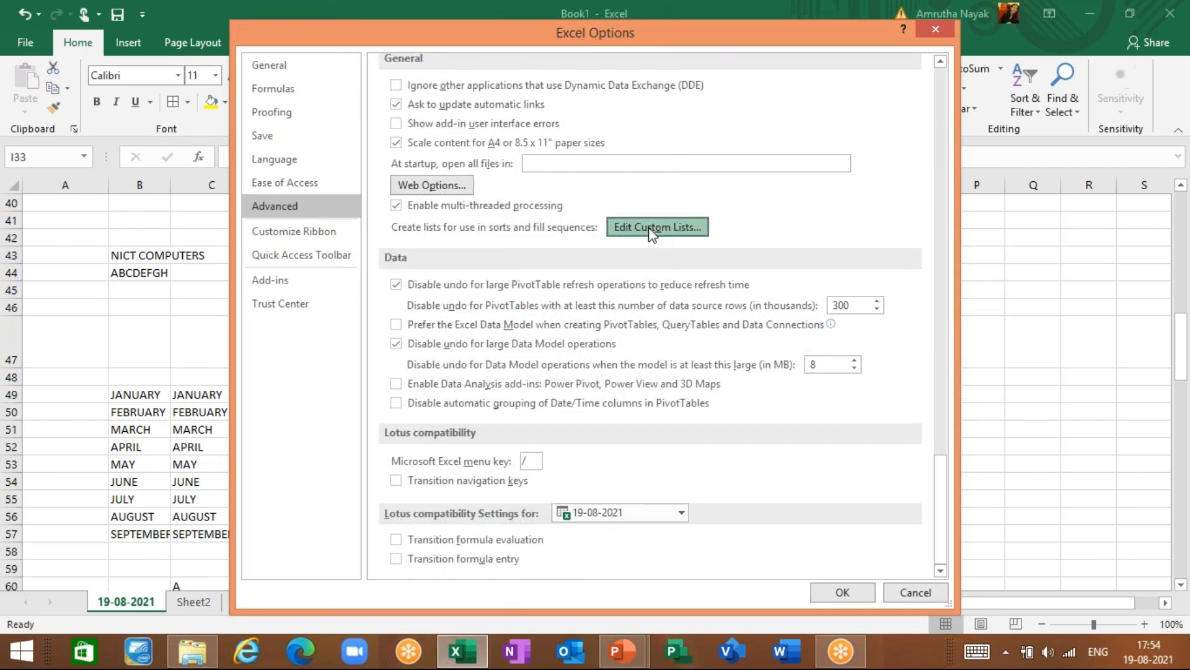
pyautogui.click(419, 325)
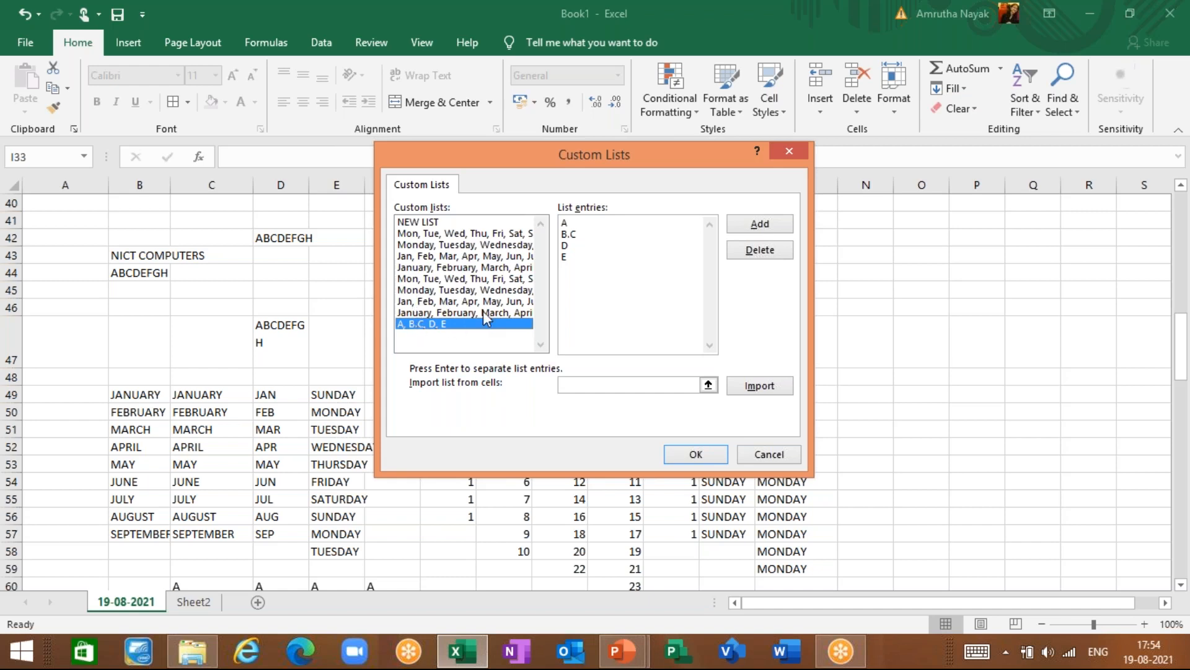
pyautogui.click(771, 254)
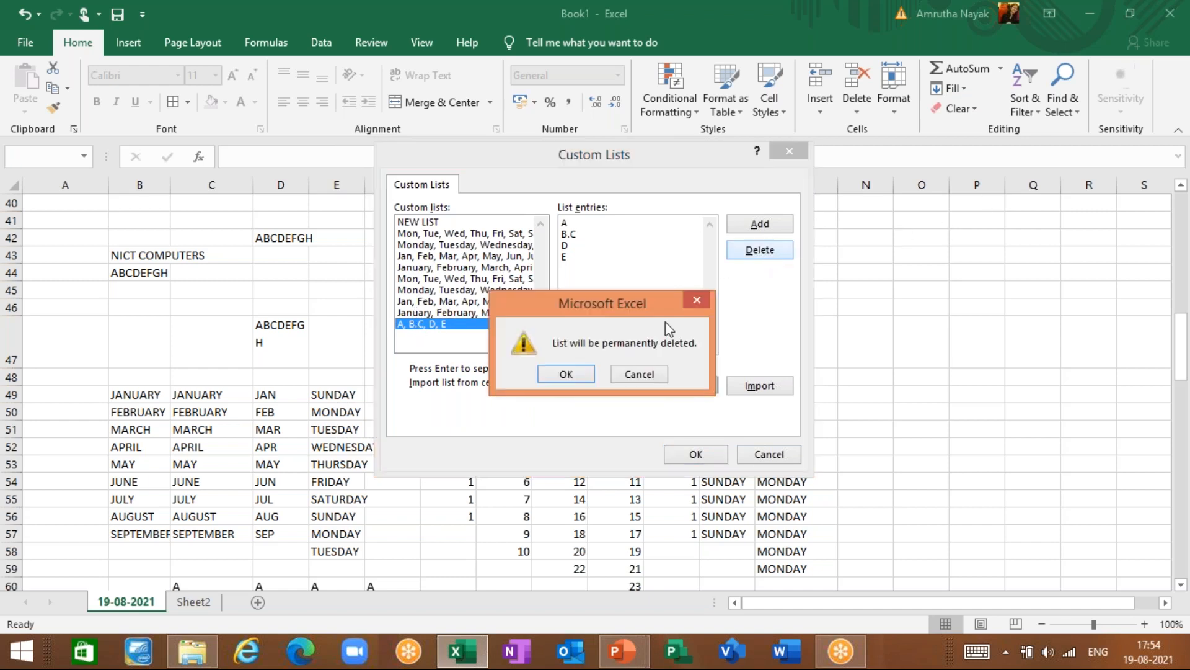
pyautogui.click(566, 375)
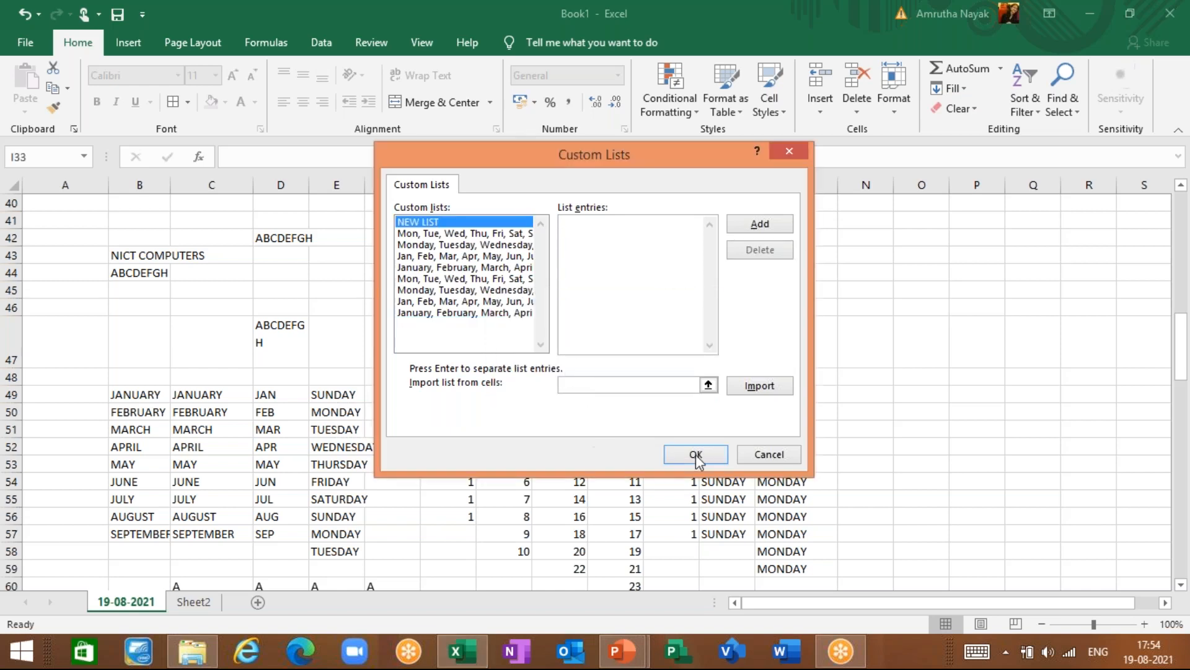
pyautogui.click(718, 458)
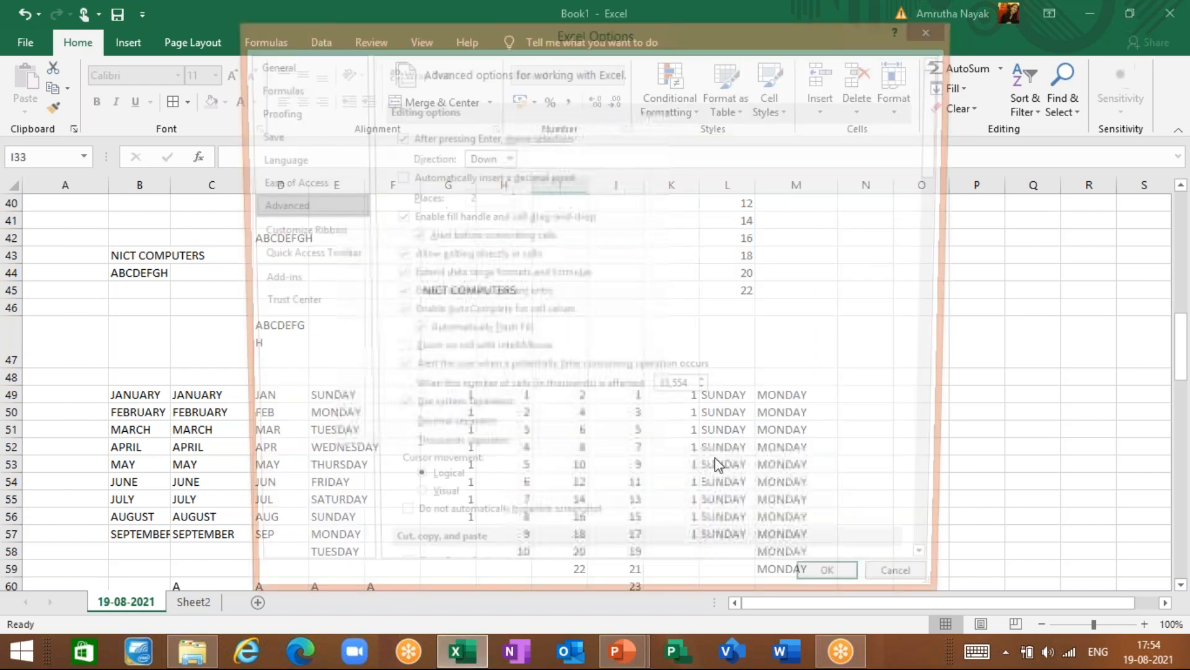
pyautogui.click(827, 596)
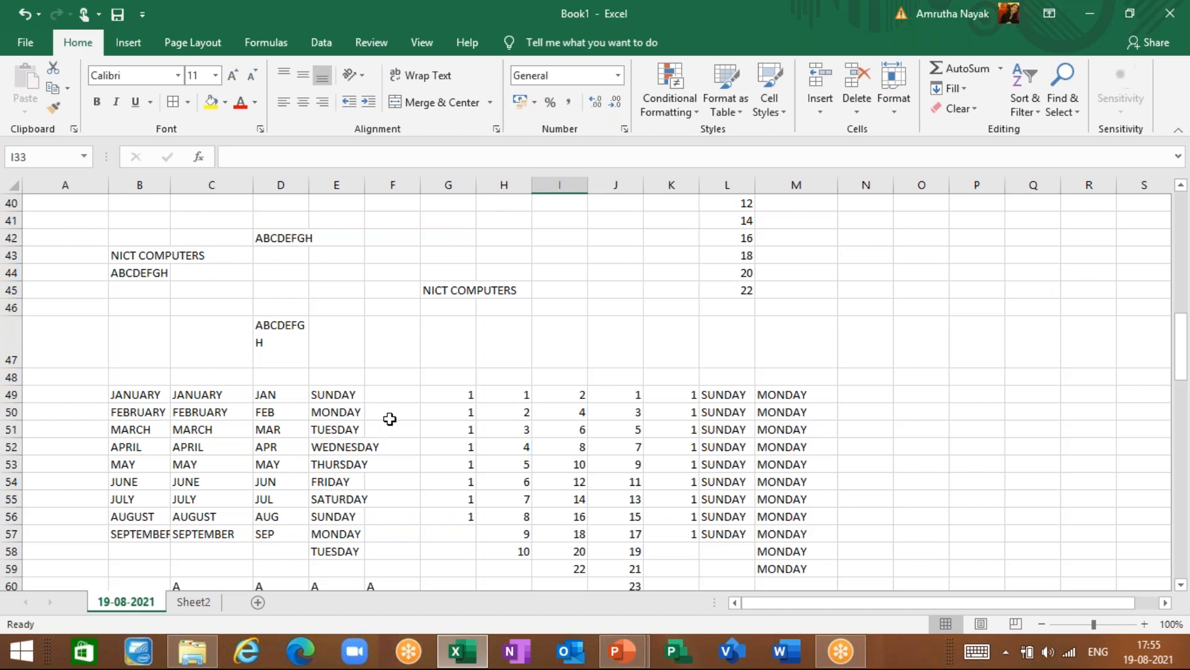
# - Enter ABC in cell F49 and fill it down through F55
pyautogui.click(390, 400)
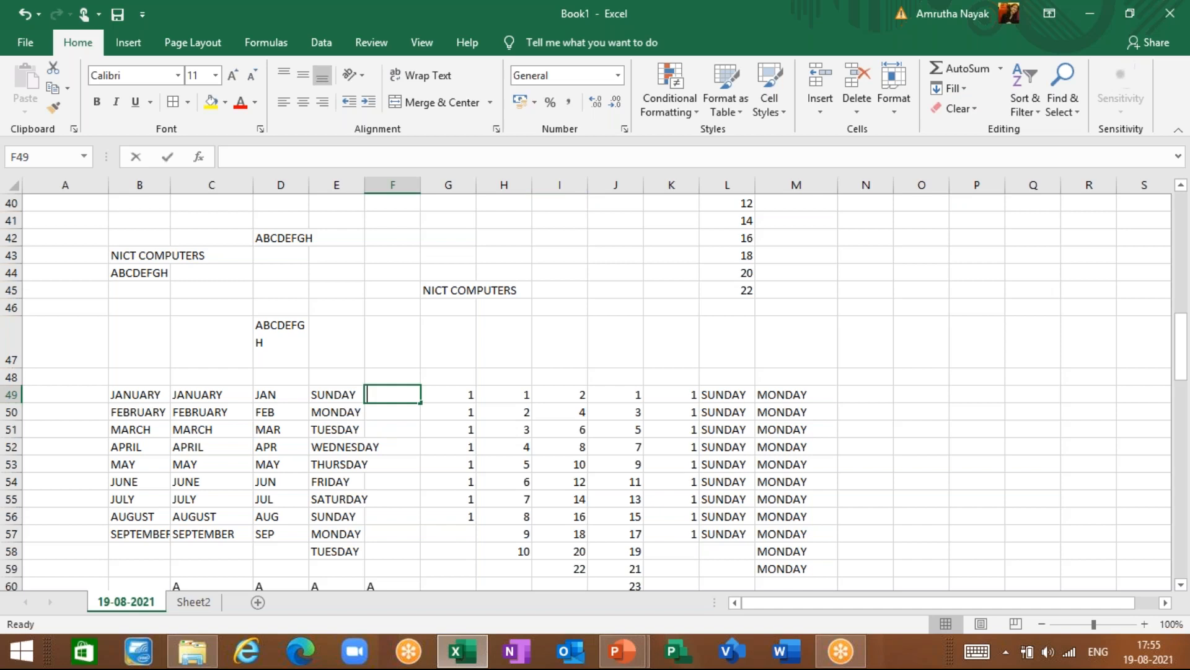
pyautogui.write('ABC')
pyautogui.moveTo(393, 415); pyautogui.dragTo(424, 514)
pyautogui.click(397, 395)
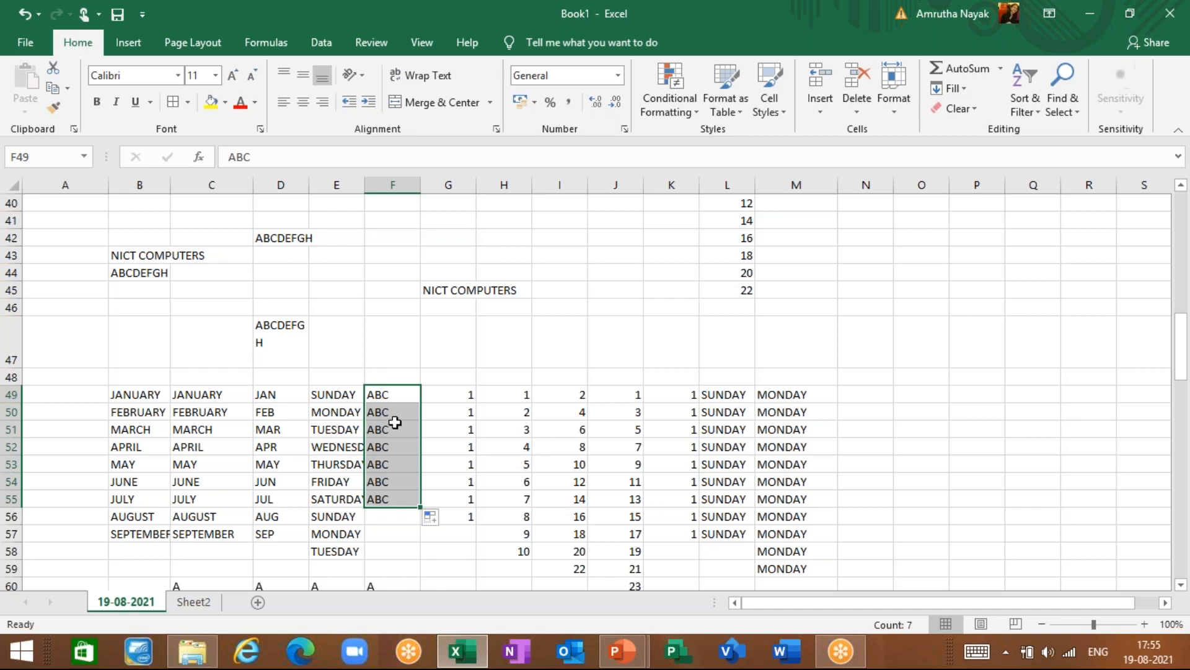
pyautogui.click(401, 410)
pyautogui.click(403, 452)
pyautogui.moveTo(398, 470); pyautogui.dragTo(396, 483)
pyautogui.click(395, 483)
pyautogui.click(395, 483)
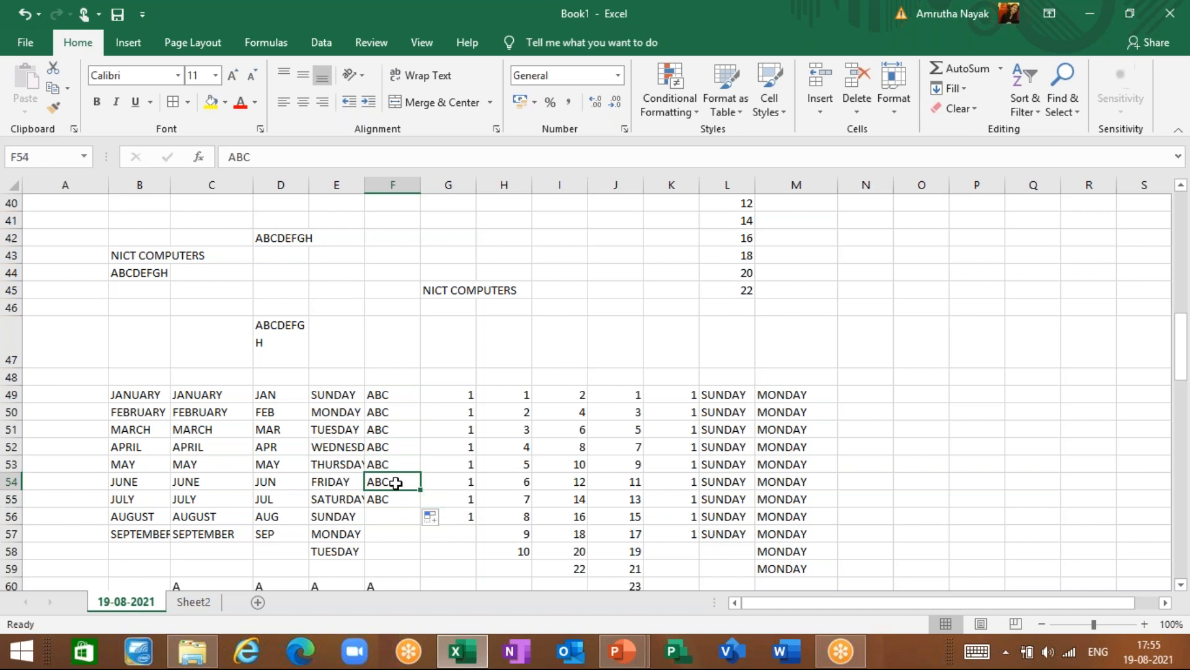
pyautogui.click(389, 412)
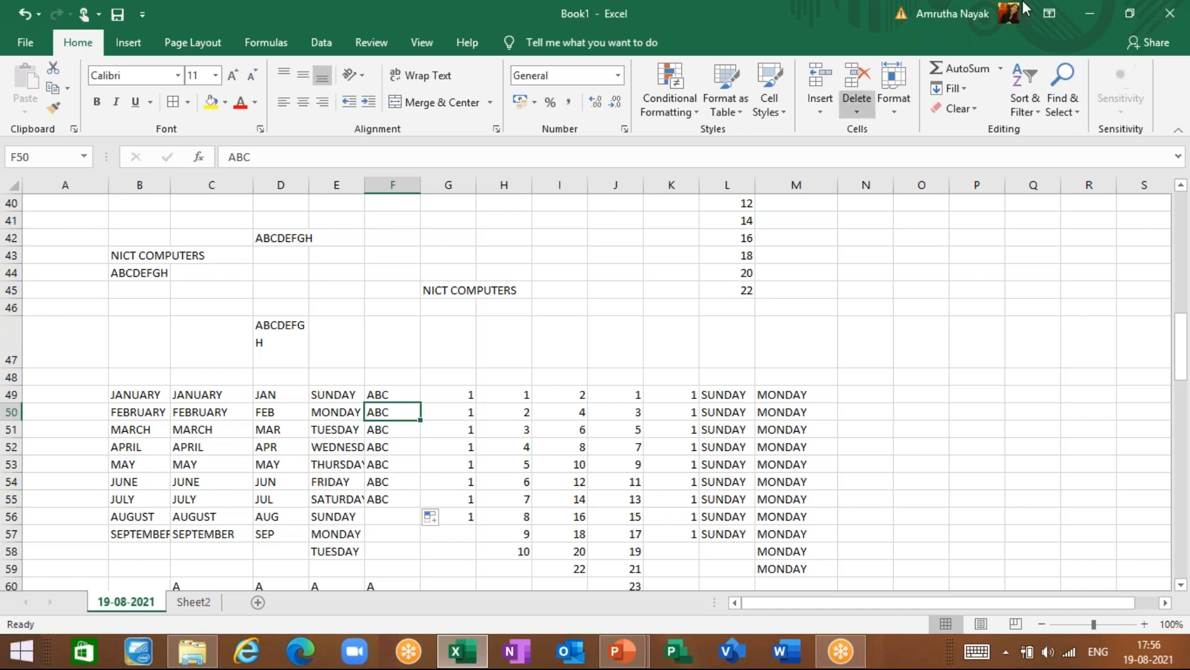
# - Review the tables and filled lists throughout the sheet, including the number series in columns H to K from row 49 down
pyautogui.scroll(-7, 397, 524)
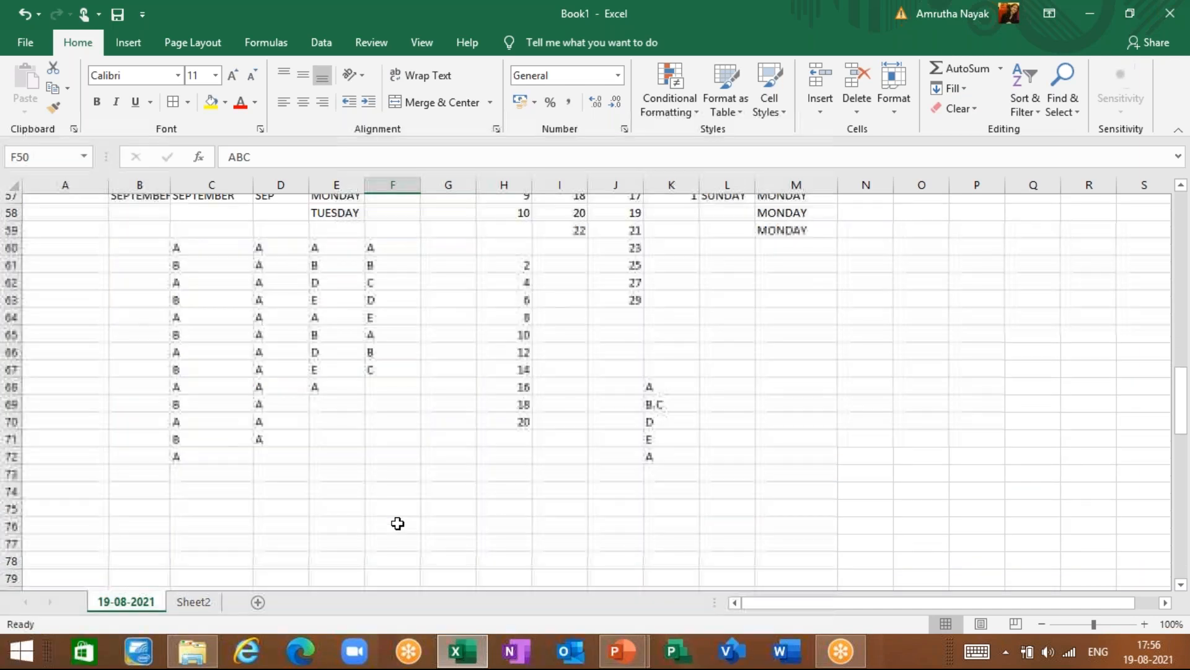
pyautogui.scroll(6, 397, 523)
pyautogui.scroll(3, 397, 523)
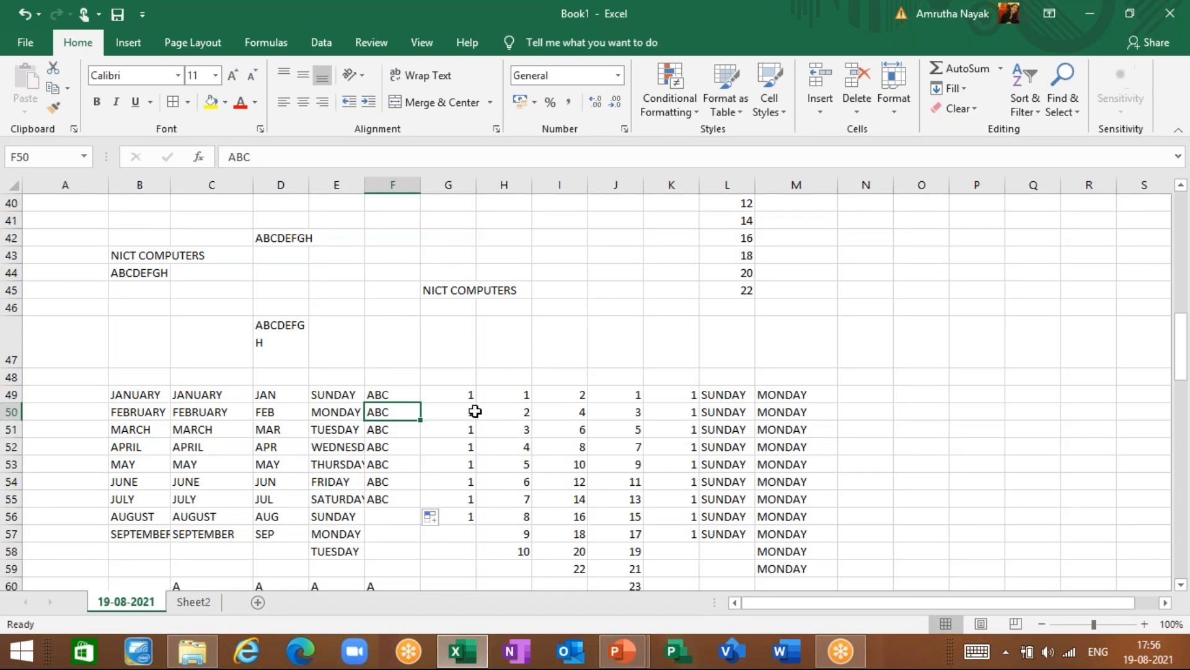
pyautogui.scroll(-20, 405, 428)
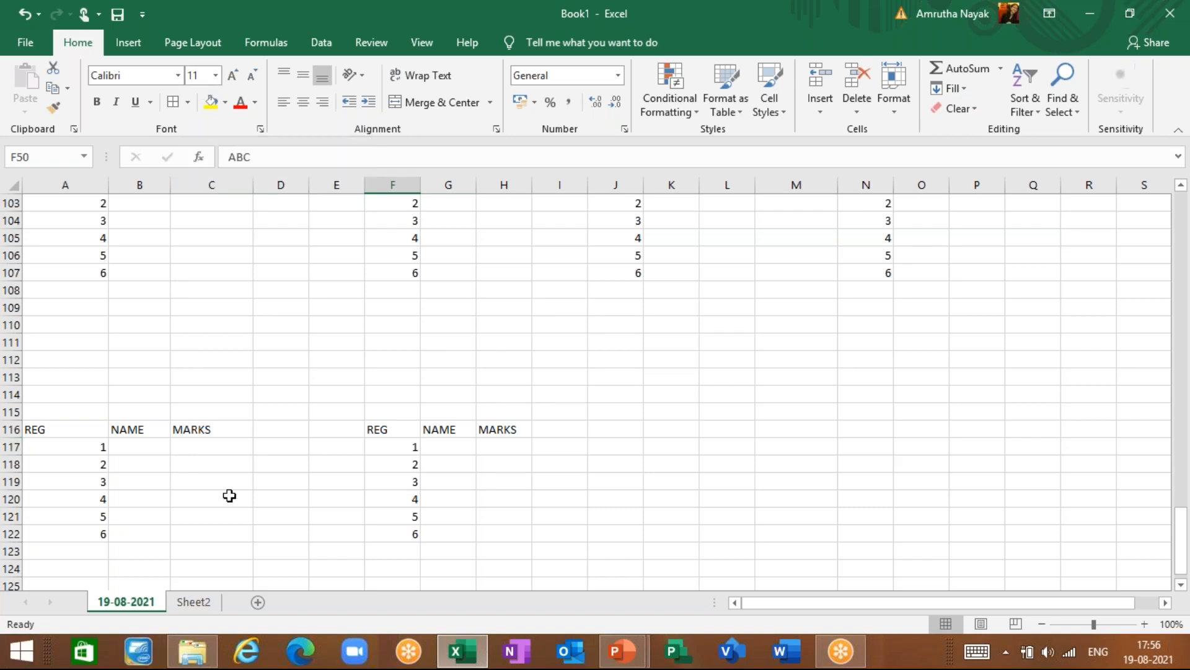
pyautogui.scroll(3, 229, 495)
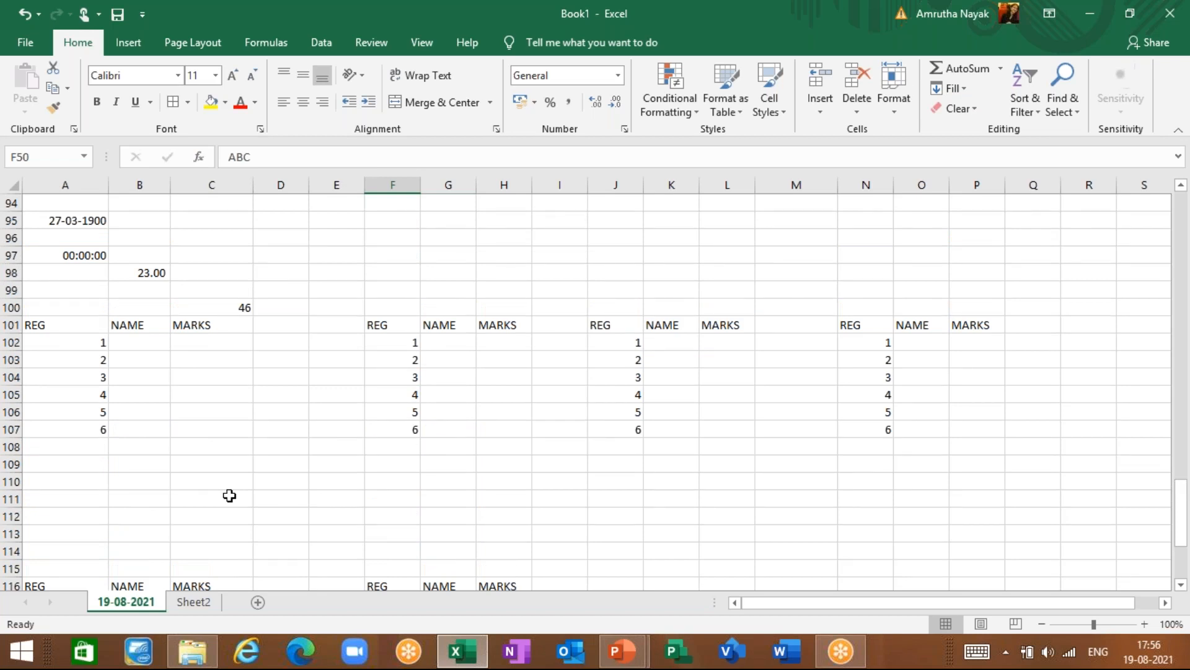
pyautogui.scroll(20, 229, 495)
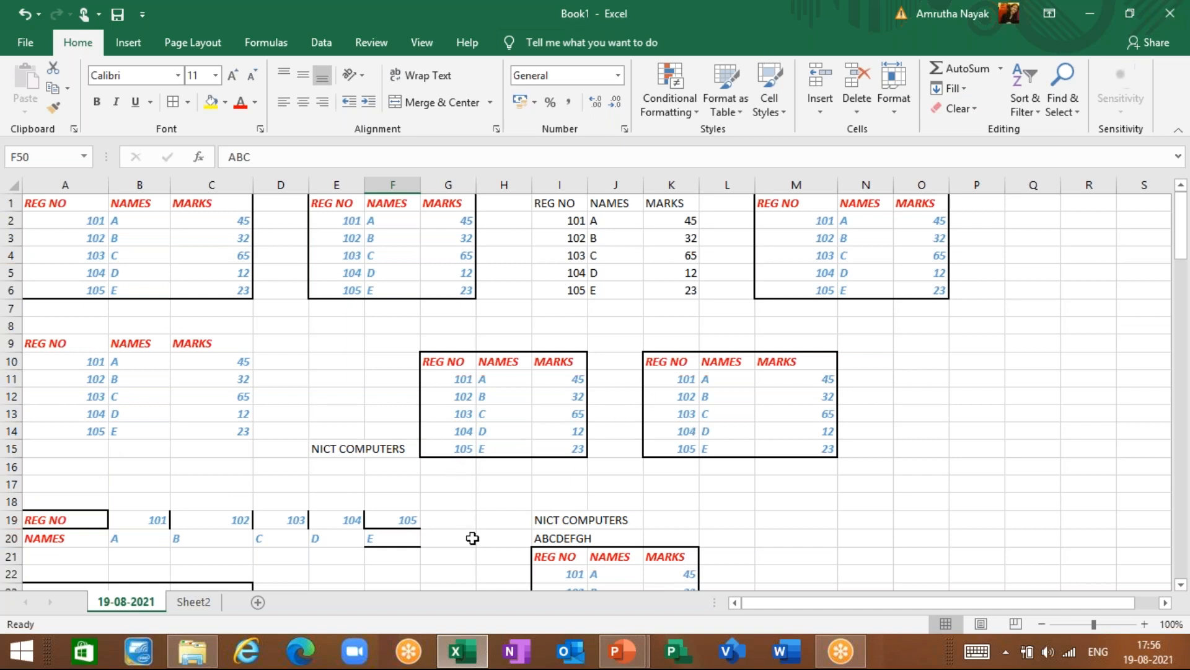
pyautogui.scroll(-12, 473, 537)
pyautogui.scroll(-3, 399, 391)
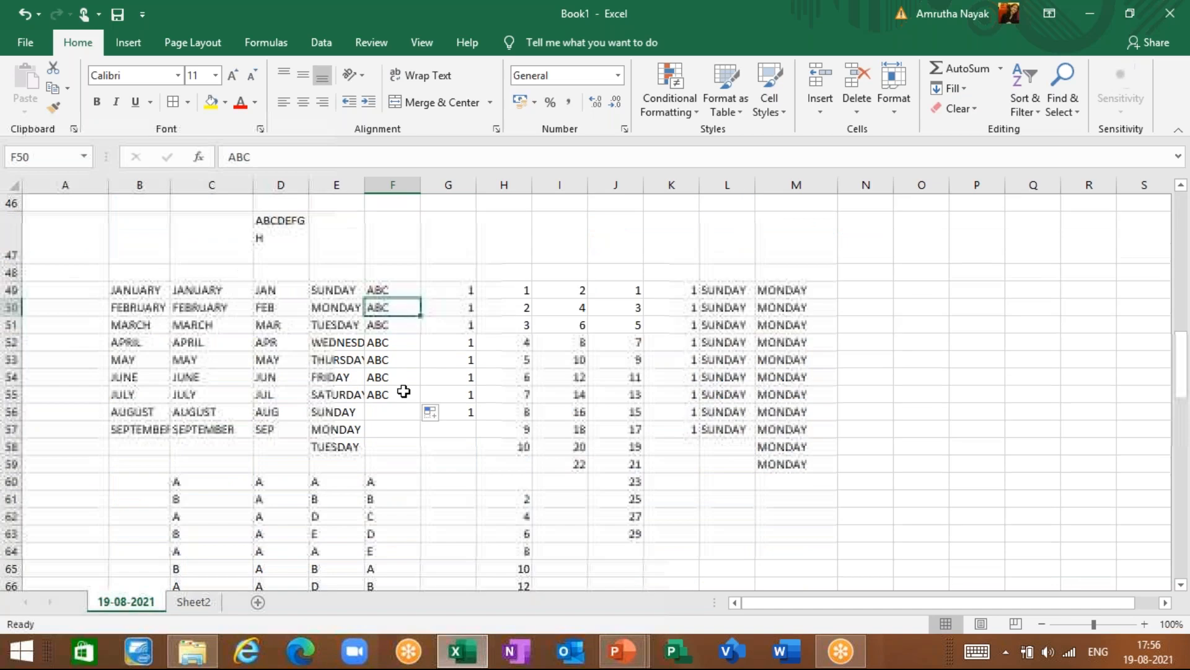
pyautogui.click(531, 303)
pyautogui.moveTo(513, 305); pyautogui.dragTo(512, 360)
pyautogui.moveTo(563, 290); pyautogui.dragTo(572, 429)
pyautogui.moveTo(655, 327); pyautogui.dragTo(663, 499)
pyautogui.moveTo(606, 328); pyautogui.dragTo(616, 445)
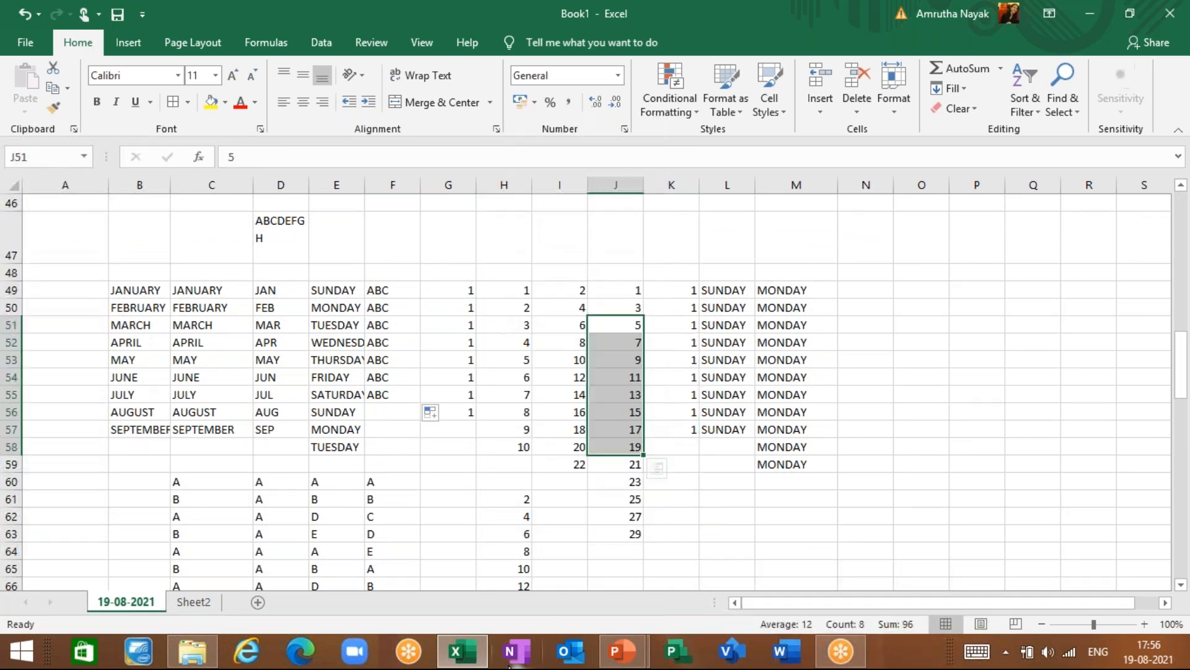
# - Enter 2018 in I63 and 2019 in I64, and extend the year series down to 2028 in I73
pyautogui.click(578, 537)
pyautogui.write('2018.')
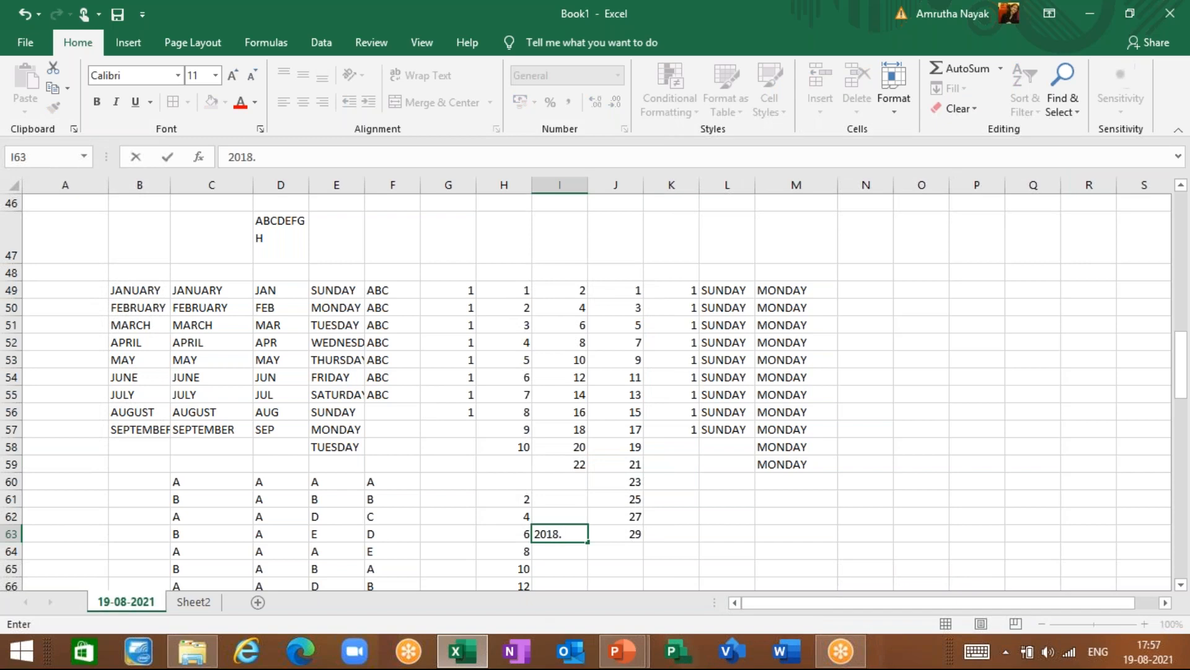
pyautogui.press('BackSpace')
pyautogui.press('Return')
pyautogui.write('2019')
pyautogui.press('Return')
pyautogui.press('Up')
pyautogui.press('Up')
pyautogui.hotkey('shift', 'Down')
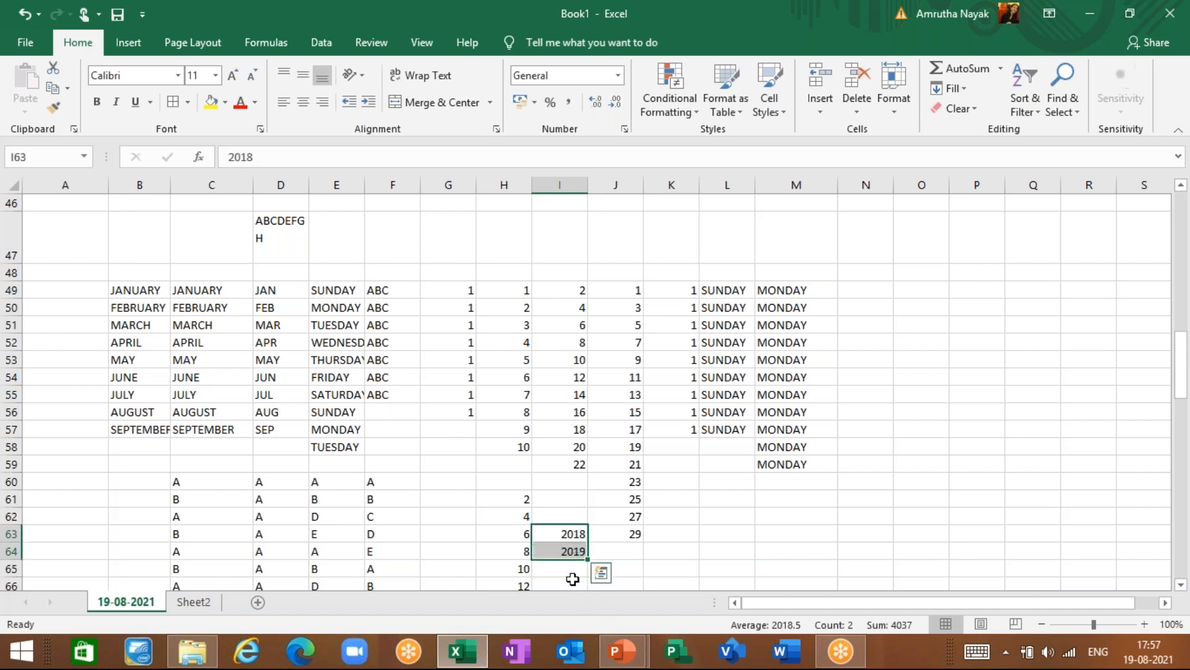
pyautogui.moveTo(590, 559)
pyautogui.mouseDown()
pyautogui.moveTo(599, 589)
pyautogui.moveTo(582, 621)
pyautogui.moveTo(583, 574)
pyautogui.mouseUp()
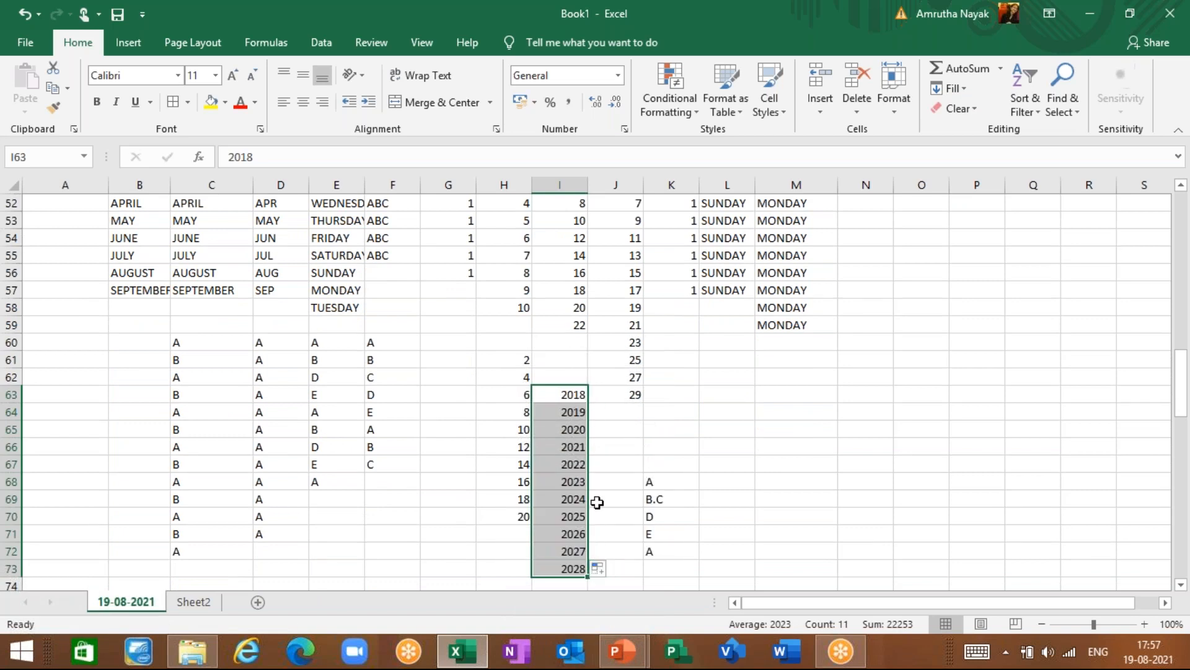
pyautogui.click(614, 445)
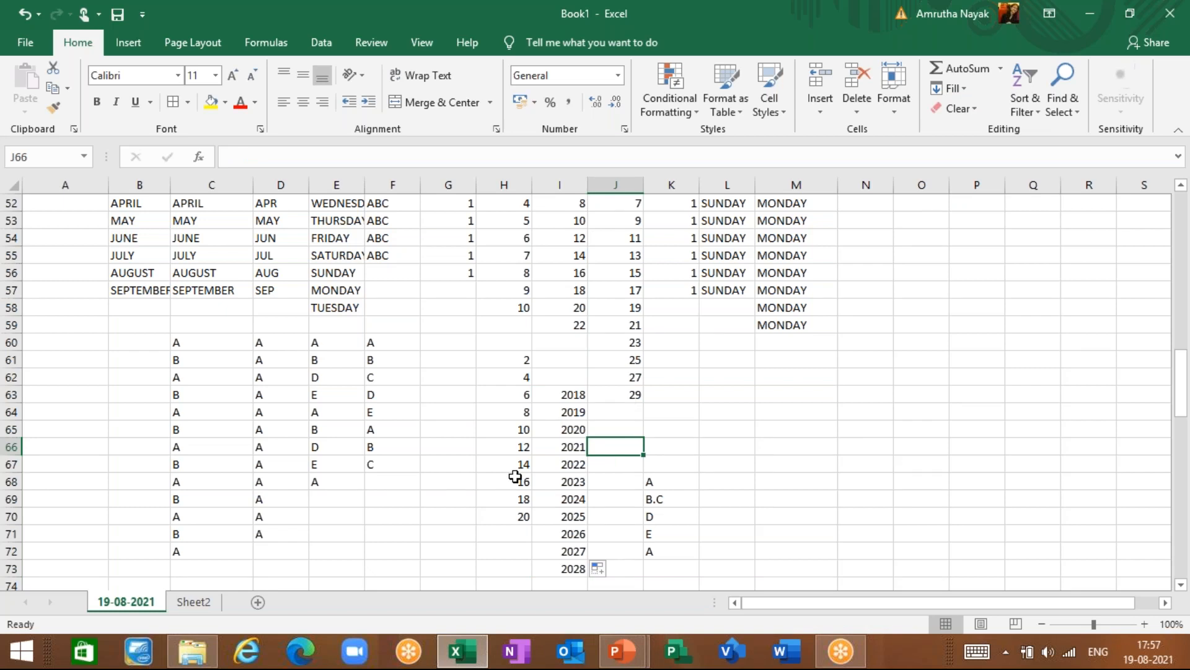
# - Look over the marks tables, the month and weekday series from row 49, and the year series starting in I63
pyautogui.click(462, 402)
pyautogui.scroll(6, 391, 423)
pyautogui.scroll(9, 391, 424)
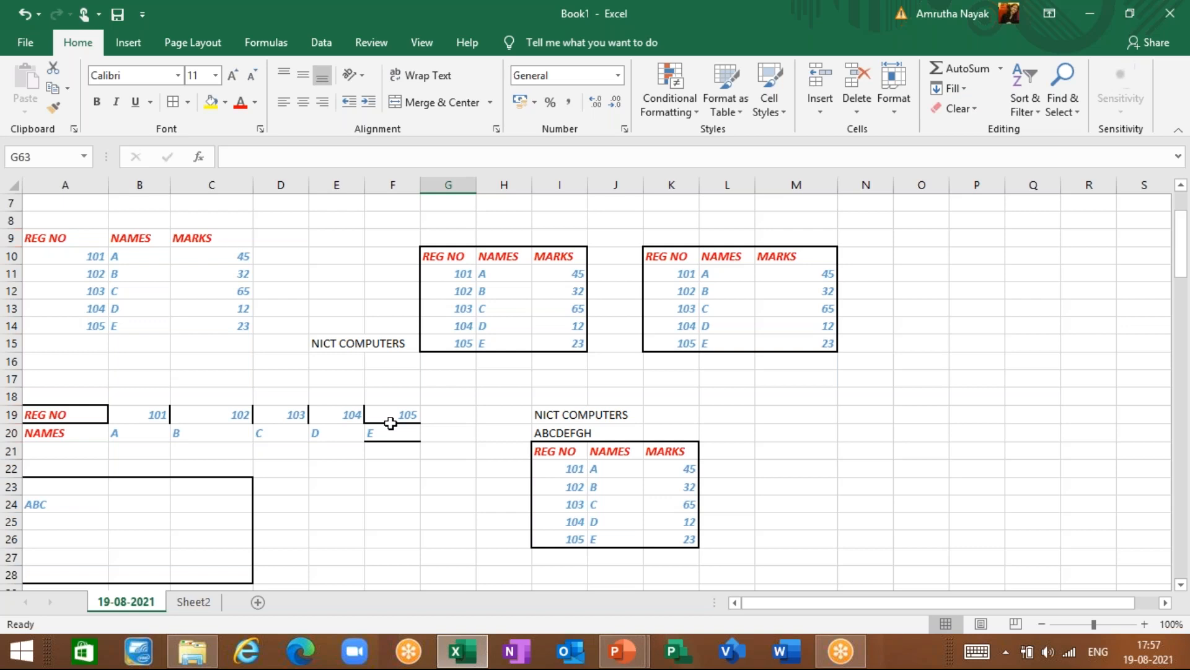
pyautogui.scroll(-12, 391, 424)
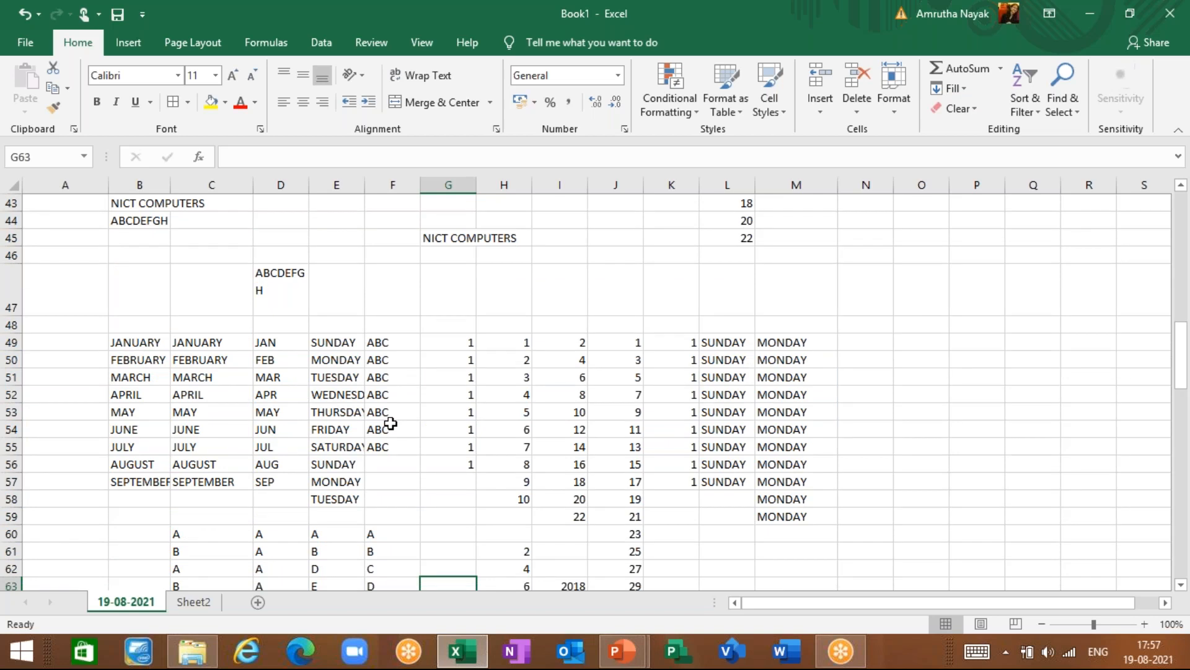
pyautogui.scroll(-6, 391, 424)
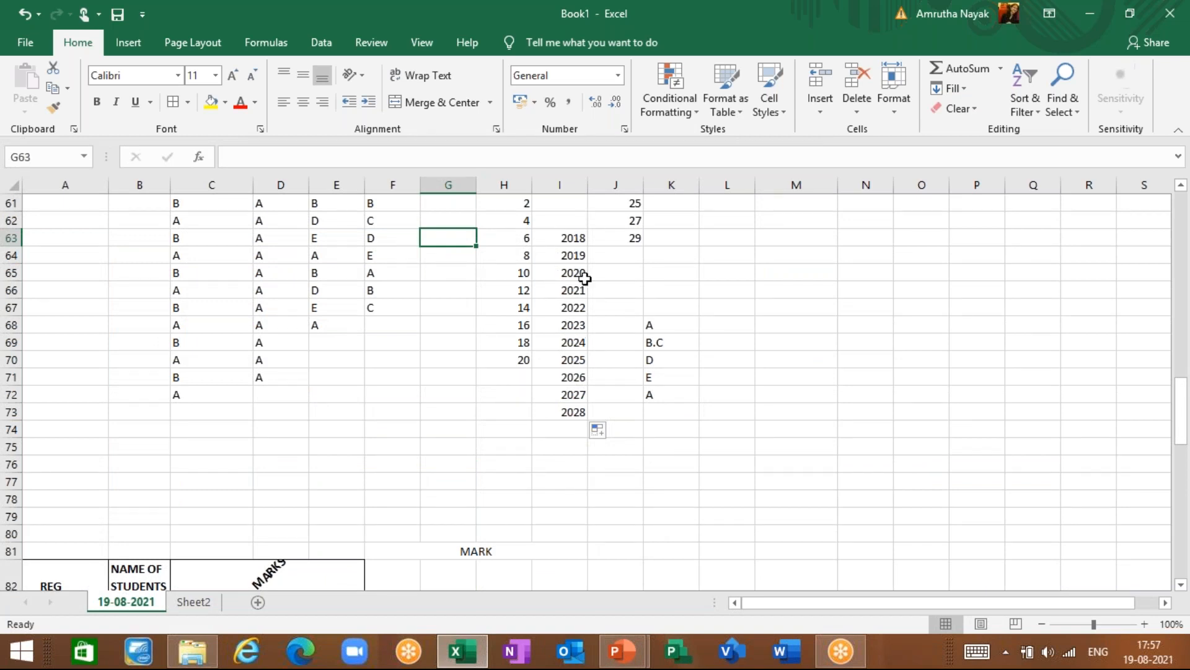
pyautogui.moveTo(578, 246); pyautogui.dragTo(575, 274)
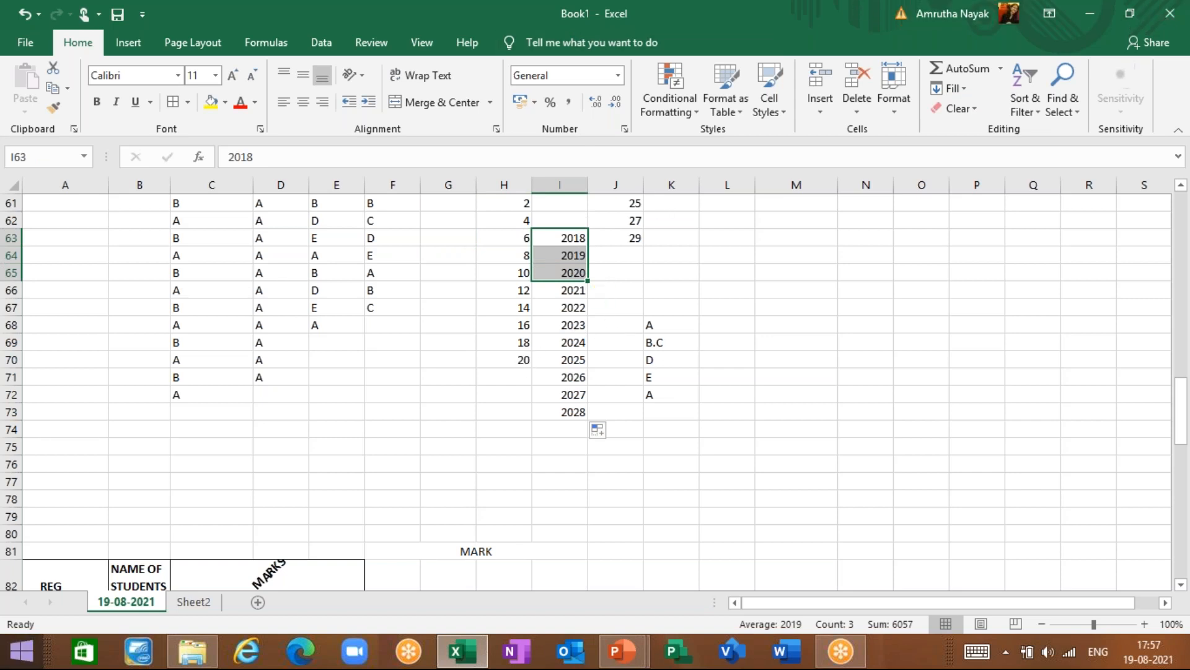
pyautogui.scroll(12, 351, 428)
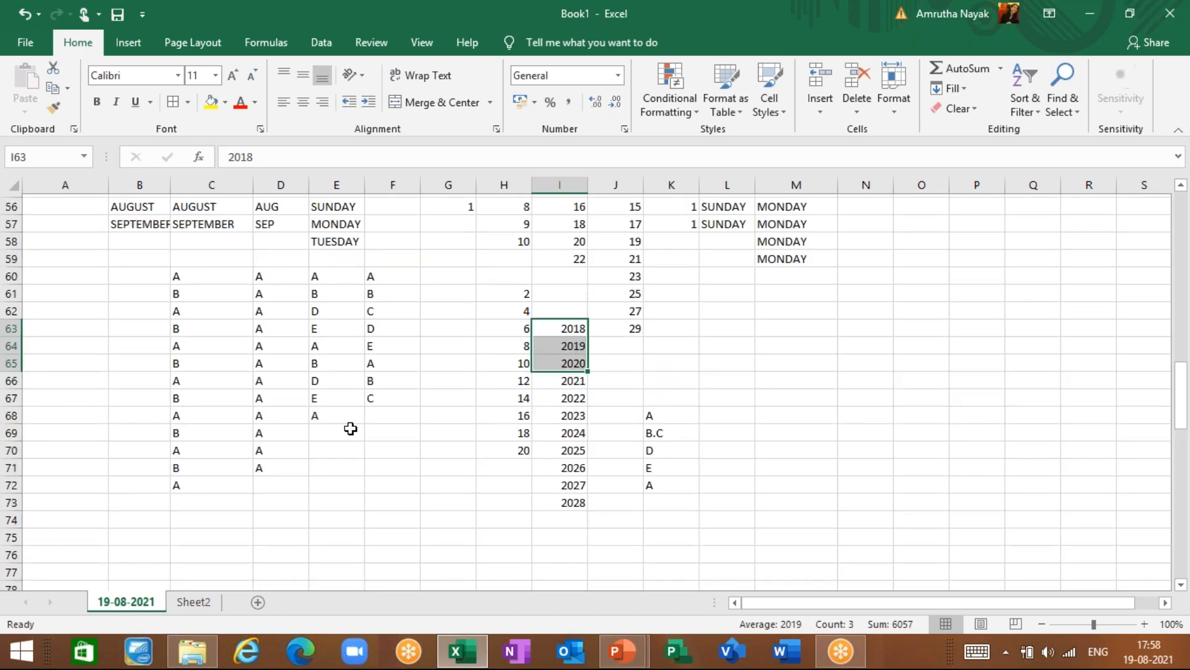
pyautogui.scroll(8, 351, 429)
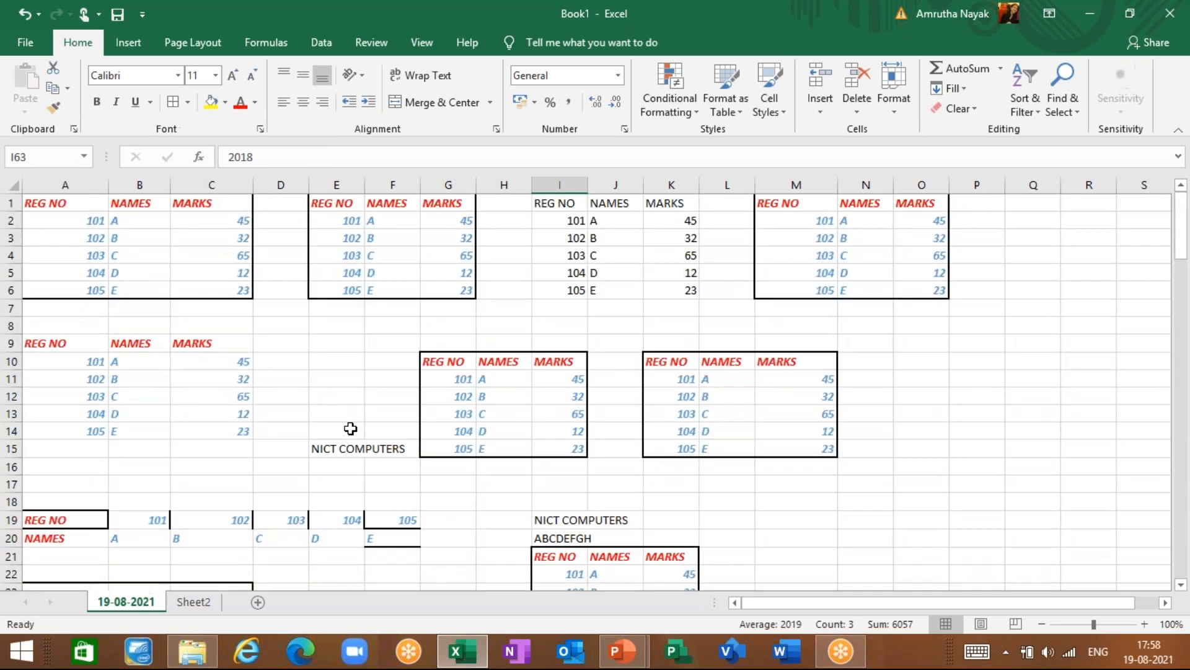
pyautogui.scroll(-12, 351, 428)
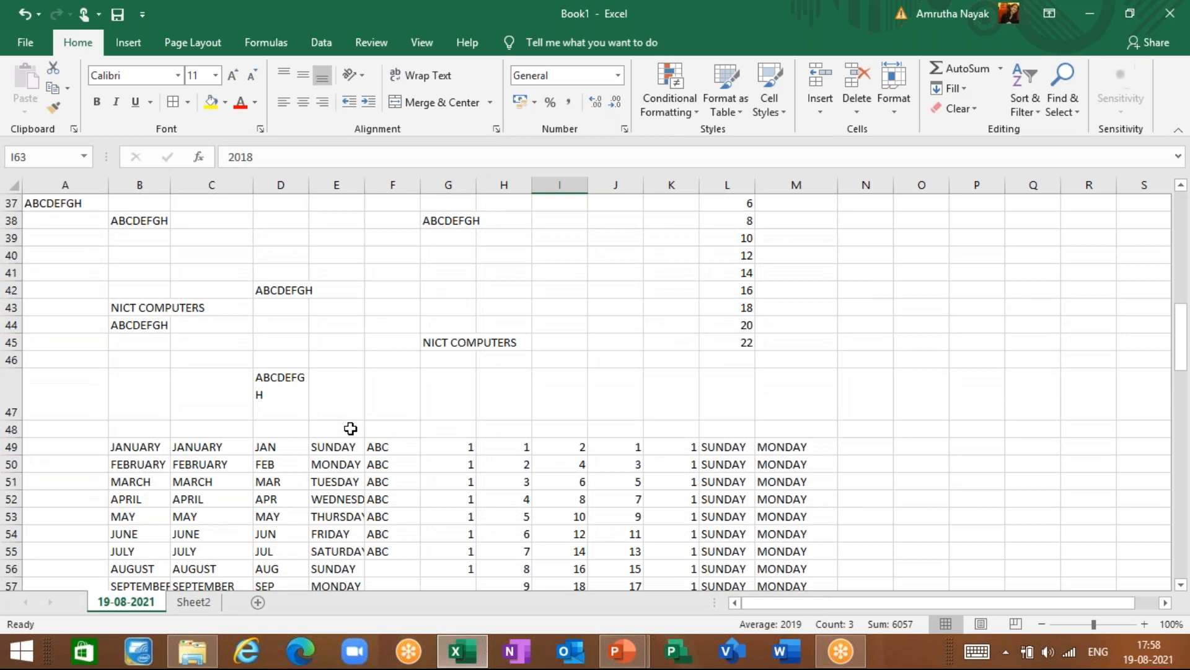